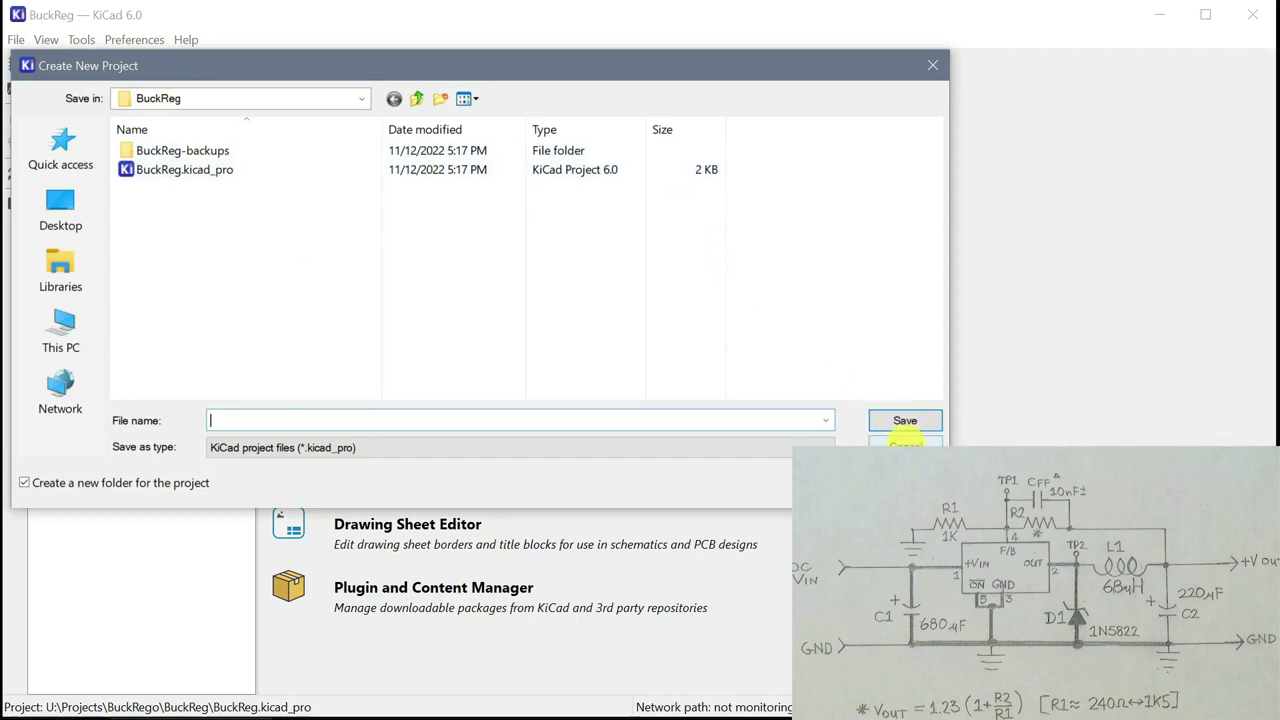
Dismiss the new-project dialog, open the BuckReg schematic and place a Conn_01x02_Male symbol near the sheet's upper-left corner
left_click(905, 442)
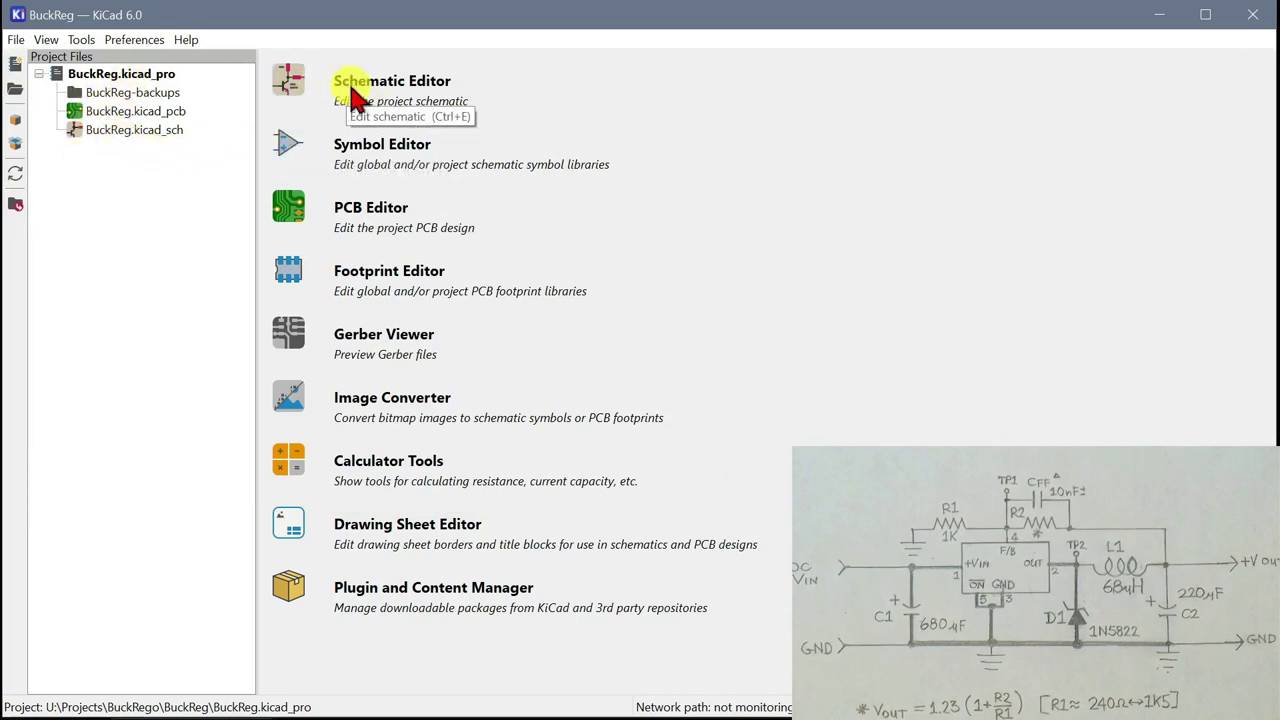
left_click(300, 90)
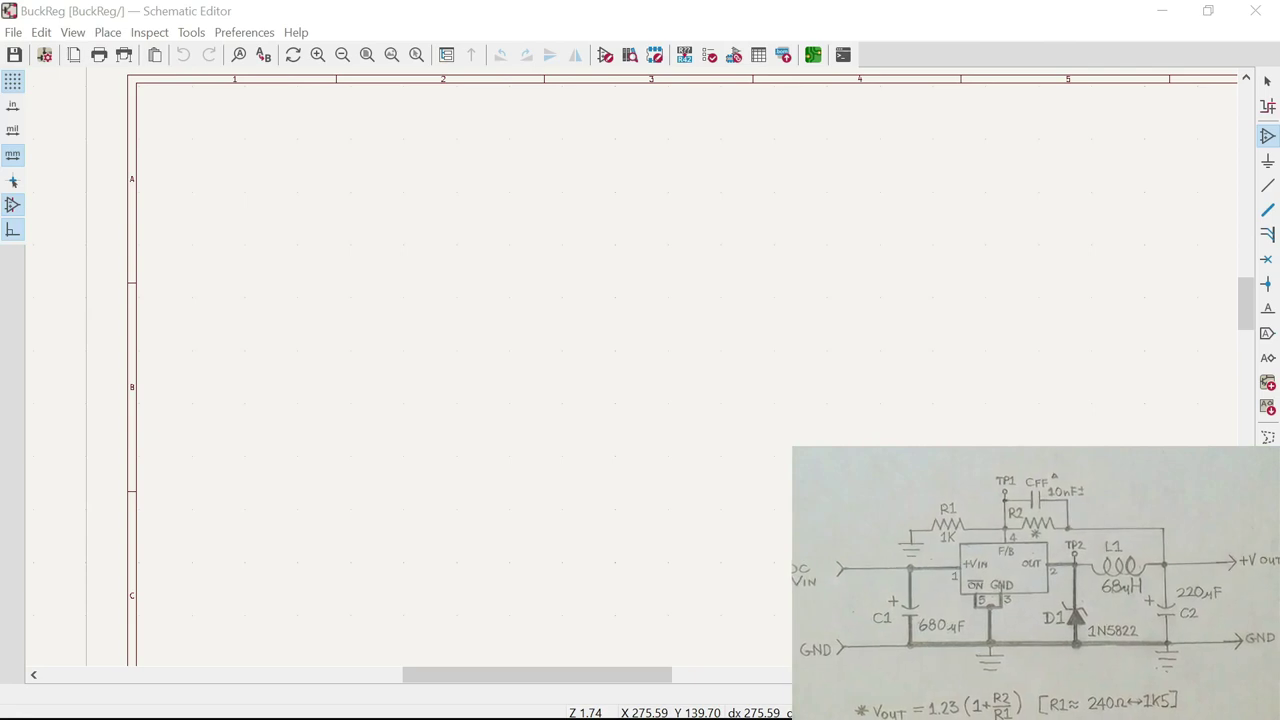
left_click(1268, 134)
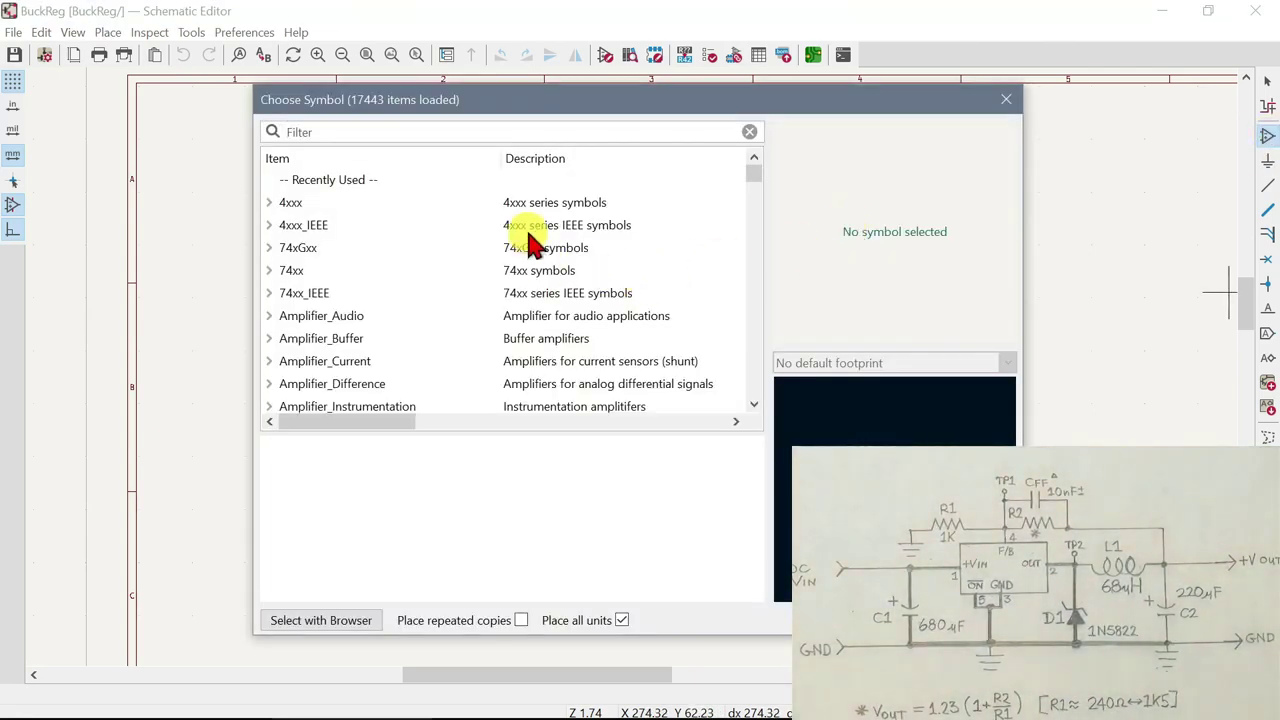
left_click(343, 130)
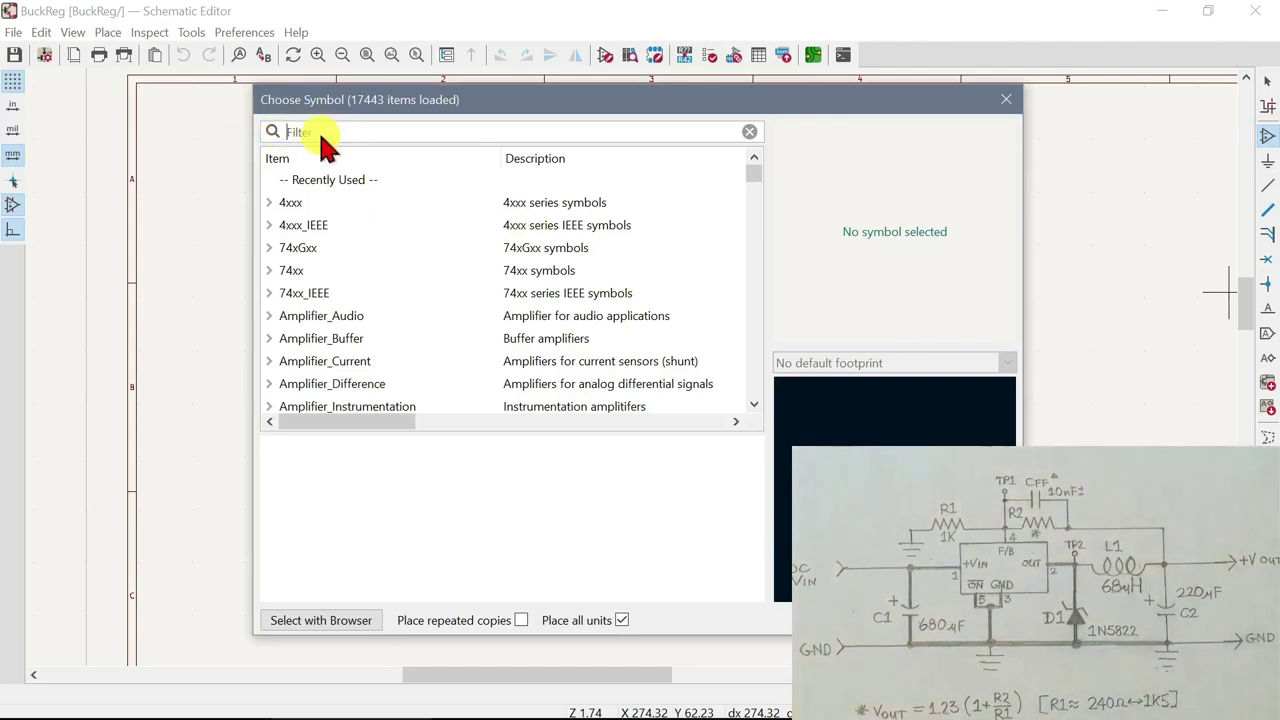
type("conn")
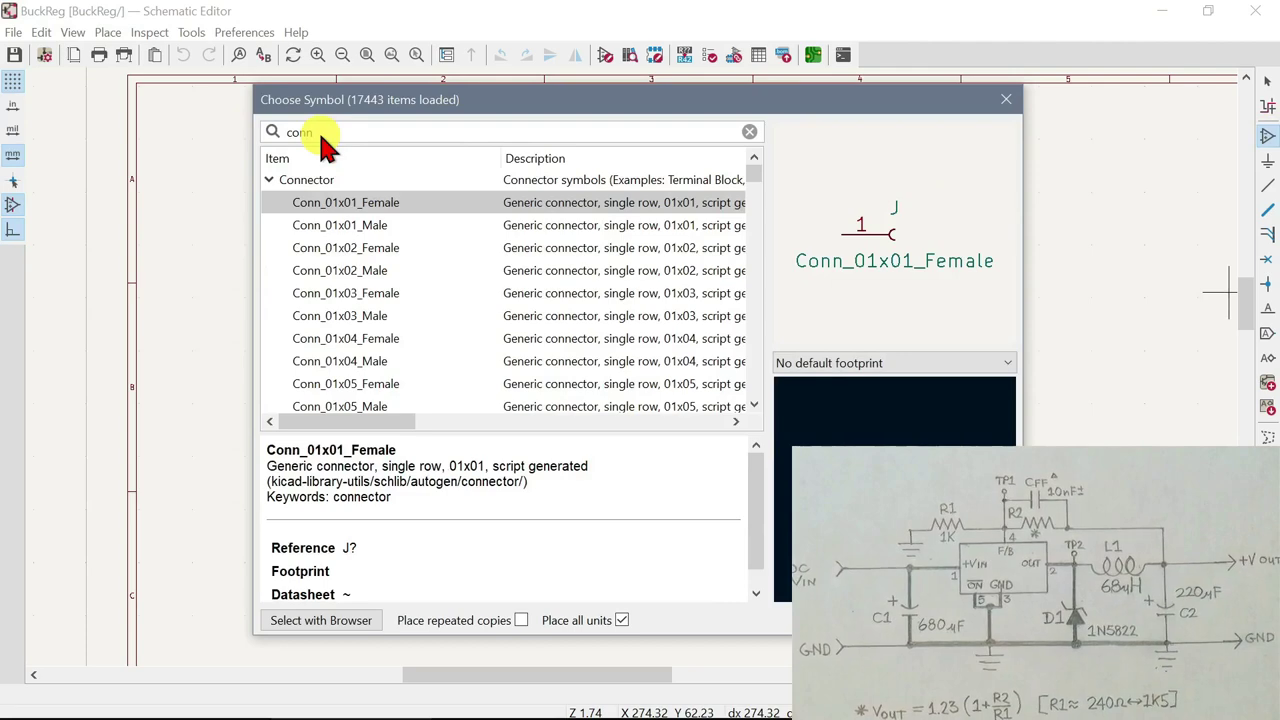
left_click(337, 270)
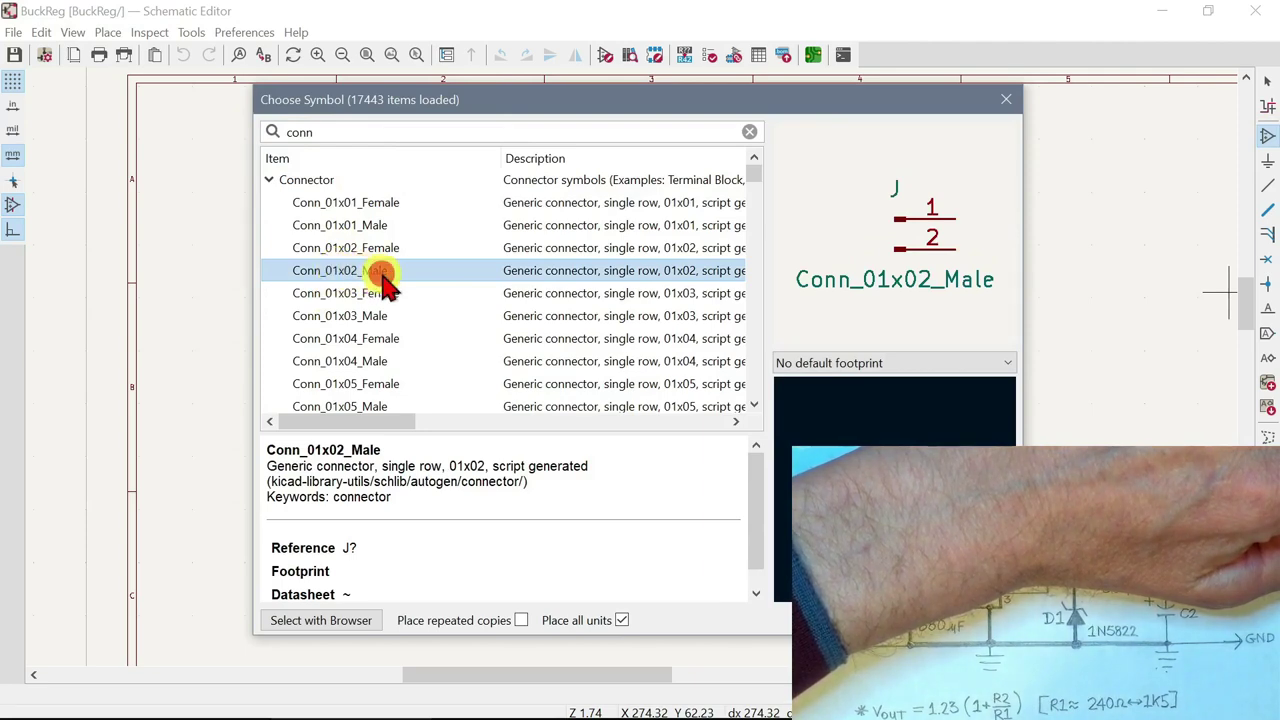
double_click(385, 272)
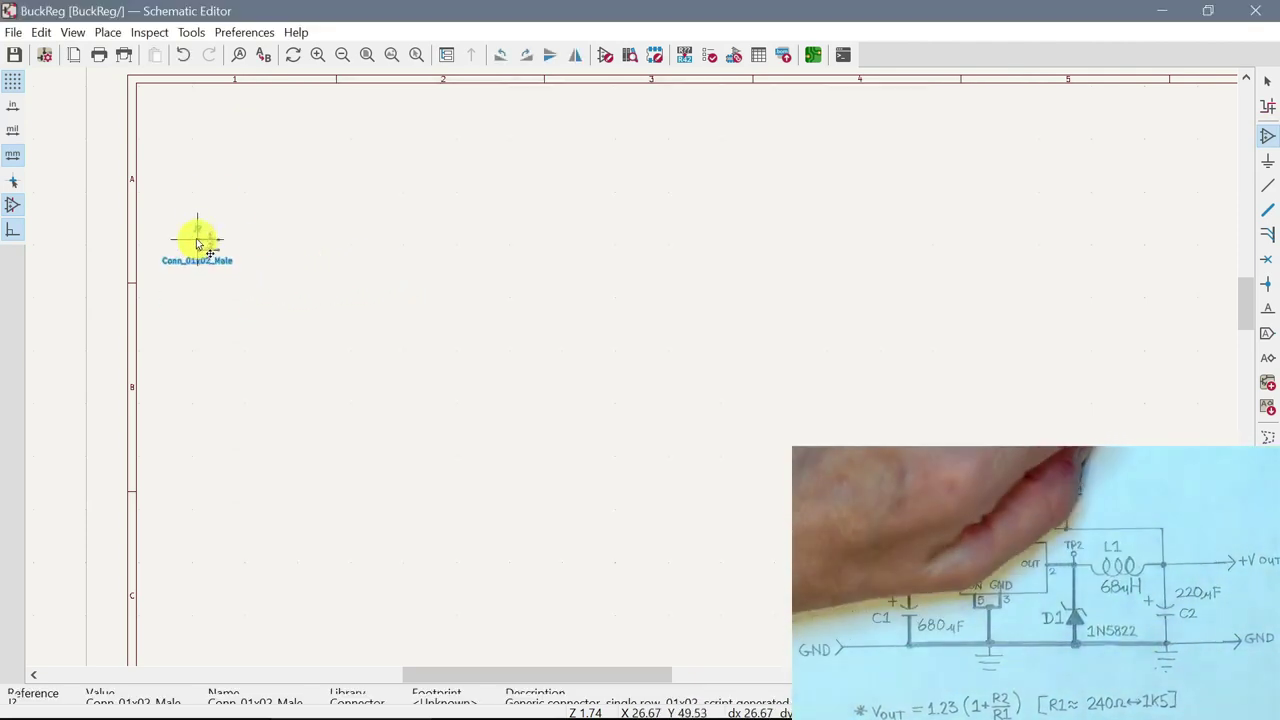
left_click(191, 183)
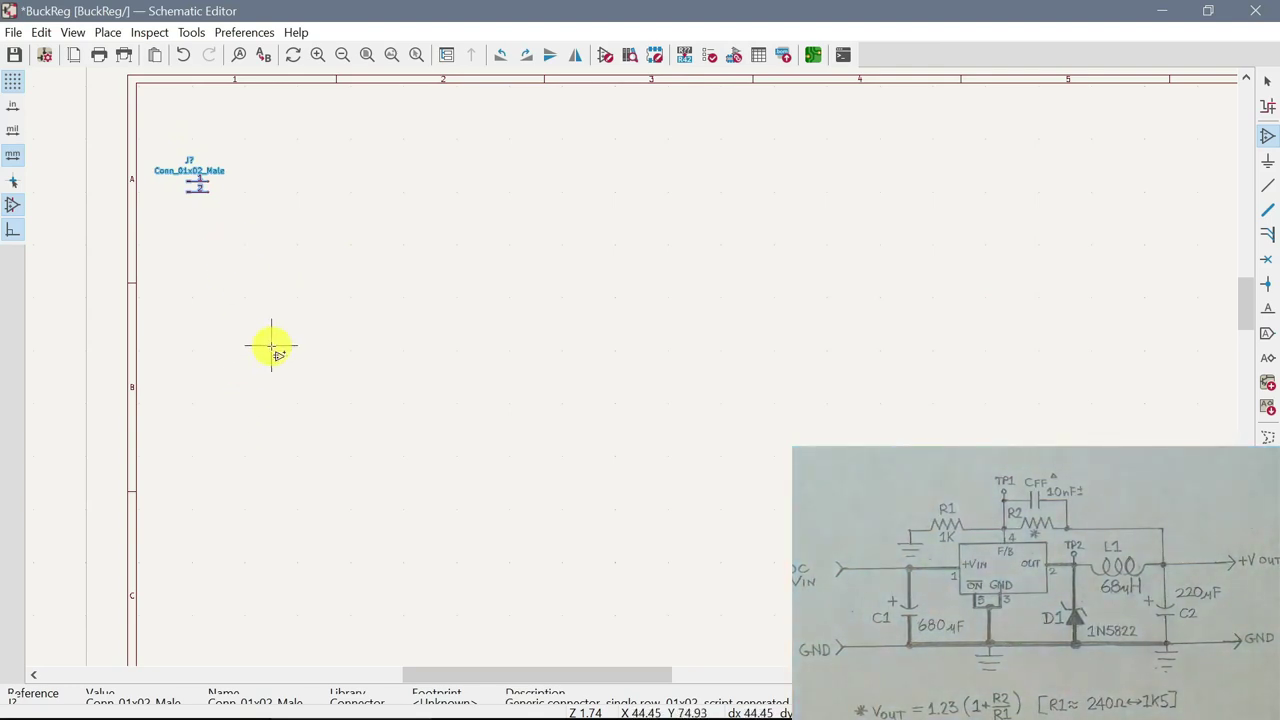
Duplicate the two-pin male connector and place the copy directly above the original
scroll(271, 346, "down", 2)
scroll(271, 346, "up", 7)
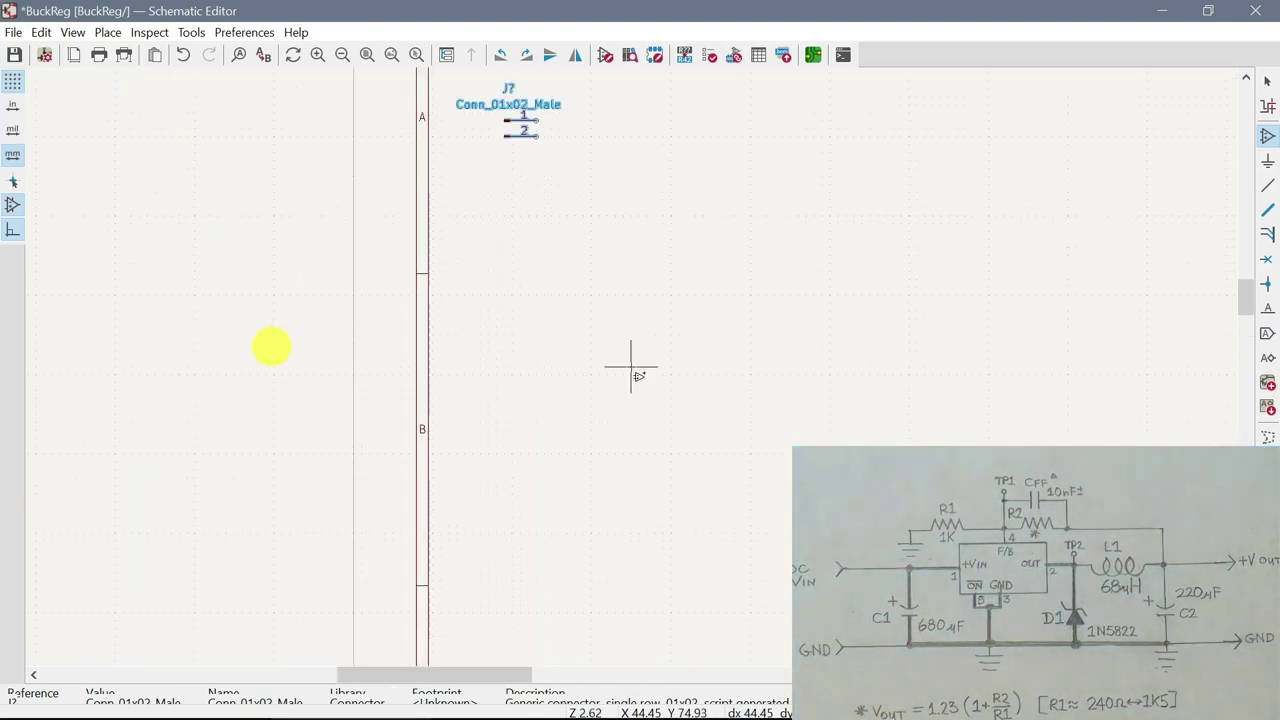
middle_click_drag(631, 367, 546, 403)
left_click(242, 412)
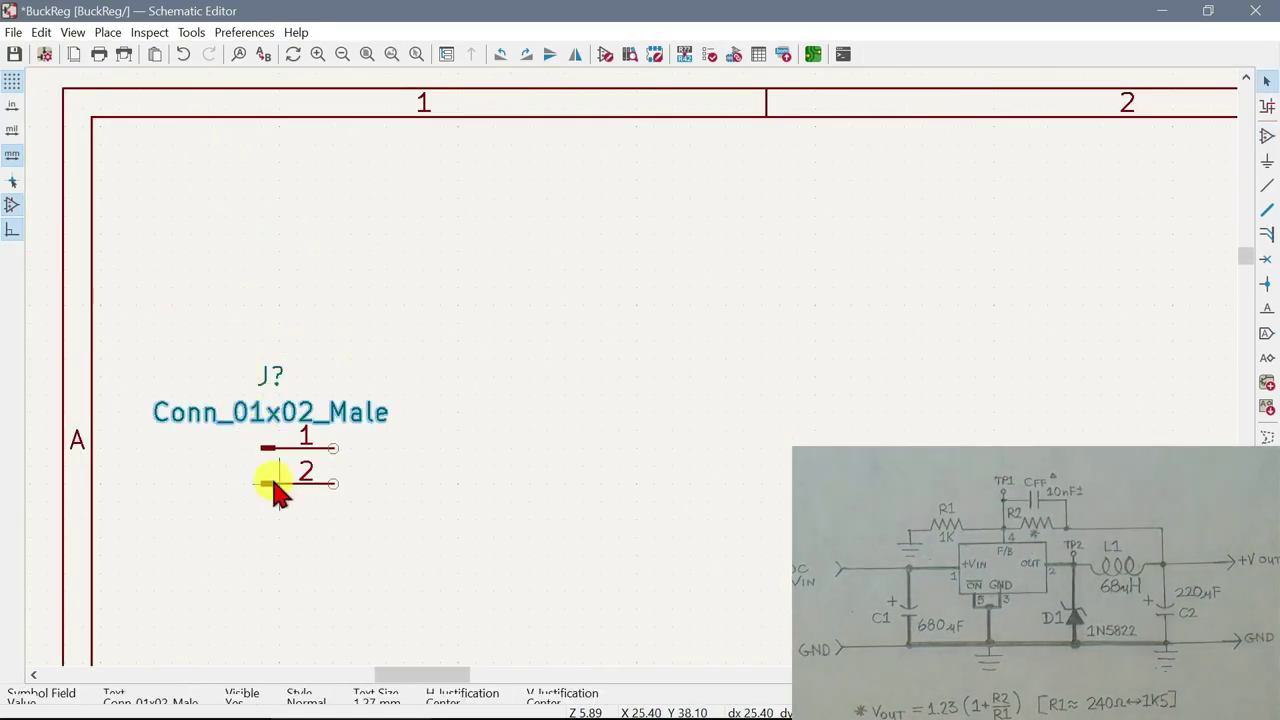
left_click(265, 450)
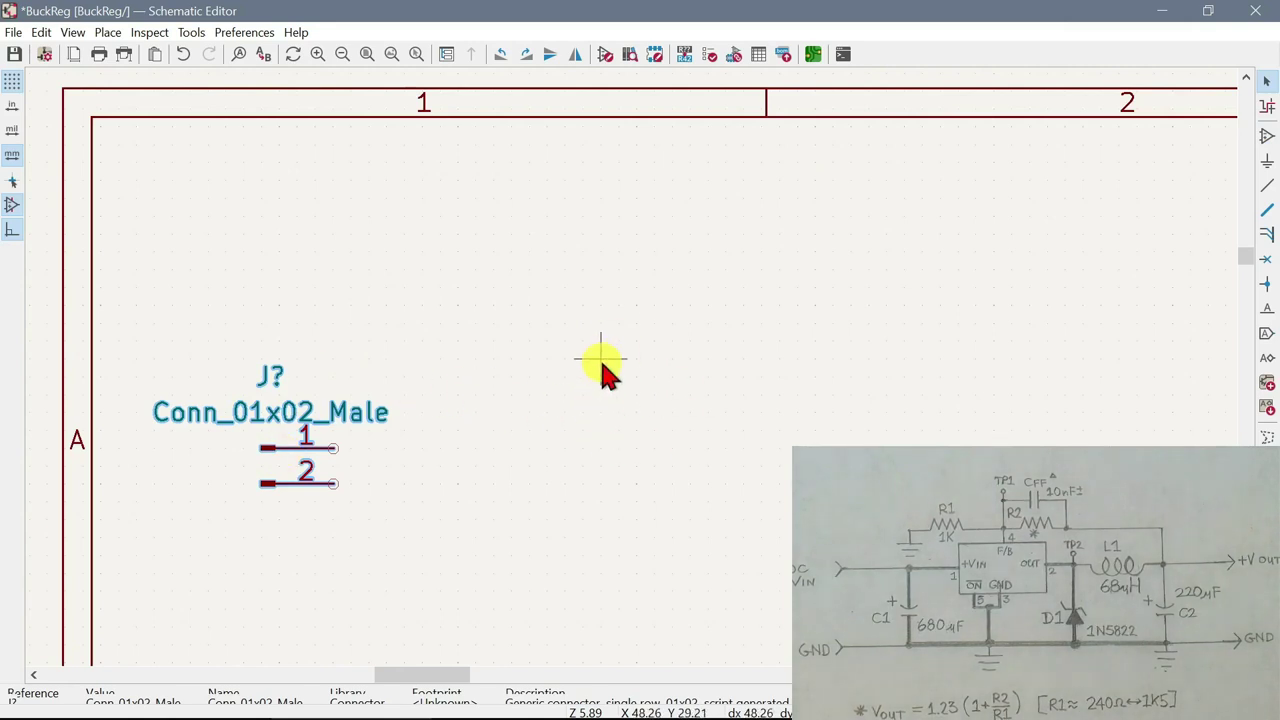
key("ctrl+d")
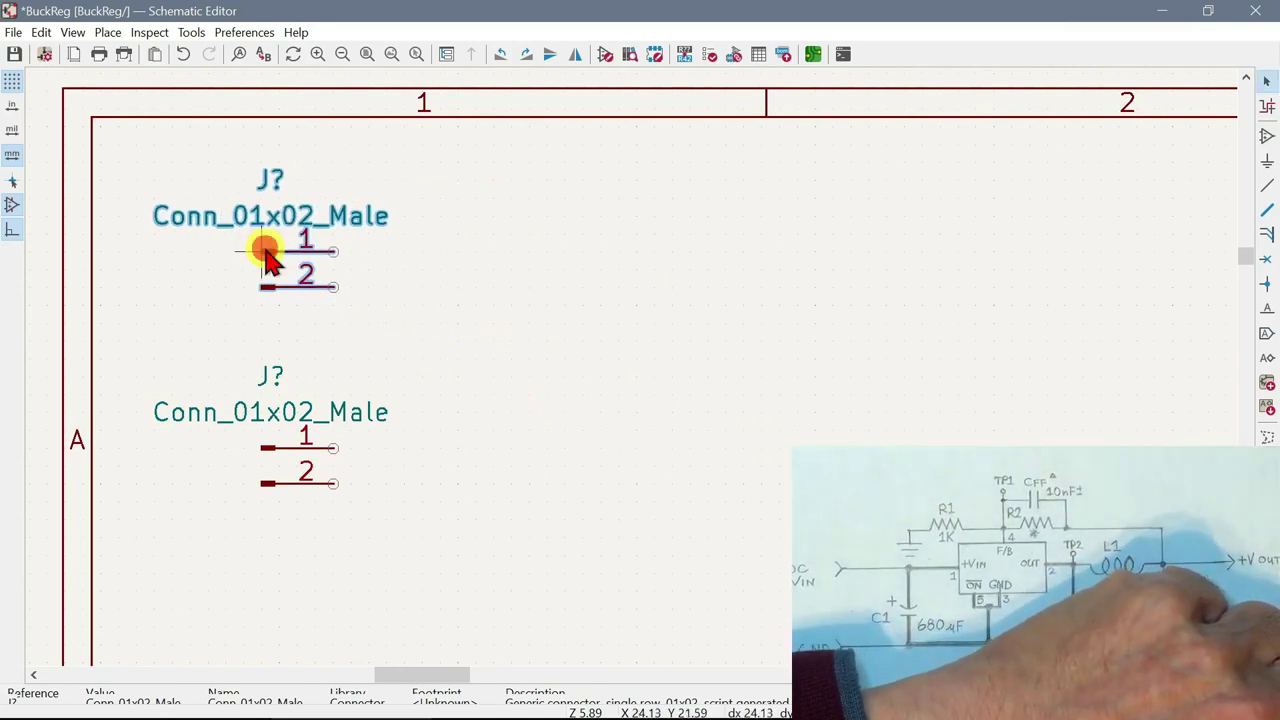
left_click(265, 255)
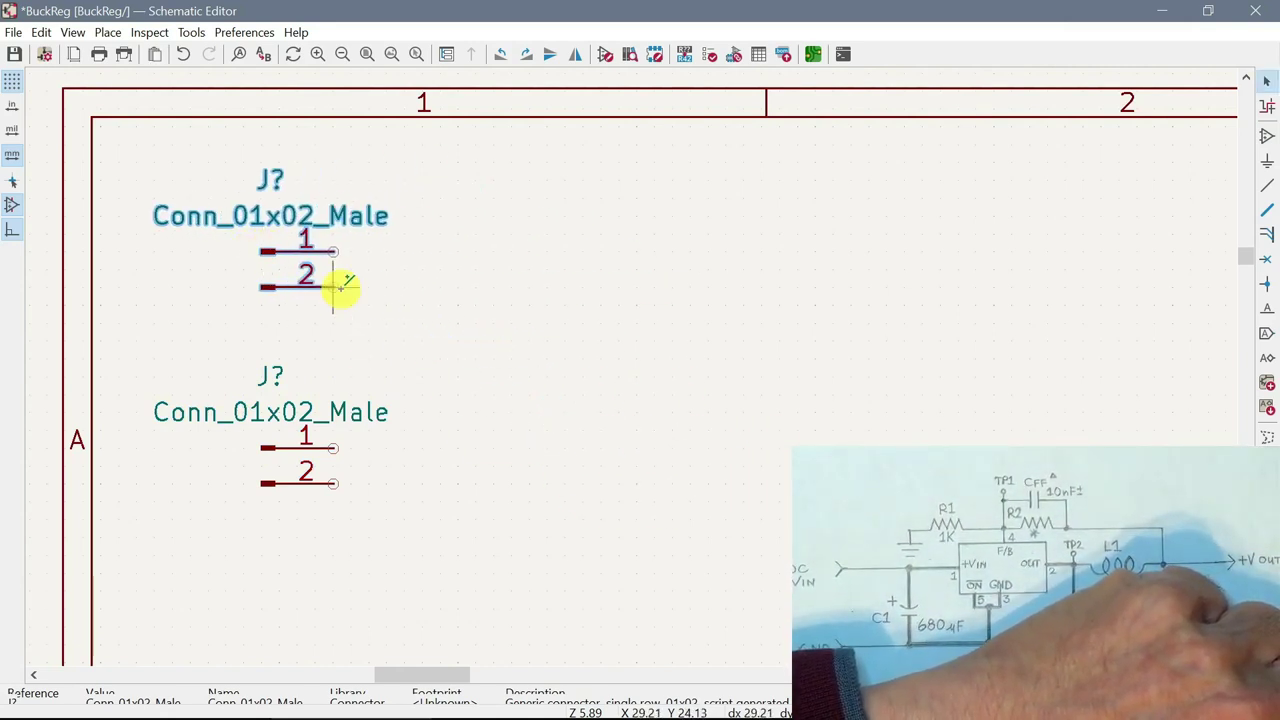
Set the upper connector's reference to J1 and its value to Input
left_click(270, 179)
double_click(270, 180)
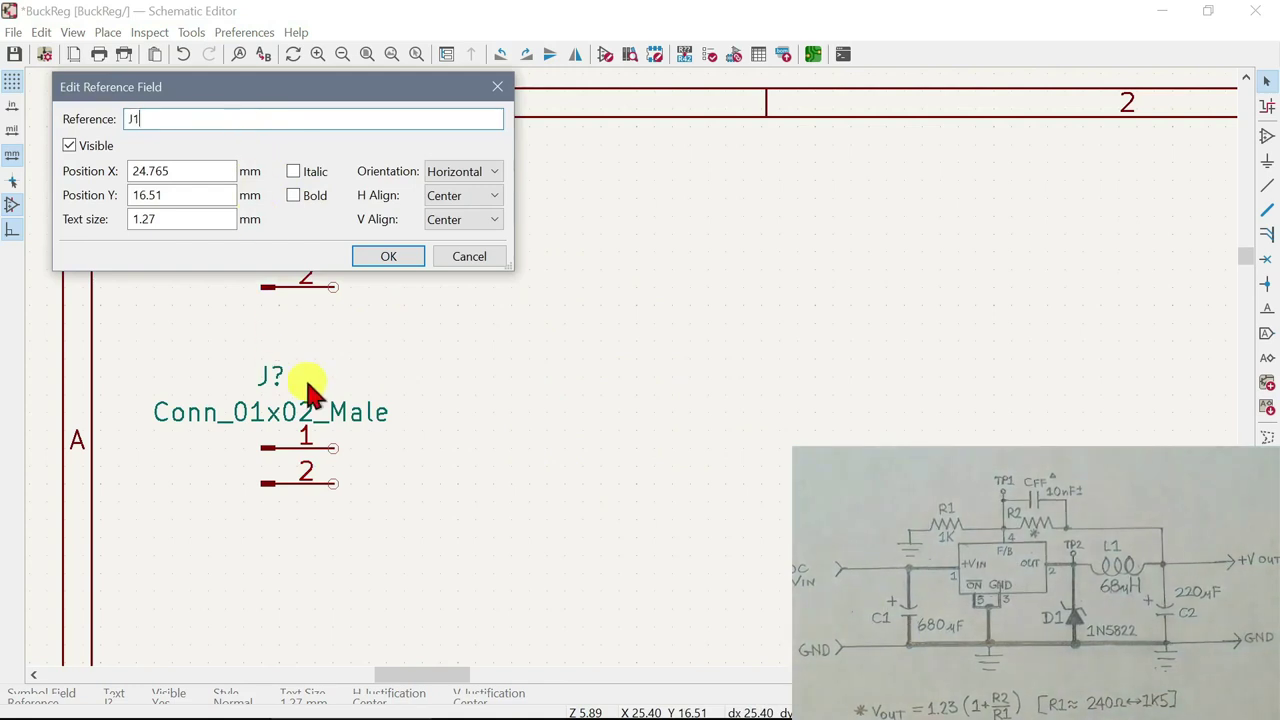
left_click(392, 256)
double_click(276, 222)
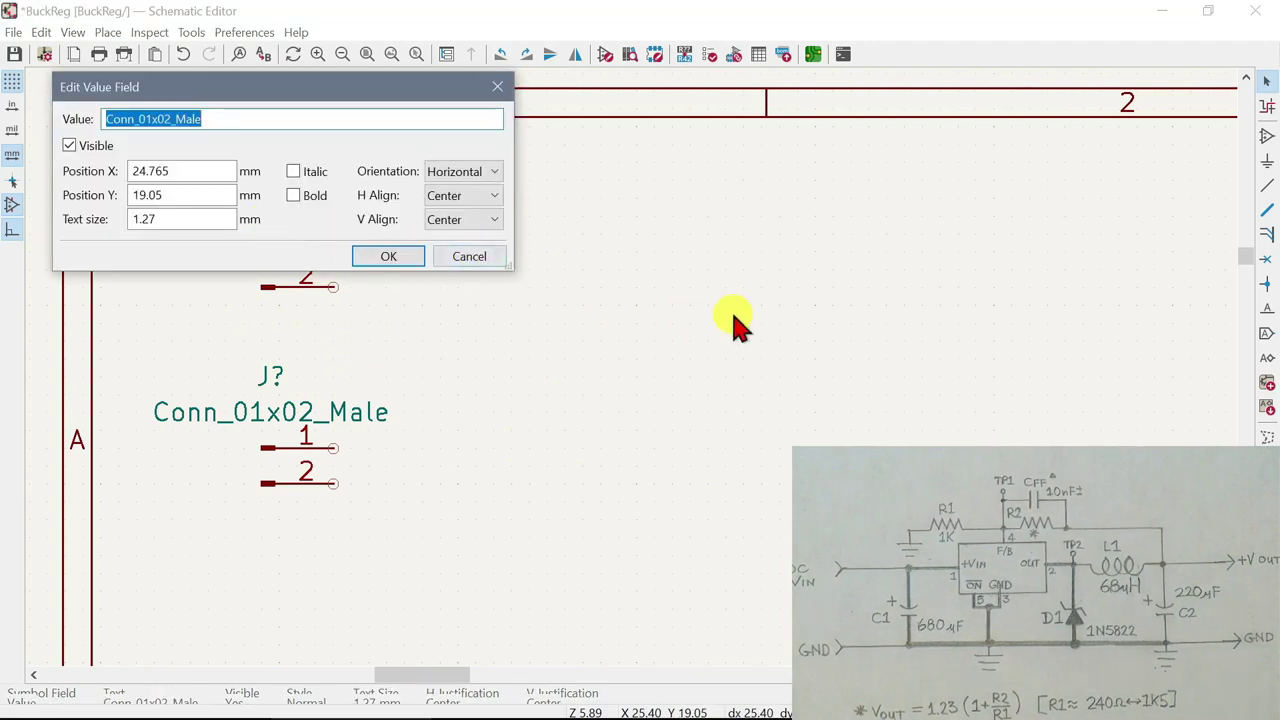
type("Input")
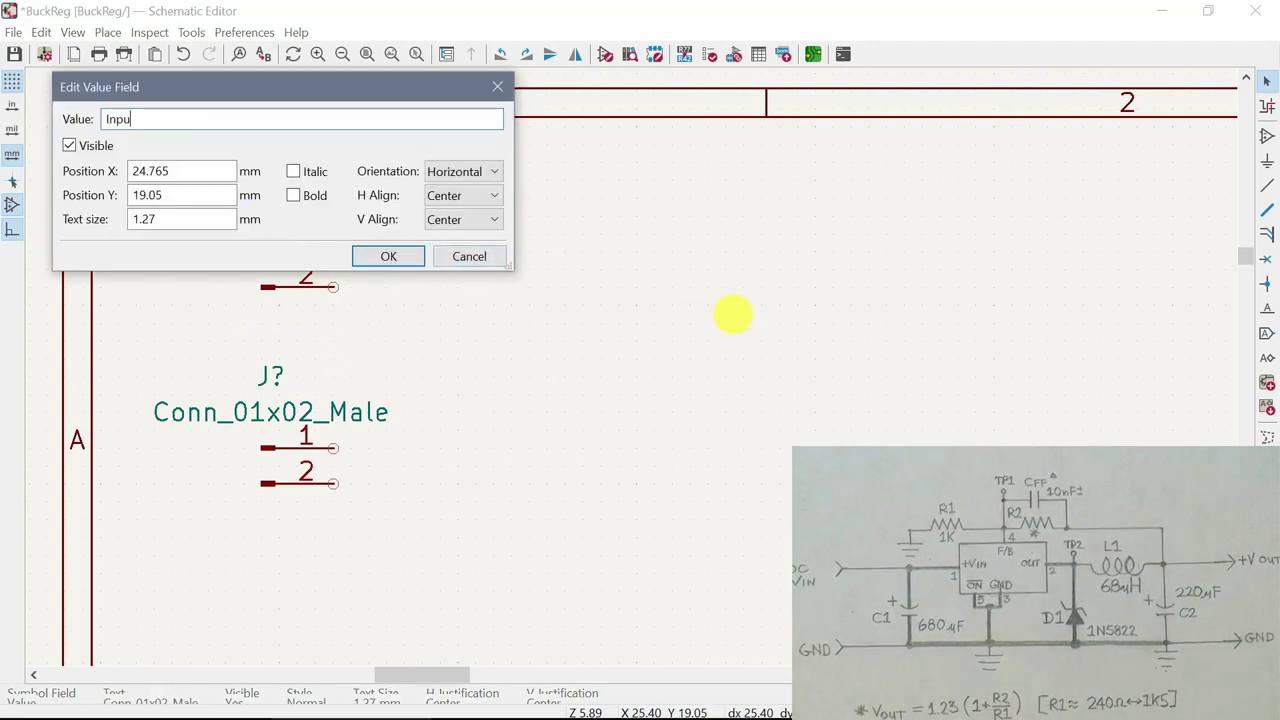
left_click(384, 255)
Set the lower connector's reference to J2 and its value to Output
double_click(271, 375)
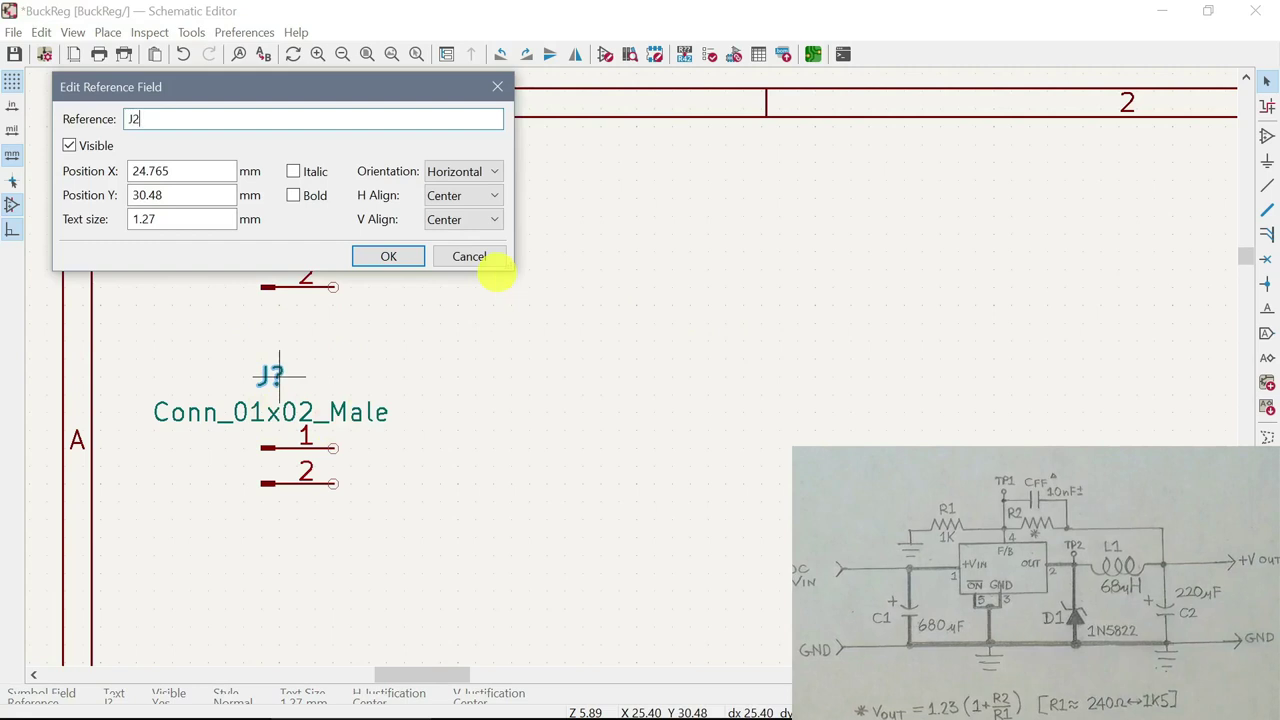
left_click(388, 257)
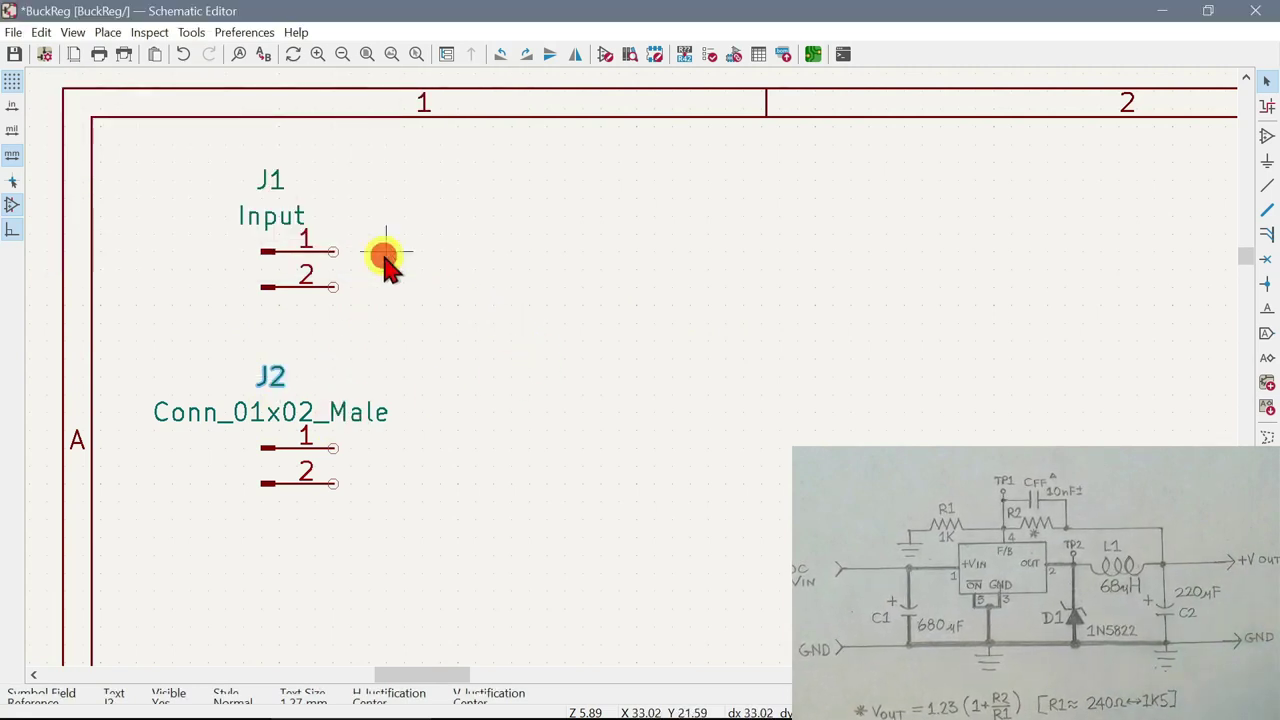
double_click(336, 416)
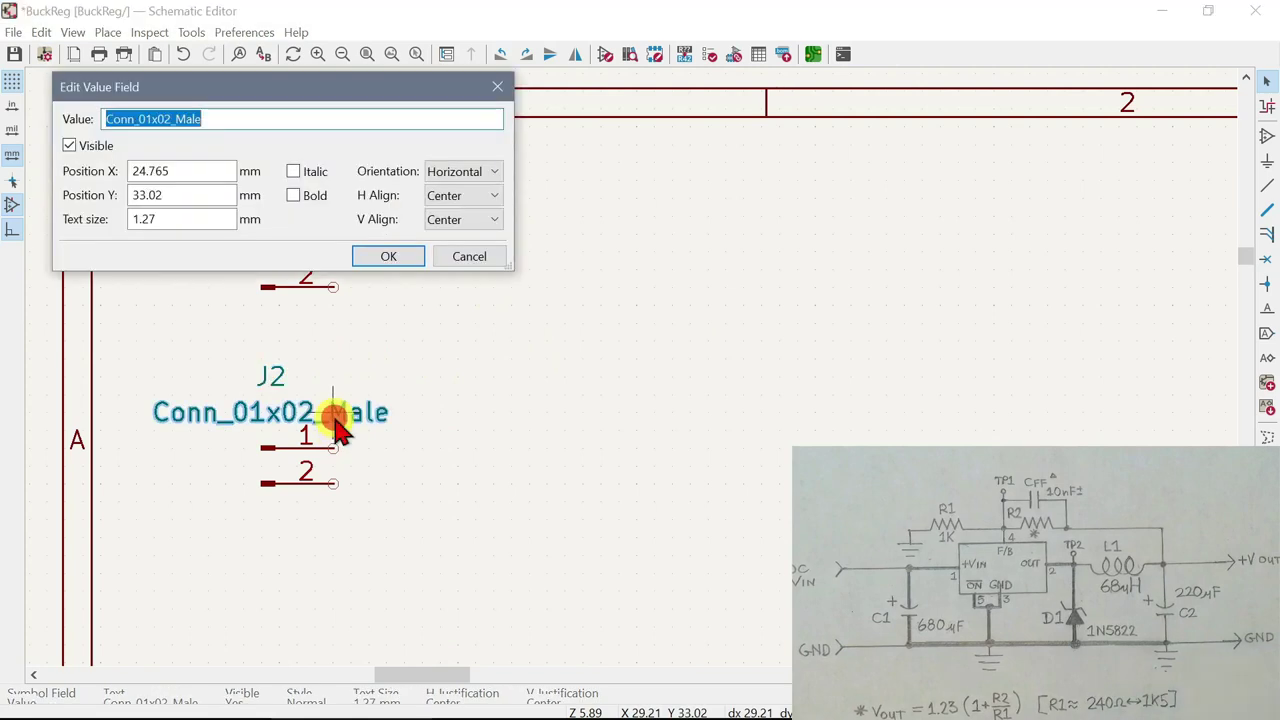
type("Output")
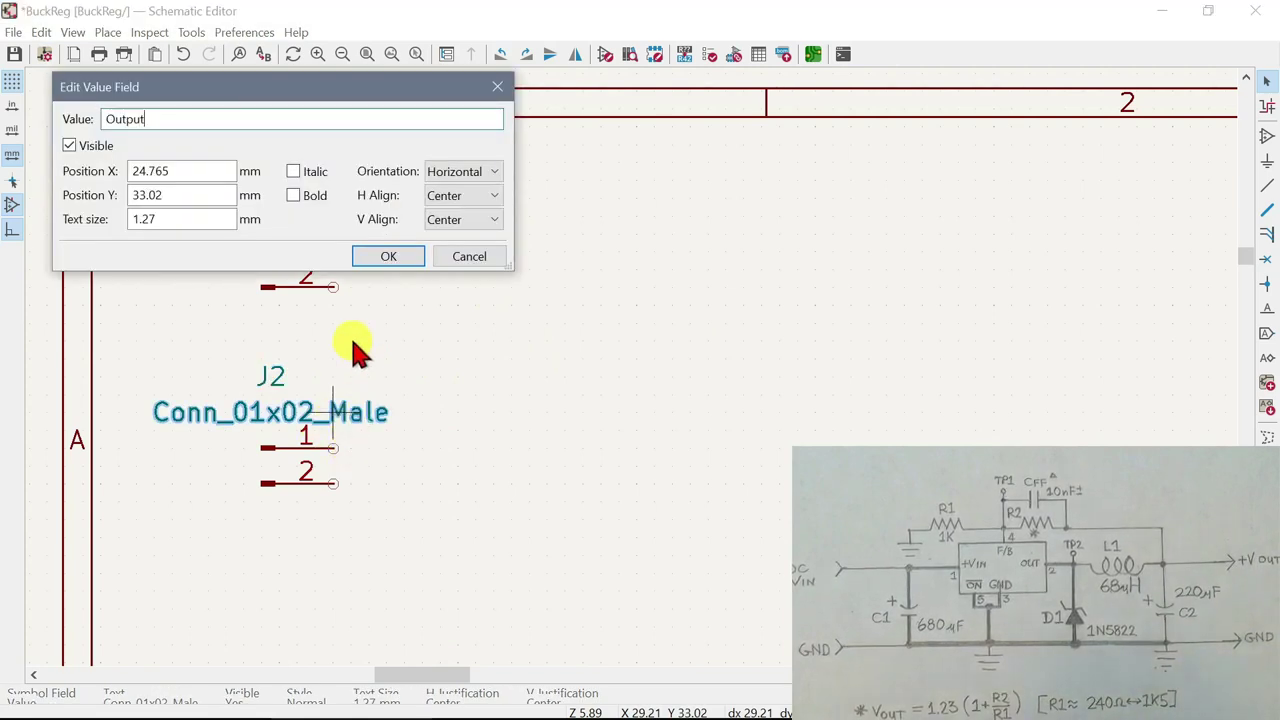
left_click(368, 257)
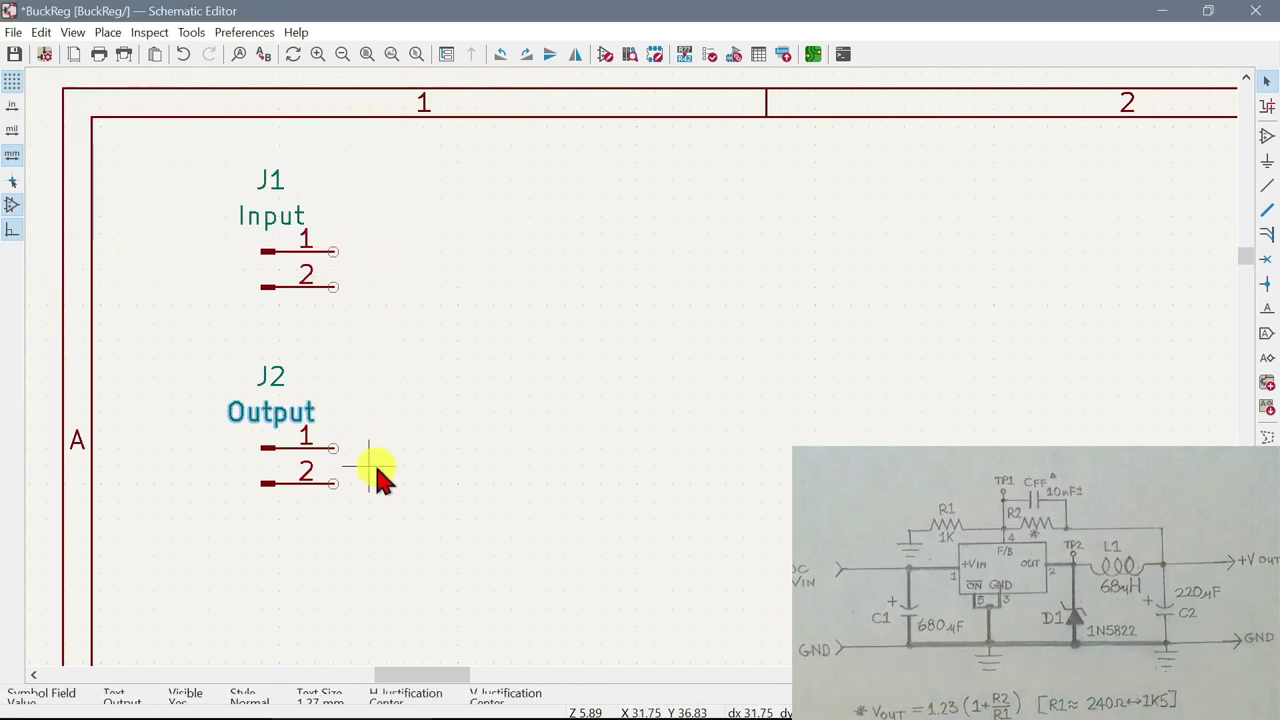
left_click(368, 378)
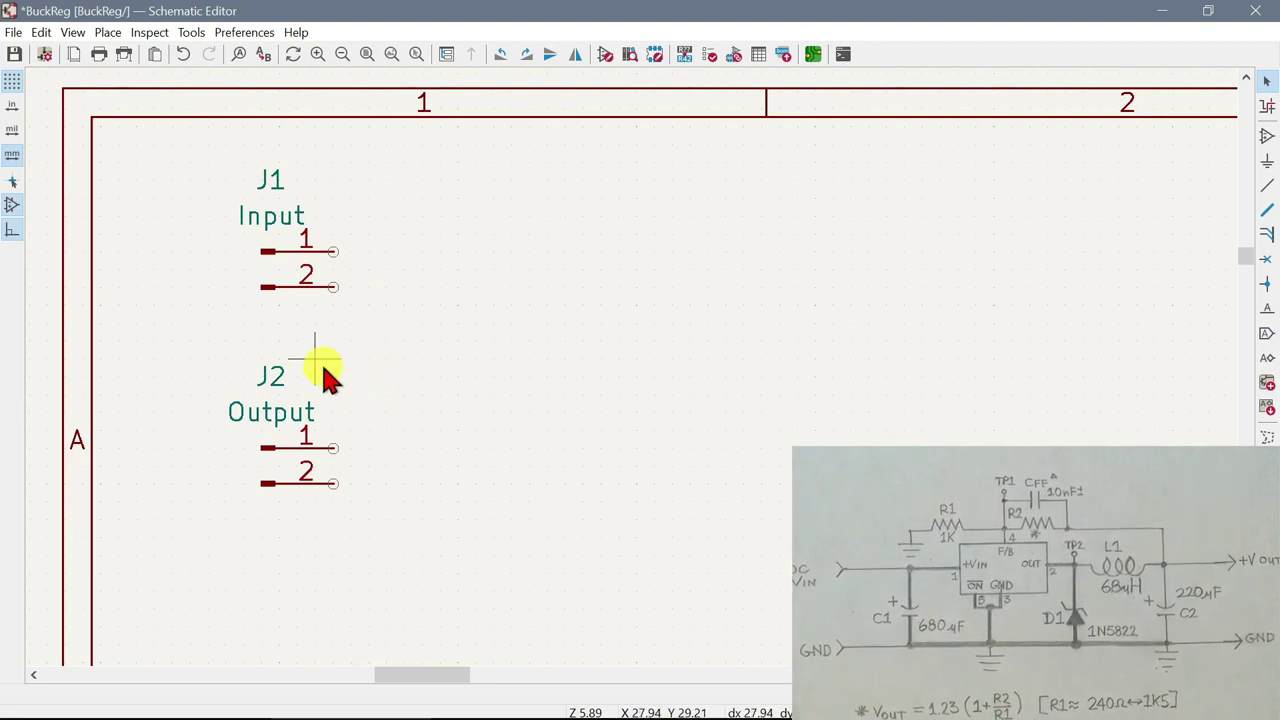
Open the footprint library browser from connector J1's Footprint property and display the Connector library
right_click(290, 283)
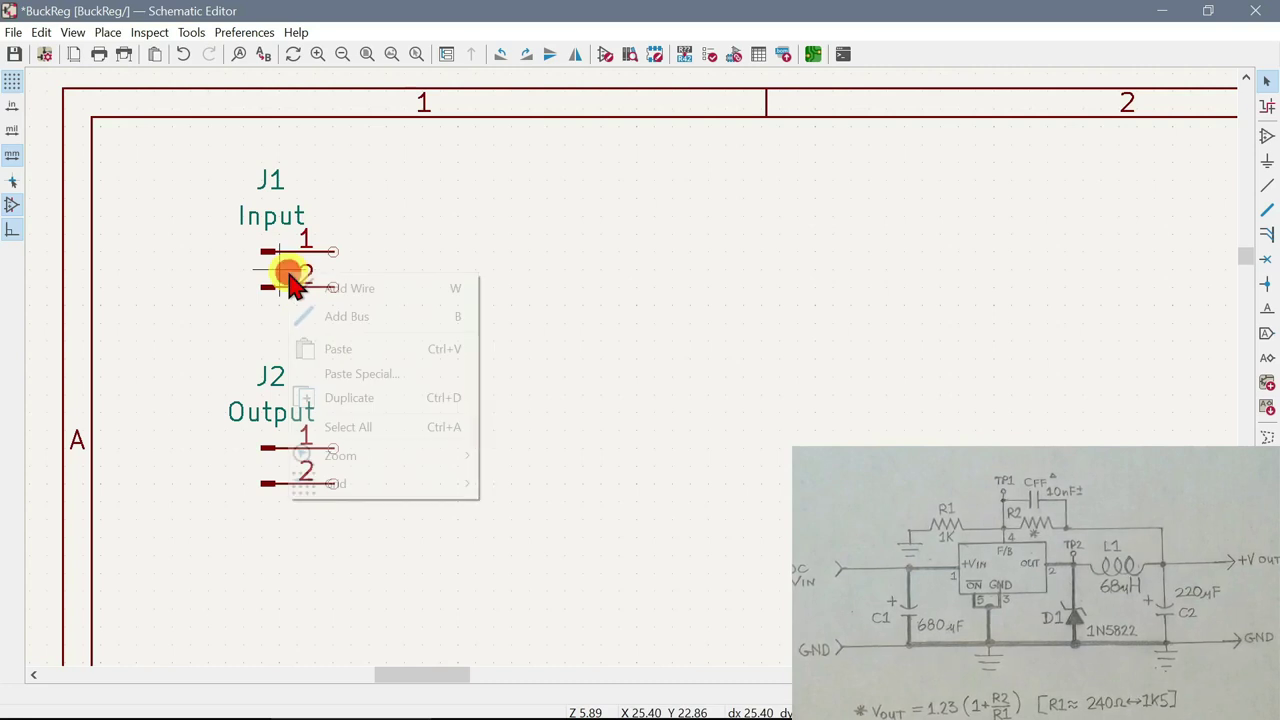
left_click(278, 268)
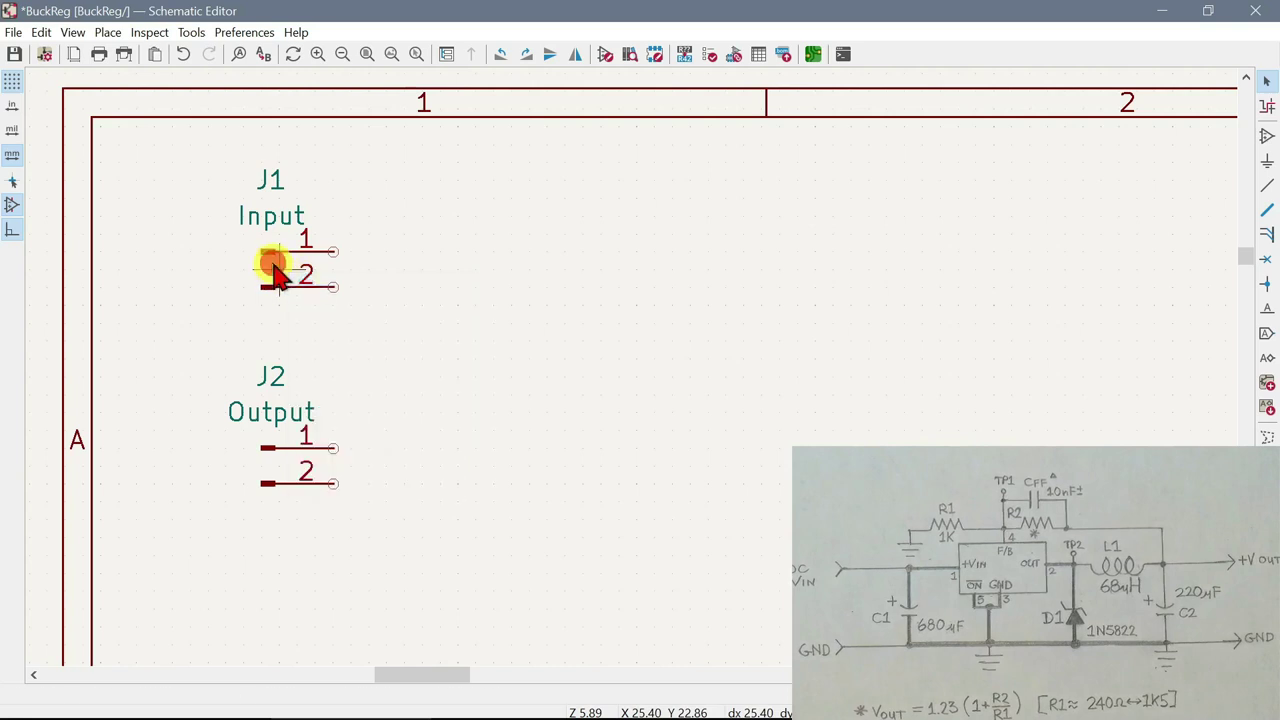
left_click(272, 263)
right_click(296, 278)
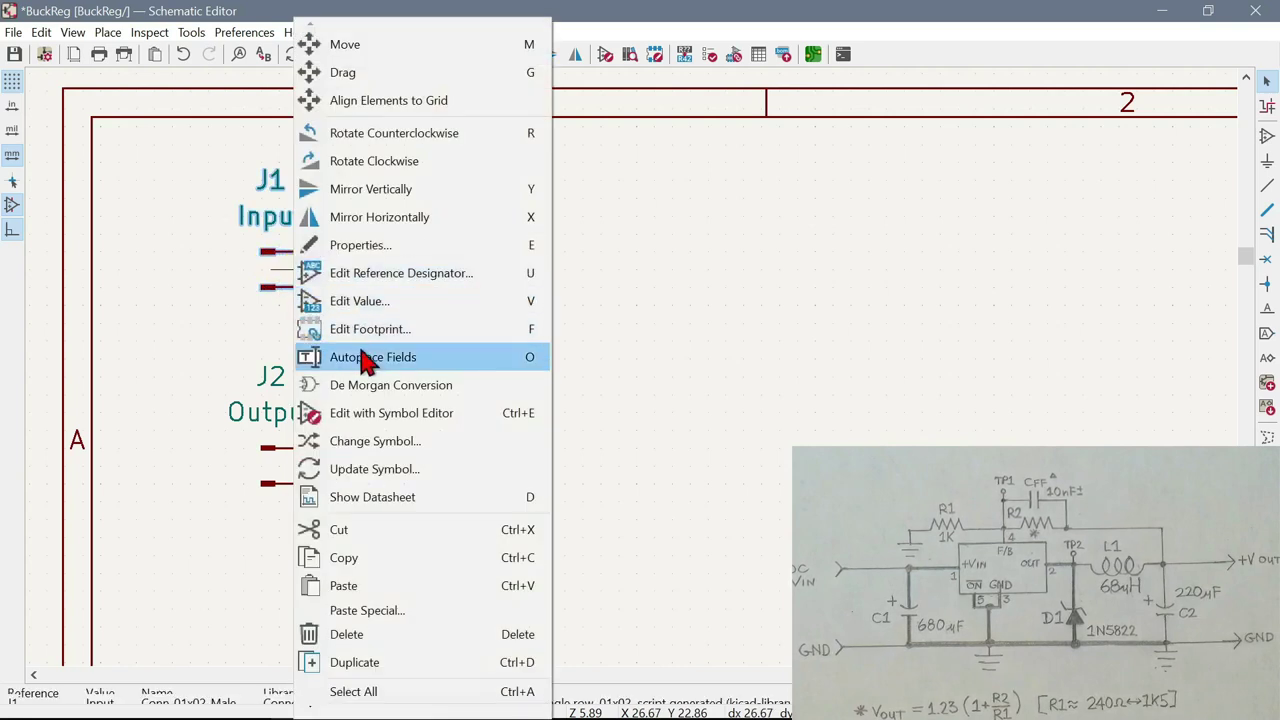
left_click(428, 246)
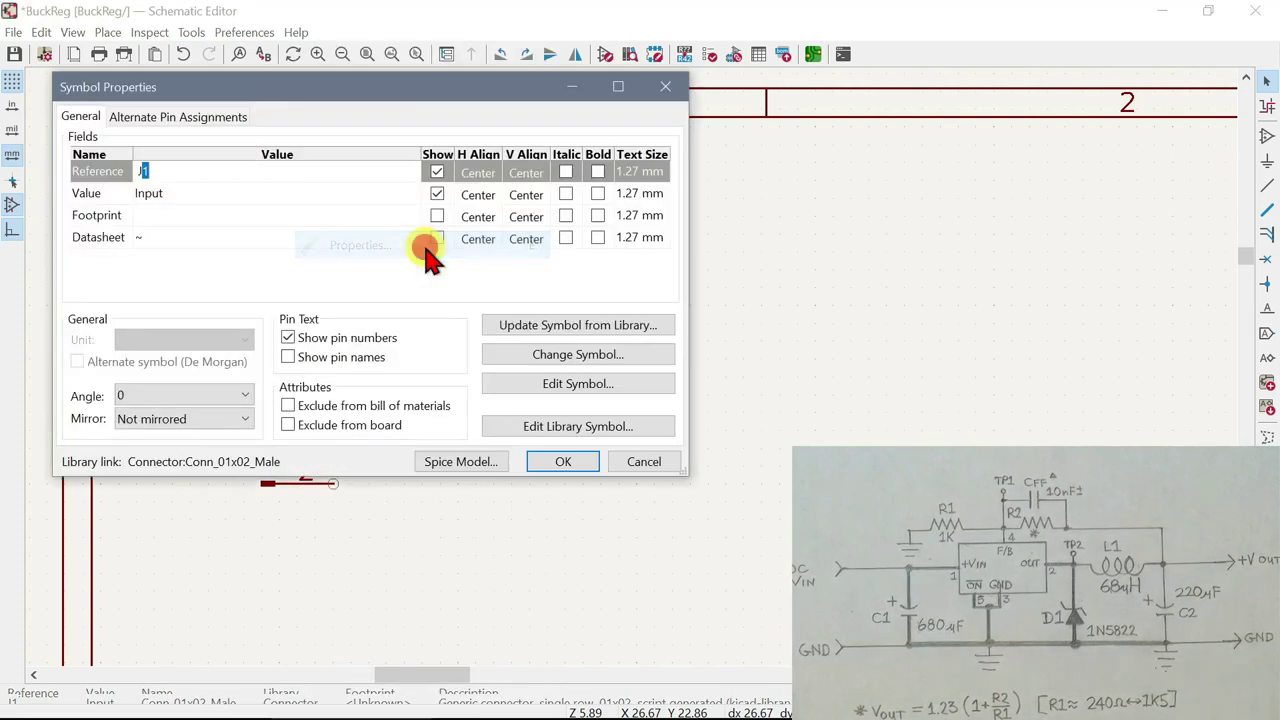
left_click(150, 218)
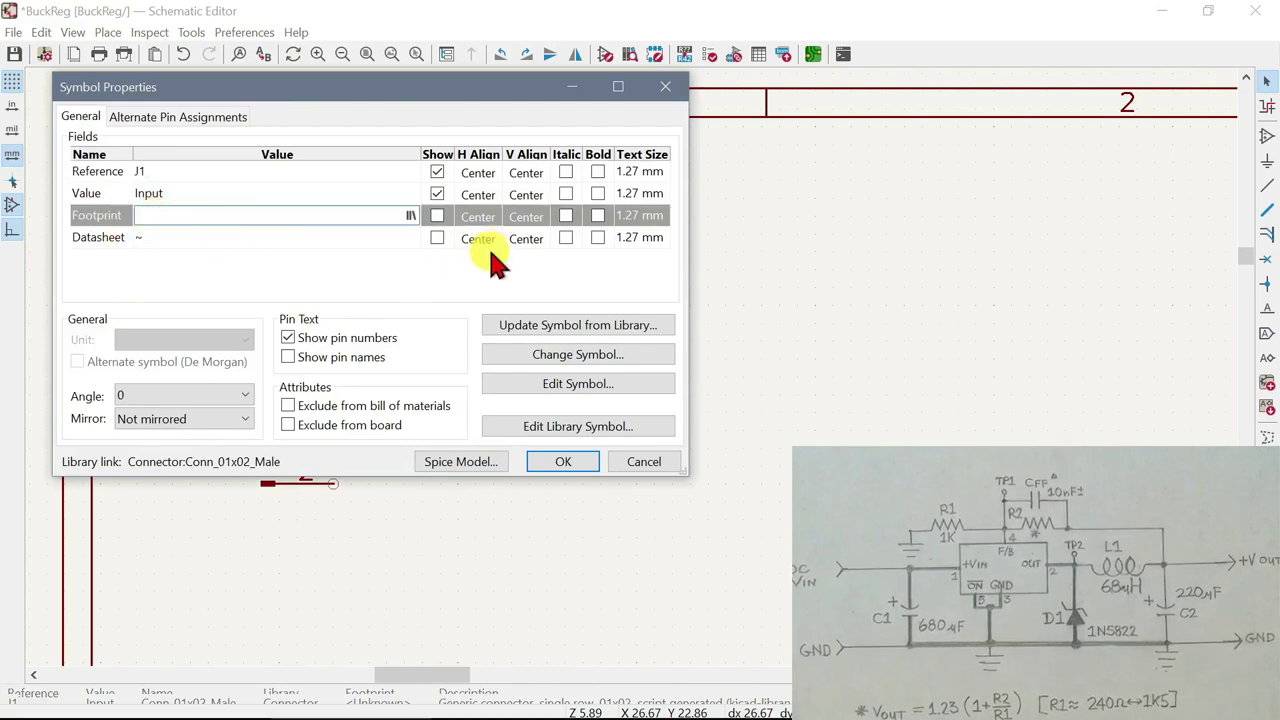
left_click(408, 217)
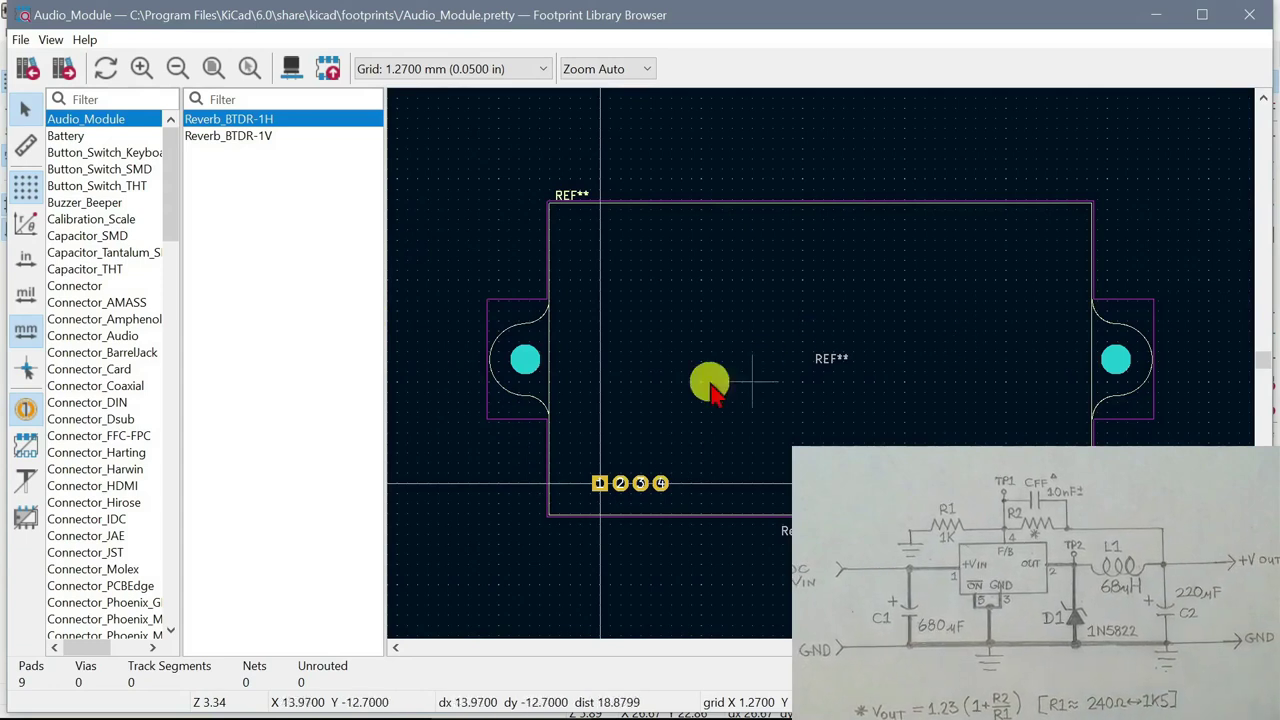
left_click(85, 100)
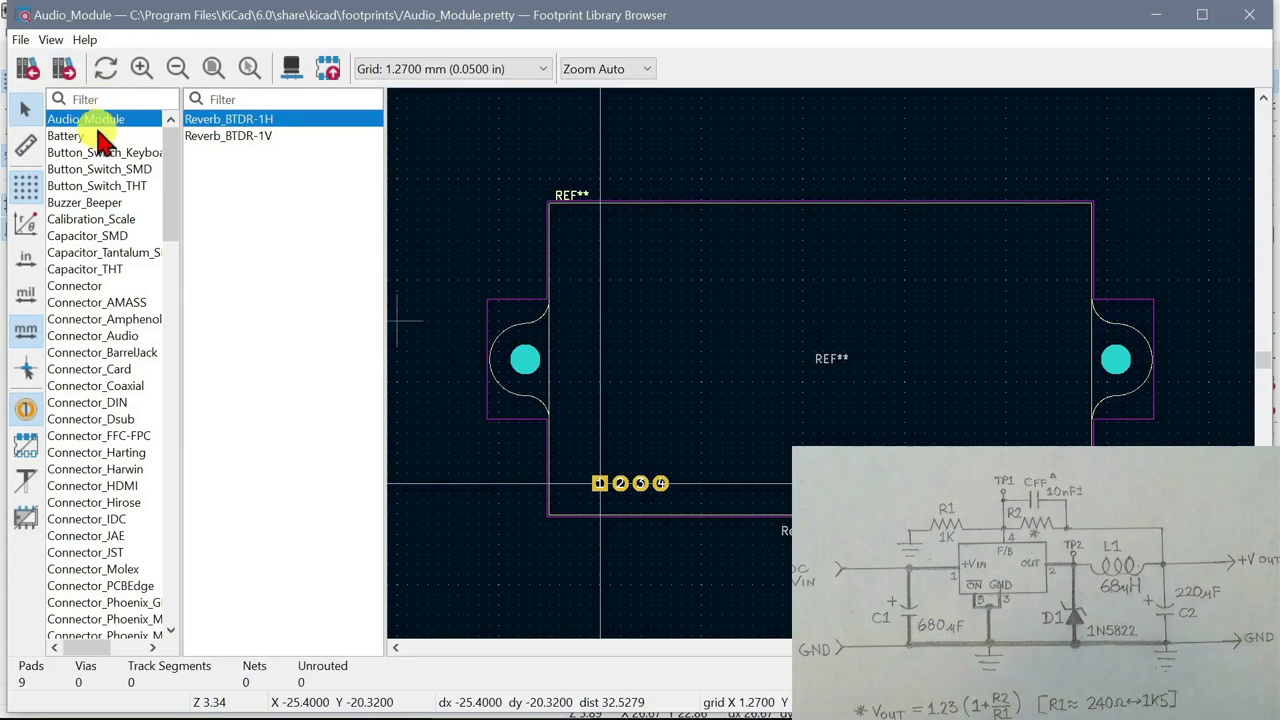
left_click(82, 287)
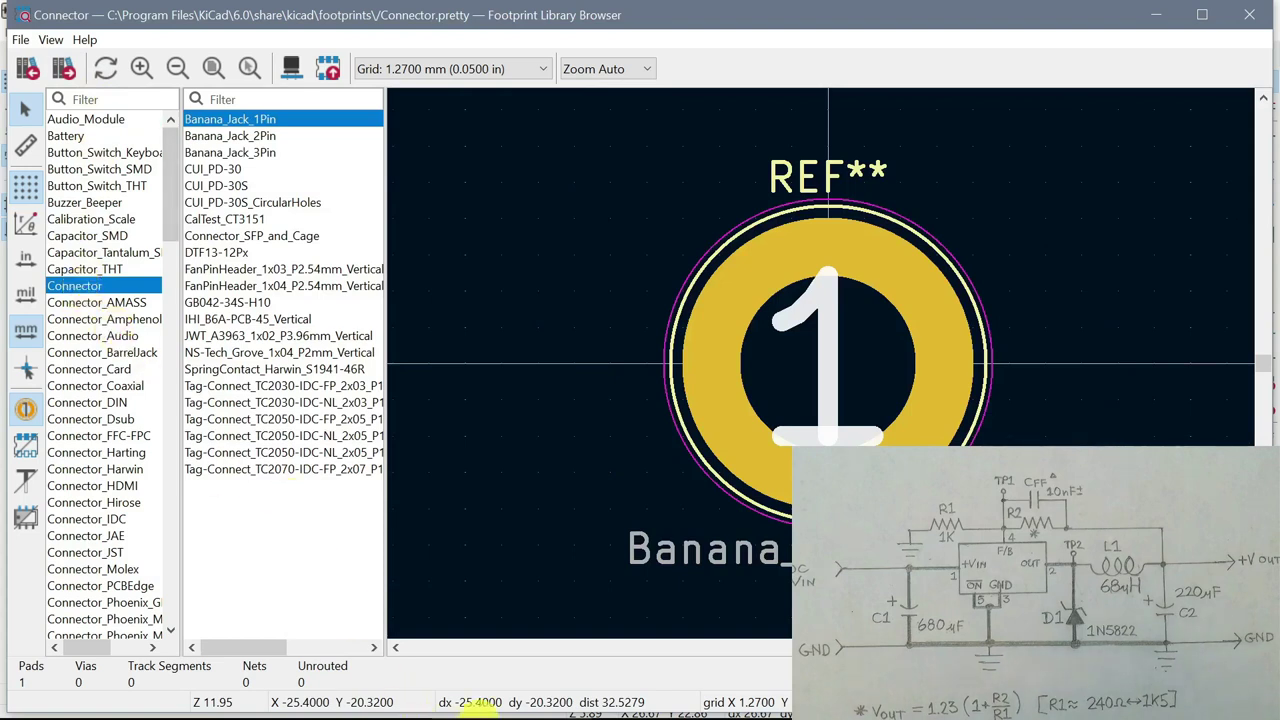
Switch to the FootPrints.txt file in Notepad to consult the list of footprint names
mouse_move(556, 712)
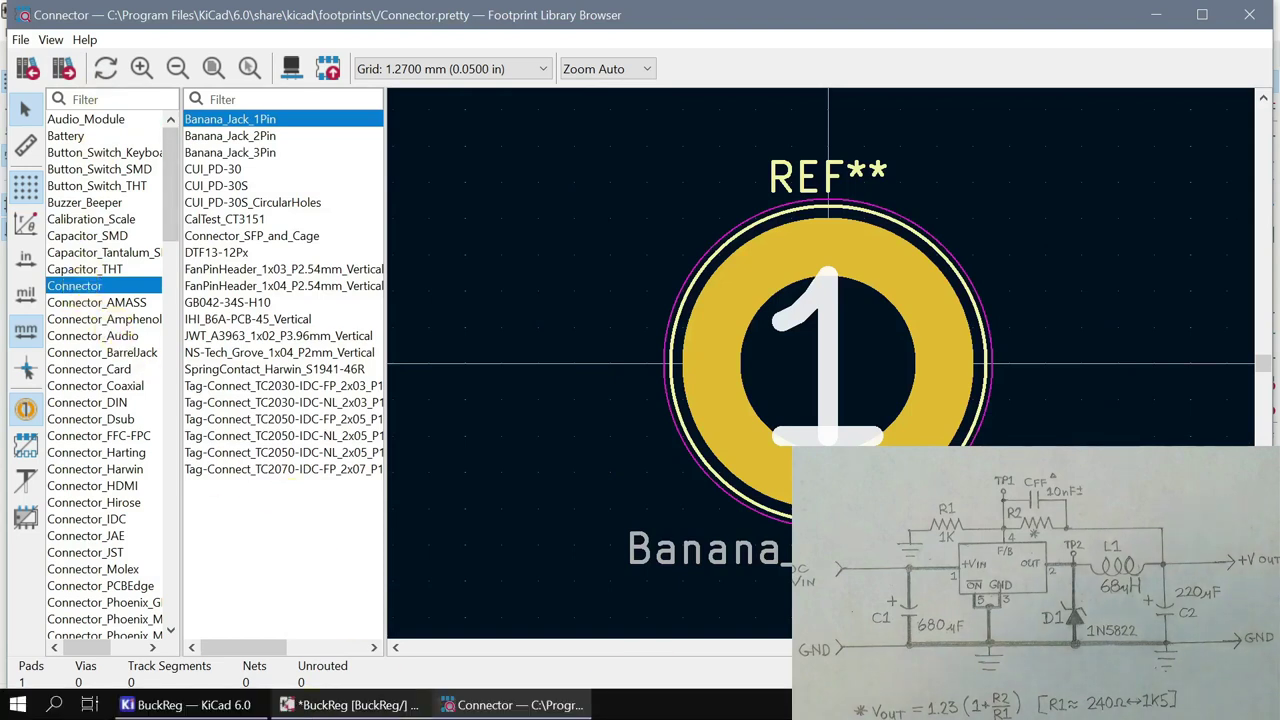
mouse_move(350, 705)
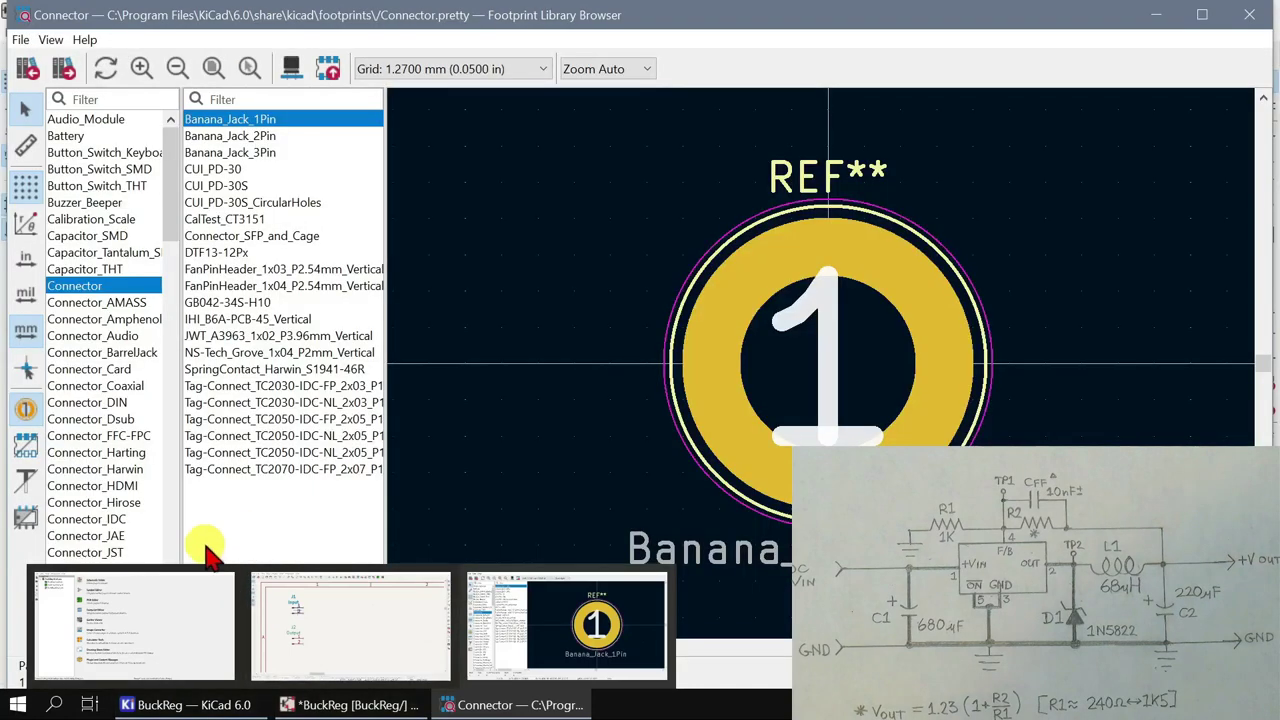
mouse_move(158, 708)
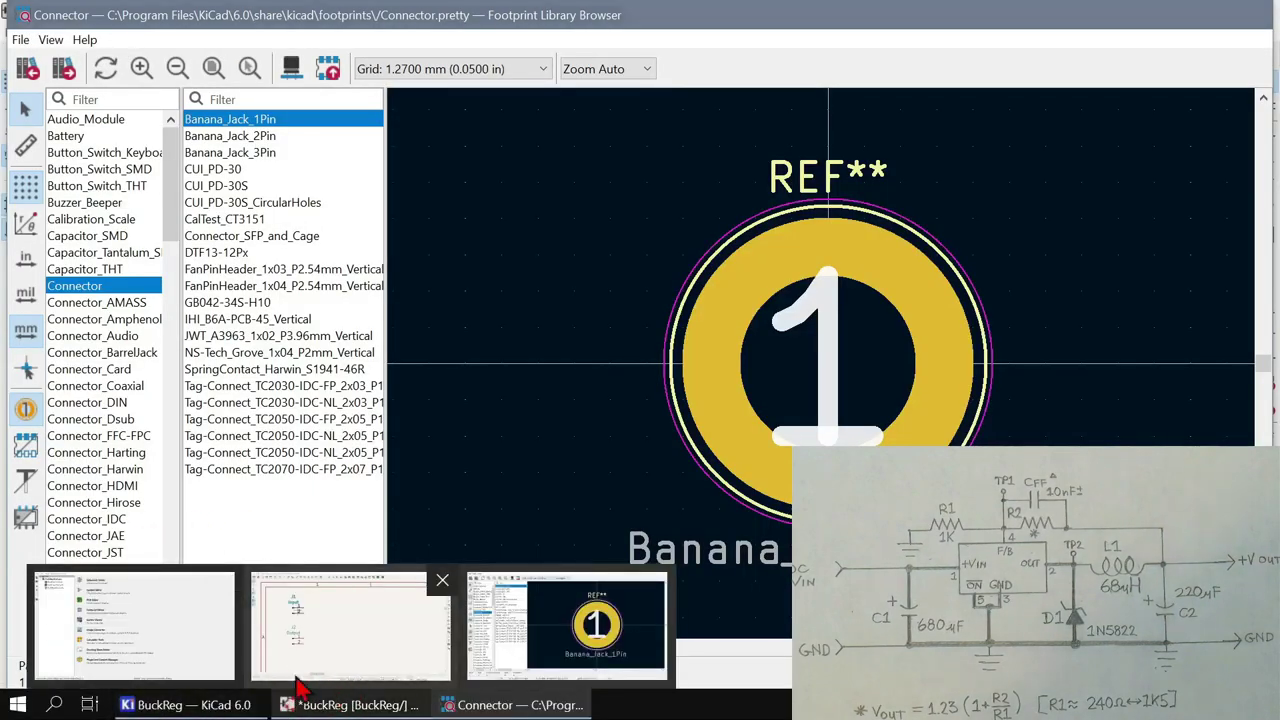
mouse_move(240, 682)
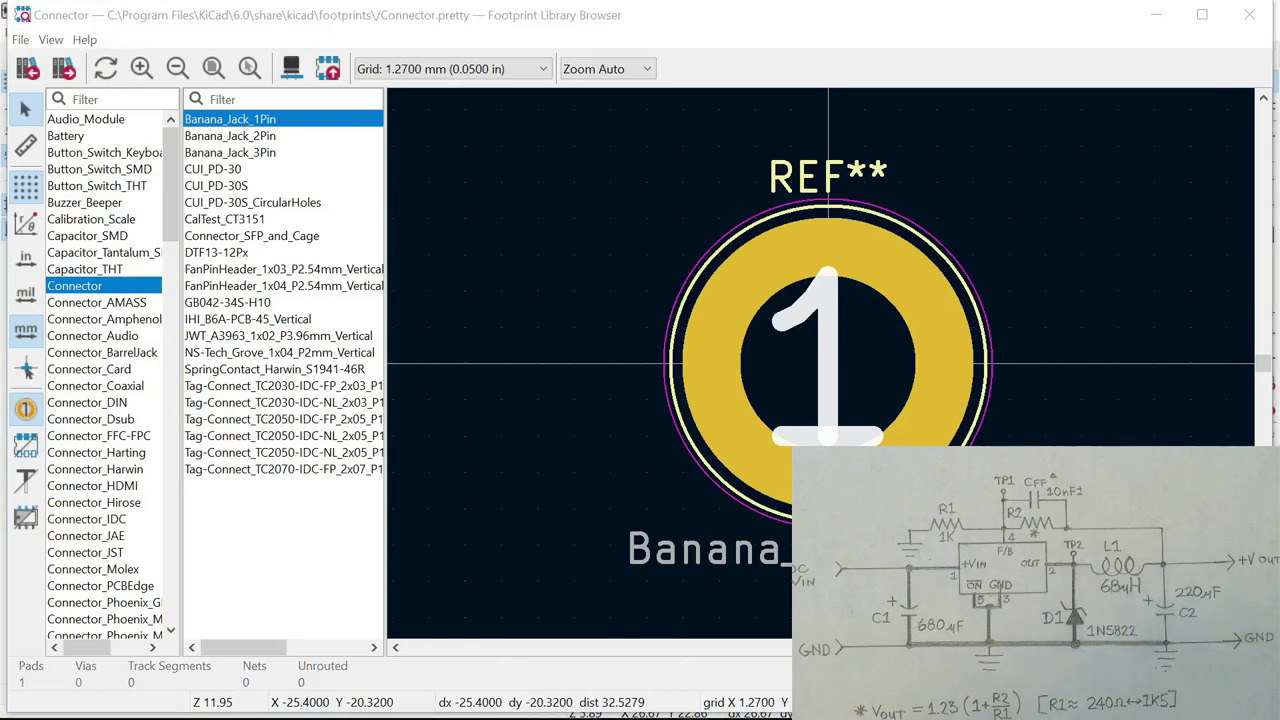
key("alt+Tab")
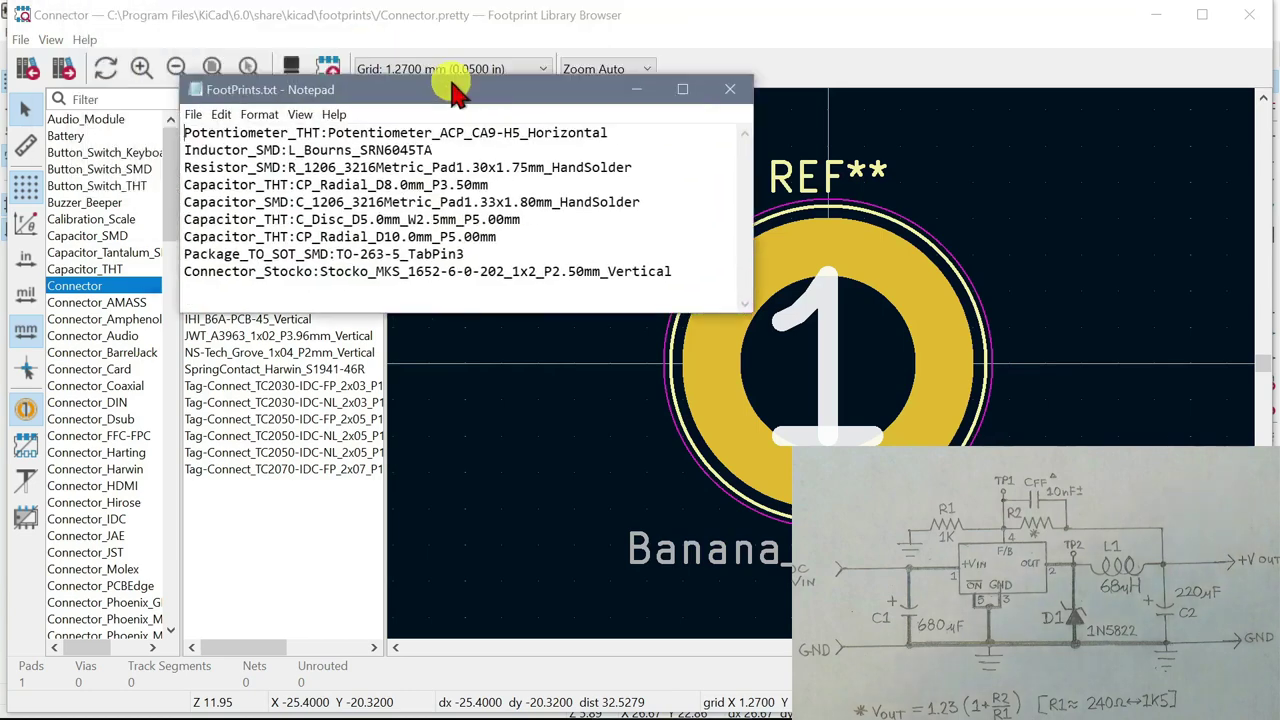
Copy the footprint name Connector_Stocko:Stocko_MKS_1652-6-0-202_1x2_P2.50mm_Vertical from the last line of FootPrints.txt
left_click_drag(450, 70, 495, 205)
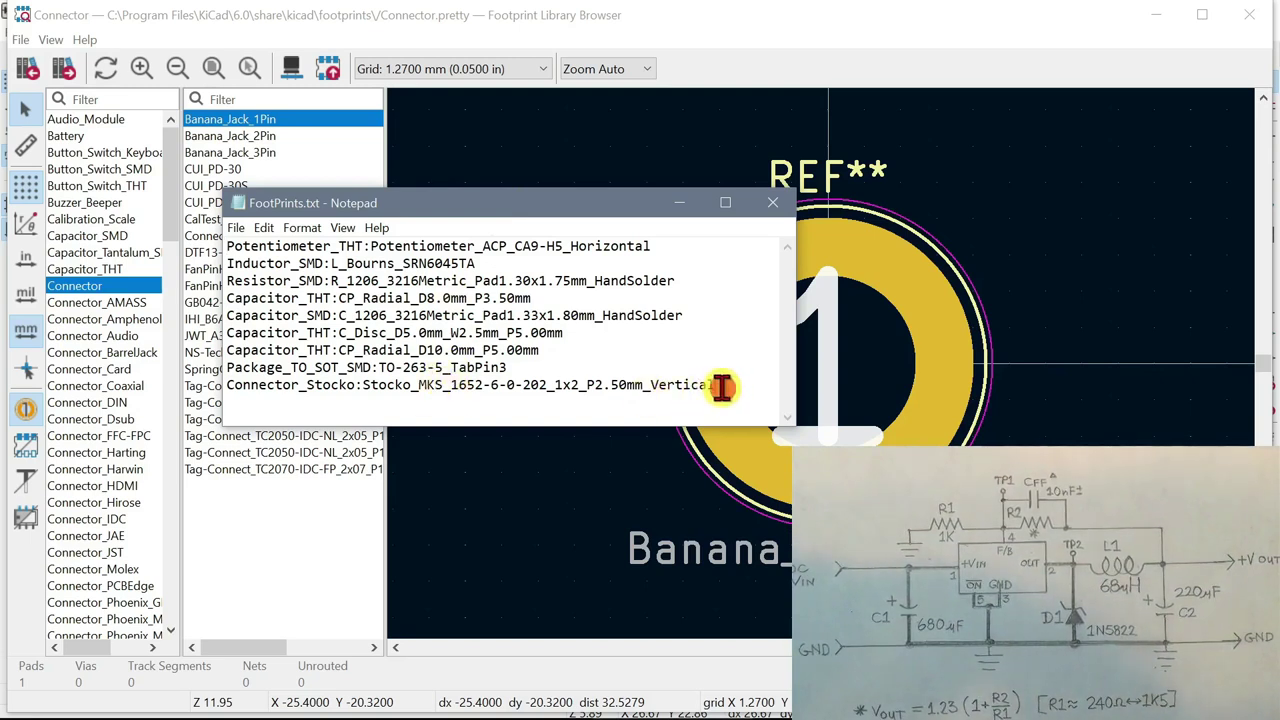
left_click_drag(722, 387, 201, 378)
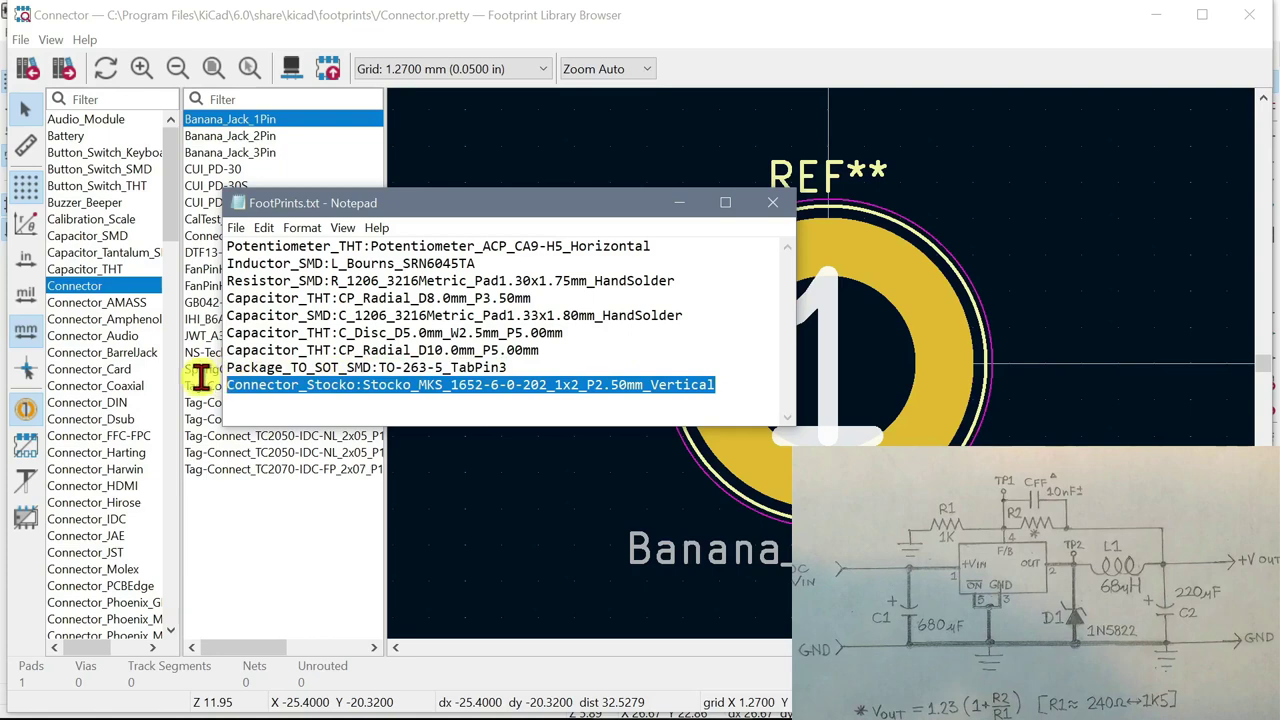
right_click(318, 387)
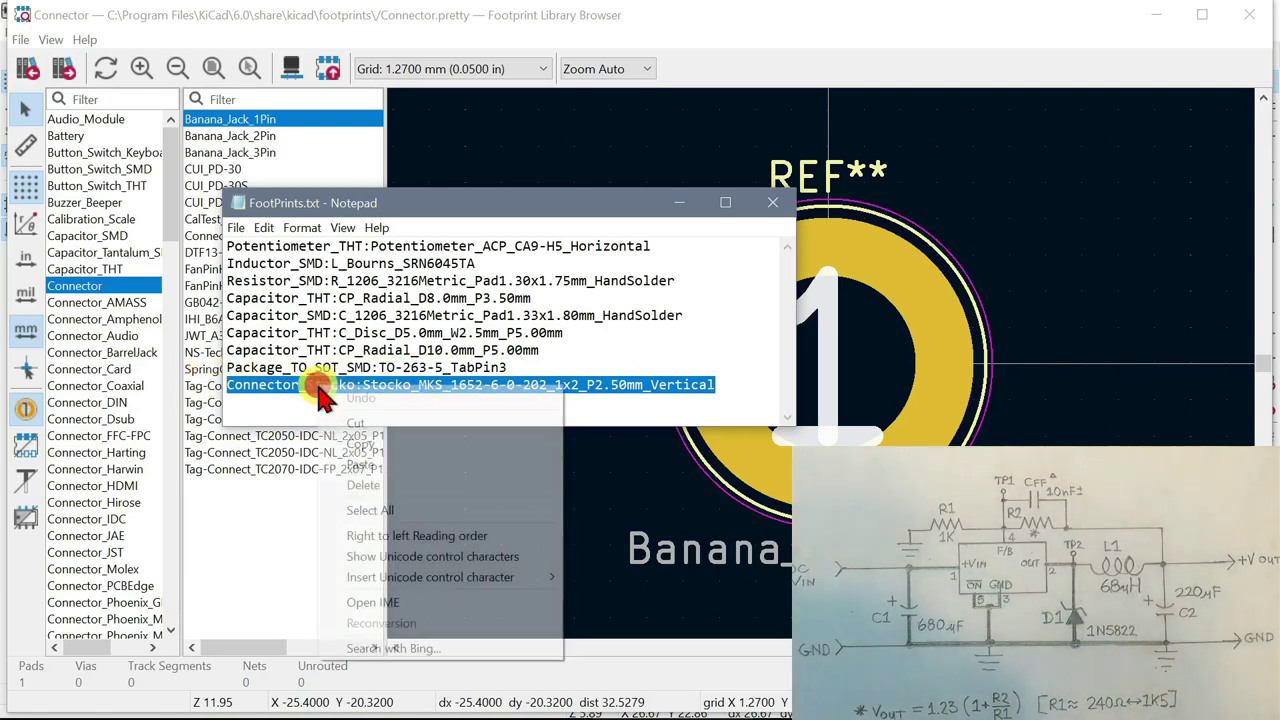
left_click(360, 444)
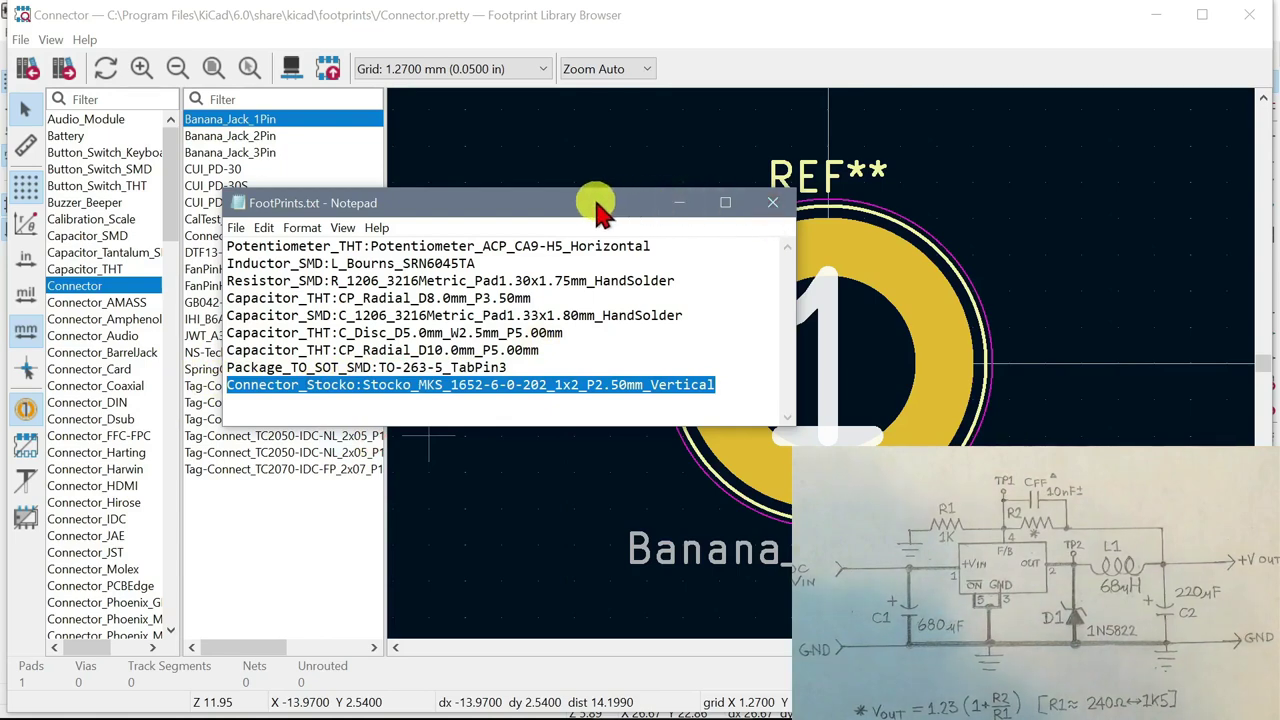
Try to find the copied Stocko connector name by filtering the footprint library list
left_click(121, 97)
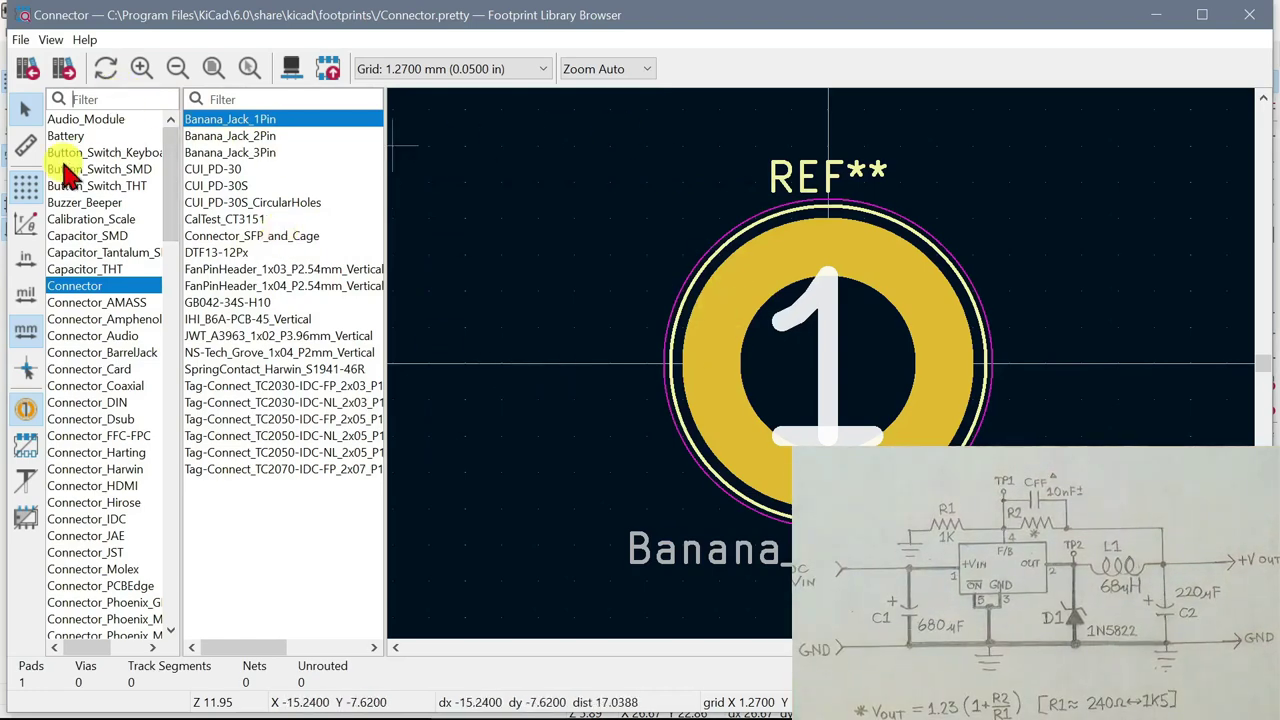
key("ctrl+v")
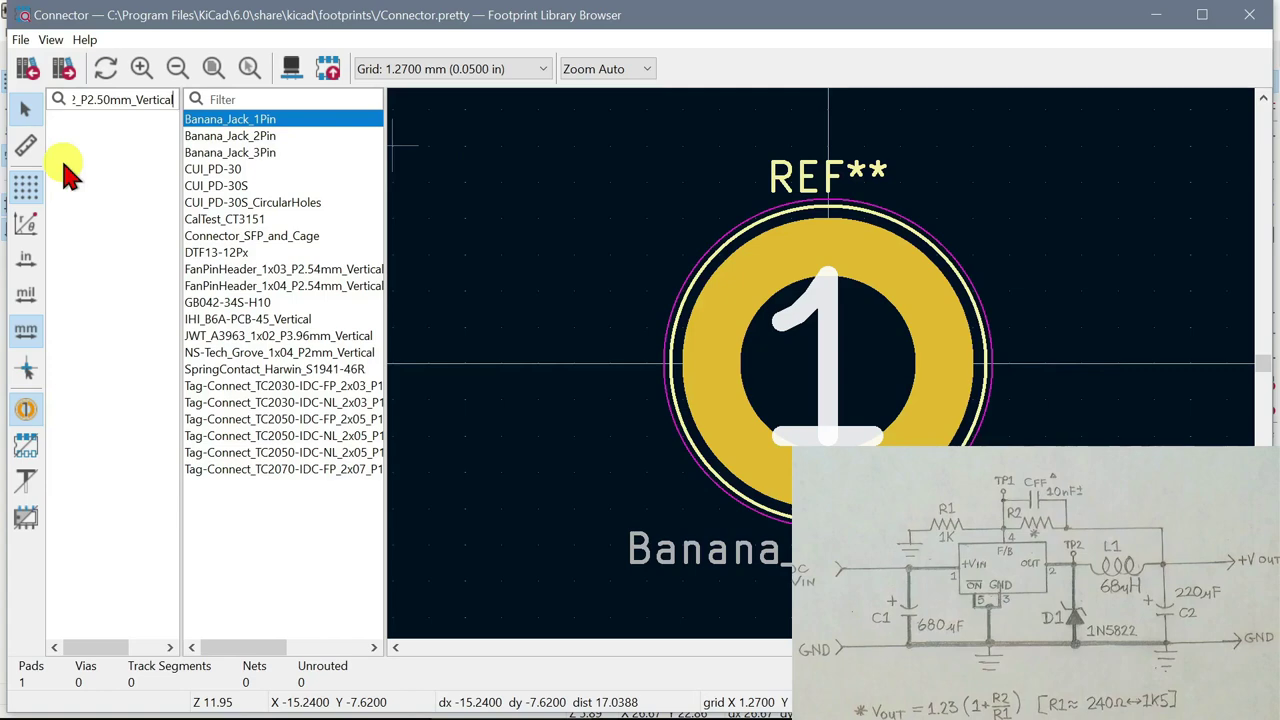
key("Return")
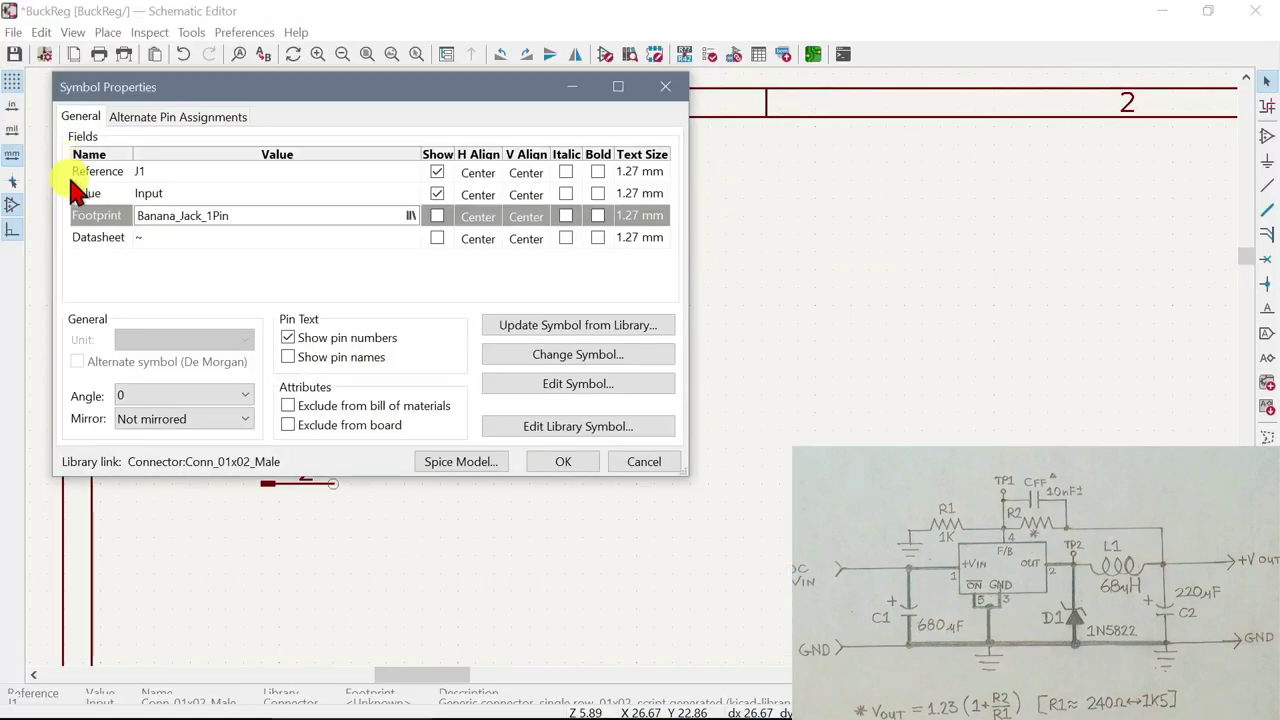
Set connector J1's footprint to the copied Connector_Stocko:Stocko_MKS_1652-6-0-202_1x2_P2.50mm_Vertical in place of the banana jack
left_click(302, 213)
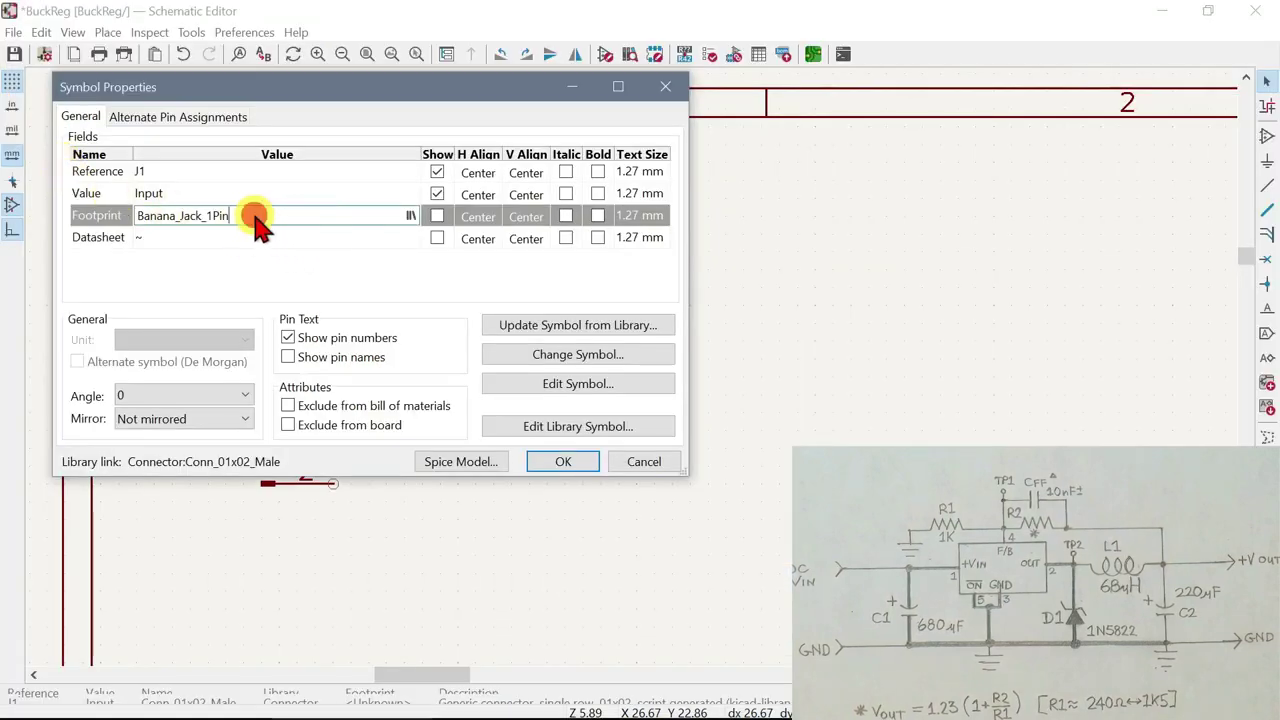
left_click_drag(257, 226, 109, 213)
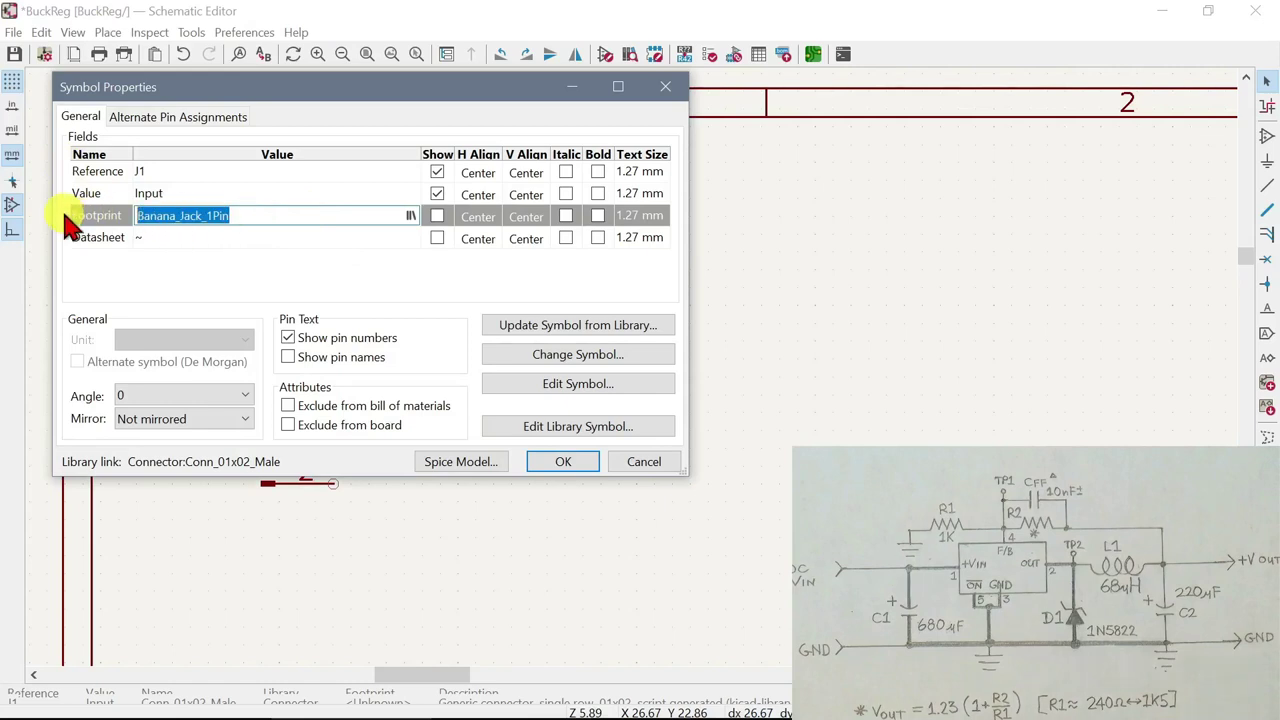
key("ctrl+v")
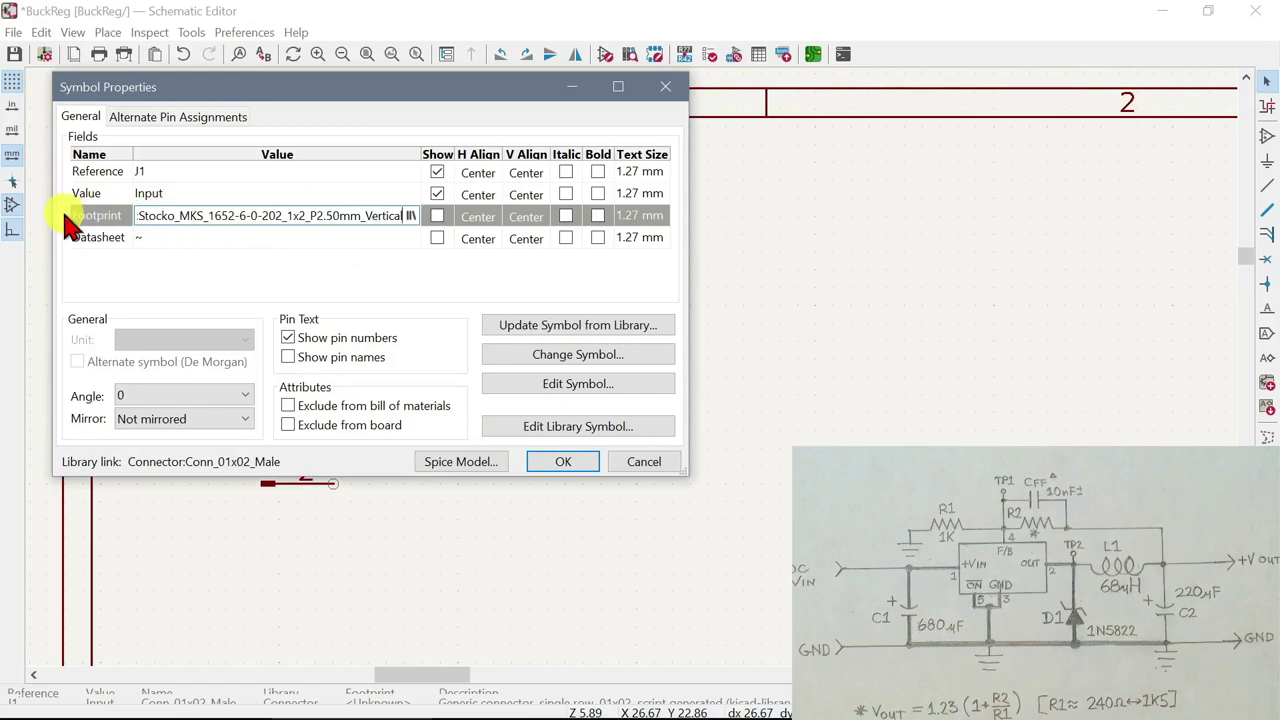
left_click(66, 234)
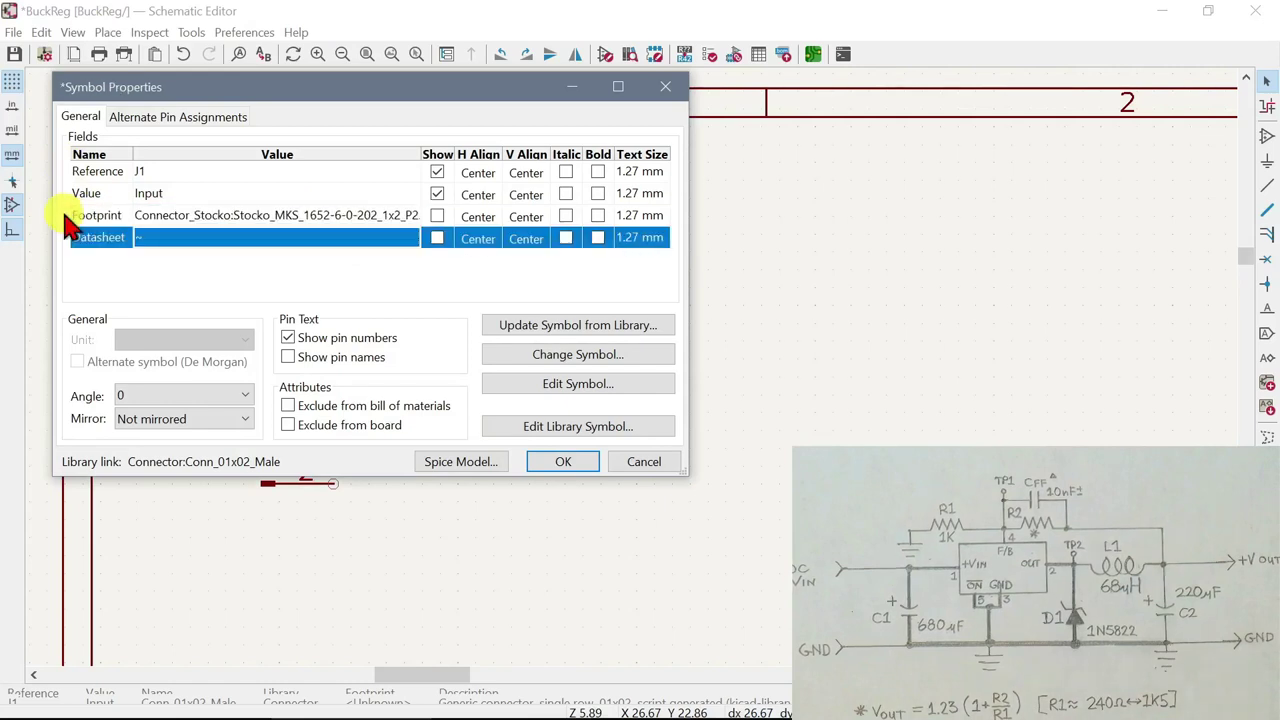
Preview J1's Stocko footprint in the footprint library browser and accept the connector's symbol properties
left_click(368, 227)
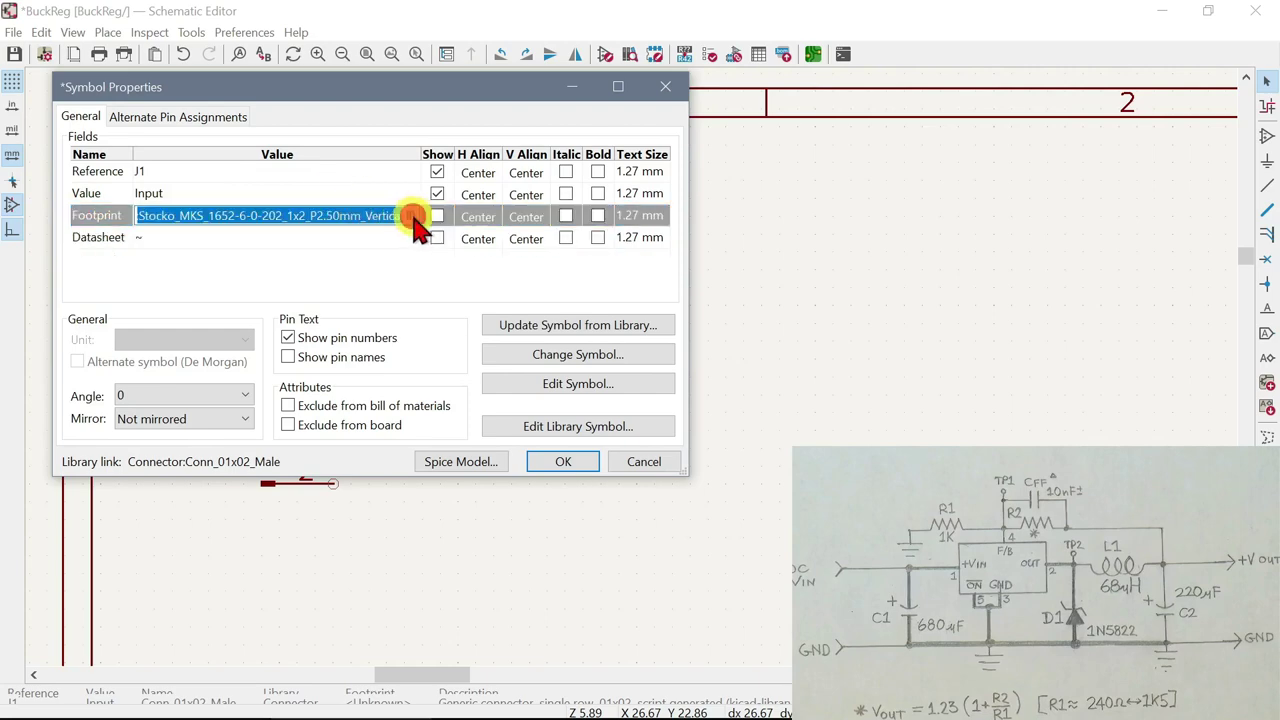
left_click(413, 216)
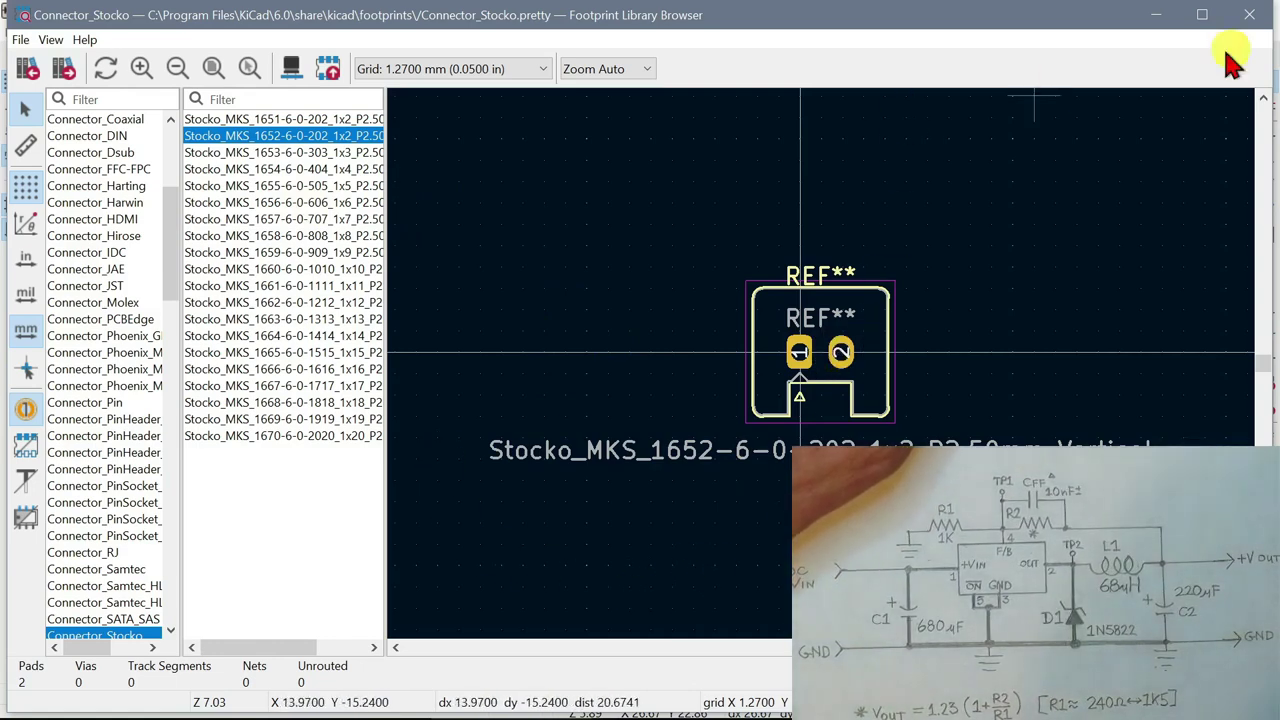
left_click(1256, 16)
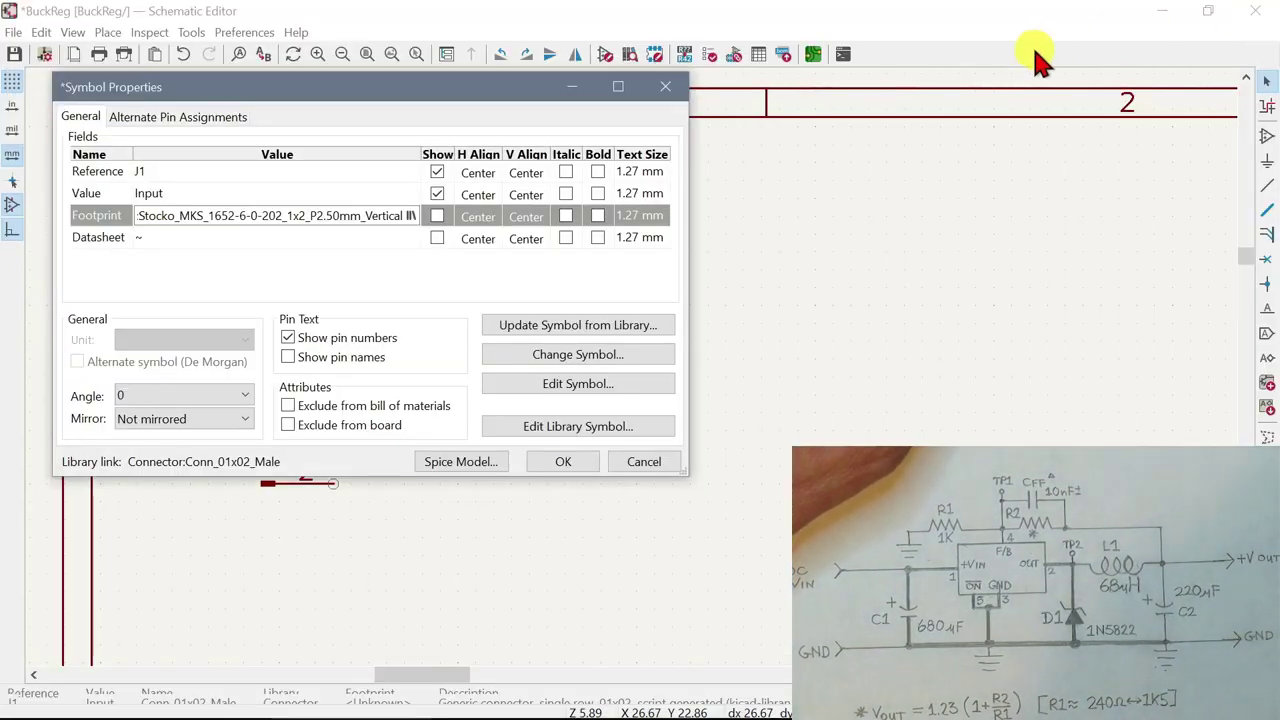
left_click(560, 463)
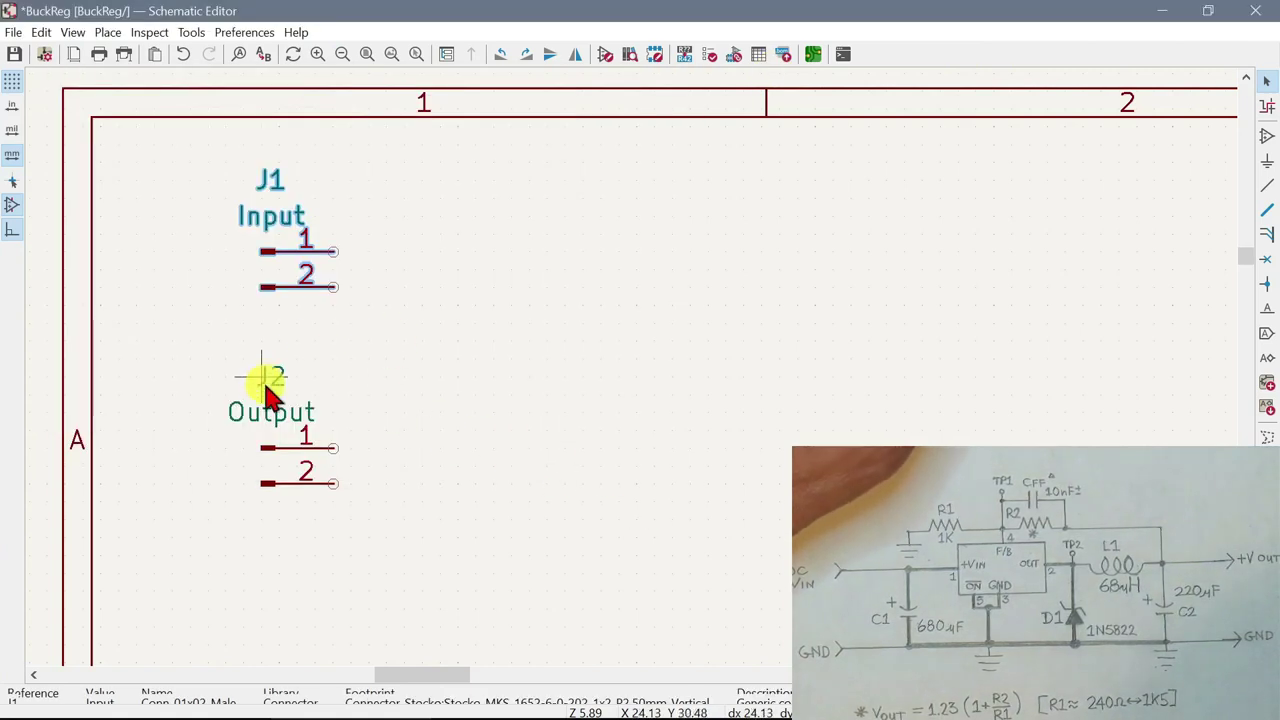
Set connector J2's footprint to Connector_Stocko:Stocko_MKS_1652-6-0-202_1x2_P2.50mm_Vertical in its symbol properties
left_click(274, 420)
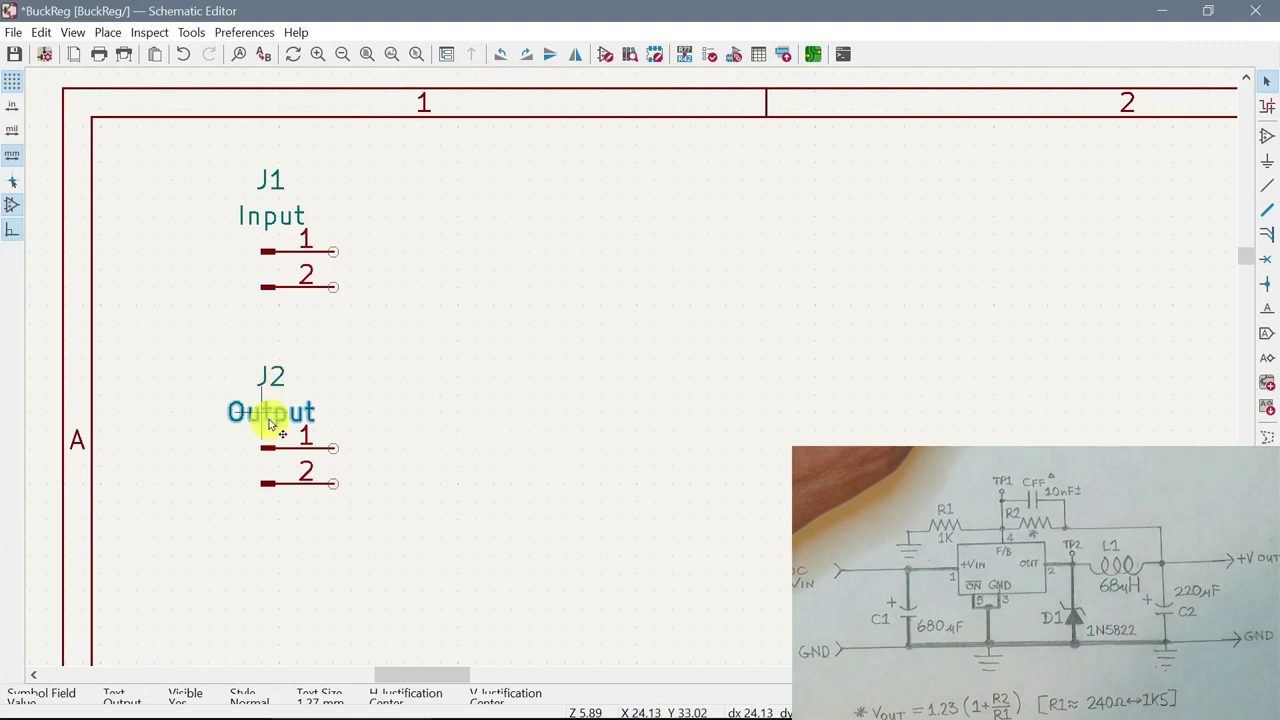
right_click(275, 448)
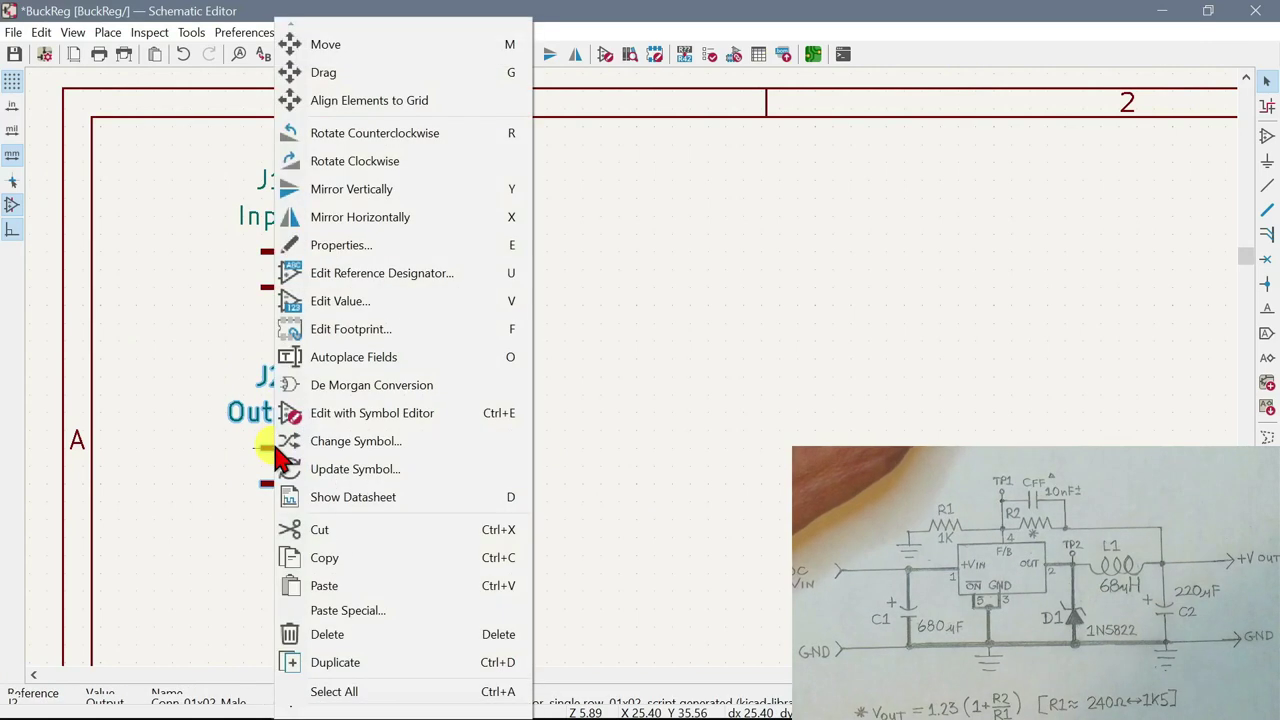
key("e")
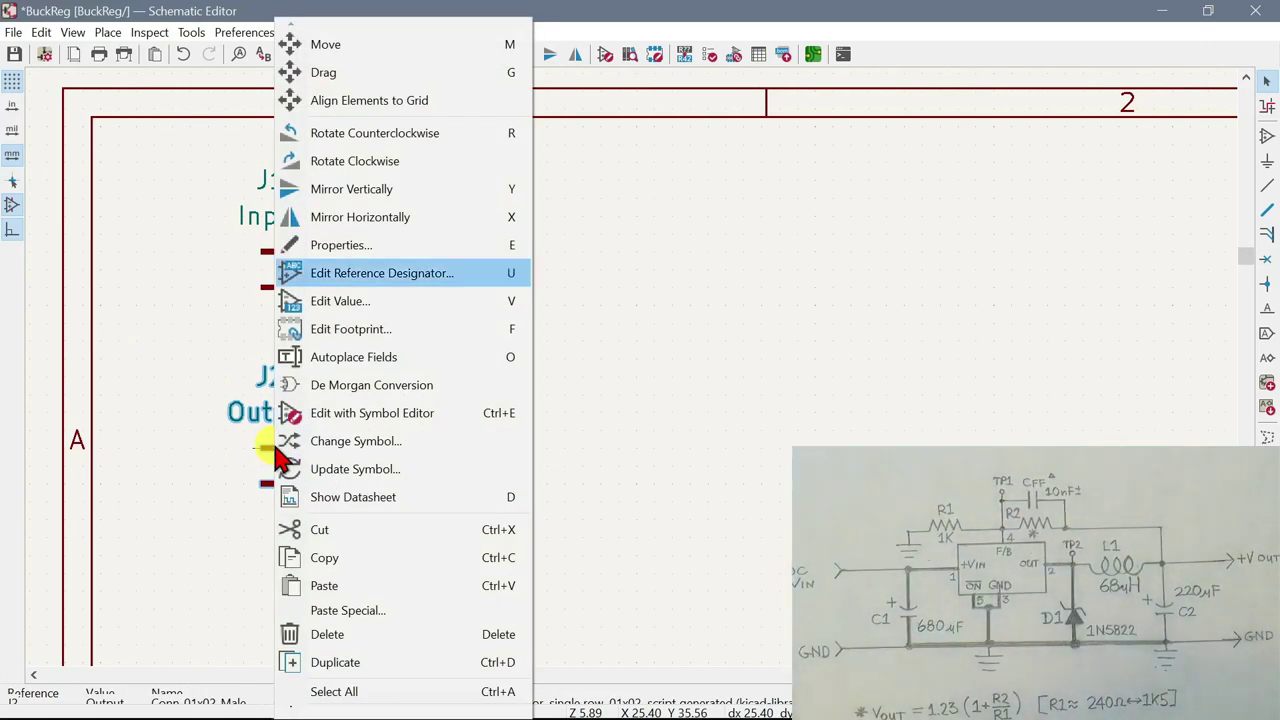
key("Down")
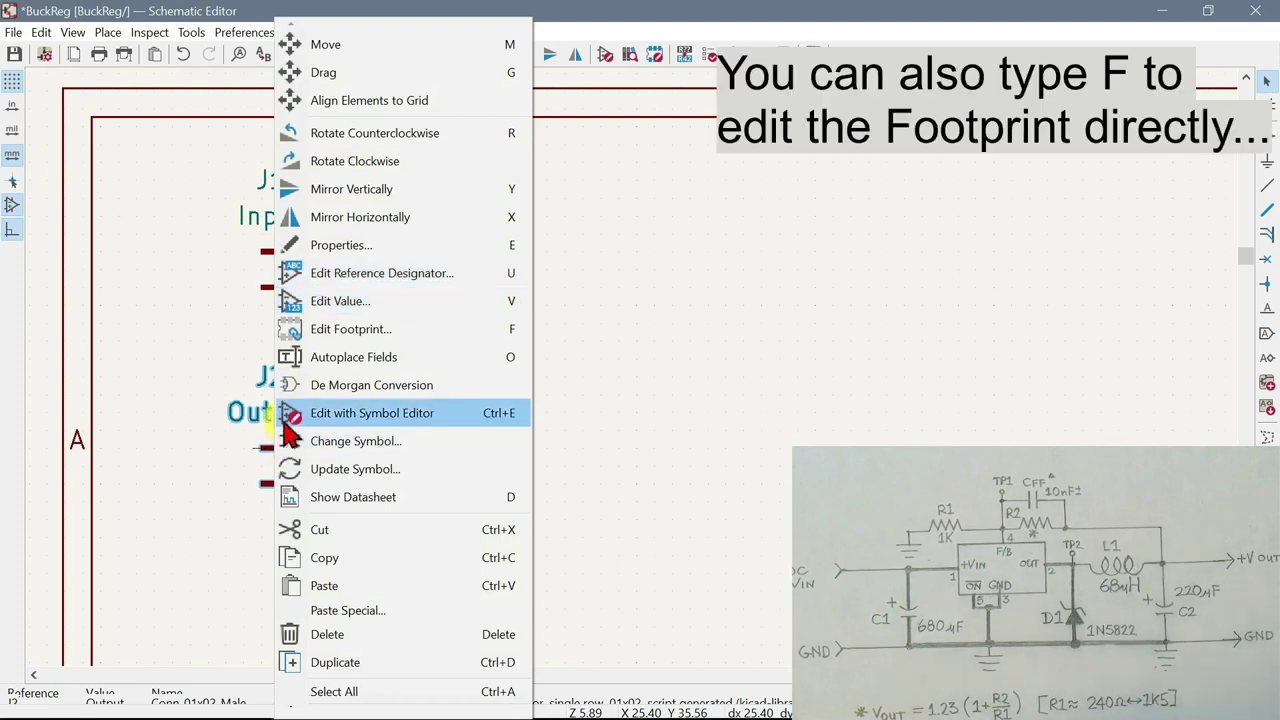
left_click(355, 248)
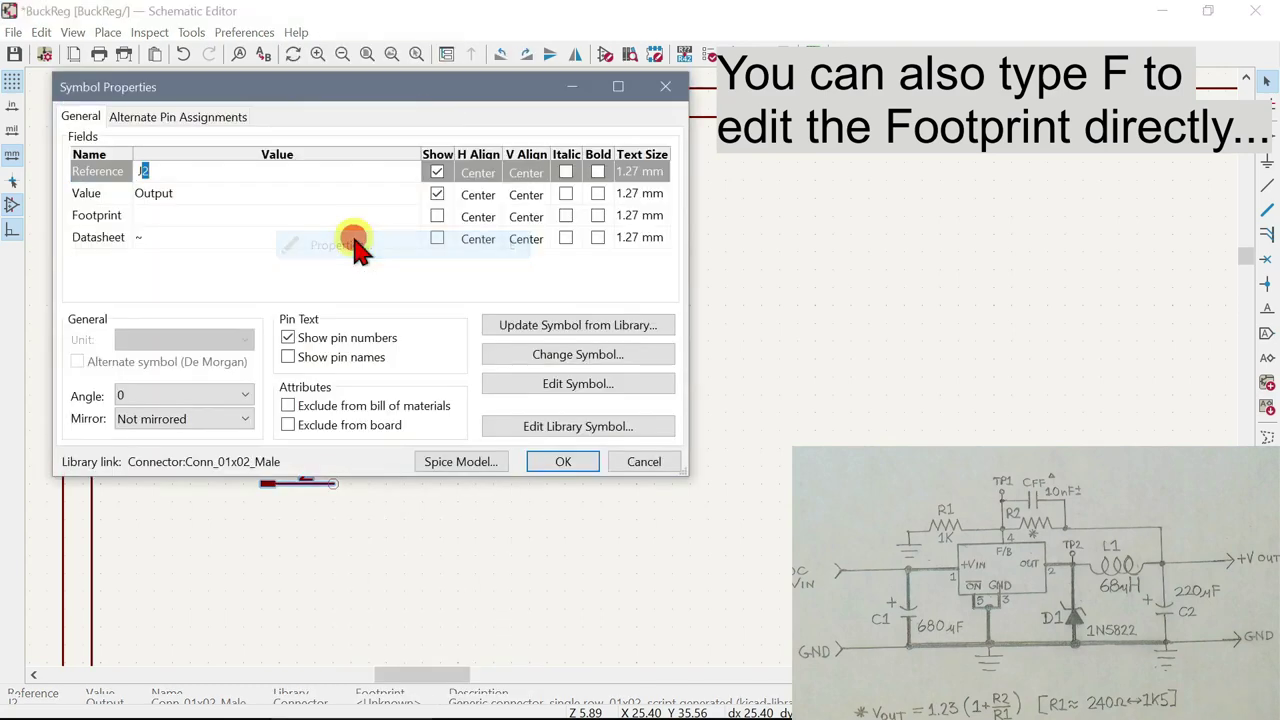
left_click(197, 218)
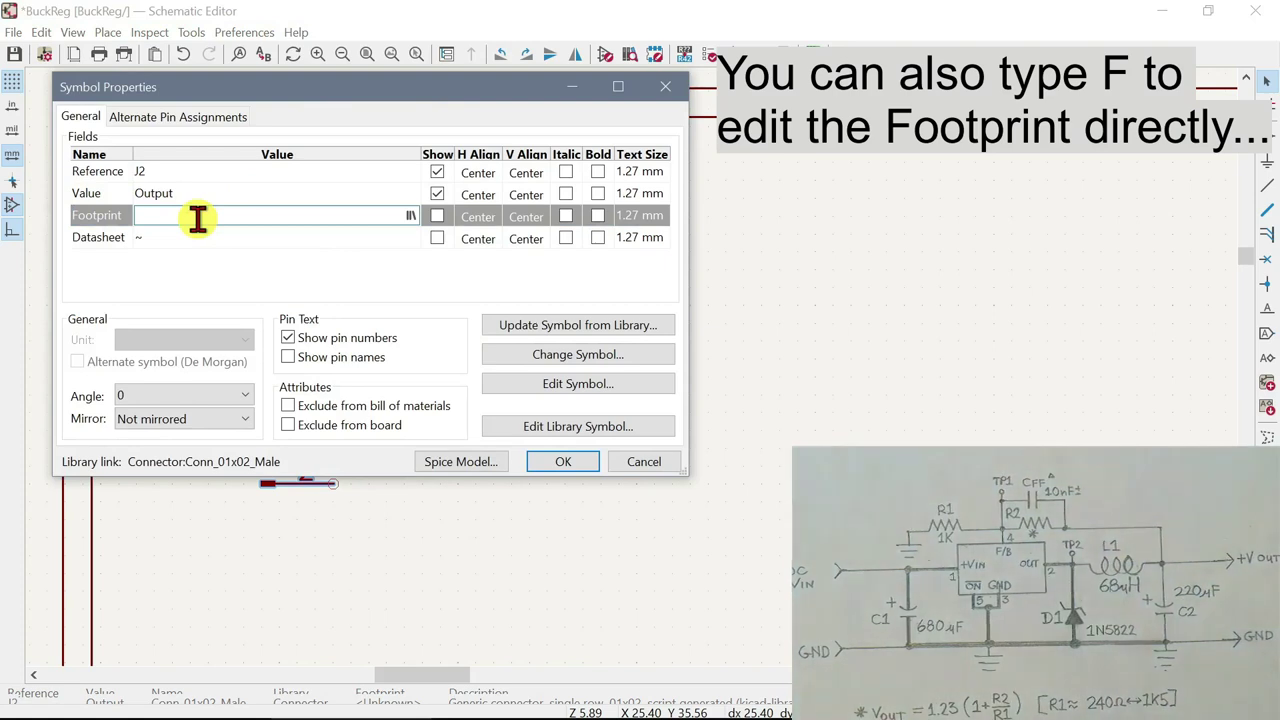
key("ctrl+v")
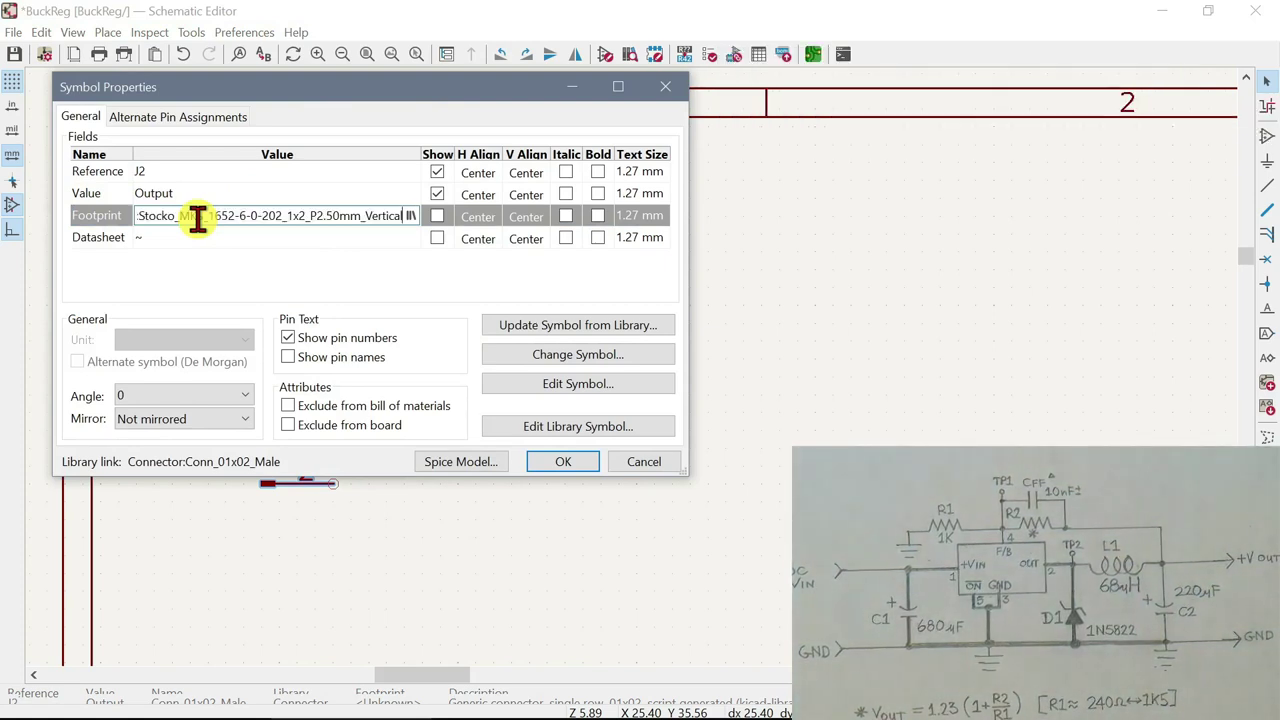
key("Return")
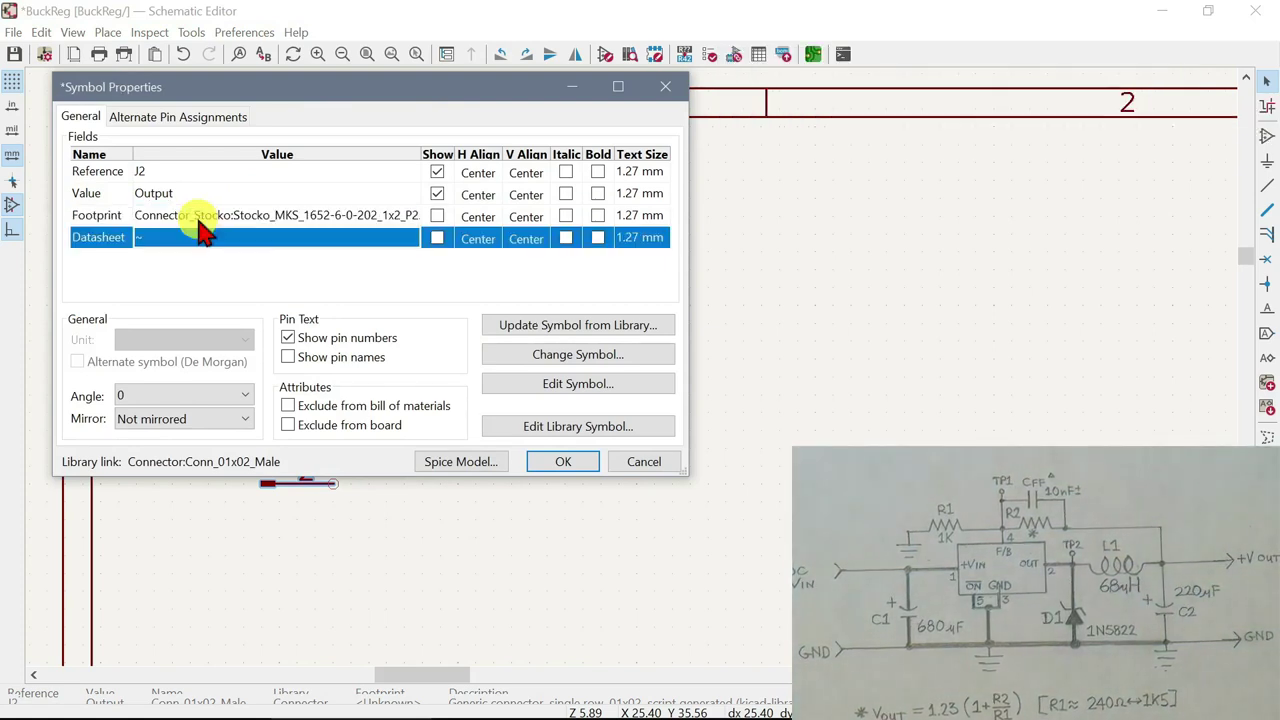
left_click(553, 468)
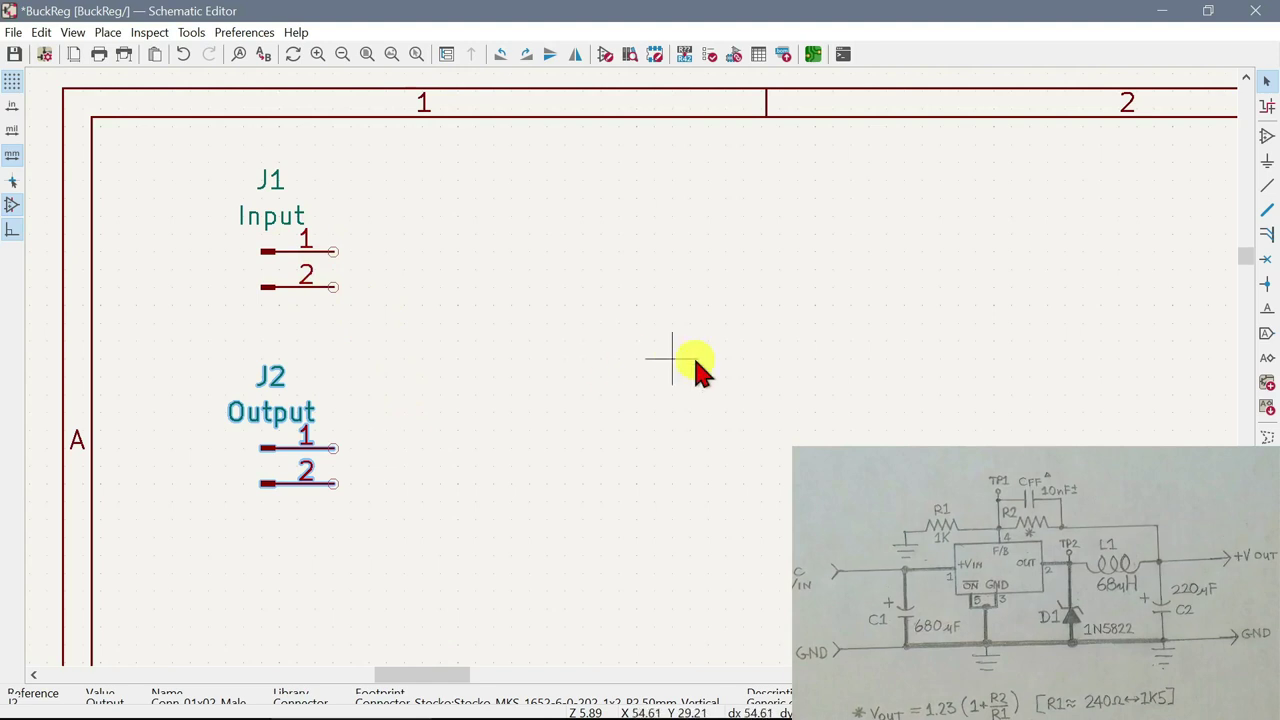
Find the LM2596S-ADJ switching regulator by searching the symbols for lm2596 and place it to the right of connector J1
mouse_move(990, 718)
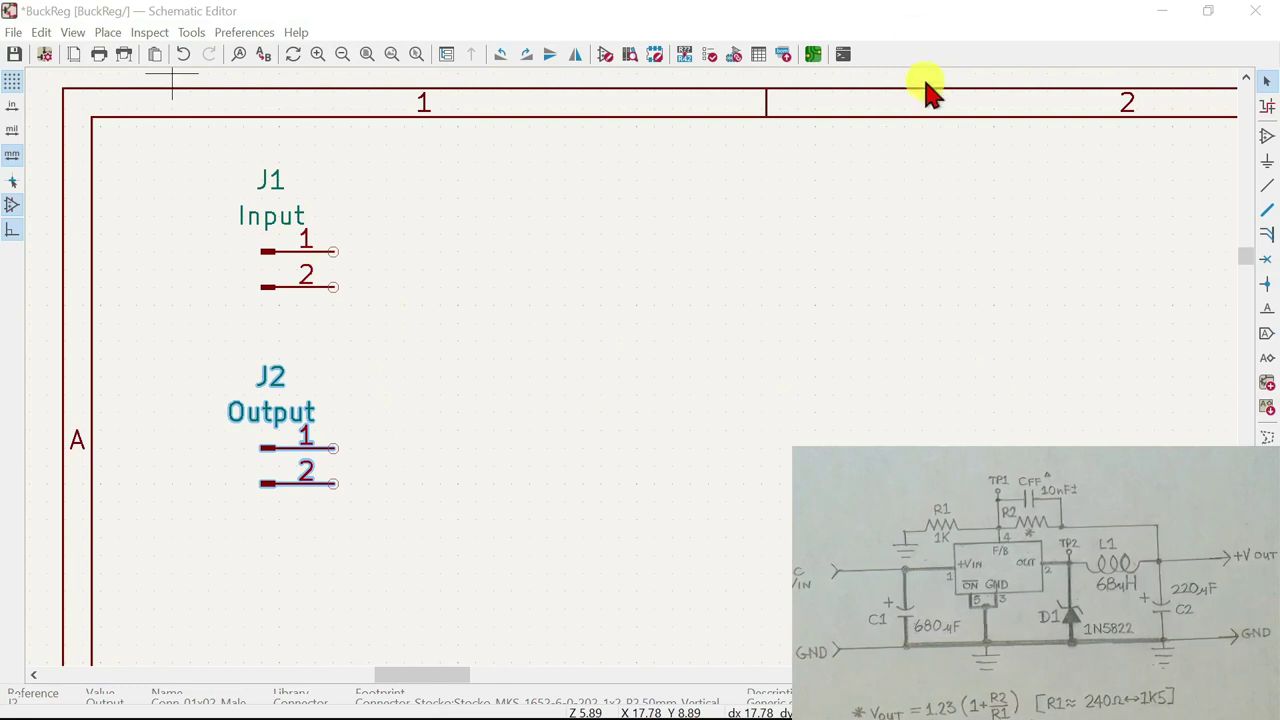
left_click(1262, 134)
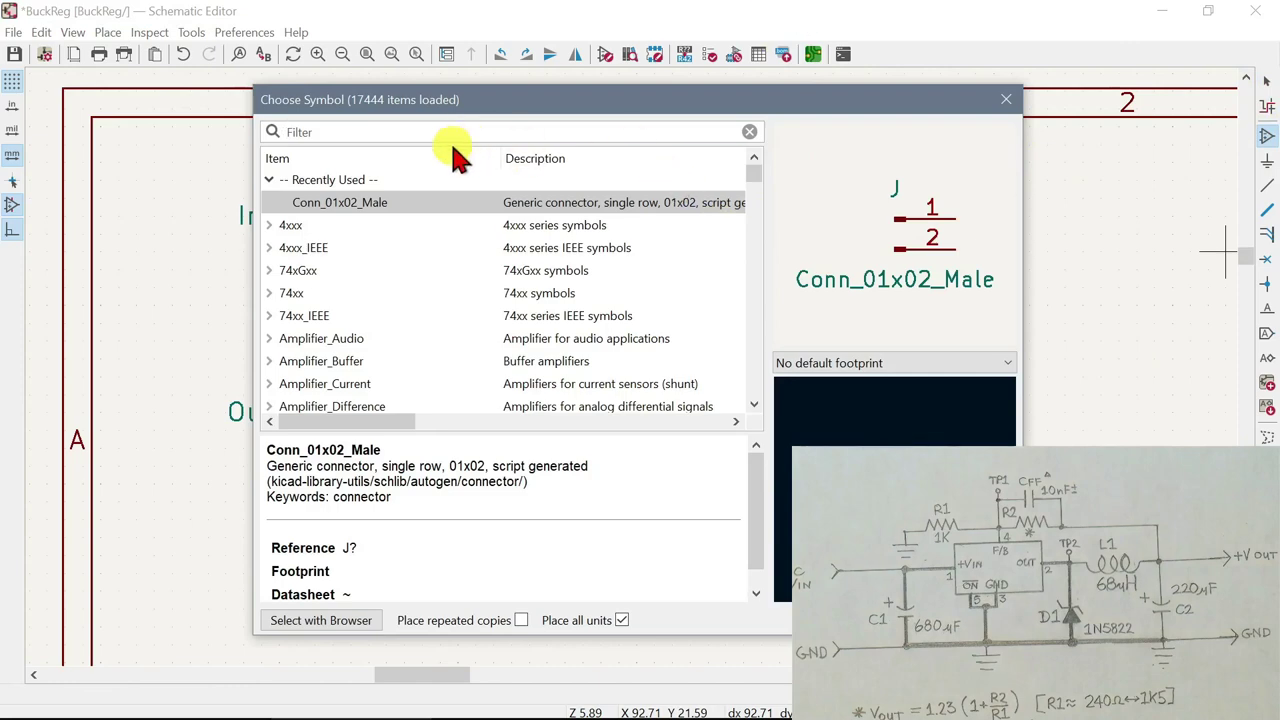
type("lm")
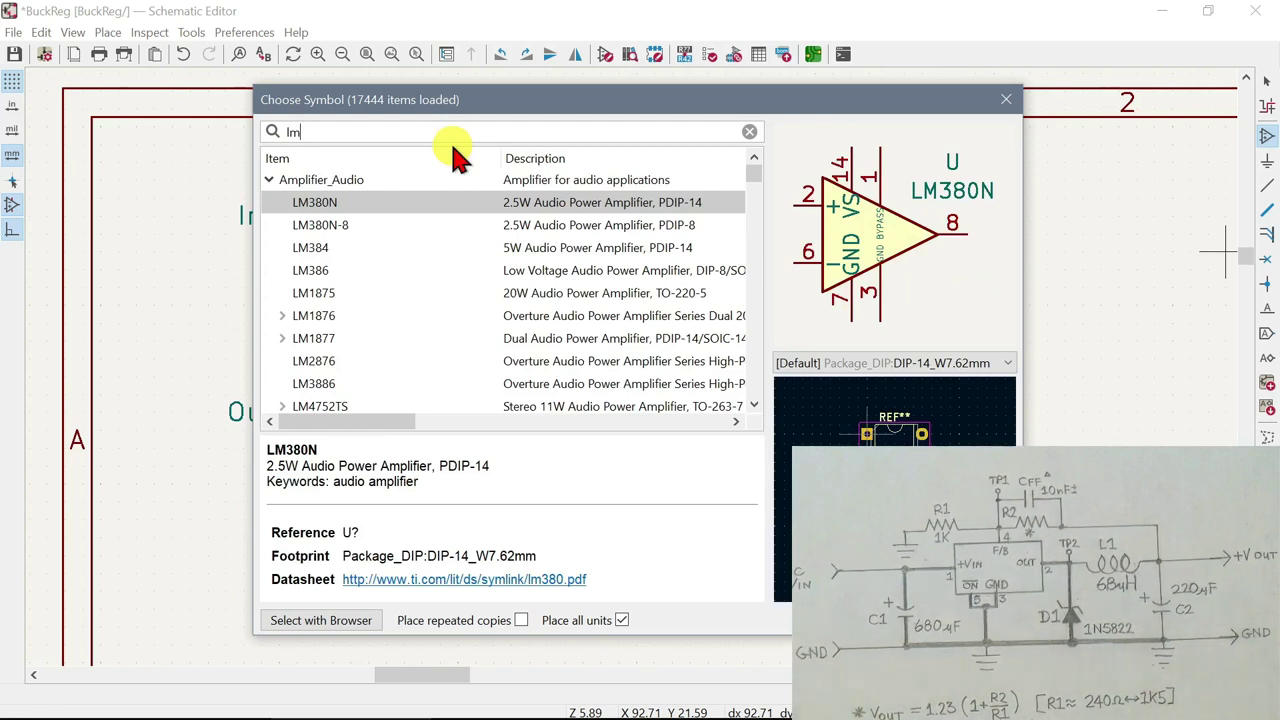
type("2")
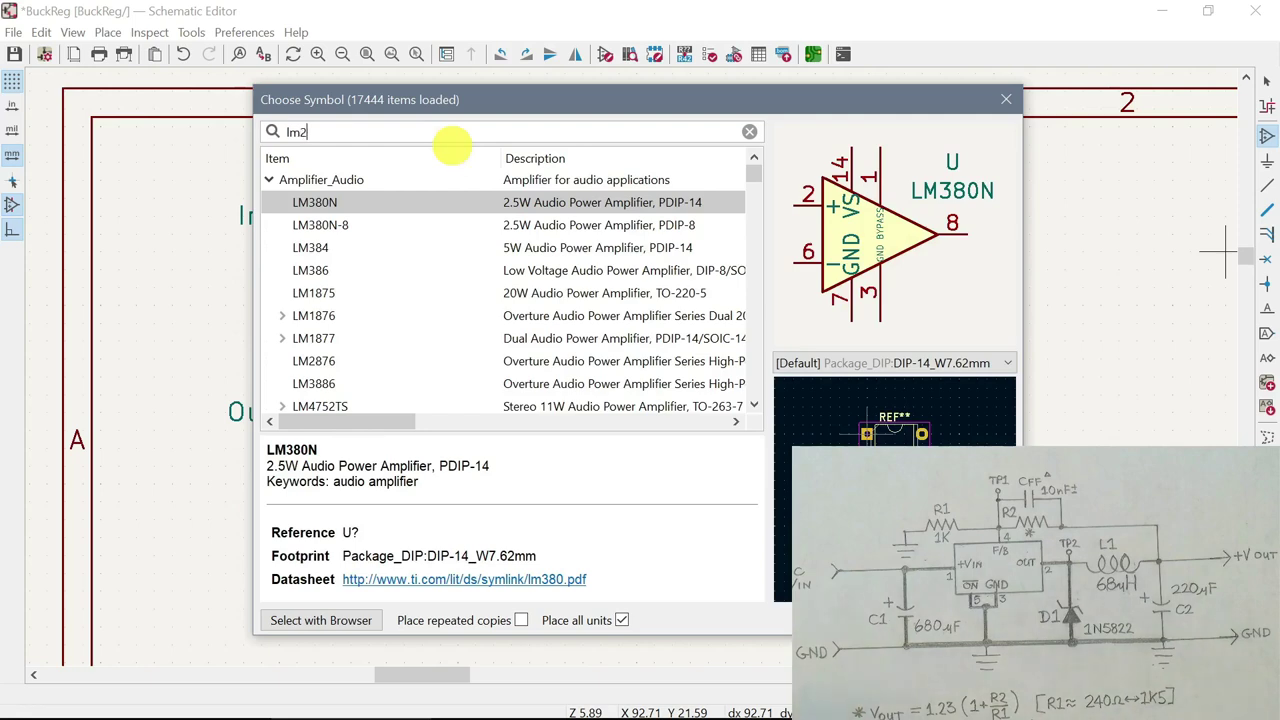
type("596")
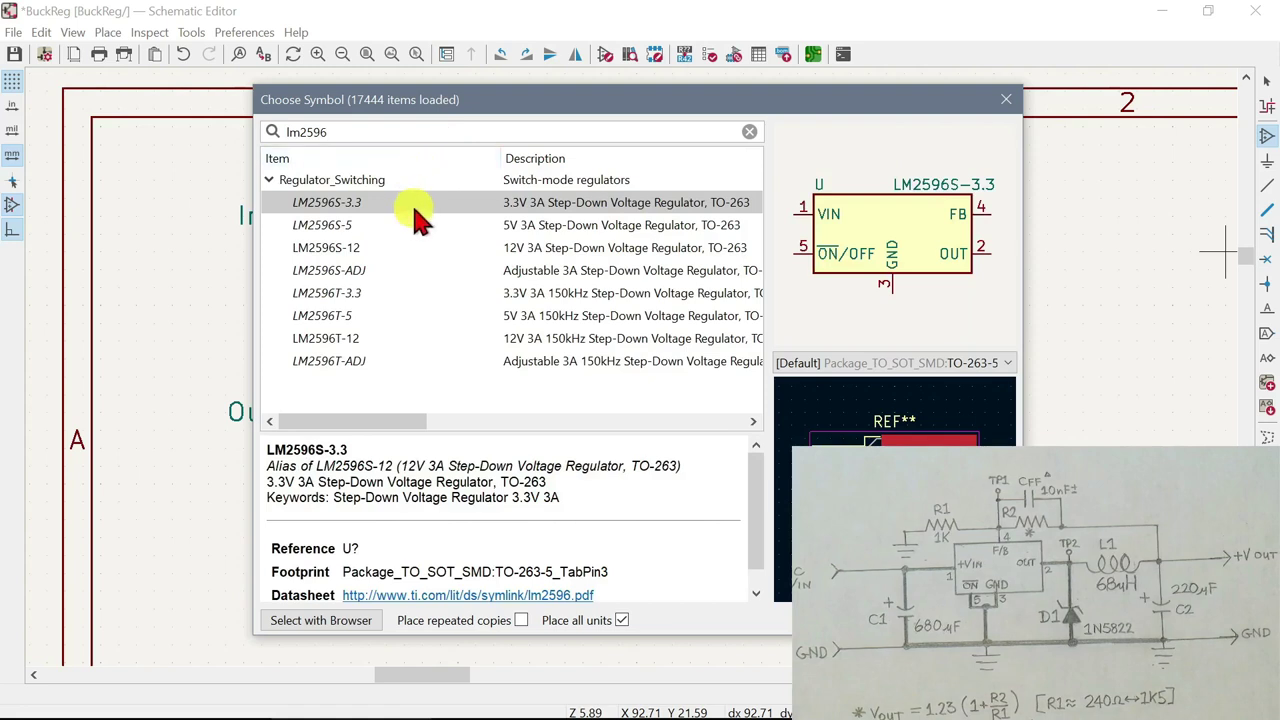
left_click(346, 272)
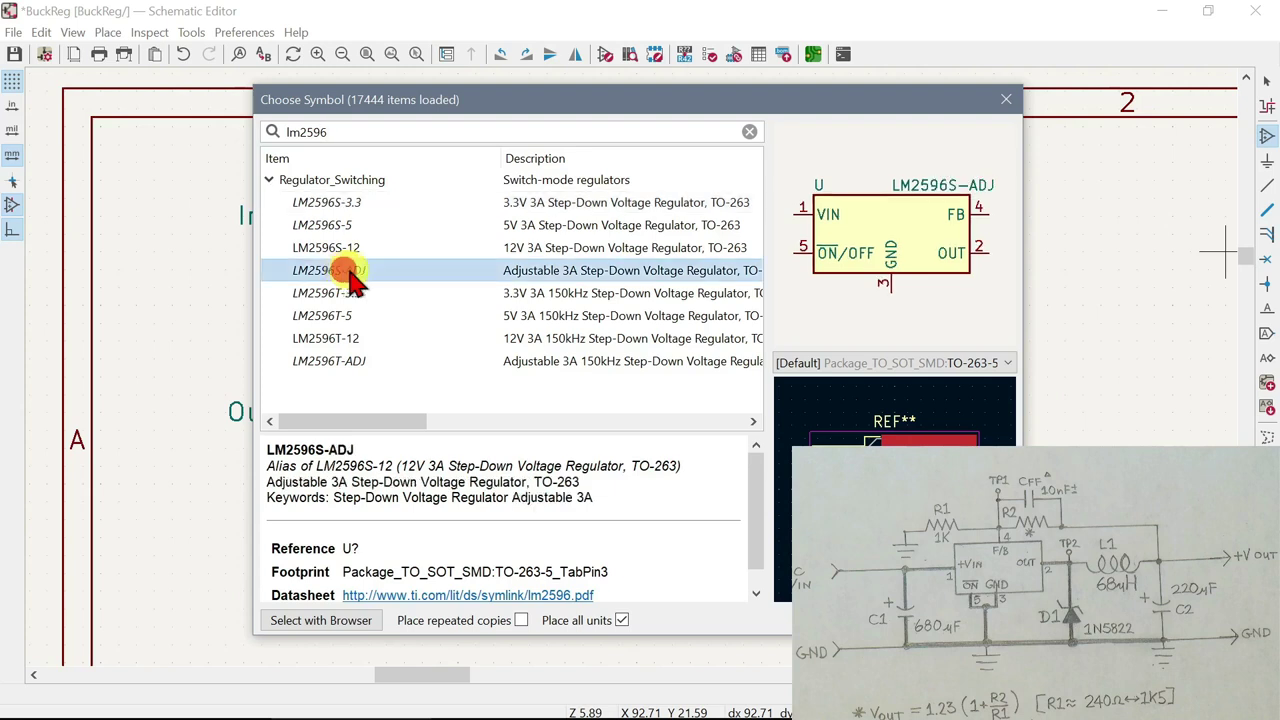
double_click(403, 272)
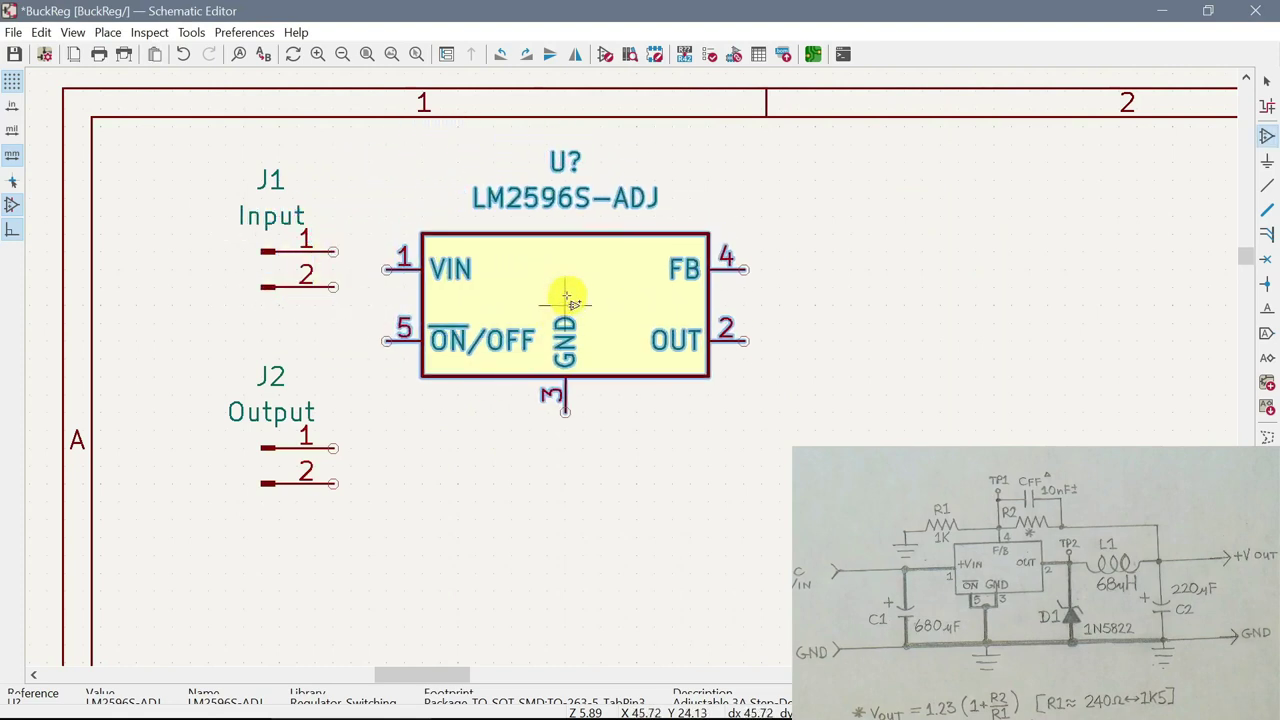
left_click(565, 300)
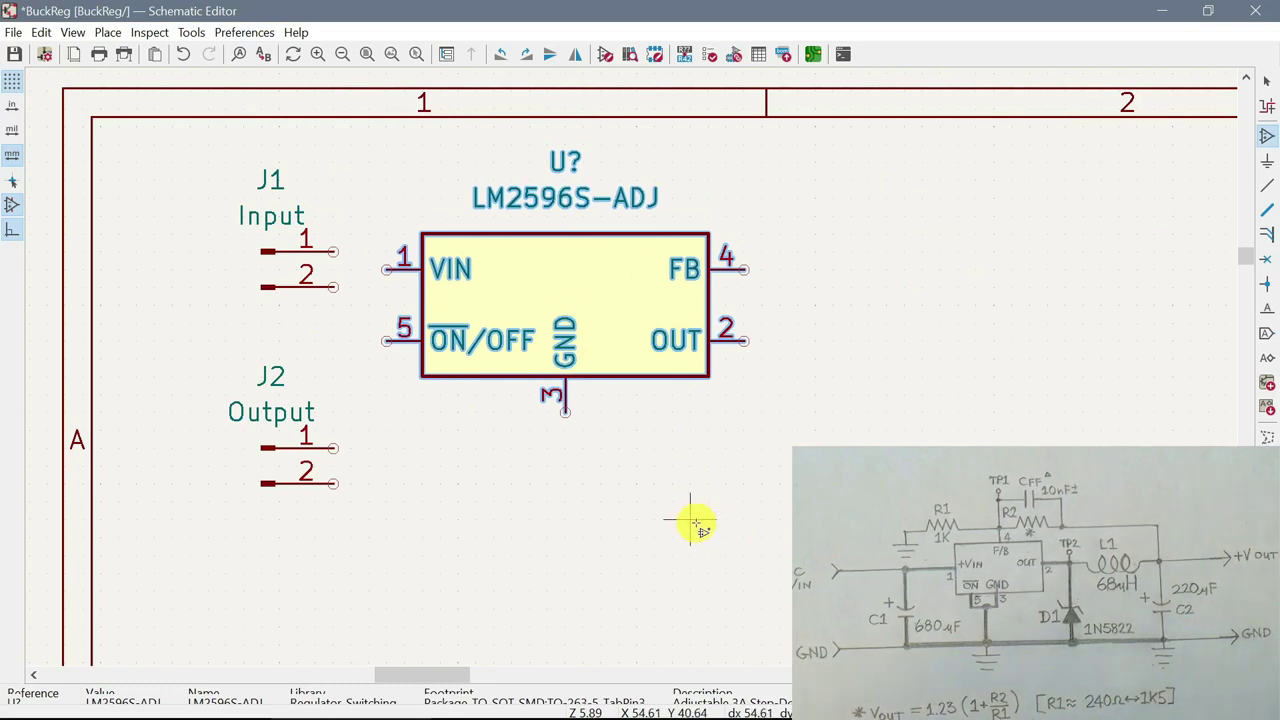
Check the LM2596S-ADJ regulator's reference, value and assigned footprint in its symbol properties
left_click(1267, 138)
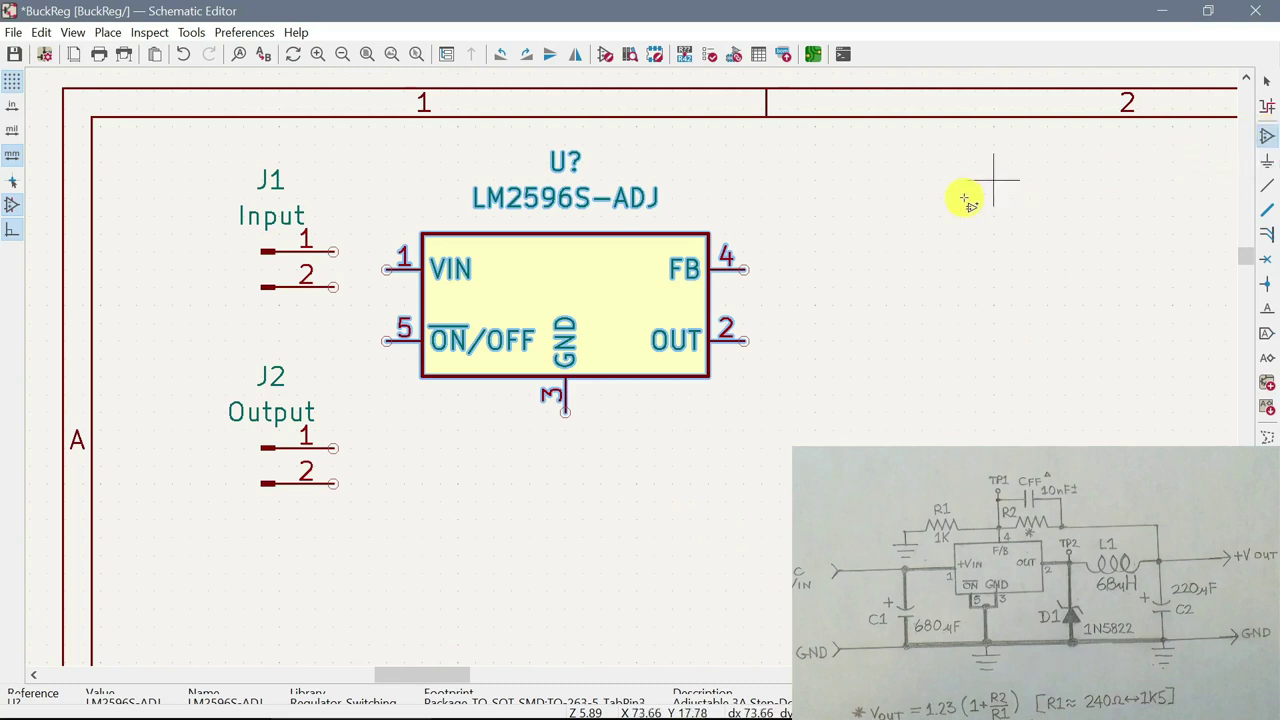
right_click(521, 318)
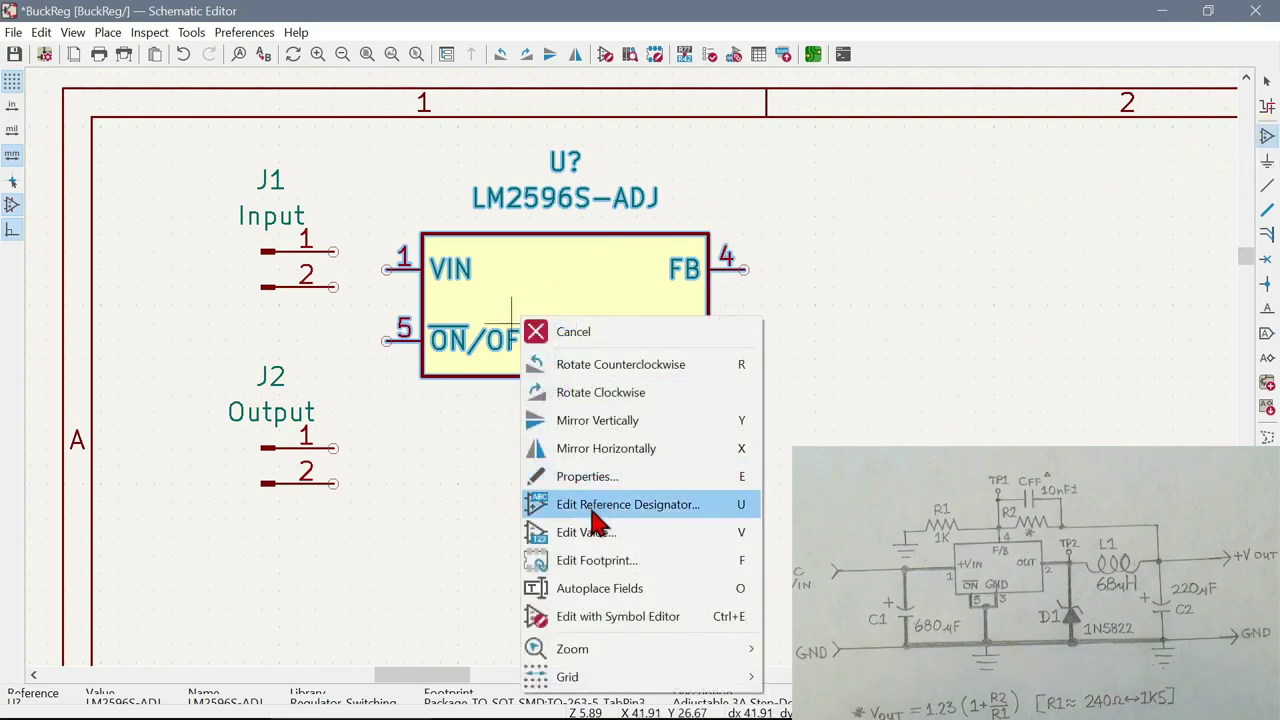
left_click(600, 478)
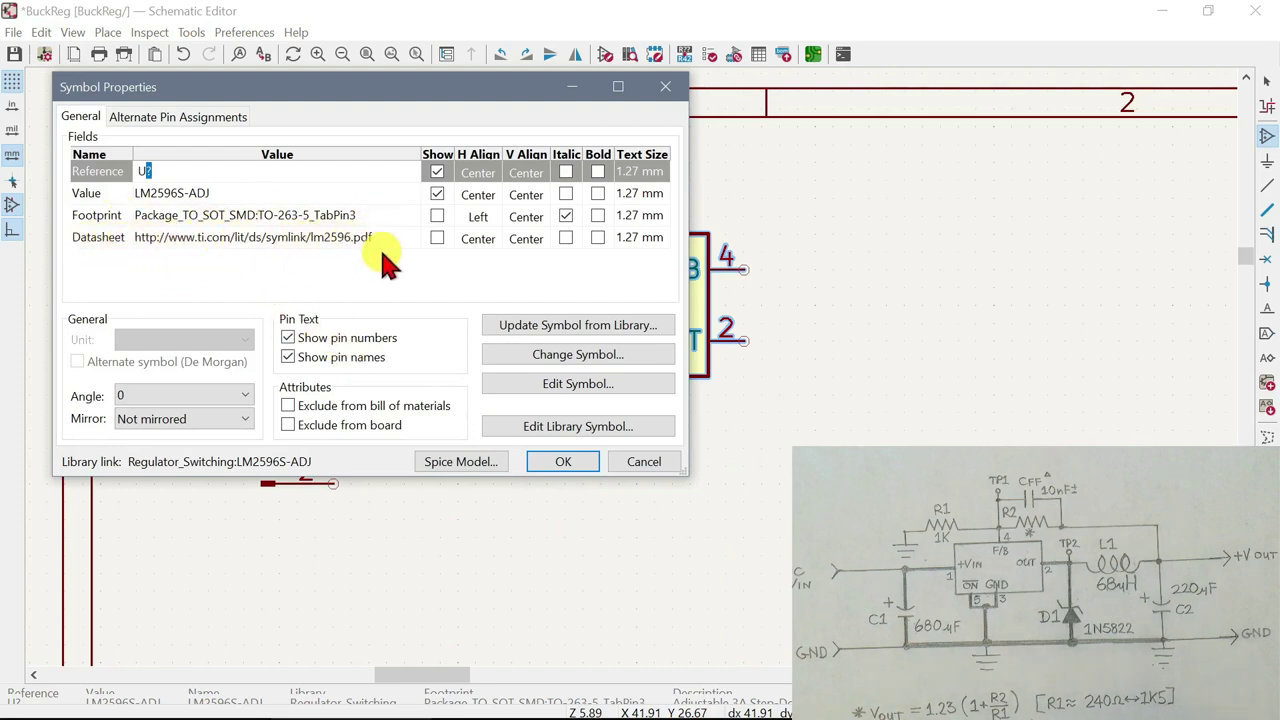
left_click(670, 88)
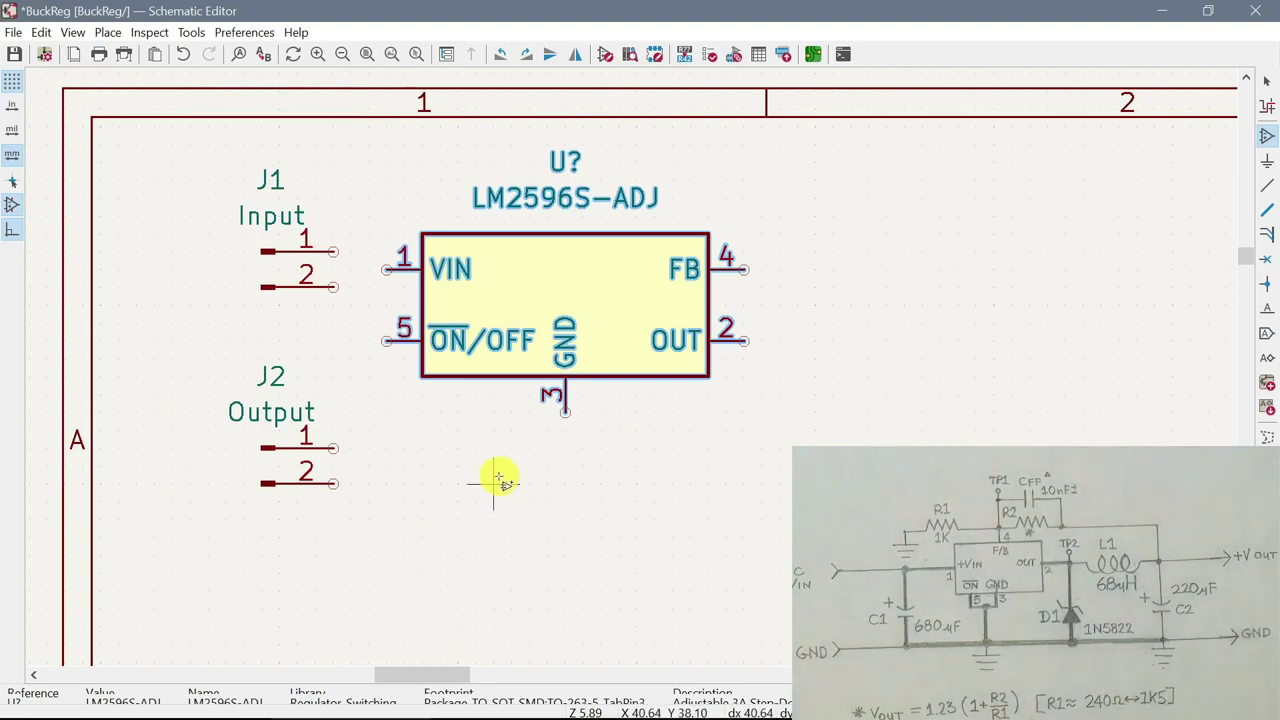
Find the generic resistor symbol R in the Device library and place it to the right of the LM2596S-ADJ regulator
scroll(497, 483, "down", 2)
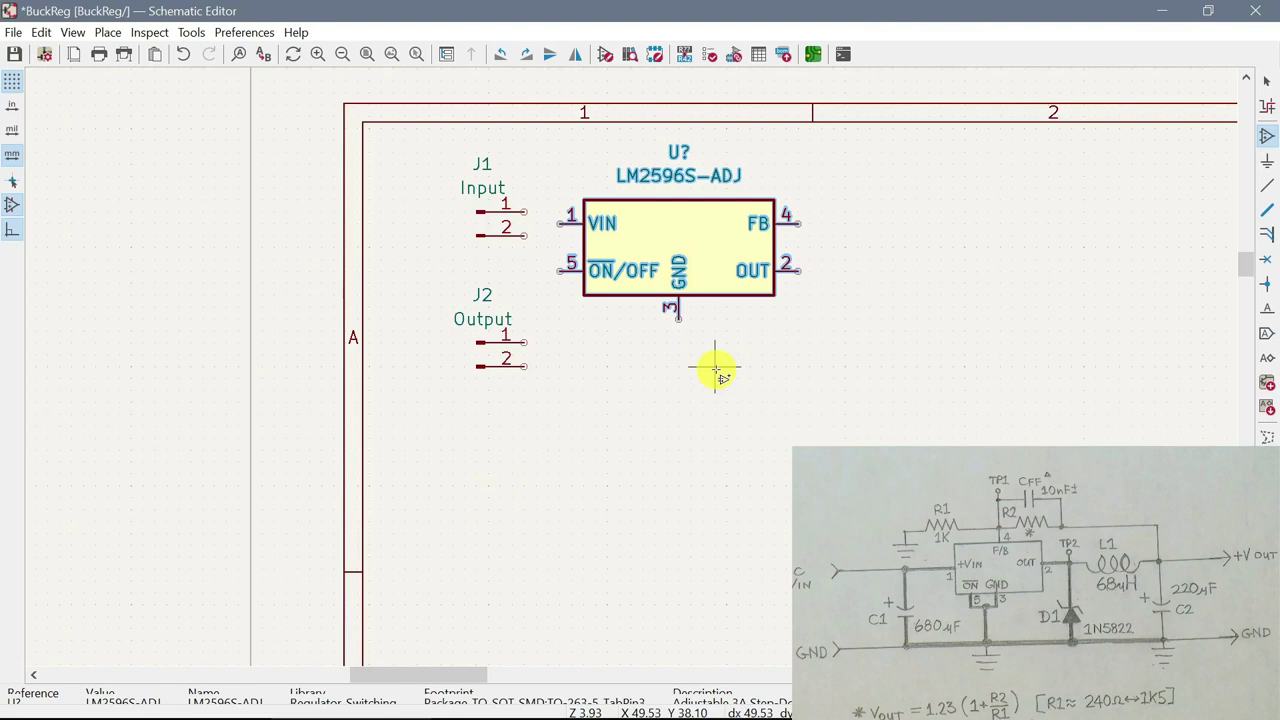
middle_click_drag(716, 370, 391, 314)
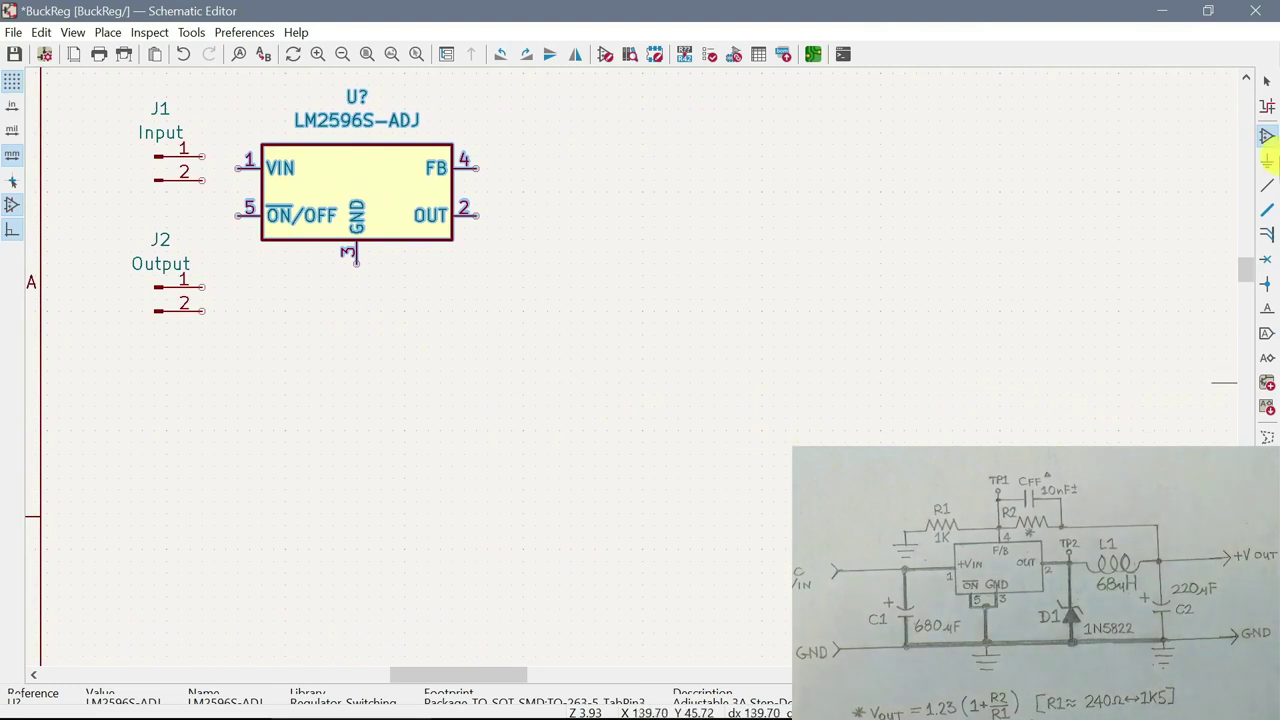
left_click(1266, 137)
left_click(868, 206)
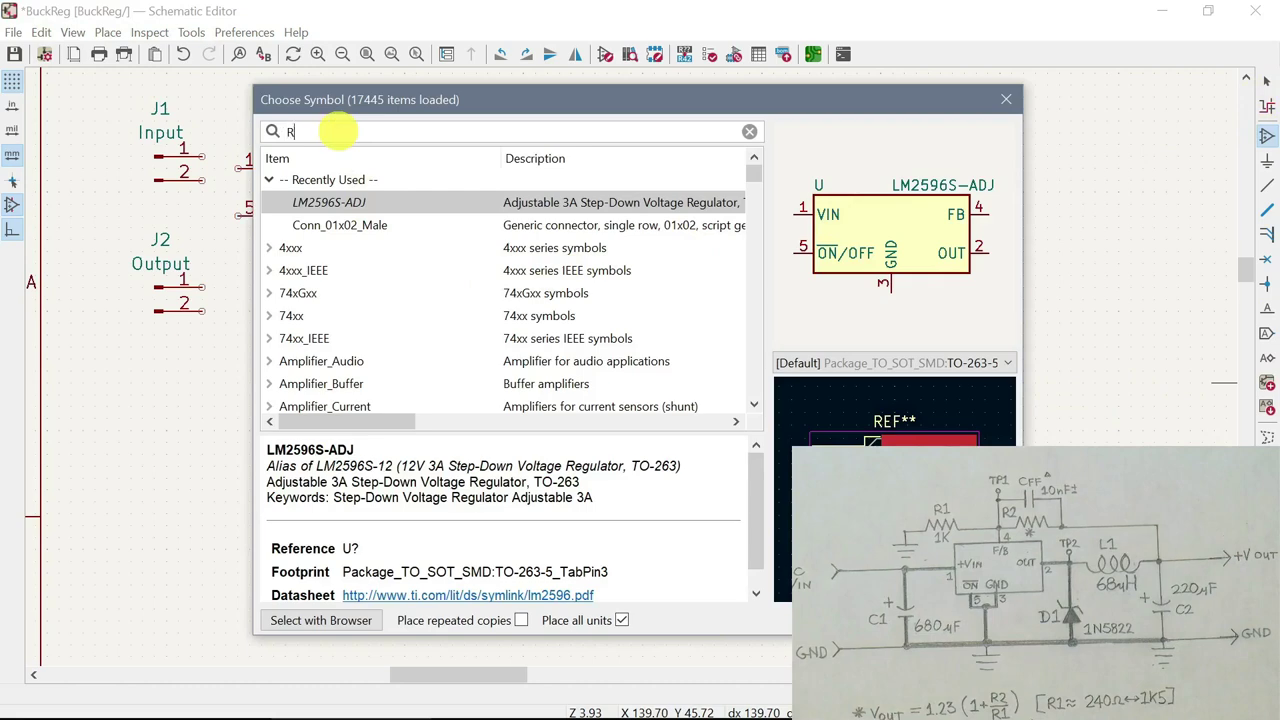
type("R")
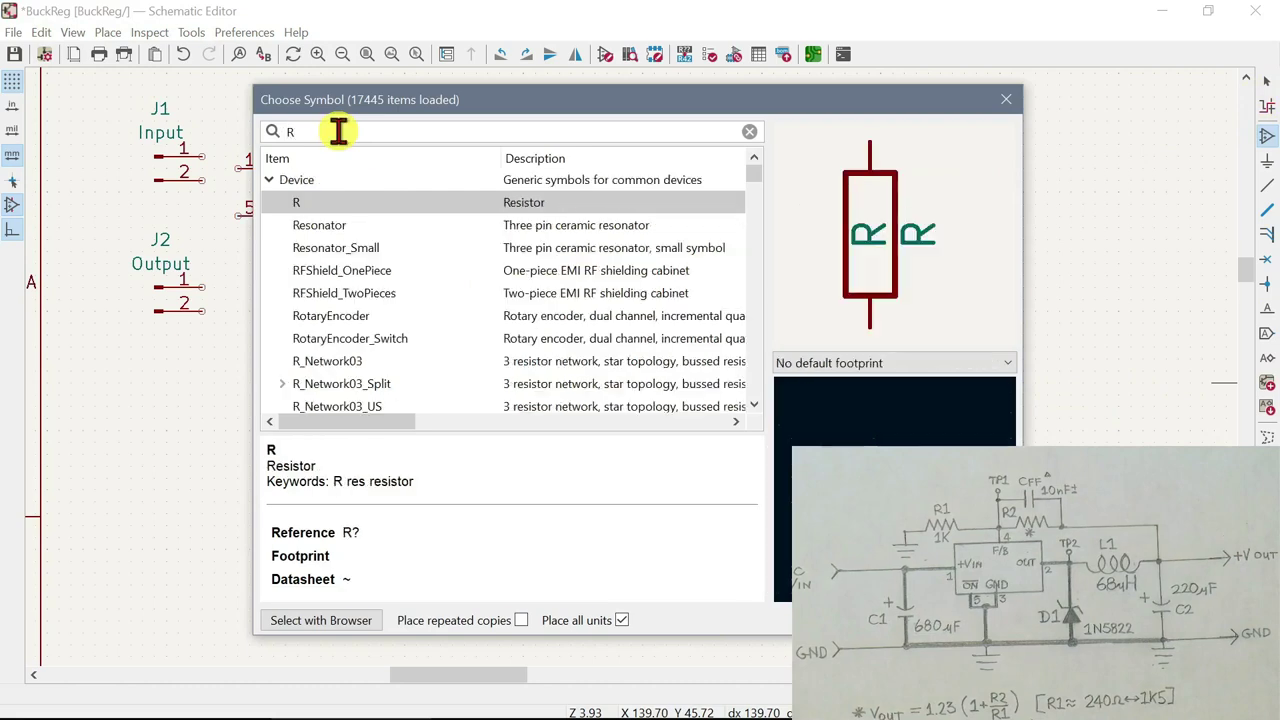
double_click(345, 205)
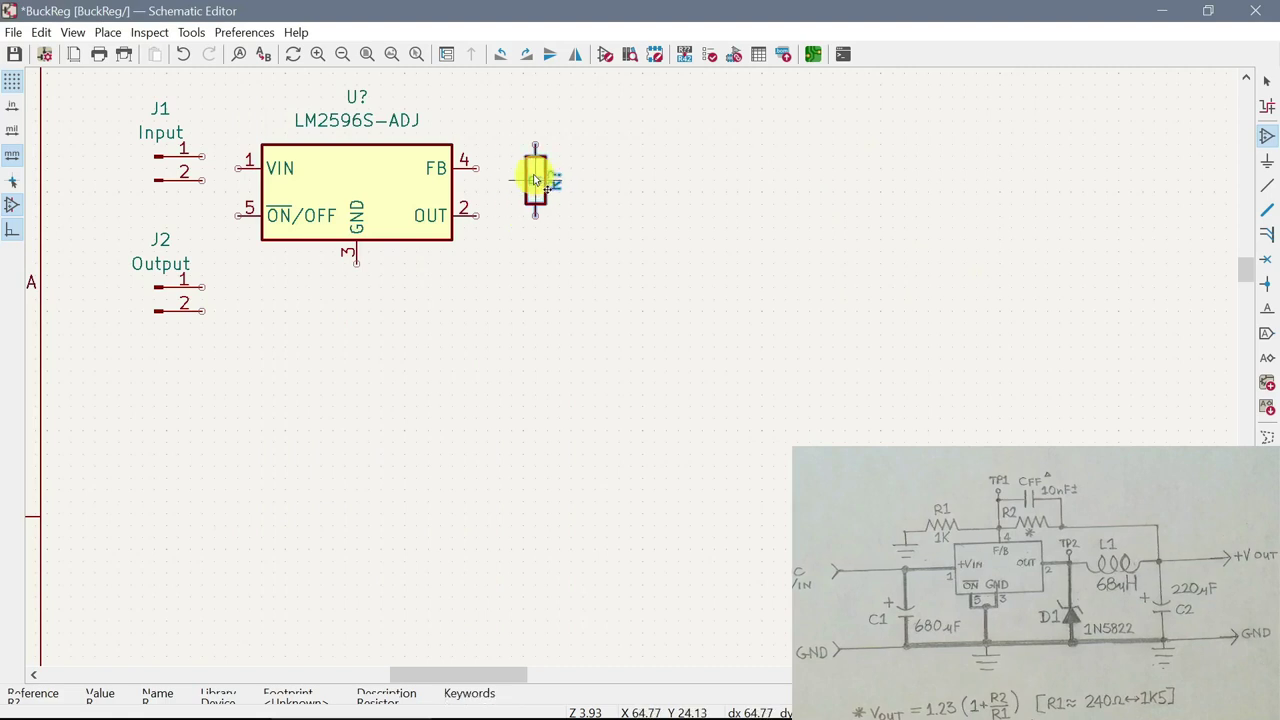
left_click(545, 167)
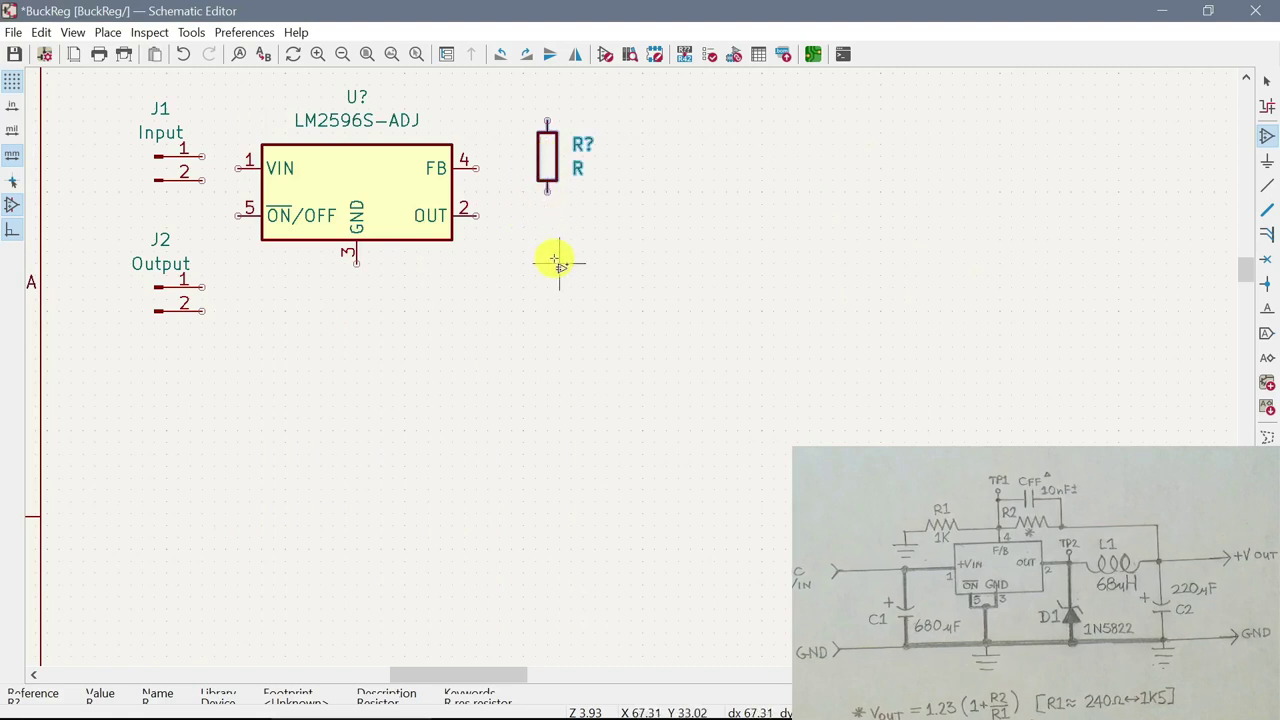
Set the resistor's footprint to Resistor_SMD:R_1206_3216Metric_Pad1.30x1.75mm_HandSolder in its symbol properties
right_click(546, 164)
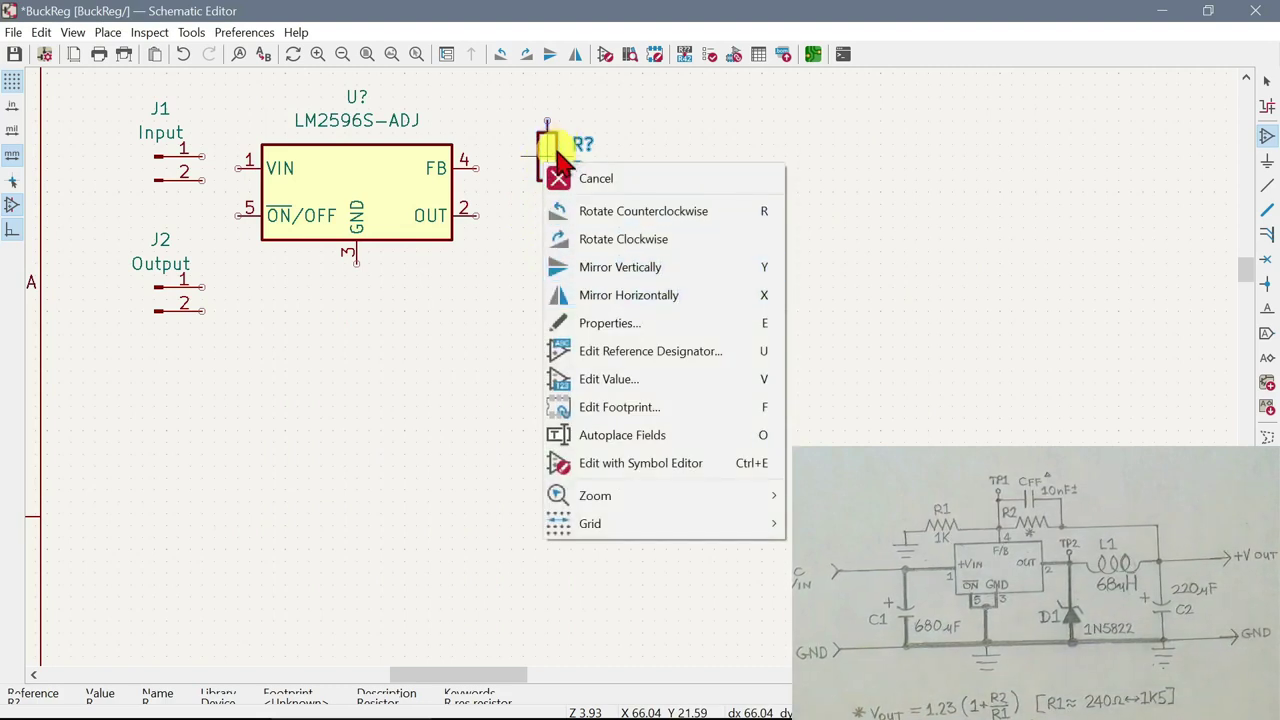
left_click(593, 324)
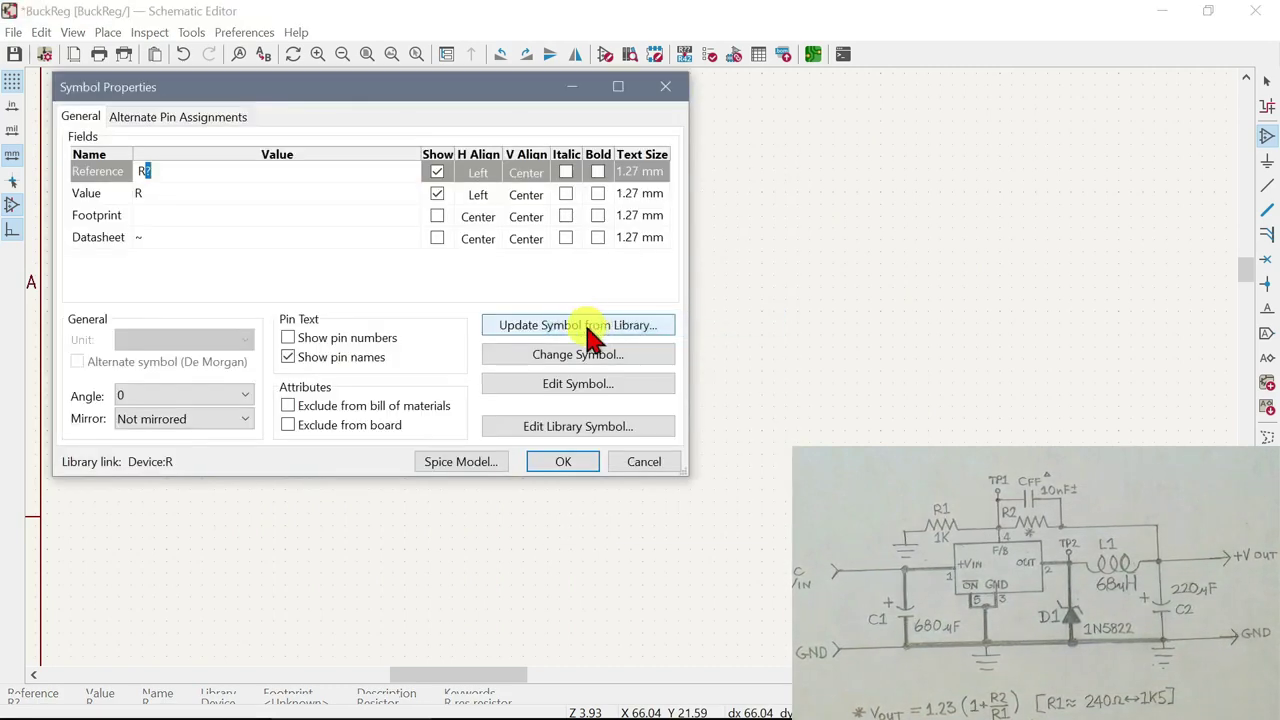
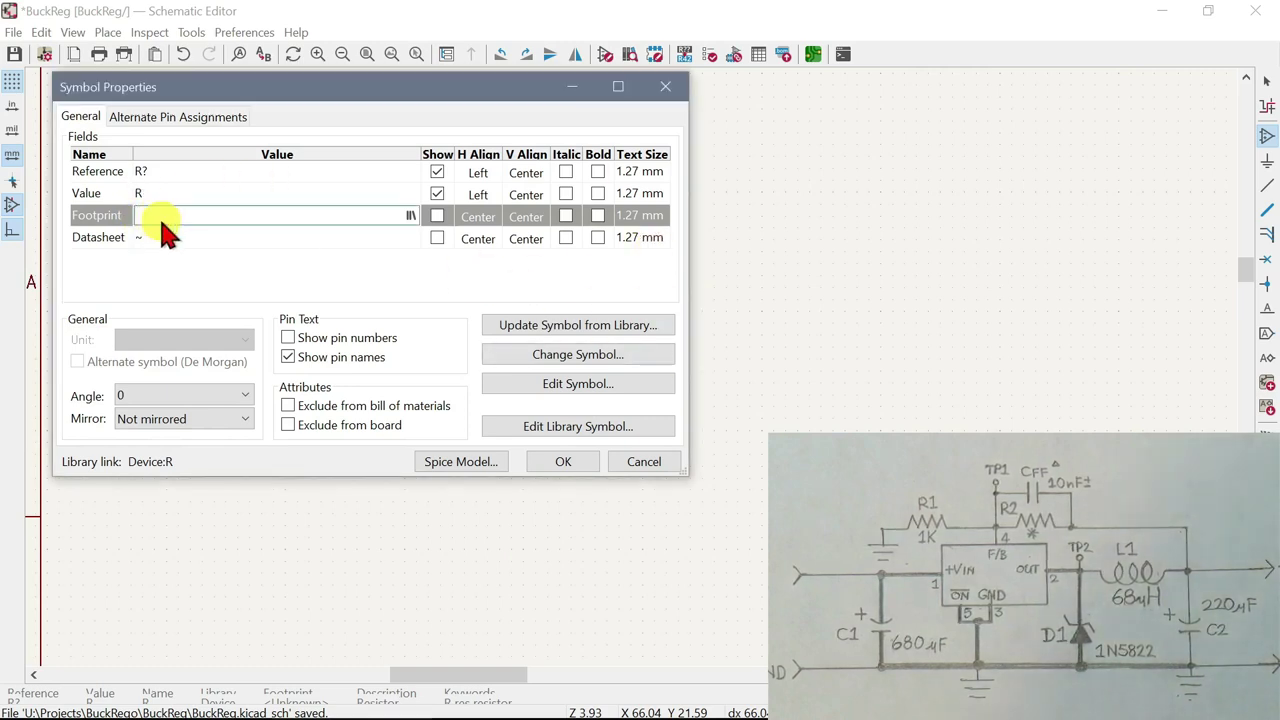
type("R_1206_3216Metric_Pad1.30x1.75mm_HandSolder")
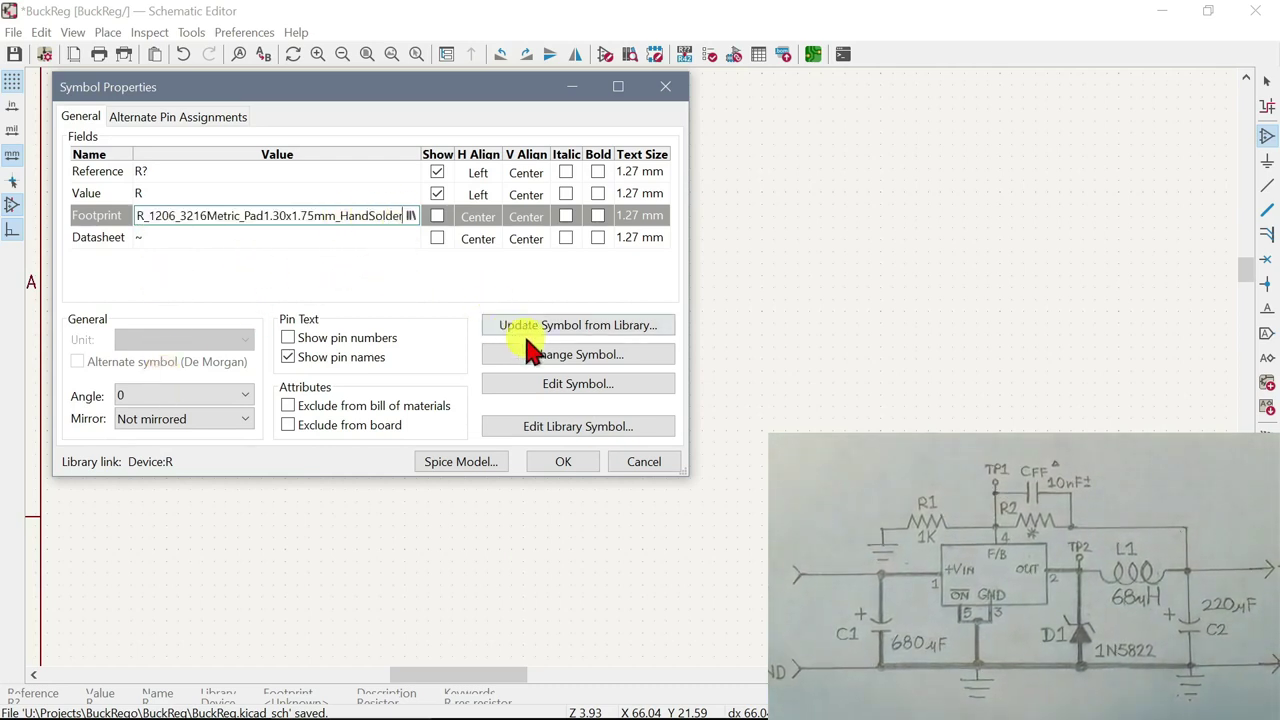
left_click(555, 464)
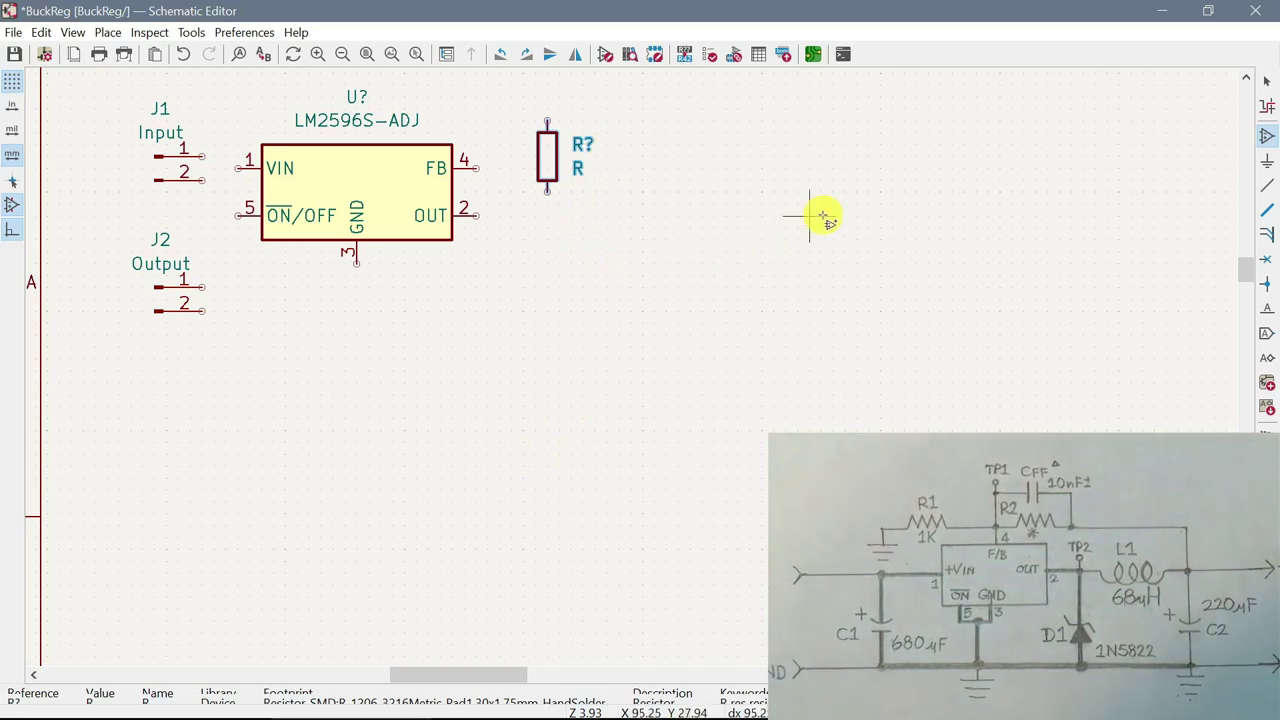
Find the unpolarized capacitor symbol C in the Device library and place it directly below the resistor
left_click(1266, 136)
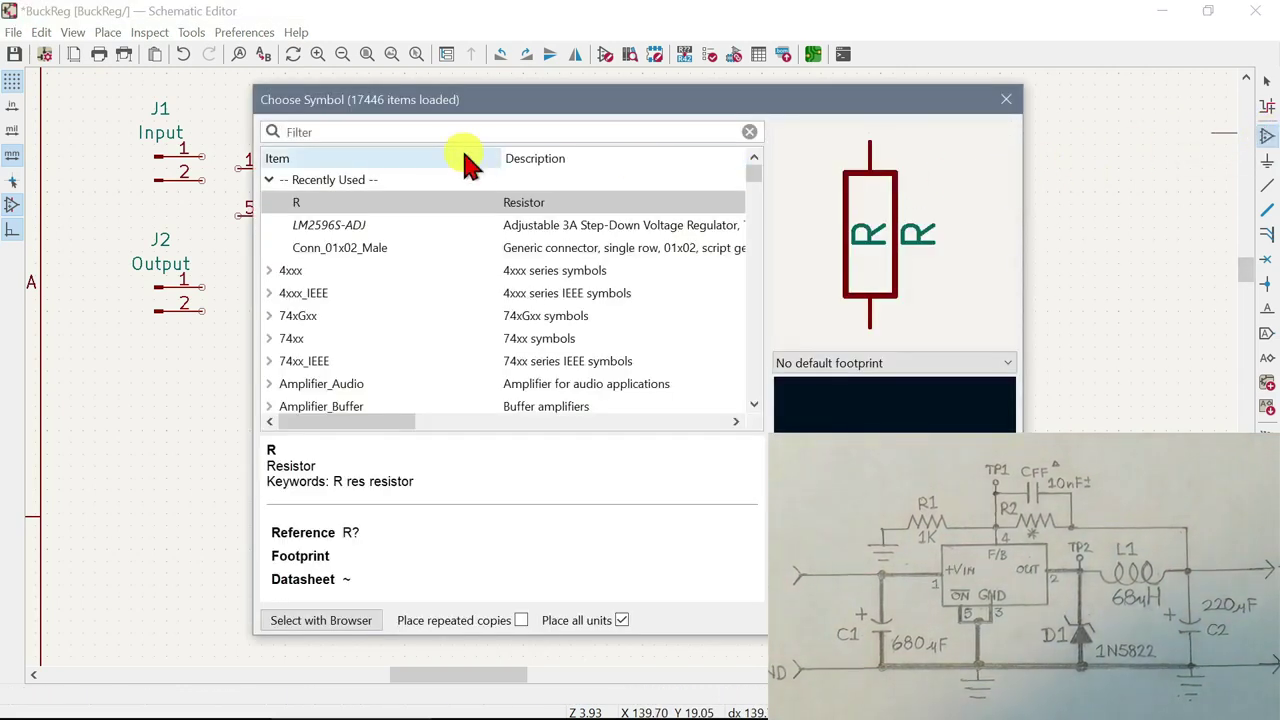
left_click(350, 133)
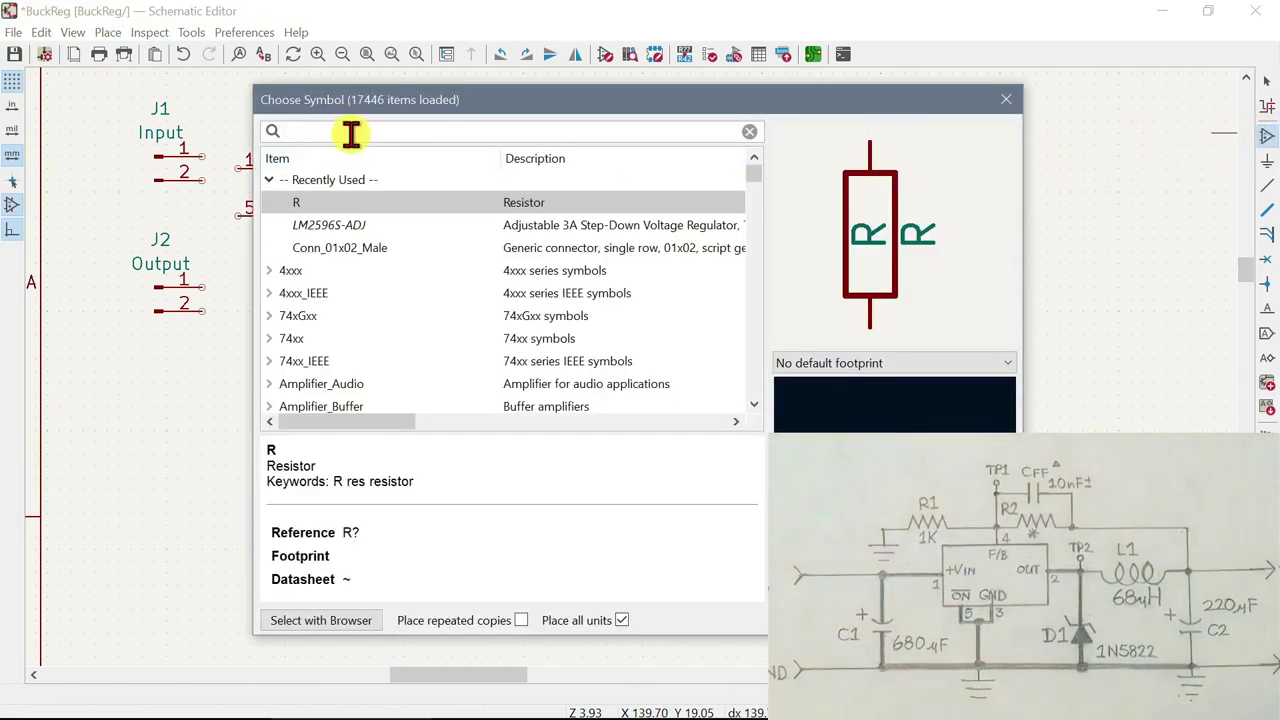
type("c")
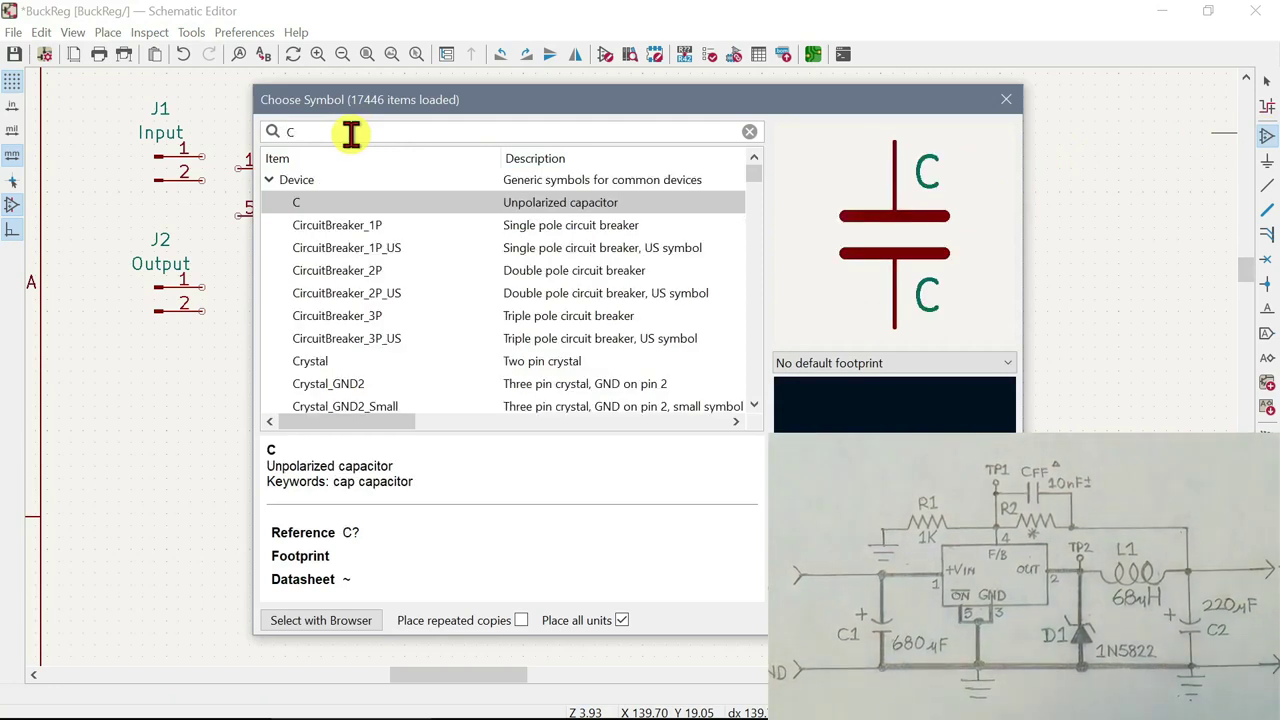
left_click(530, 203)
double_click(391, 205)
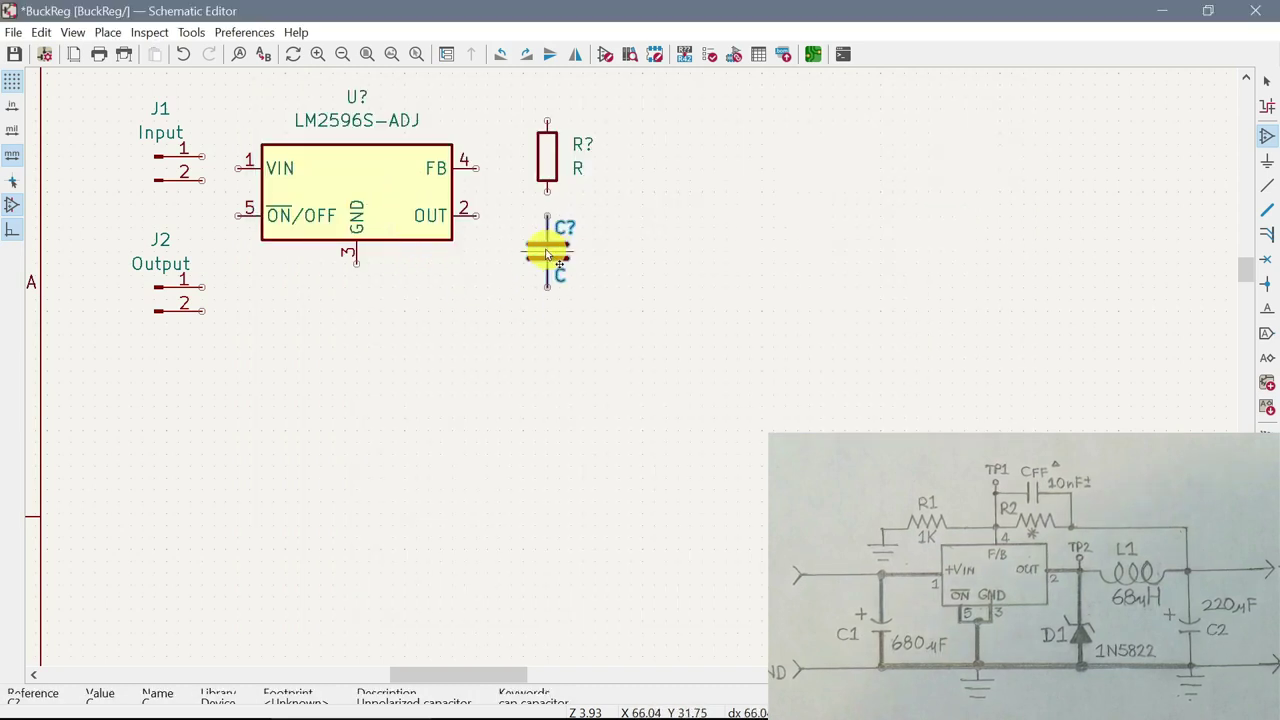
left_click(547, 252)
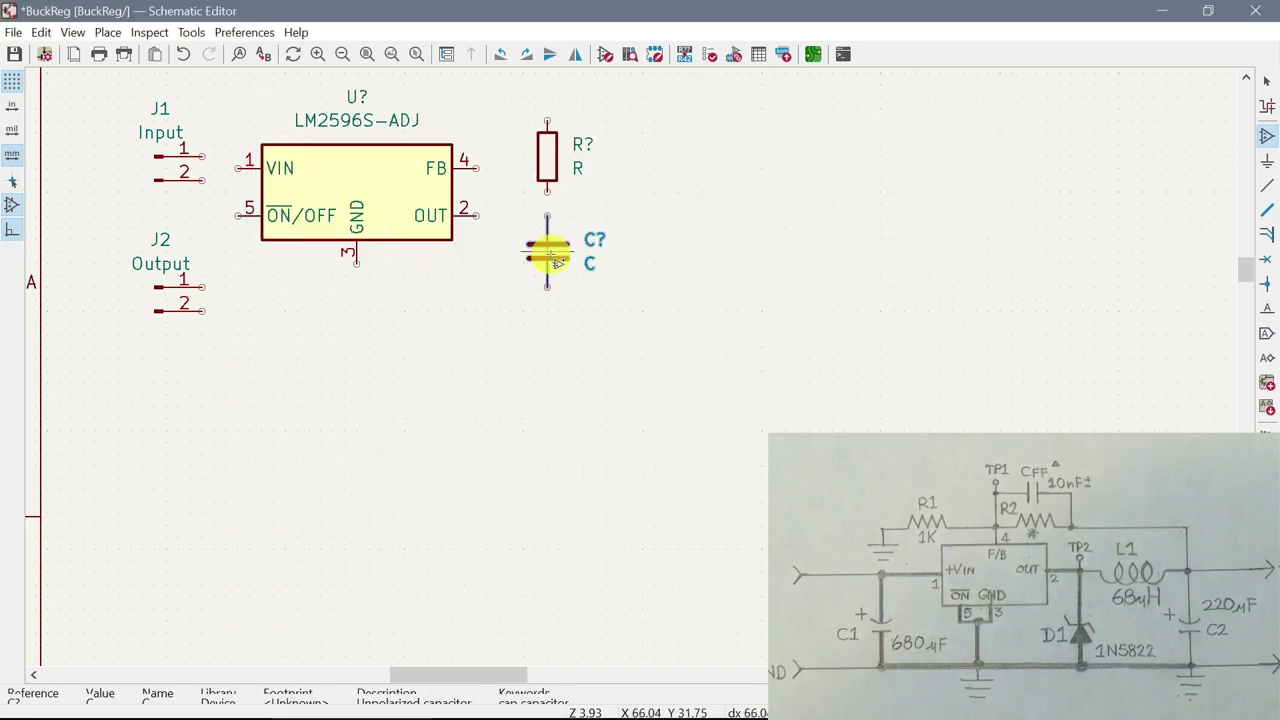
Open the footprint library browser from the capacitor's footprint property, filter the libraries by ca and select Capacitor_SMD
right_click(547, 252)
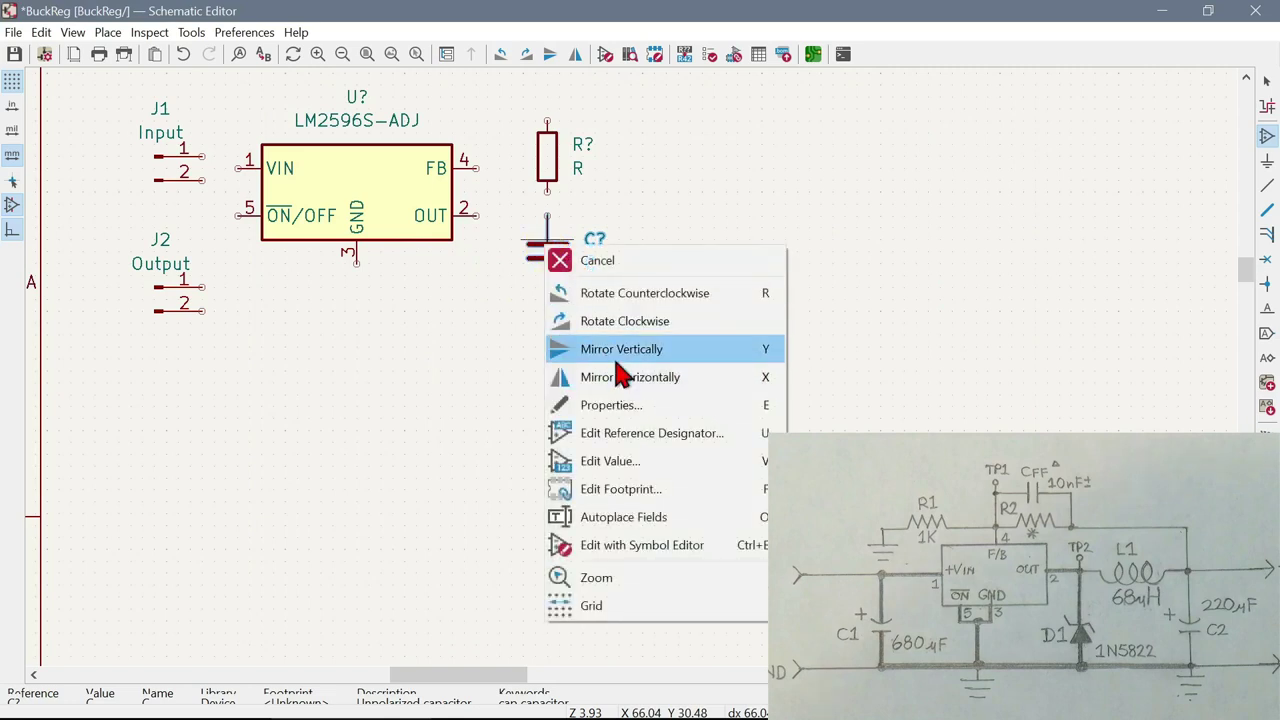
left_click(600, 408)
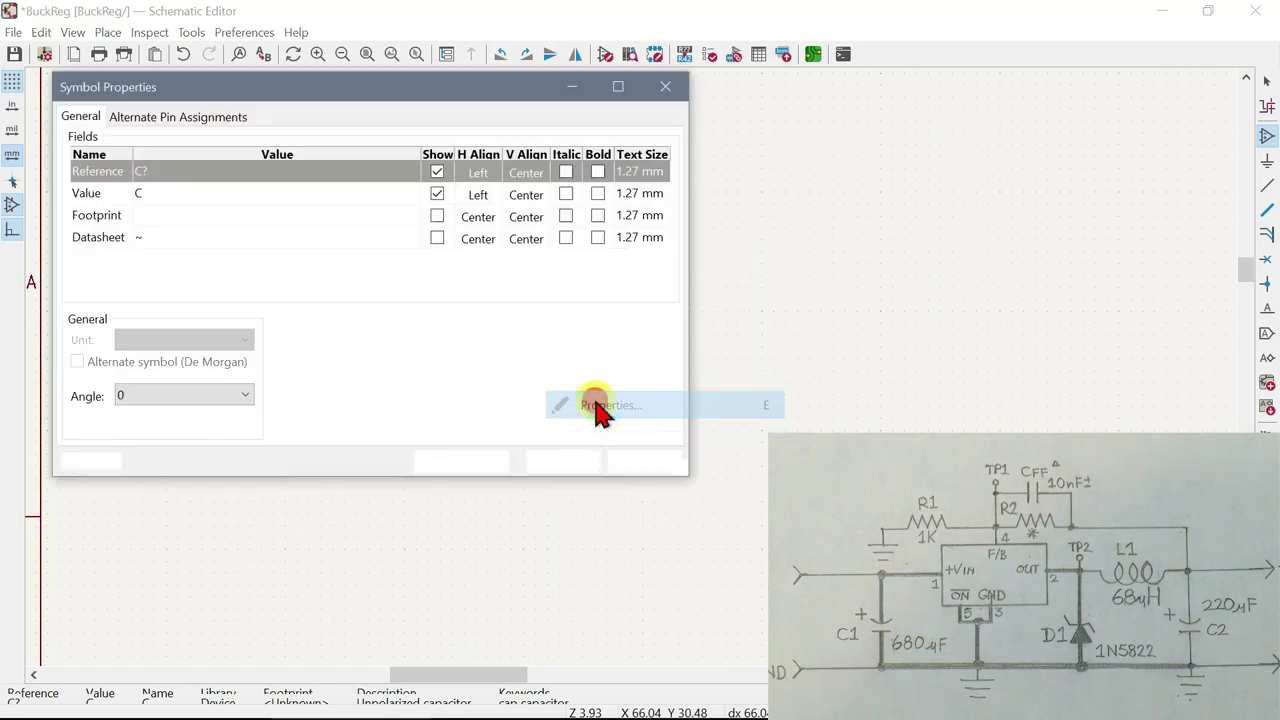
left_click(166, 220)
left_click(160, 217)
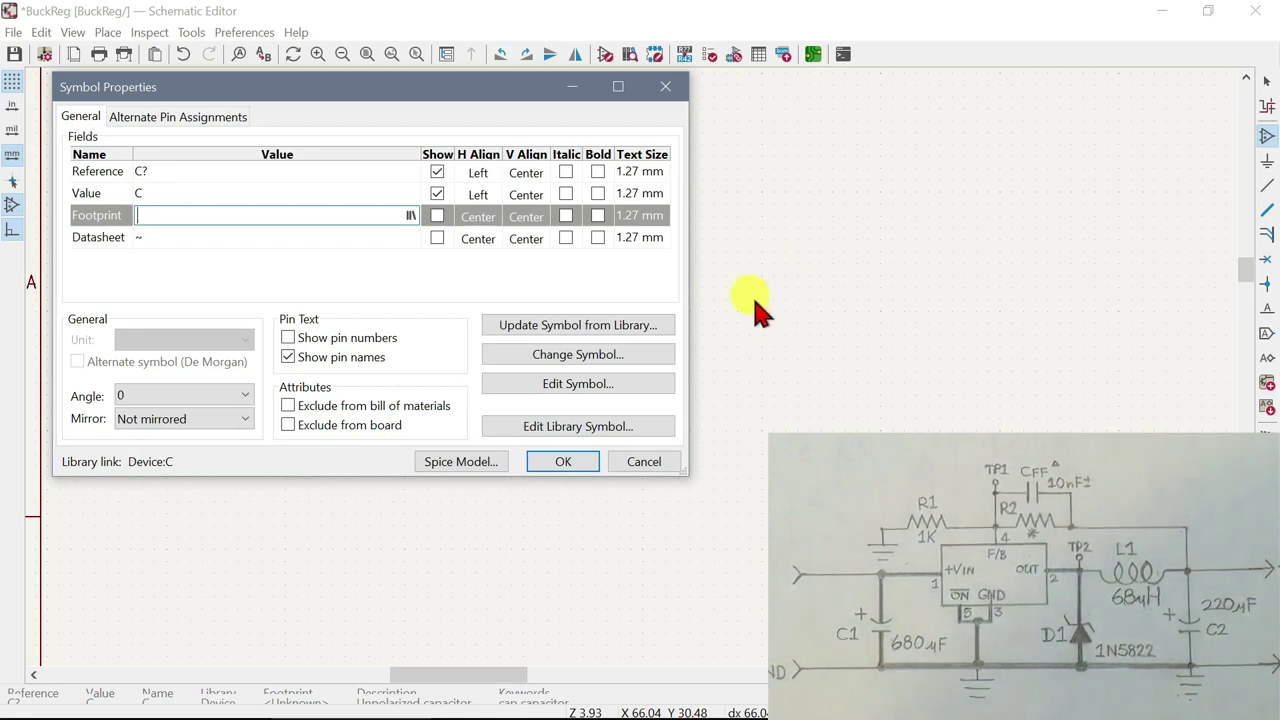
left_click(411, 216)
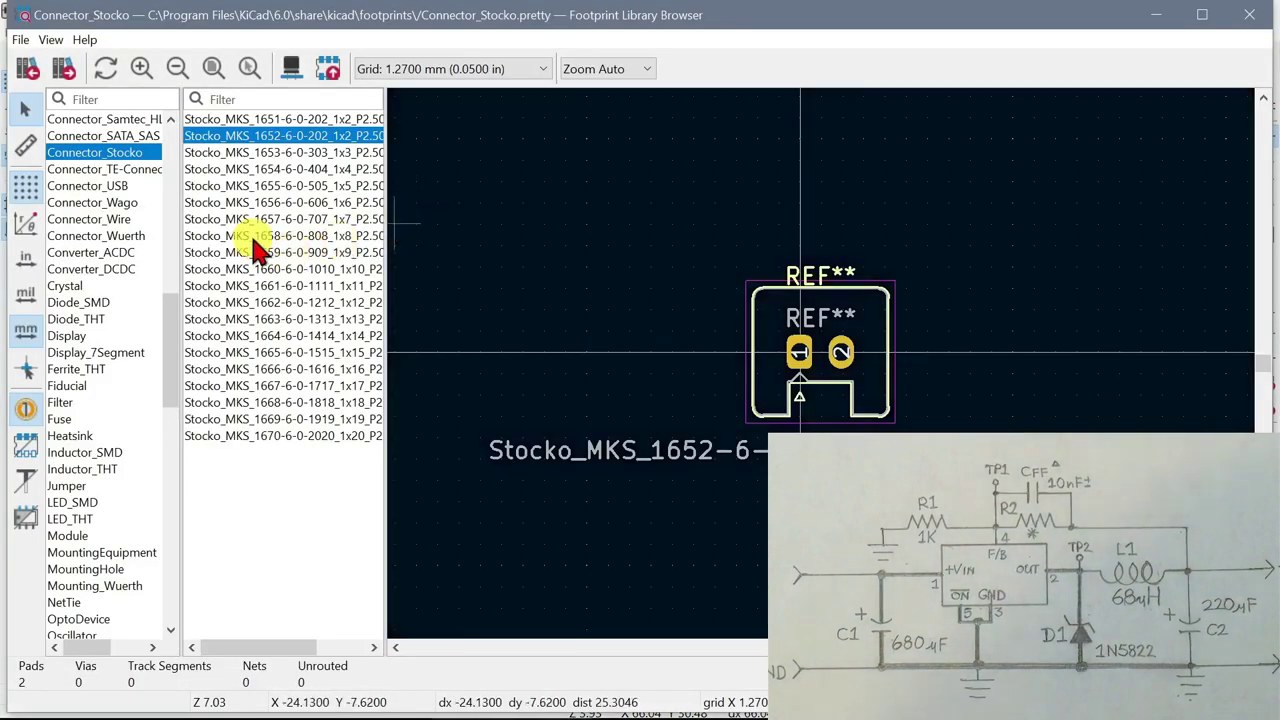
left_click(115, 99)
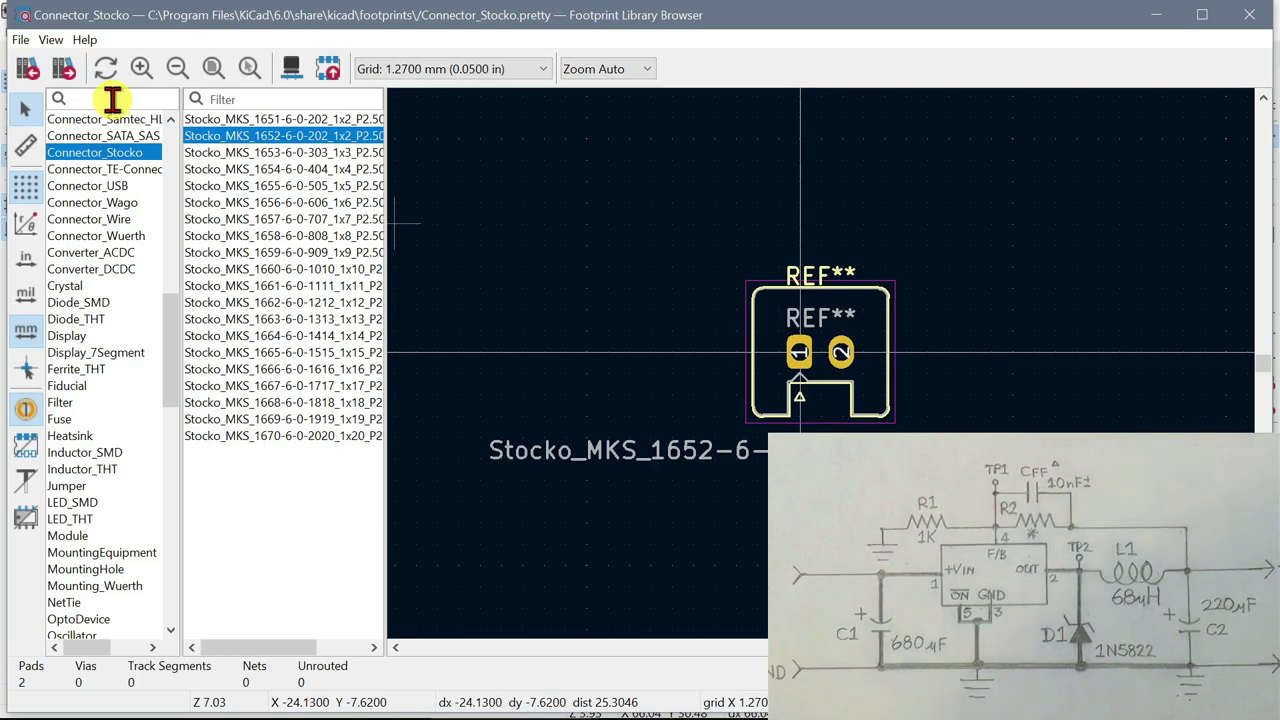
type("ca")
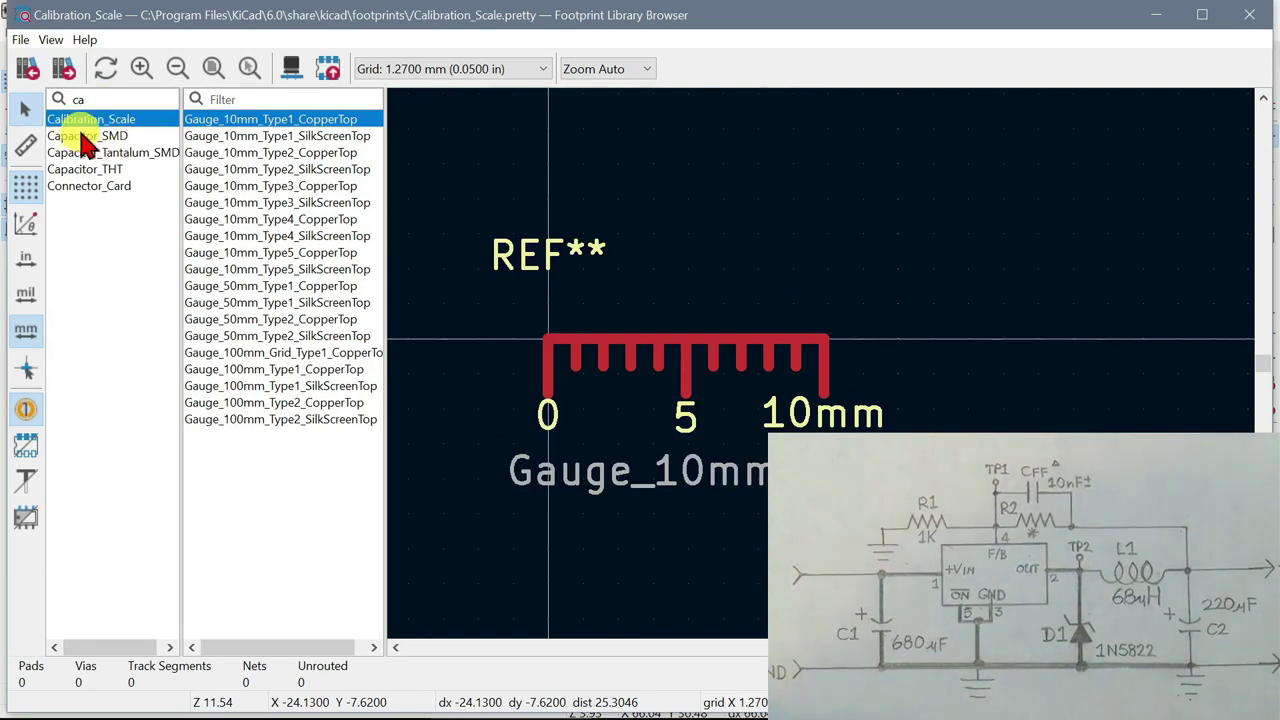
left_click(82, 138)
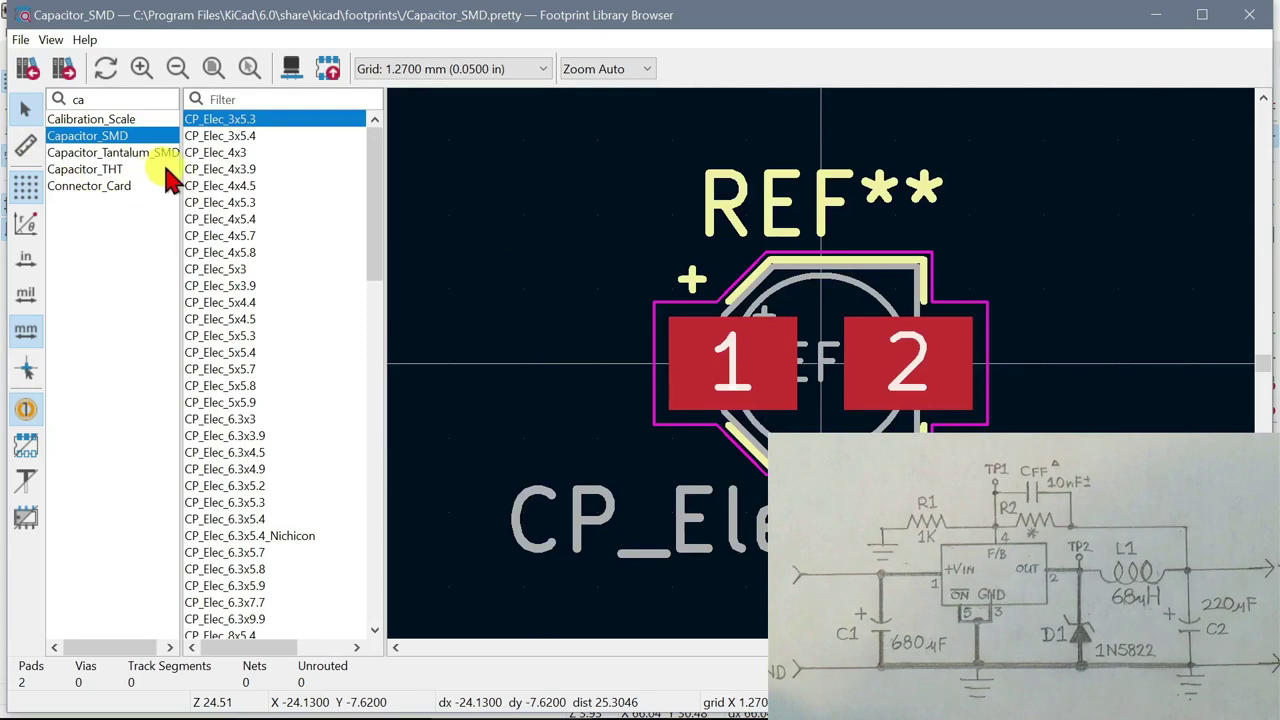
Set the capacitor's footprint to C_0805_2012Metric_Pad1.18x1.45mm_HandSolder from the Capacitor_SMD library and accept its symbol properties
scroll(255, 170, "down", 3)
scroll(255, 172, "down", 10)
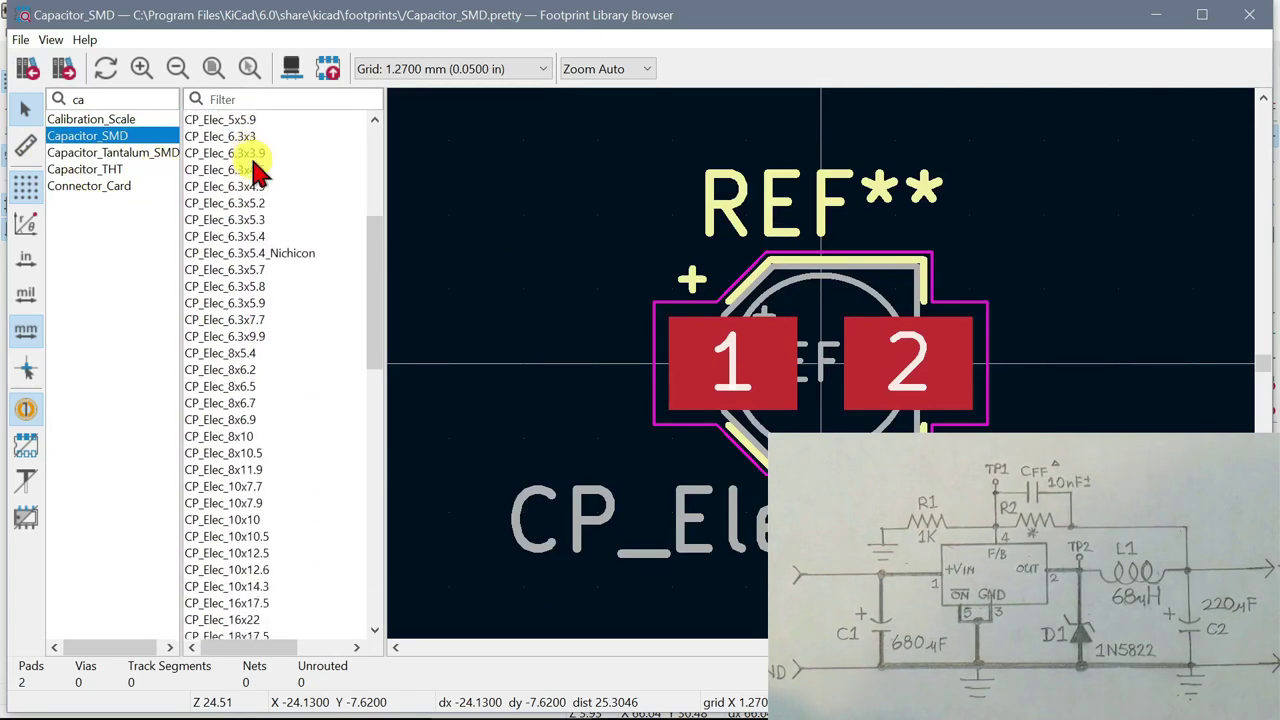
scroll(255, 172, "down", 5)
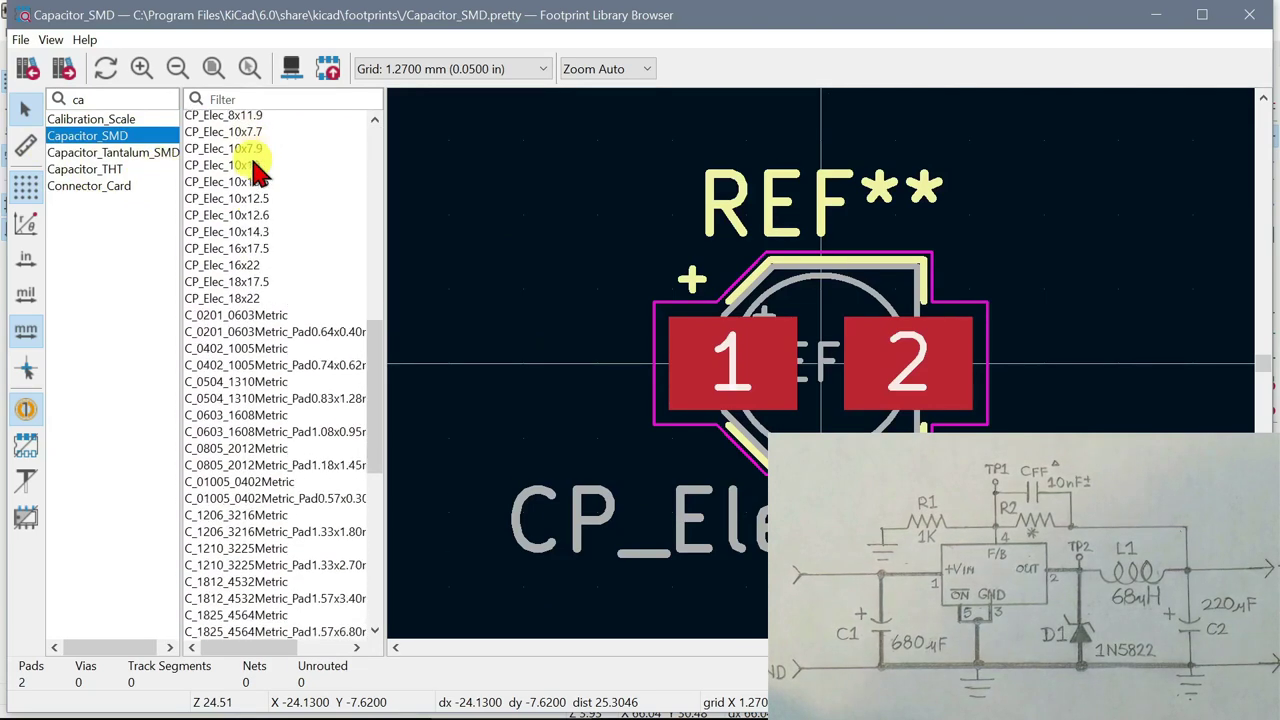
scroll(255, 172, "down", 2)
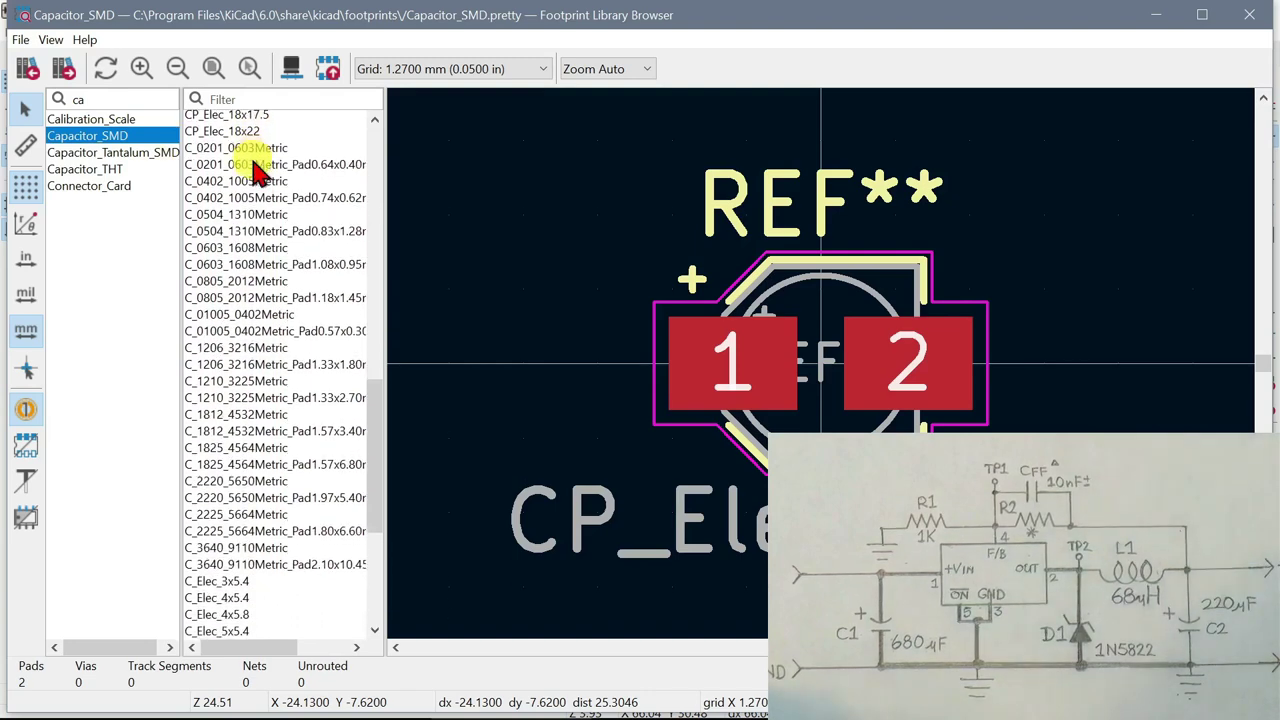
scroll(255, 172, "down", 4)
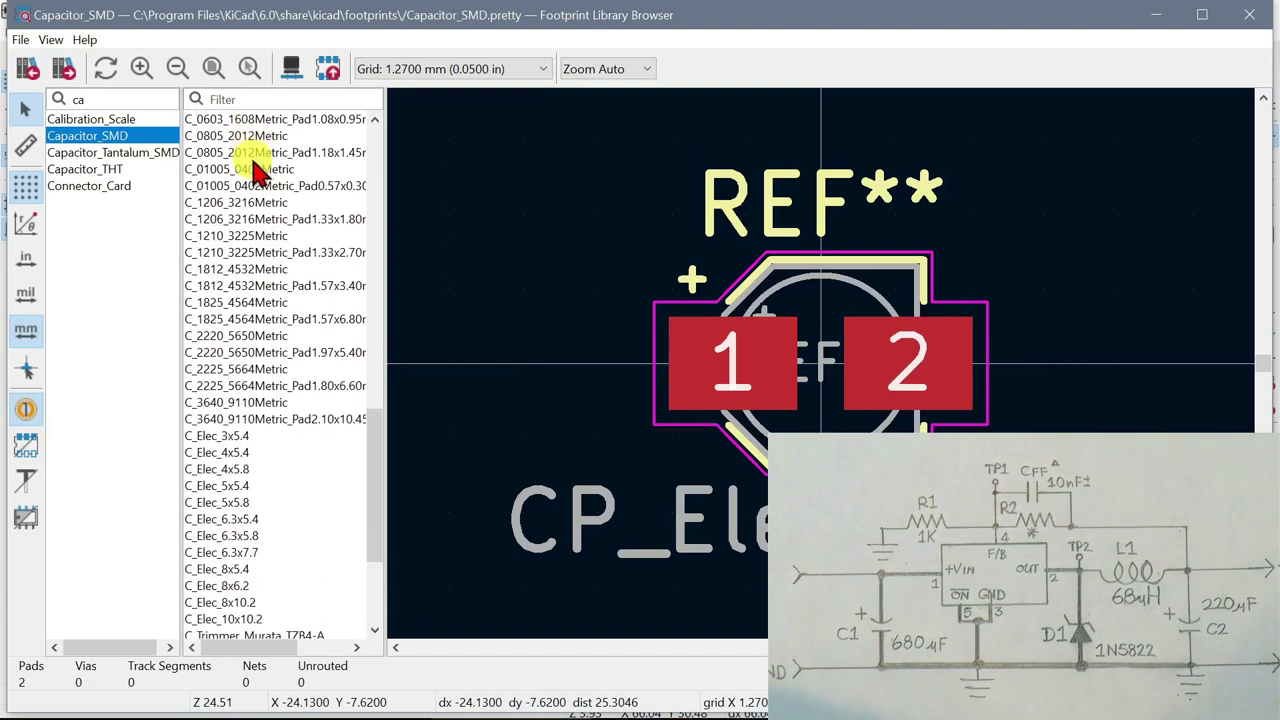
scroll(255, 172, "down", 2)
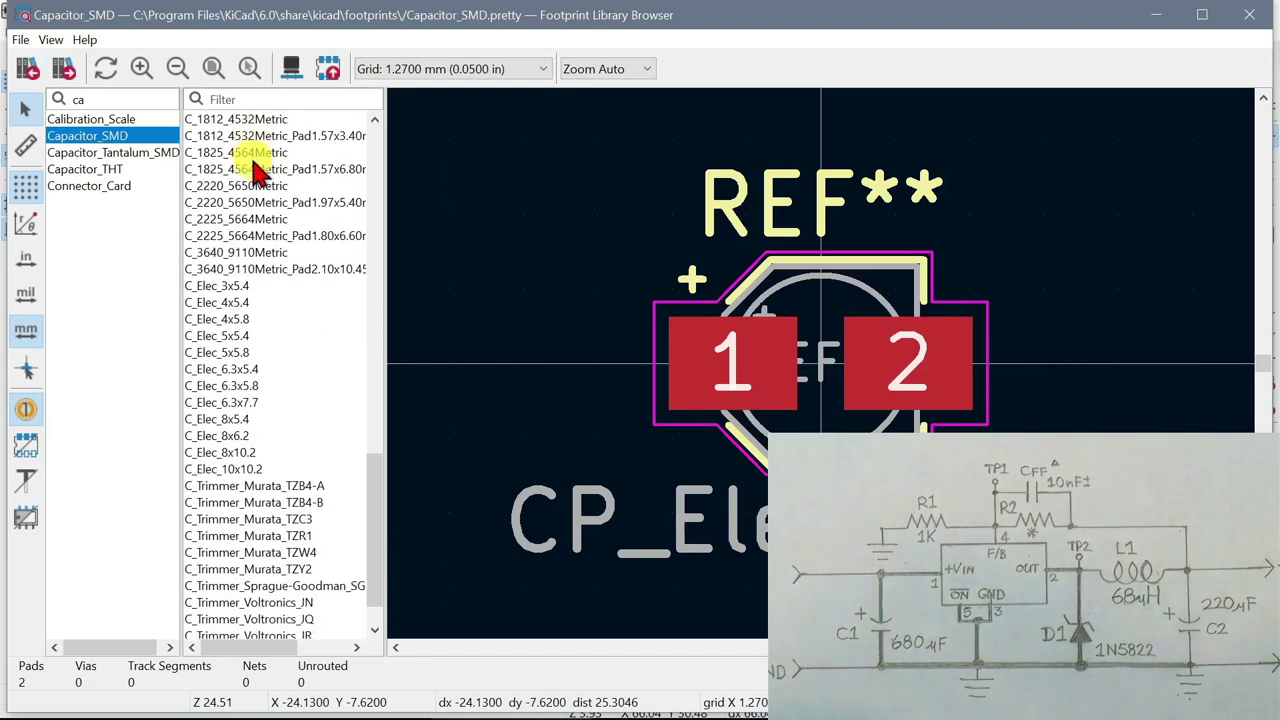
scroll(255, 172, "down", 1)
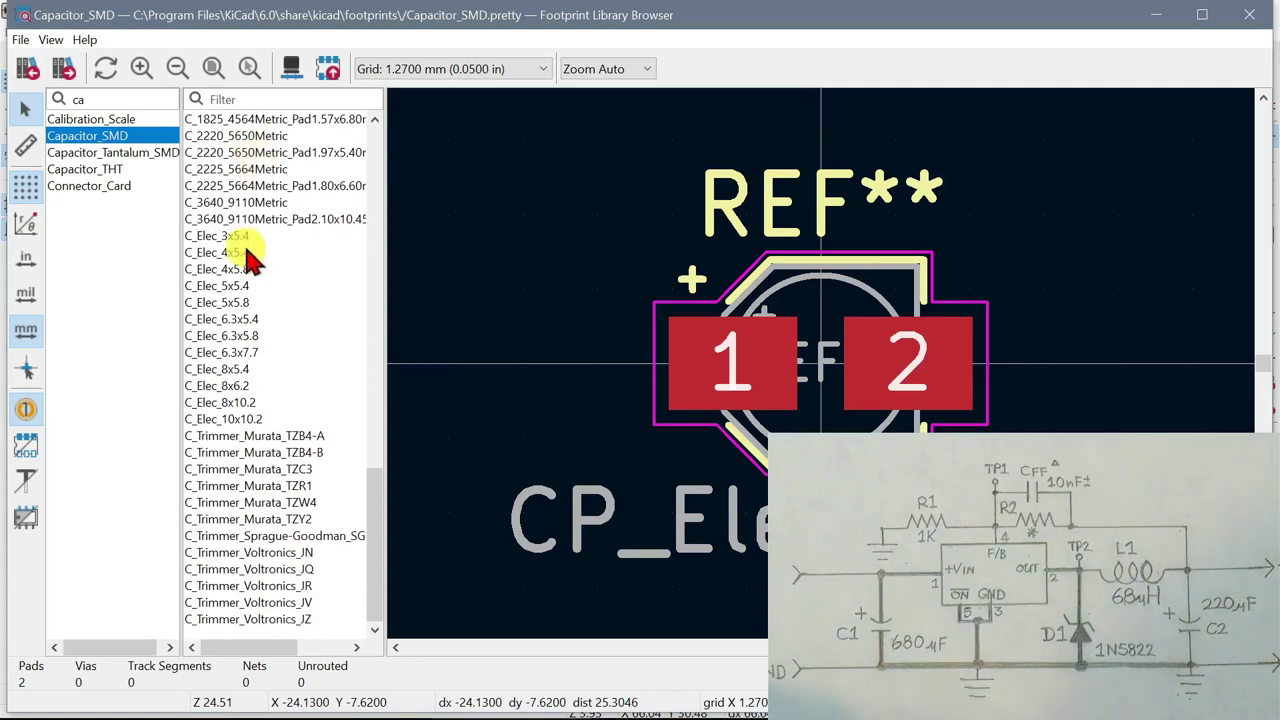
scroll(257, 280, "up", 4)
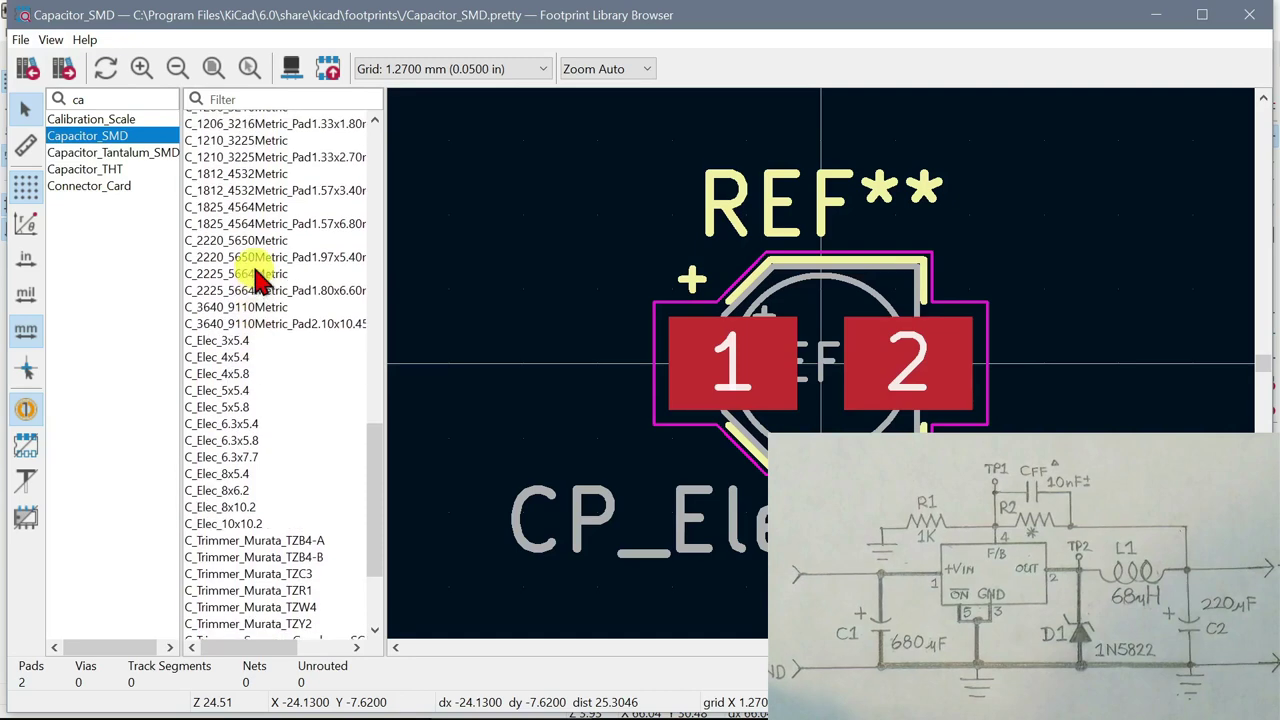
scroll(255, 272, "up", 1)
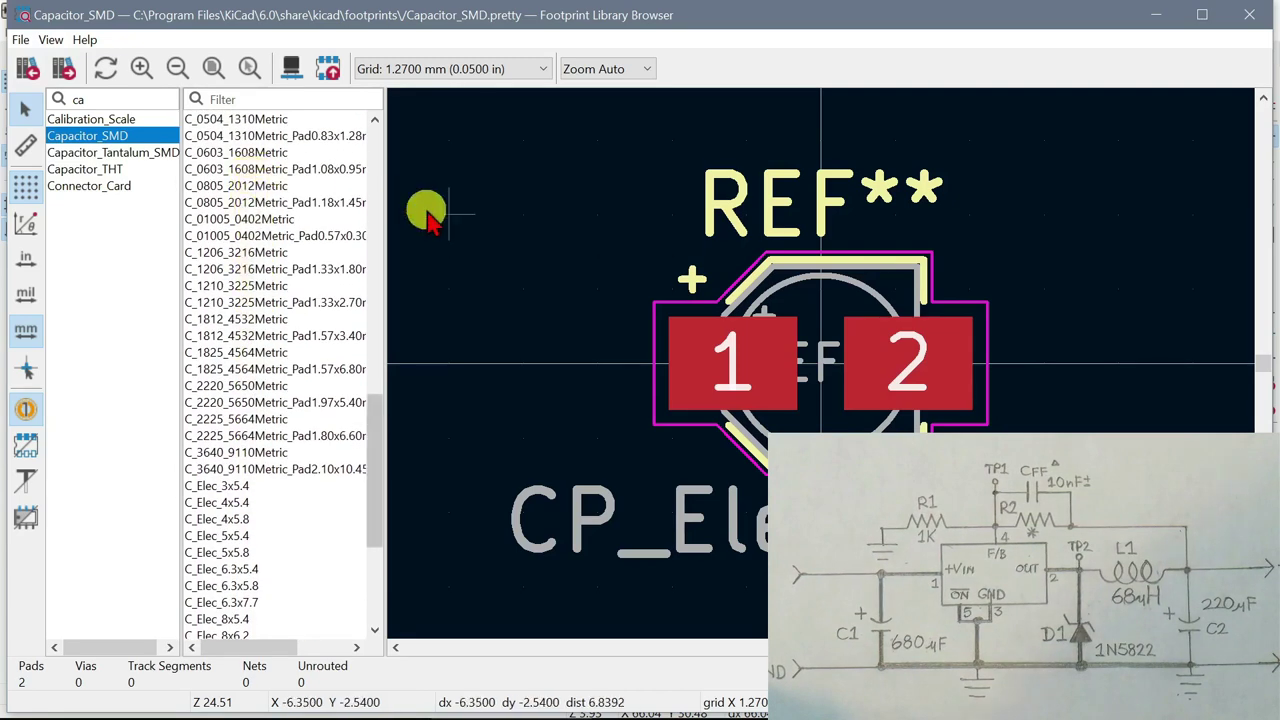
left_click_drag(384, 218, 567, 239)
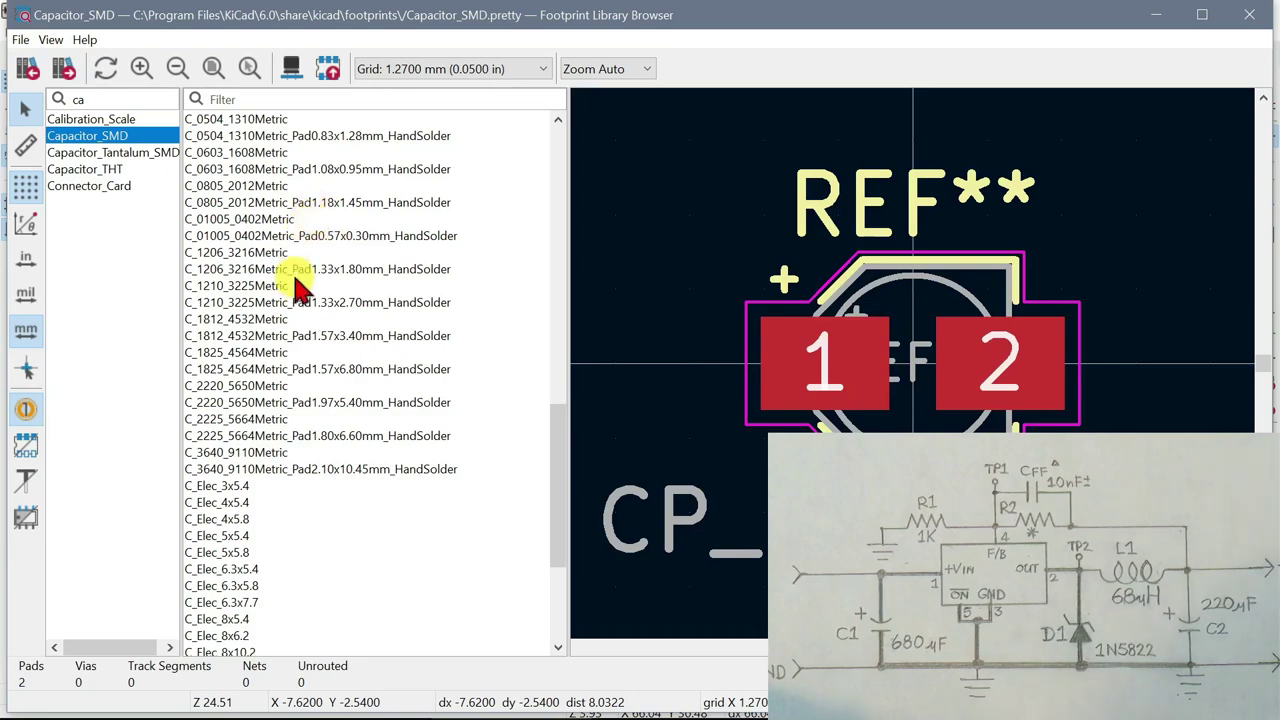
scroll(255, 183, "up", 1)
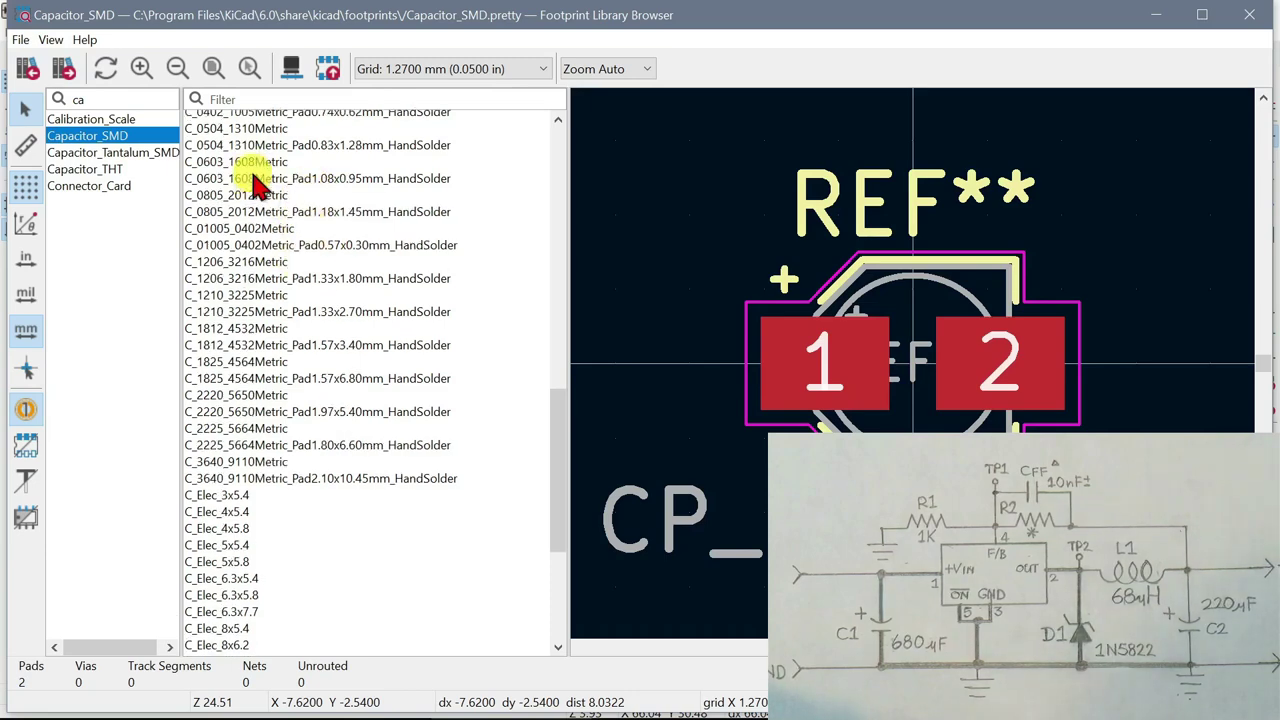
scroll(257, 186, "up", 1)
scroll(255, 180, "up", 3)
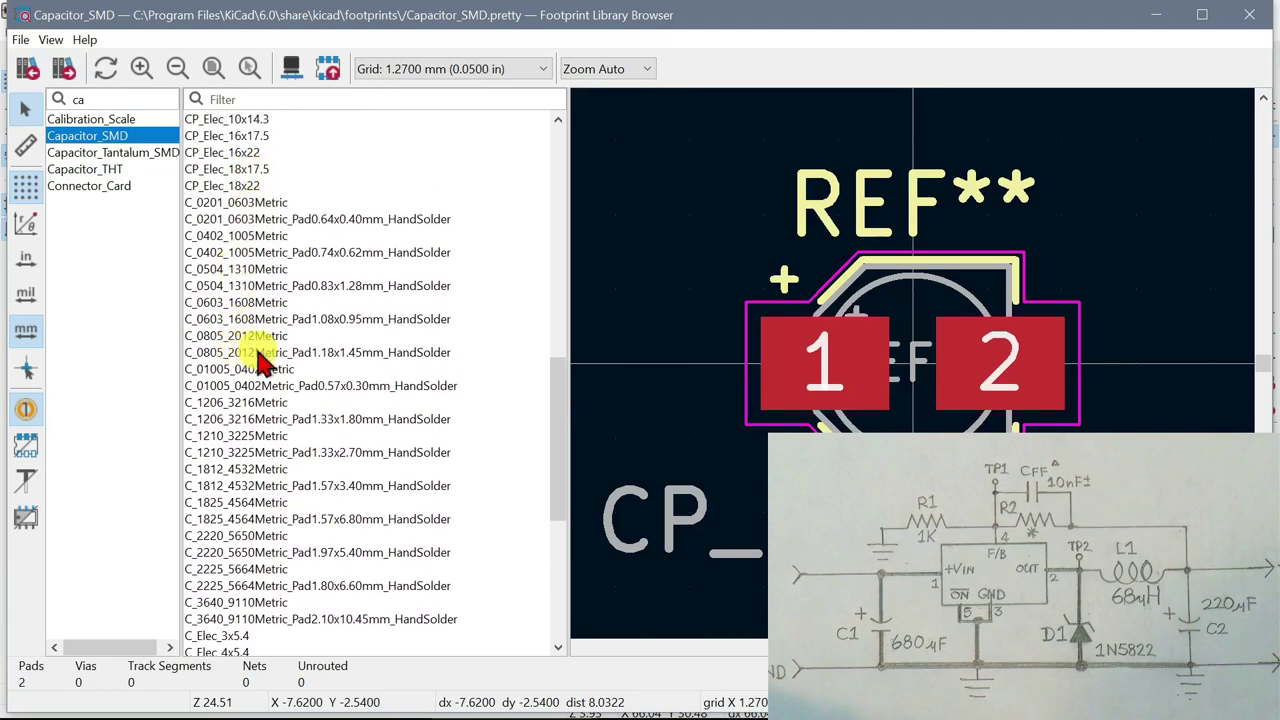
left_click(272, 355)
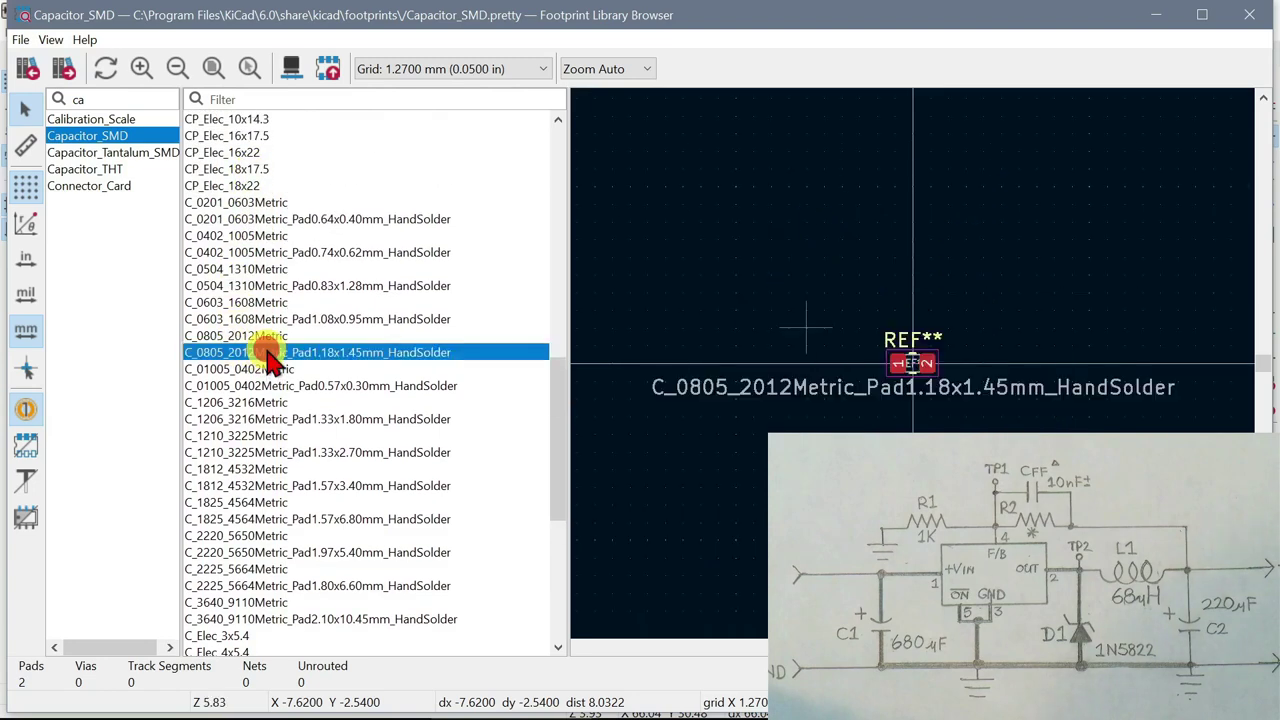
double_click(272, 355)
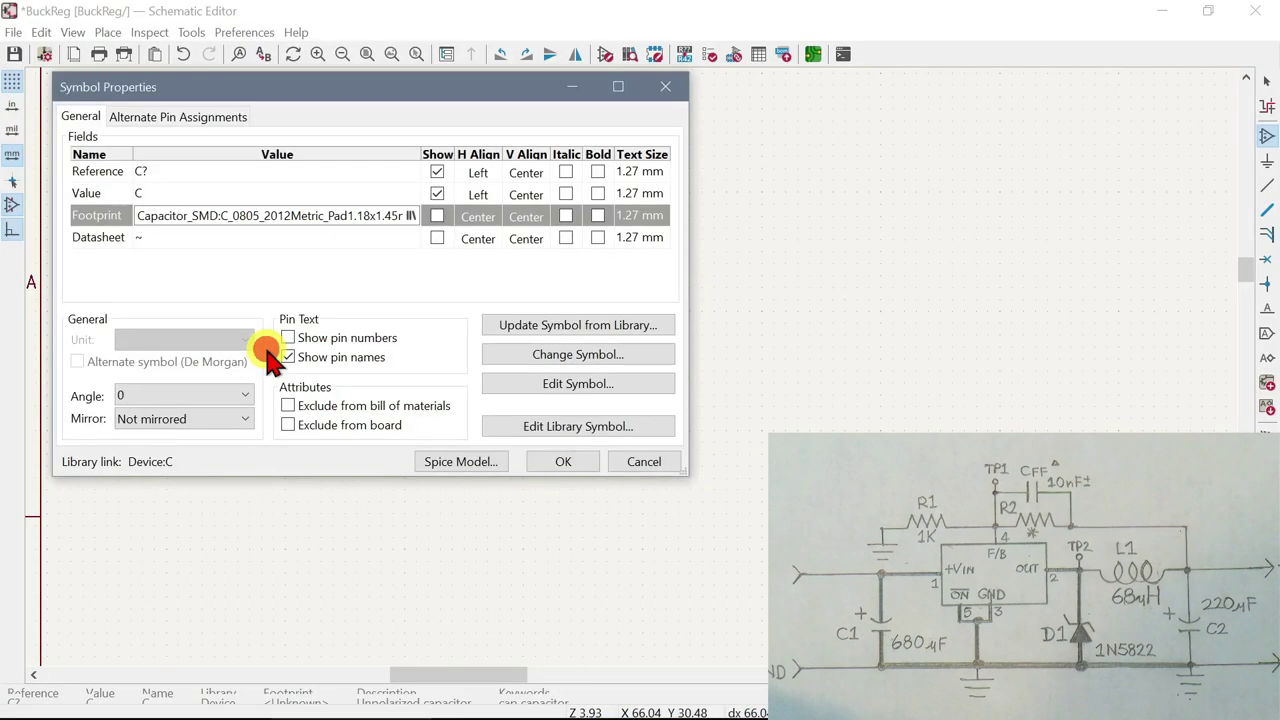
left_click(562, 465)
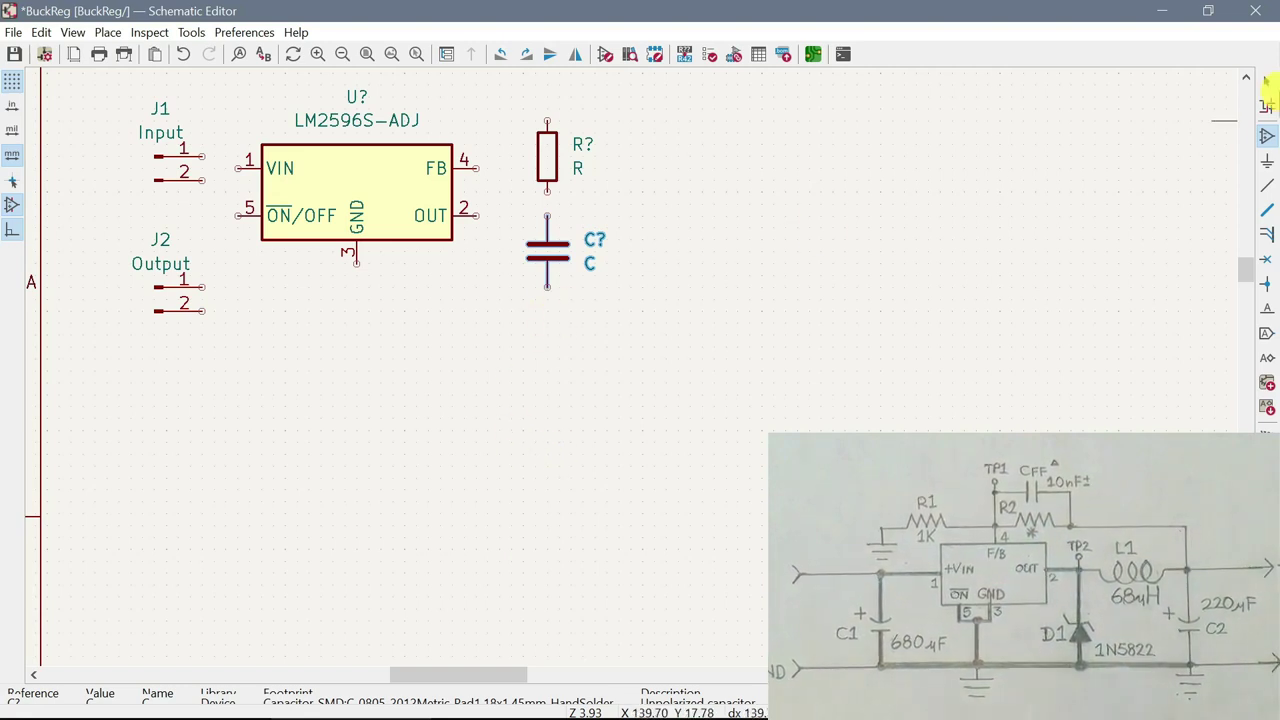
Find the trim-potentiometer symbol R_Potentiometer_Trim in the Device library and place it below the regulator, to the lower right of connector J2
left_click(1267, 135)
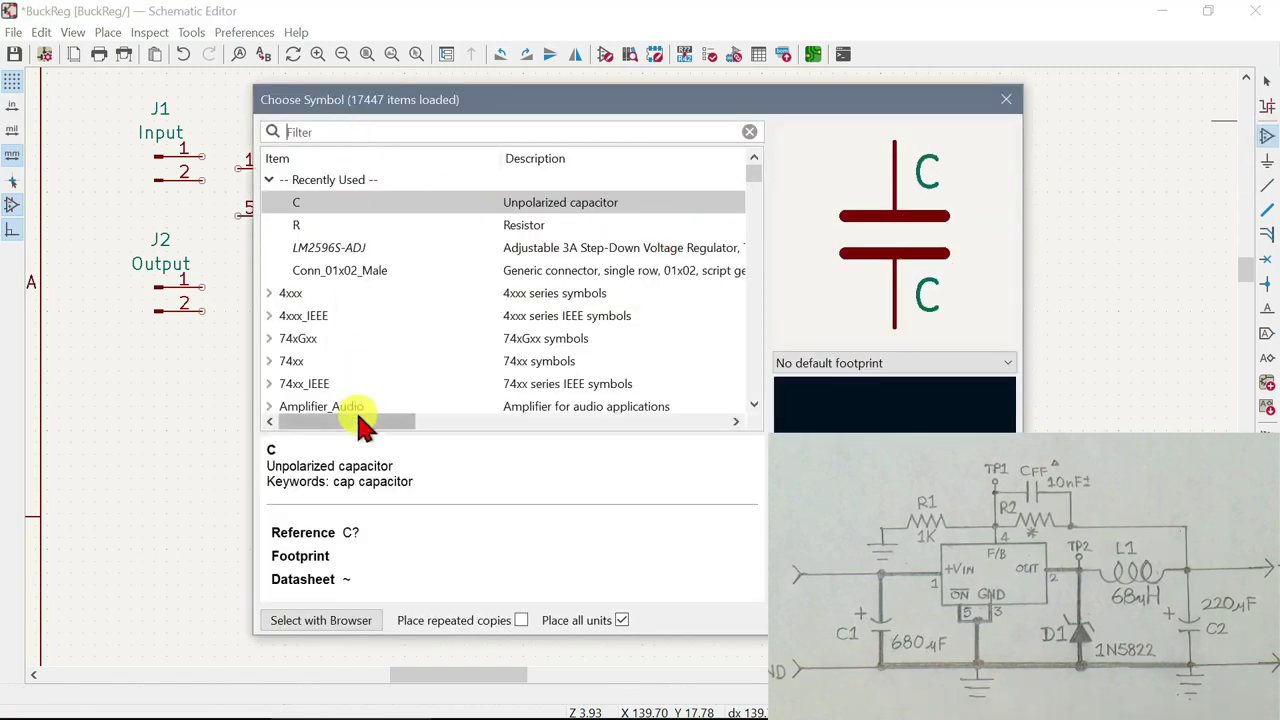
left_click(358, 134)
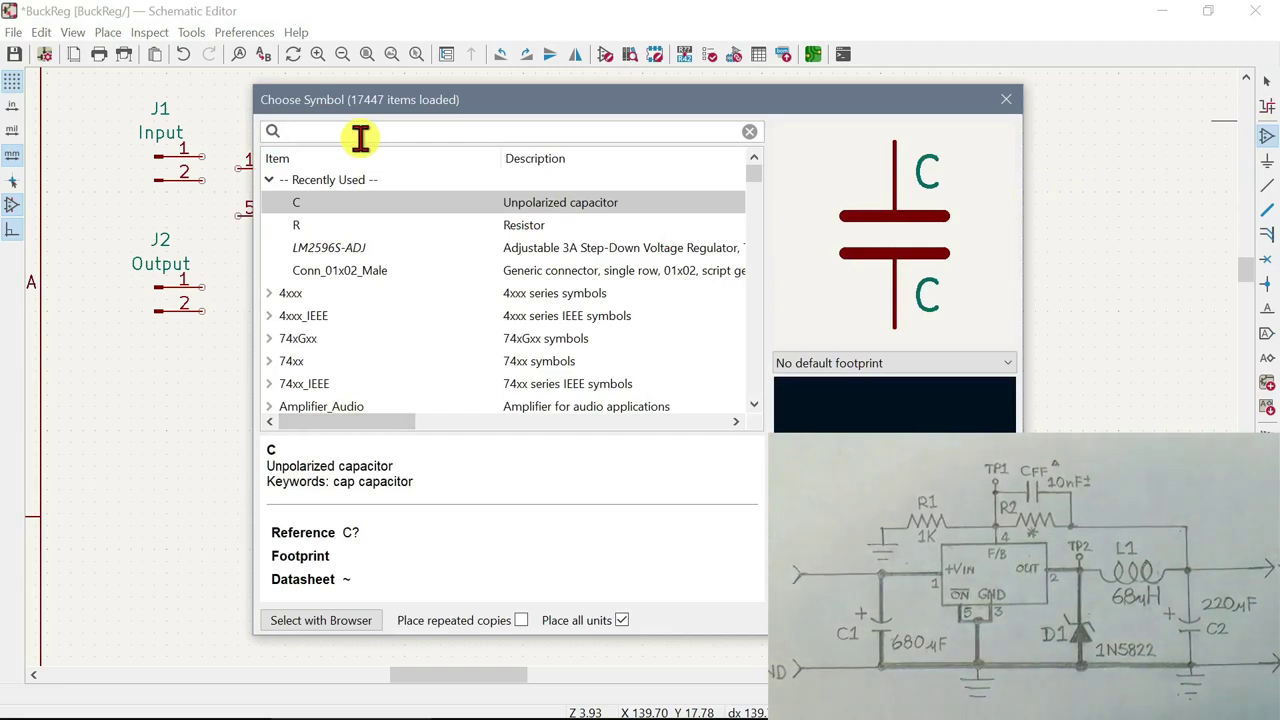
type("trim")
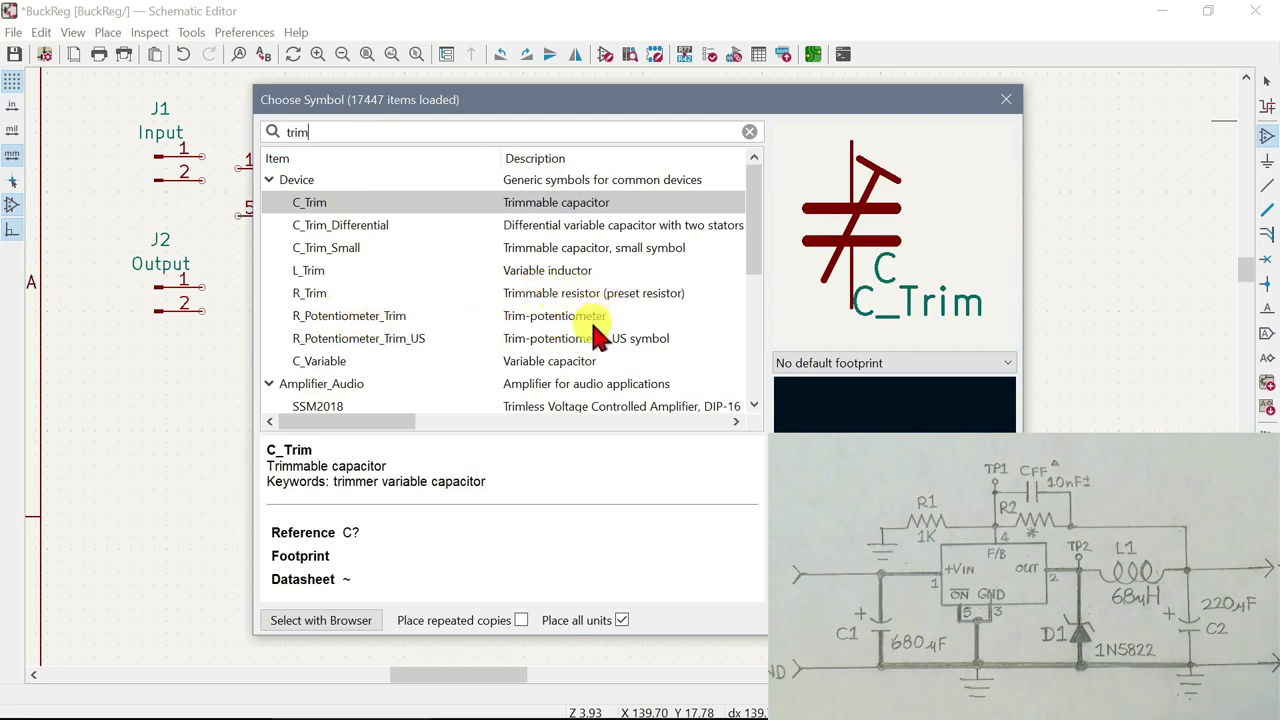
left_click(340, 316)
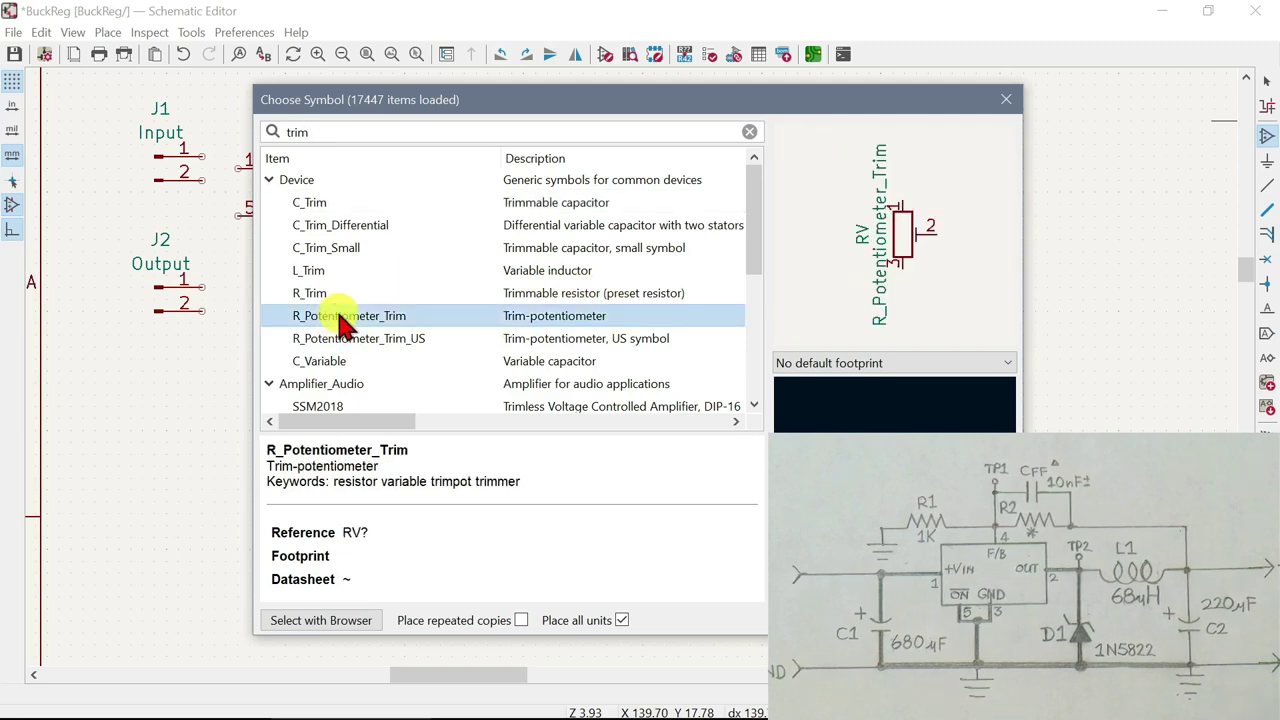
double_click(340, 316)
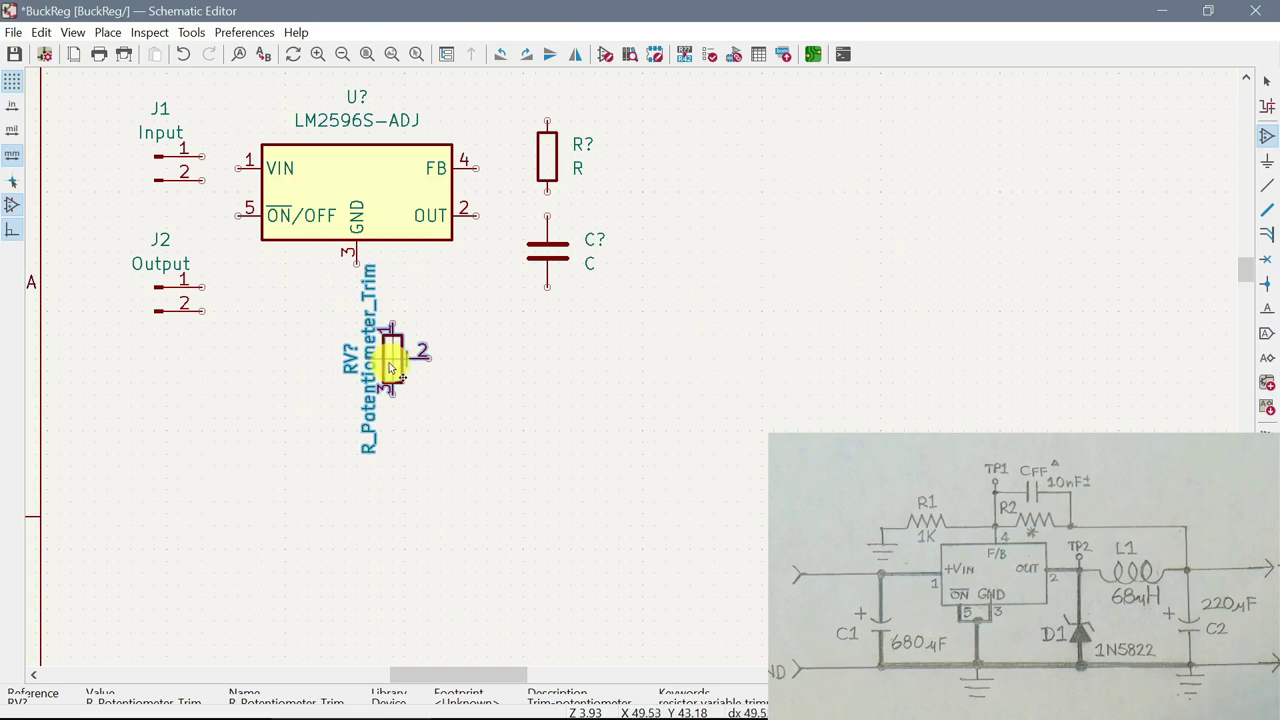
left_click(285, 360)
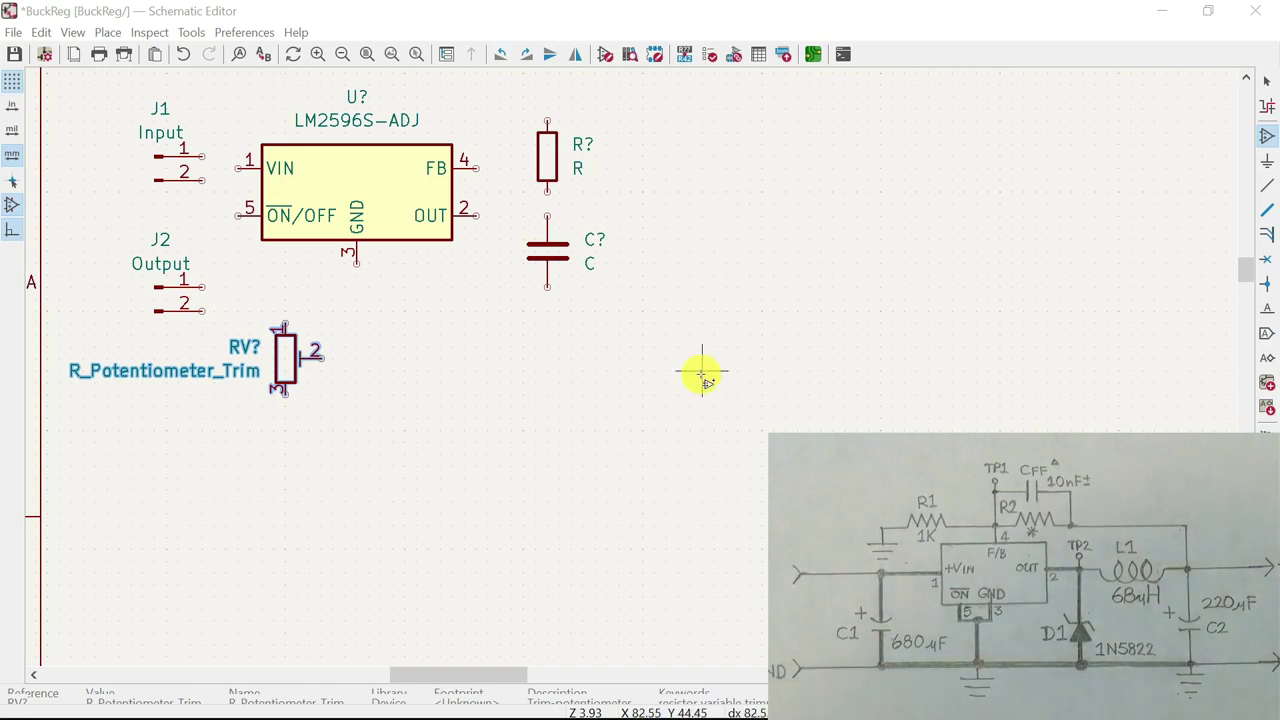
Enter Potentiometer_THT:Potentiometer_ACP_CA9-H5_Horizontal as the trim potentiometer's footprint in its symbol properties
right_click(290, 357)
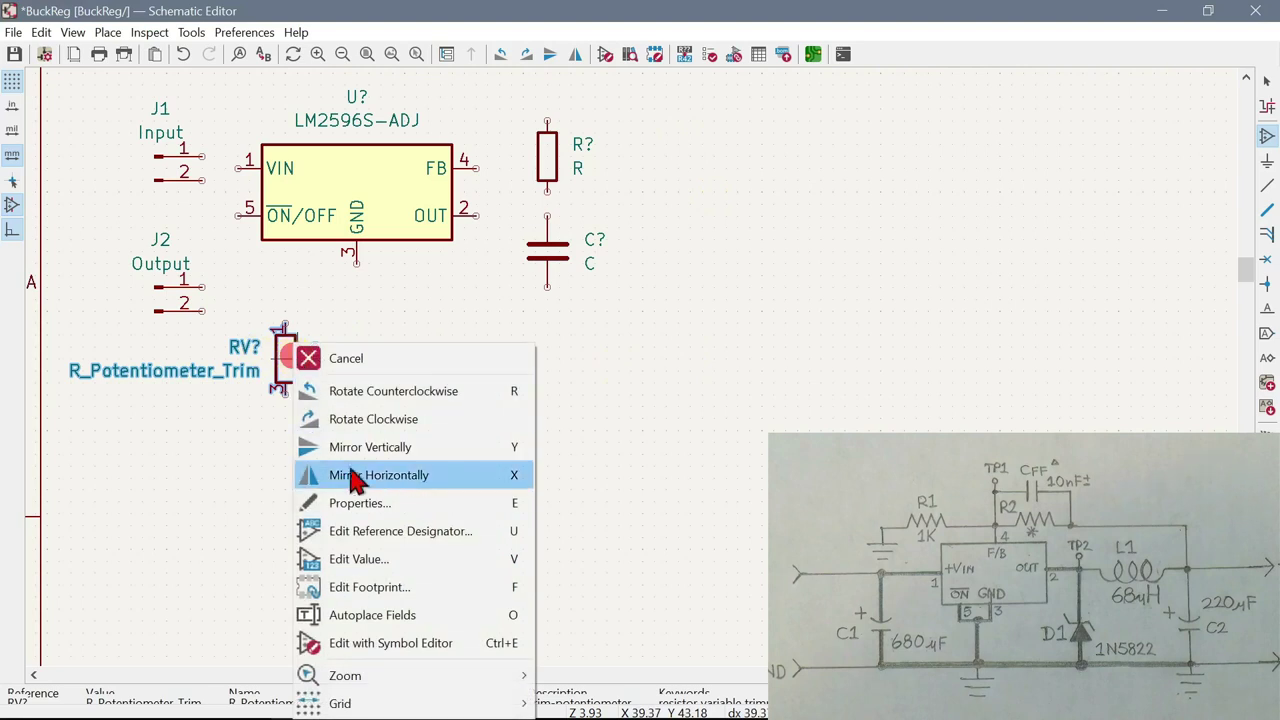
left_click(380, 503)
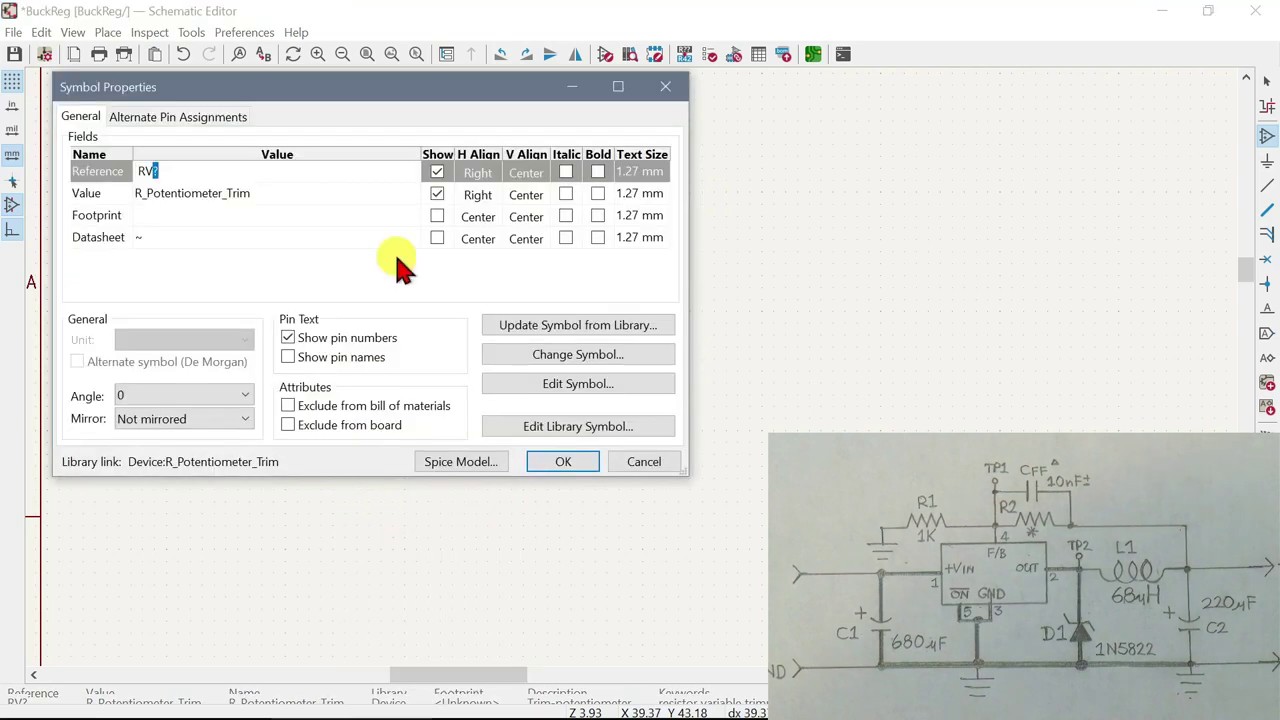
left_click(195, 218)
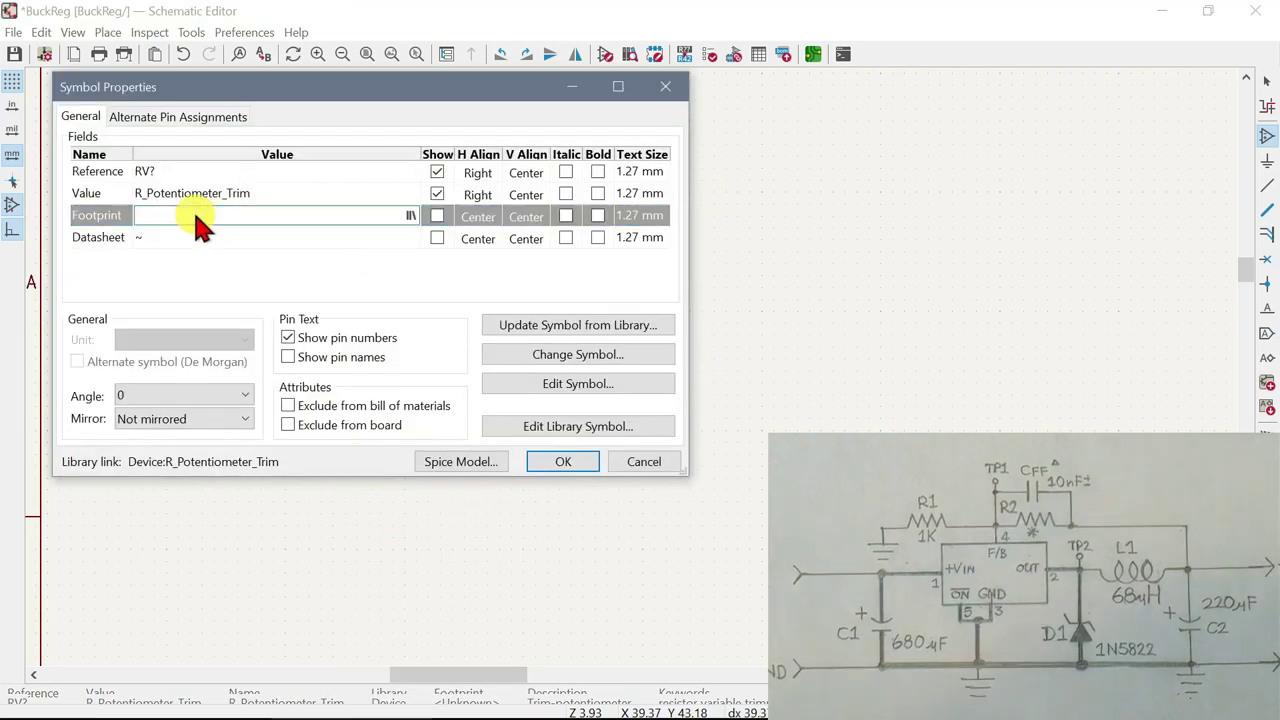
type("Potentiometer_THT:Potentiometer_ACP_CA9-H5_Horizontal")
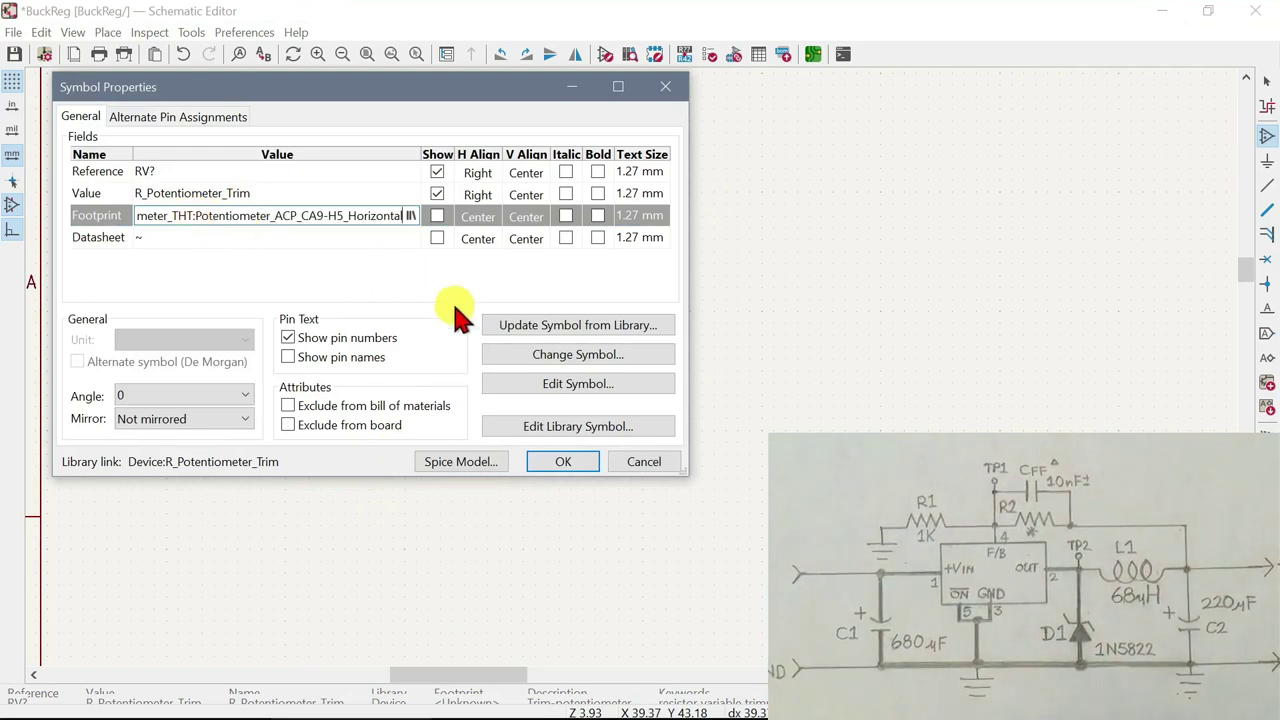
key("Return")
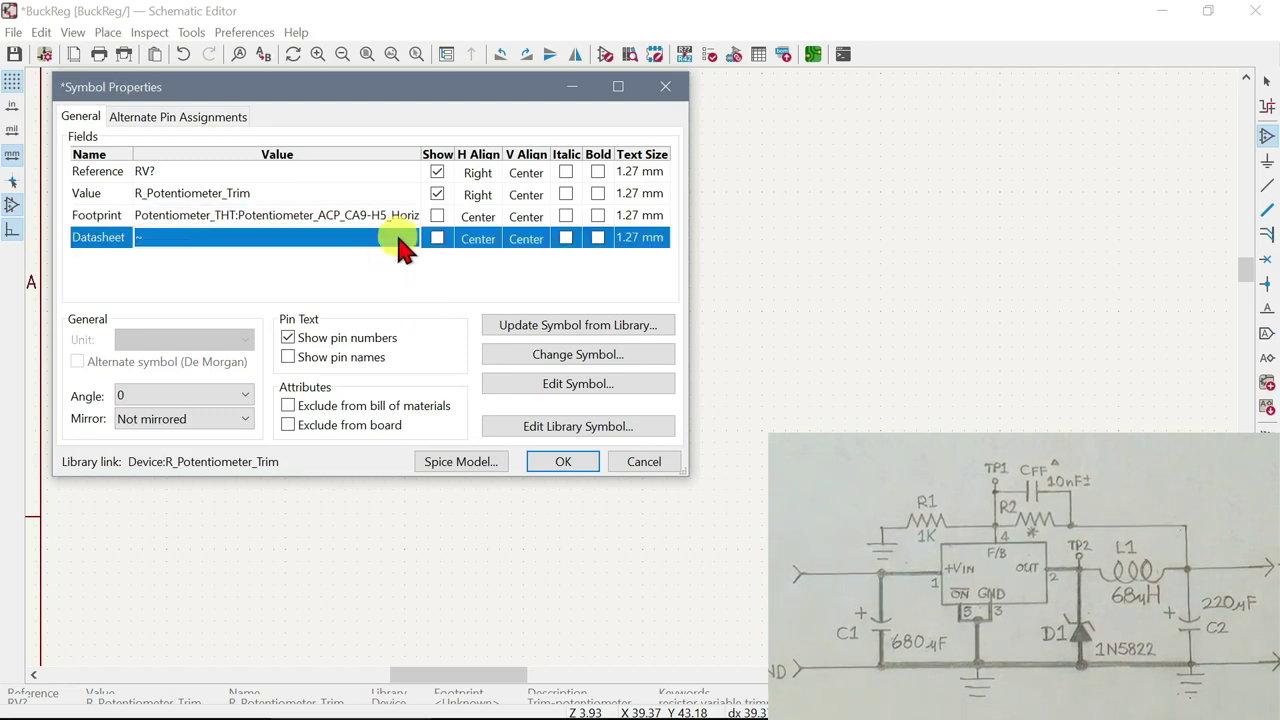
Measure the distances from pad 1 to pads 3 and 2 of the potentiometer footprint in the footprint browser, and accept the symbol properties
left_click(416, 216)
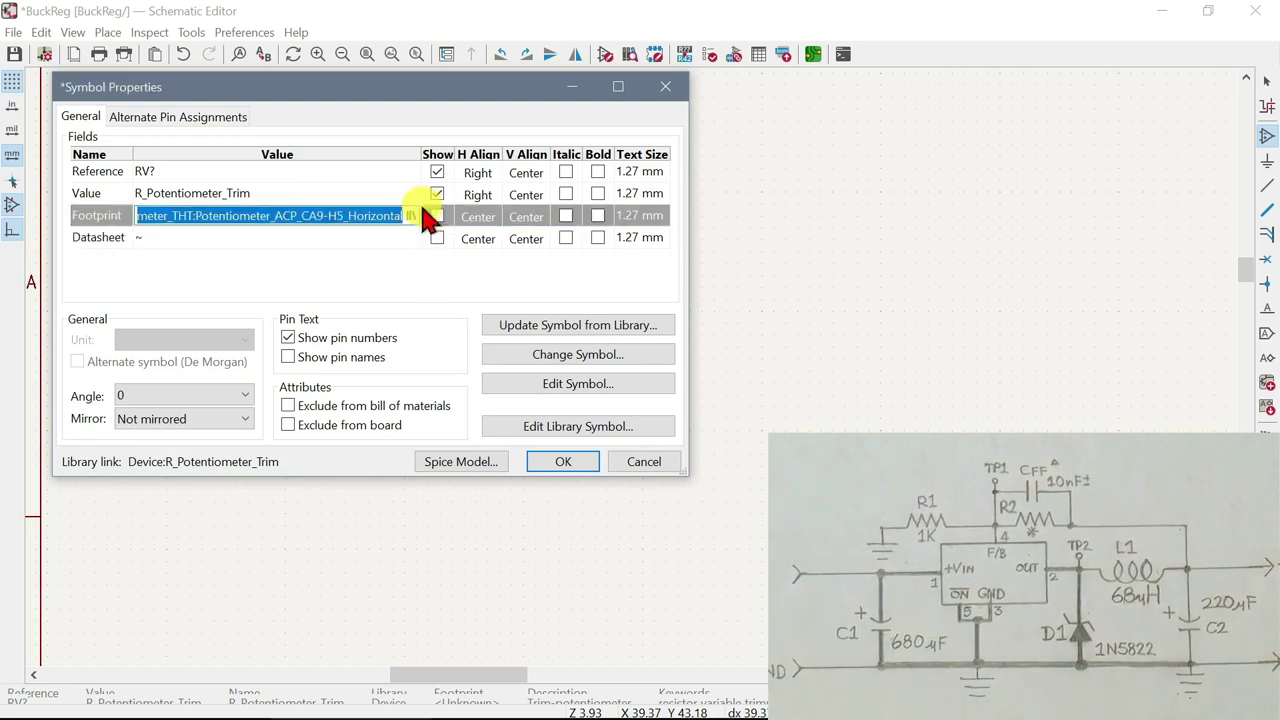
left_click(413, 216)
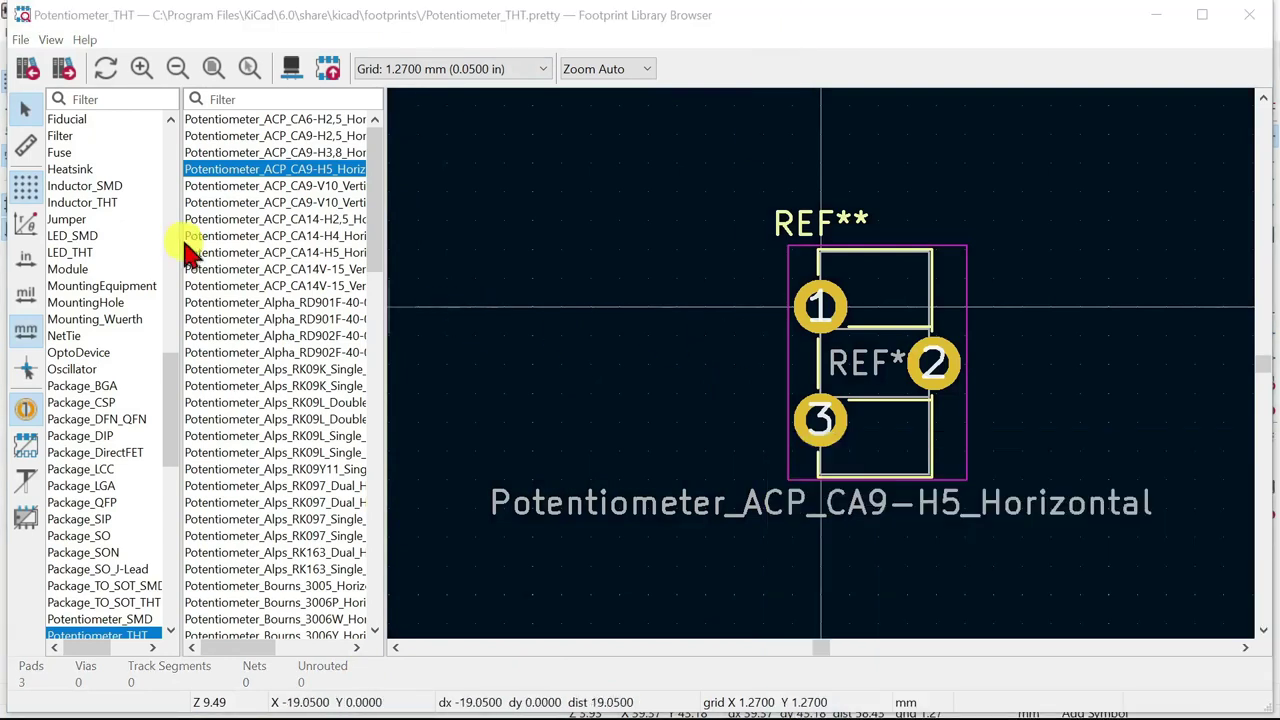
left_click(25, 144)
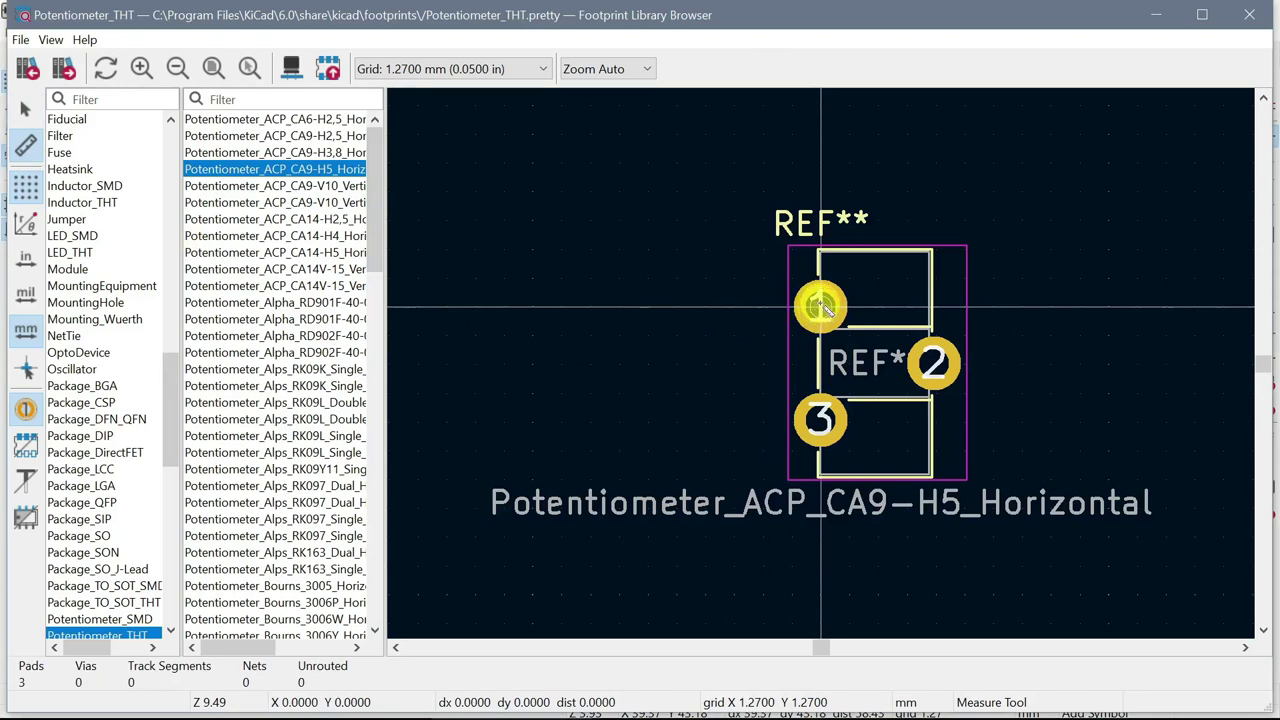
left_click_drag(820, 307, 821, 421)
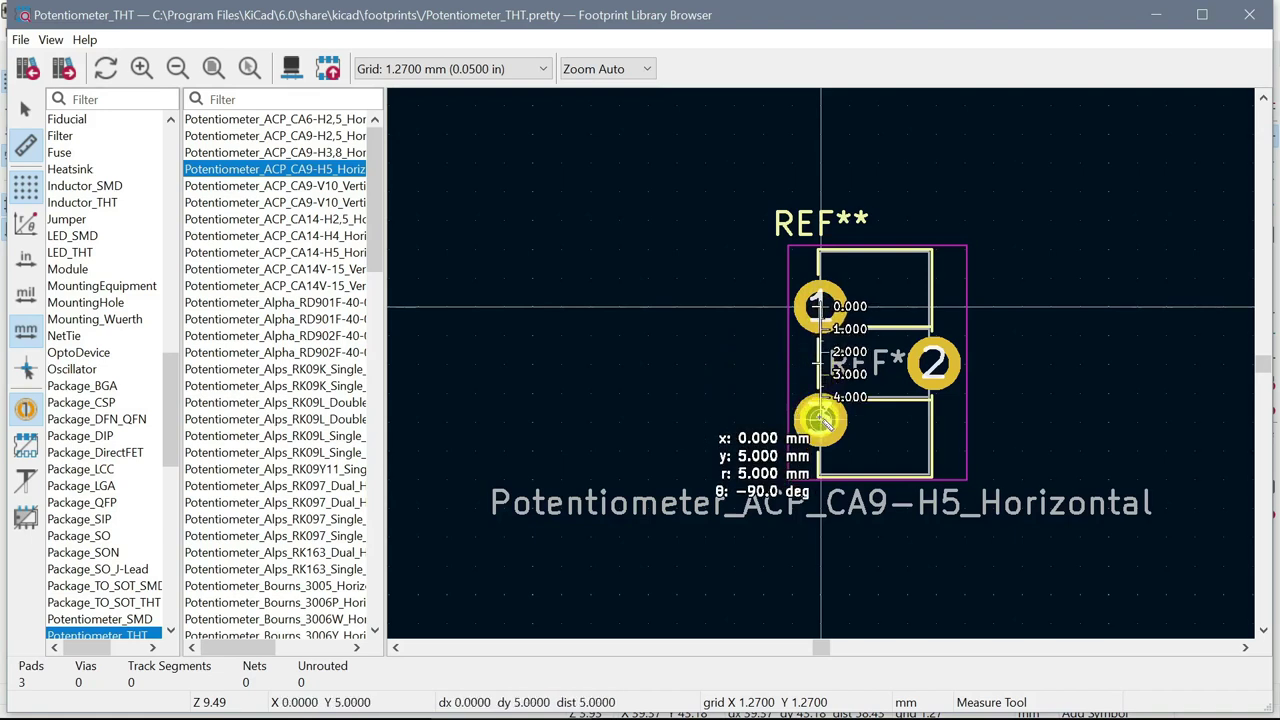
left_click_drag(823, 419, 820, 422)
left_click_drag(821, 306, 929, 363)
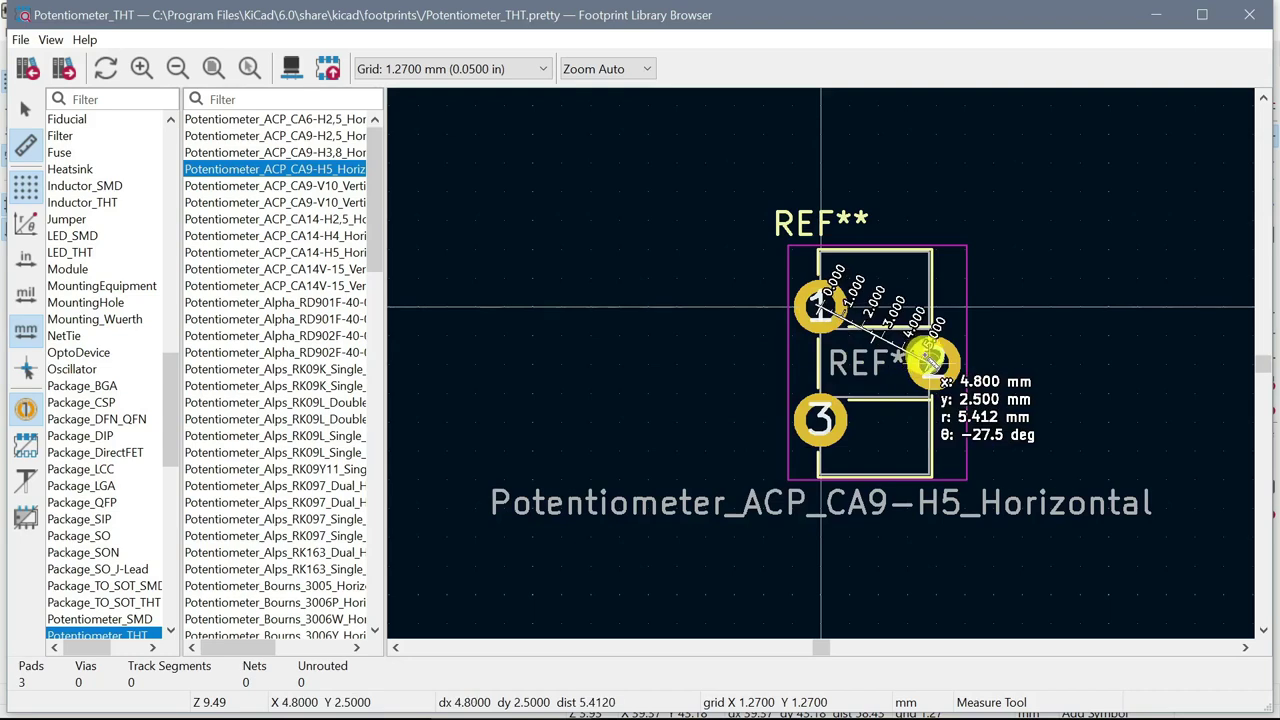
mouse_move(930, 364)
left_mouse_down()
mouse_move(906, 363)
mouse_move(930, 363)
left_mouse_up()
left_click_drag(933, 364, 700, 254)
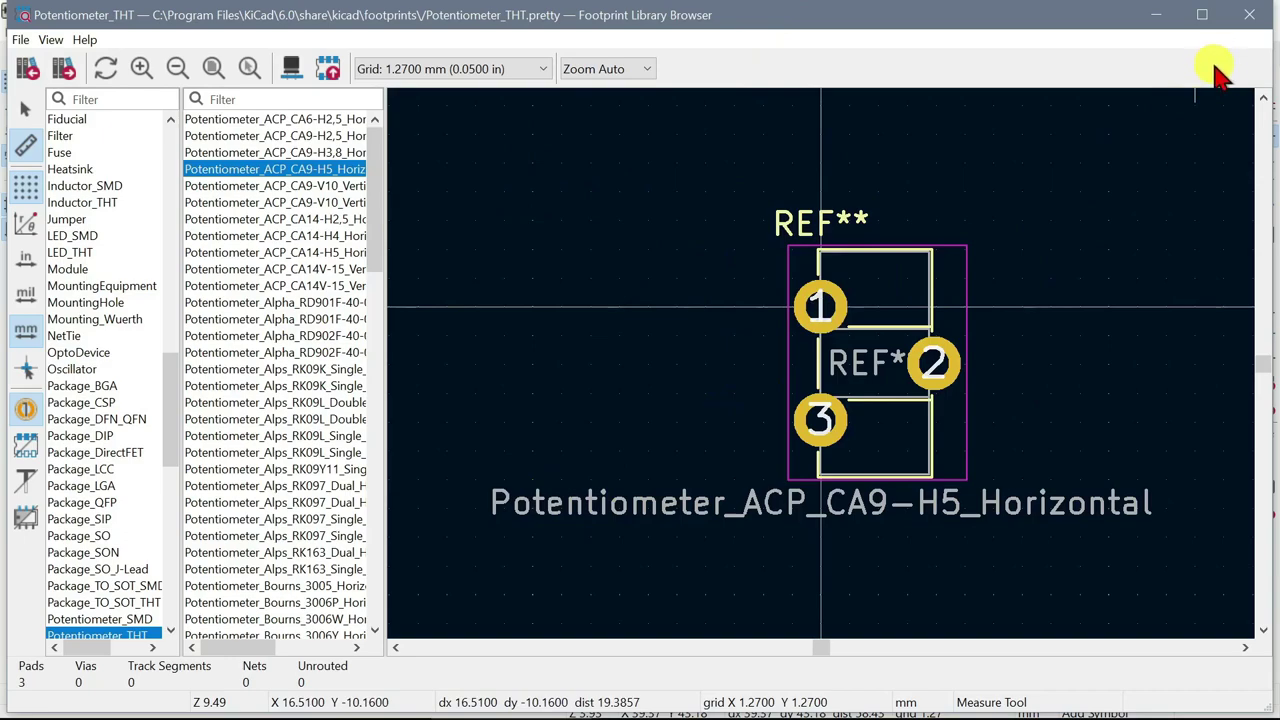
left_click(1249, 15)
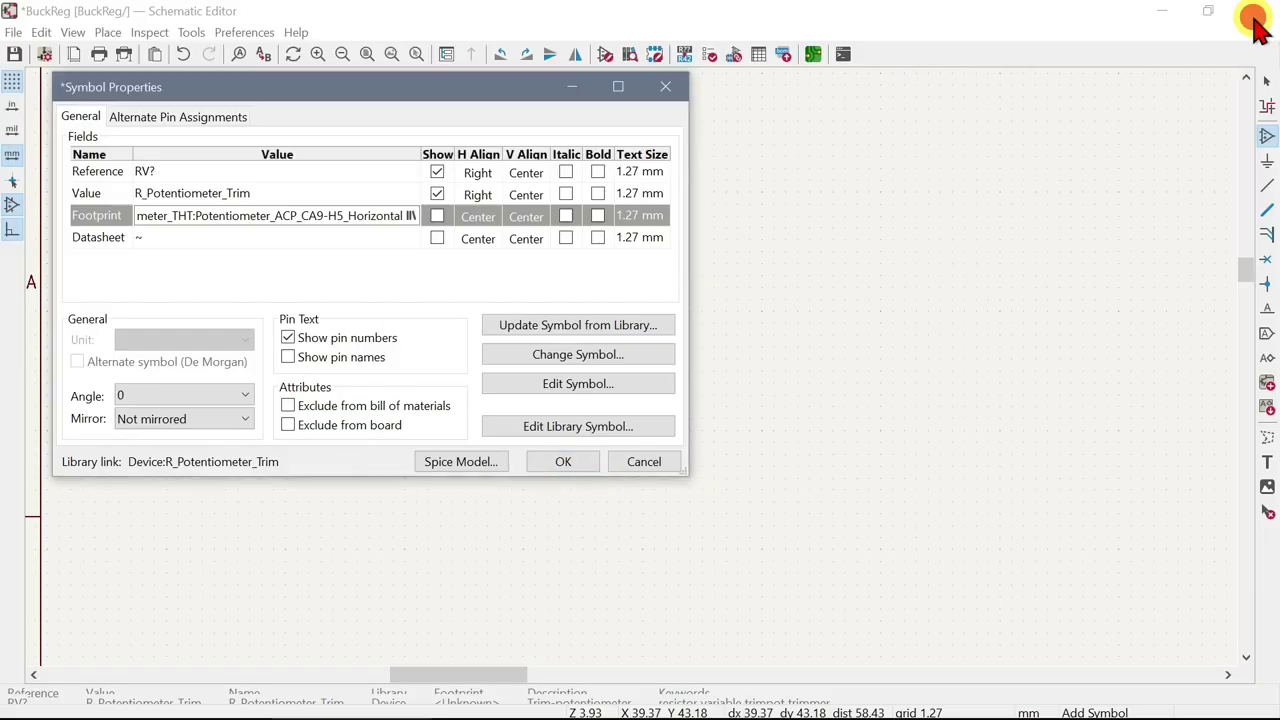
left_click(561, 463)
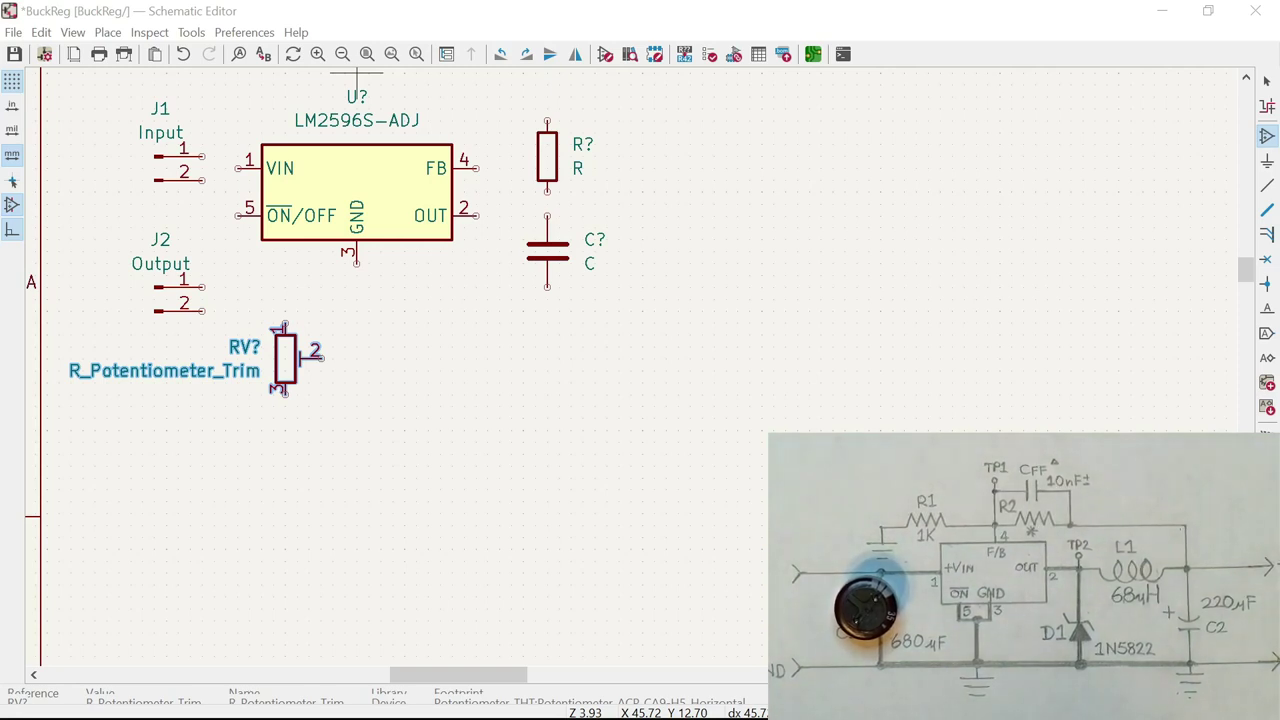
Begin adding another symbol and look through the library symbols matching "c" for a polarized capacitor
left_click(1267, 136)
left_click(857, 255)
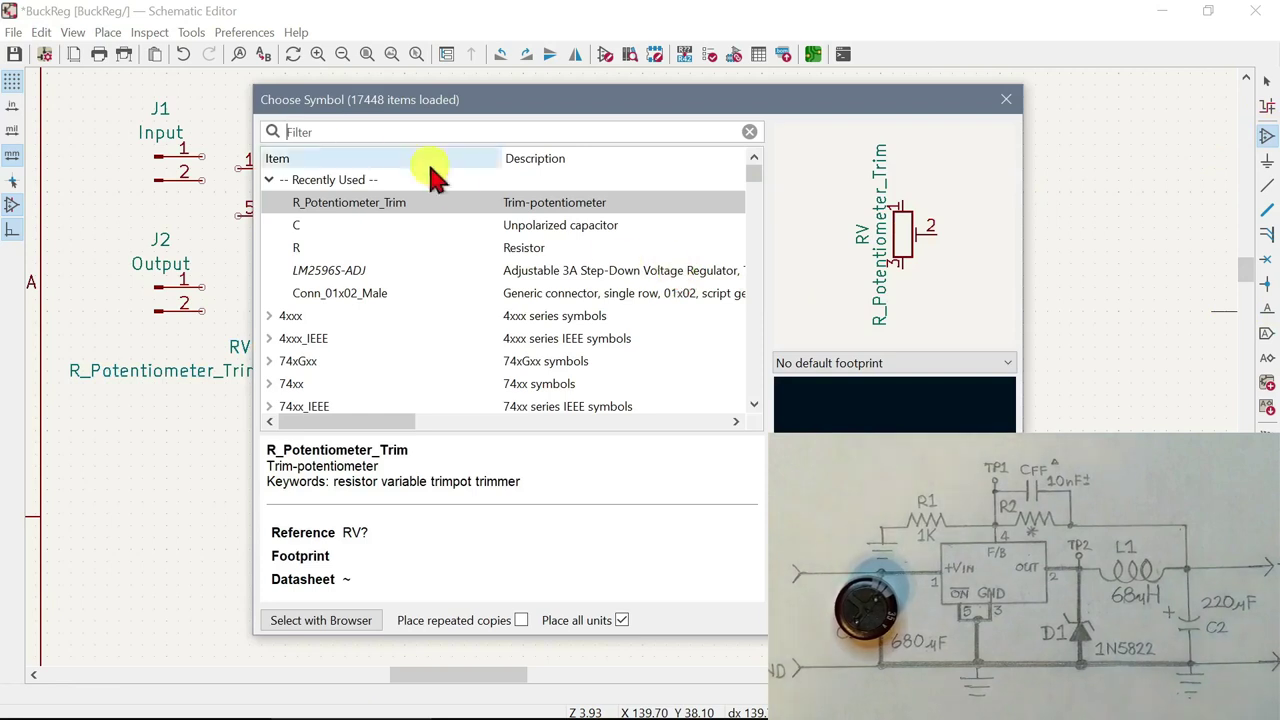
type("c")
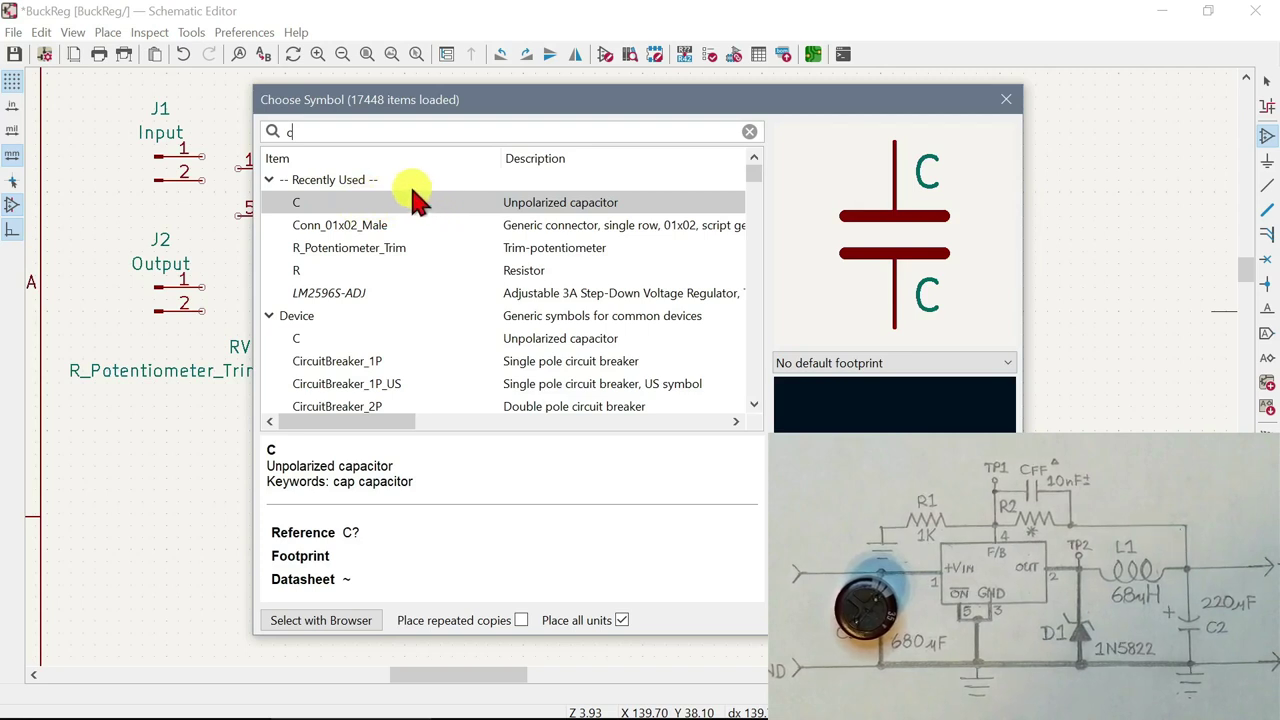
scroll(375, 375, "down", 1)
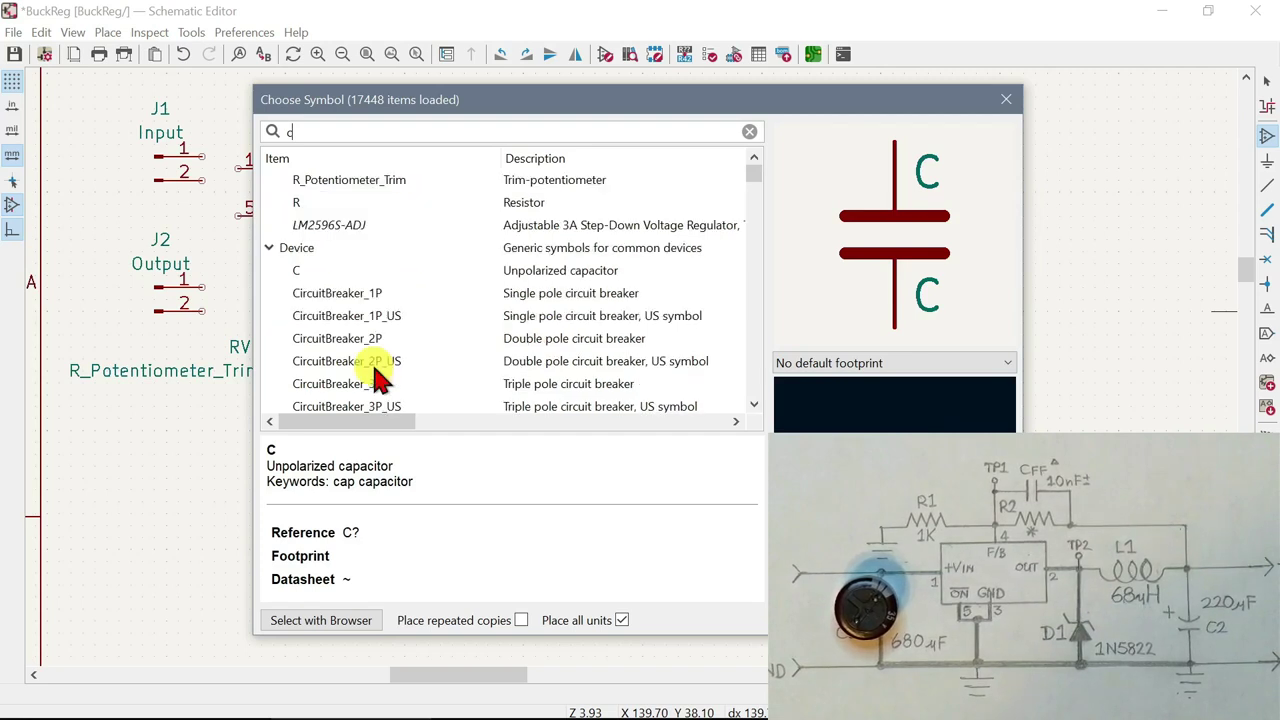
scroll(378, 378, "down", 1)
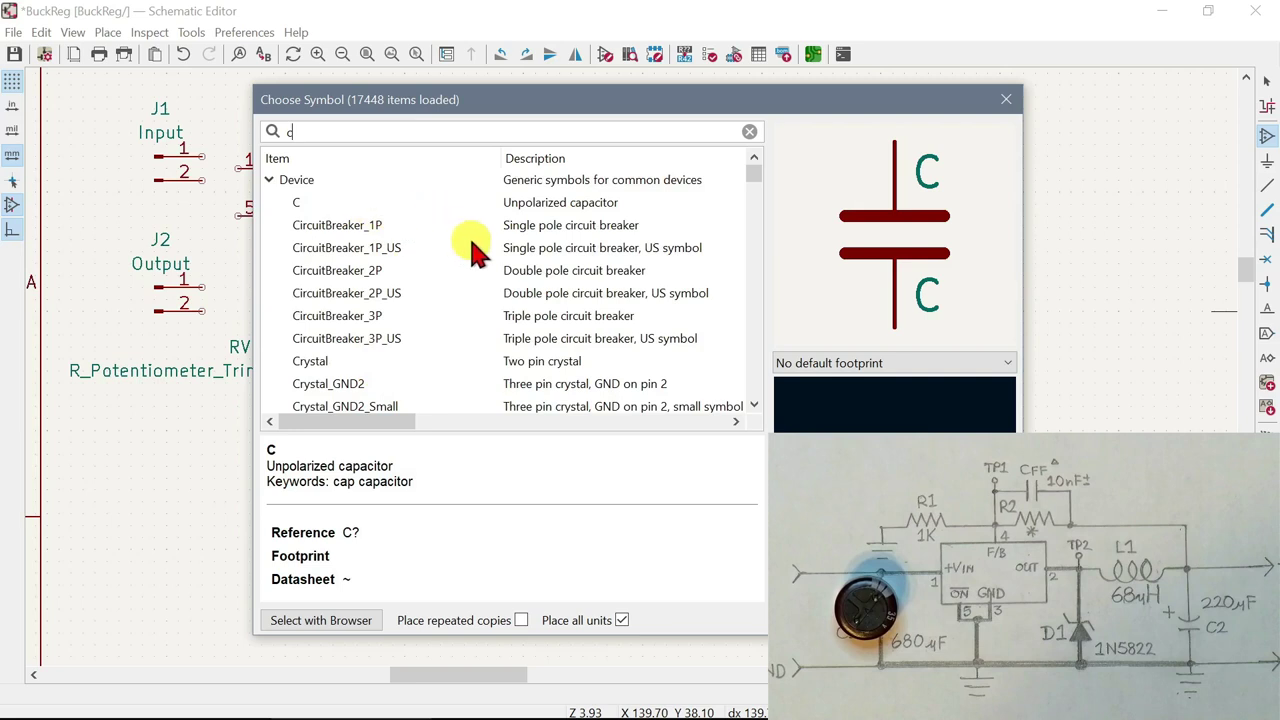
scroll(375, 228, "down", 1)
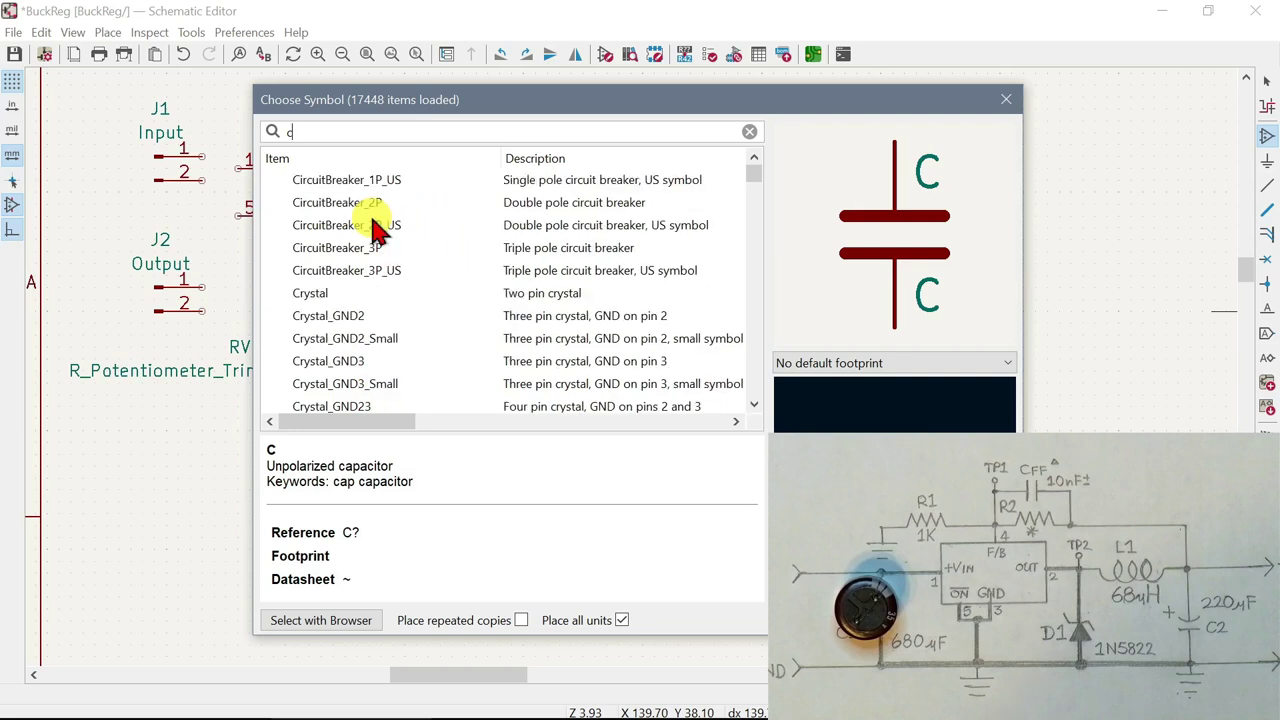
scroll(375, 228, "up", 2)
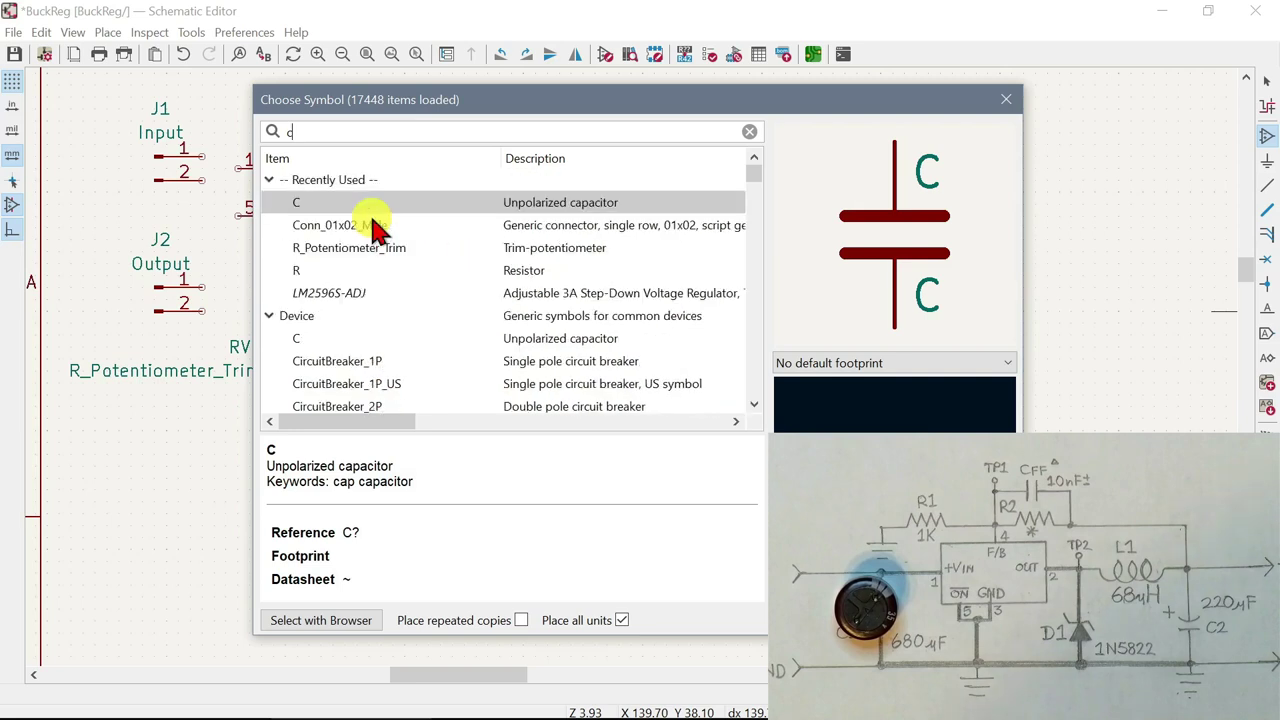
Try to find the electrolytic capacitor symbol by searching the library for "elec" and "capacitor"
left_click_drag(343, 134, 271, 135)
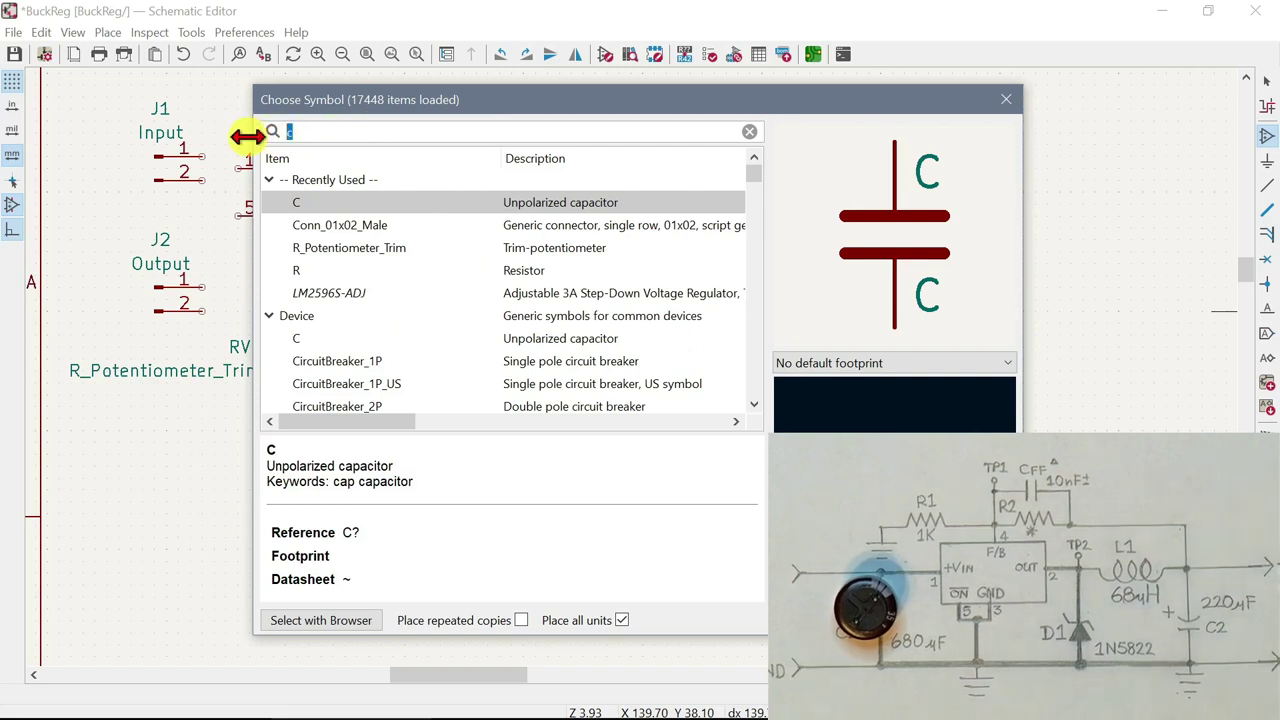
type("el")
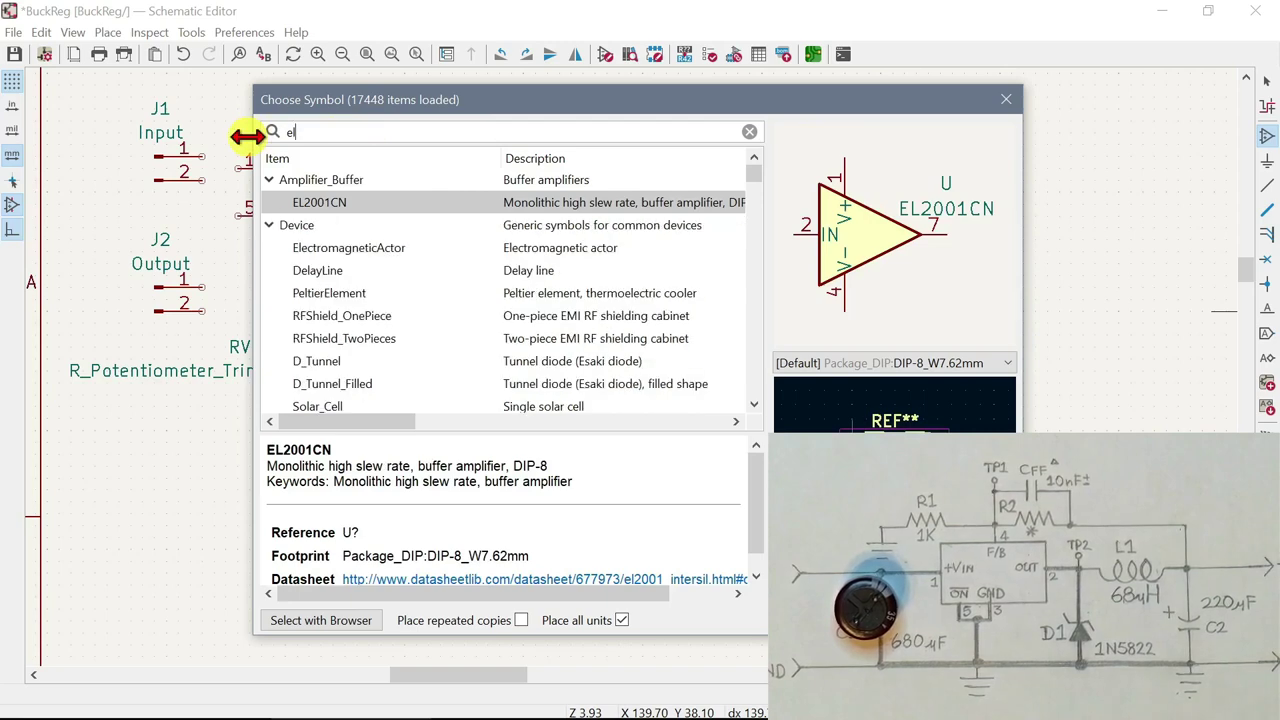
type("ec")
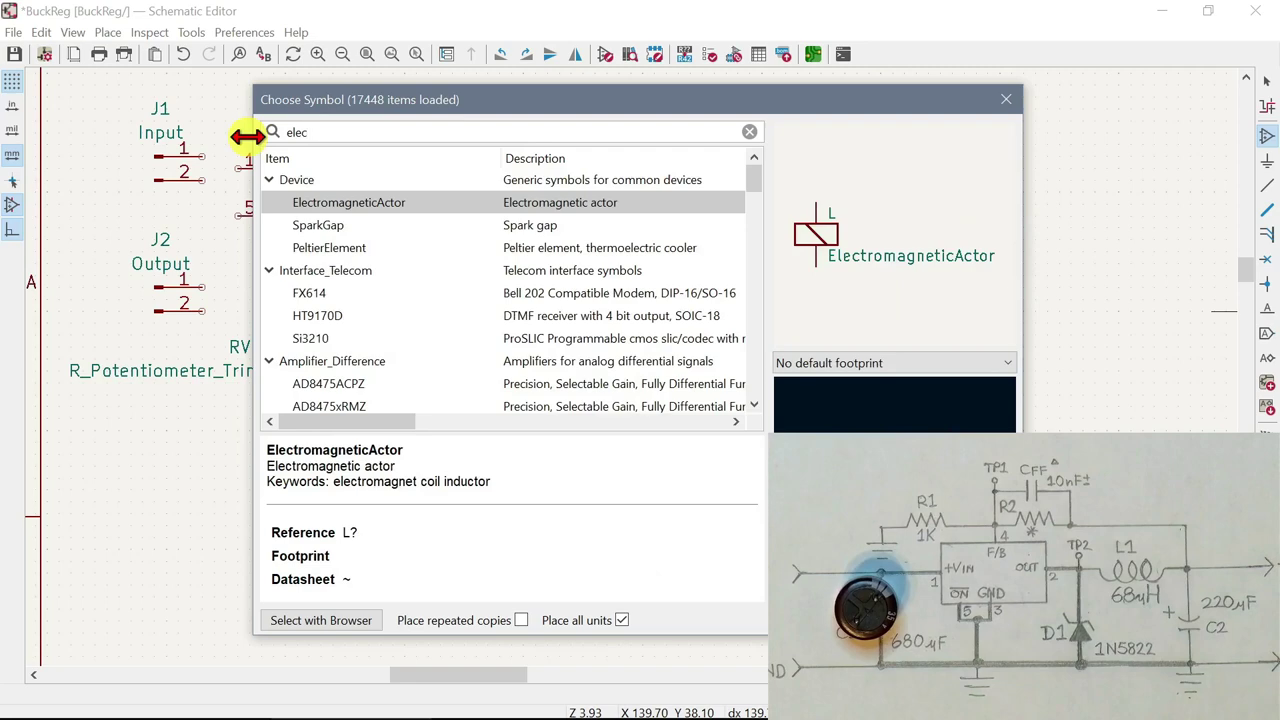
key("BackSpace")
key("BackSpace")
key("BackSpace")
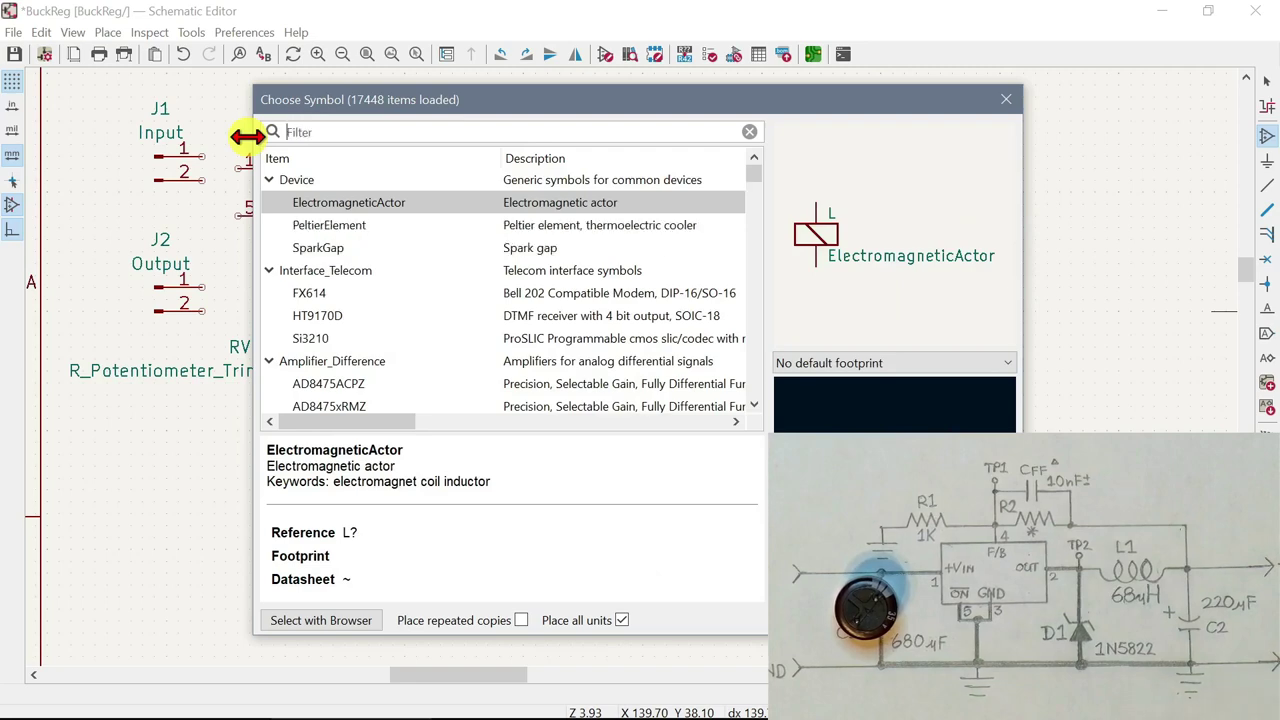
type("ca")
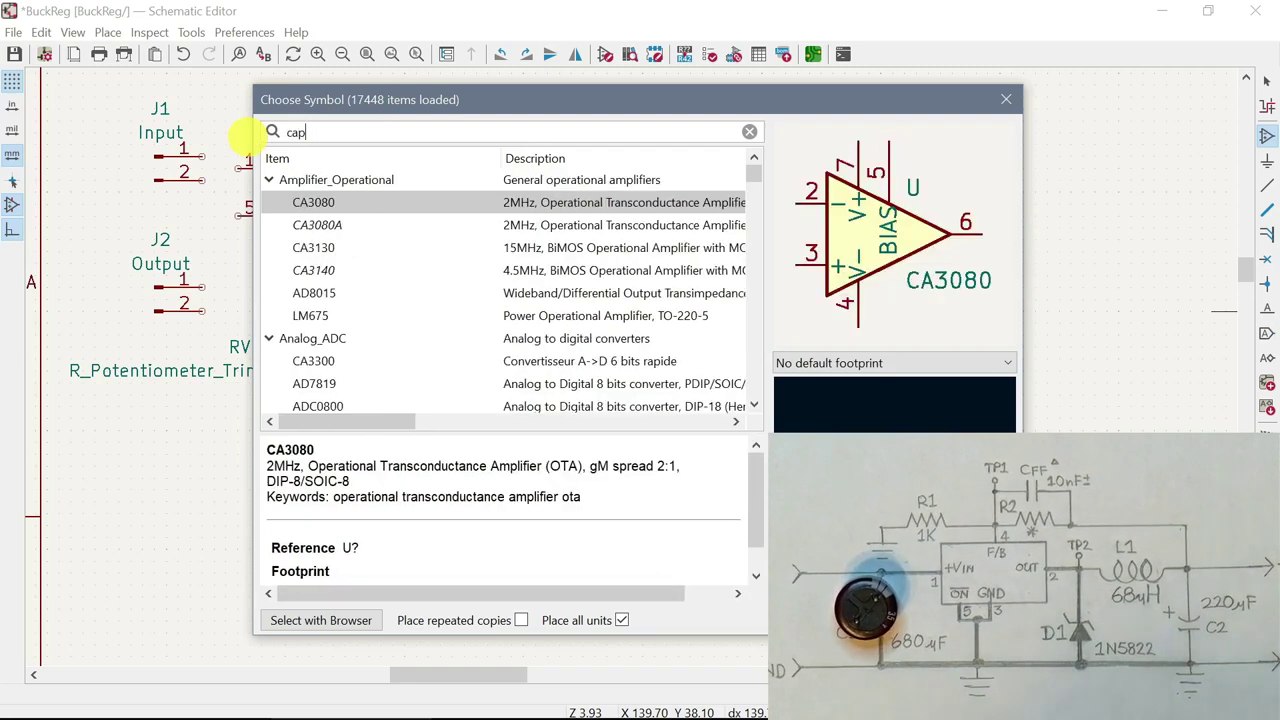
type("p")
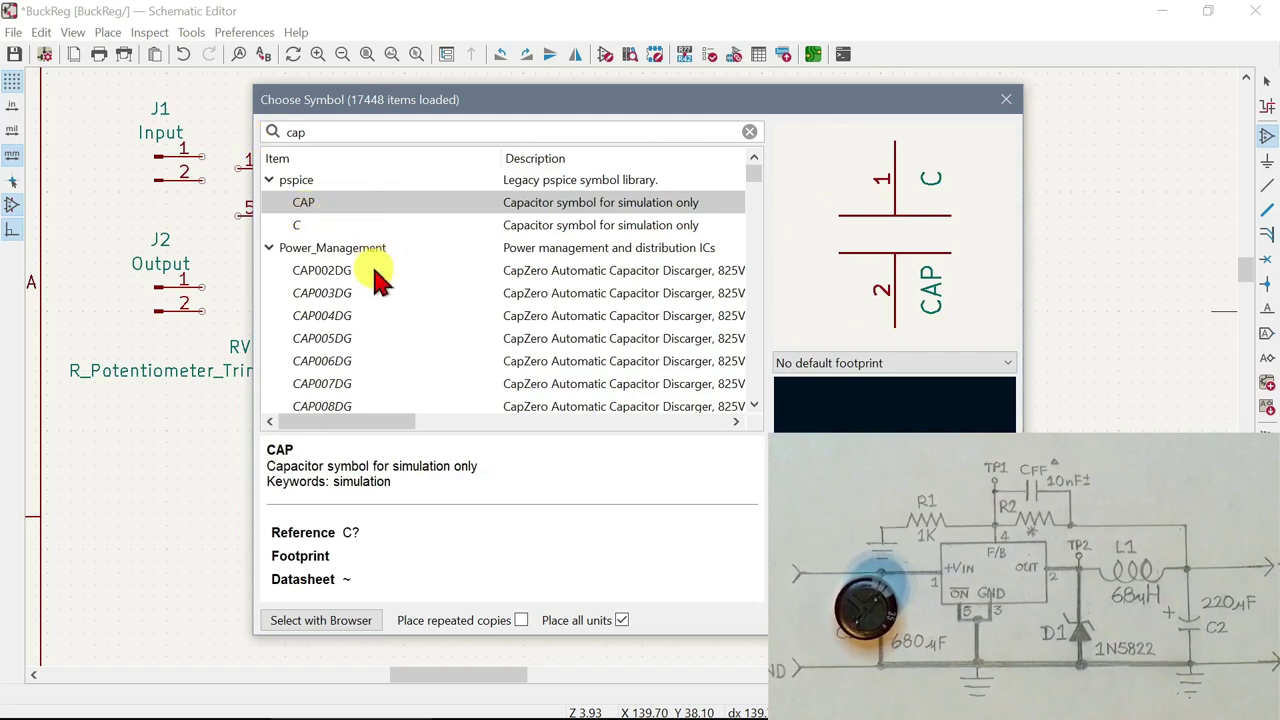
type("a")
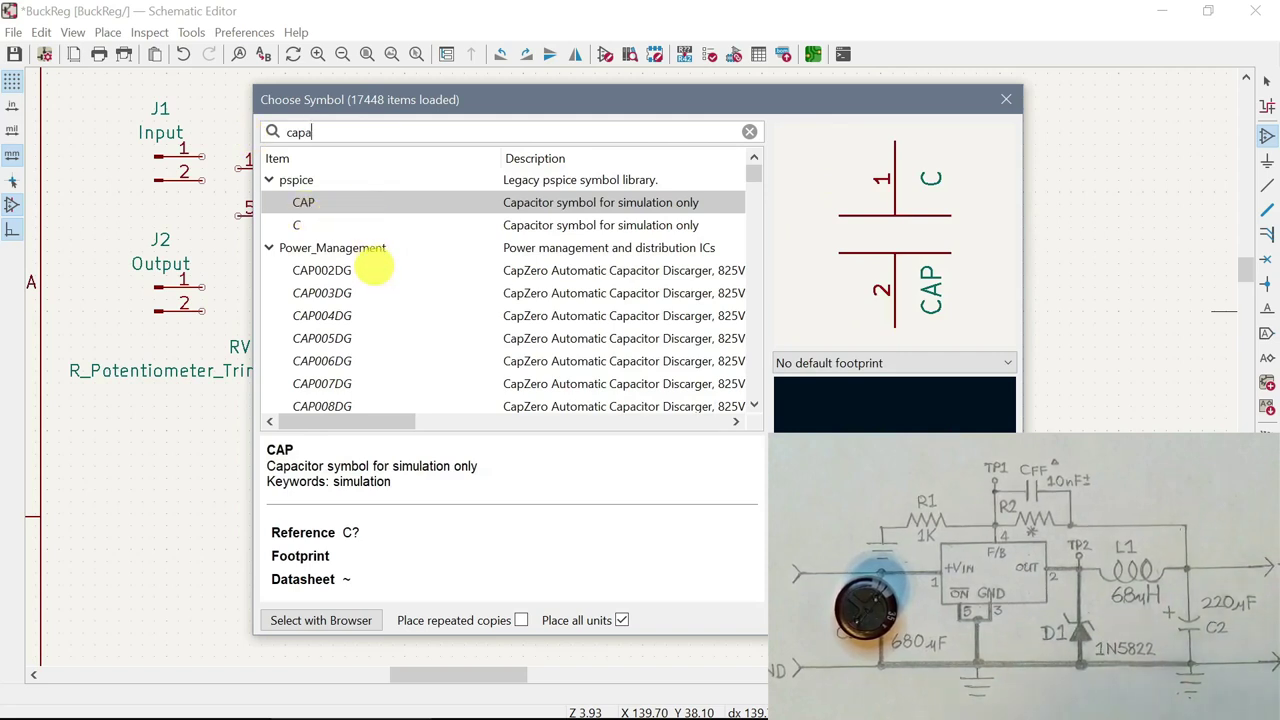
type("citor")
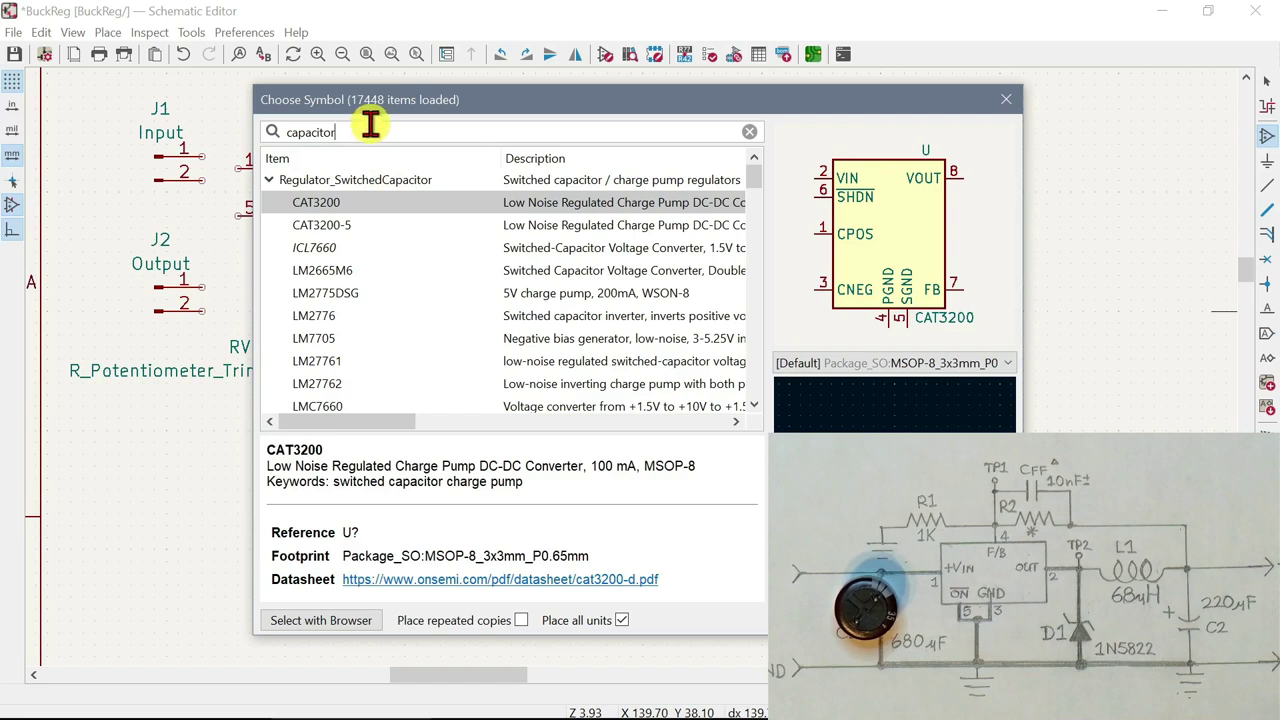
Find C_Polarized in the Device library by filtering for "c" and place it below the regulator, beside the trim potentiometer
left_click_drag(360, 125, 250, 135)
type("c")
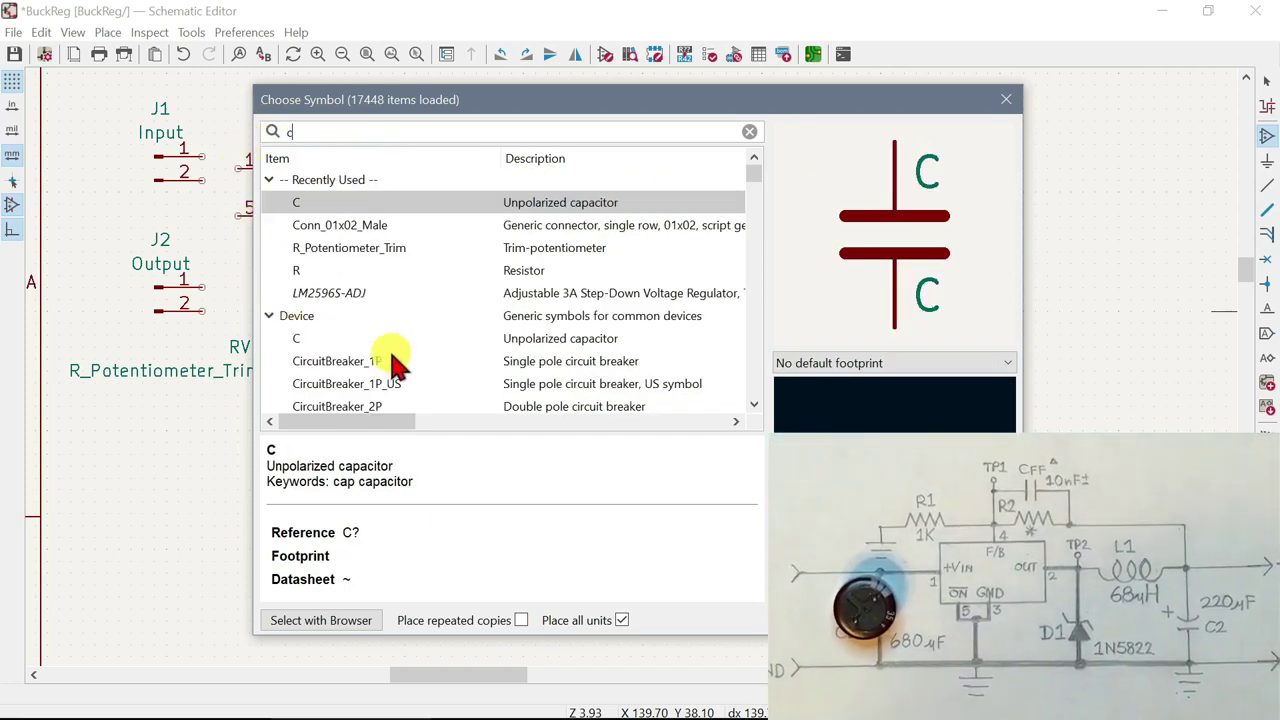
scroll(413, 300, "down", 1)
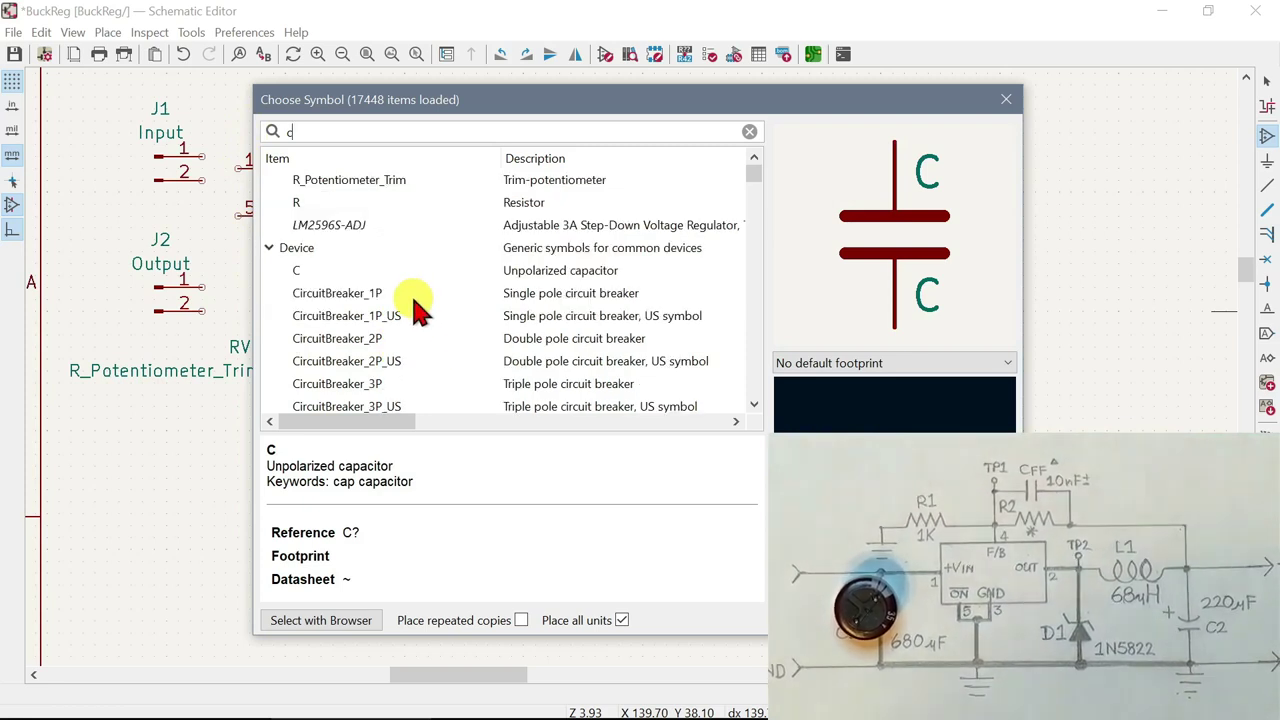
scroll(413, 300, "down", 5)
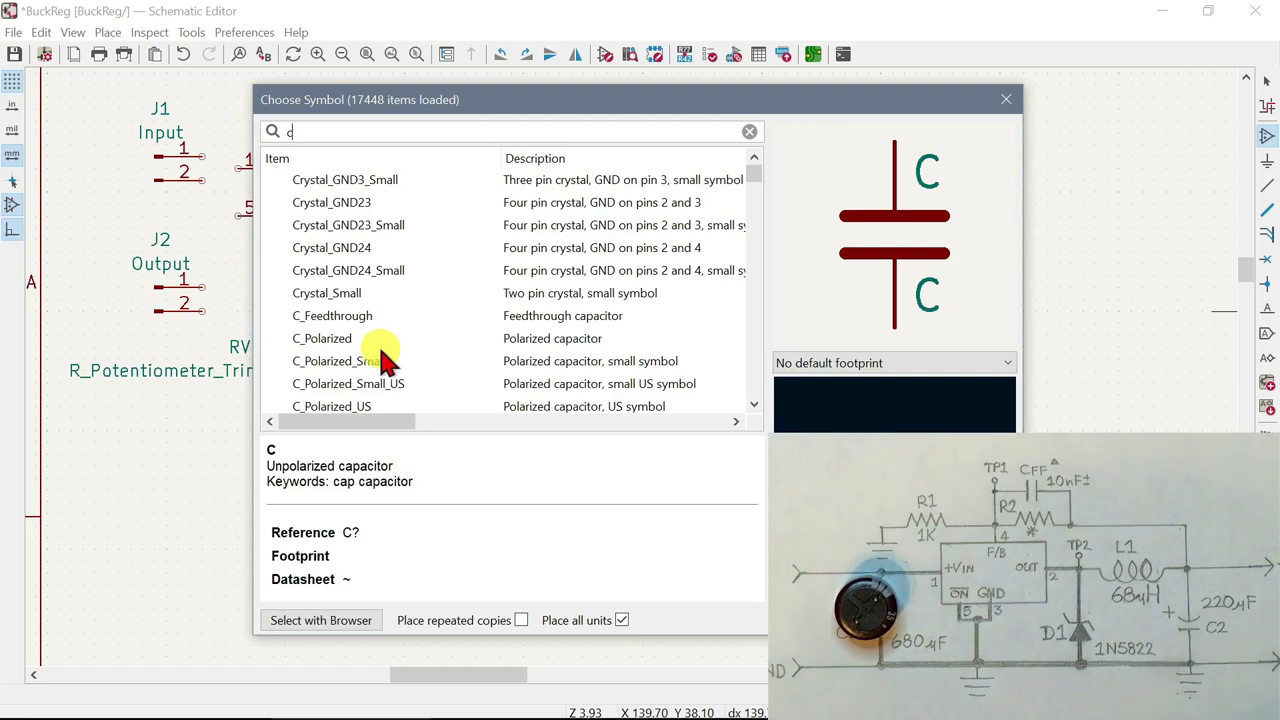
left_click(336, 340)
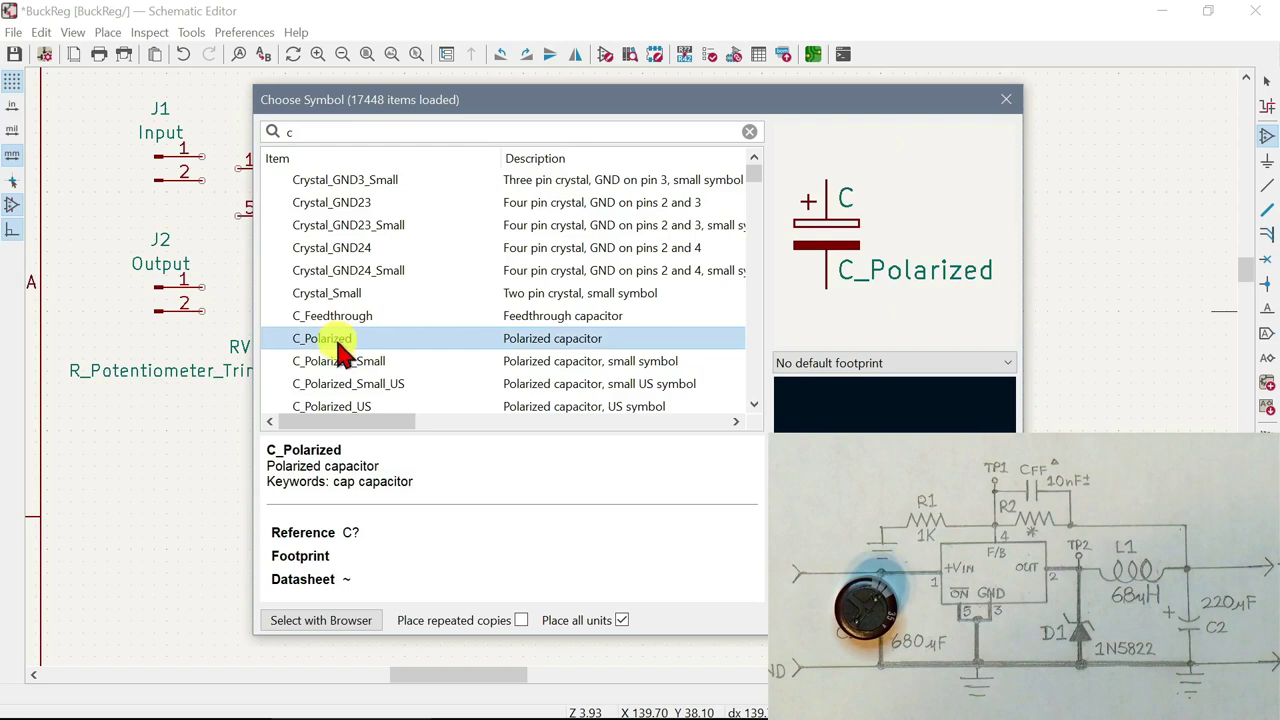
left_click(340, 407)
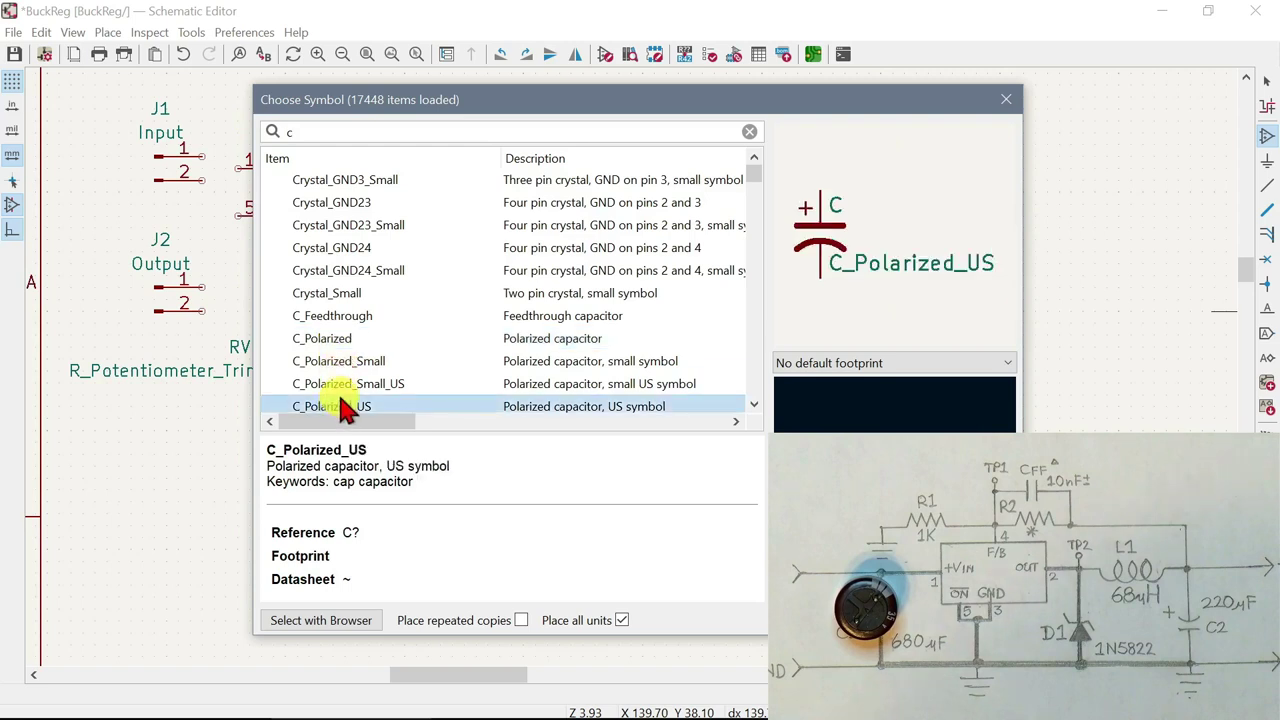
left_click(338, 340)
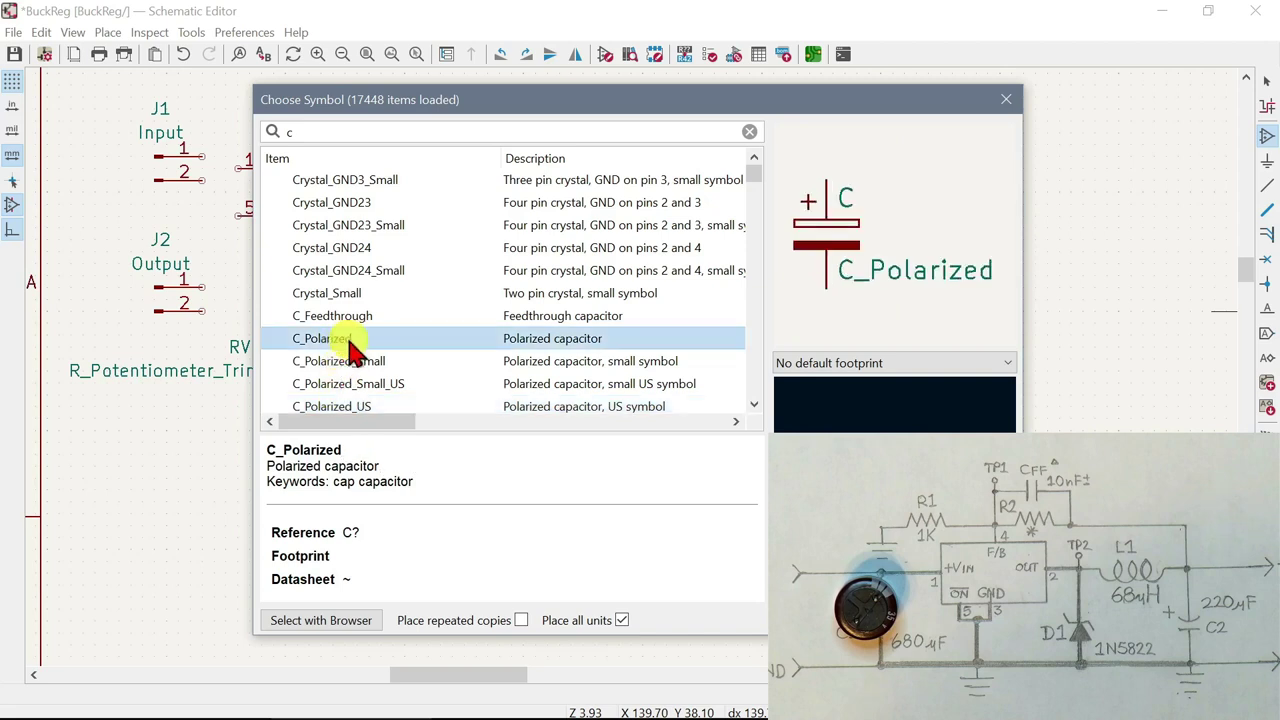
double_click(348, 345)
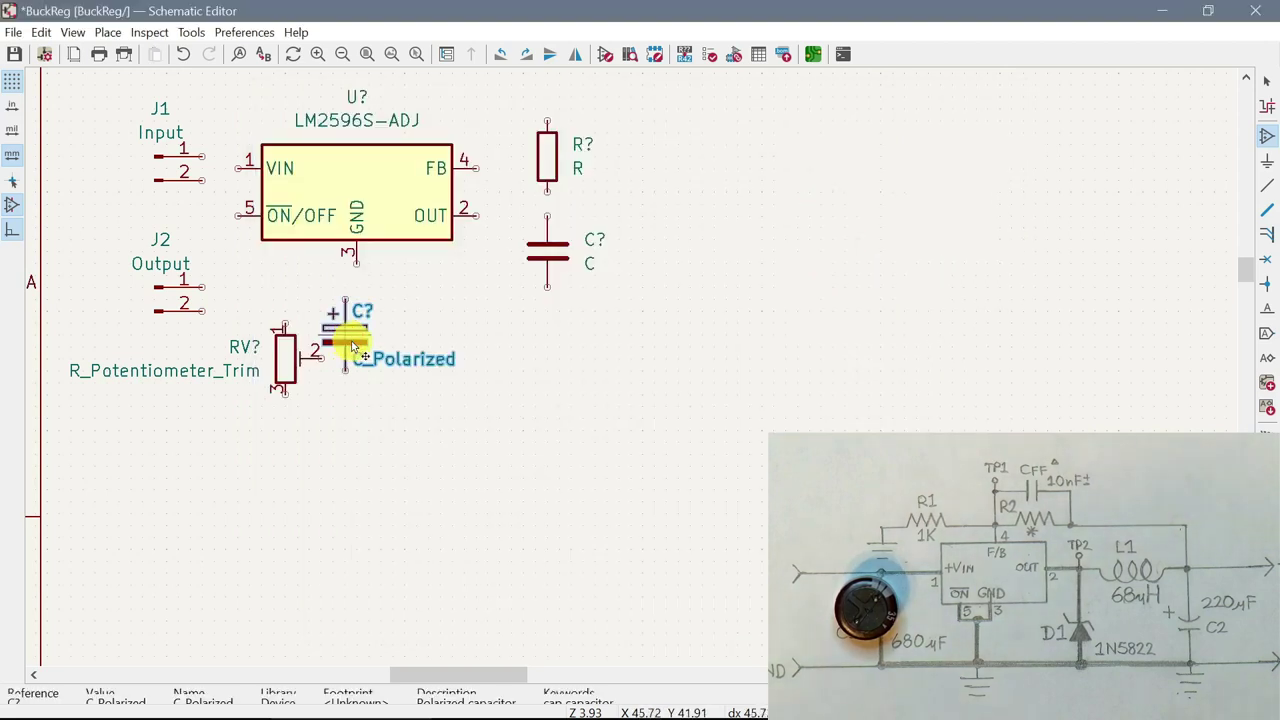
left_click(391, 345)
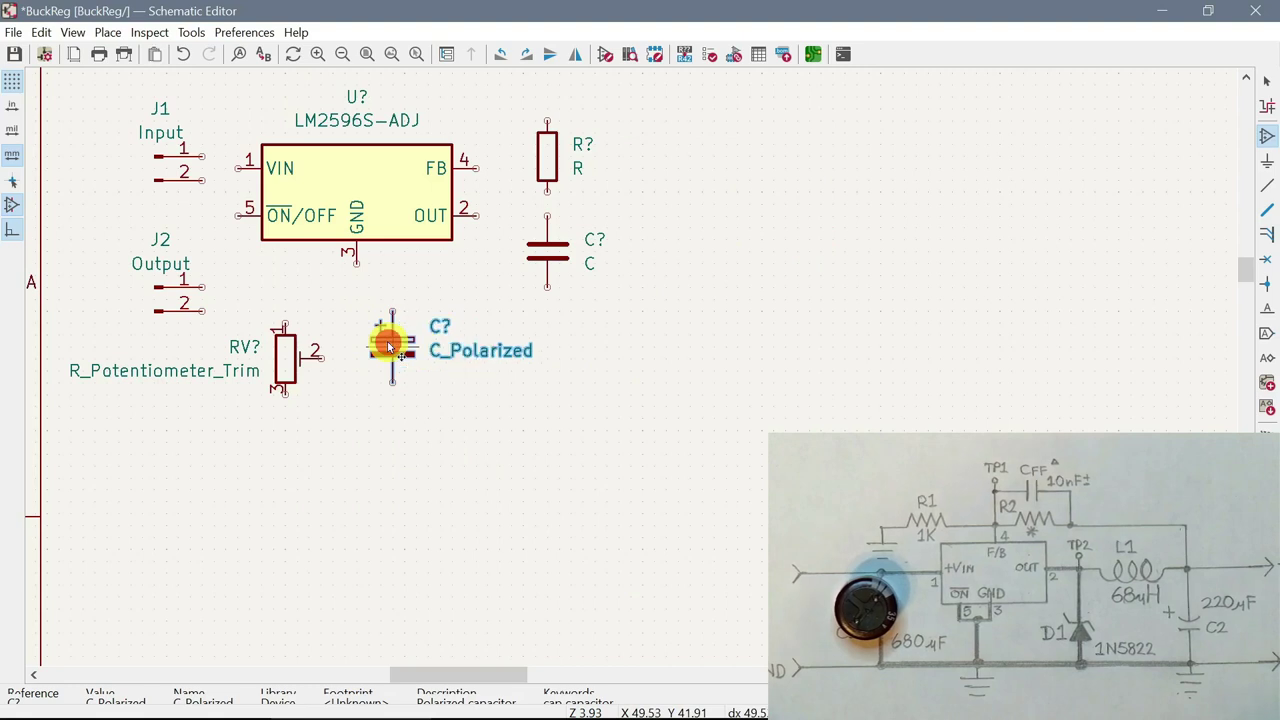
Open the footprint browser from the polarized capacitor's symbol properties, filter the libraries by "ca" and select Capacitor_THT
right_click(390, 346)
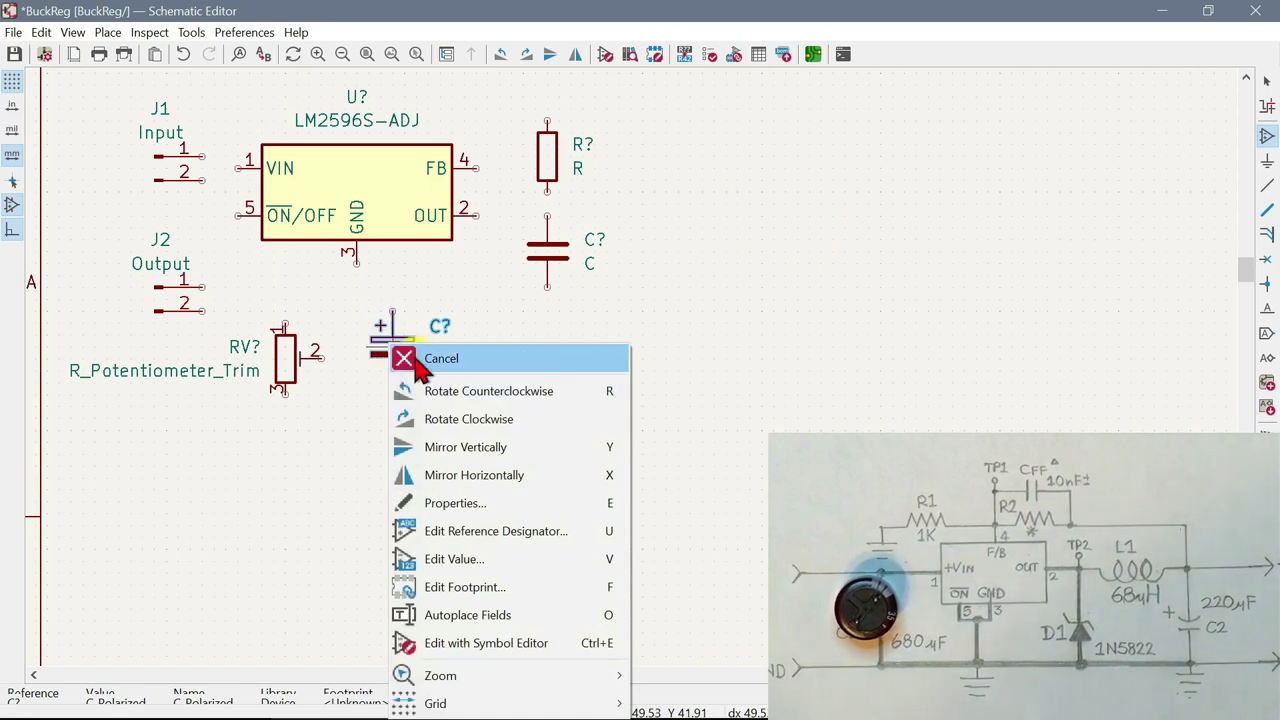
left_click(459, 504)
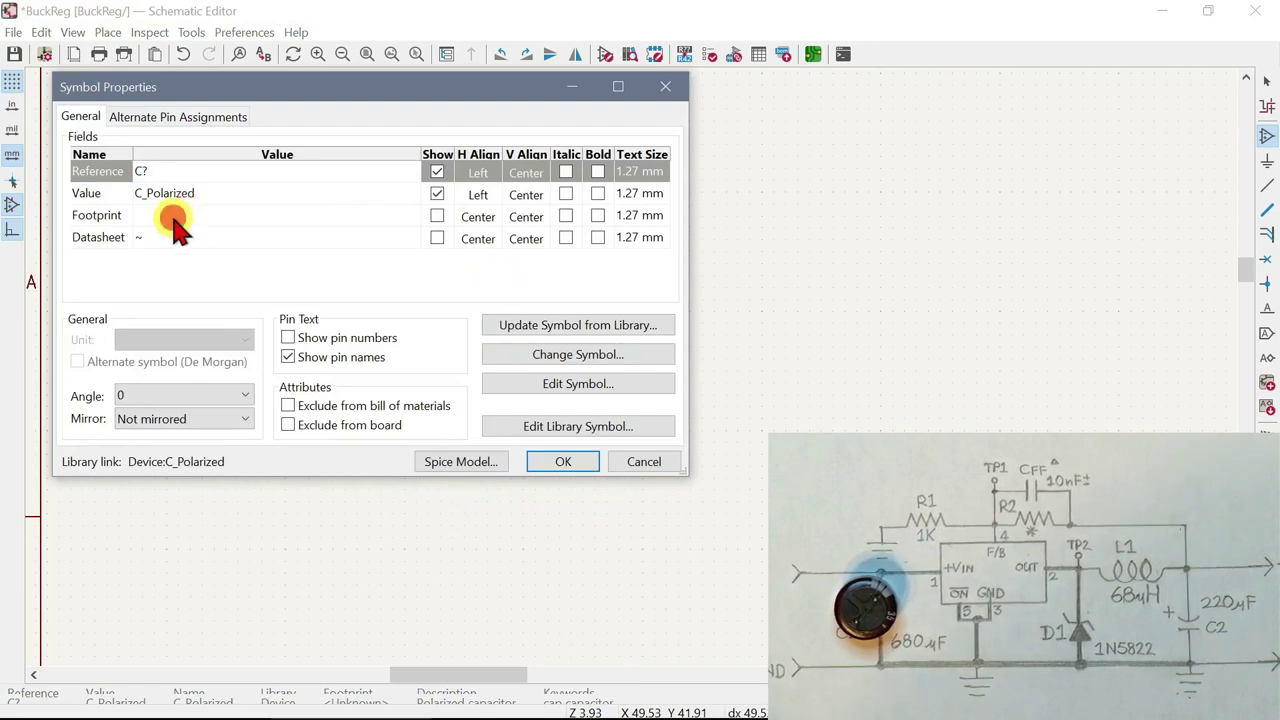
left_click(172, 218)
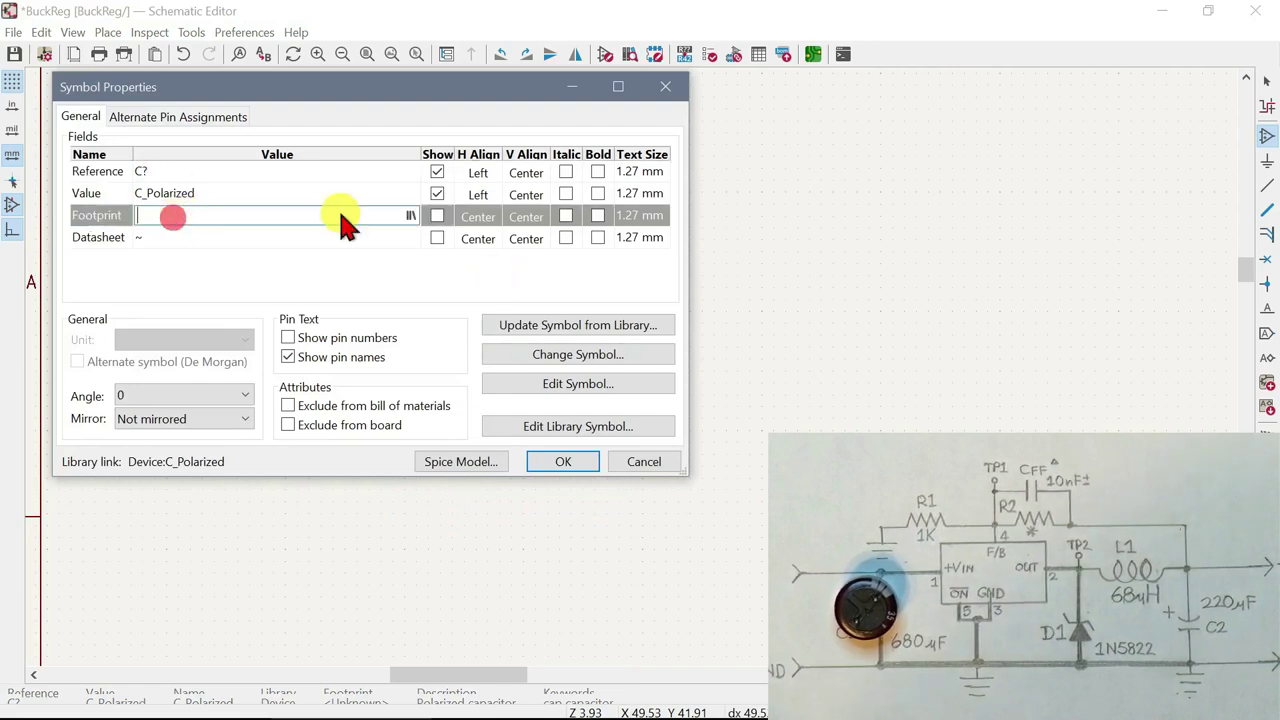
left_click(411, 216)
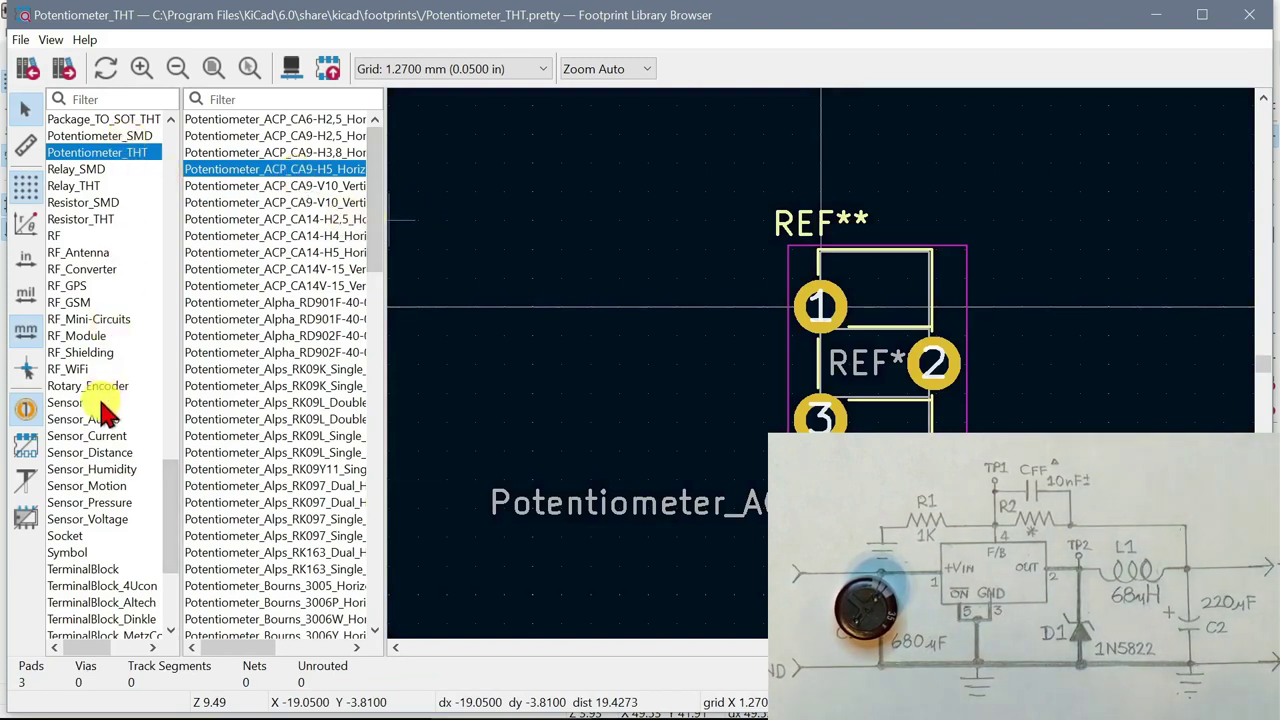
left_click(108, 97)
type("ca")
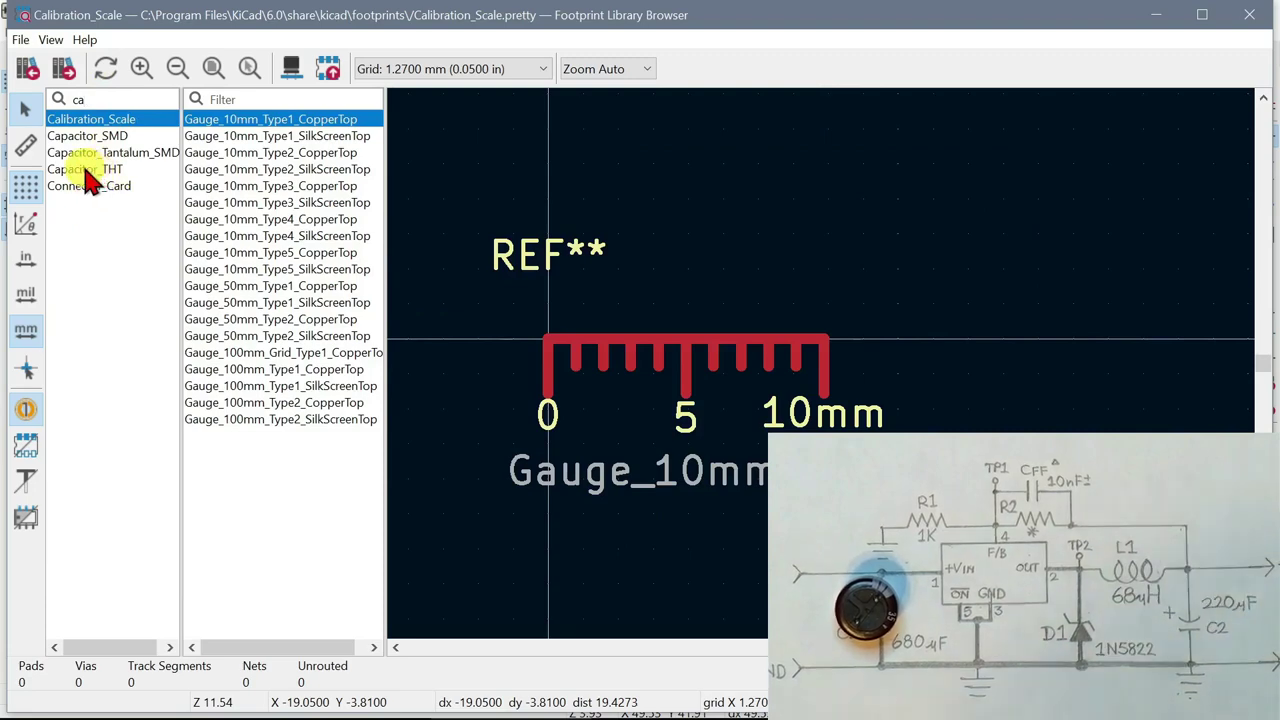
left_click(85, 169)
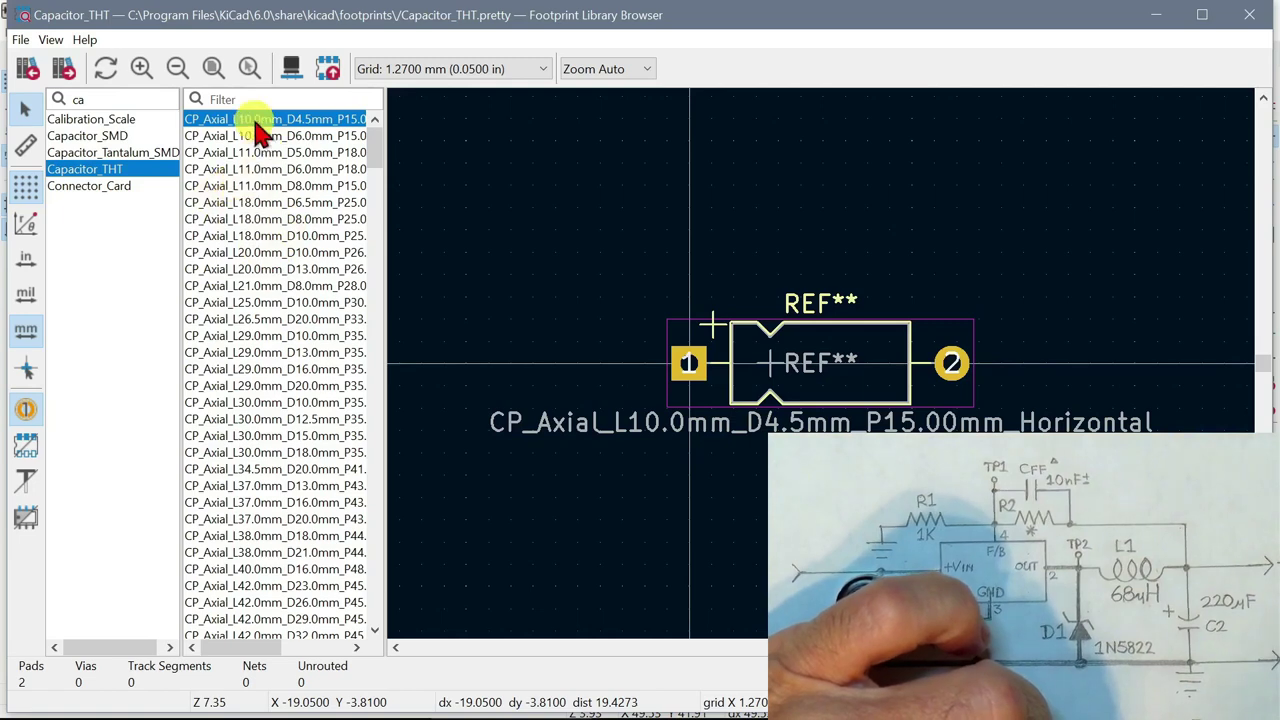
Look through the Capacitor_THT footprints for a radial capacitor, widen the footprint list and preview C_Radial_D16.0mm_H31.5mm_P7.50mm
scroll(246, 380, "down", 10)
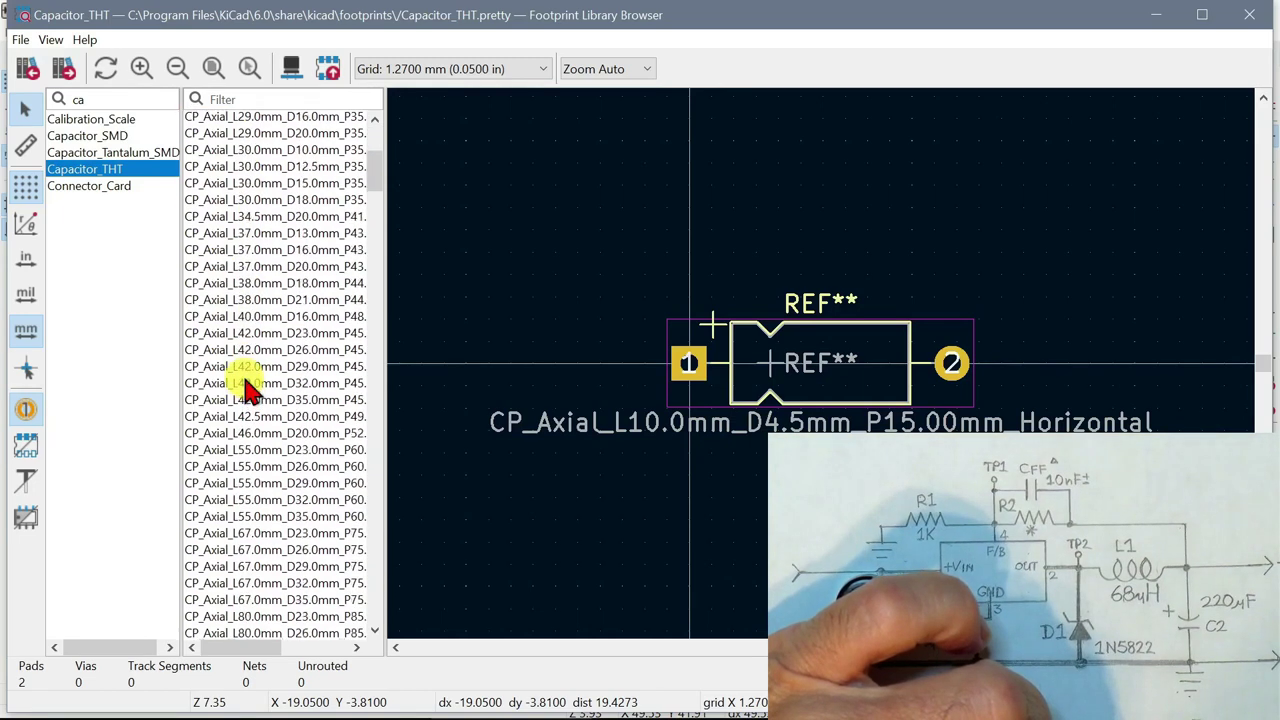
scroll(246, 386, "down", 6)
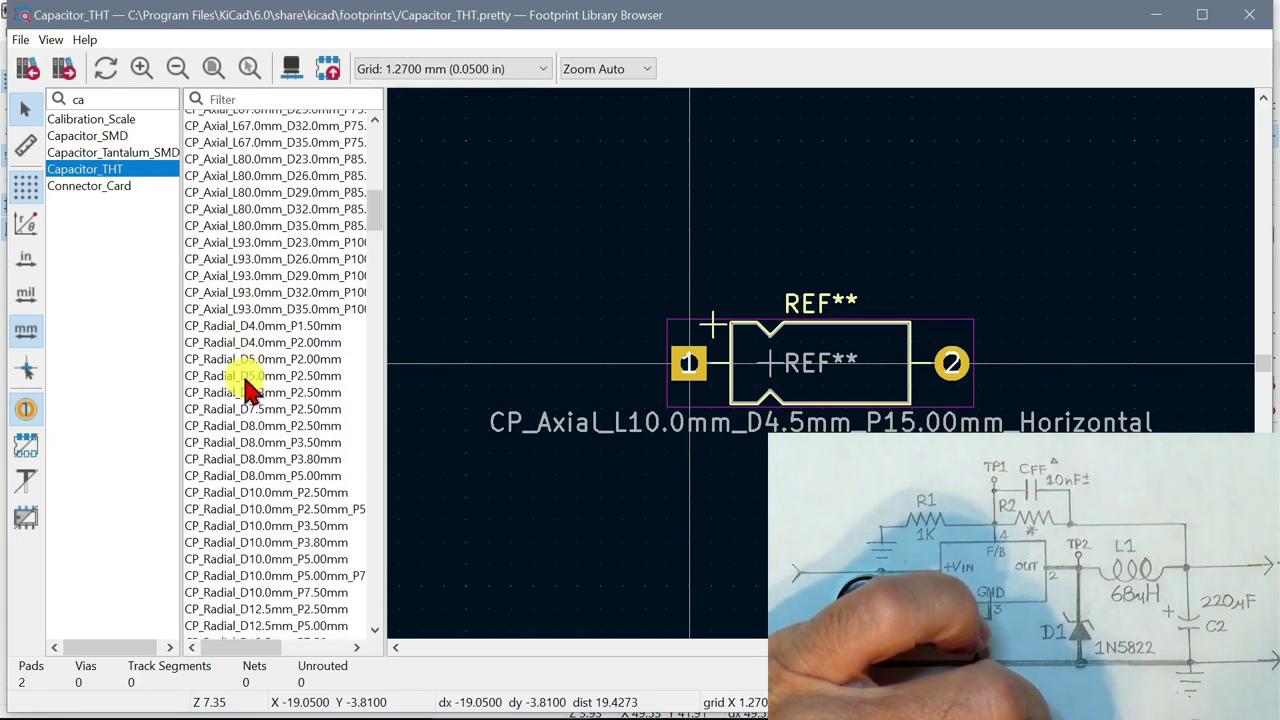
scroll(246, 386, "down", 3)
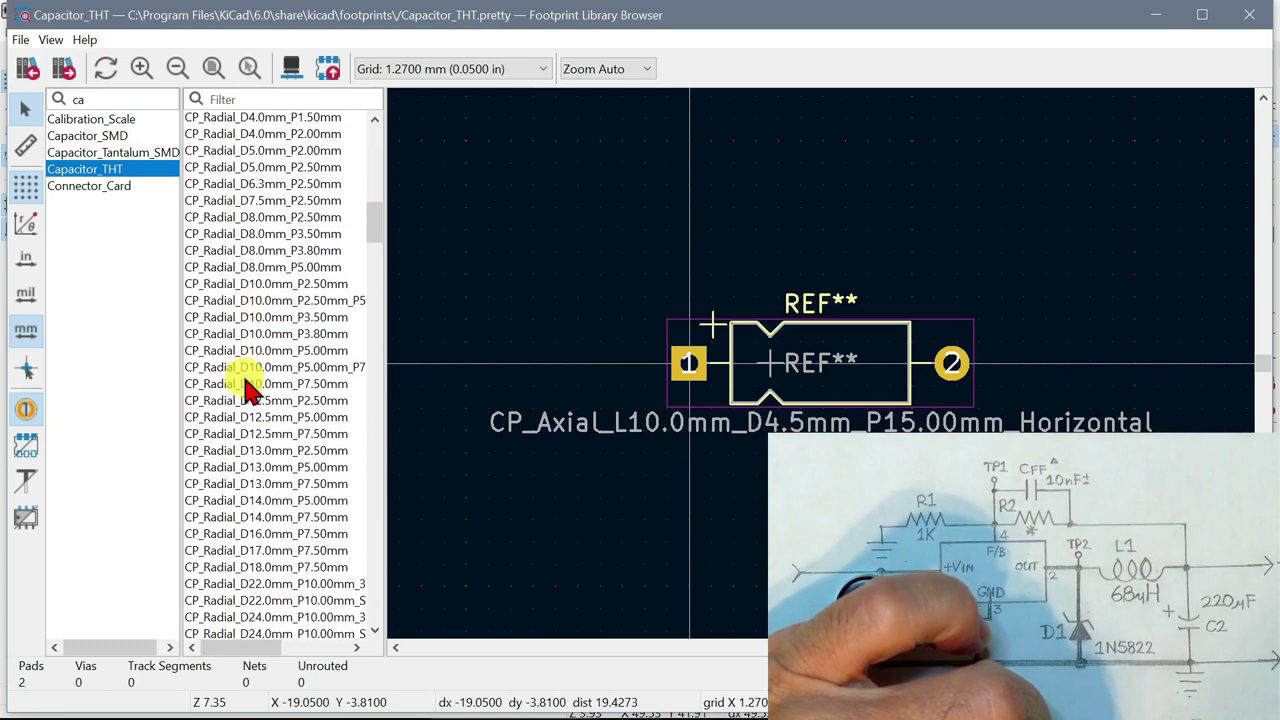
scroll(246, 386, "down", 1)
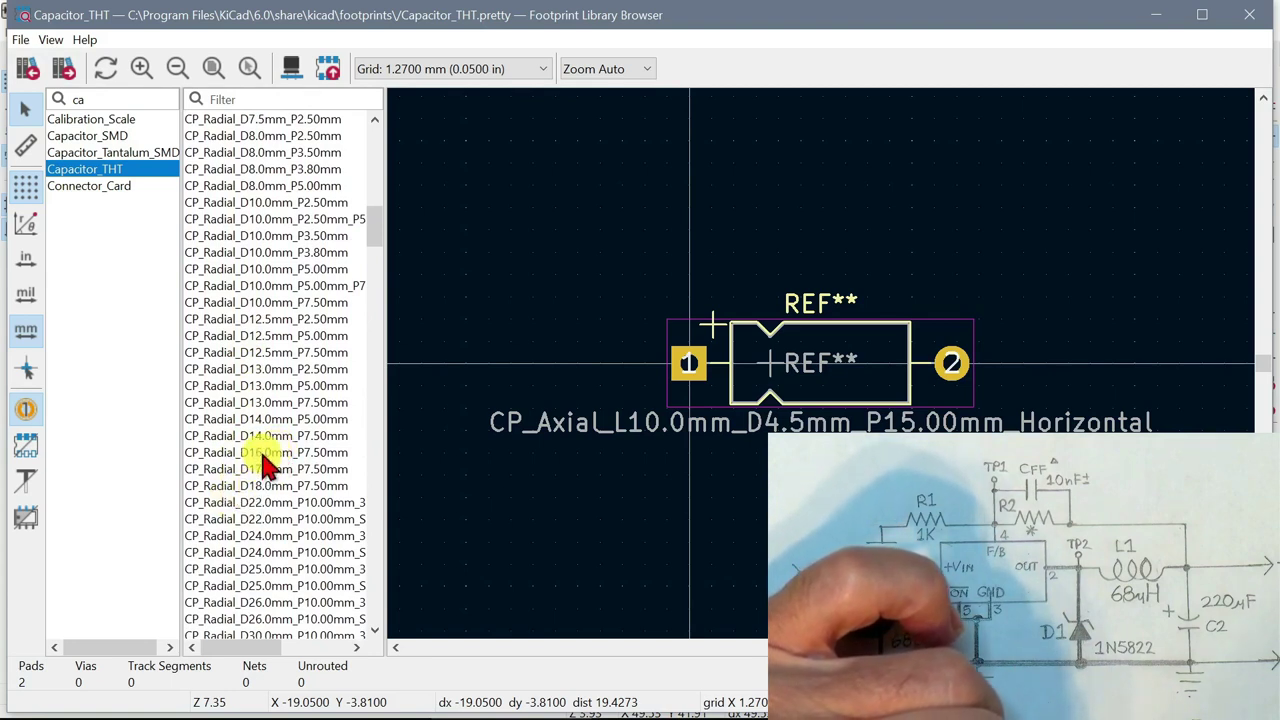
scroll(265, 460, "down", 5)
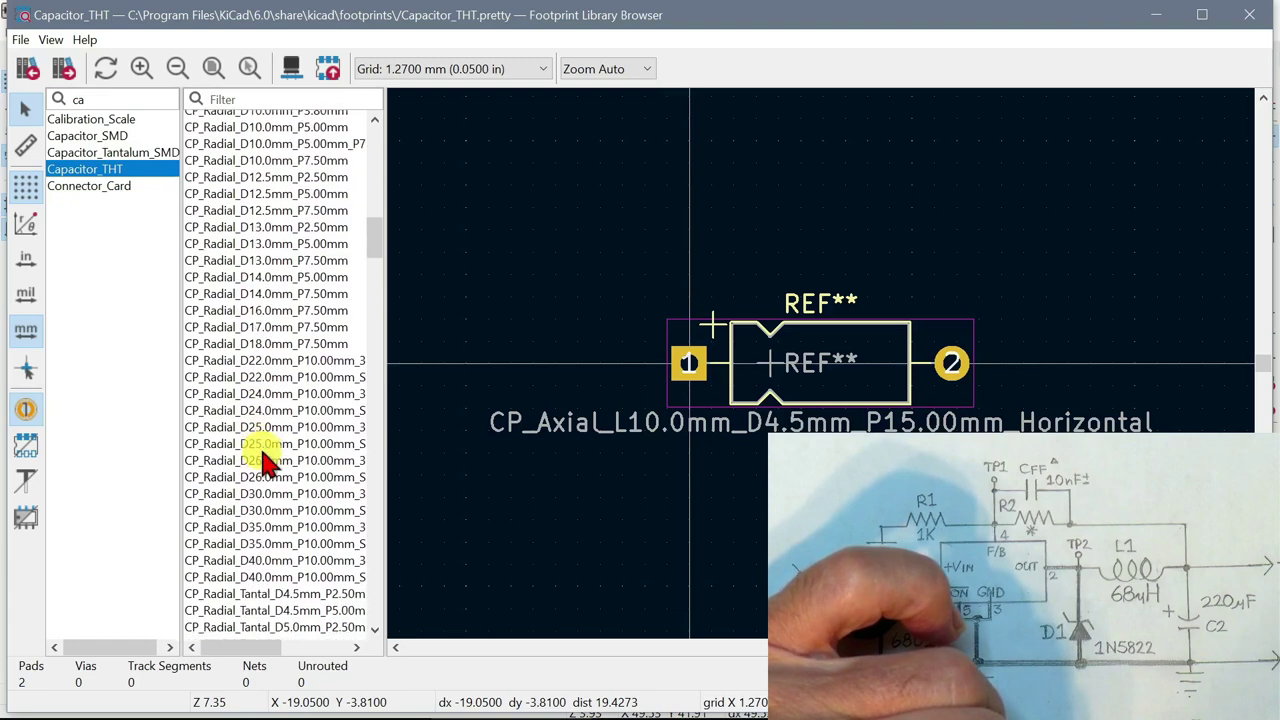
scroll(265, 460, "down", 3)
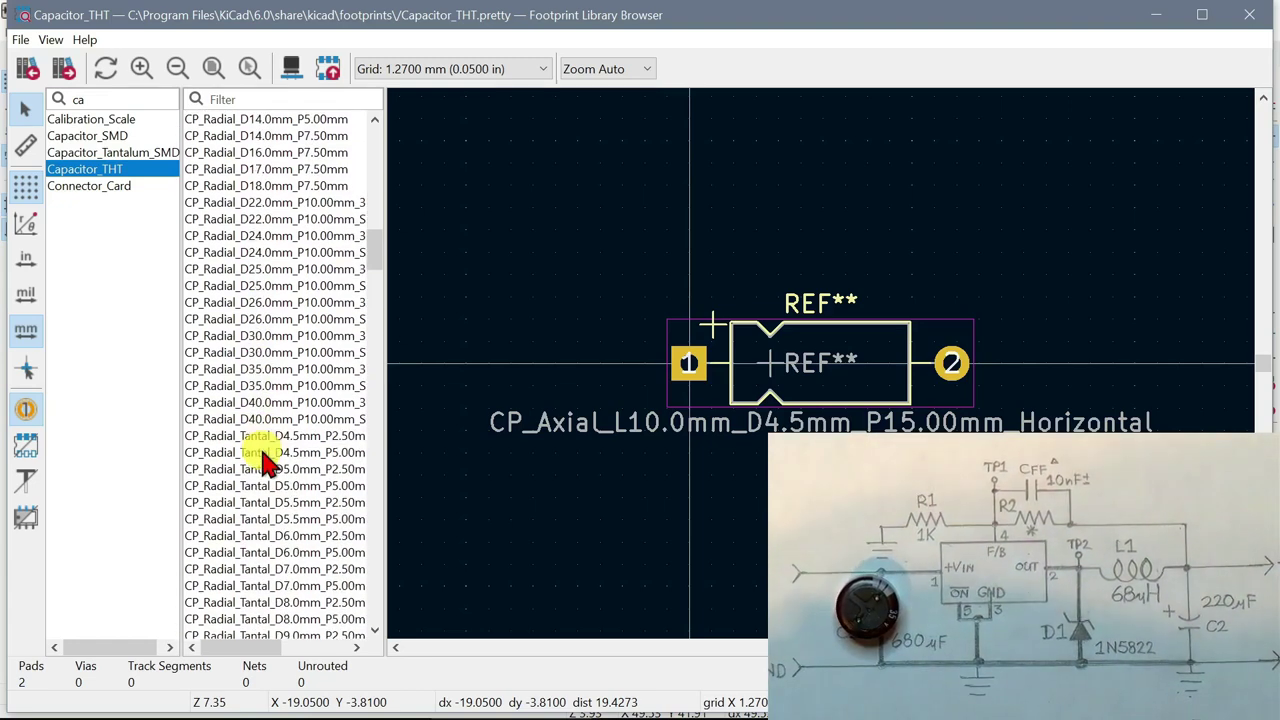
scroll(265, 460, "down", 3)
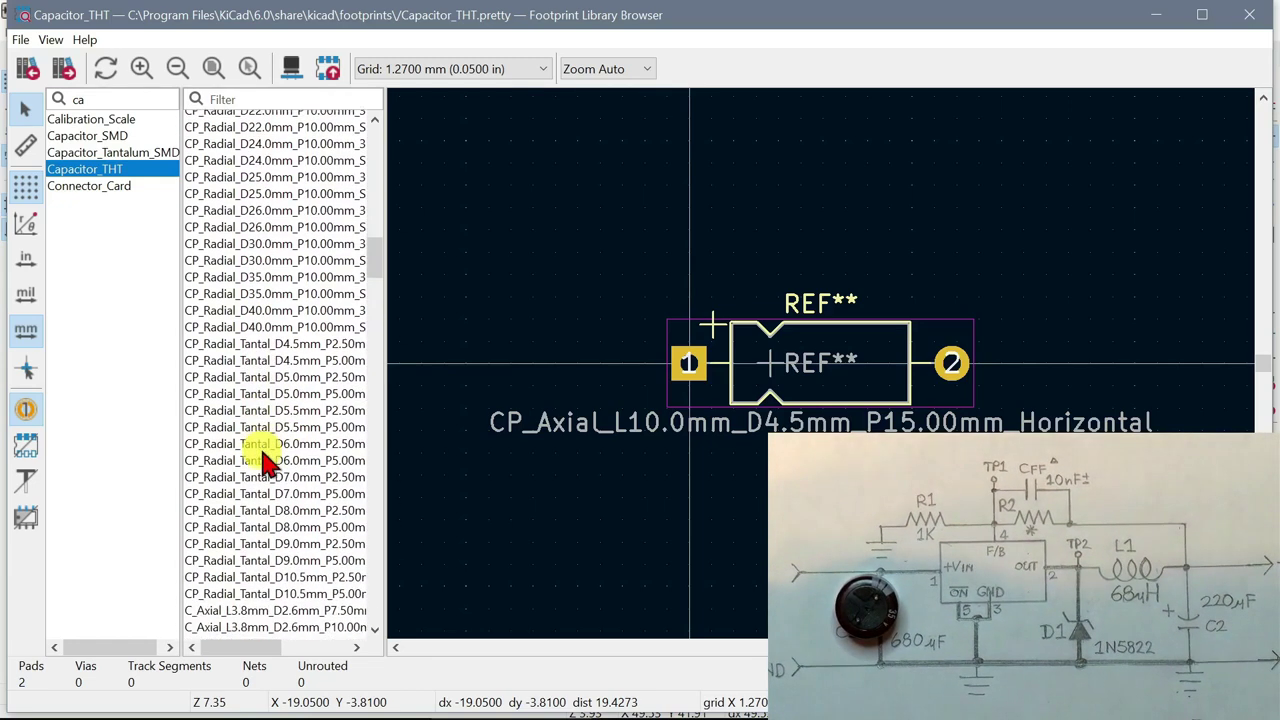
scroll(265, 460, "down", 4)
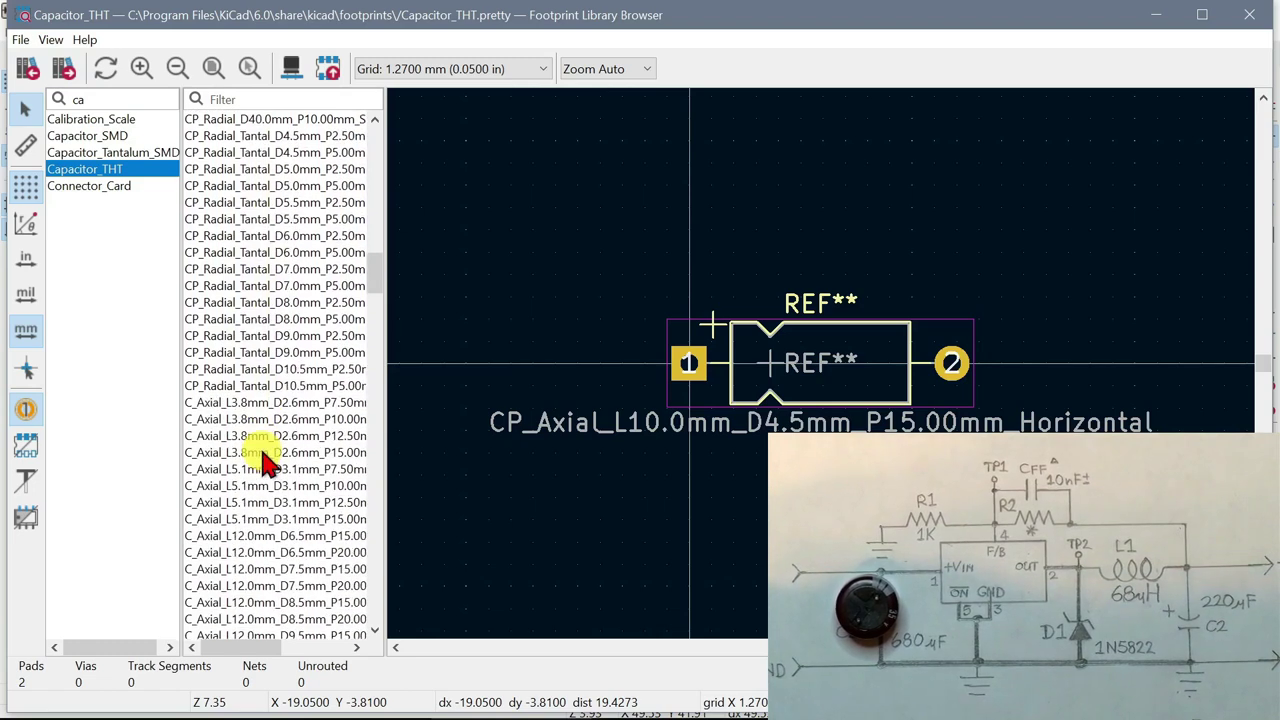
scroll(265, 460, "down", 12)
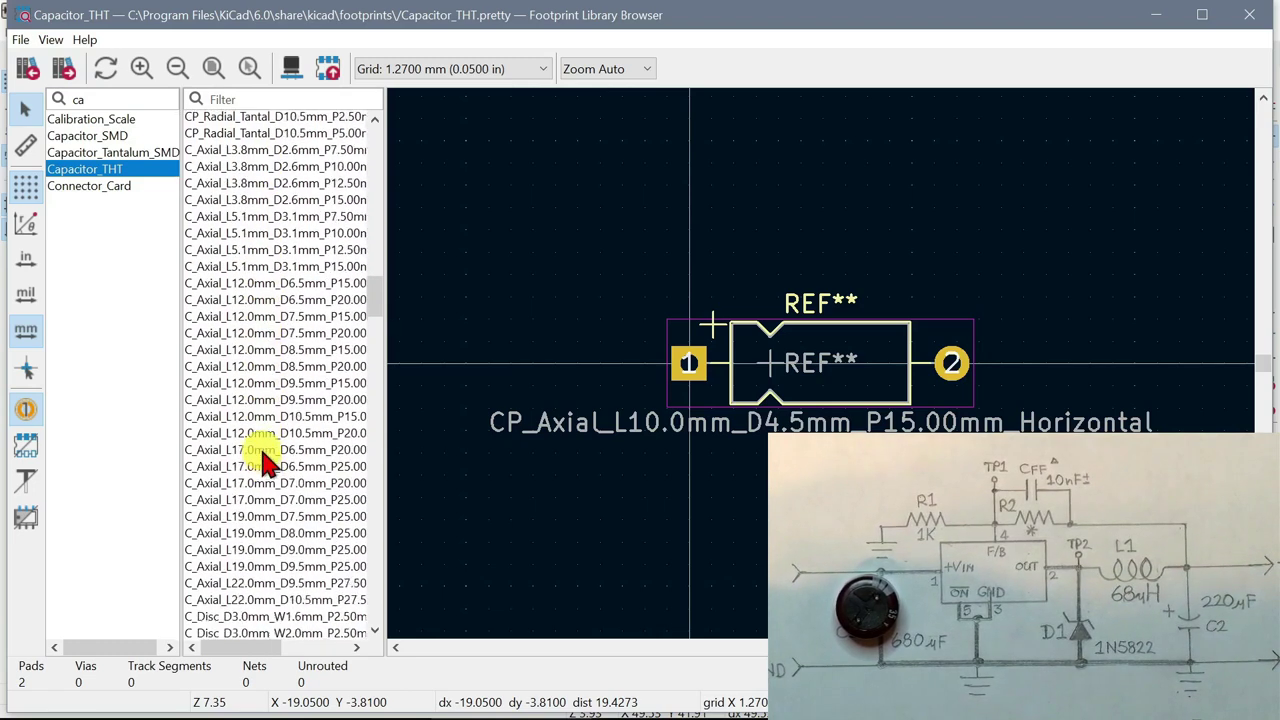
scroll(265, 460, "down", 11)
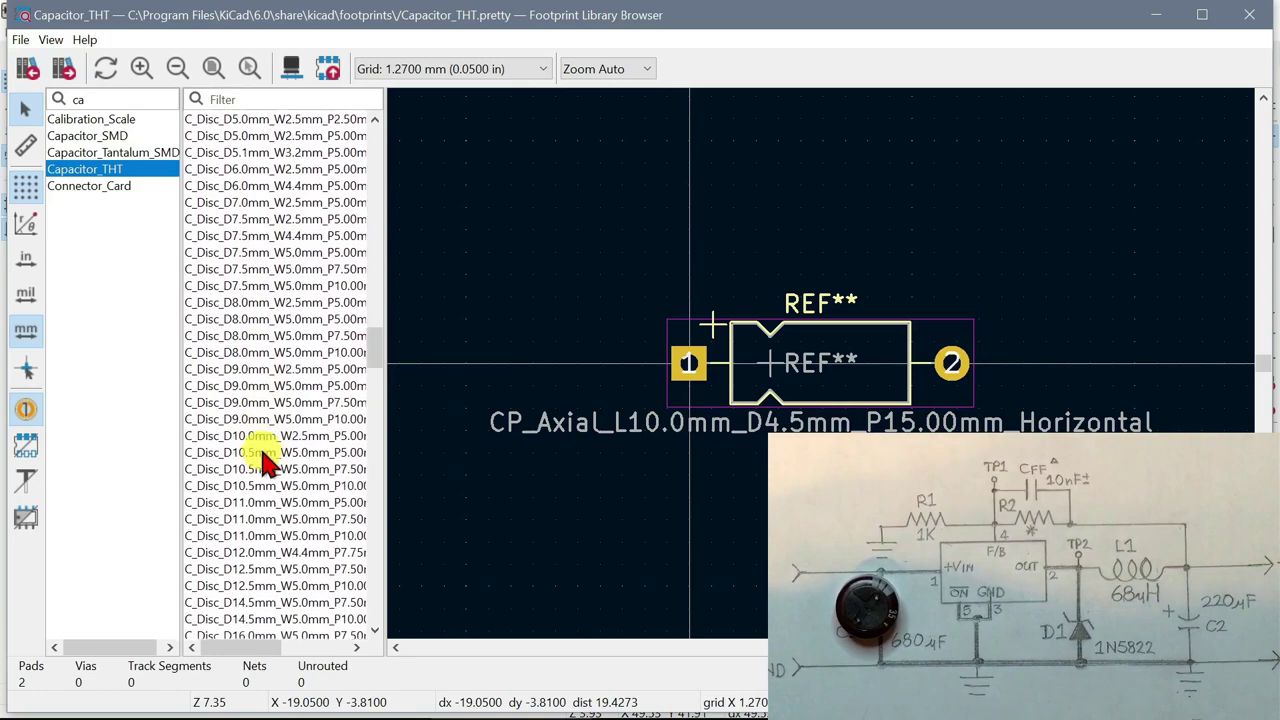
scroll(265, 460, "down", 2)
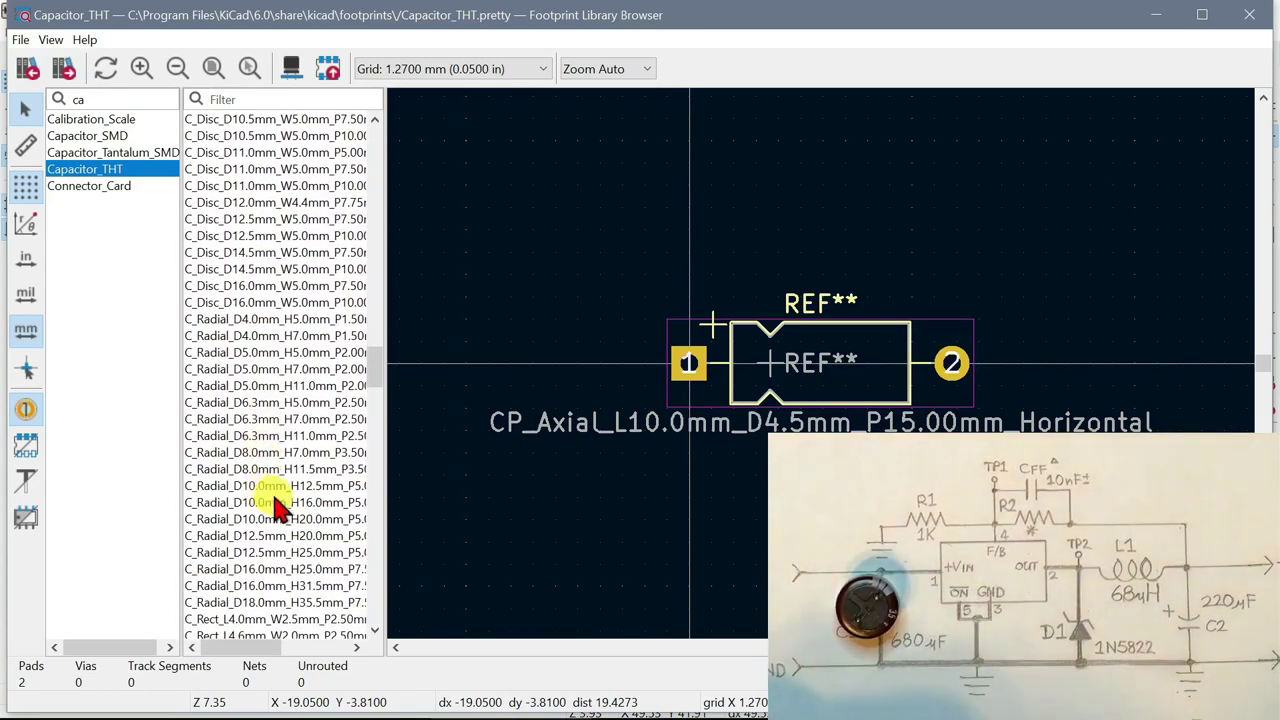
scroll(275, 550, "down", 1)
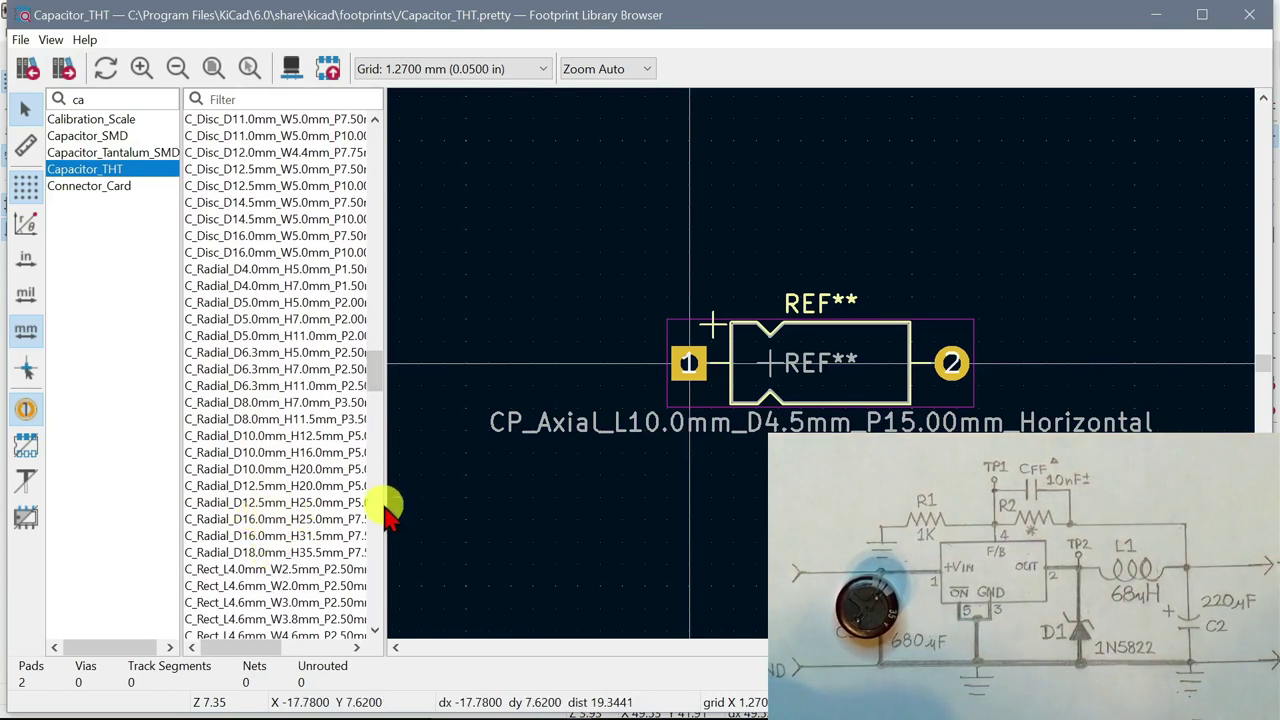
left_click_drag(385, 510, 562, 534)
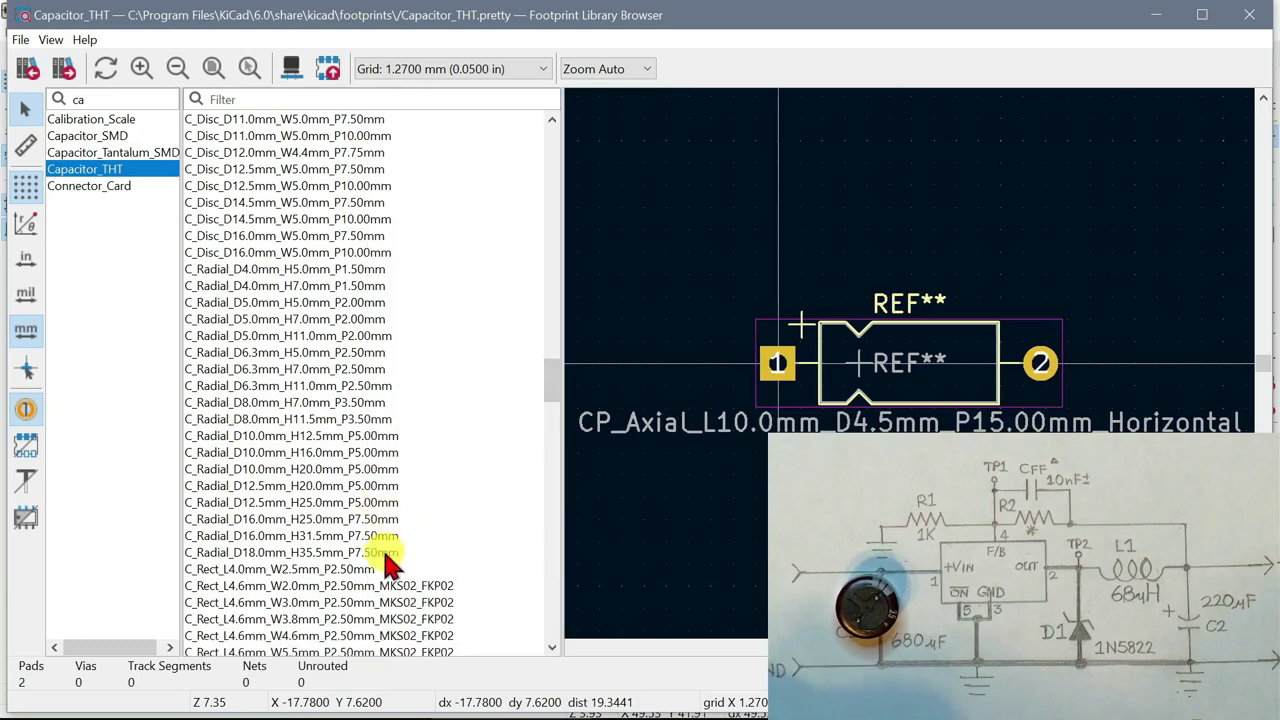
left_click(326, 537)
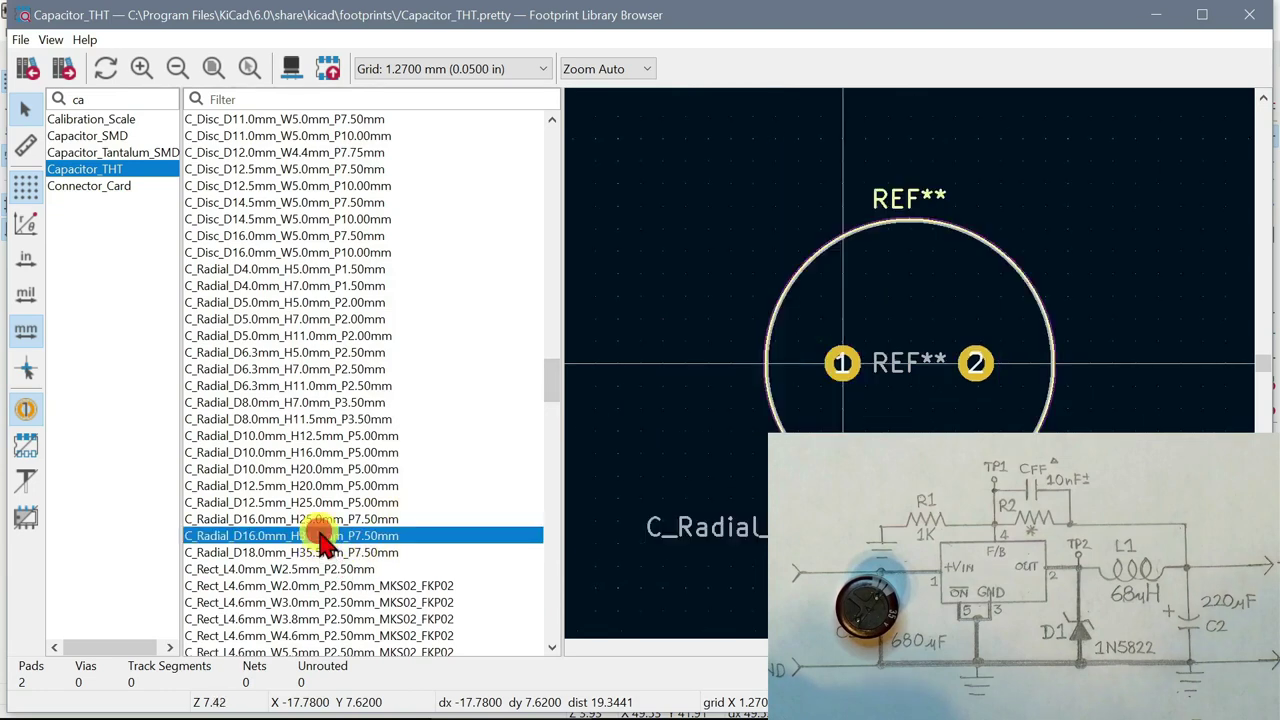
Assign the polarized radial footprint CP_Radial_D16.0mm_P7.50mm from Capacitor_THT to the polarized capacitor and accept its symbol properties
scroll(337, 516, "up", 5)
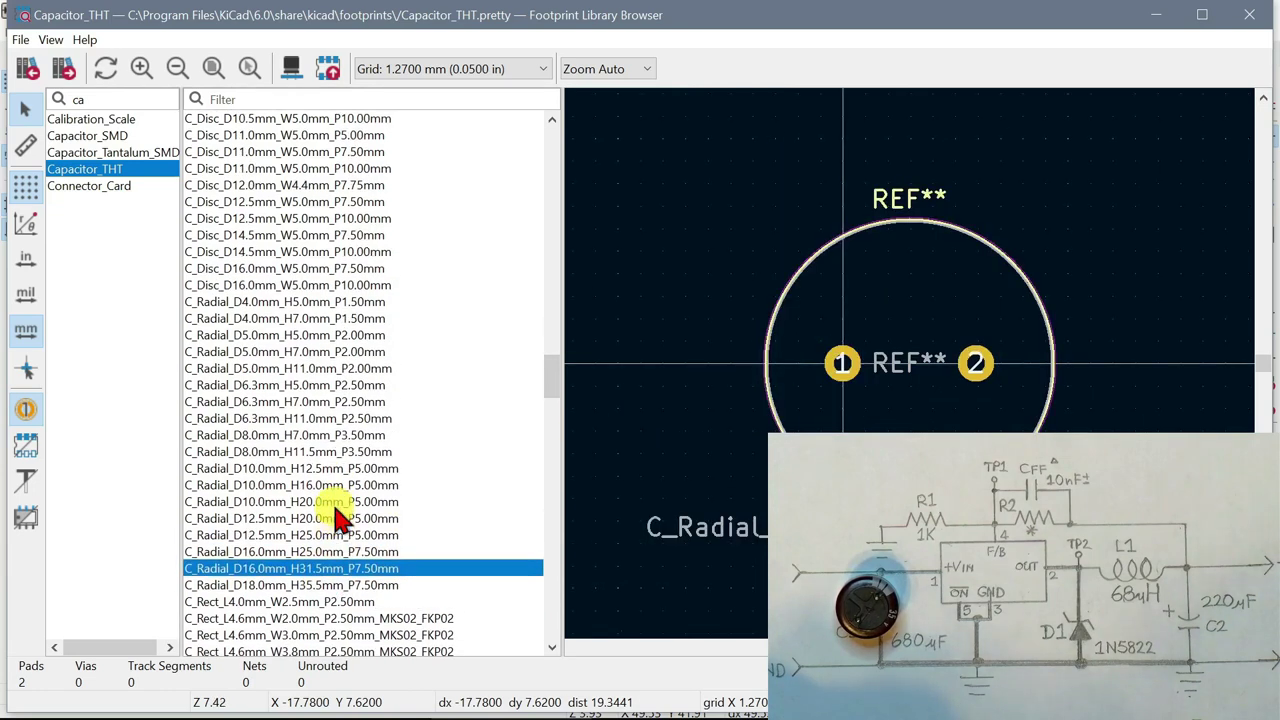
scroll(337, 516, "up", 12)
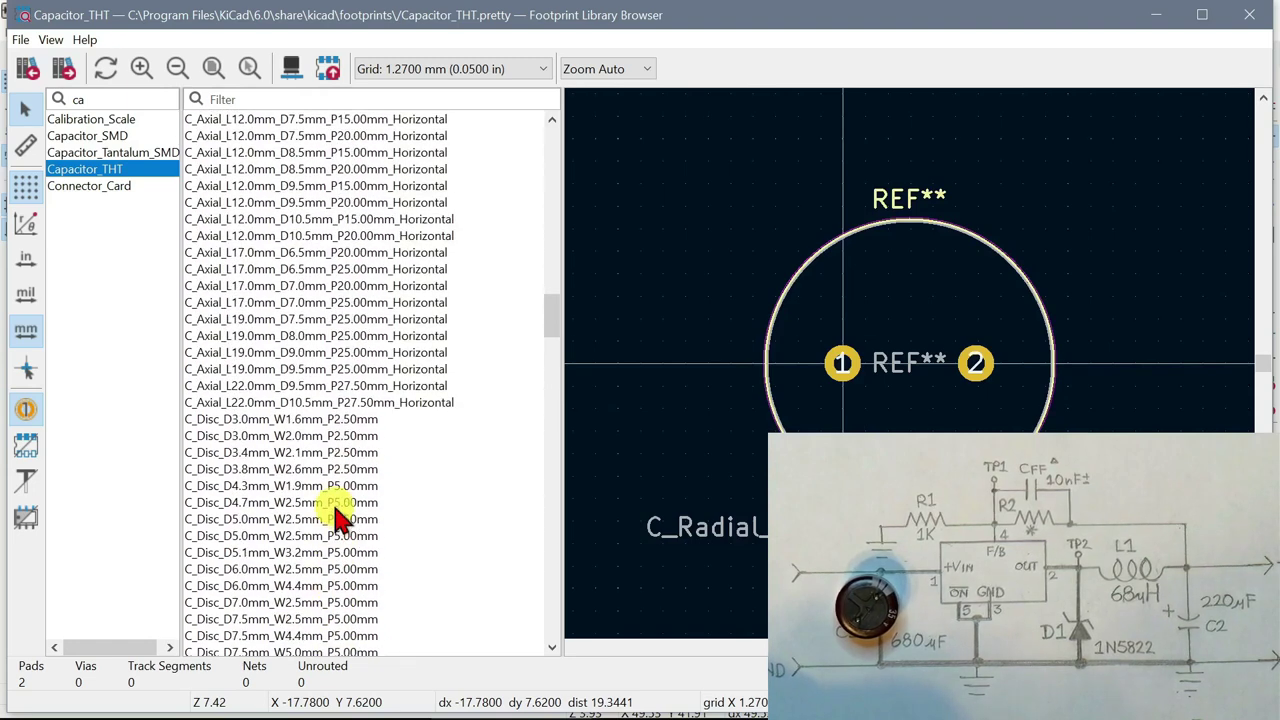
scroll(337, 516, "up", 5)
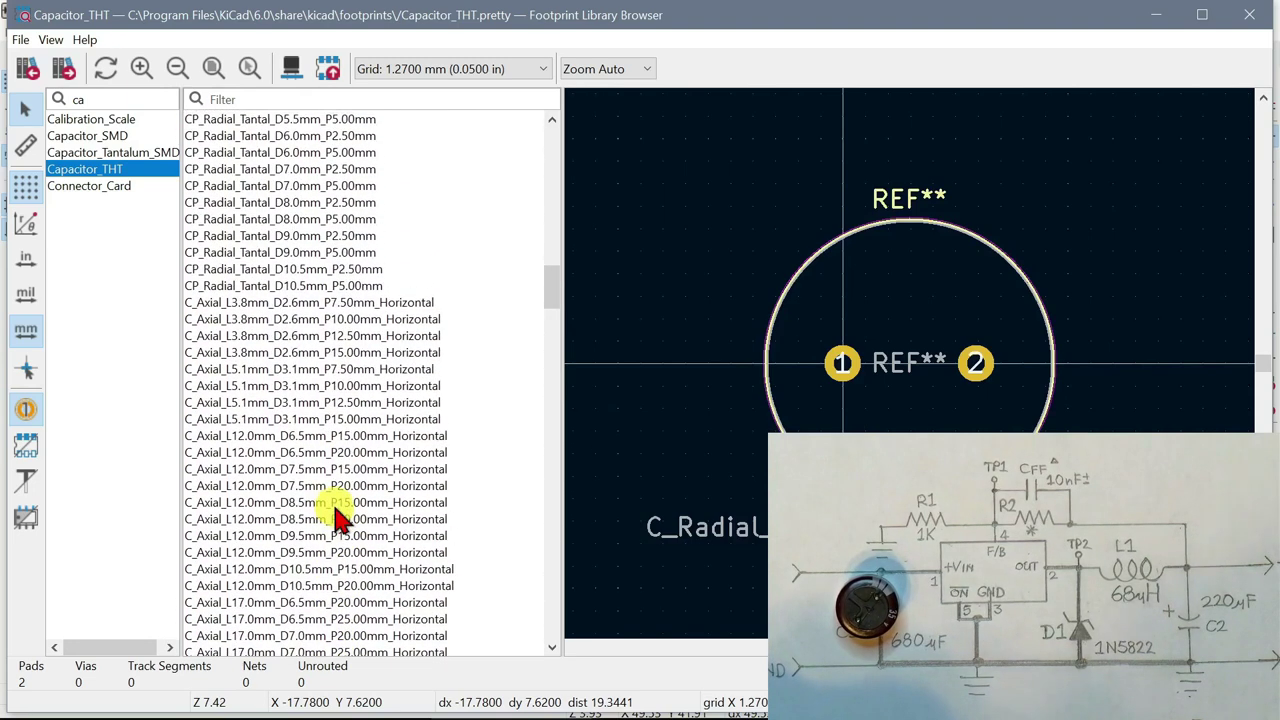
scroll(337, 516, "up", 1)
scroll(337, 516, "up", 1)
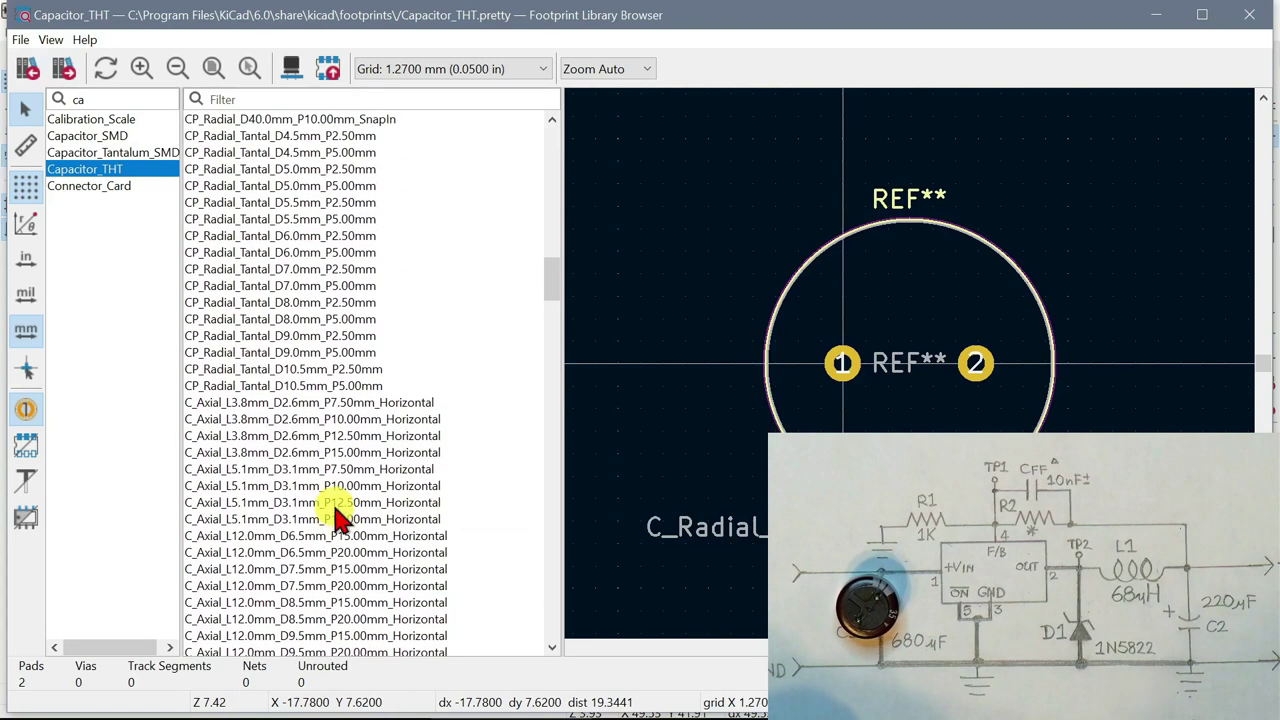
scroll(337, 516, "up", 6)
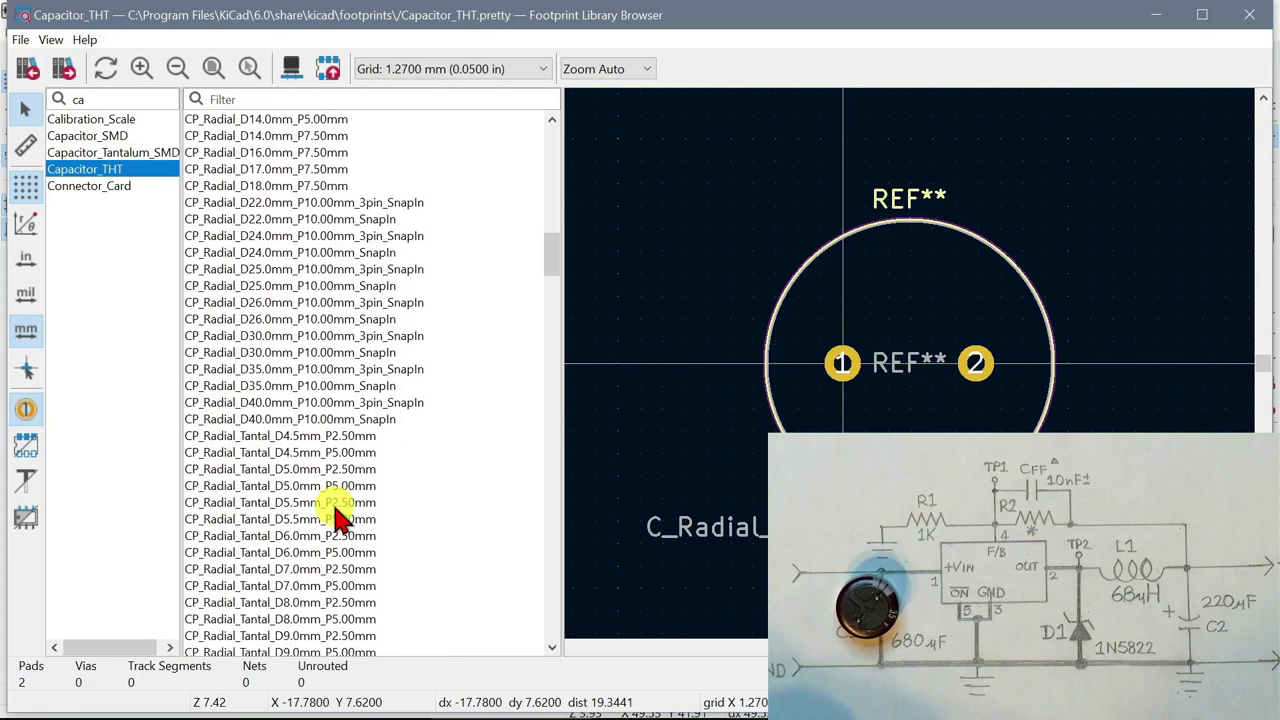
scroll(337, 516, "up", 4)
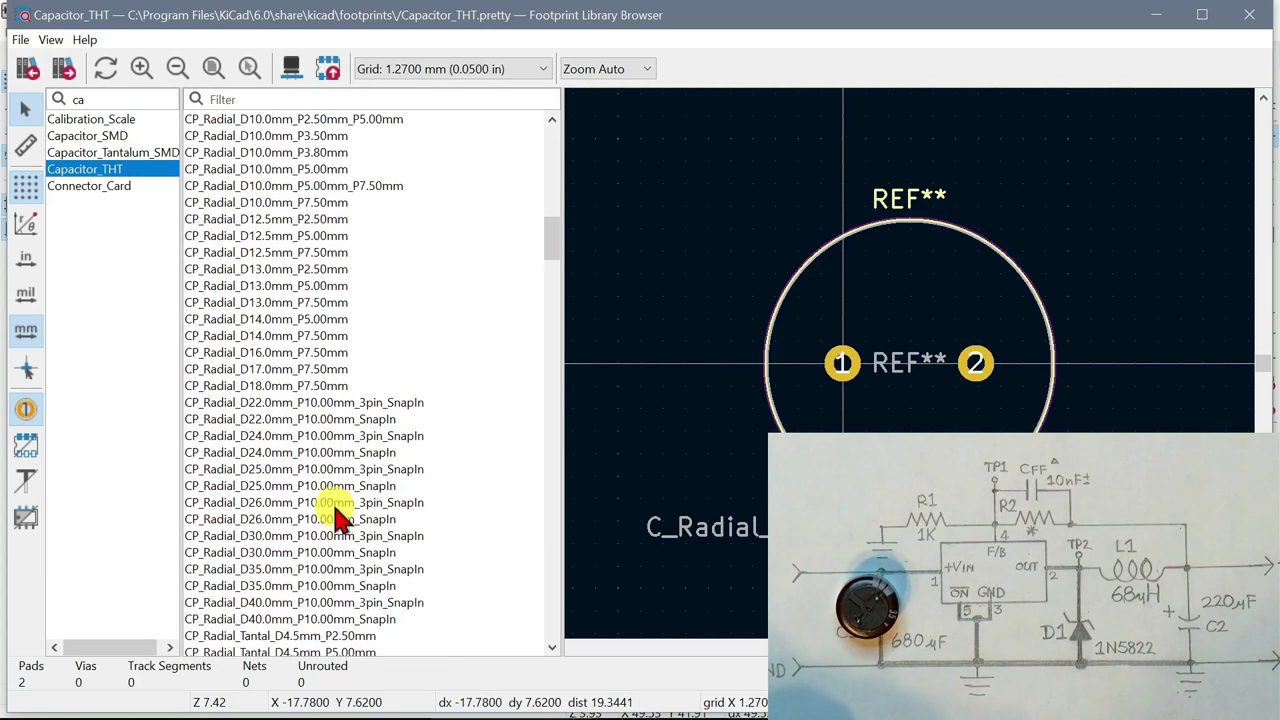
scroll(337, 516, "up", 4)
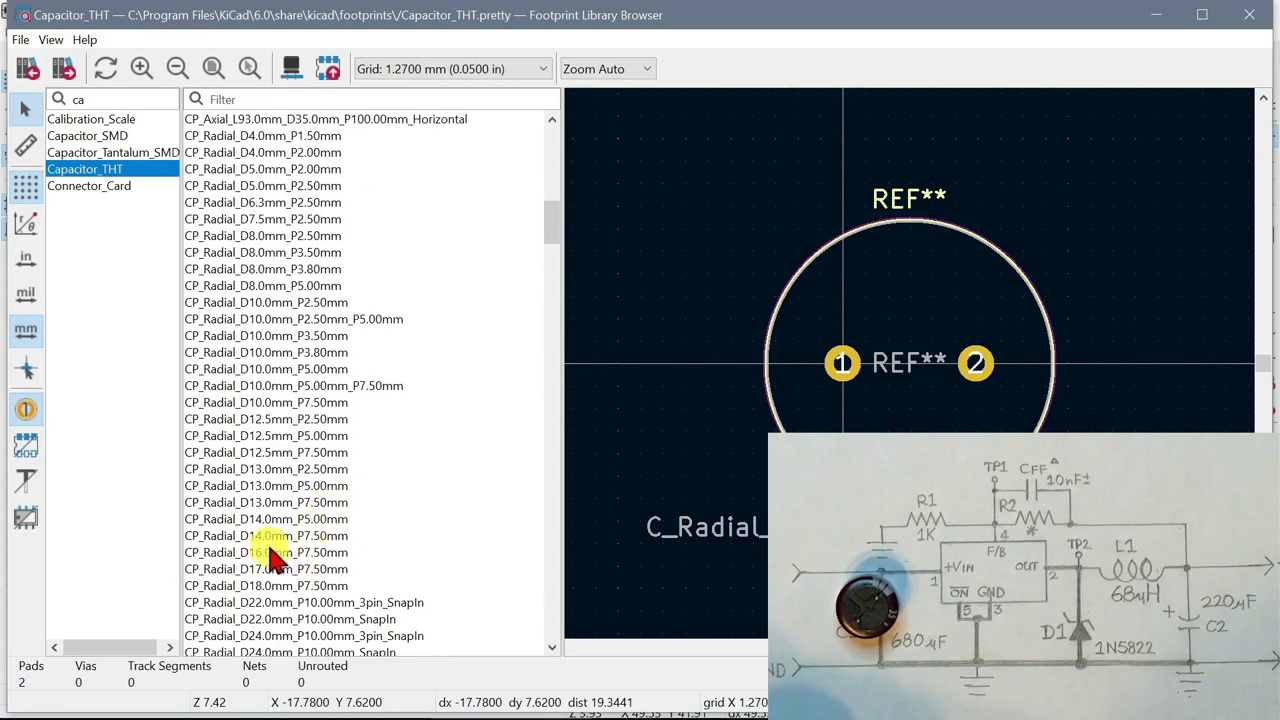
left_click(271, 553)
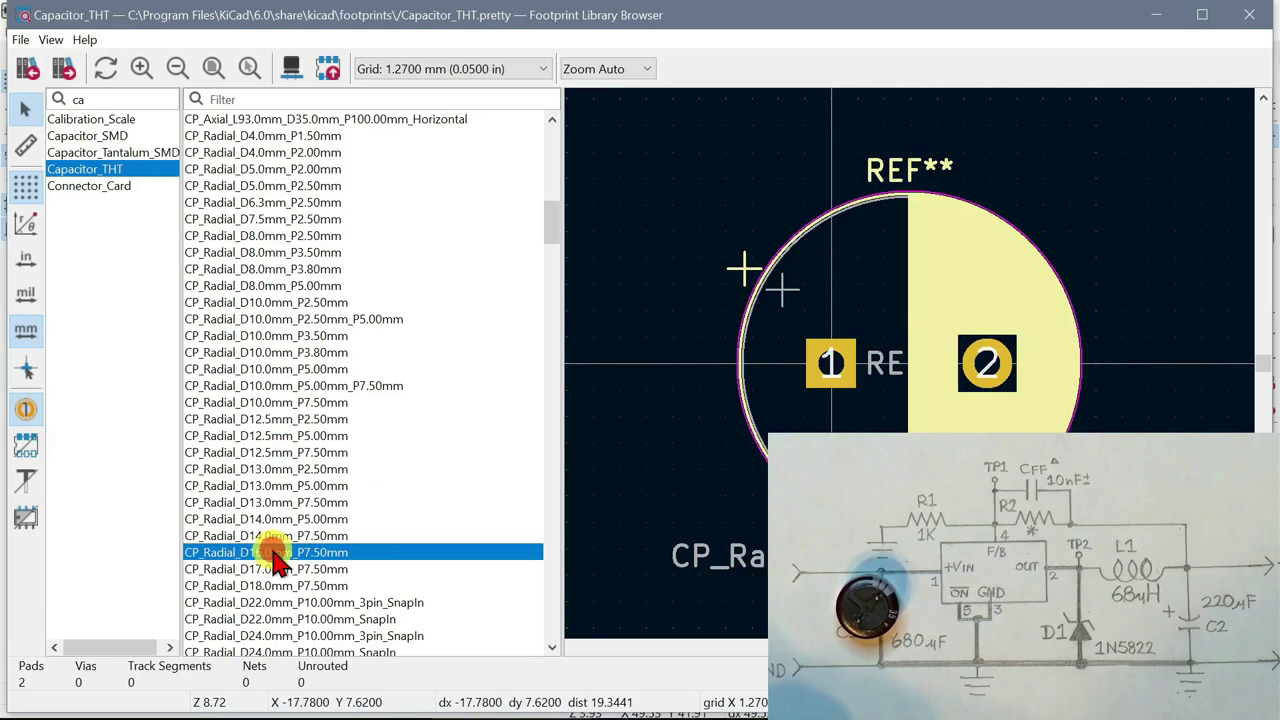
double_click(275, 556)
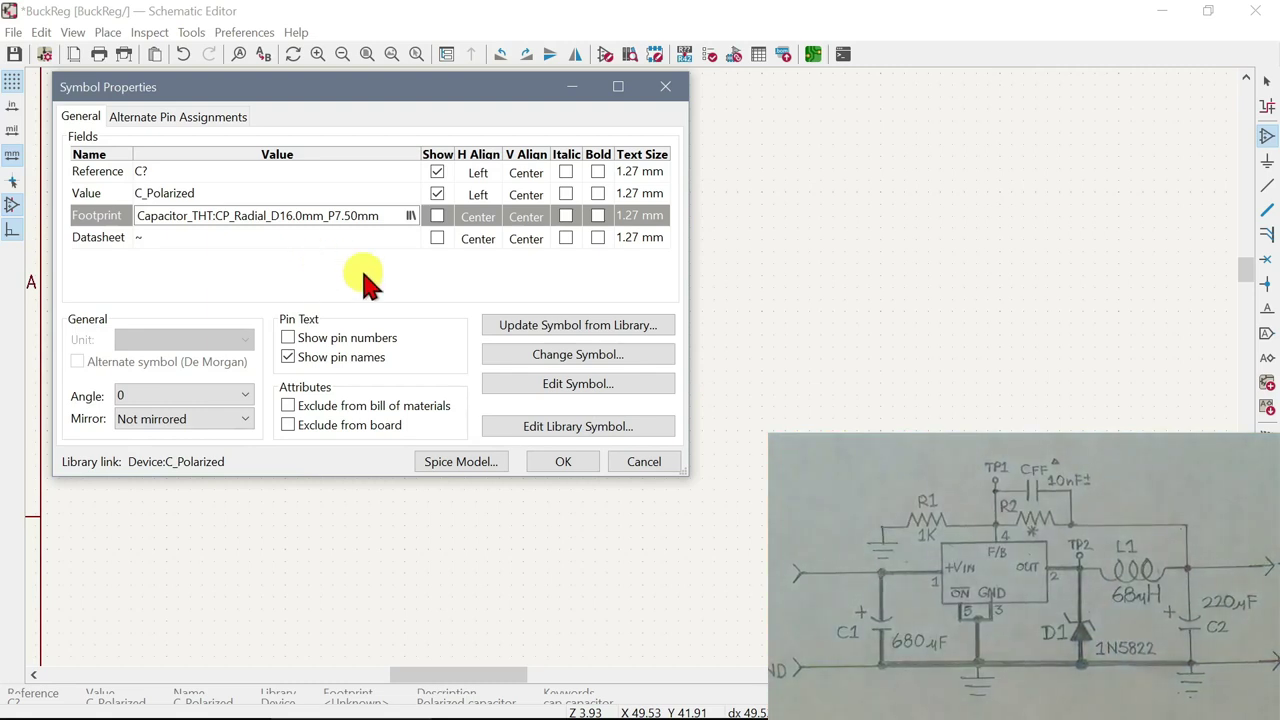
left_click(550, 463)
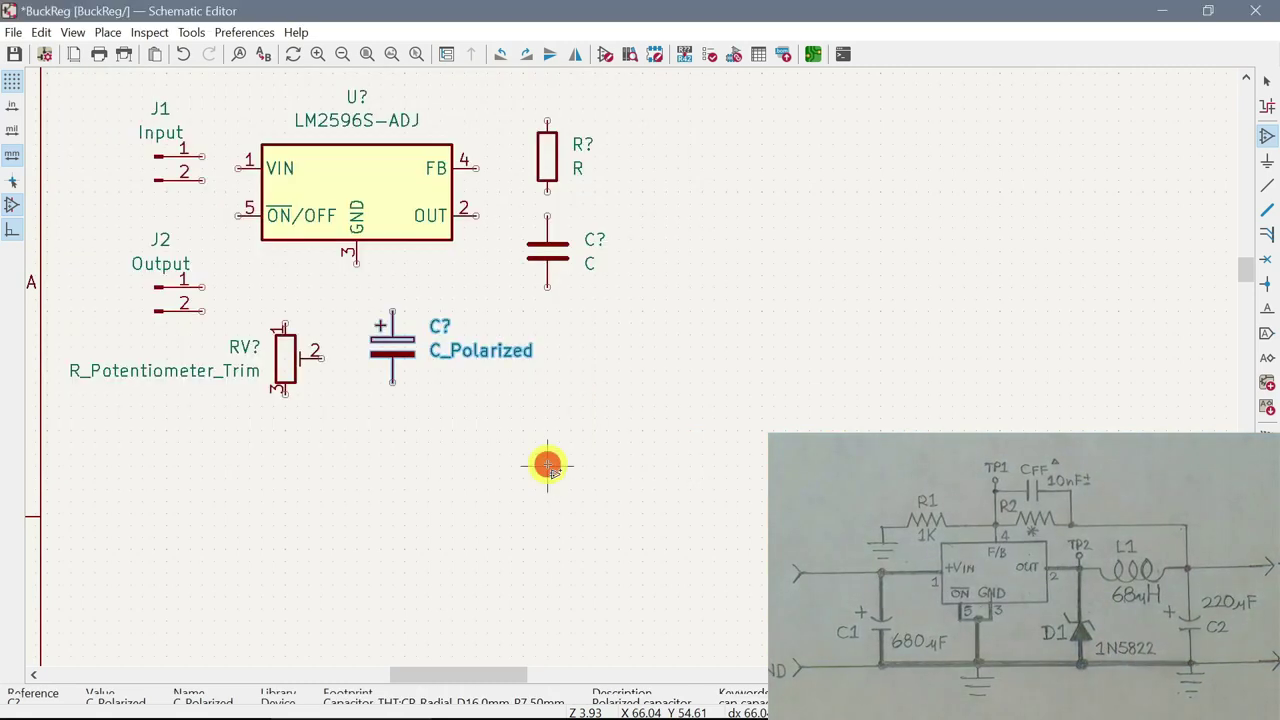
Set the polarized capacitor's reference to C1 and its value to 560 uF
key("u")
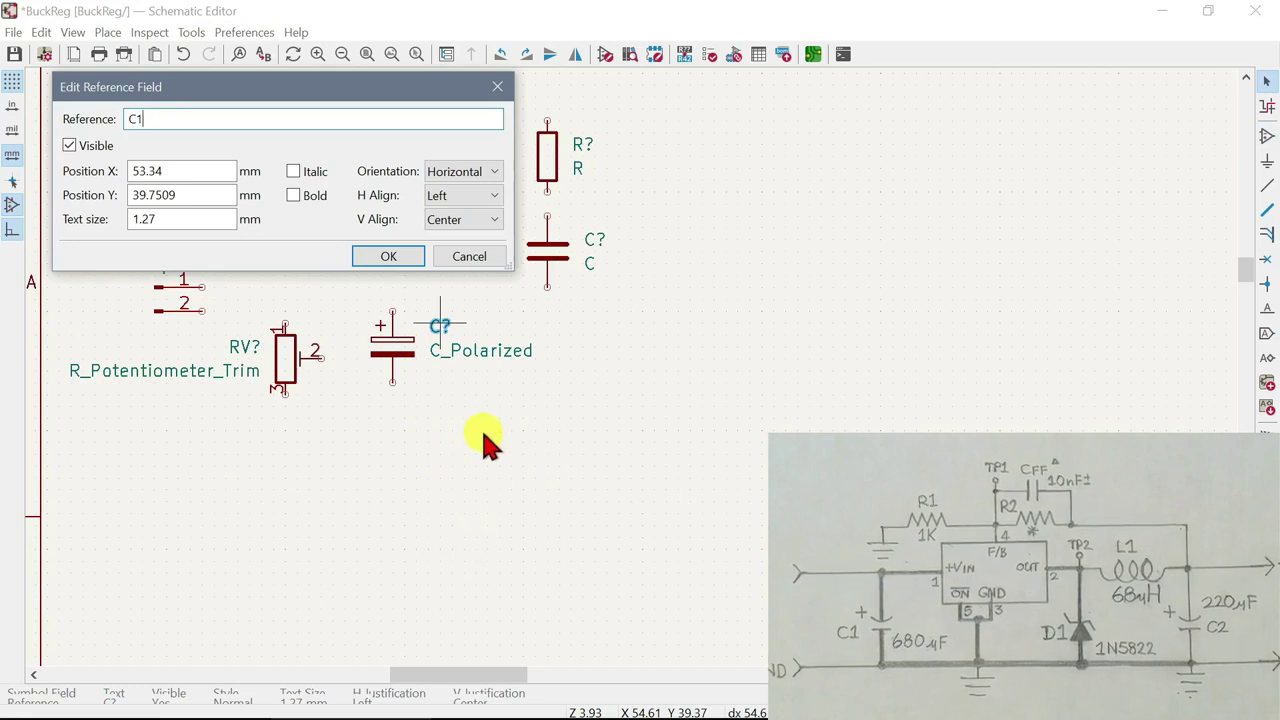
key("Return")
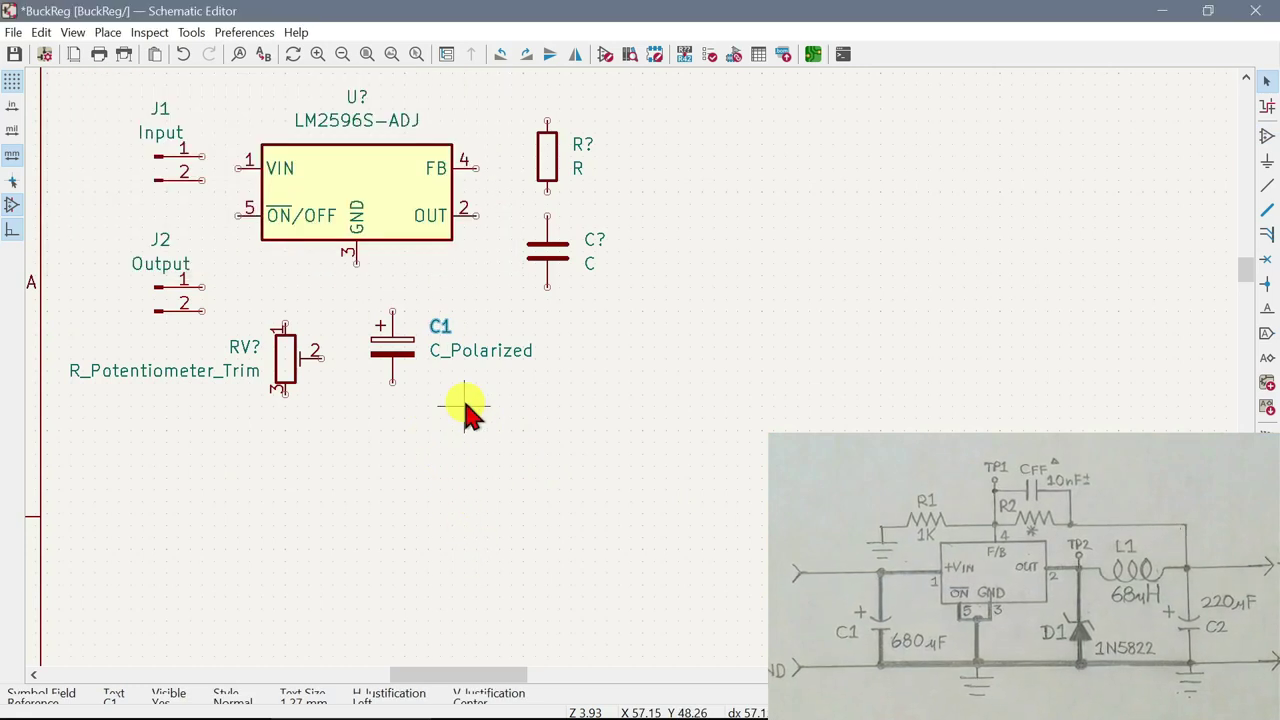
double_click(453, 351)
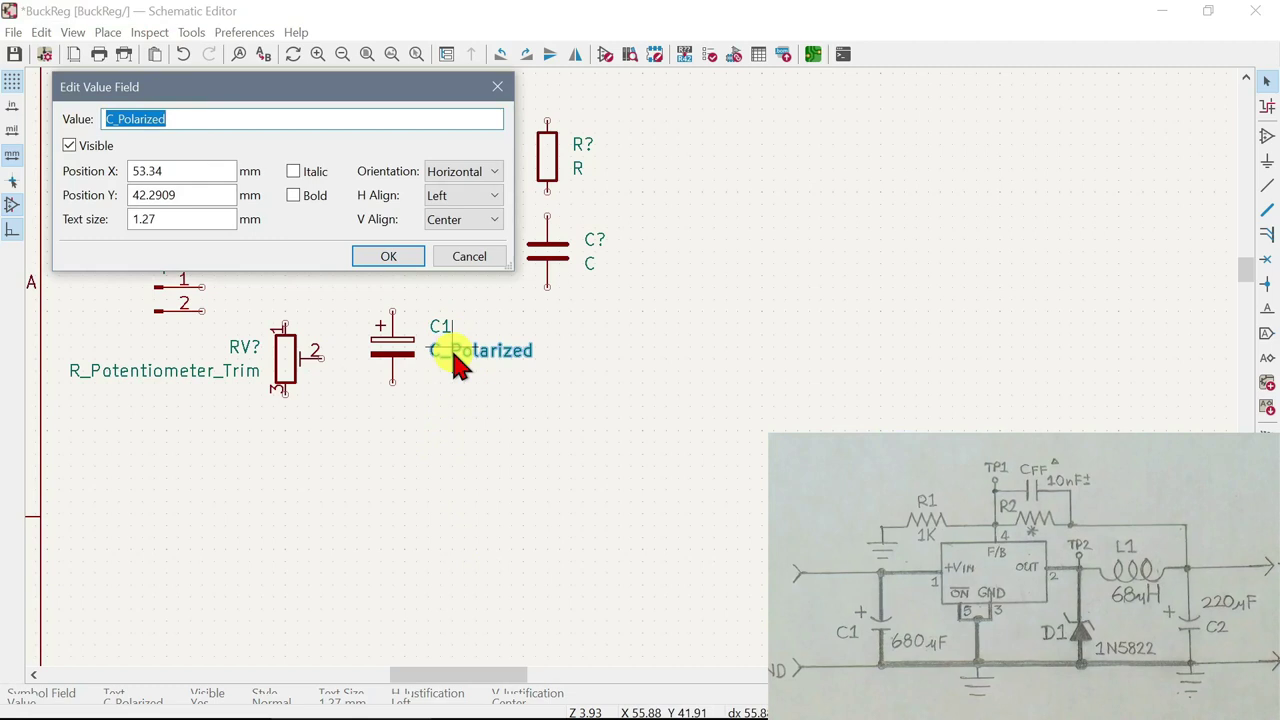
type("56")
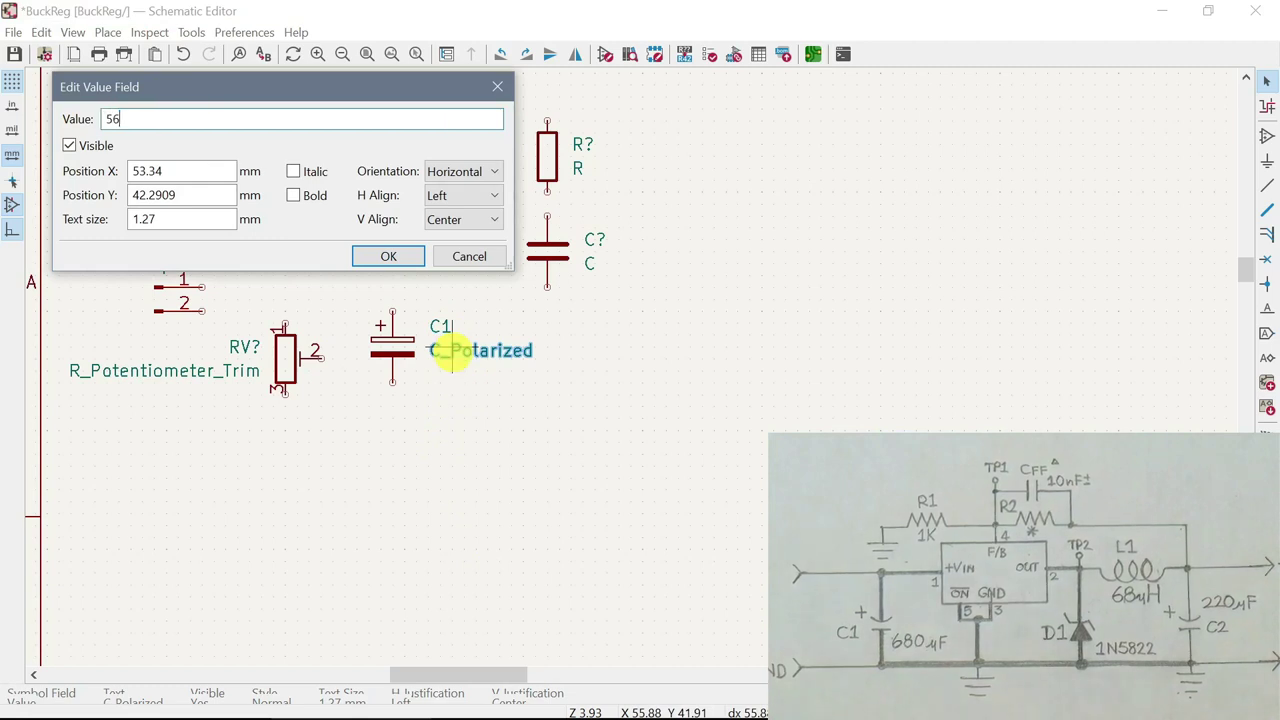
type("0 uF")
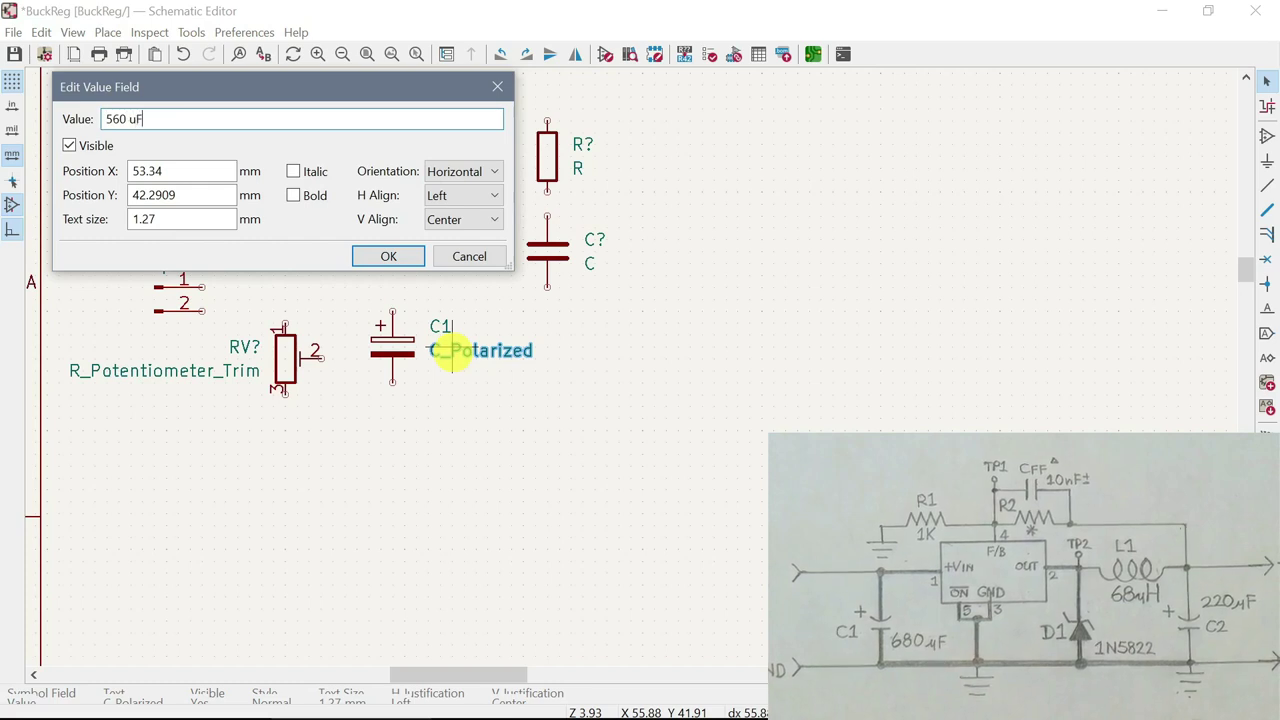
key("Return")
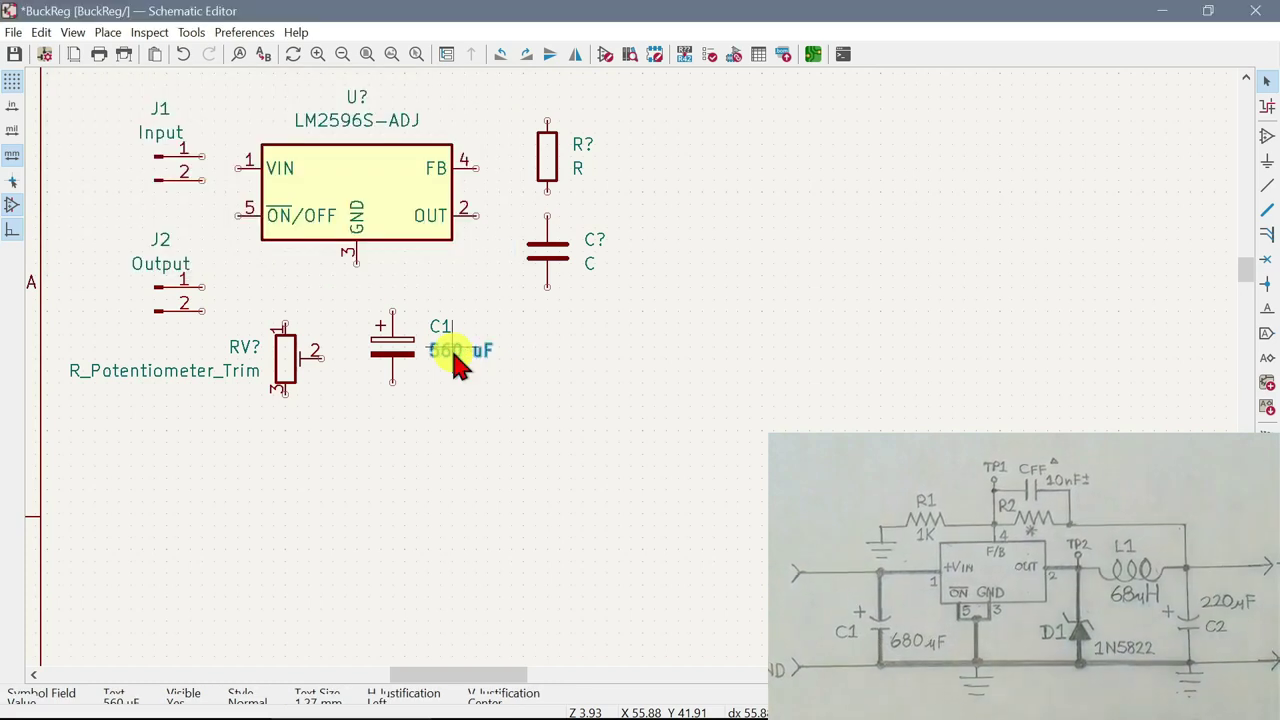
key("Escape")
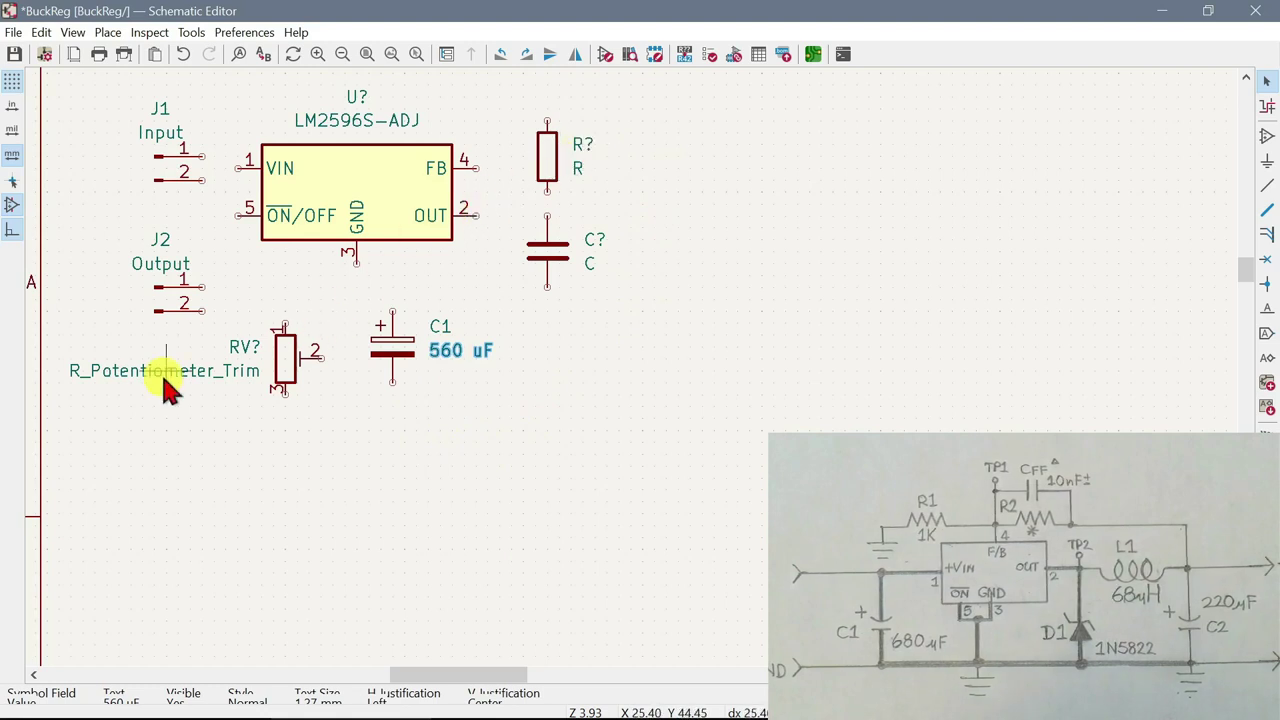
Set the trim potentiometer's reference to RV1 and its value to 20K
double_click(248, 350)
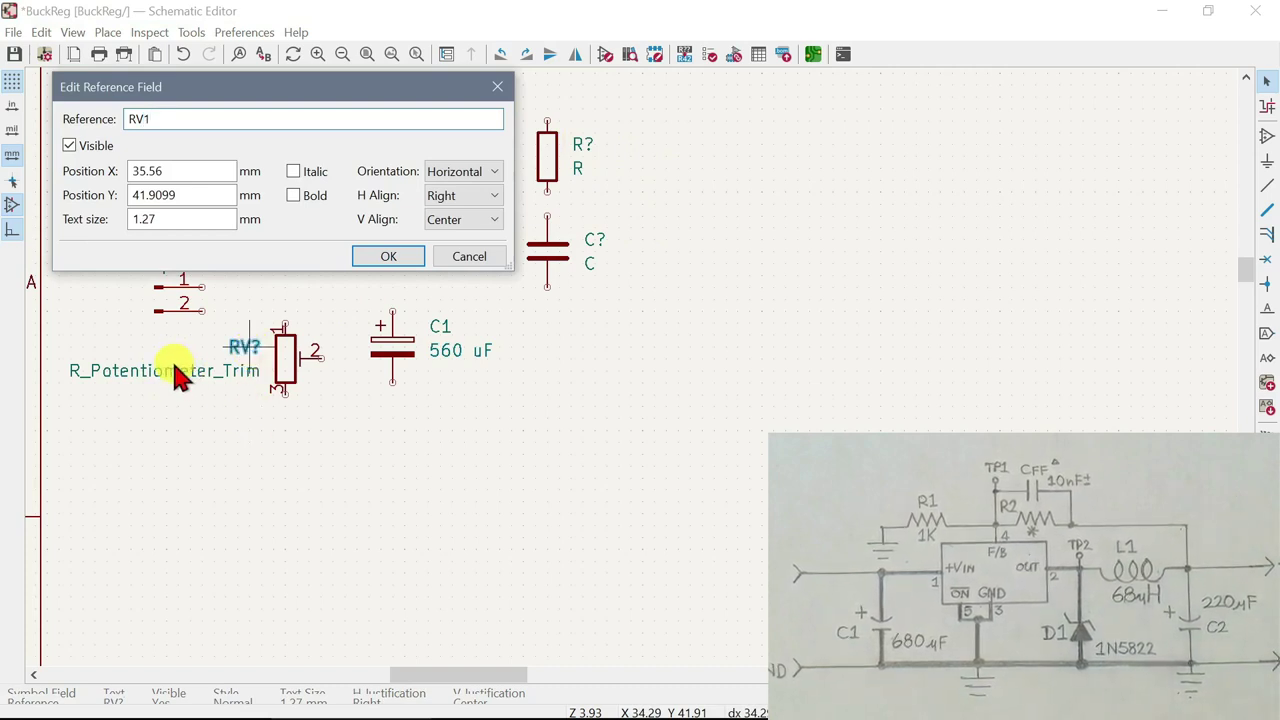
key("Return")
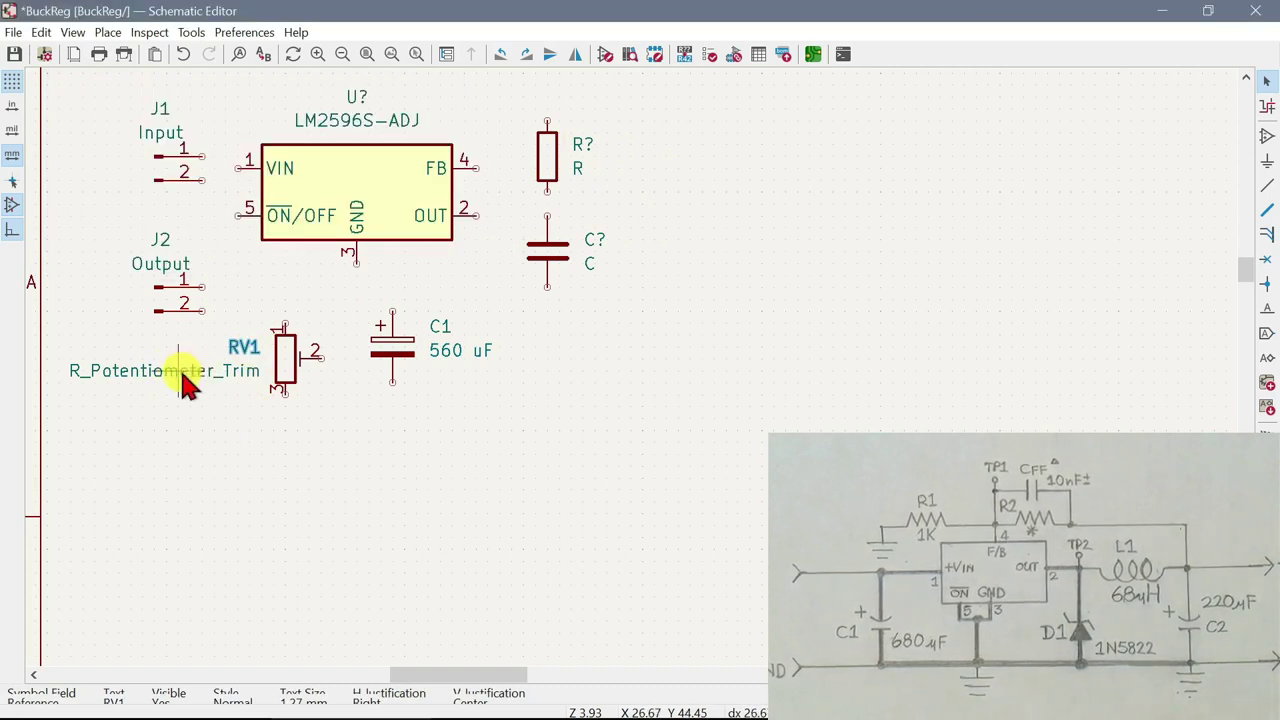
left_click(181, 373)
double_click(181, 373)
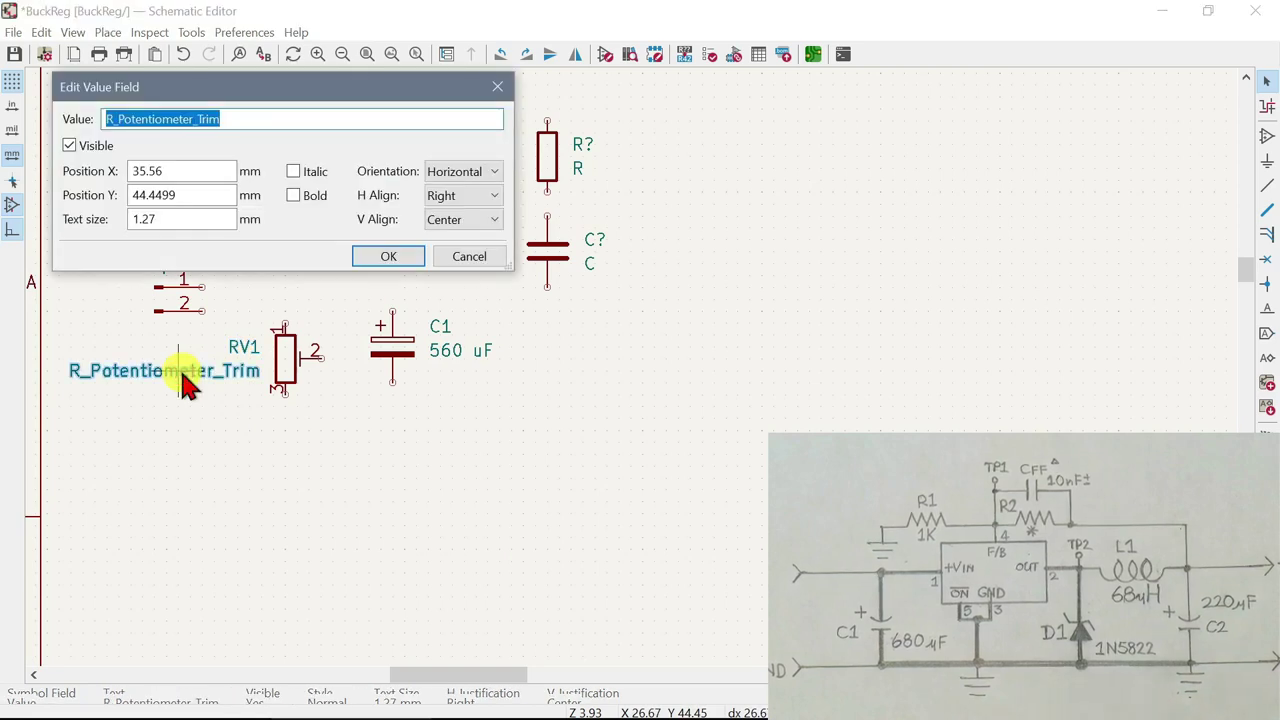
type("20K")
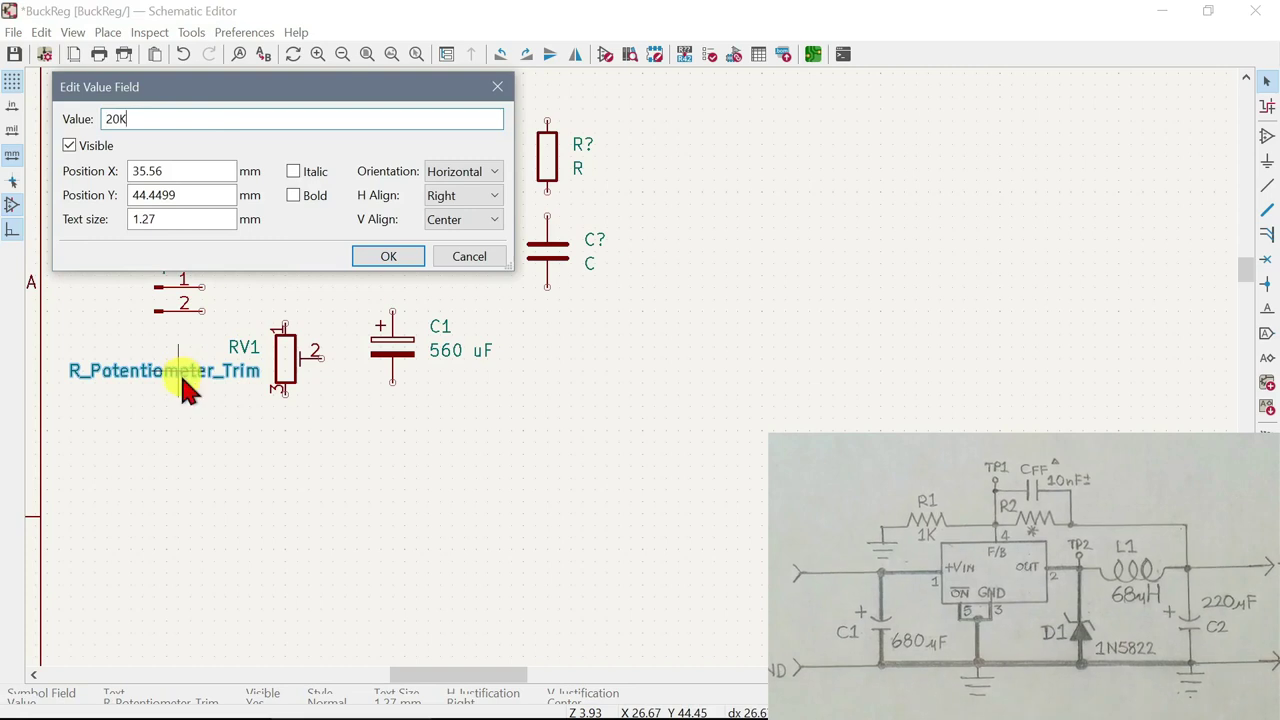
key("Return")
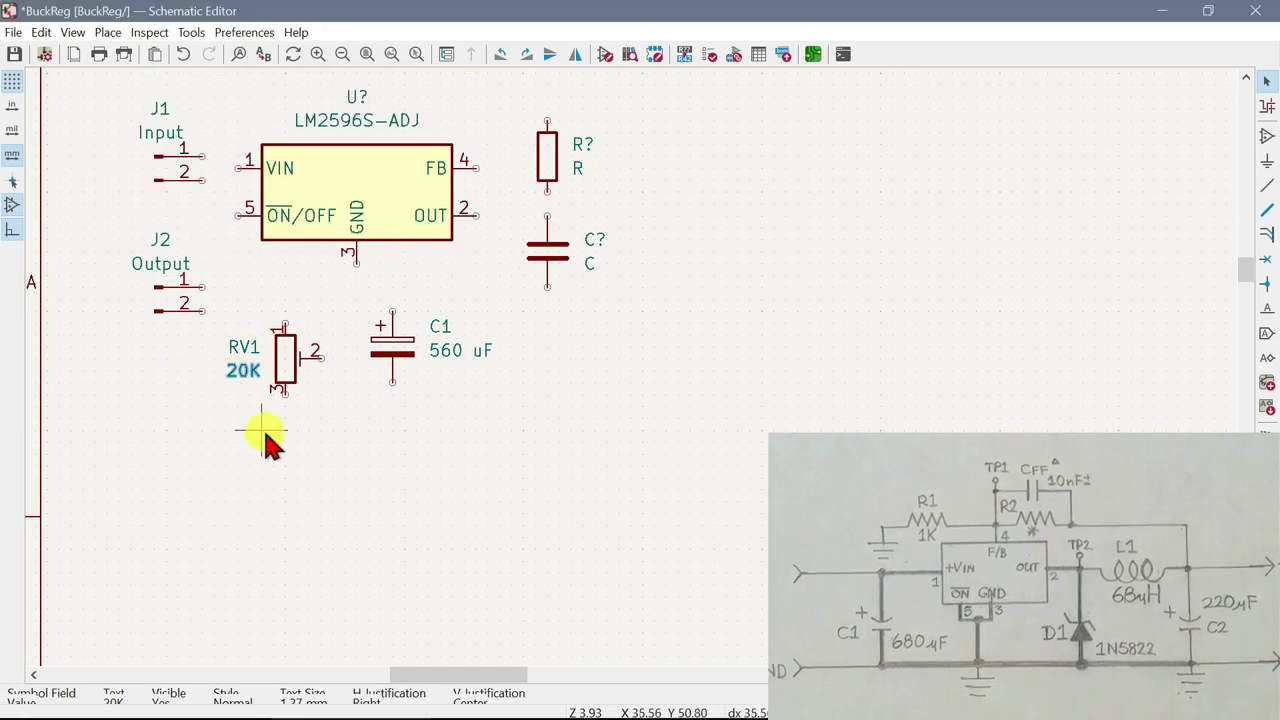
Set the non-polarized capacitor's reference to C3, and give the resistor the reference R1 and the value 1K
double_click(601, 238)
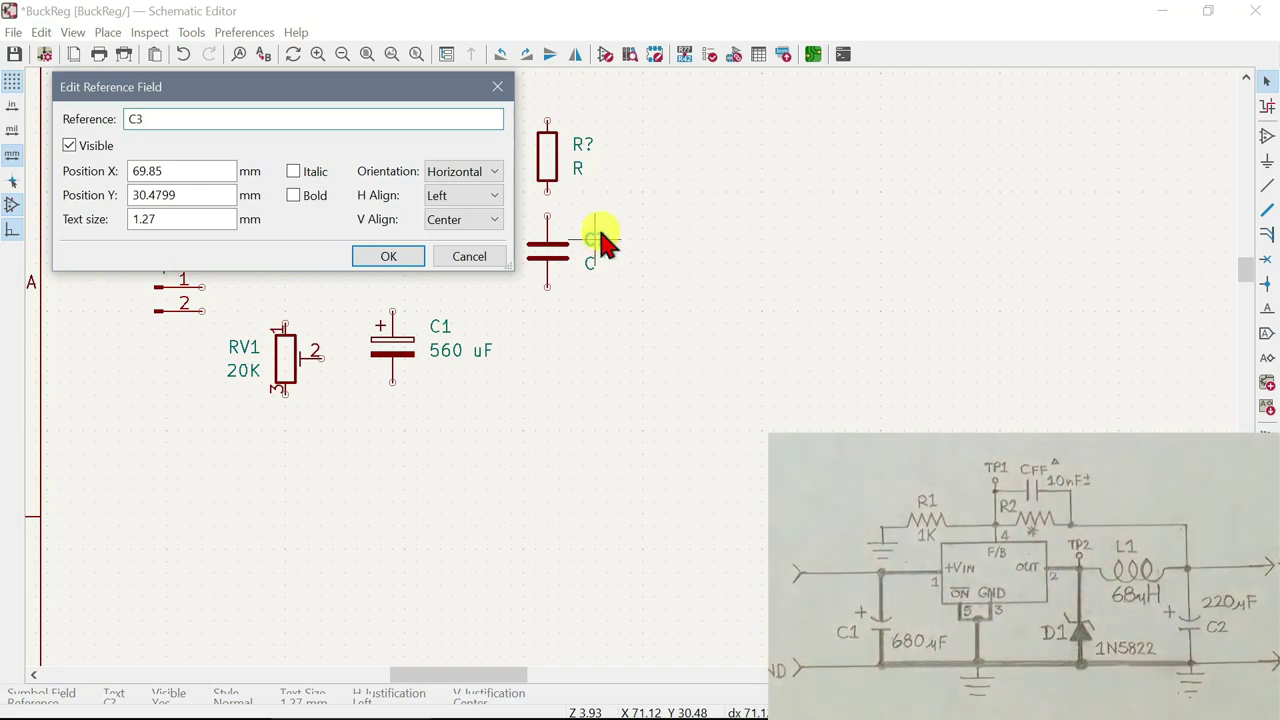
left_click(386, 258)
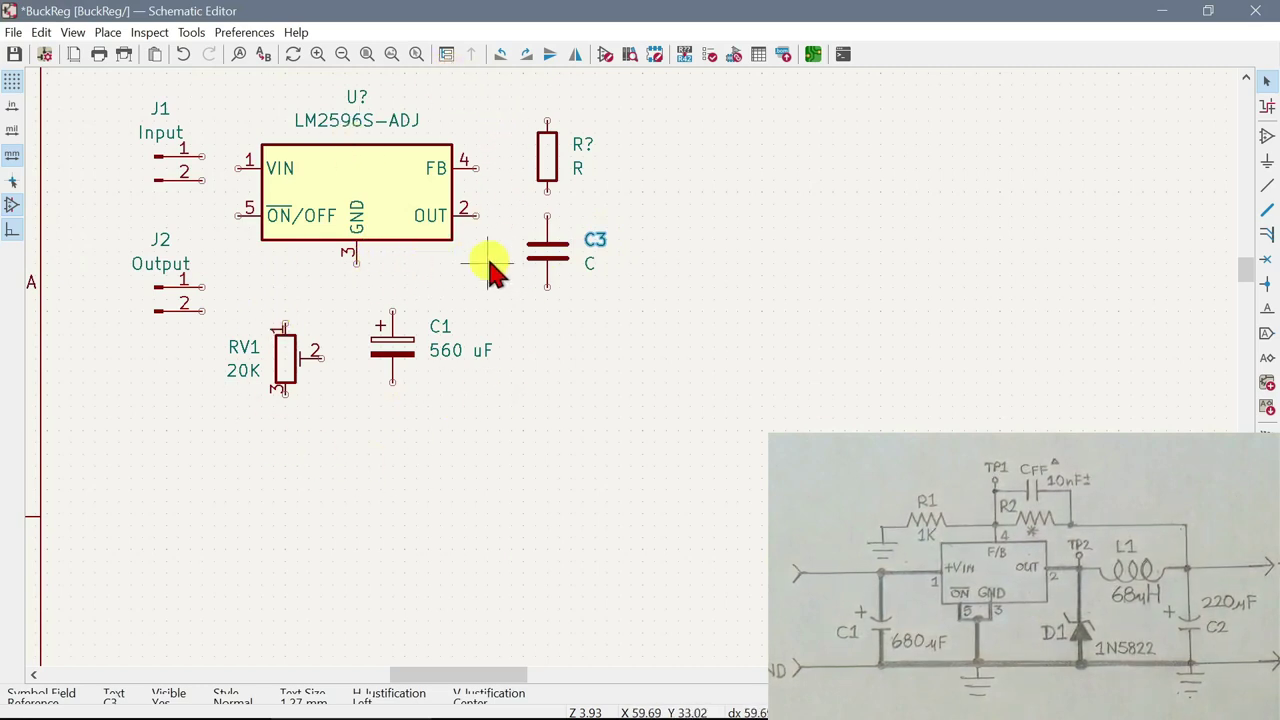
double_click(585, 146)
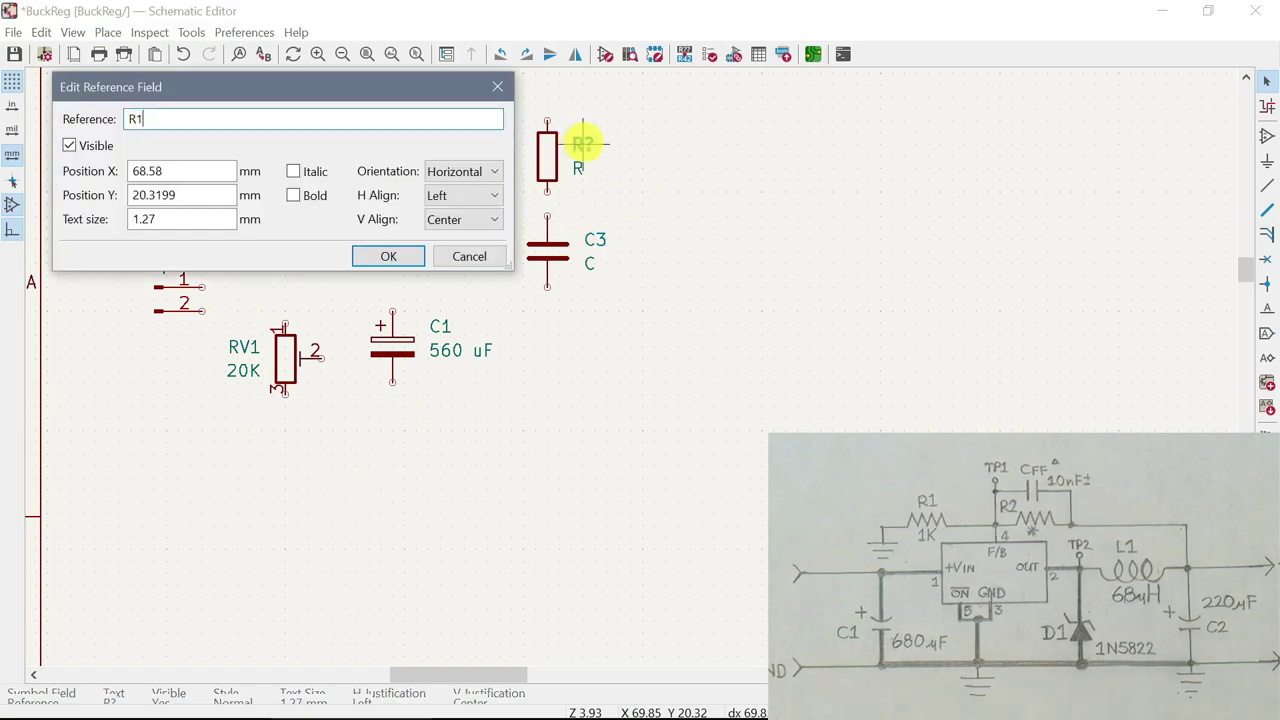
key("Return")
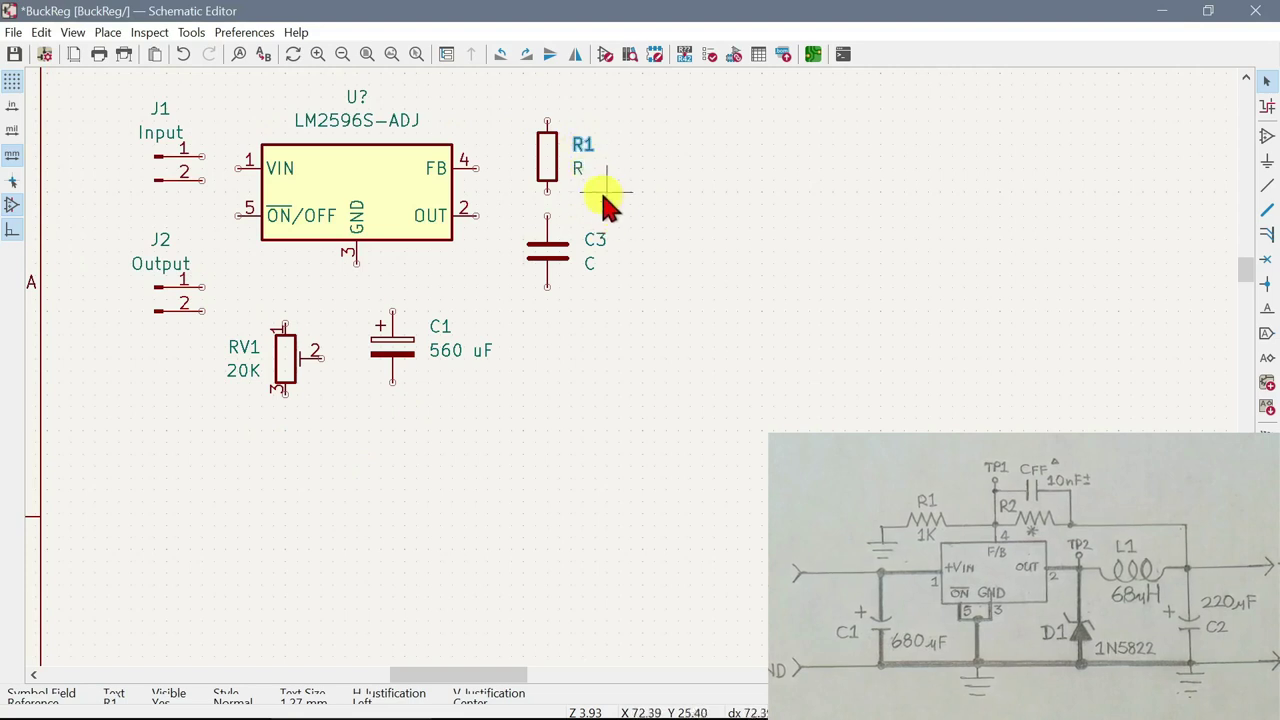
double_click(582, 169)
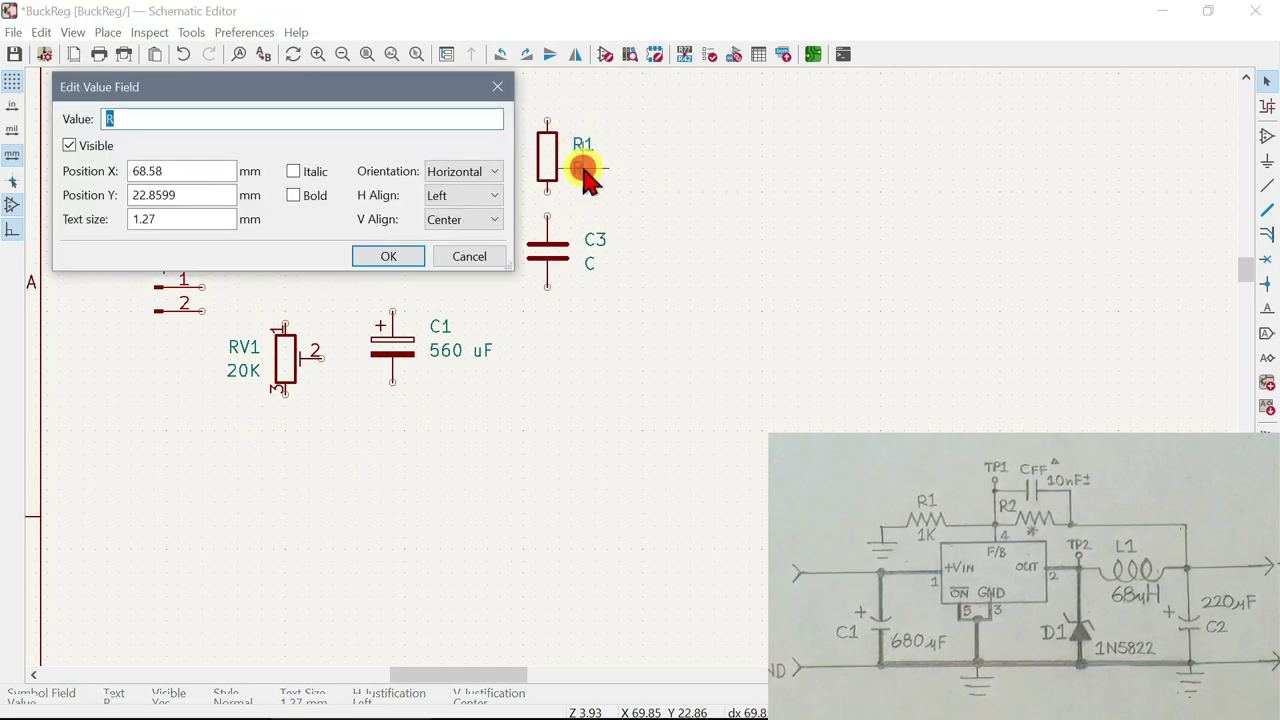
type("1K")
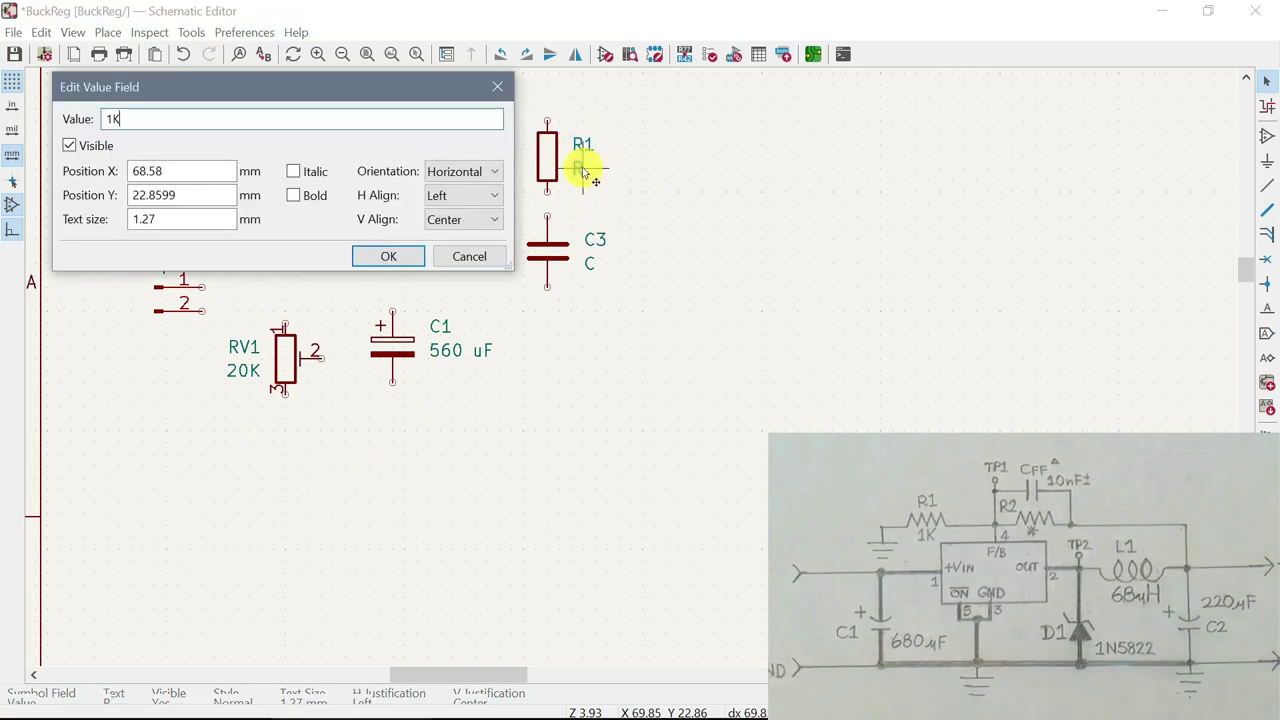
key("Return")
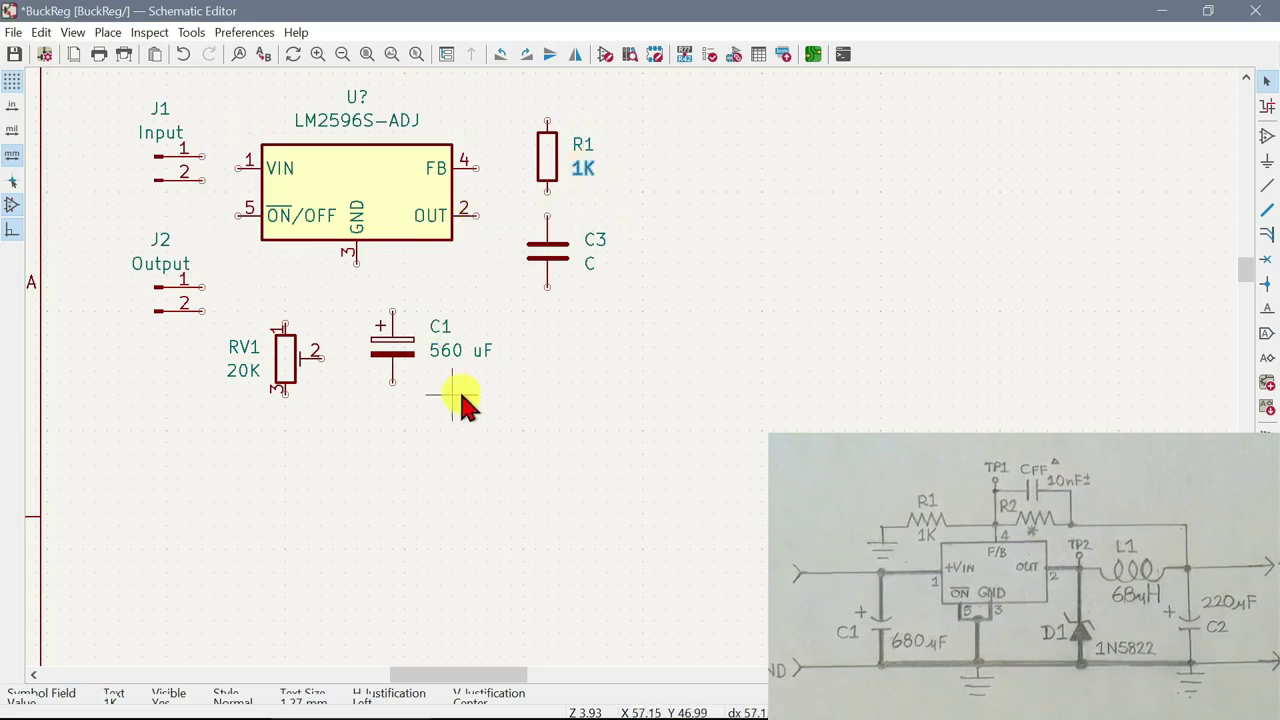
Set C3's value to 10nF and rewrite C1's value without a space as 560uF
double_click(592, 264)
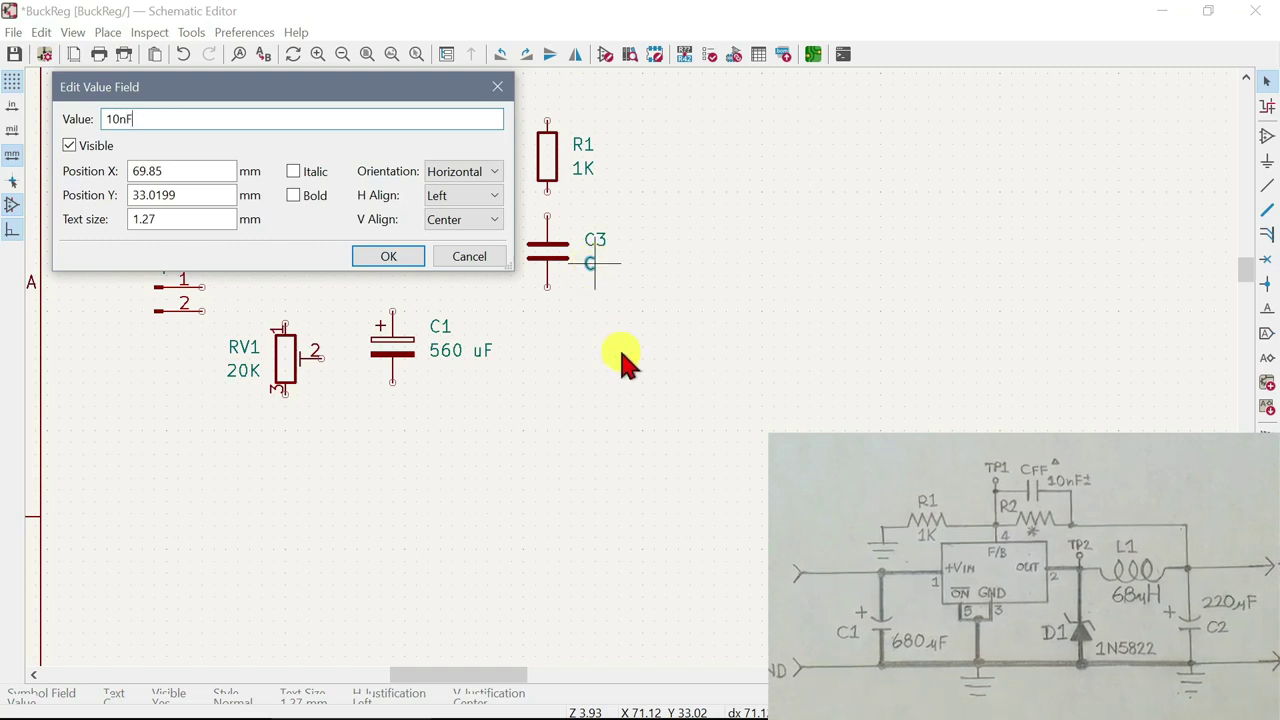
left_click(378, 255)
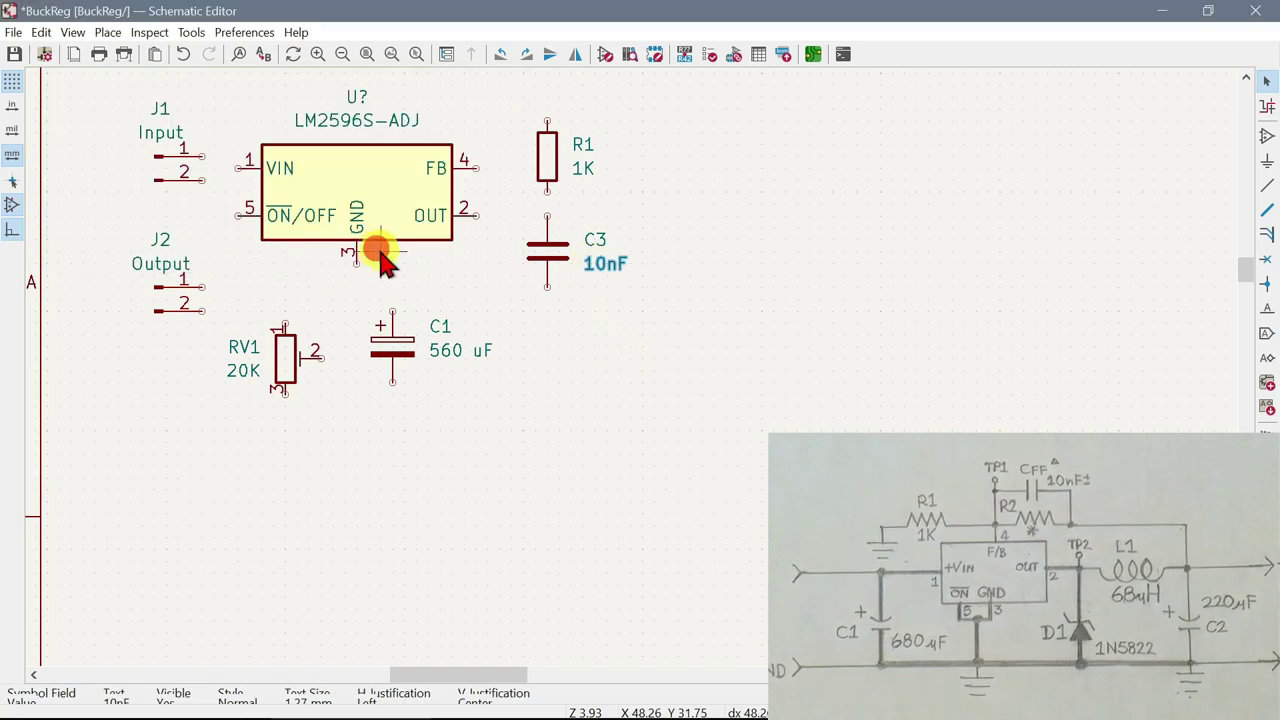
double_click(456, 351)
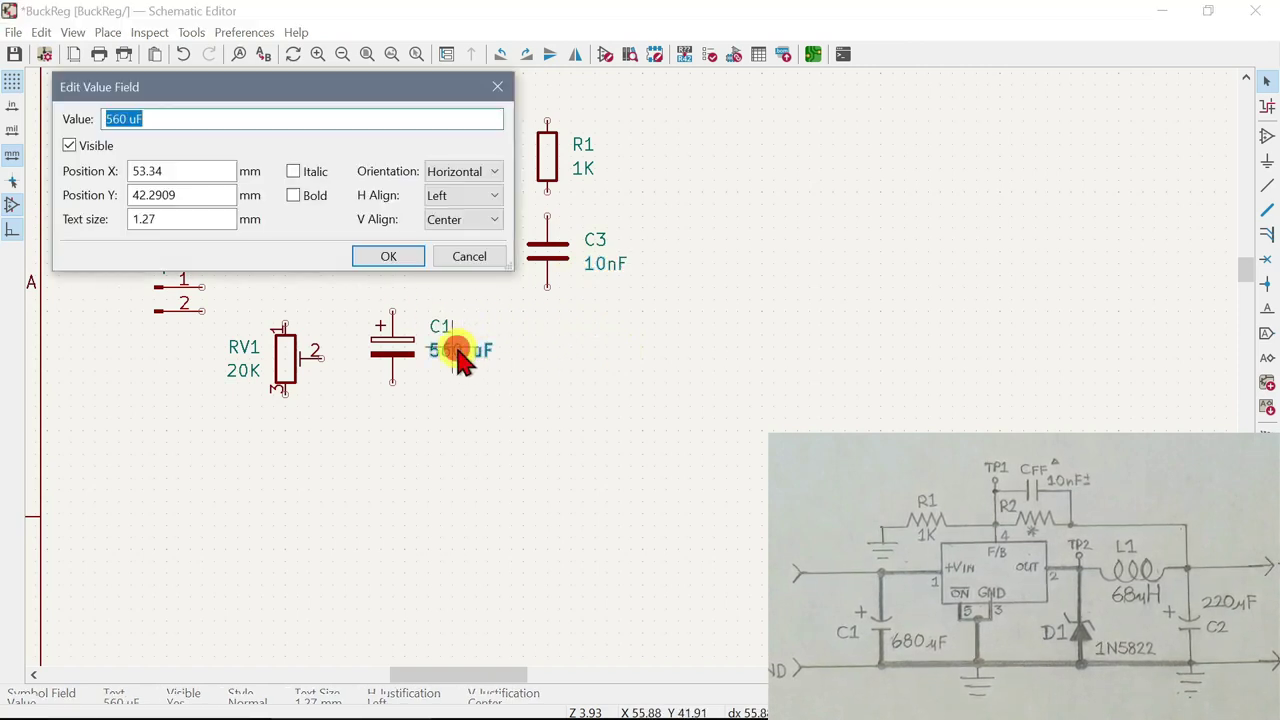
left_click(126, 121)
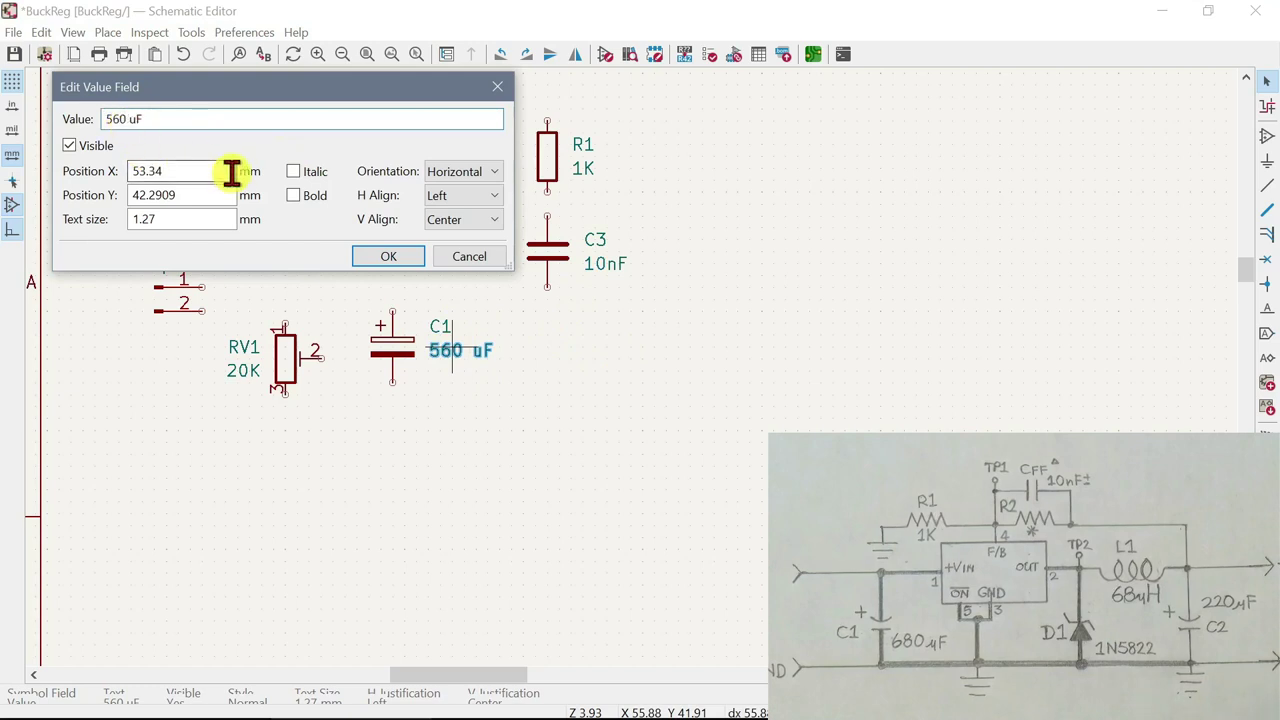
key("Return")
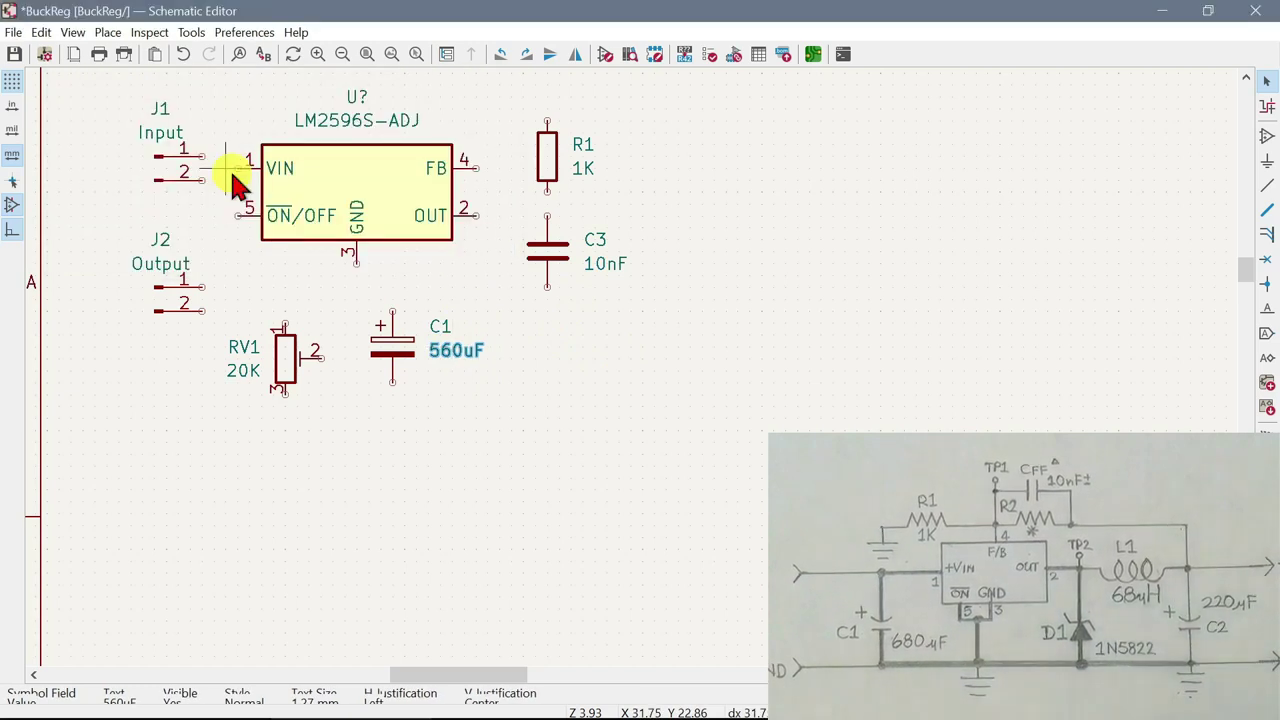
left_click(490, 507)
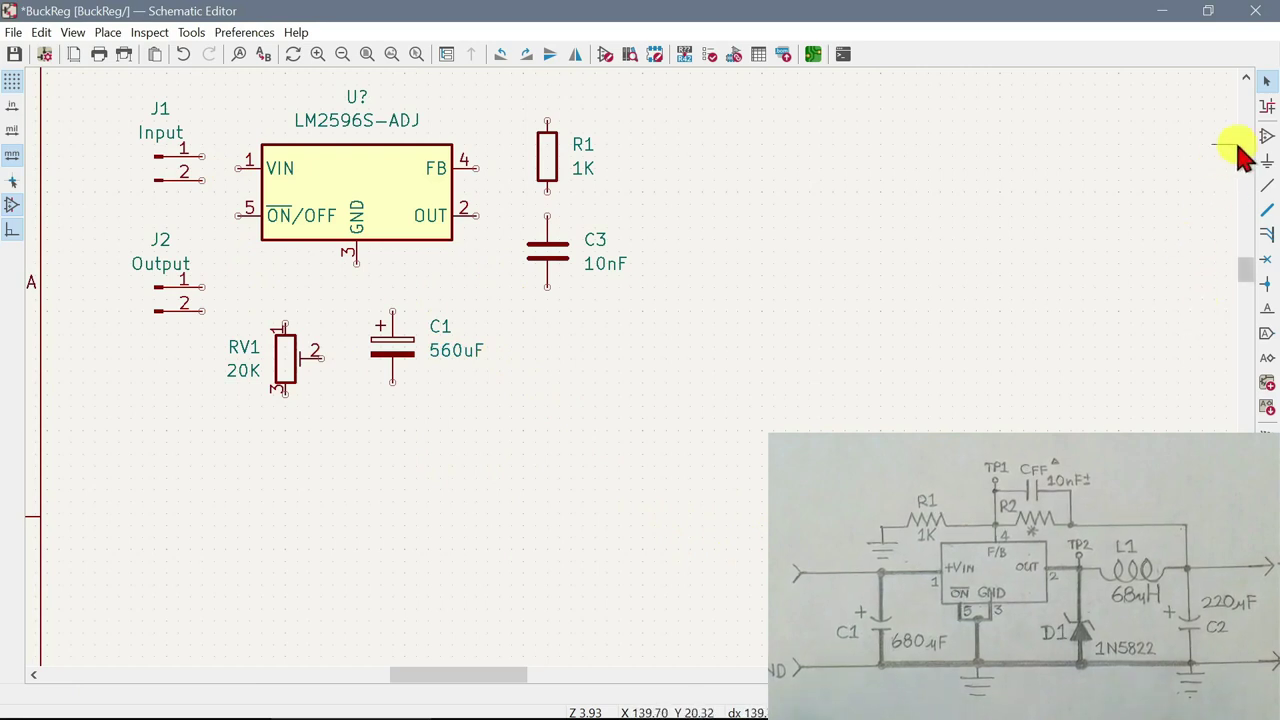
Copy polarized capacitor C1 and paste the duplicate just below and to the right of the original
left_click(412, 353)
right_click(412, 353)
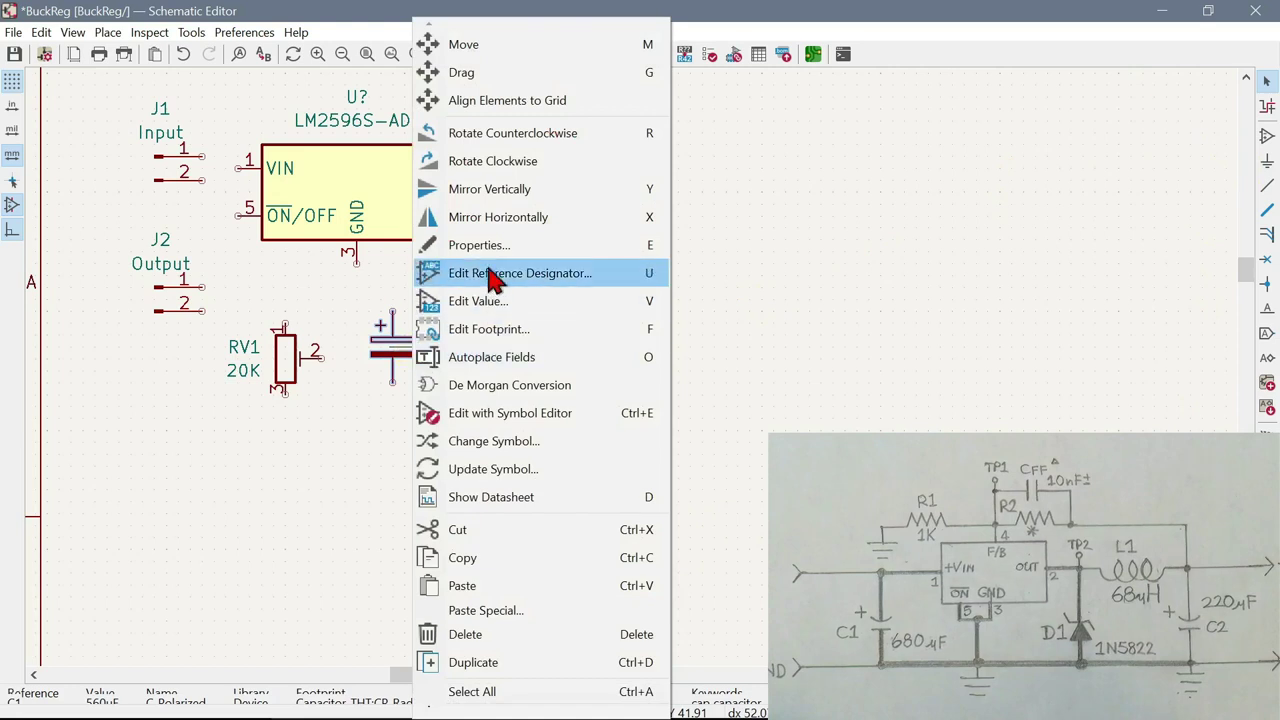
left_click(462, 557)
right_click(460, 456)
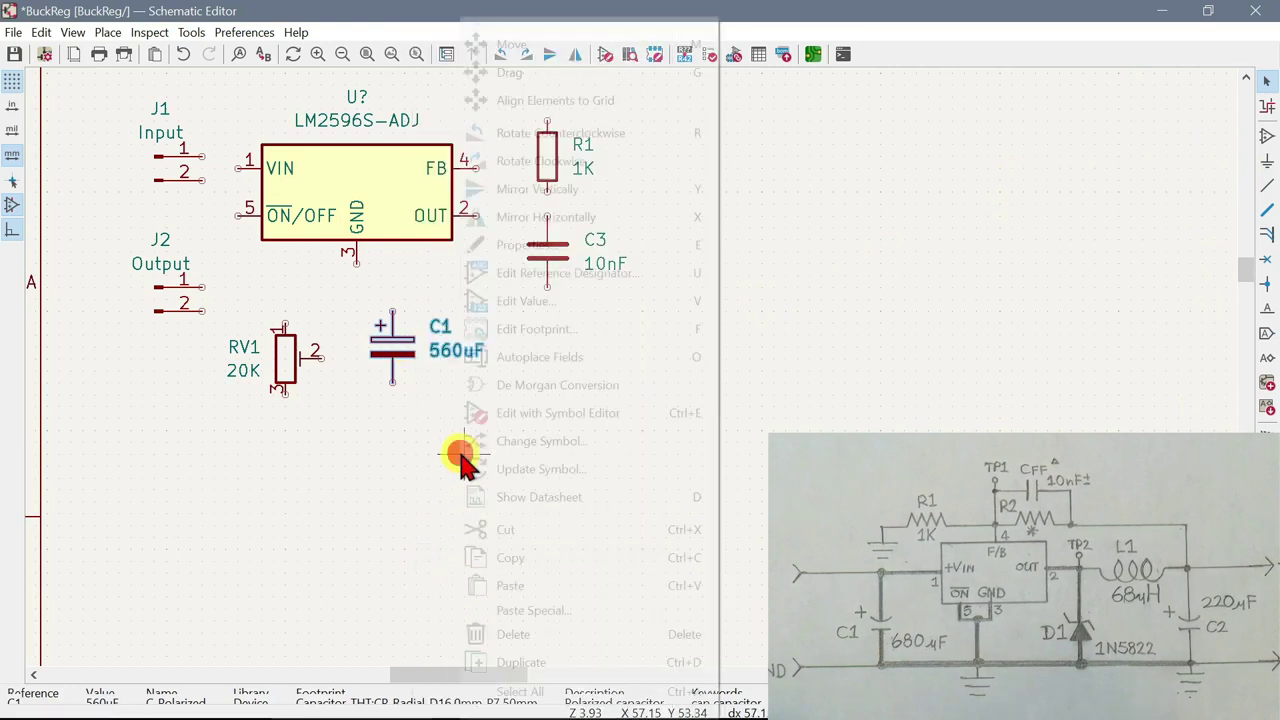
left_click(512, 588)
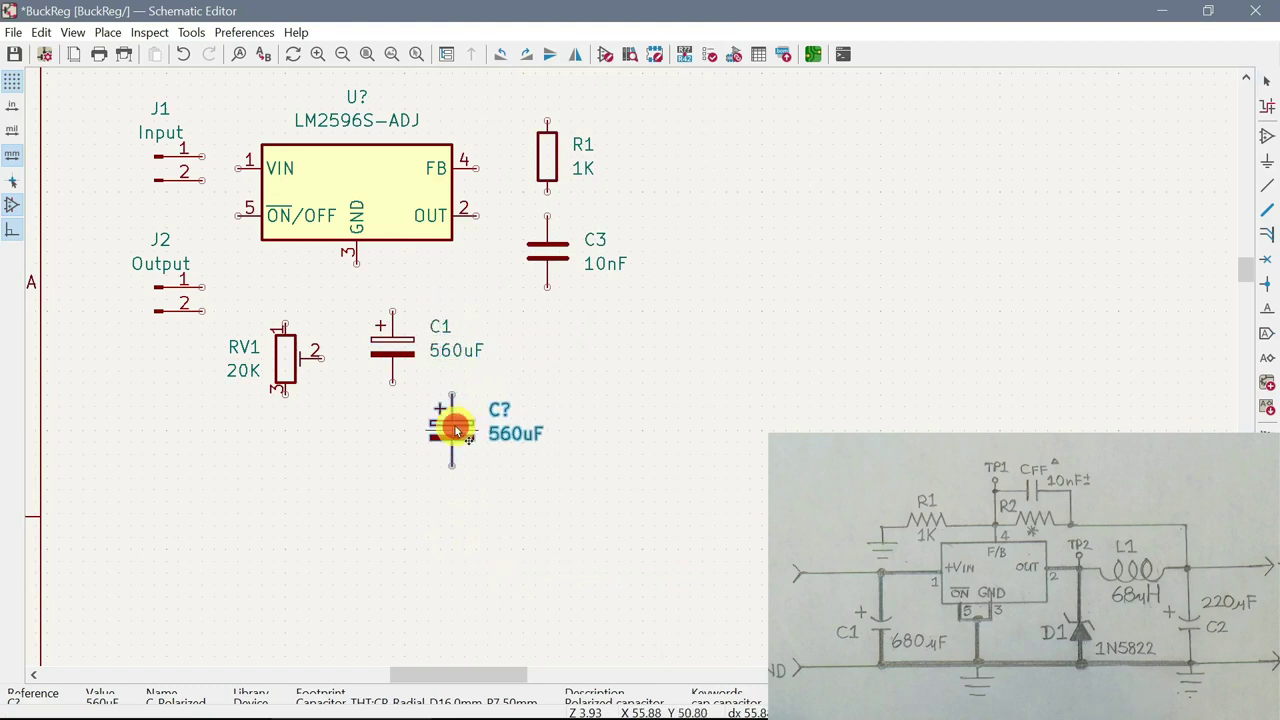
left_click(453, 426)
Set the pasted polarized capacitor's reference to C2 and its value to 220uF
double_click(501, 410)
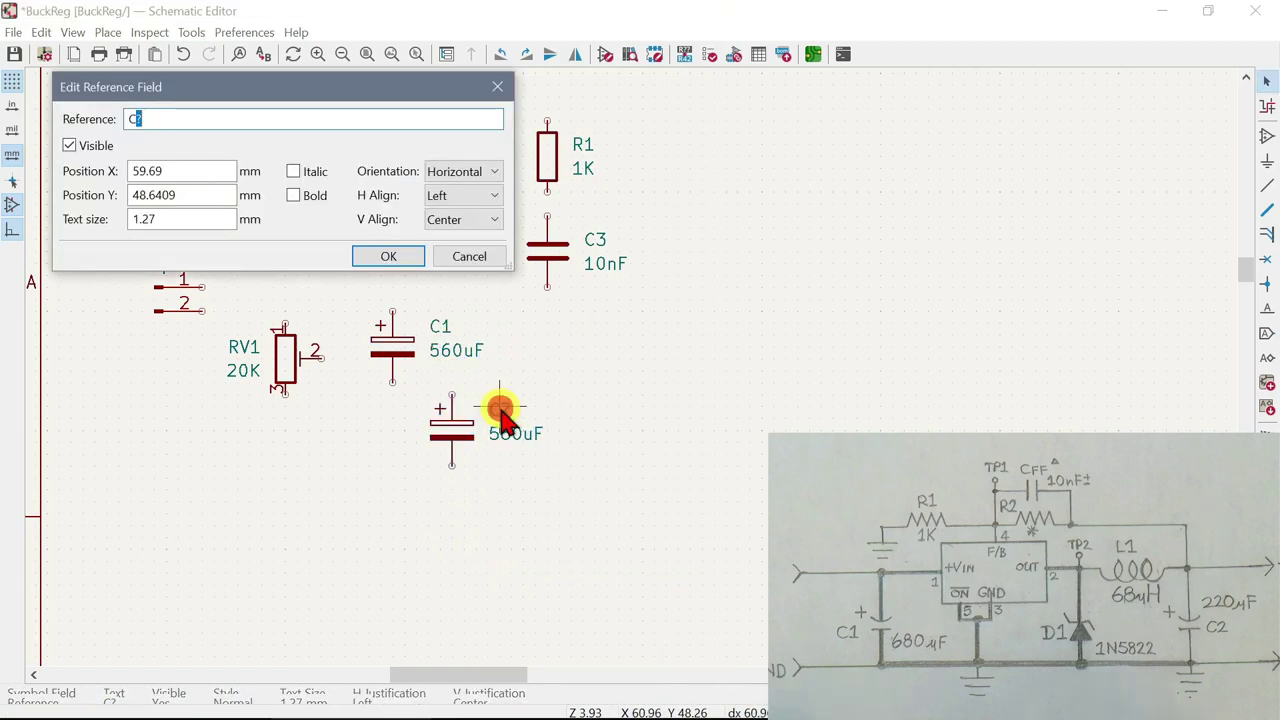
type("2")
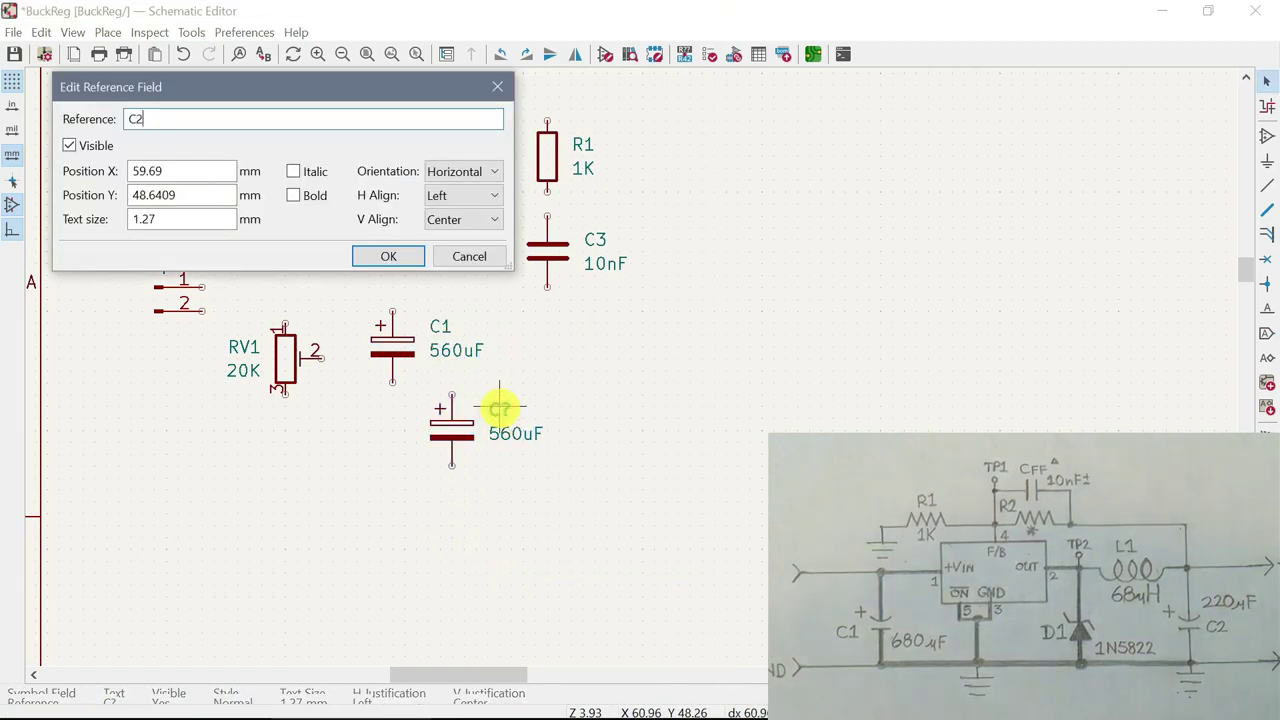
key("Return")
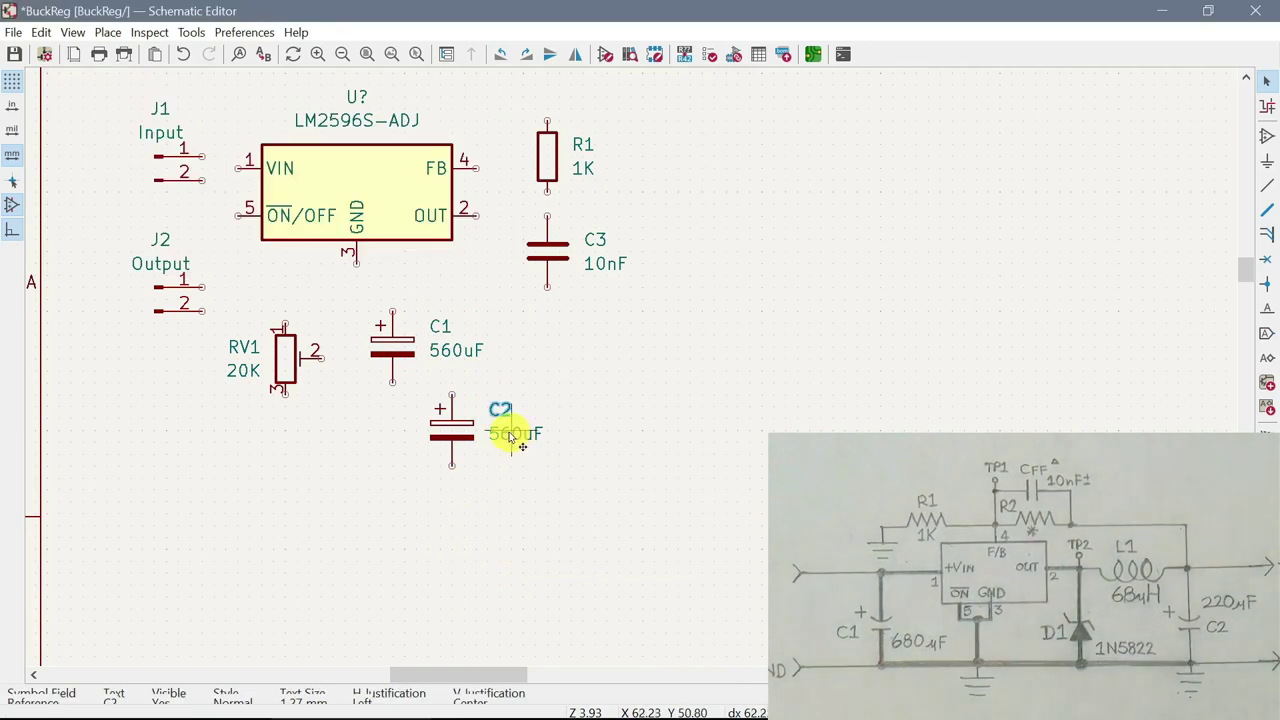
double_click(510, 436)
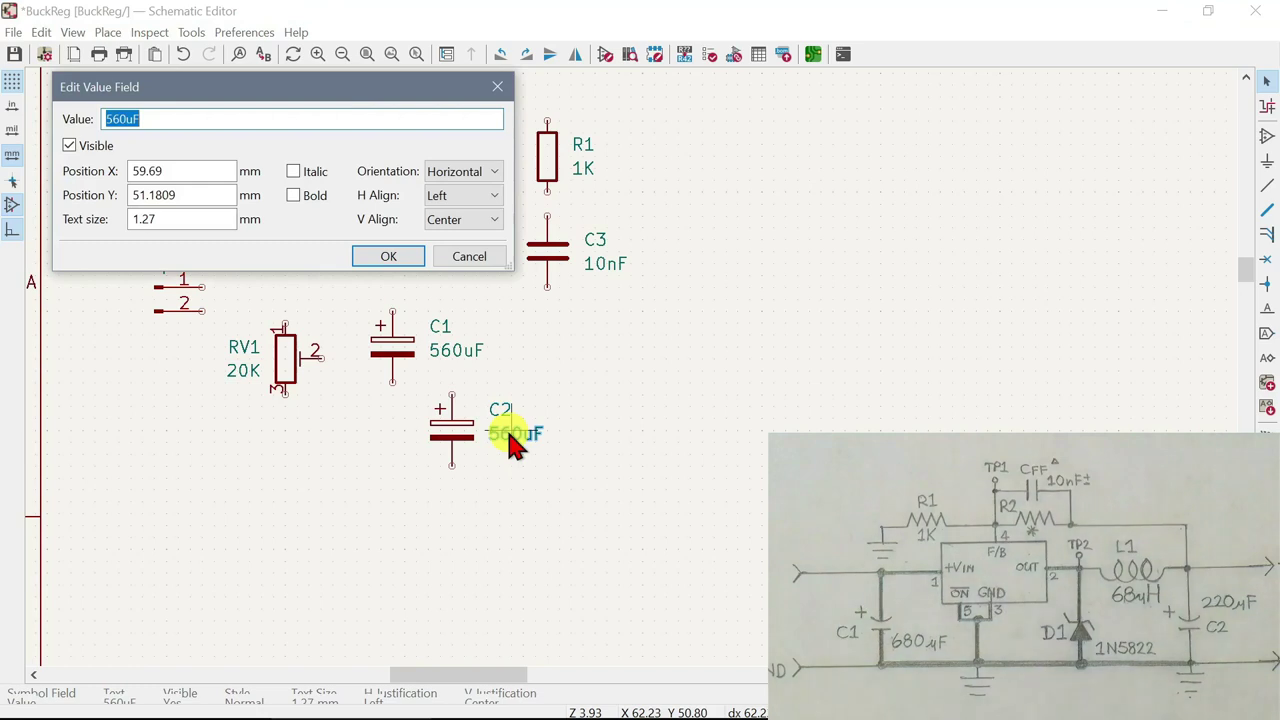
type("22")
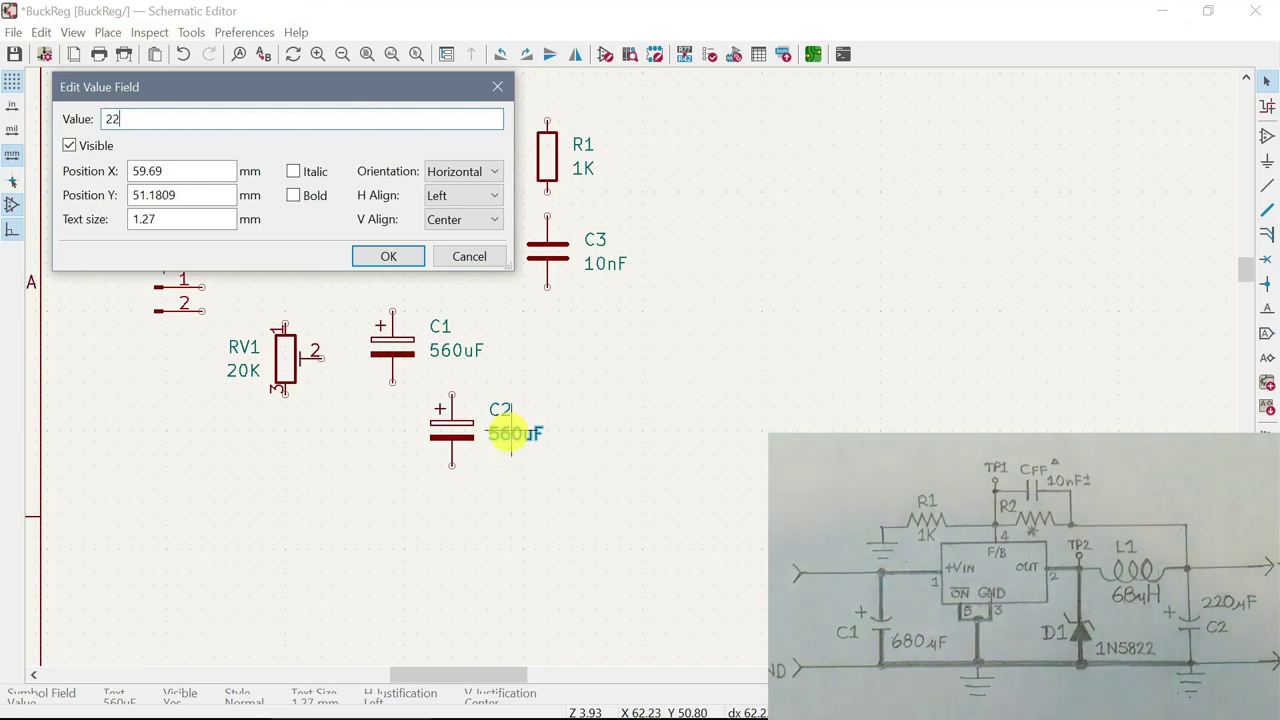
type("0uF")
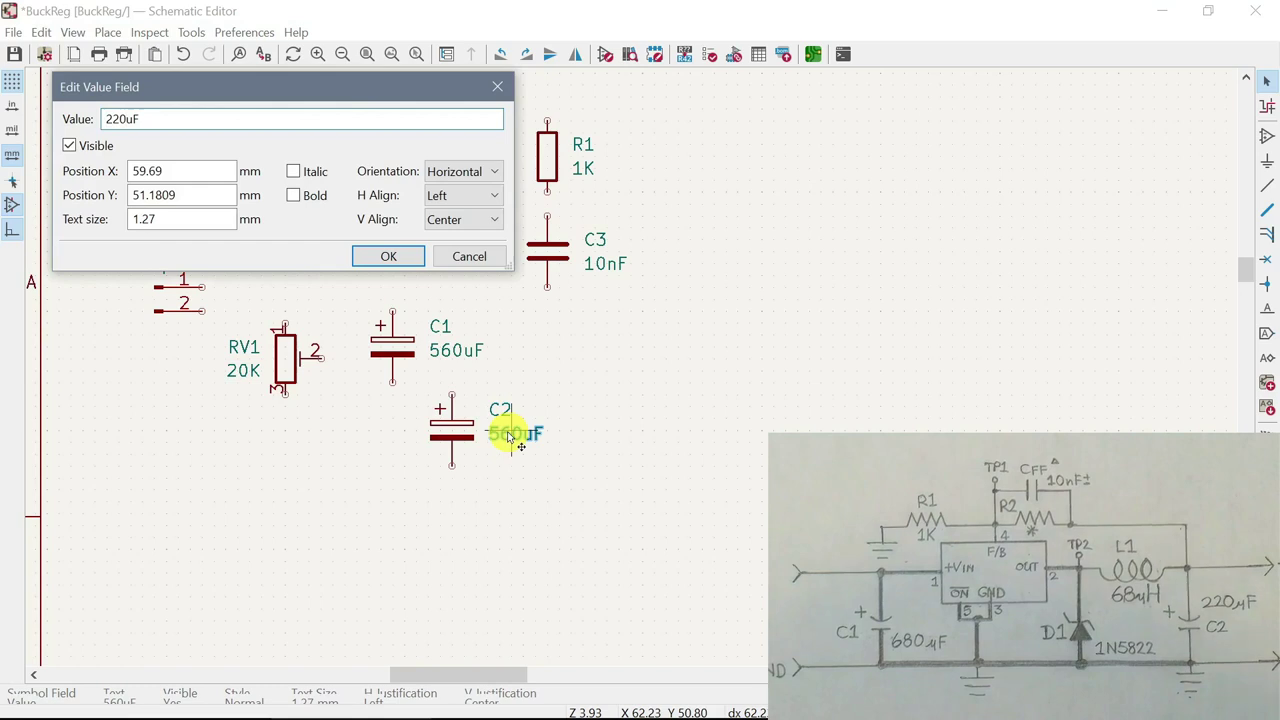
key("Return")
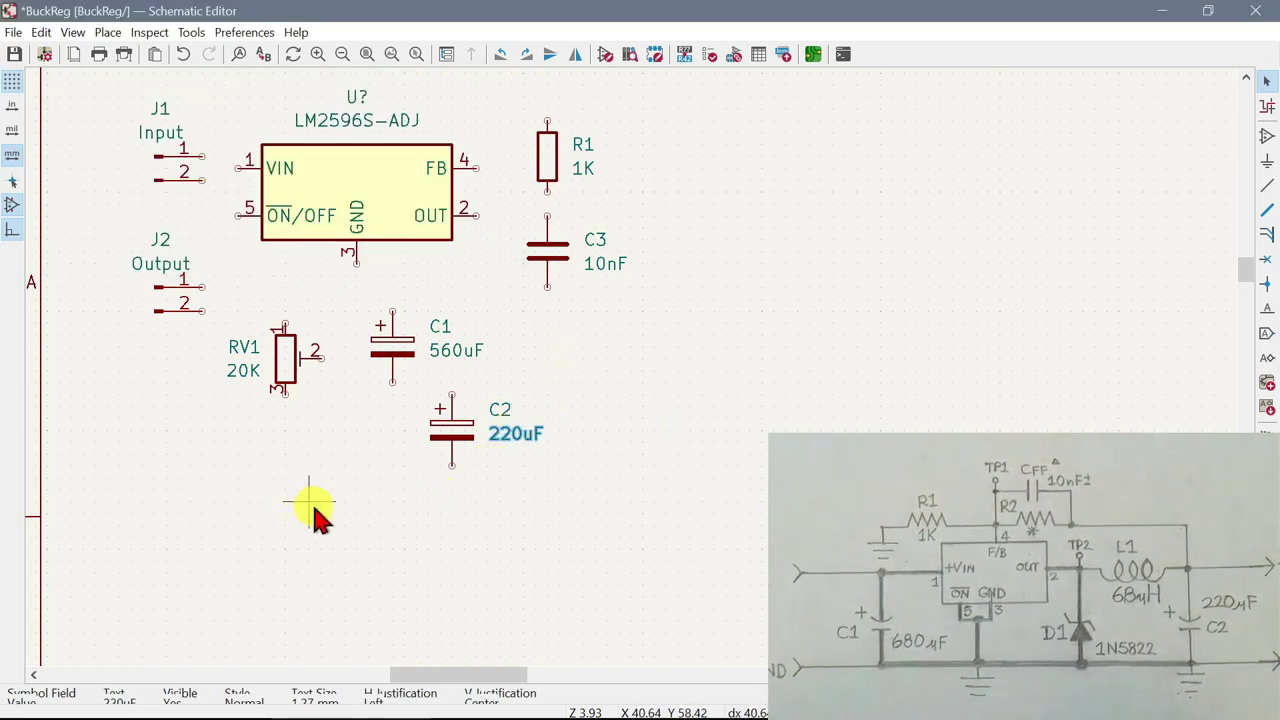
Check which footprint is assigned to capacitor C2
right_click(443, 438)
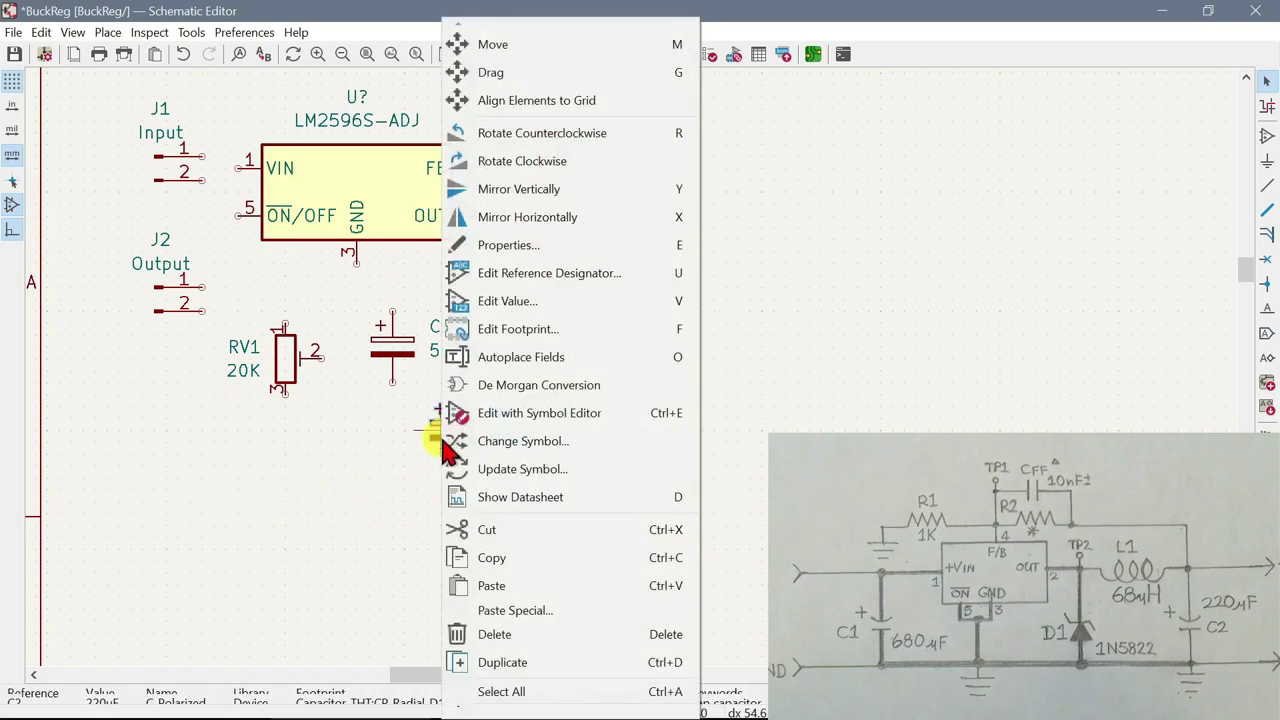
left_click(512, 330)
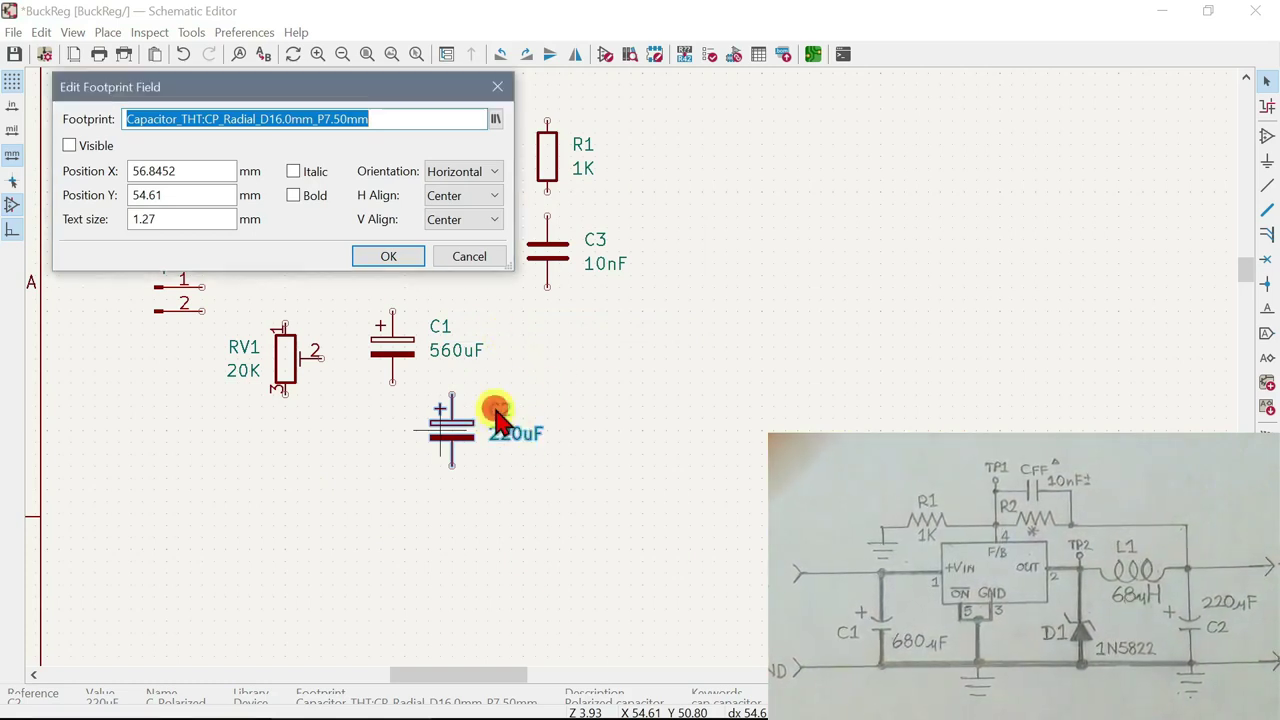
left_click(388, 256)
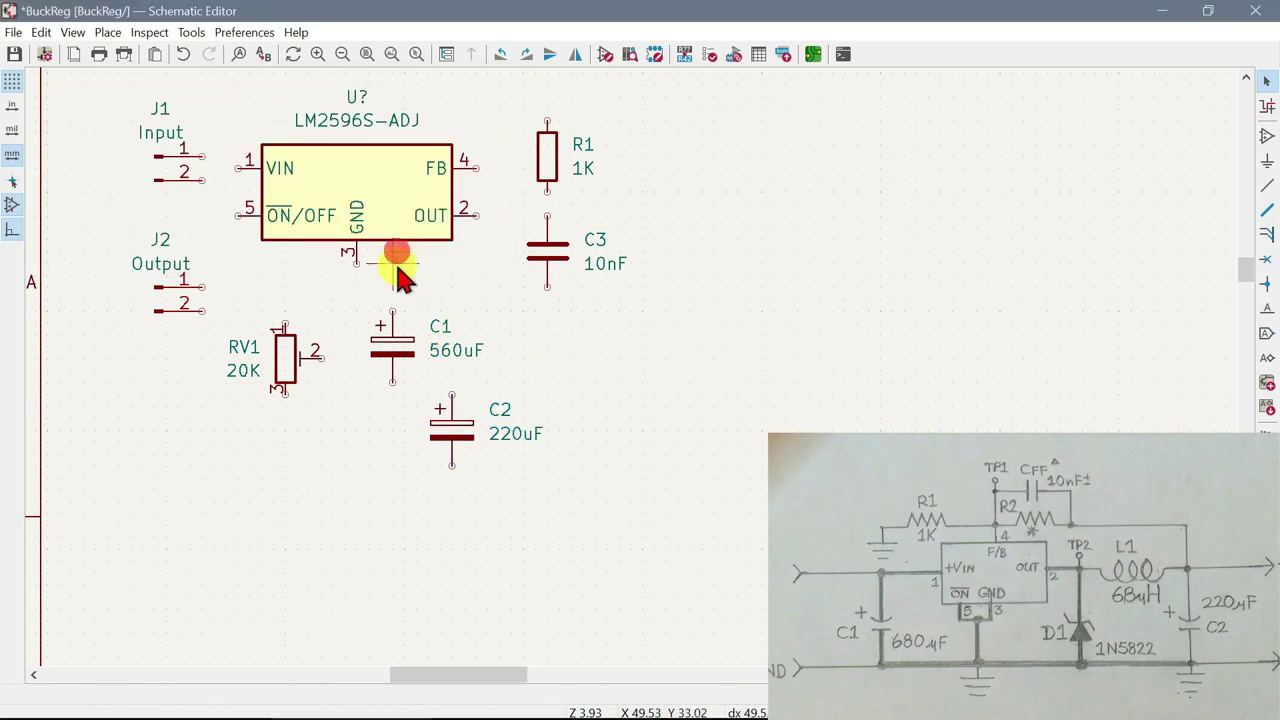
Change capacitor C2's reference to C2a and its value to 180uF
double_click(500, 410)
left_click(184, 110)
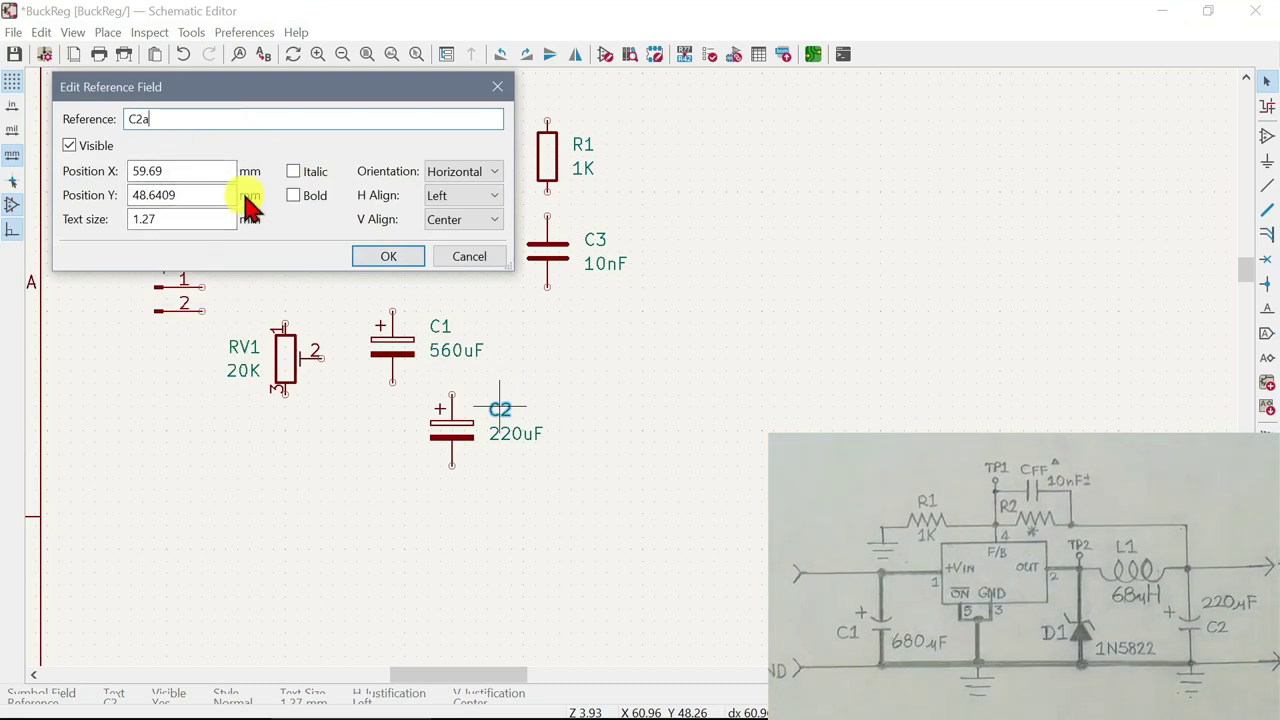
left_click(385, 256)
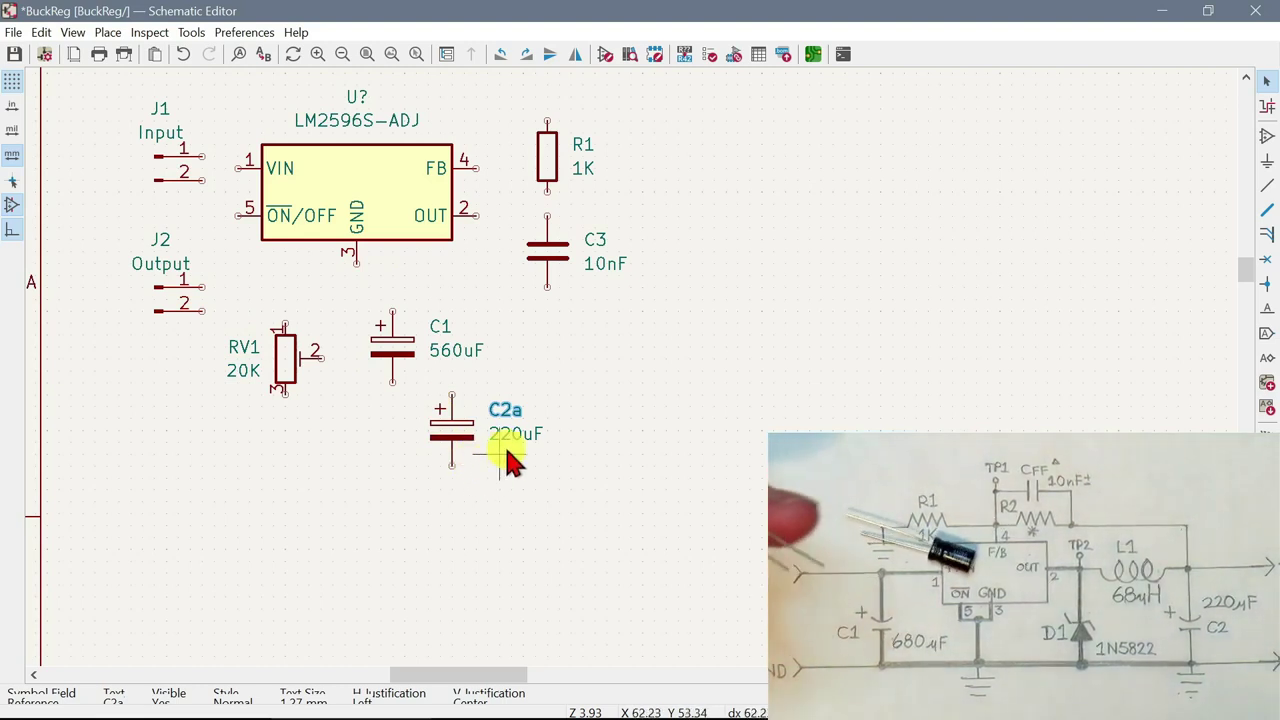
double_click(512, 437)
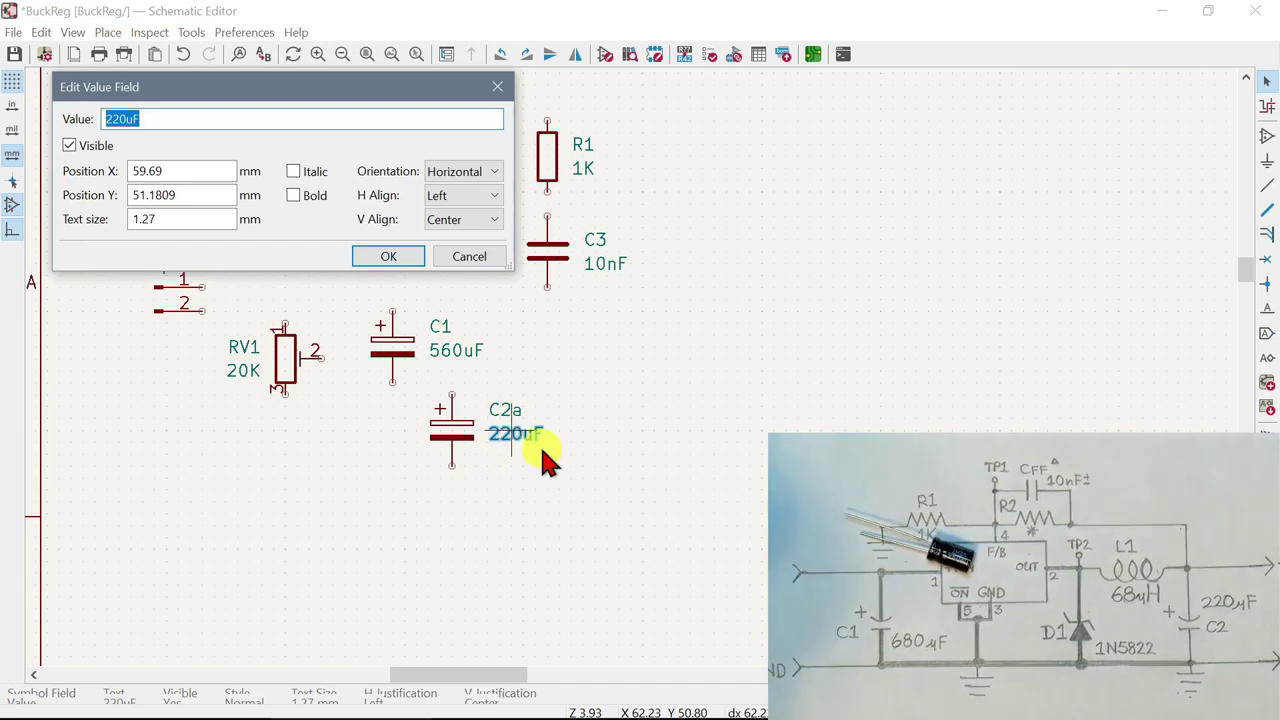
type("18")
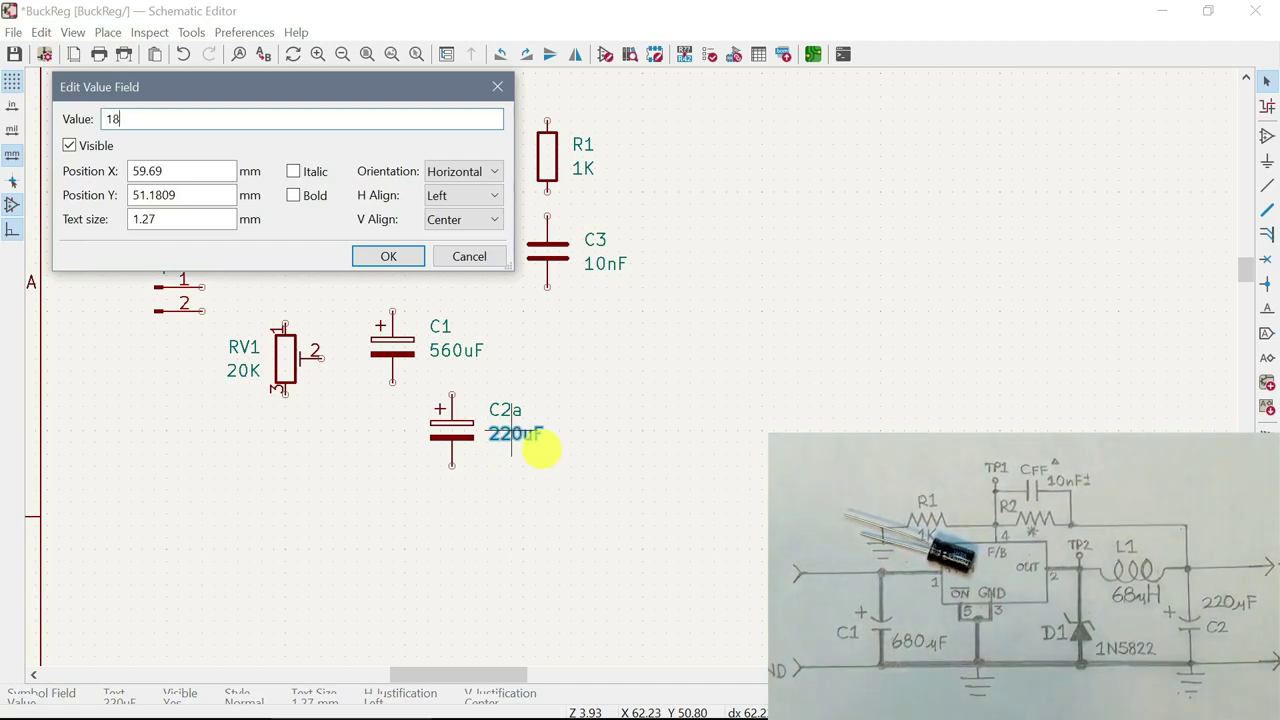
type("0uF")
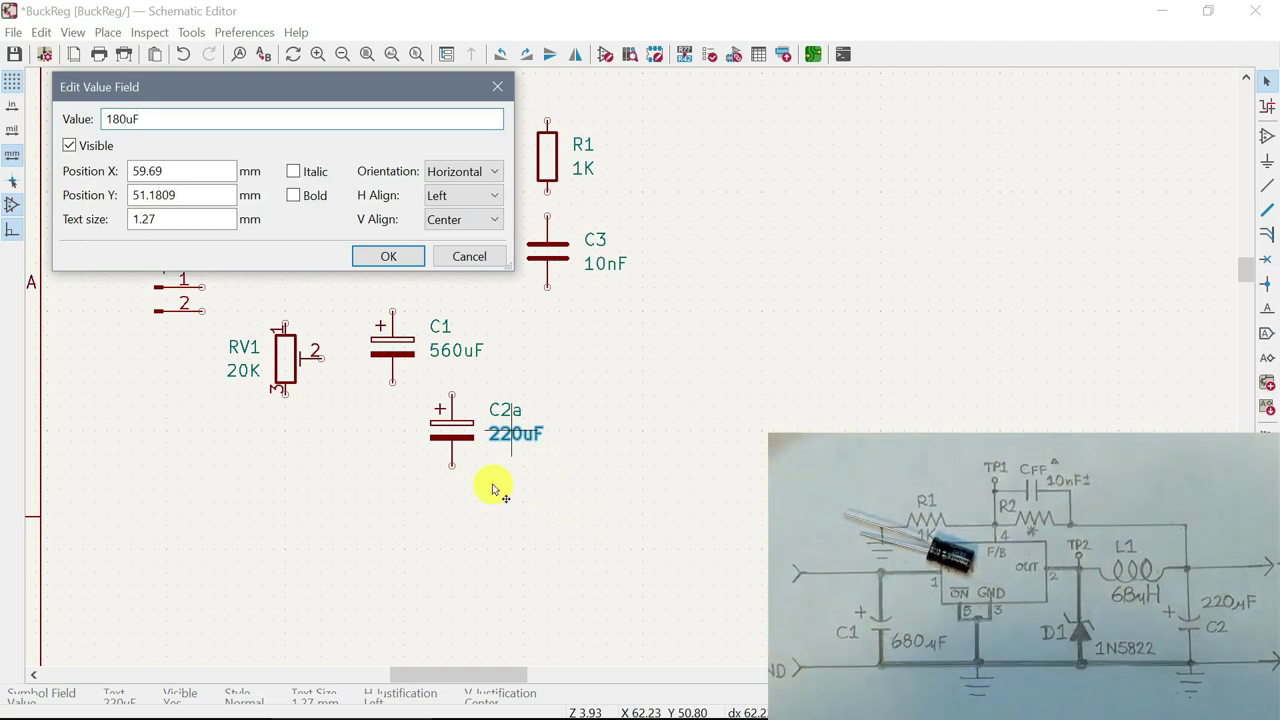
key("Return")
left_click(500, 494)
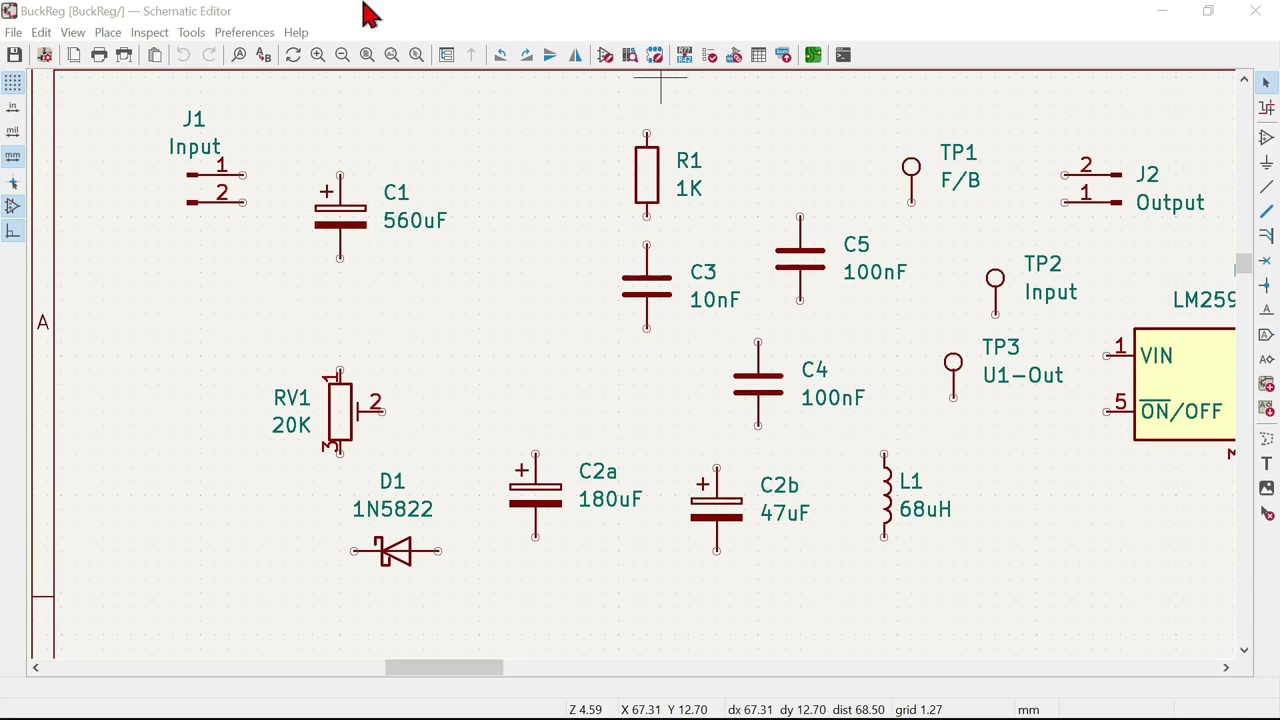
Line up connector J1, capacitor C1 and capacitor C5 in a row near the sheet's upper-left corner
left_click(200, 185)
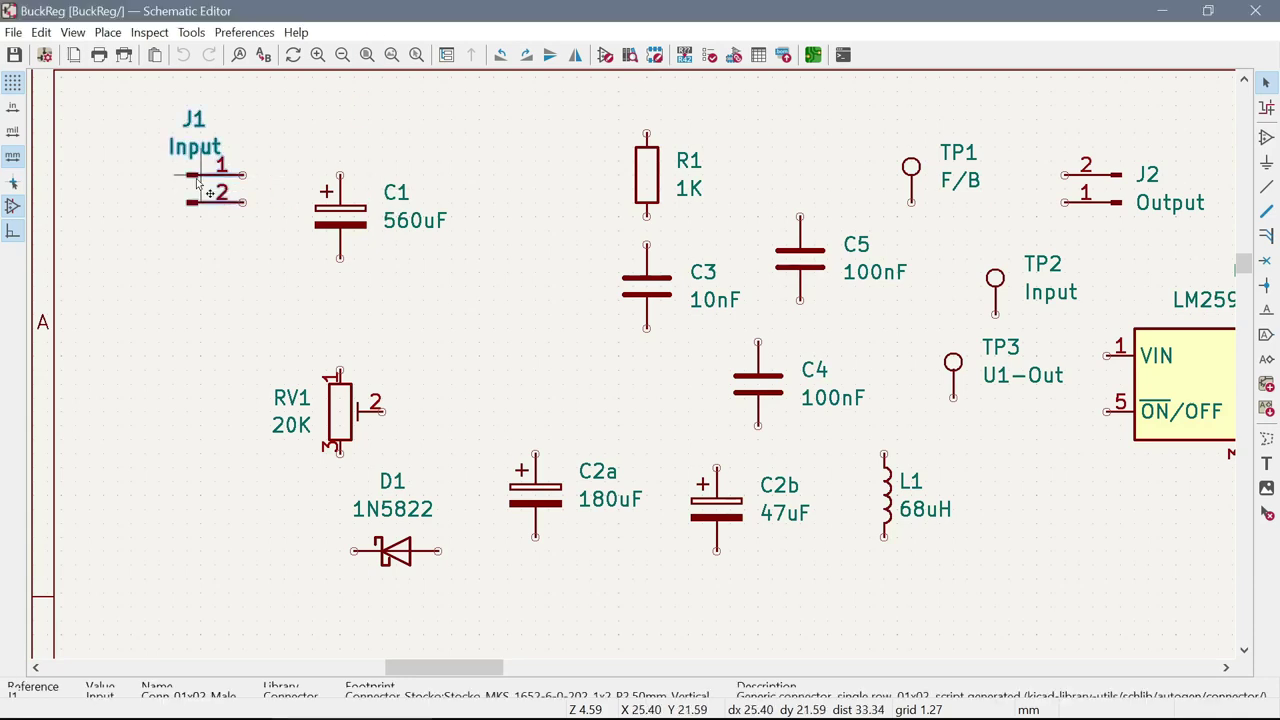
left_click_drag(197, 183, 90, 193)
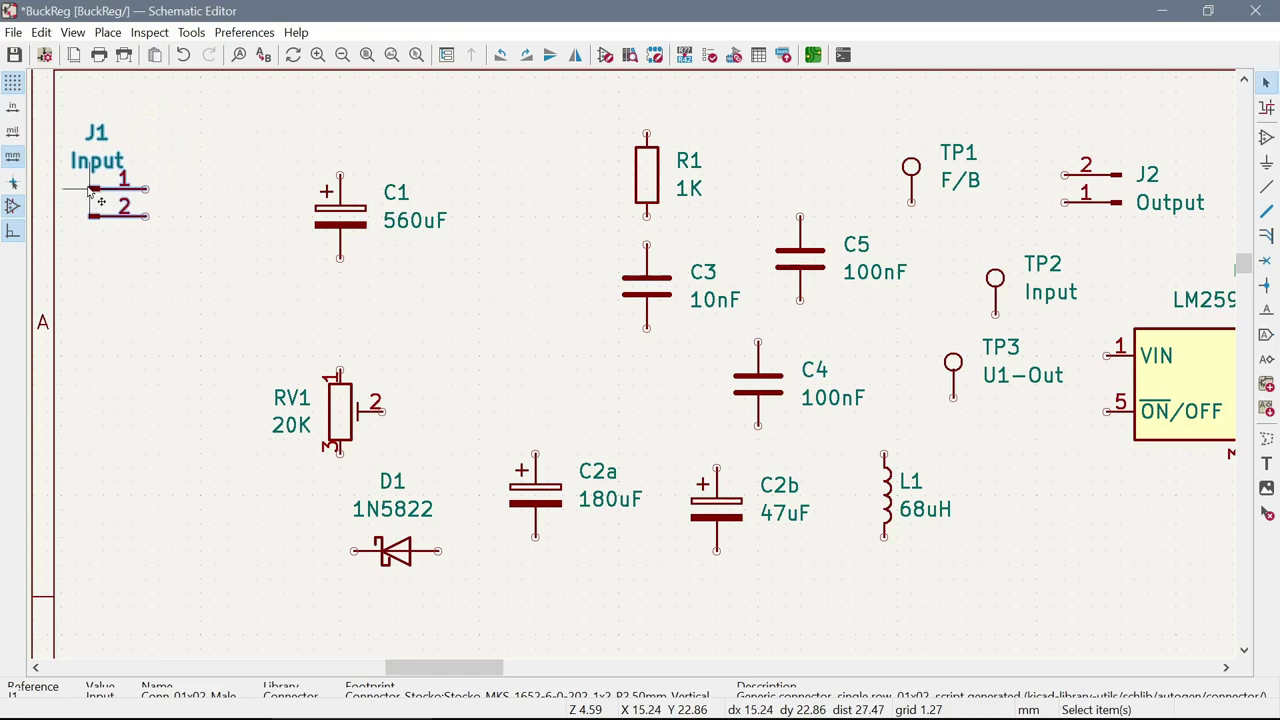
left_click(343, 214)
left_click_drag(341, 213, 251, 236)
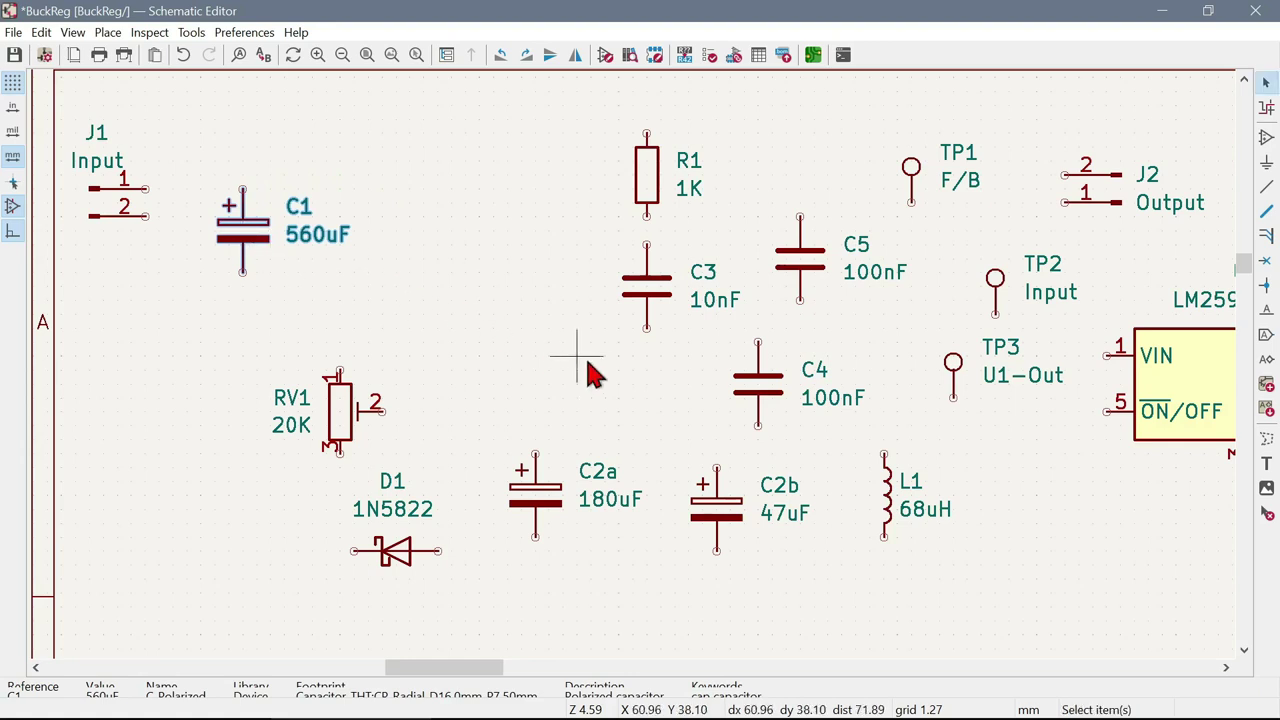
left_click(816, 262)
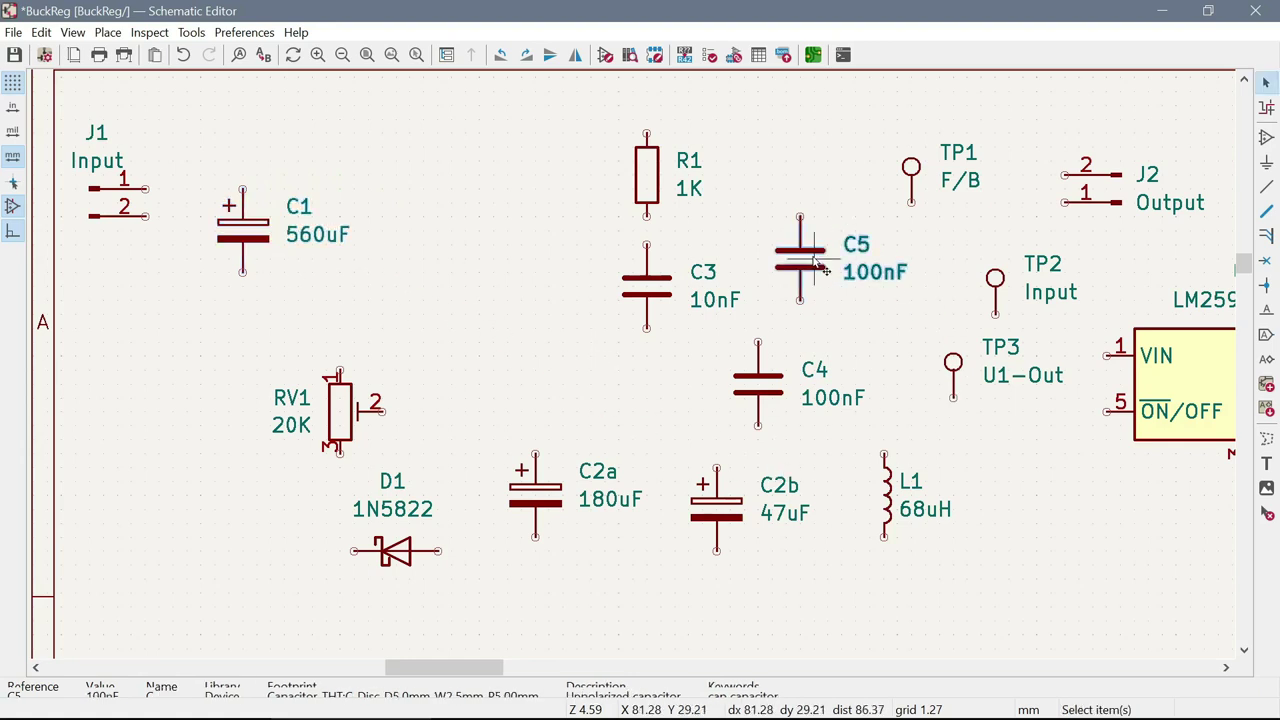
left_click_drag(822, 268, 396, 232)
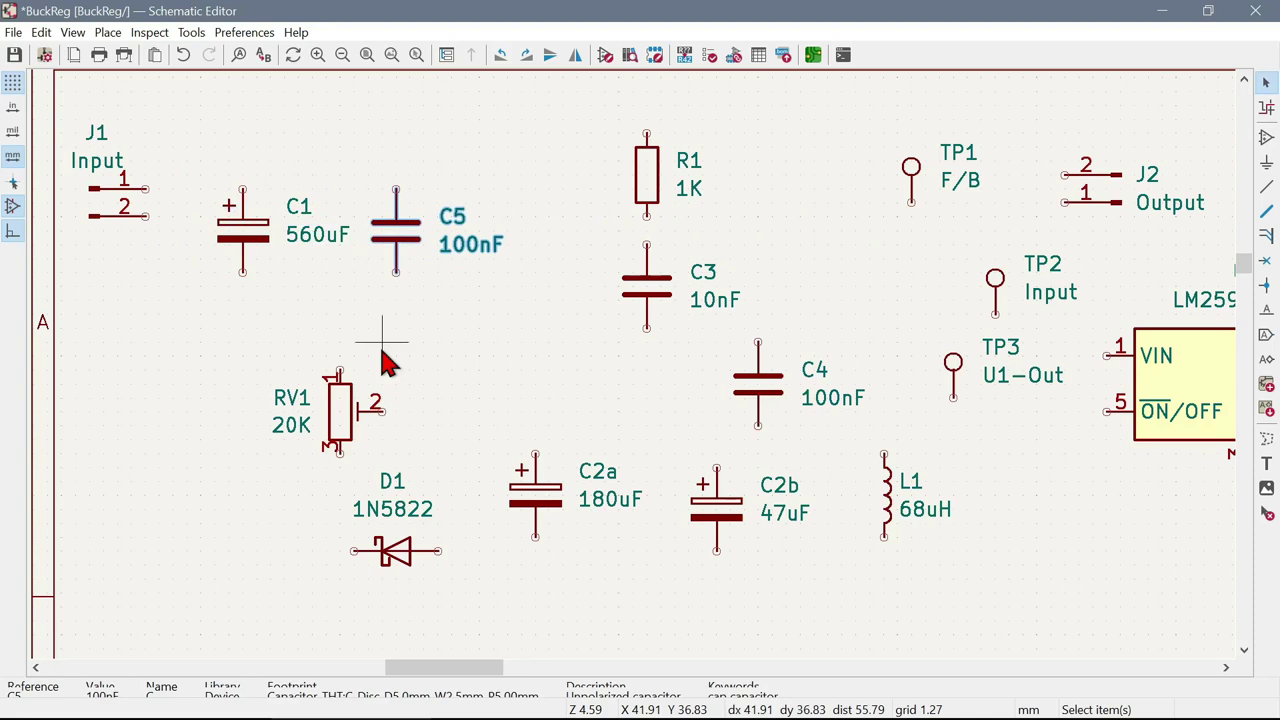
Move C1's value text down beside its lower pin and its reference closer to its upper pin
left_click(309, 240)
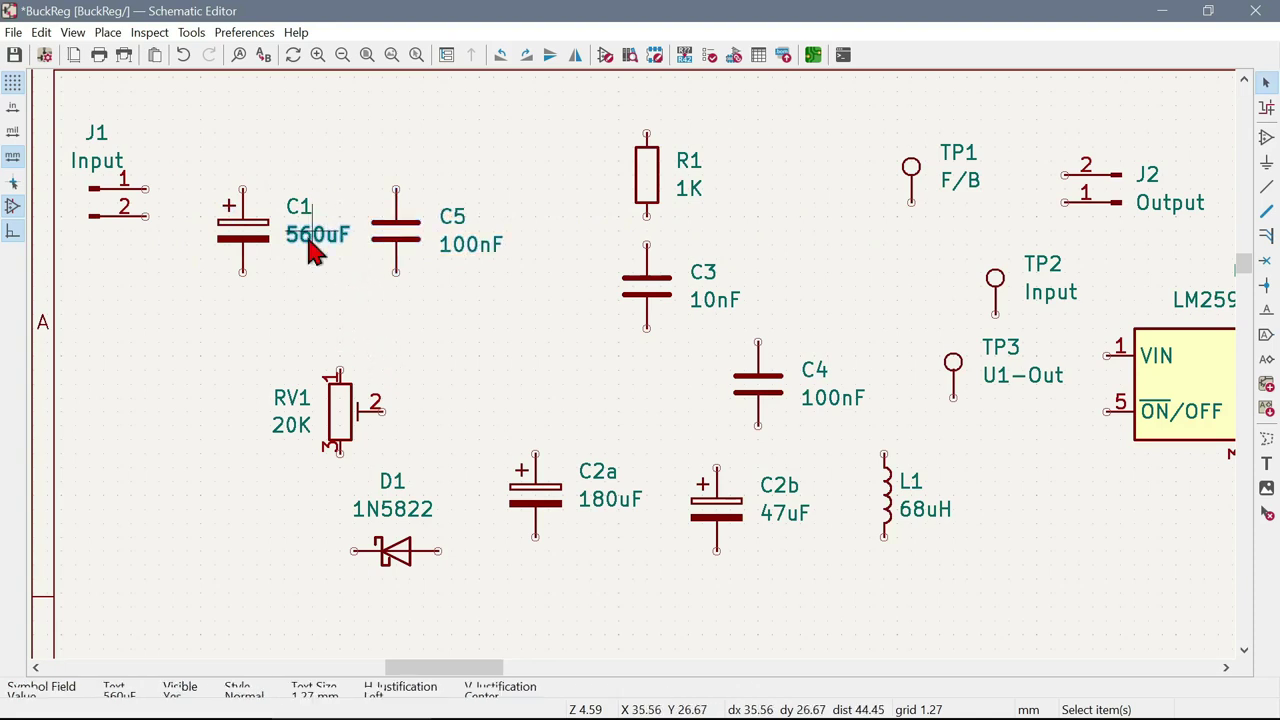
key("m")
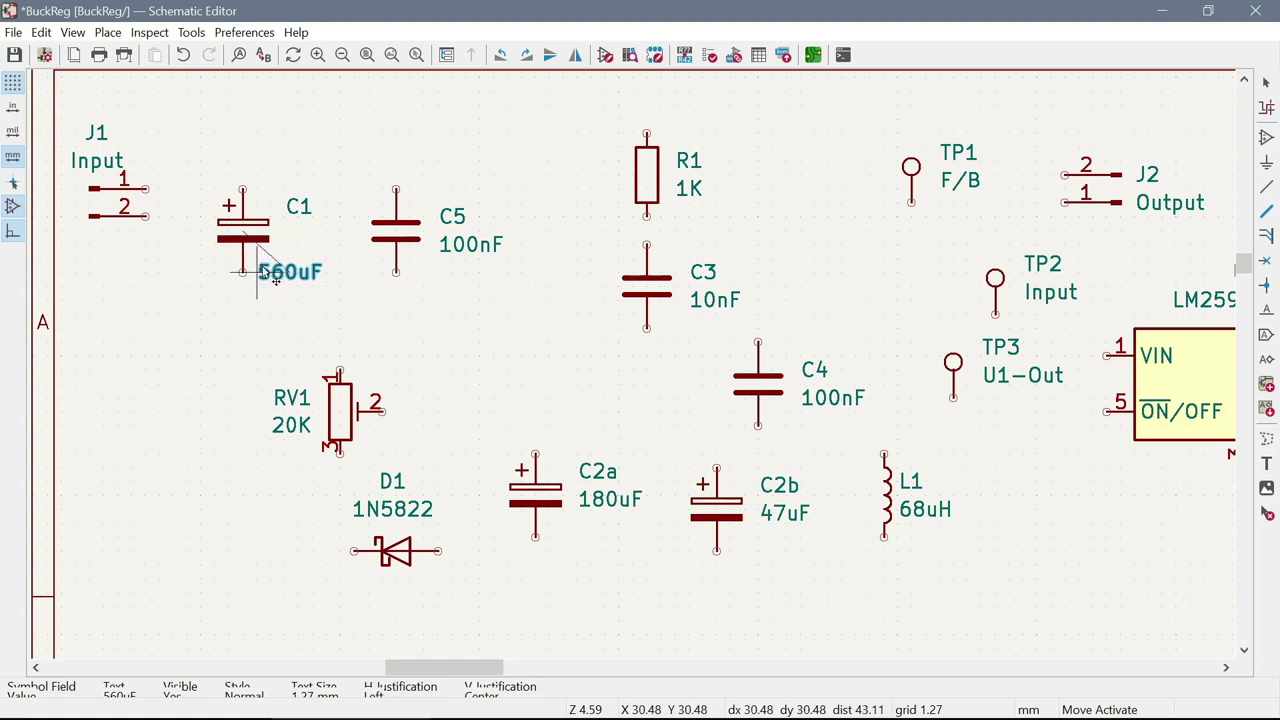
left_click(275, 280)
left_click(303, 213)
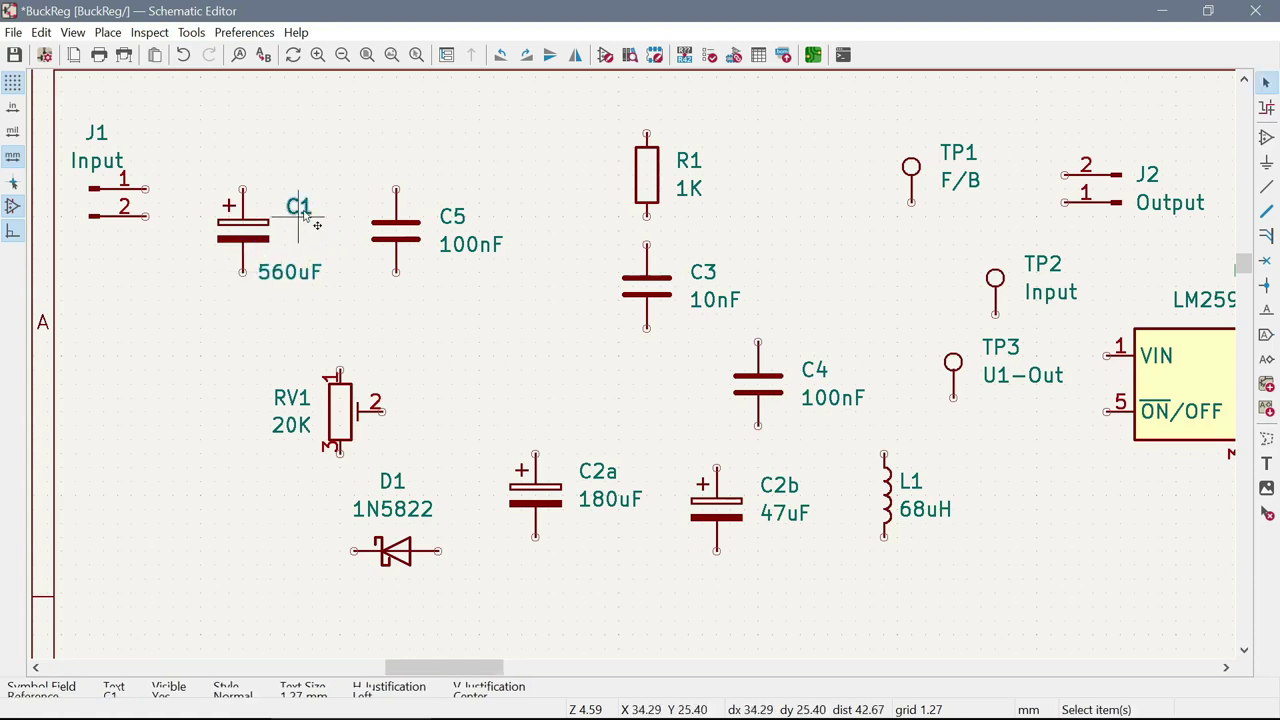
key("m")
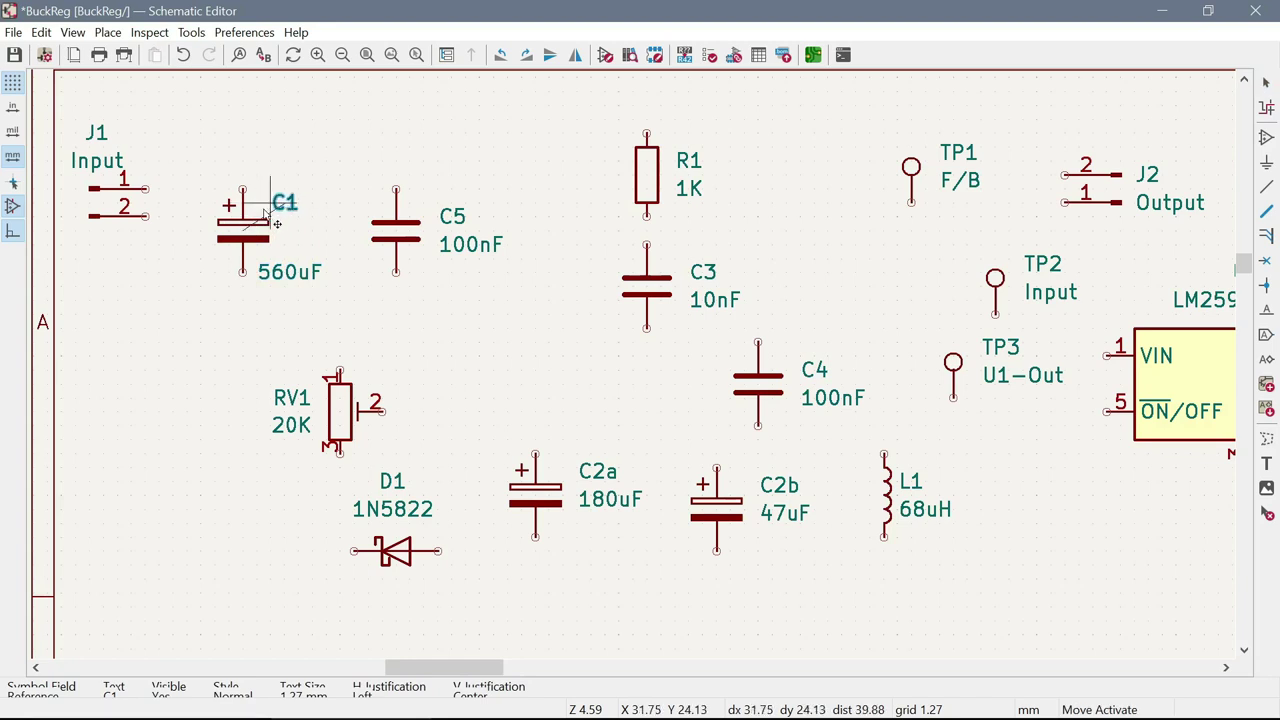
left_click(262, 212)
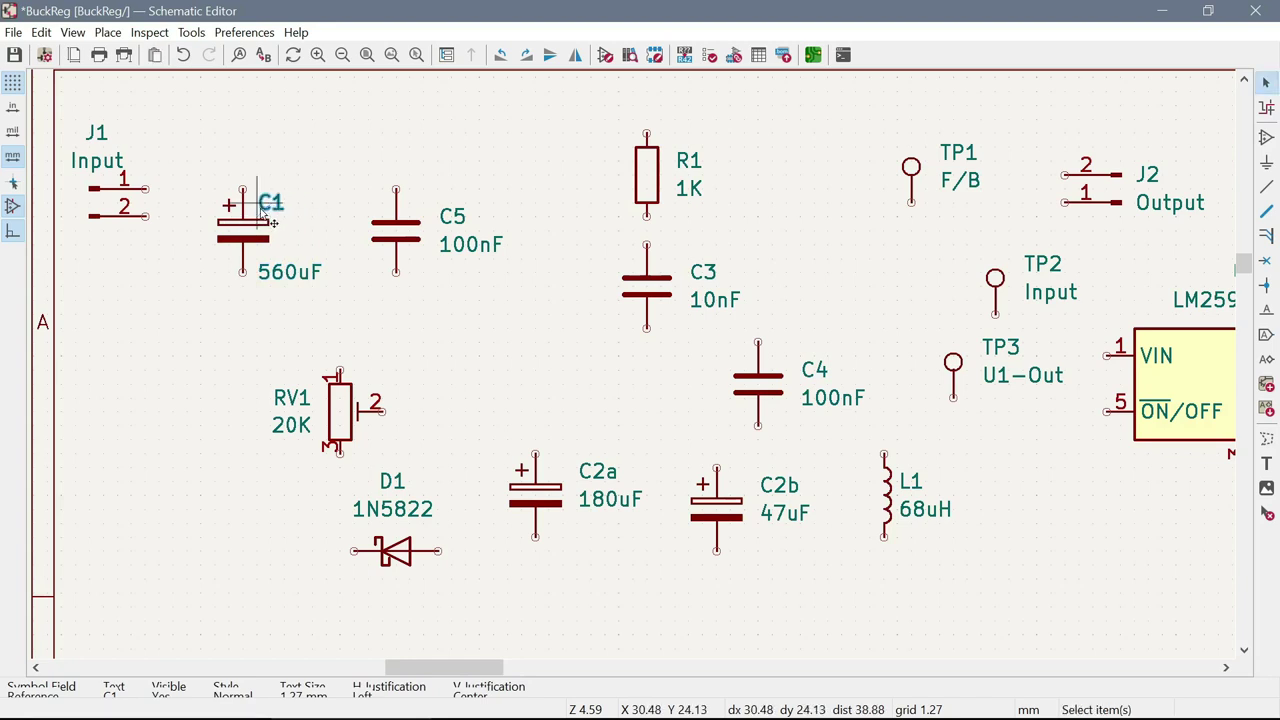
Shift capacitor C5 closer to C1 and move C1's value text to the left of C1's lower pin
left_click(416, 244)
key("m")
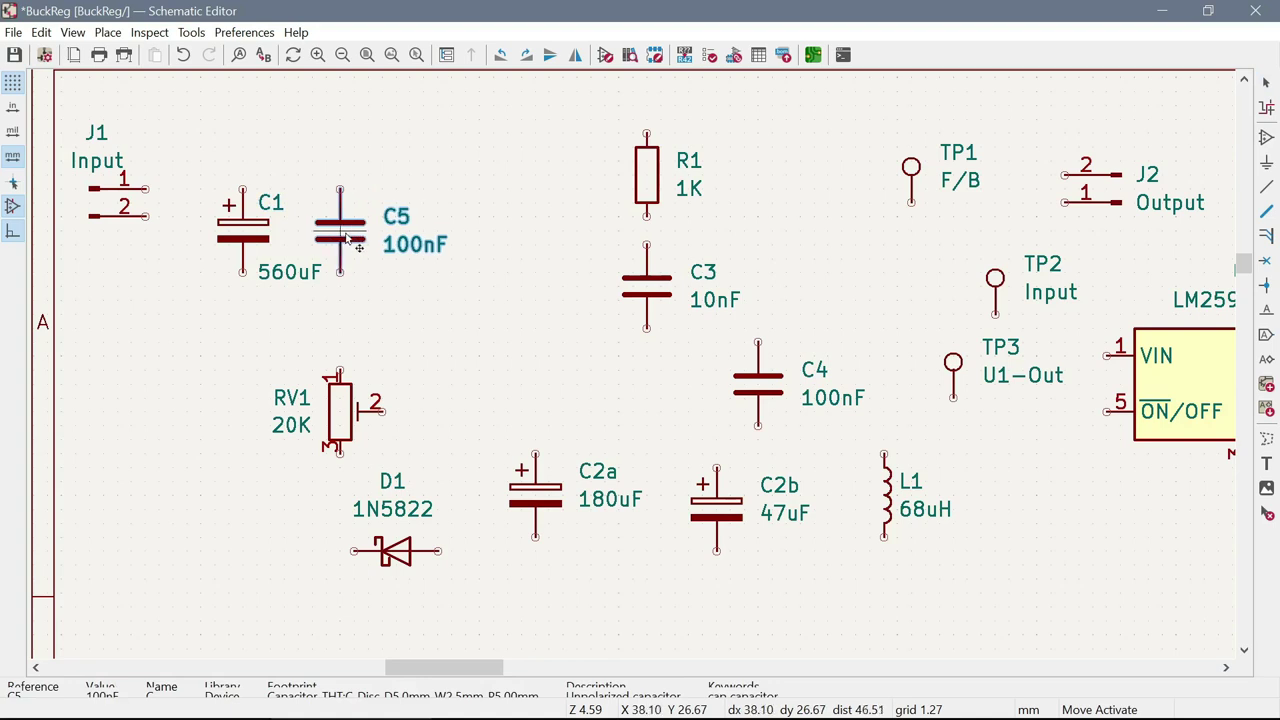
left_click(354, 250)
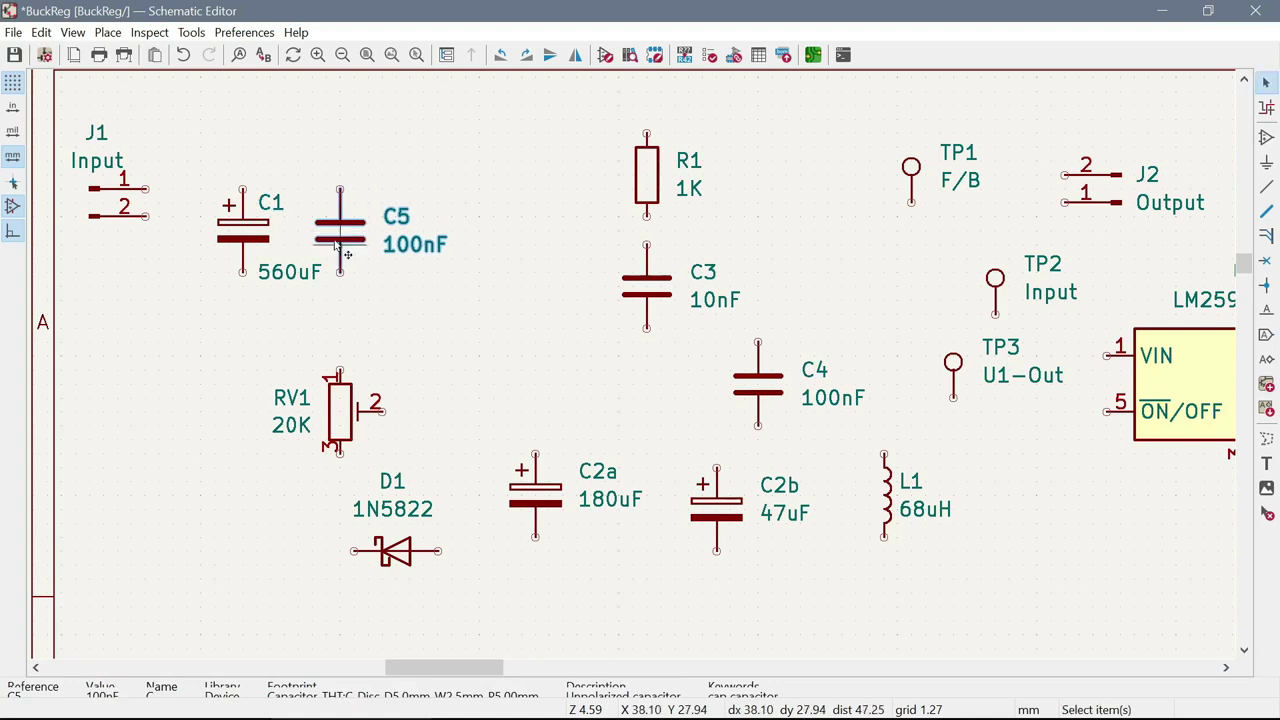
left_click(300, 274)
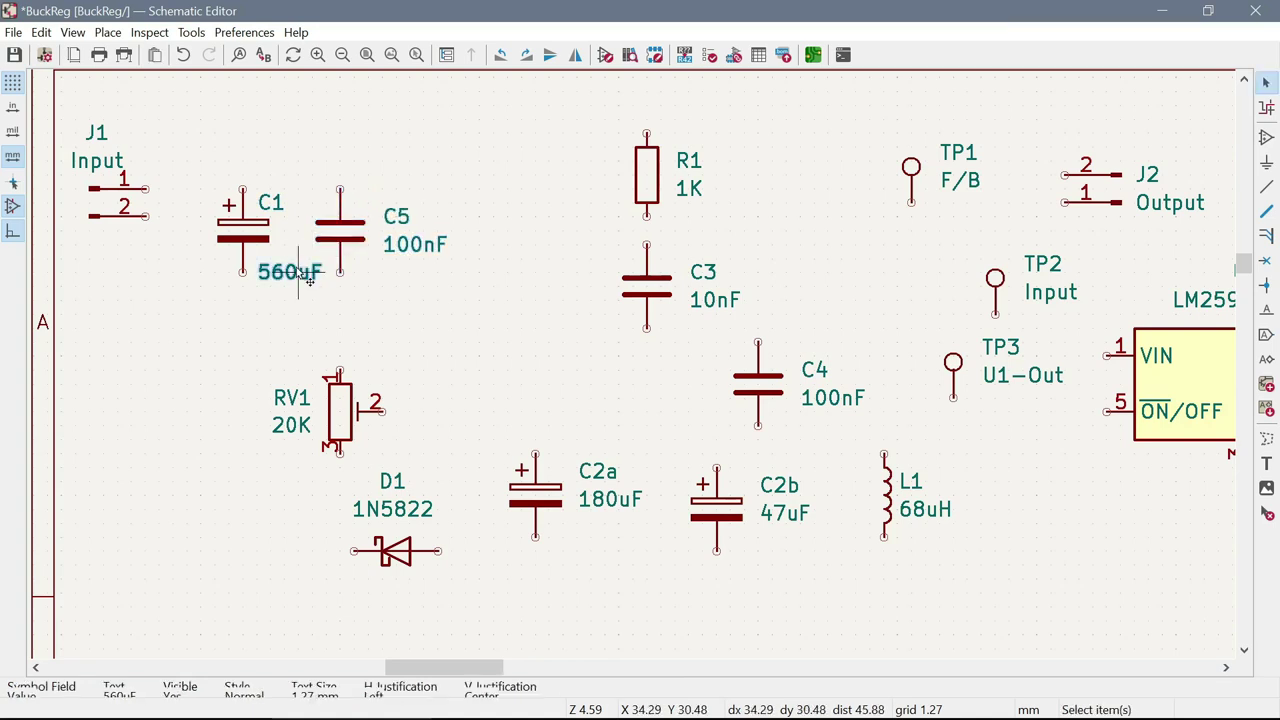
key("m")
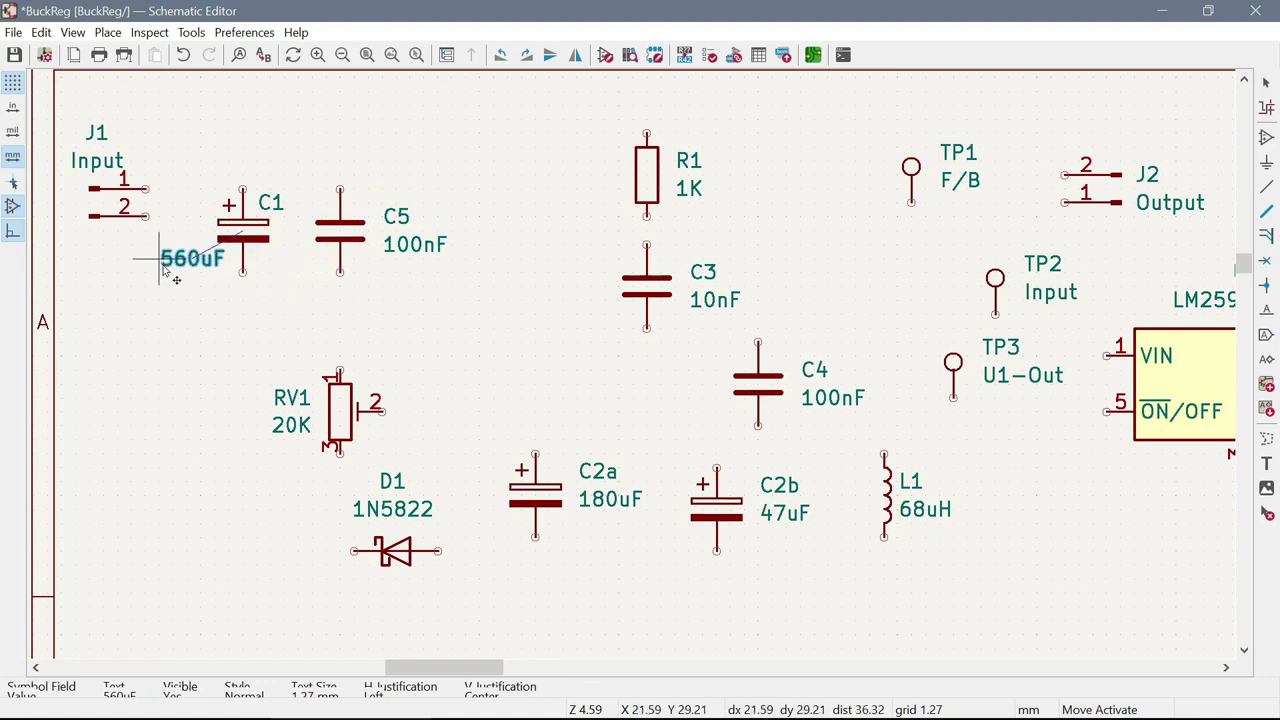
left_click(163, 265)
Move C5's value text beside its lower pin and its reference beside its upper pin
left_click(401, 250)
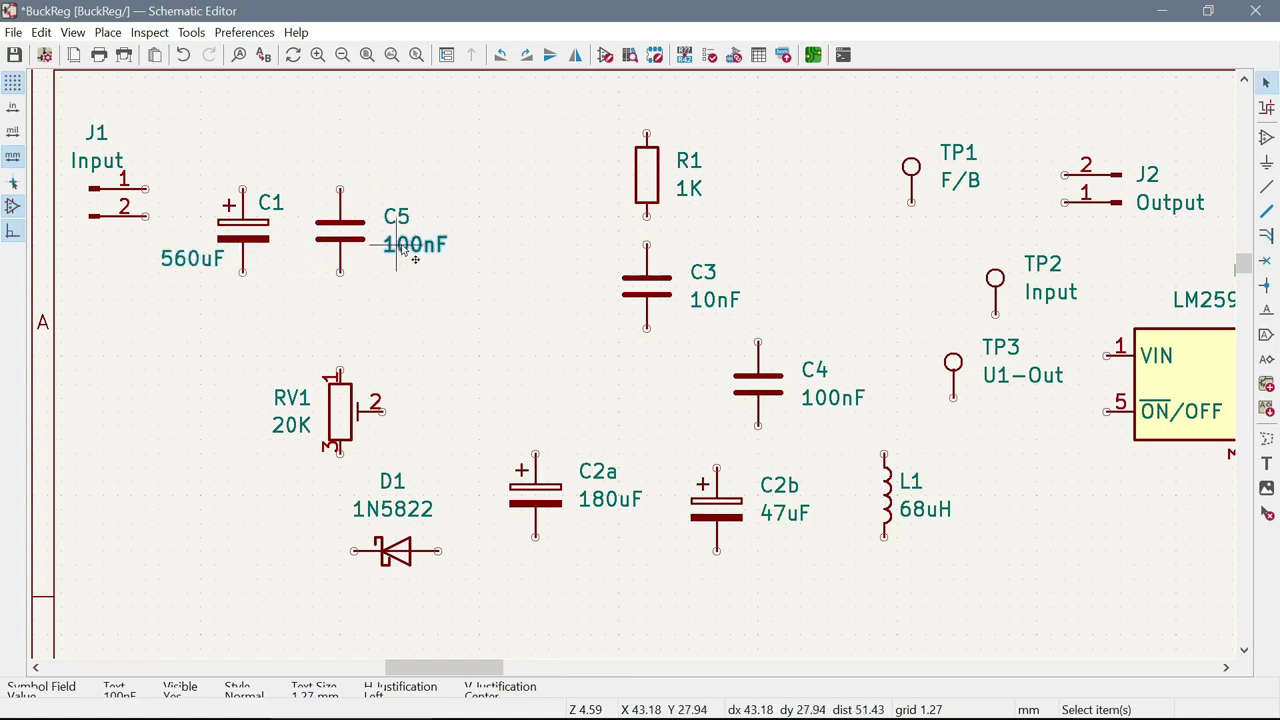
key("m")
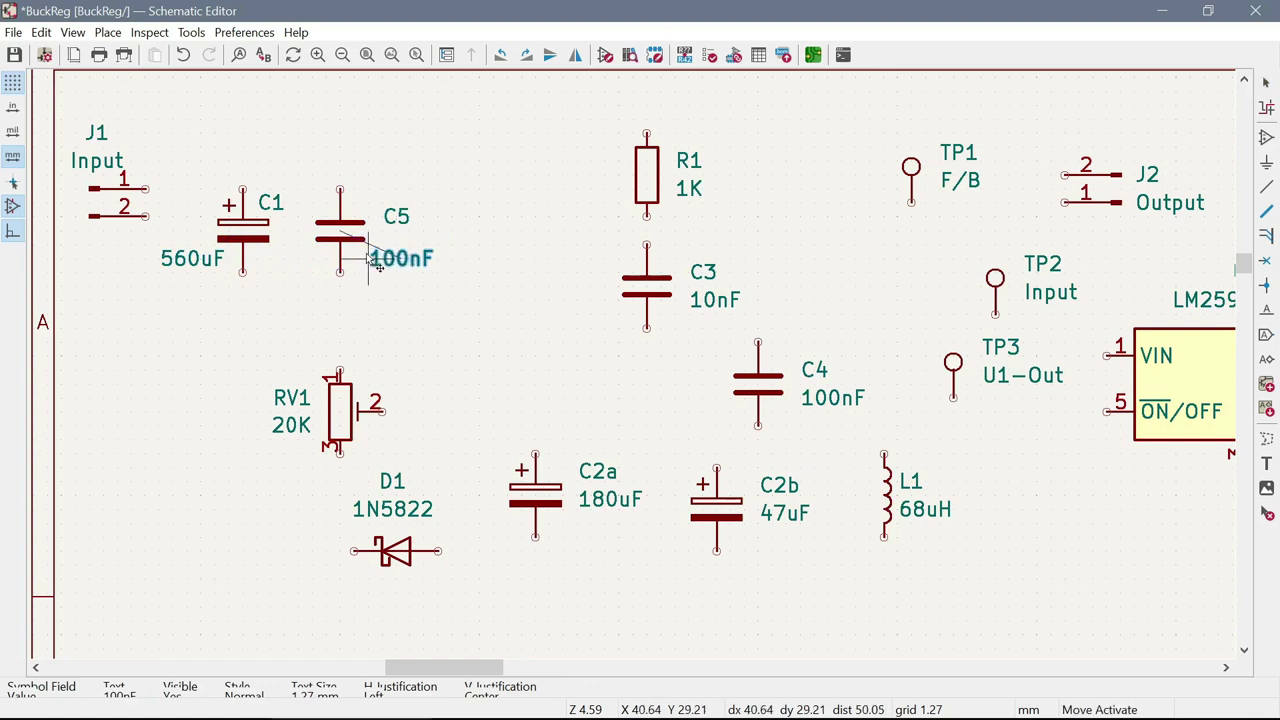
left_click(366, 270)
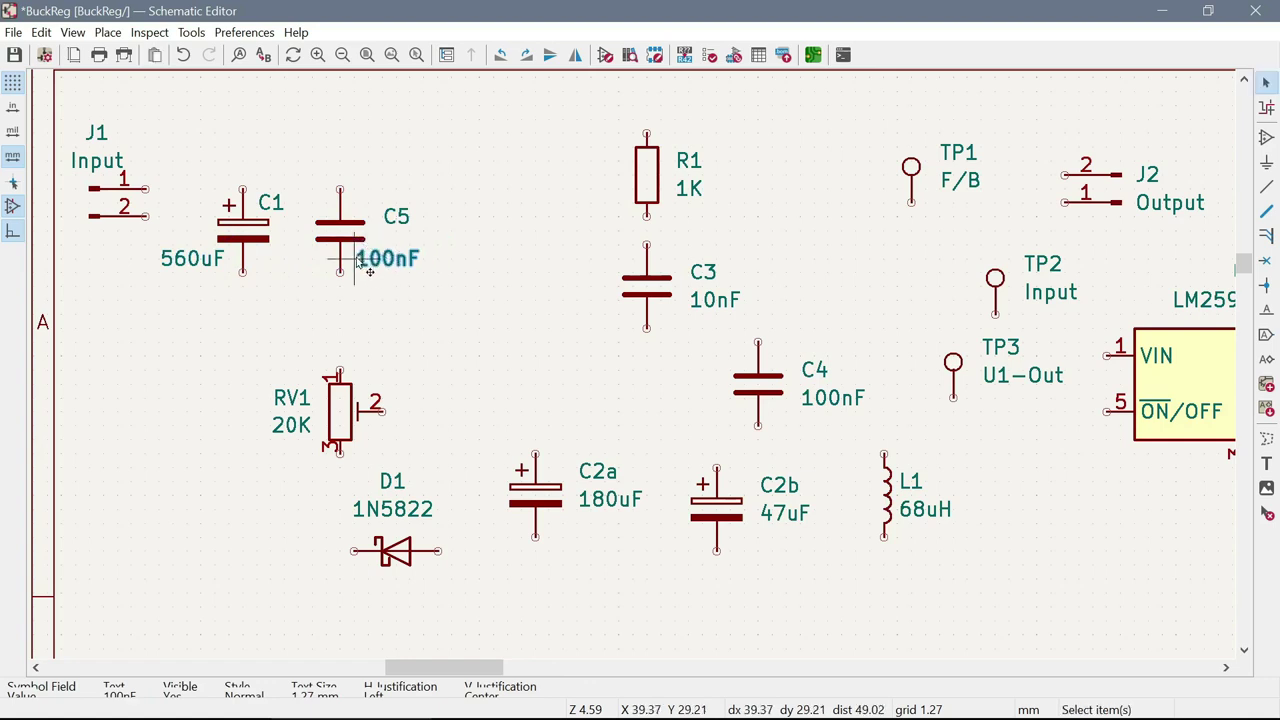
left_click(392, 218)
key("e")
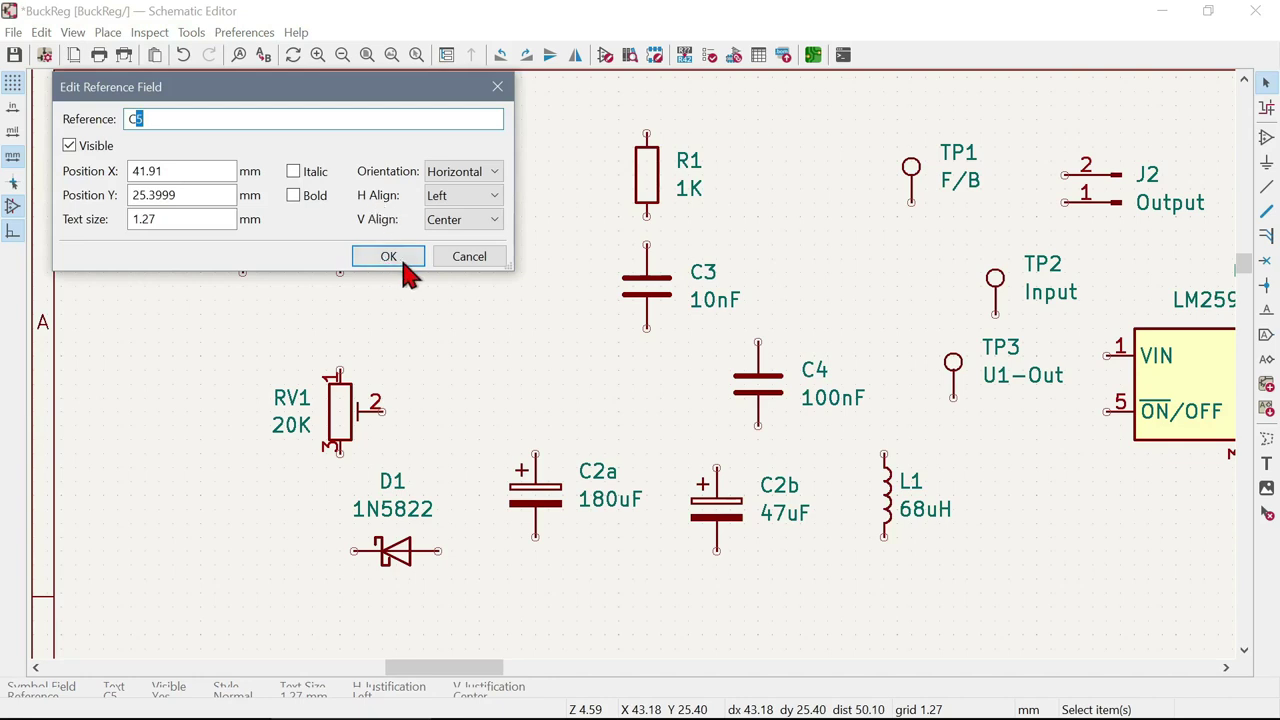
left_click(463, 258)
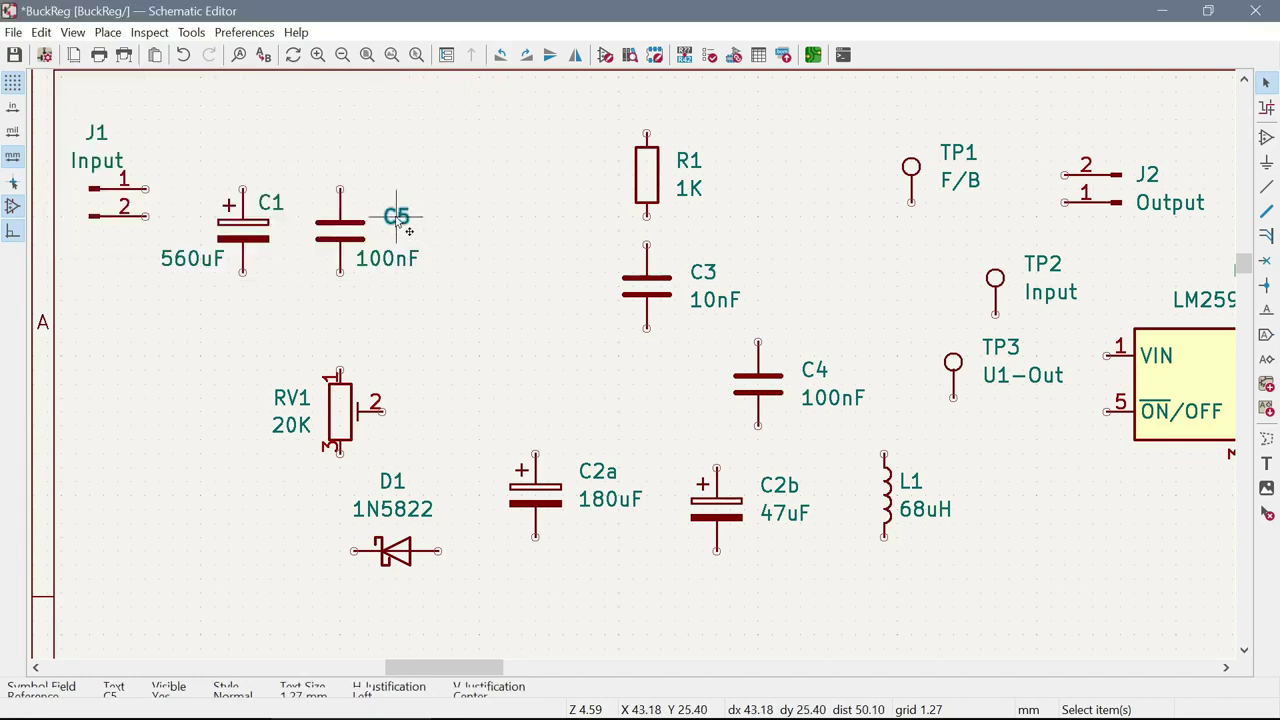
key("m")
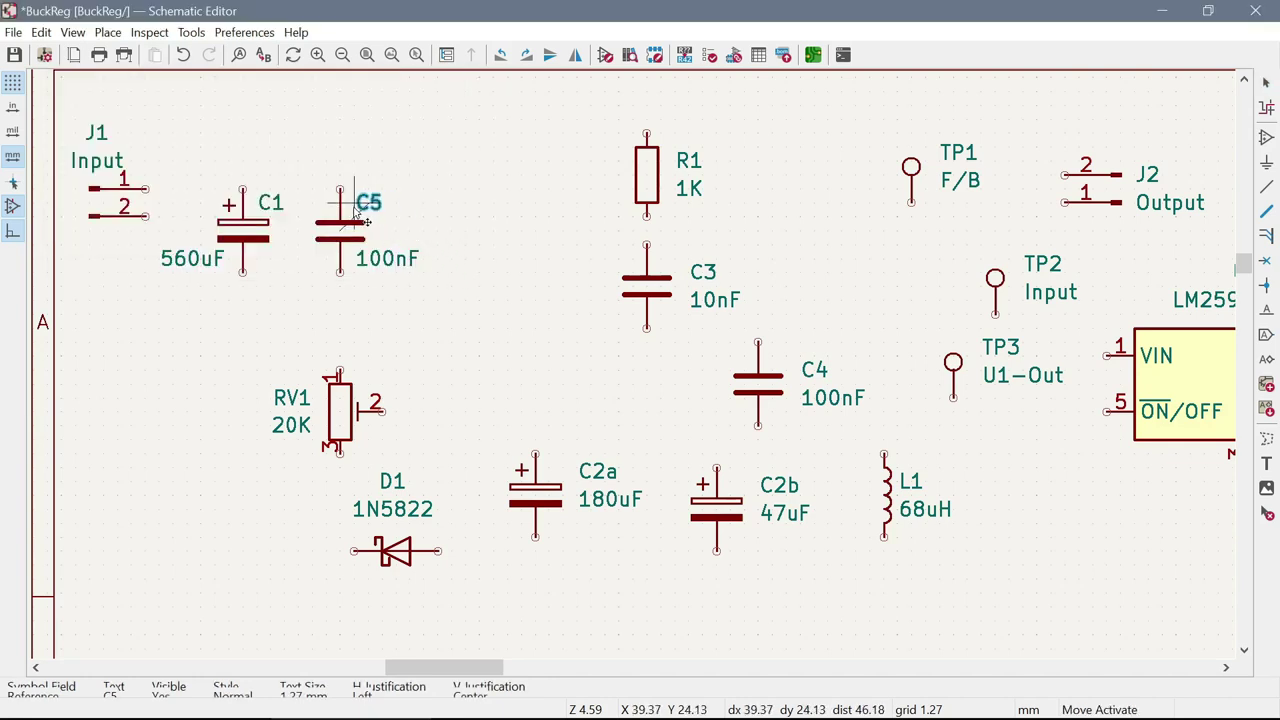
left_click(355, 210)
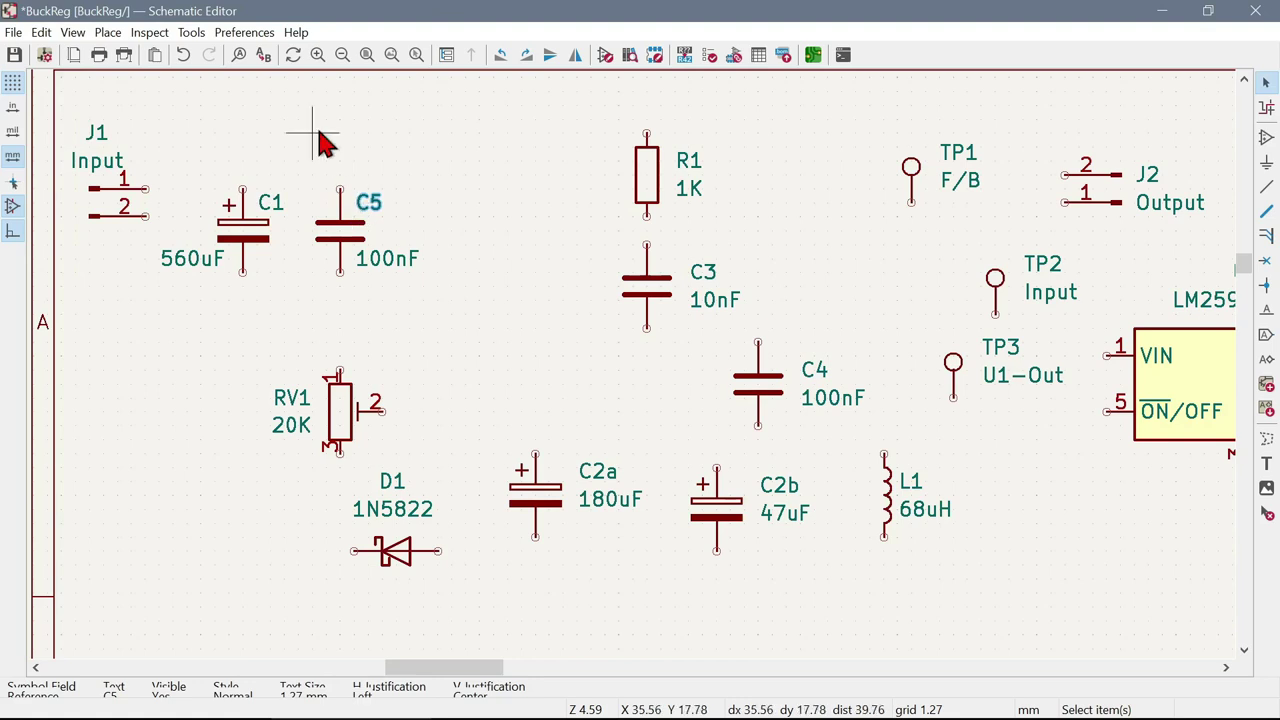
Move capacitor C5 together with its labels further left, right next to C1's reference
left_click(340, 243)
key("m")
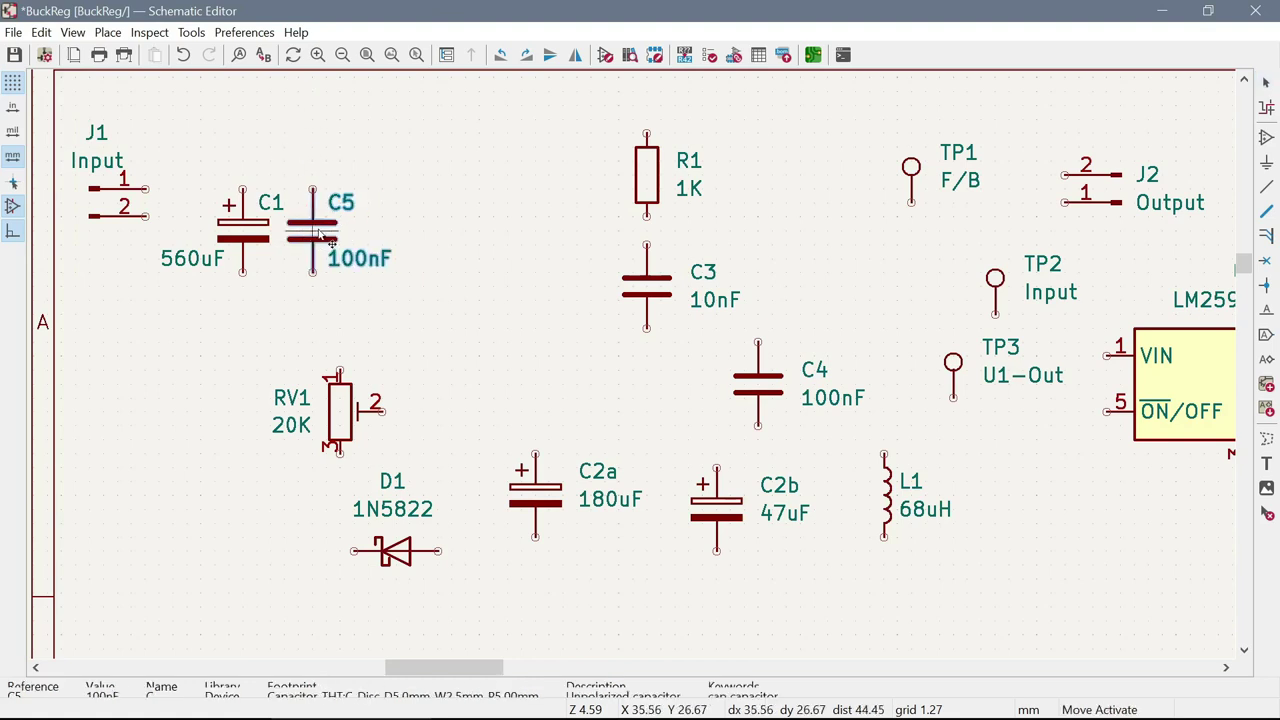
left_click(317, 234)
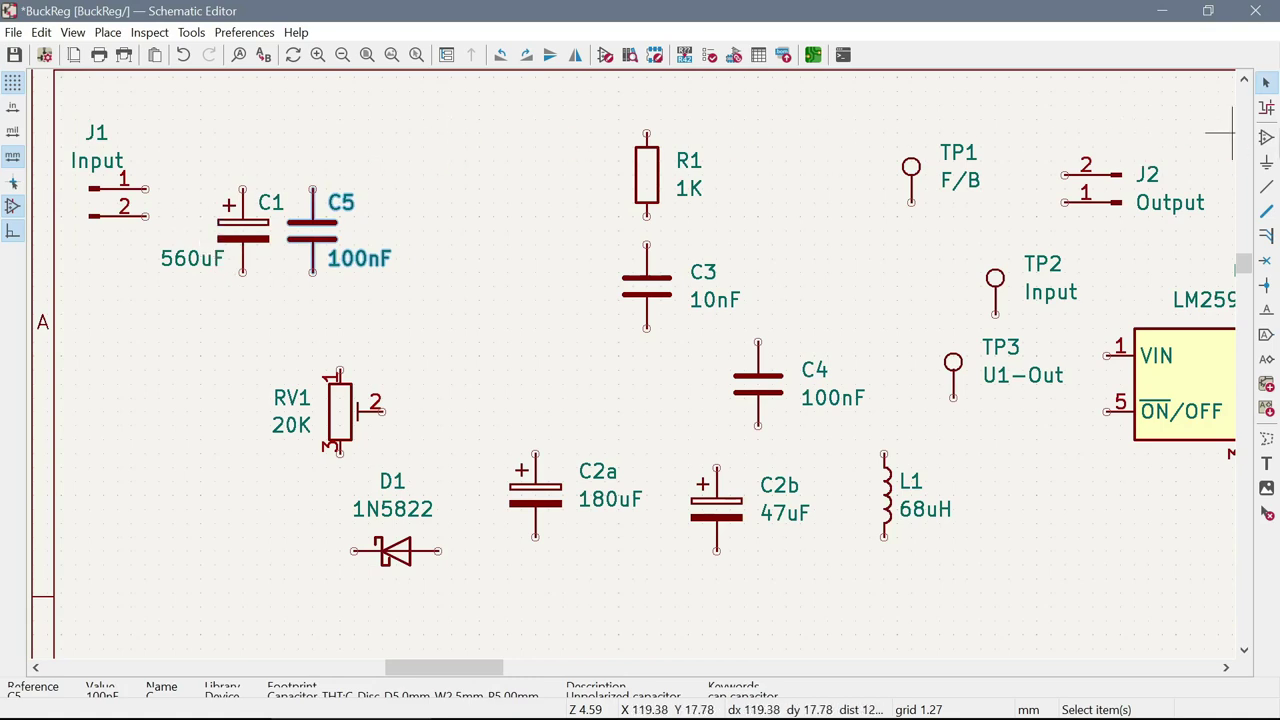
Wire J1 pin 1 to the upper pins of C1 and C5, and join the two capacitors' lower pins
left_click(1267, 189)
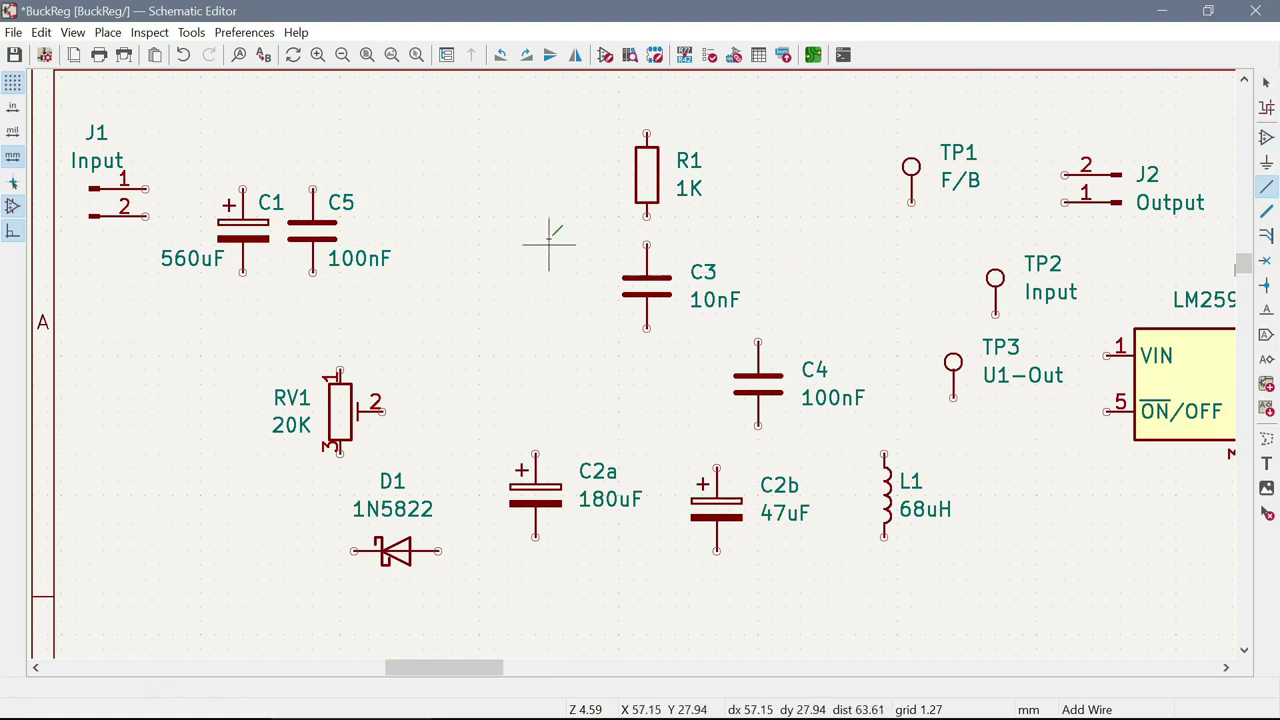
left_click(145, 188)
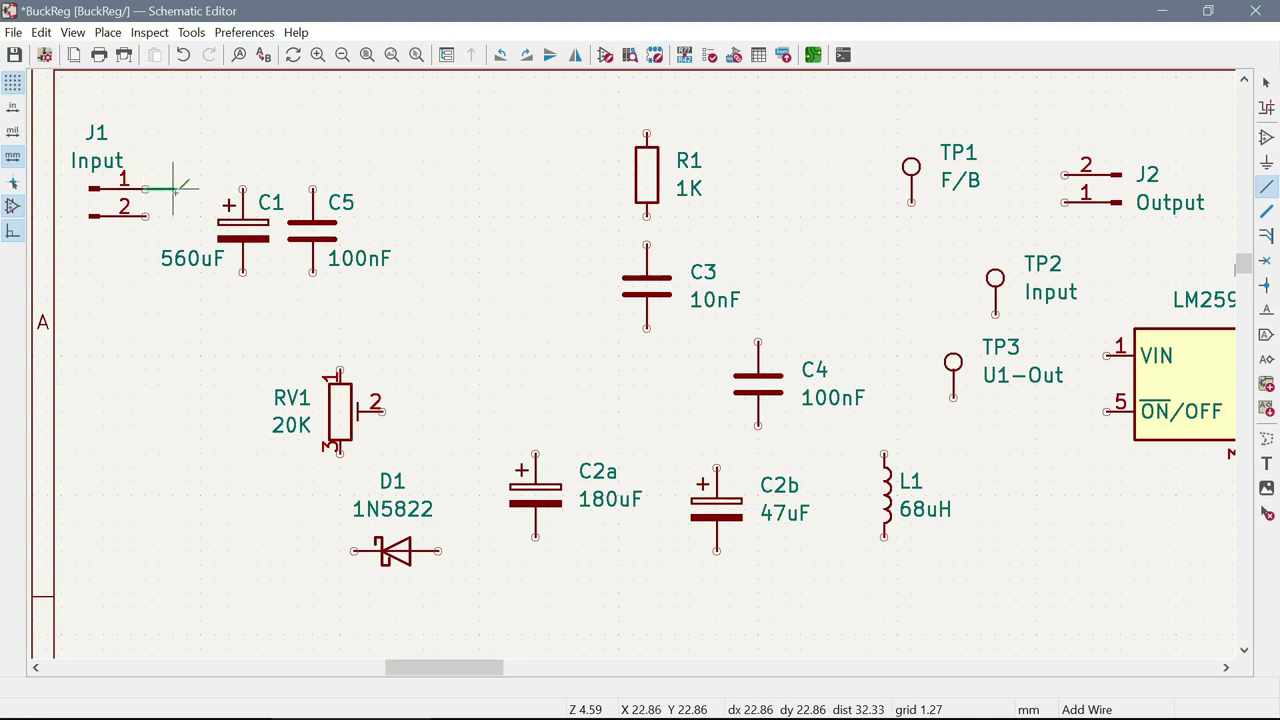
left_click(243, 188)
left_click(243, 188)
left_click(313, 188)
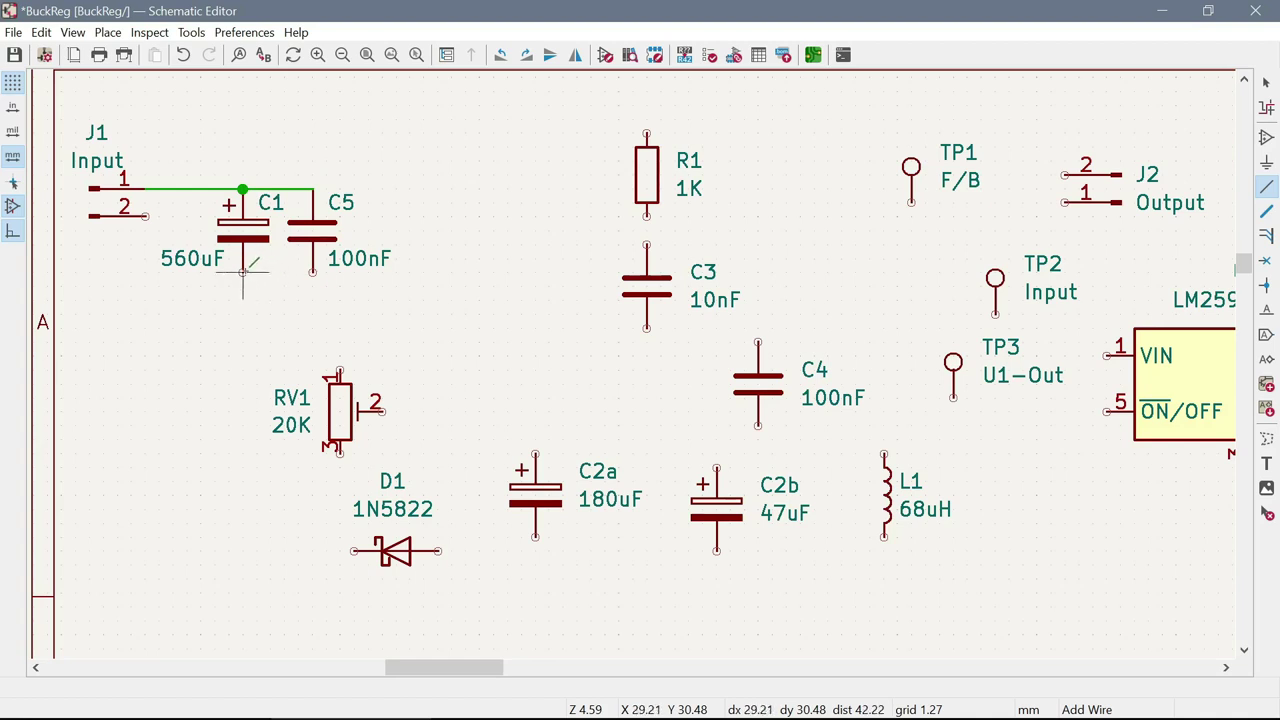
left_click(242, 272)
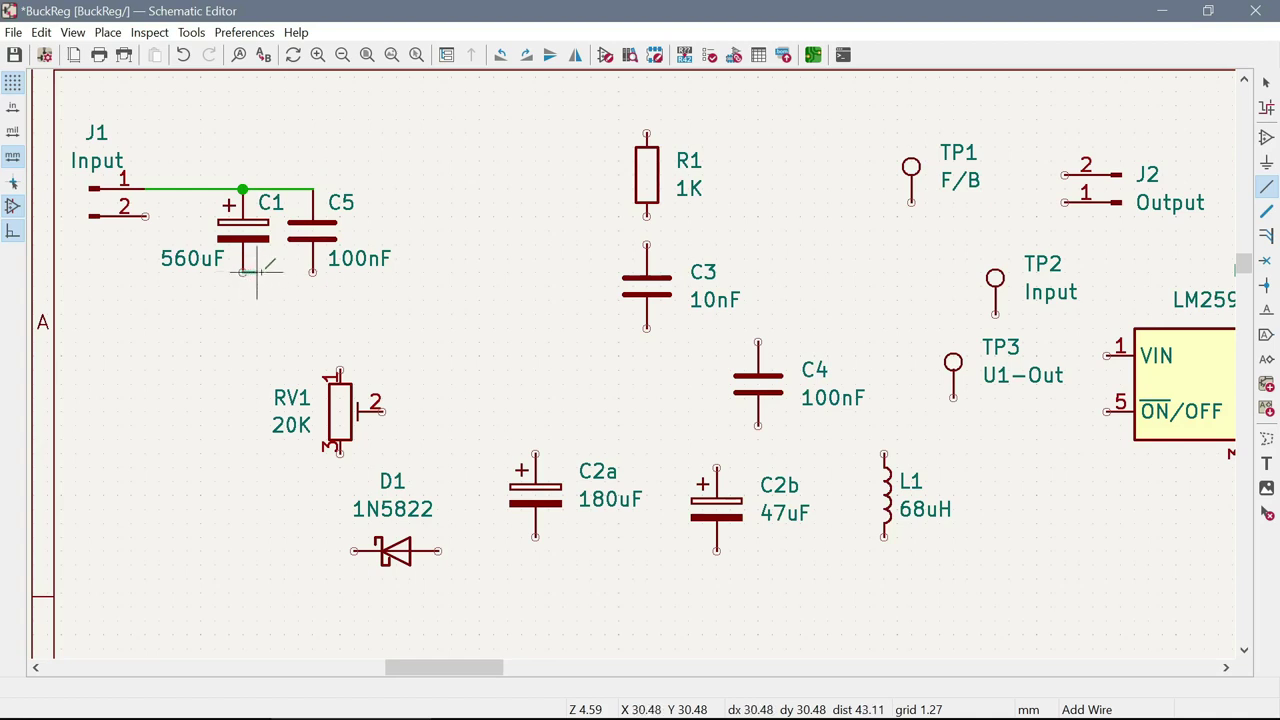
left_click(313, 272)
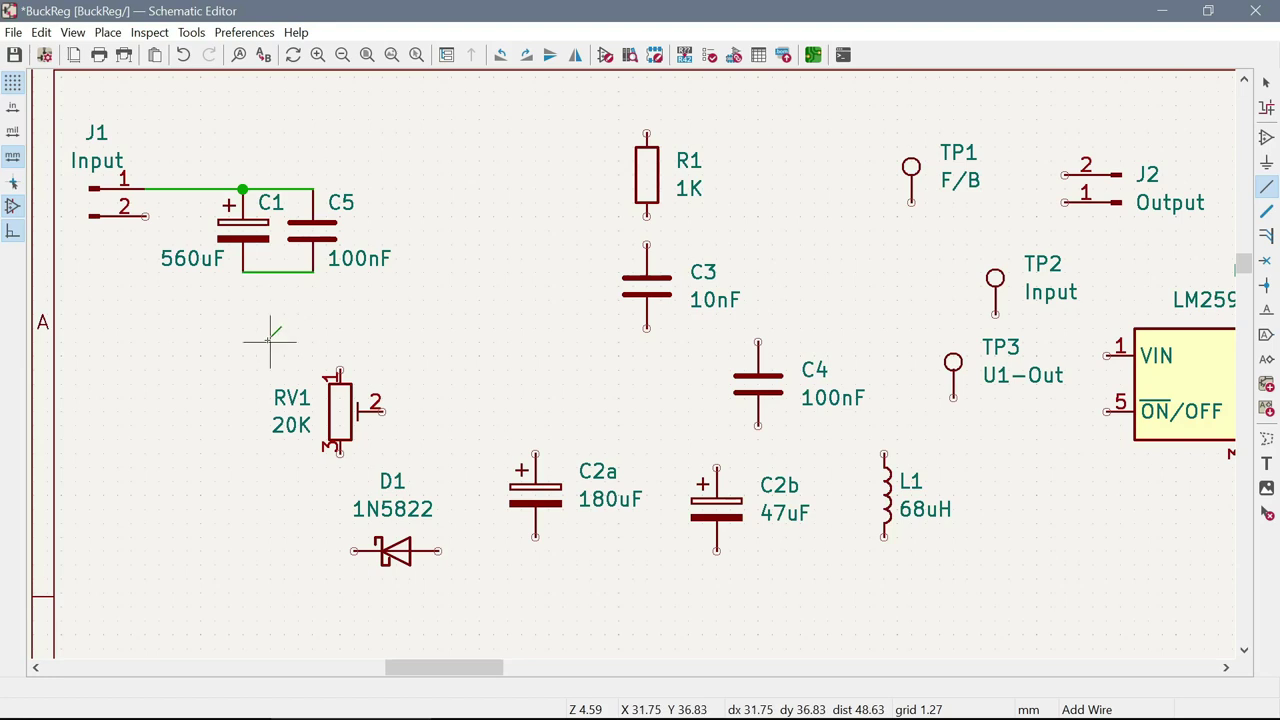
Start adding a power symbol and browse the power library down to the GND entries
left_click(1266, 163)
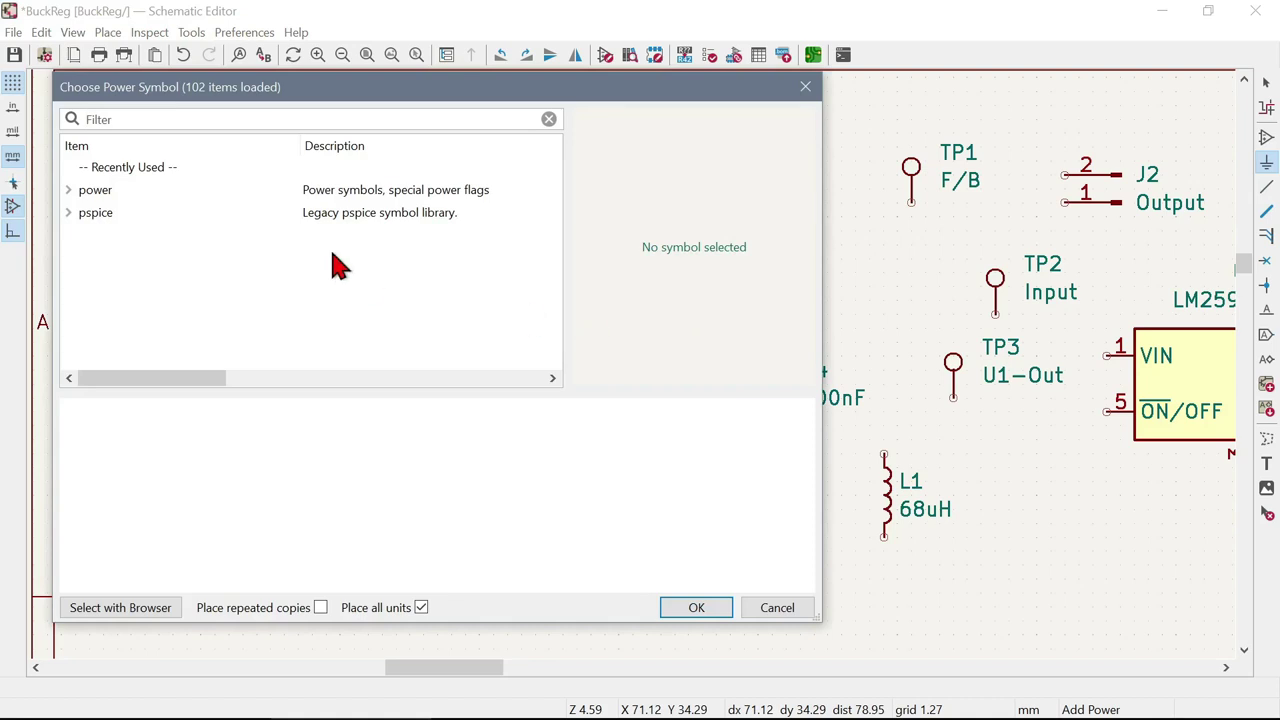
double_click(100, 192)
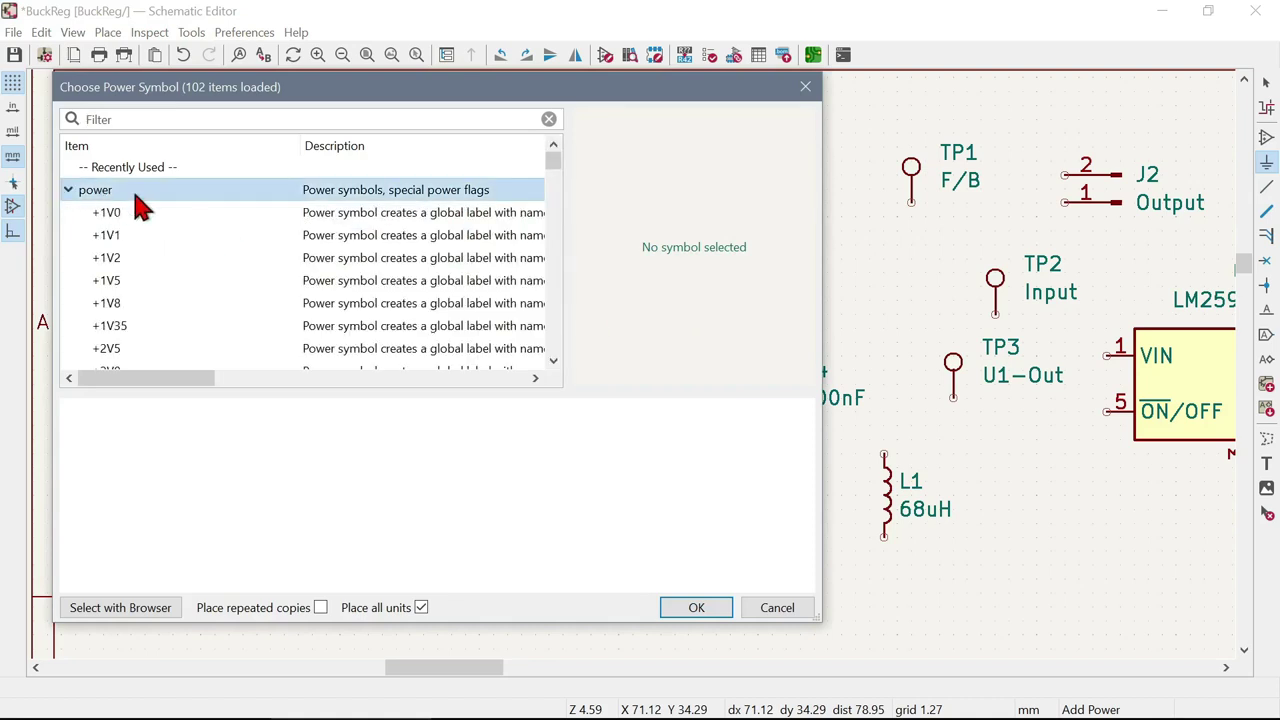
scroll(168, 248, "down", 7)
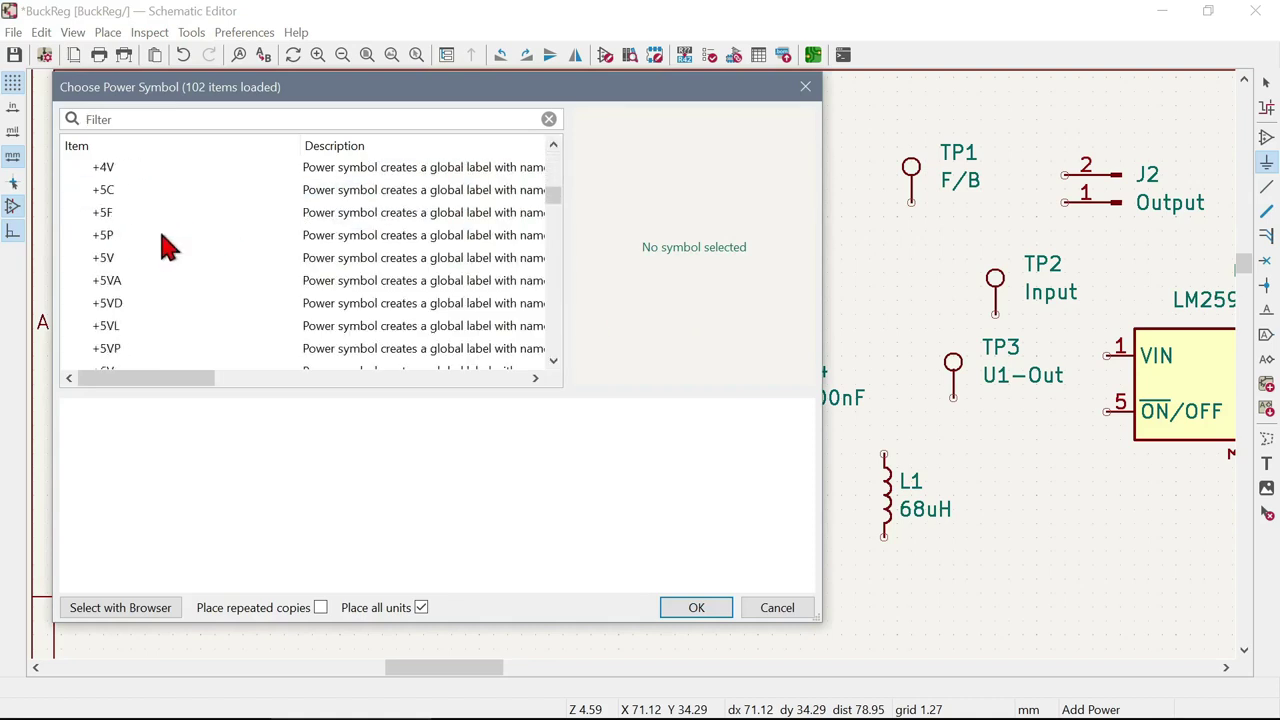
scroll(168, 248, "down", 6)
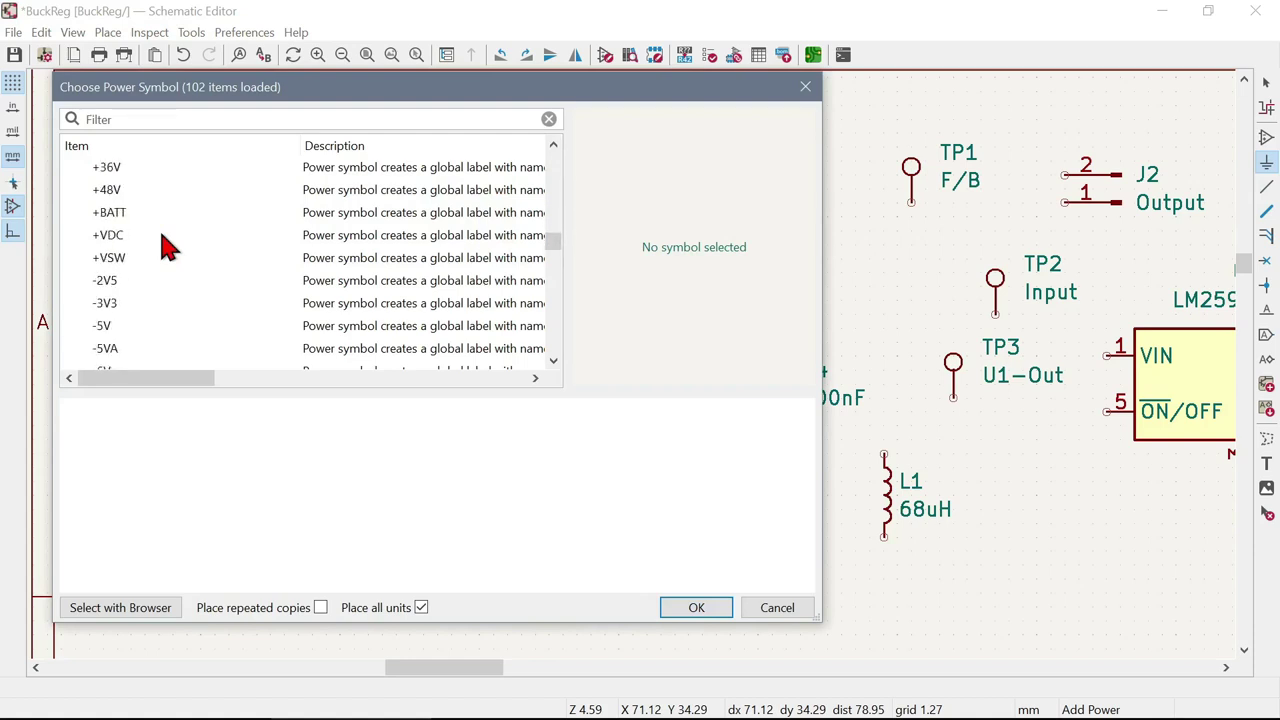
scroll(168, 248, "down", 6)
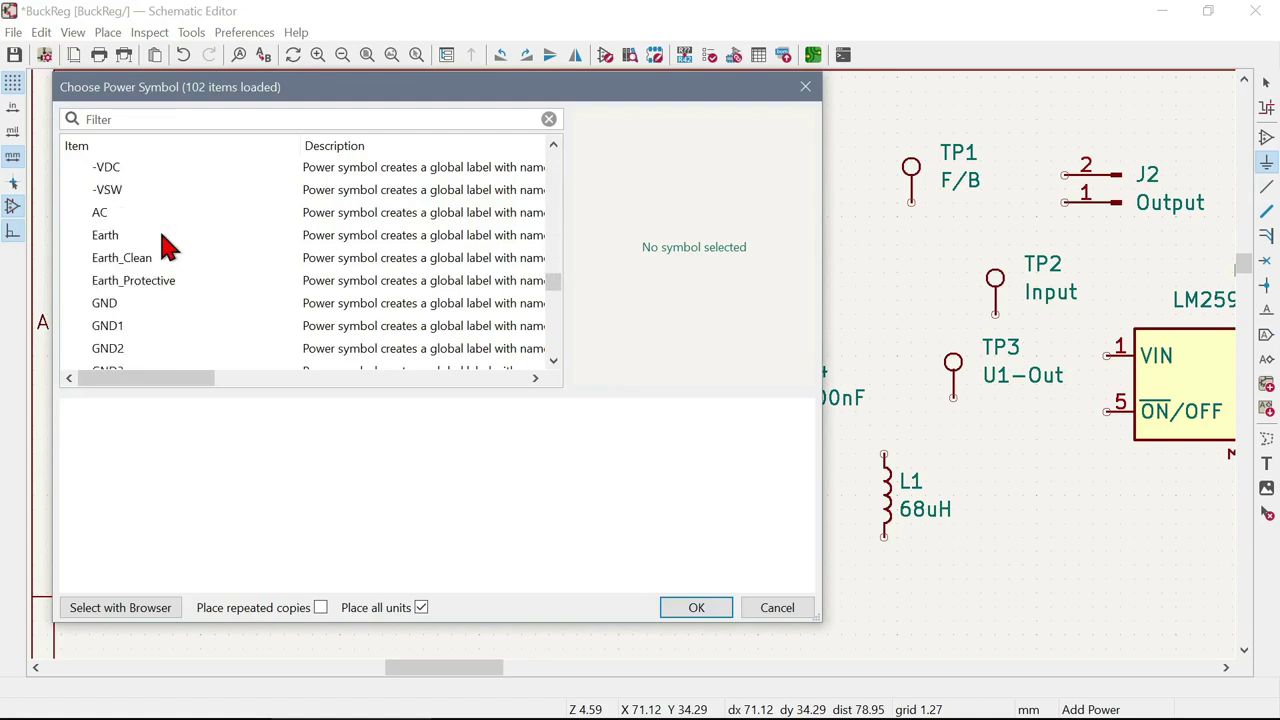
Place a GND power symbol on the wire joining the lower ends of C1 and C5
left_click(105, 304)
double_click(104, 308)
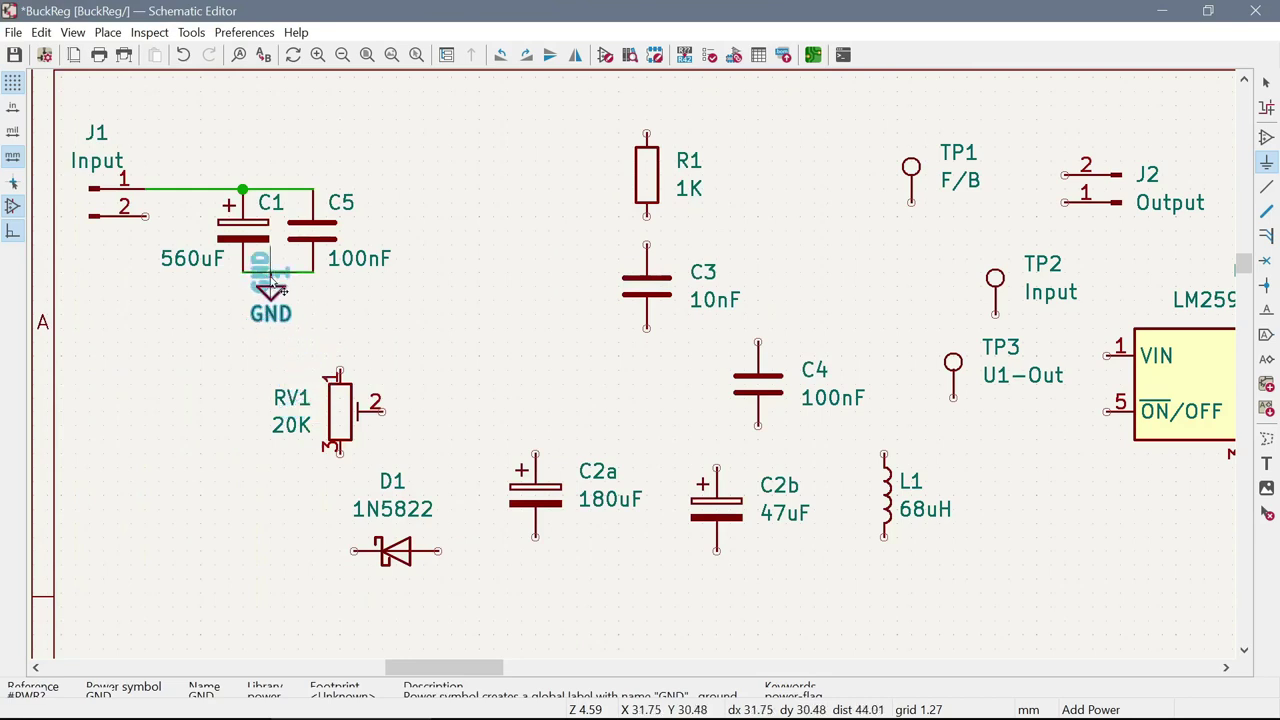
left_click(270, 276)
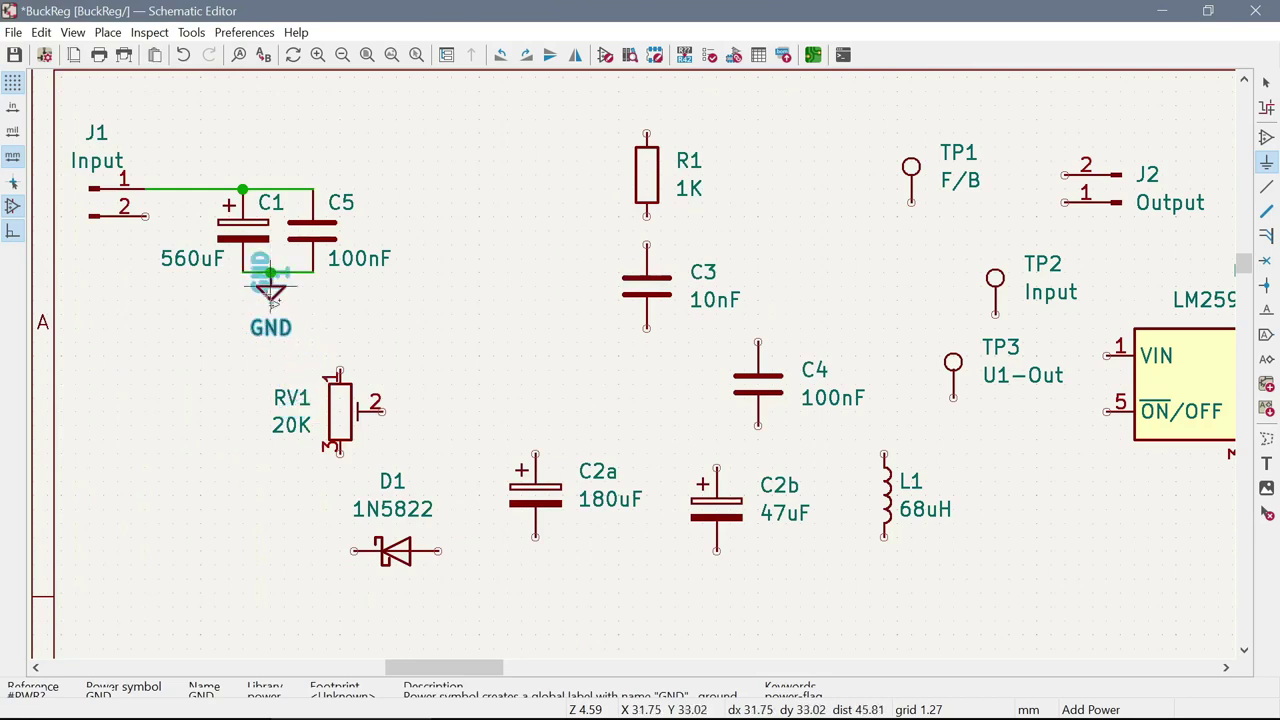
Place a VDC power symbol in the empty area between C5 and R1, and end power symbol placement
left_click(187, 373)
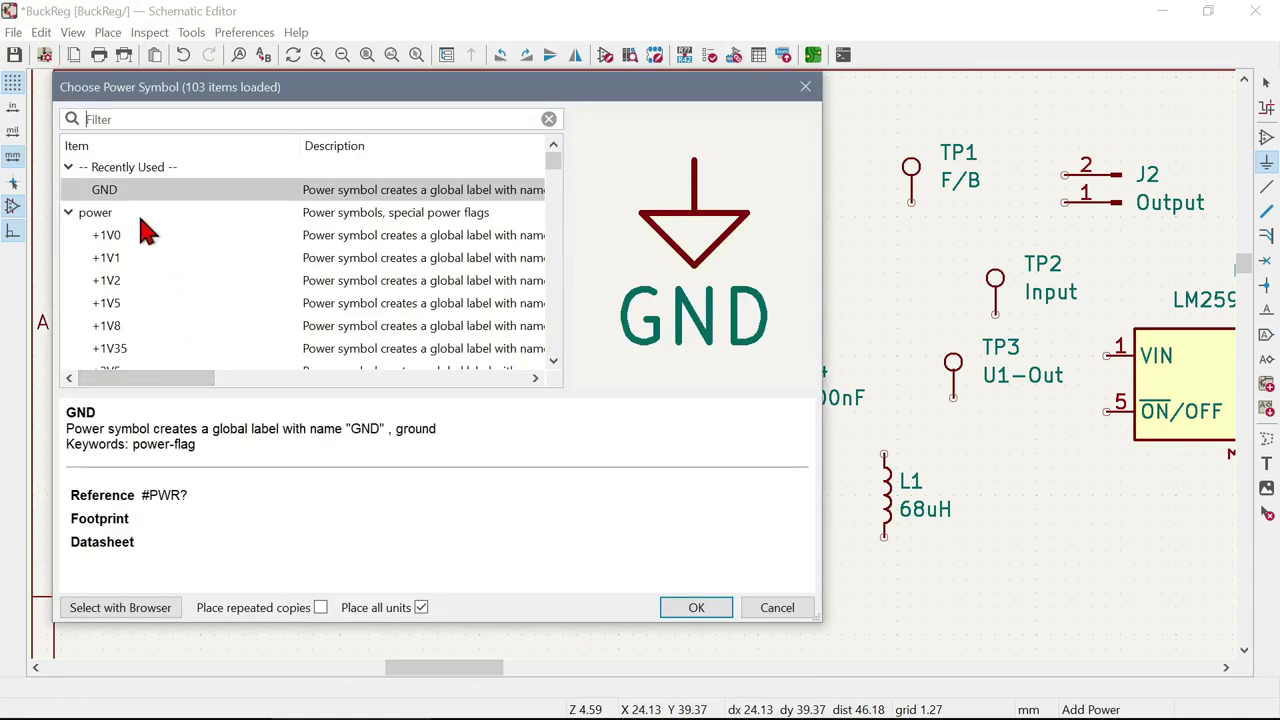
scroll(155, 278, "down", 3)
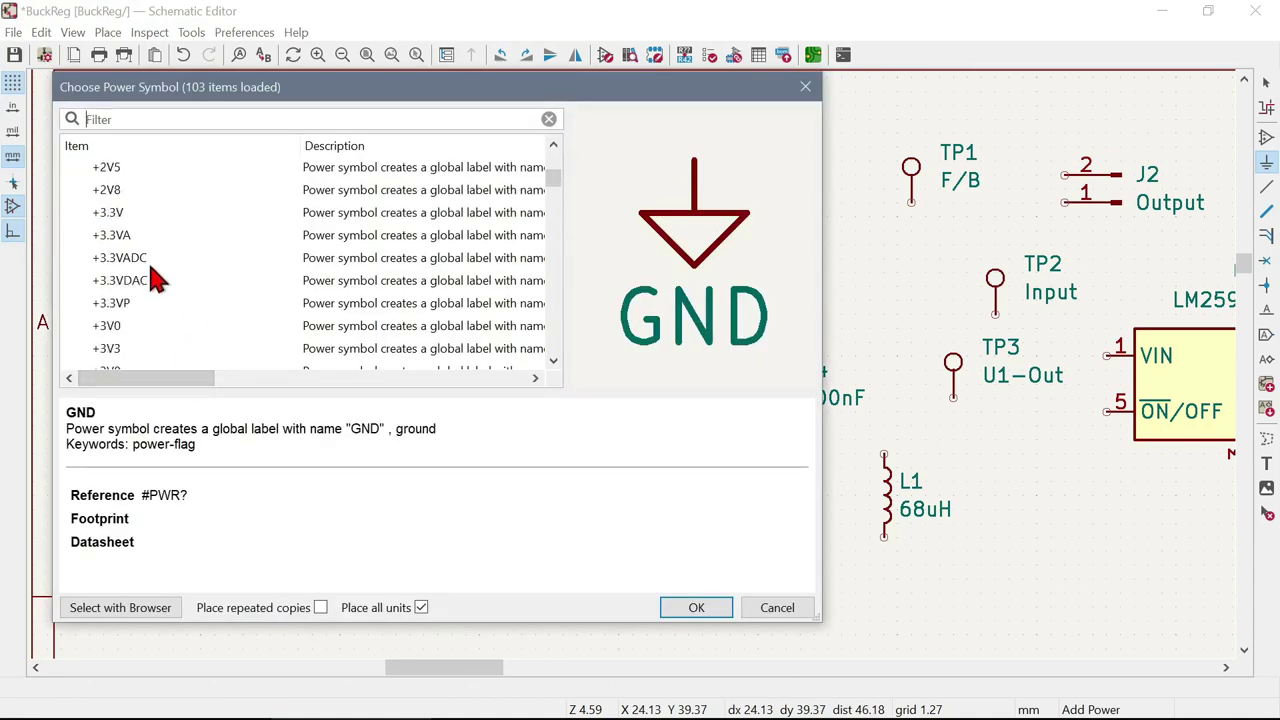
scroll(155, 278, "down", 10)
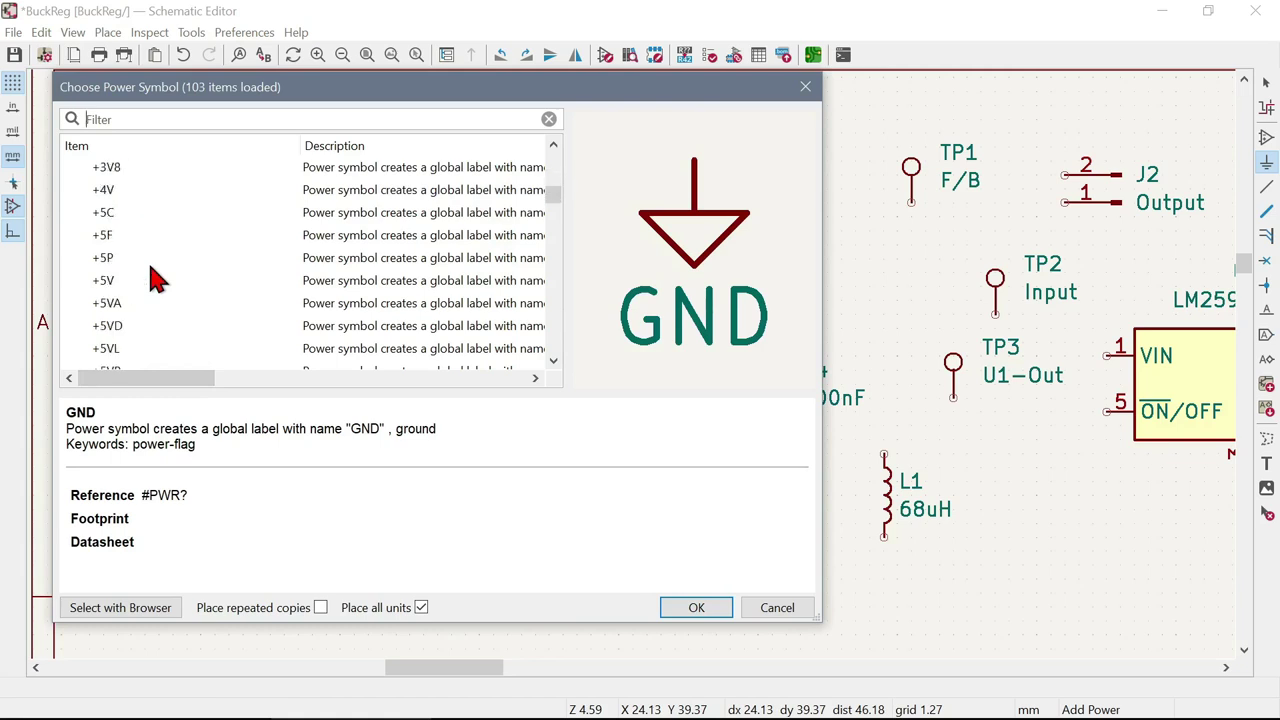
scroll(155, 280, "down", 8)
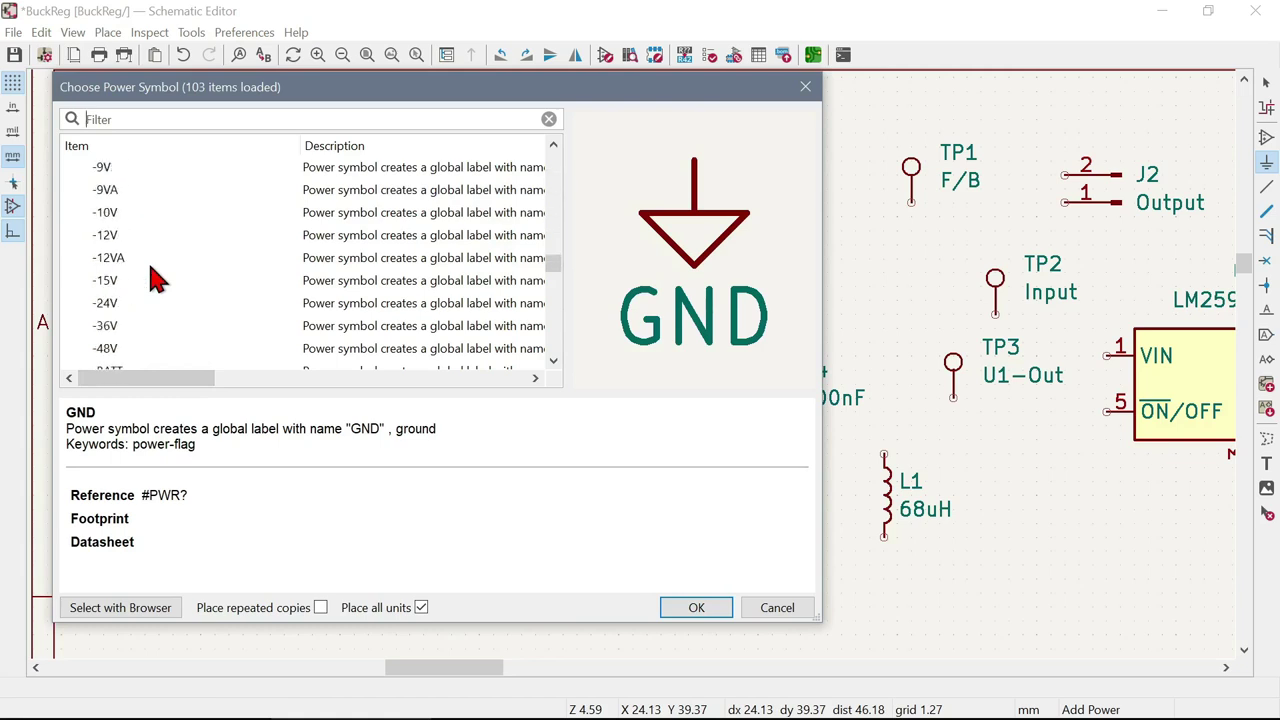
scroll(155, 278, "down", 8)
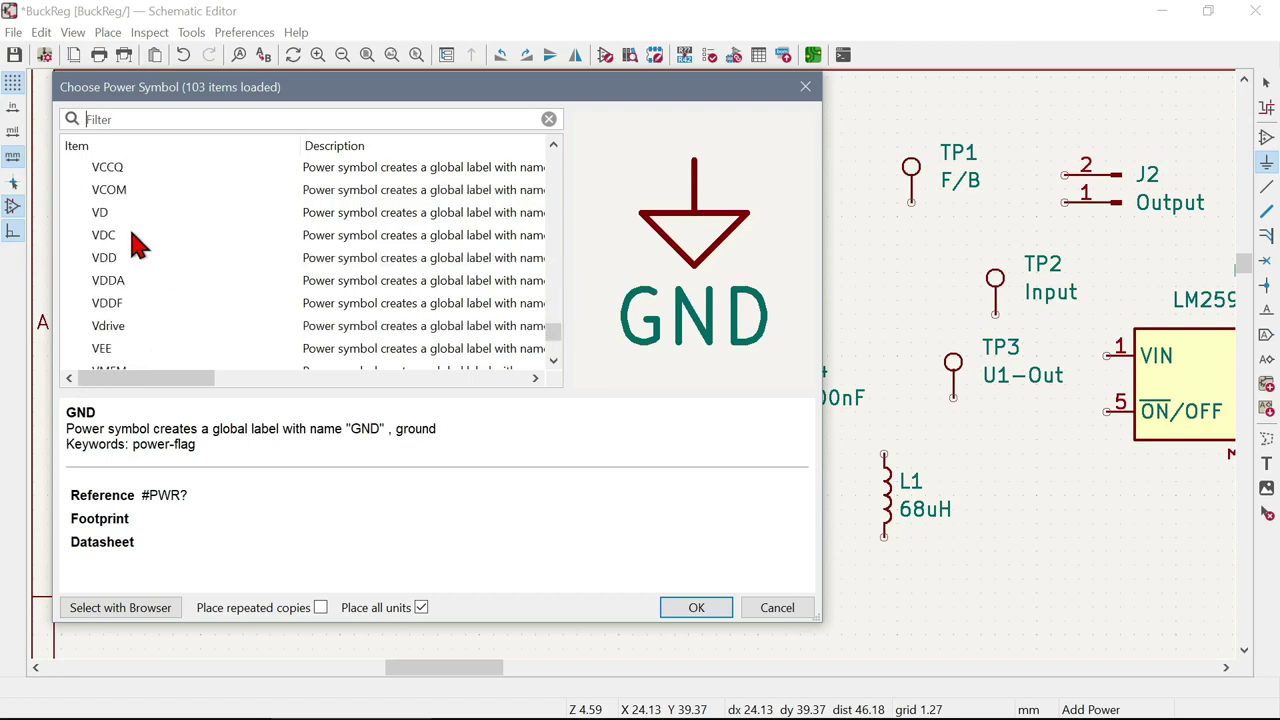
scroll(160, 258, "down", 1)
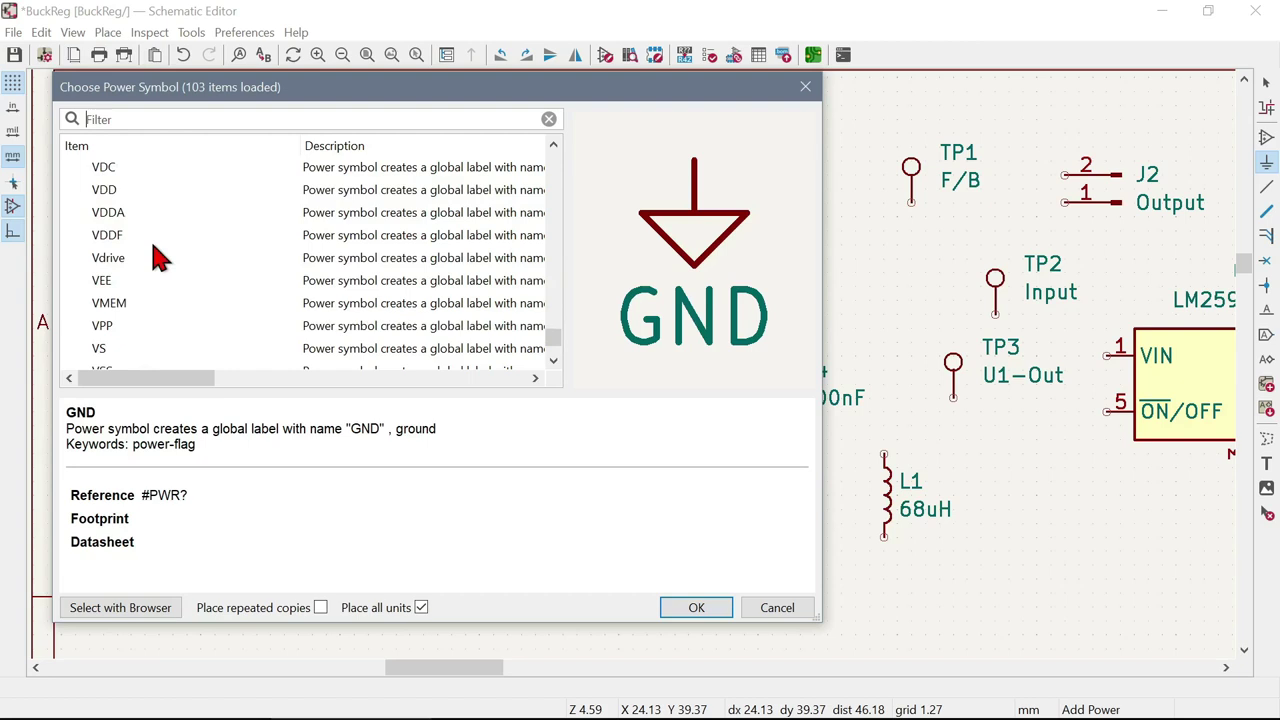
left_click(108, 172)
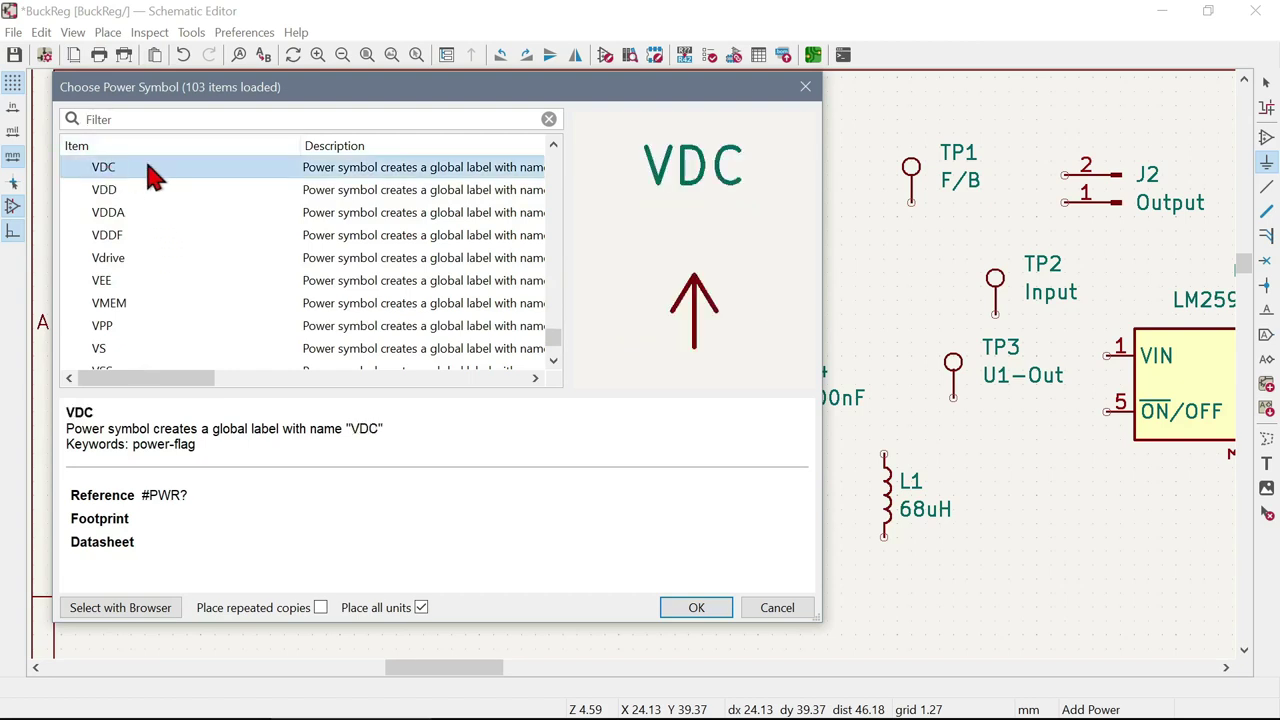
double_click(140, 178)
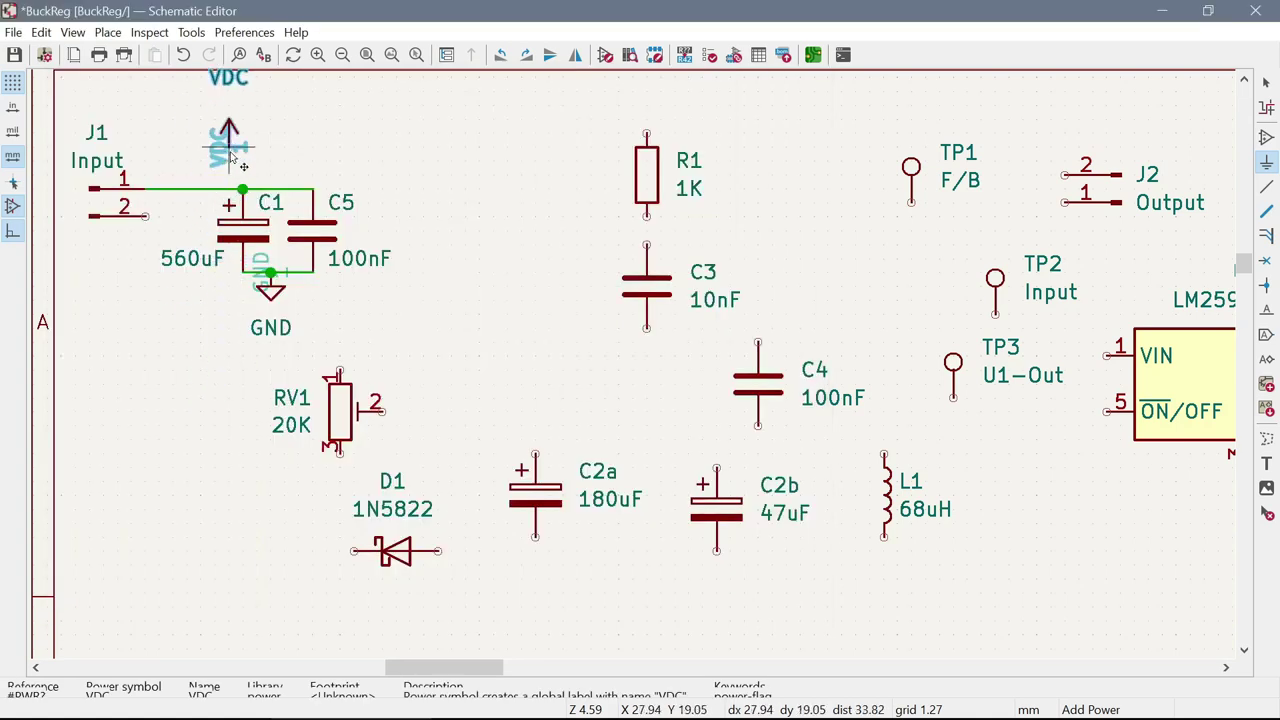
left_click(427, 195)
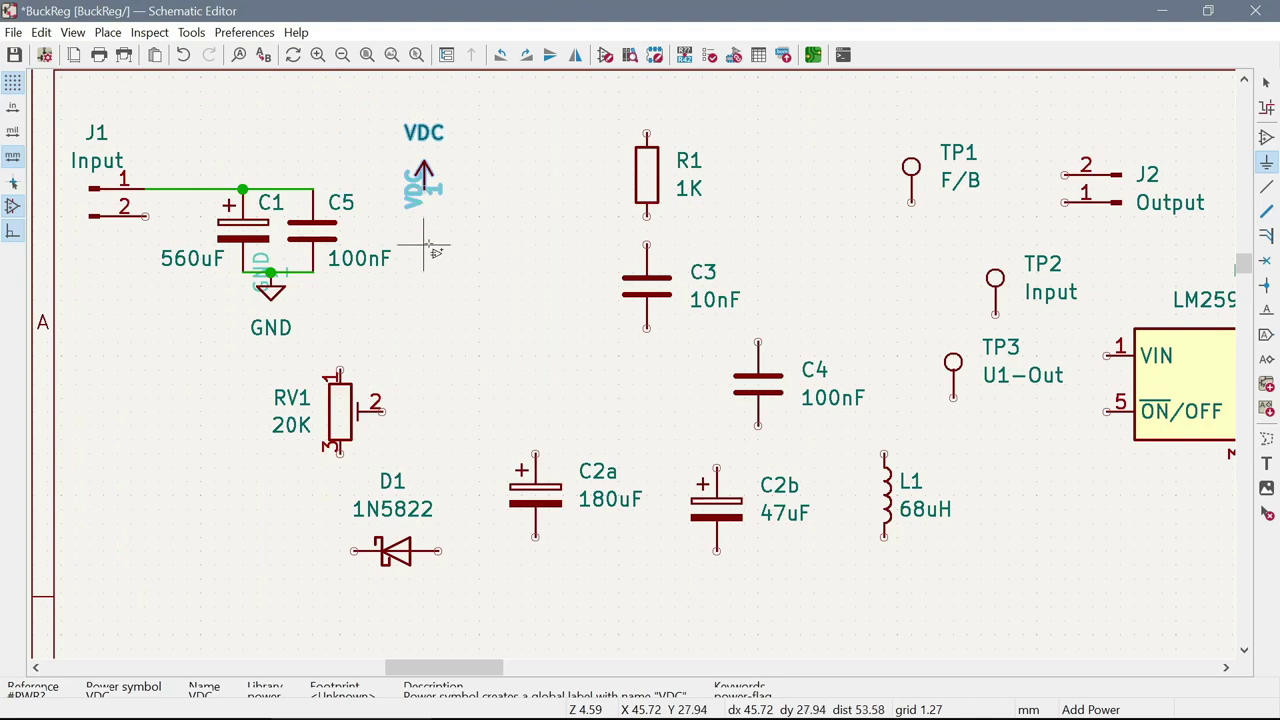
left_click(438, 228)
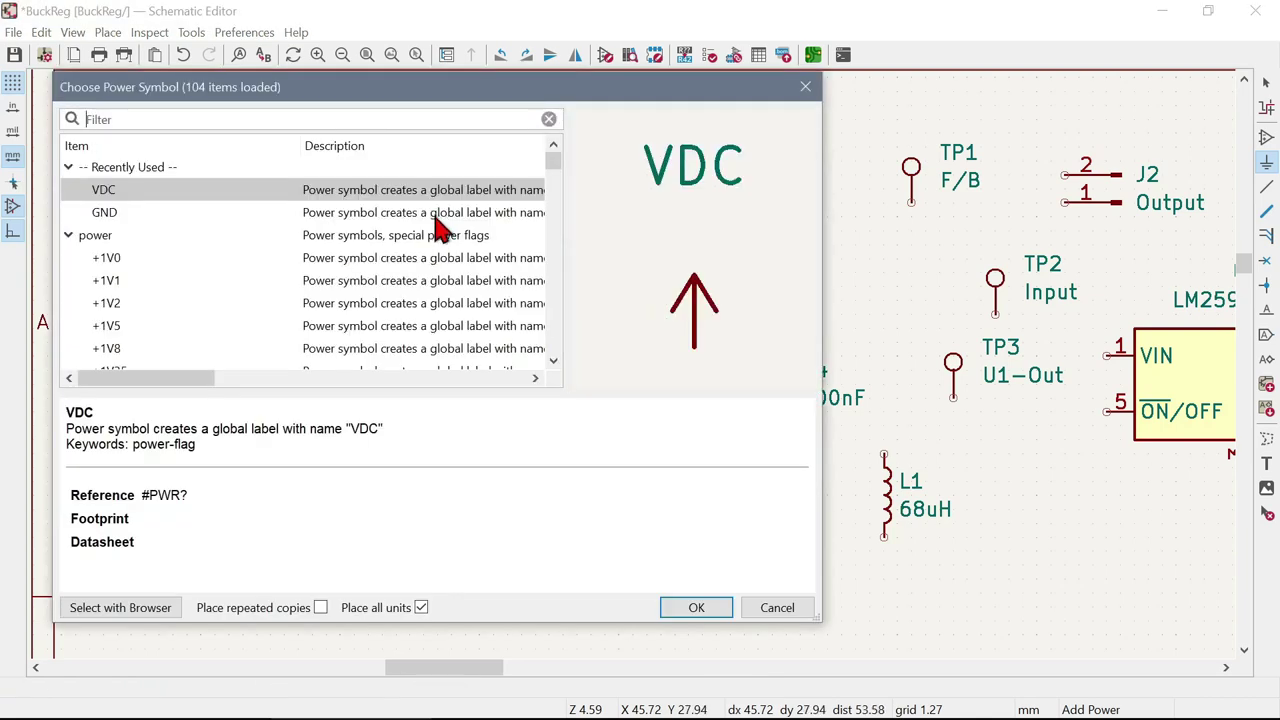
left_click(806, 86)
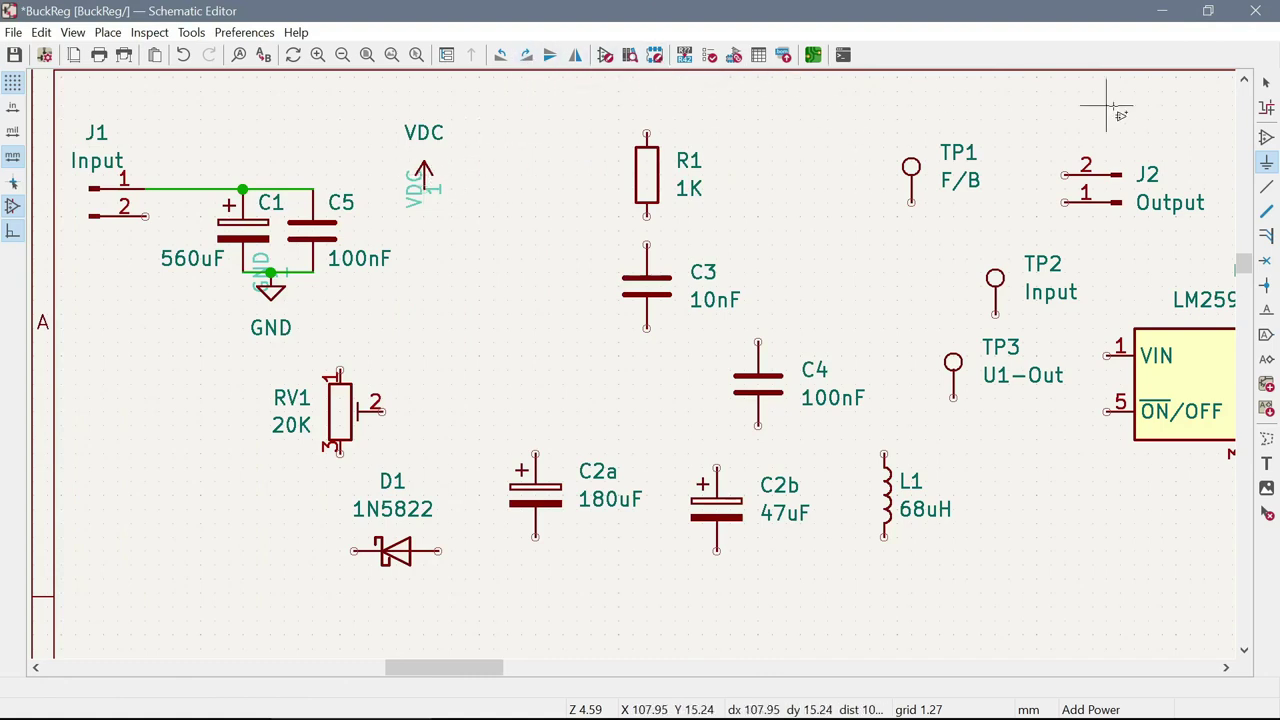
left_click(1265, 86)
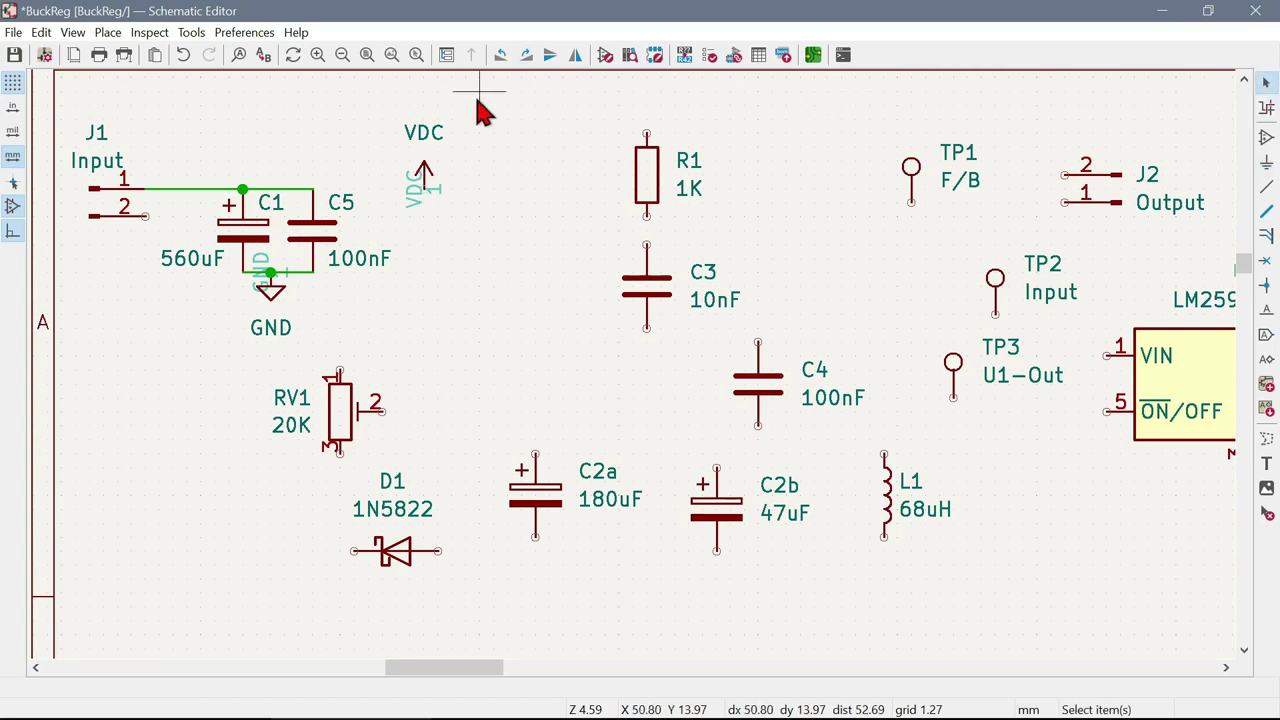
Set the VDC symbol's reference to #PWR1 in its properties
right_click(423, 184)
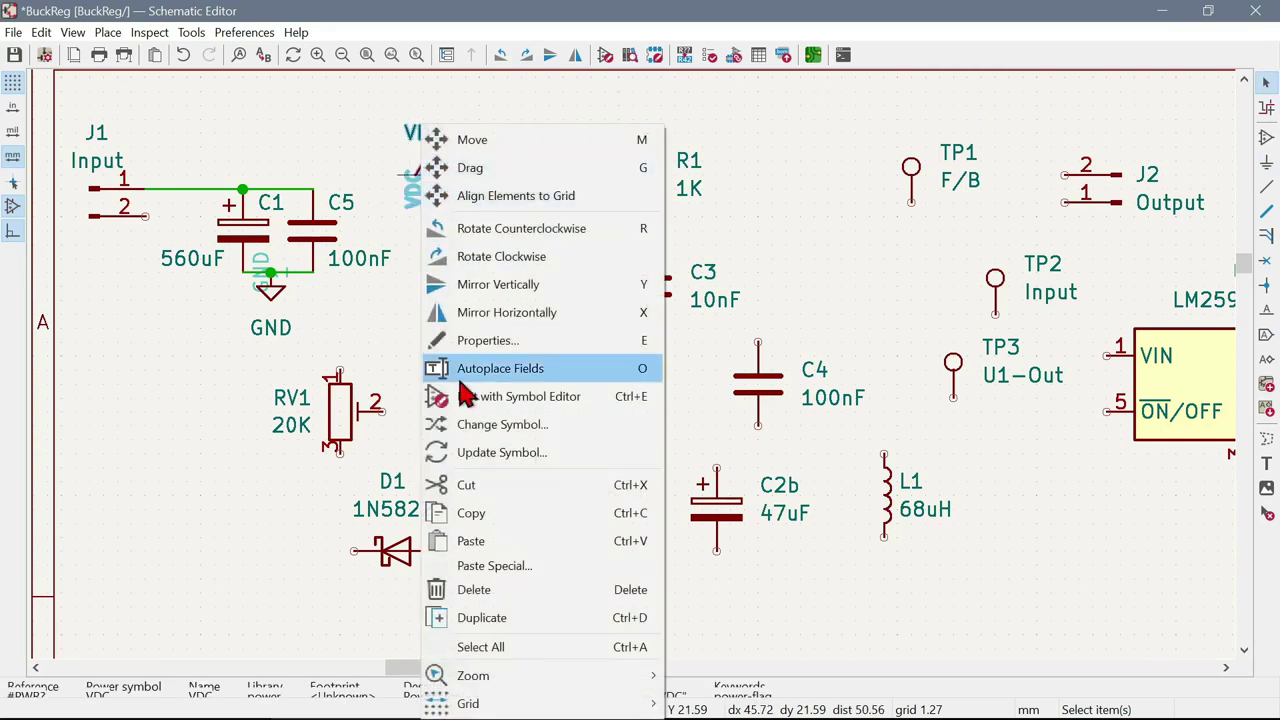
left_click(513, 345)
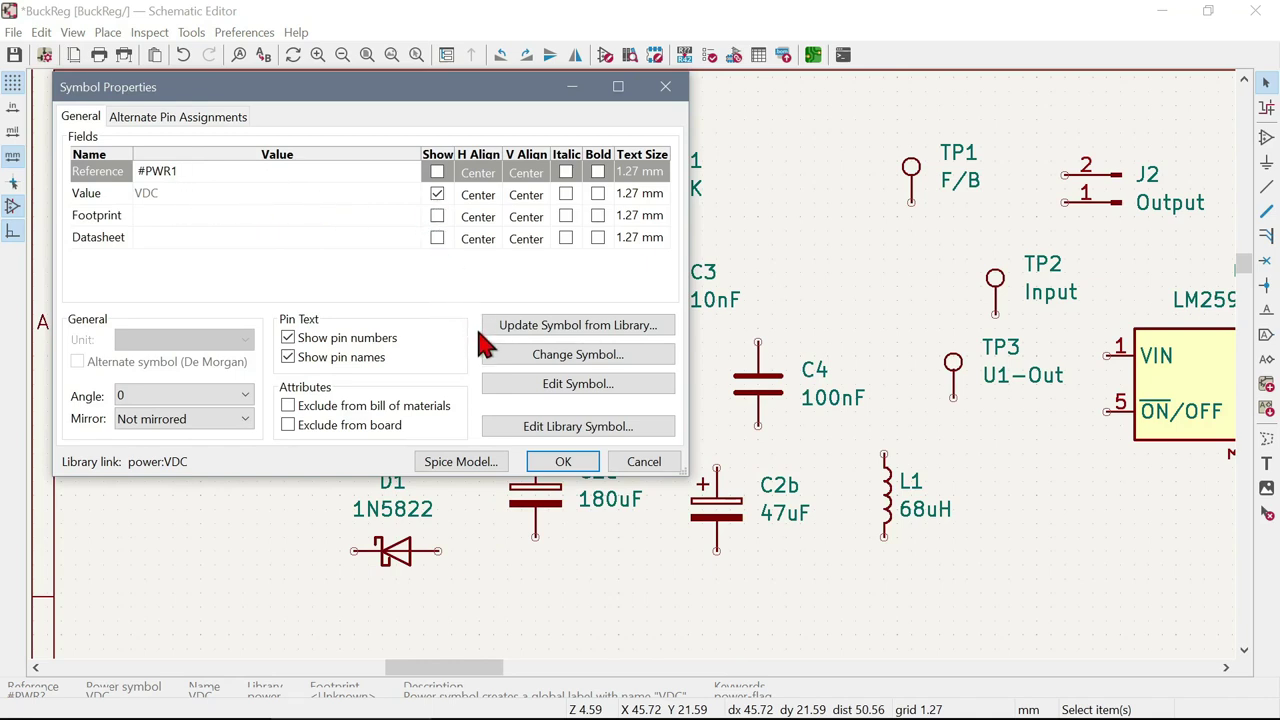
left_click(560, 462)
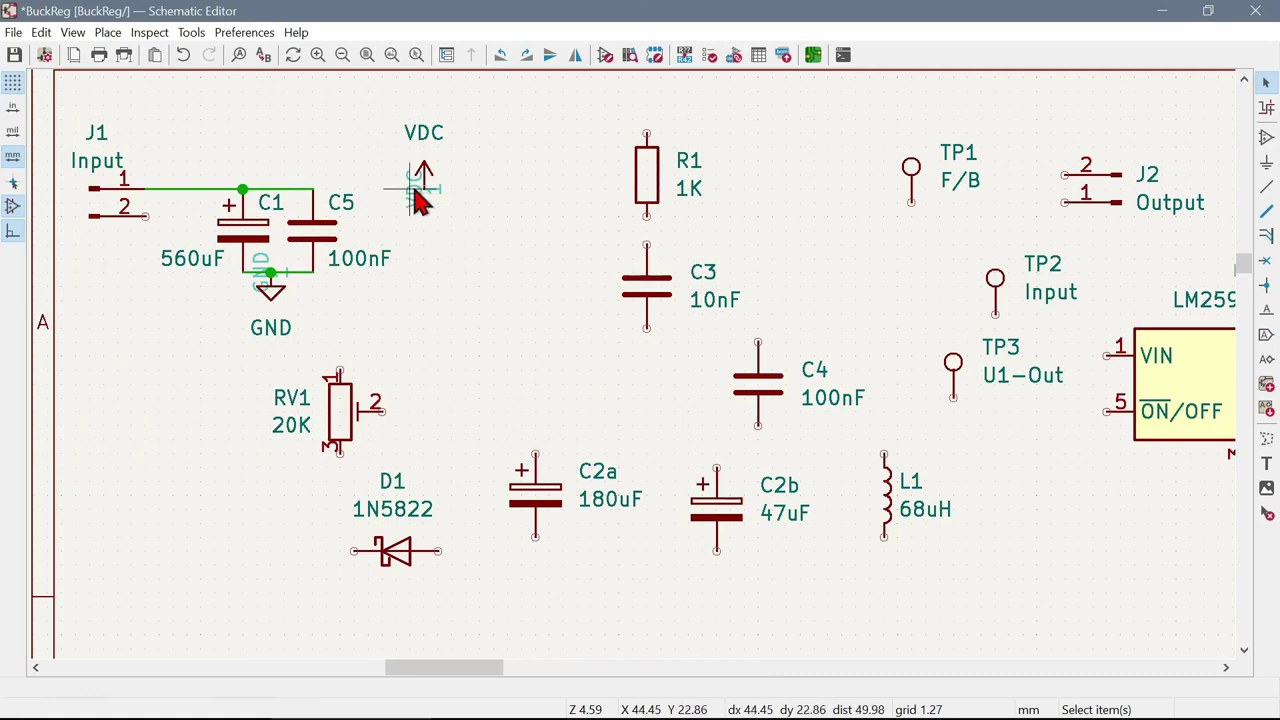
Move the VDC symbol slightly down and to the left, keeping it in the empty area beside C5
left_click(417, 198)
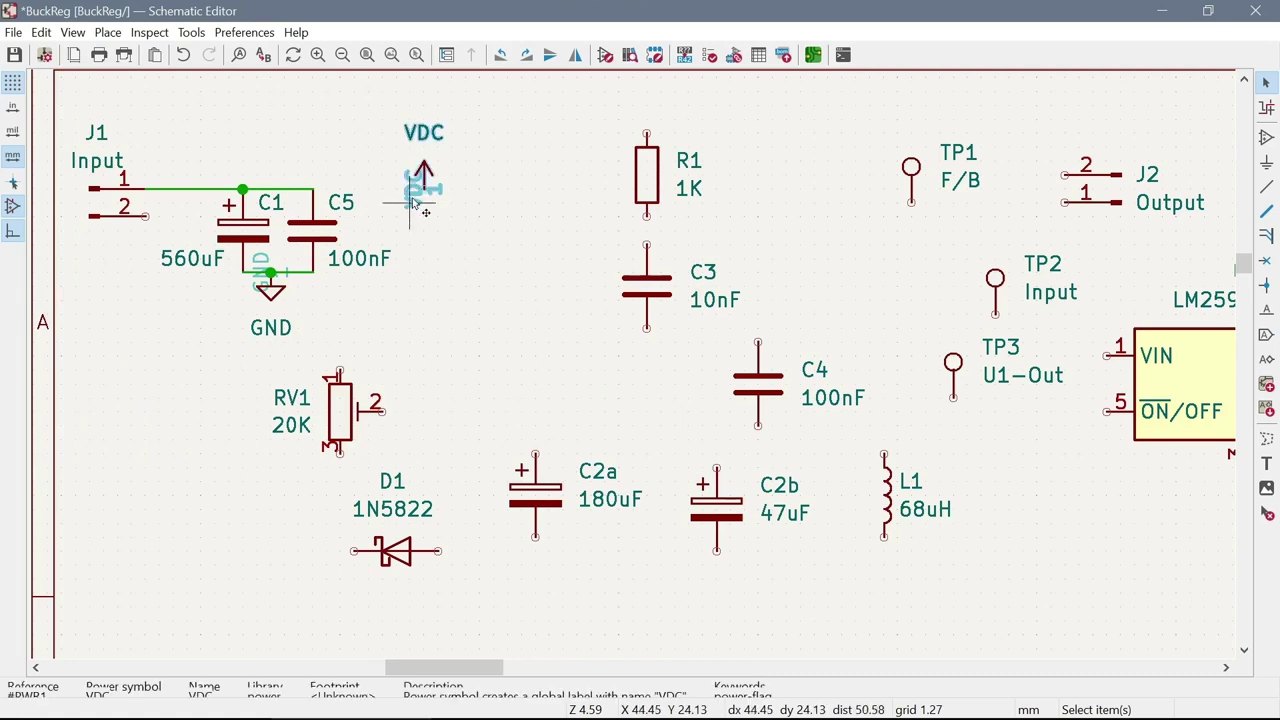
key("m")
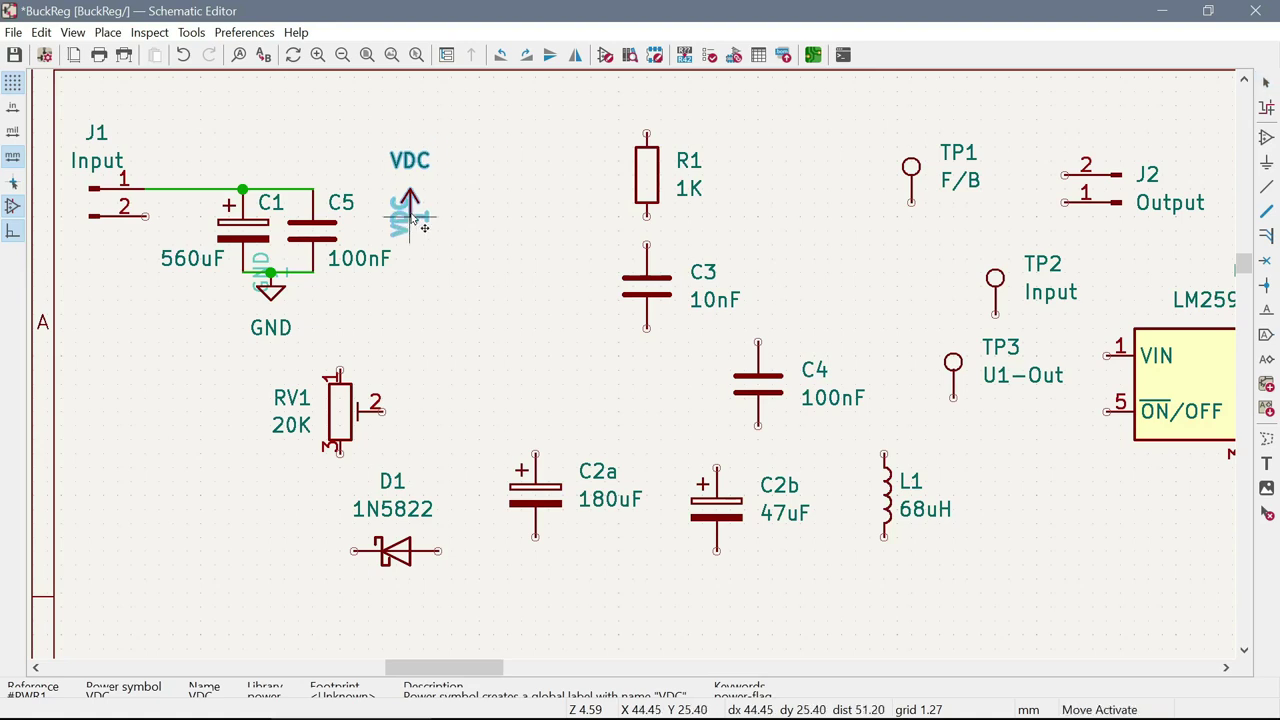
left_click(398, 223)
Hide the VDC symbol's pin numbers and pin names, and move it onto the wire junction above C1
right_click(398, 223)
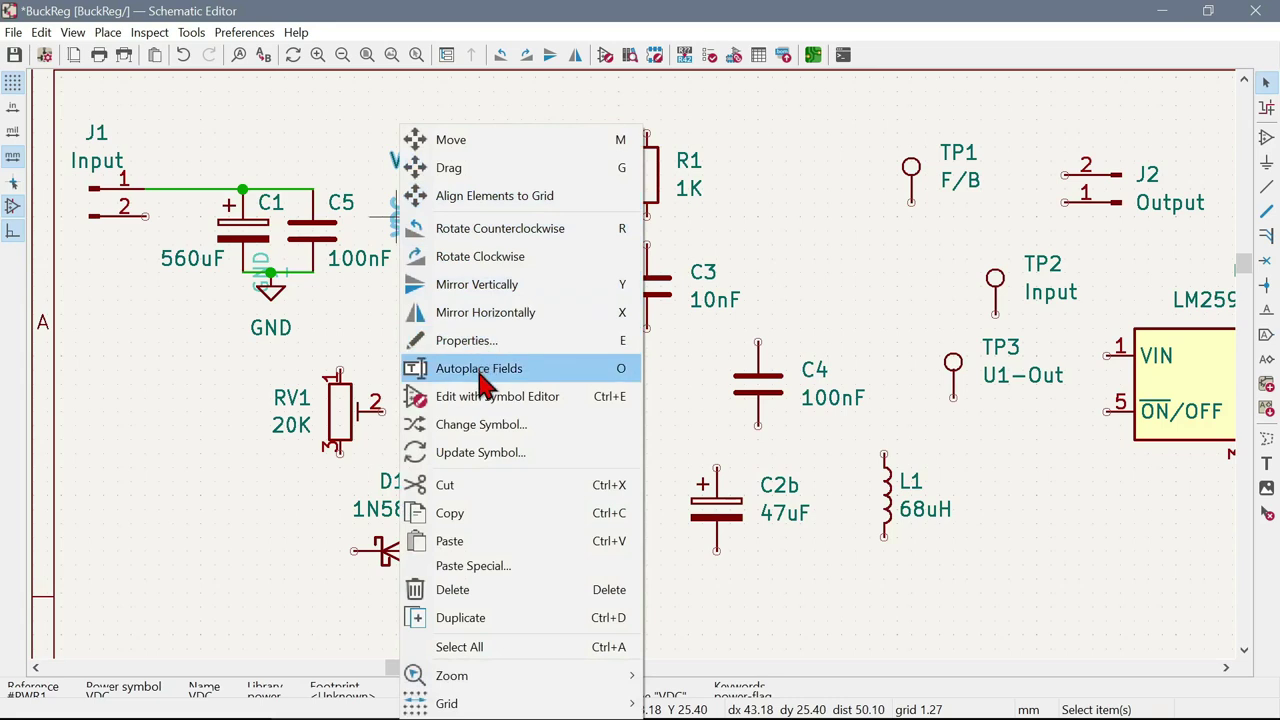
left_click(497, 340)
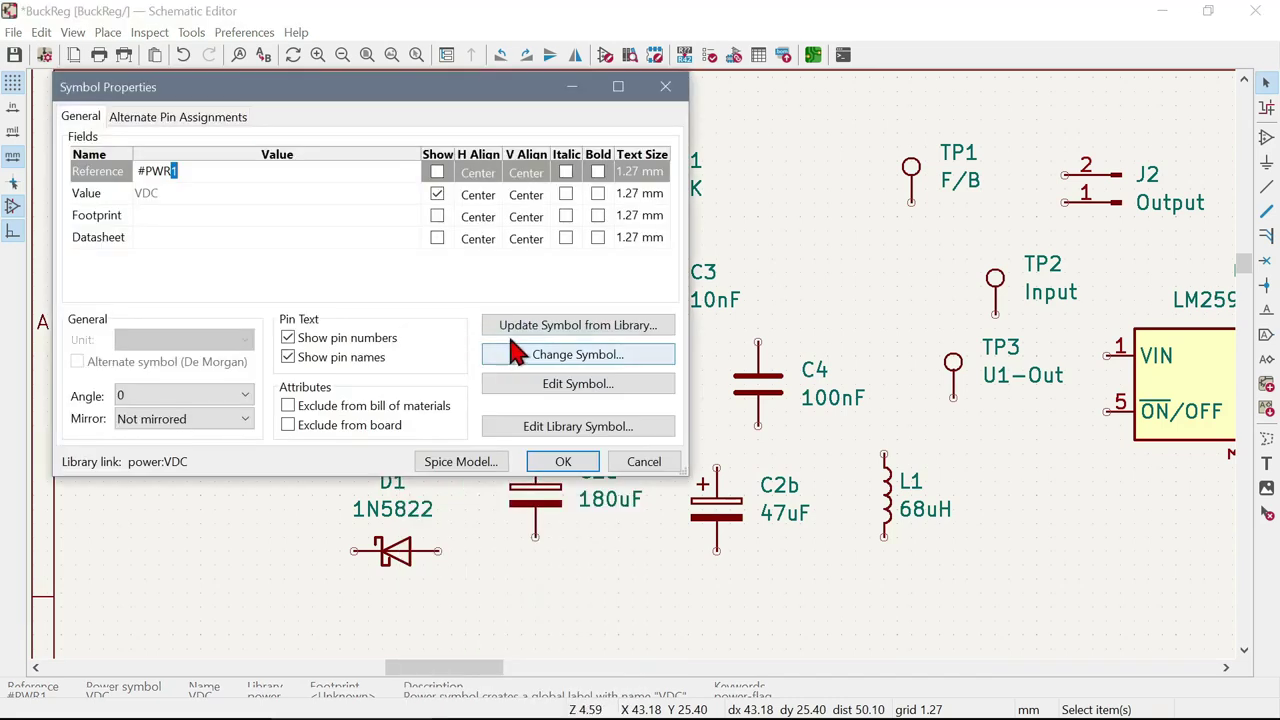
left_click_drag(432, 84, 729, 84)
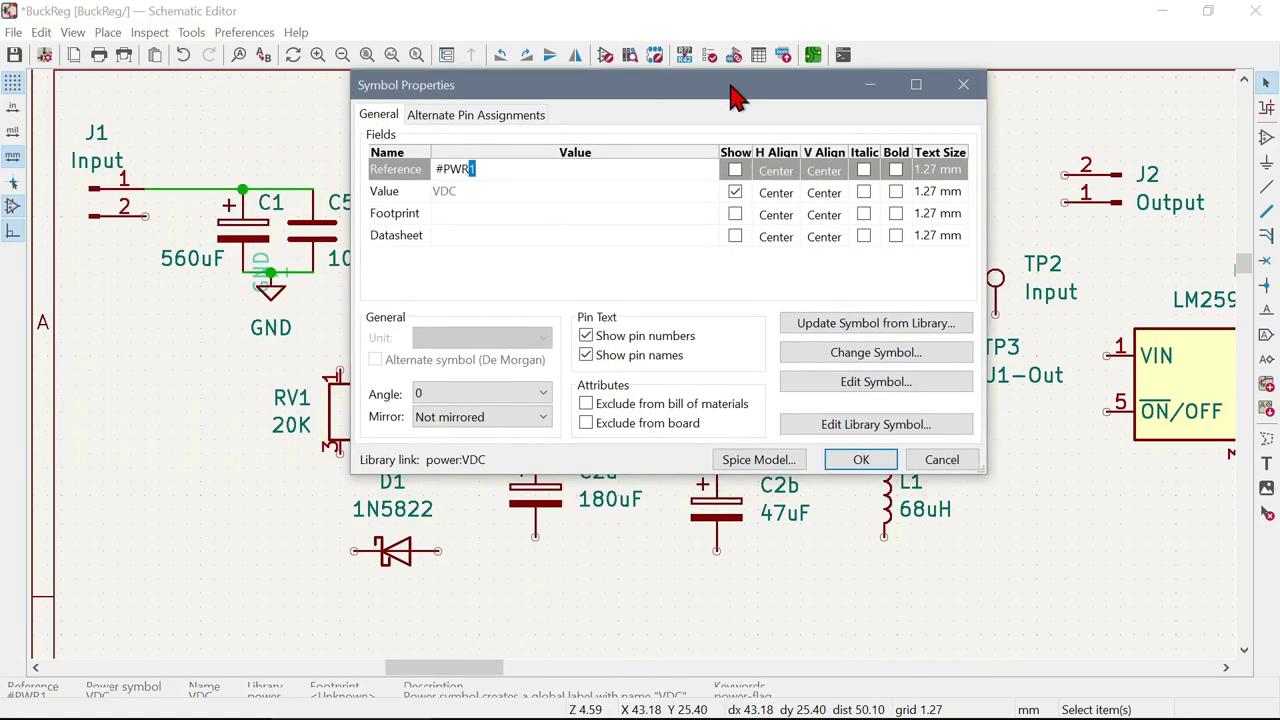
left_click(586, 355)
left_click(585, 337)
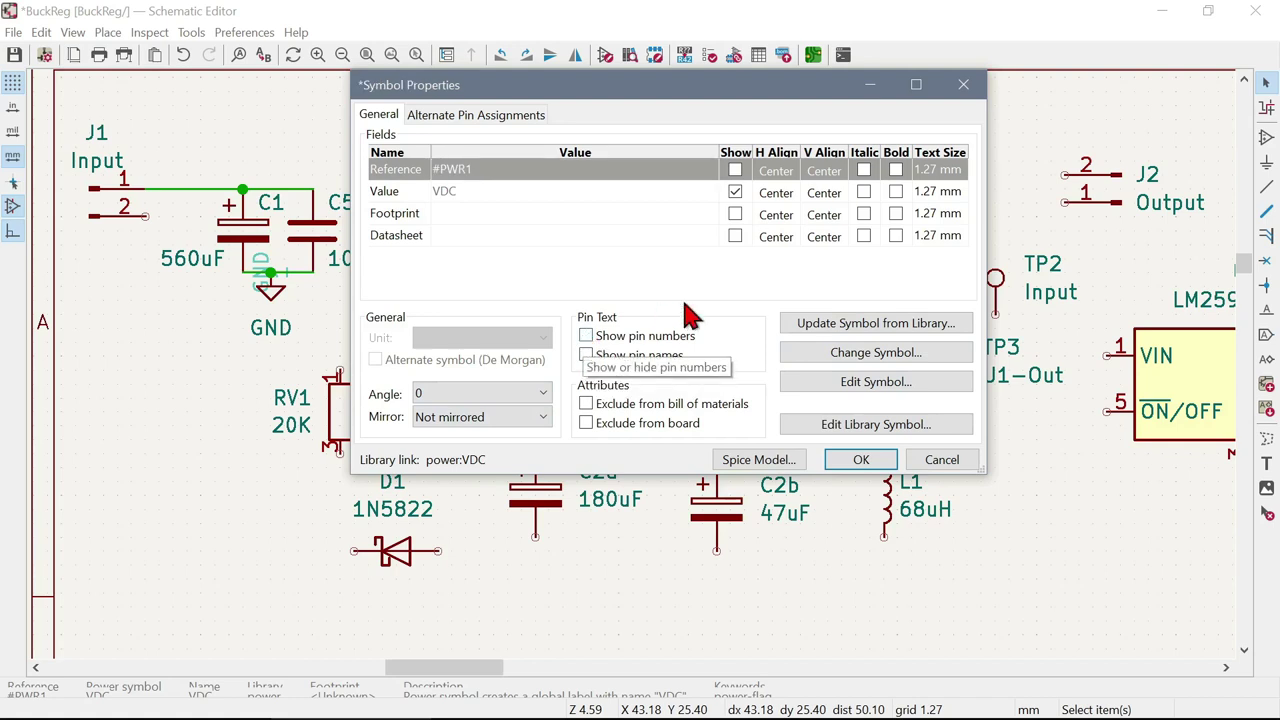
left_click(858, 460)
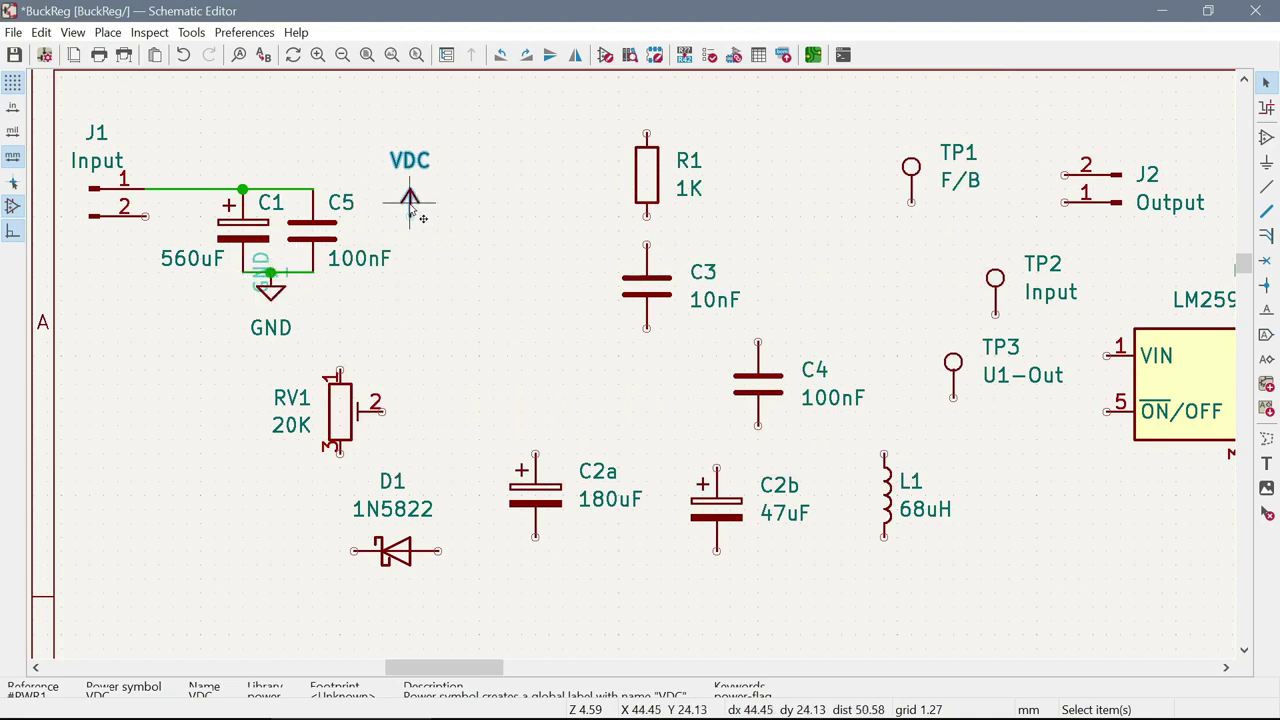
left_click_drag(411, 207, 243, 188)
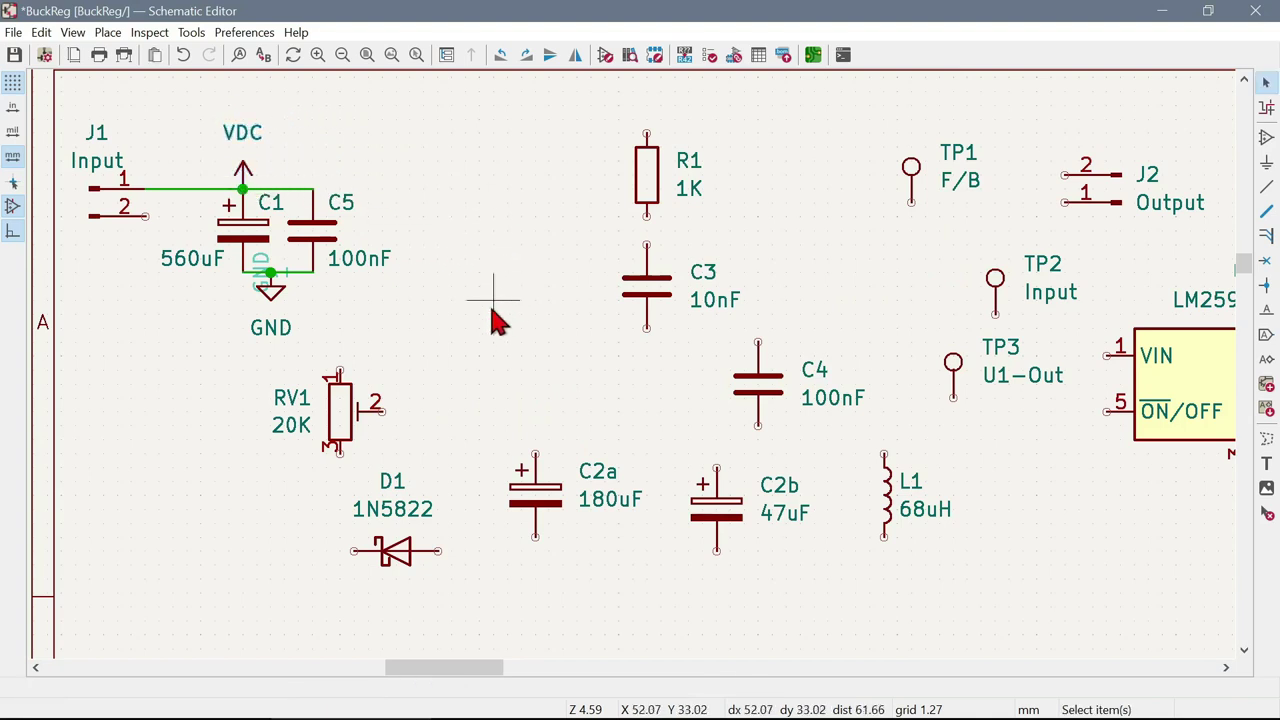
Hide the GND symbol's pin numbers and pin names, and set its reference to #PWR2
left_click(268, 288)
left_click(271, 289)
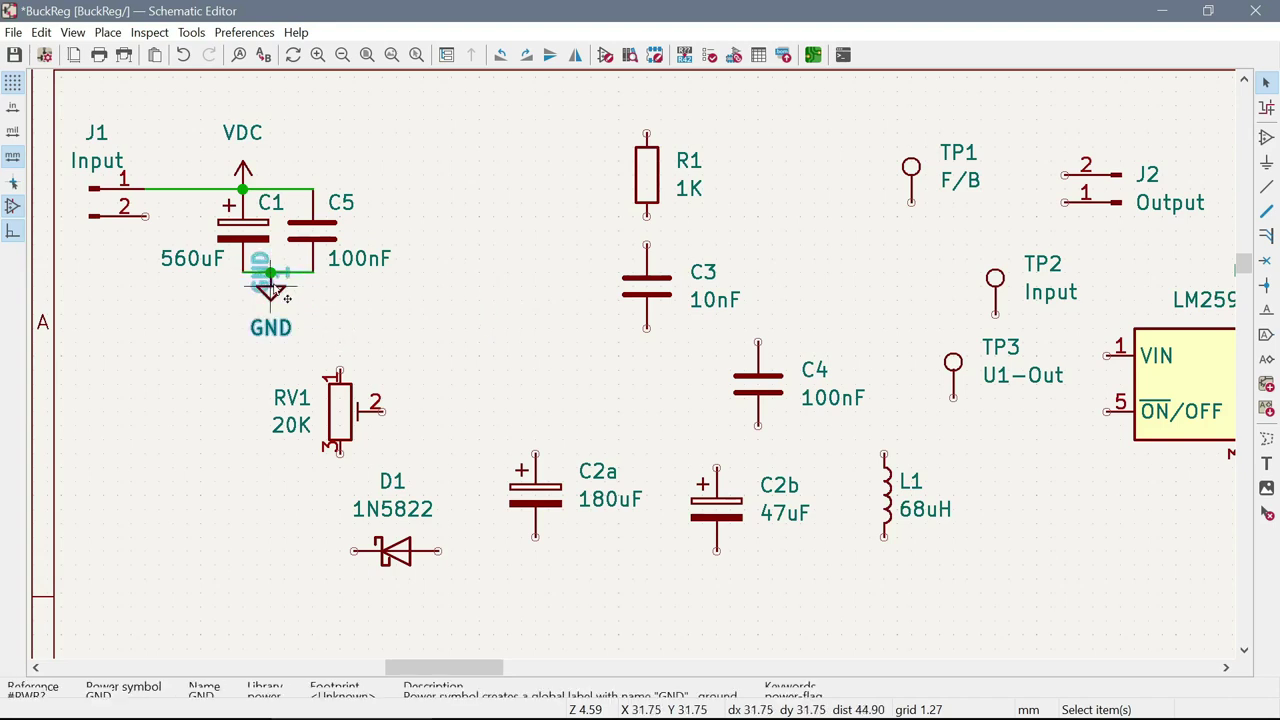
right_click(270, 288)
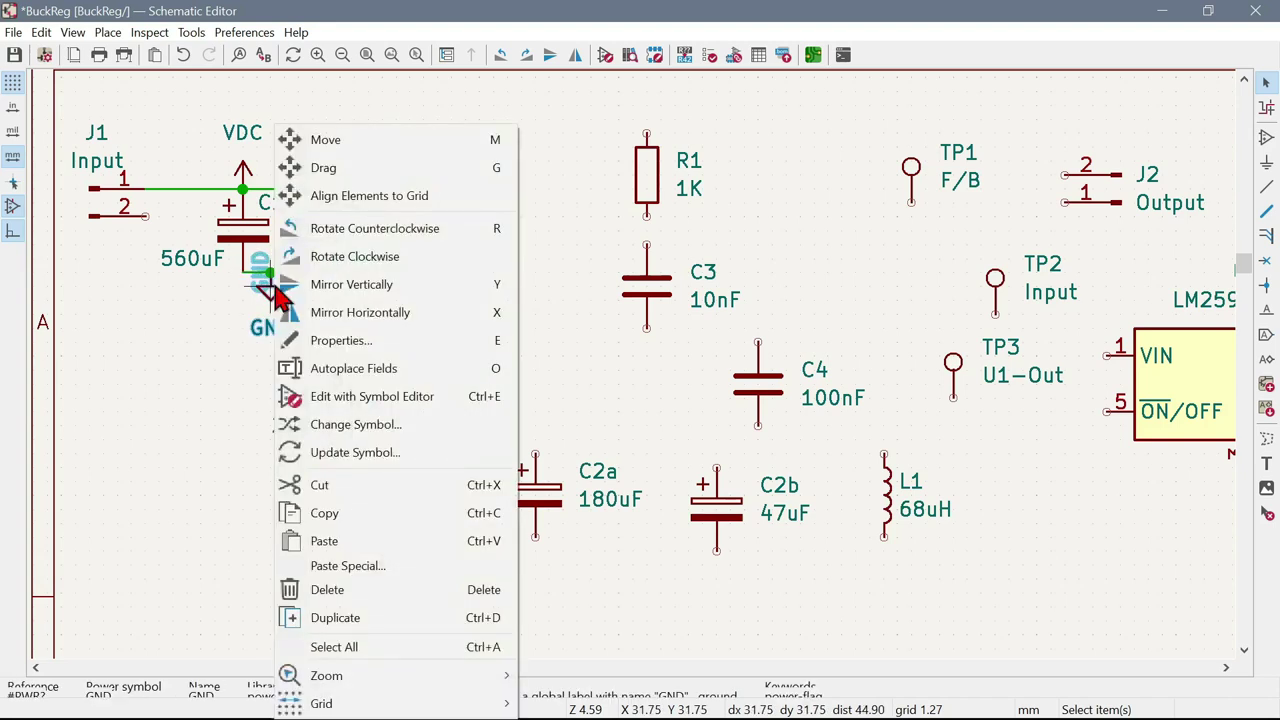
left_click(340, 341)
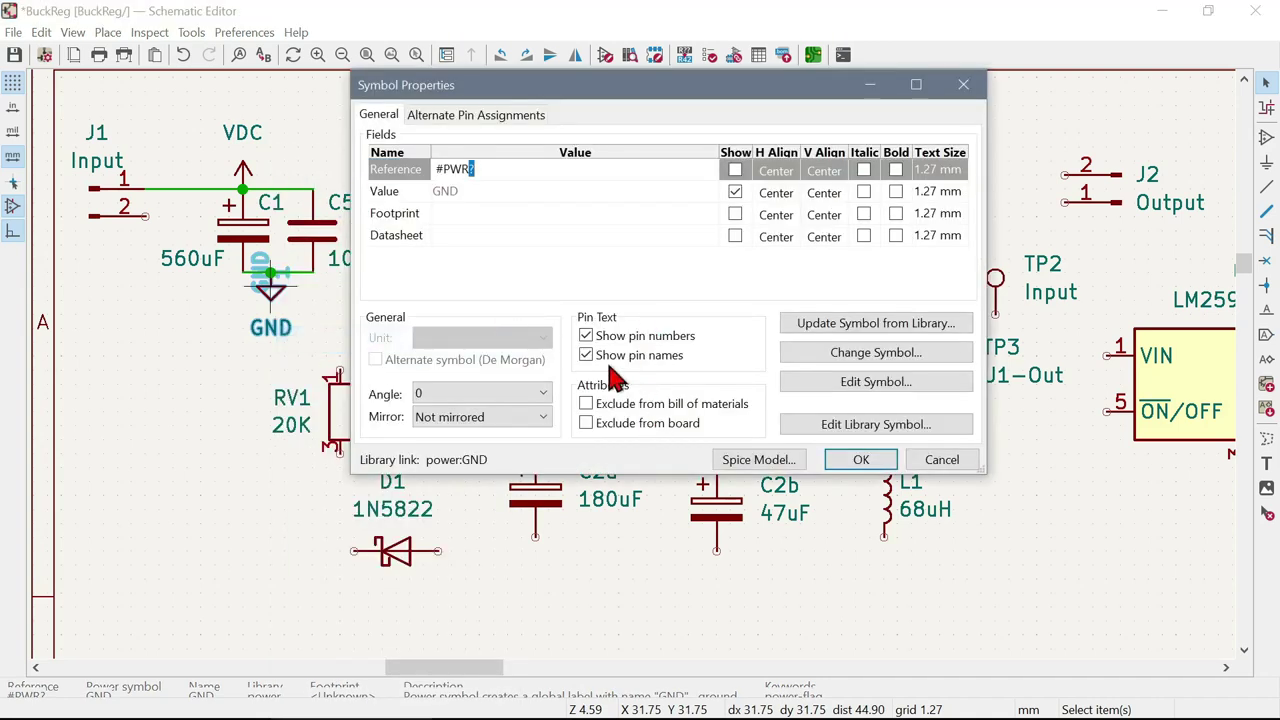
left_click(590, 338)
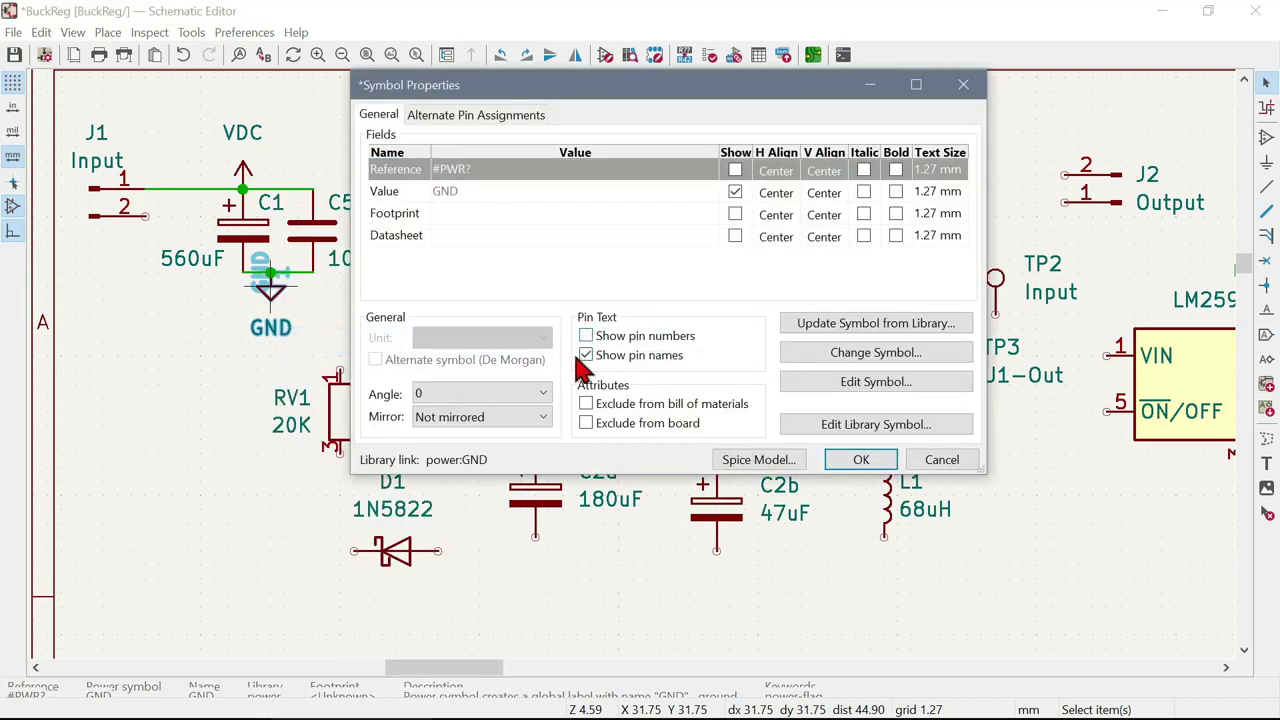
left_click(587, 356)
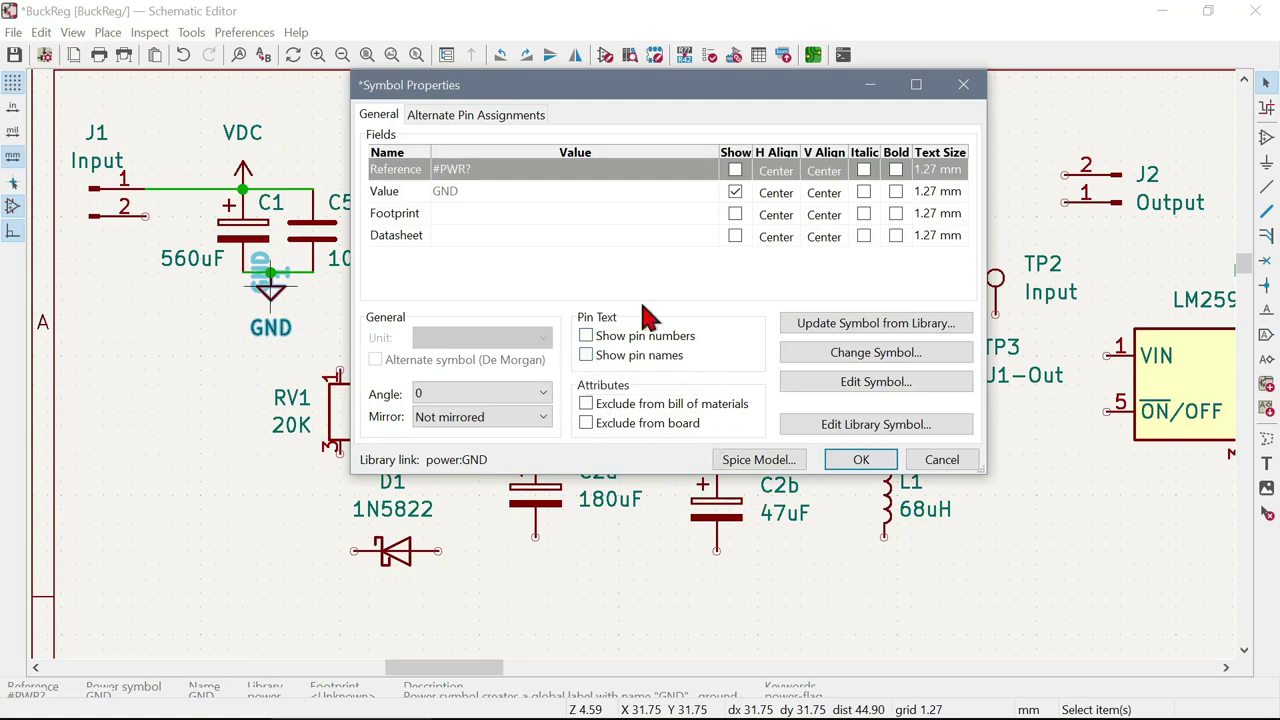
left_click(497, 178)
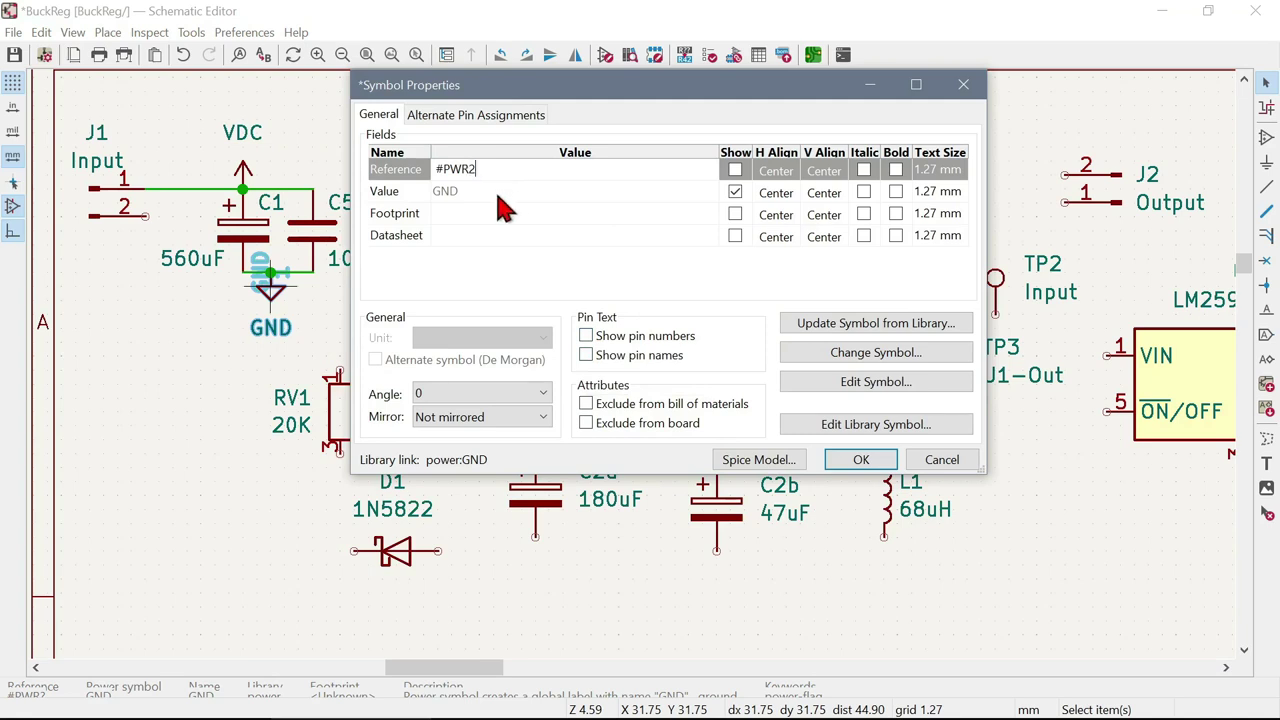
left_click(860, 462)
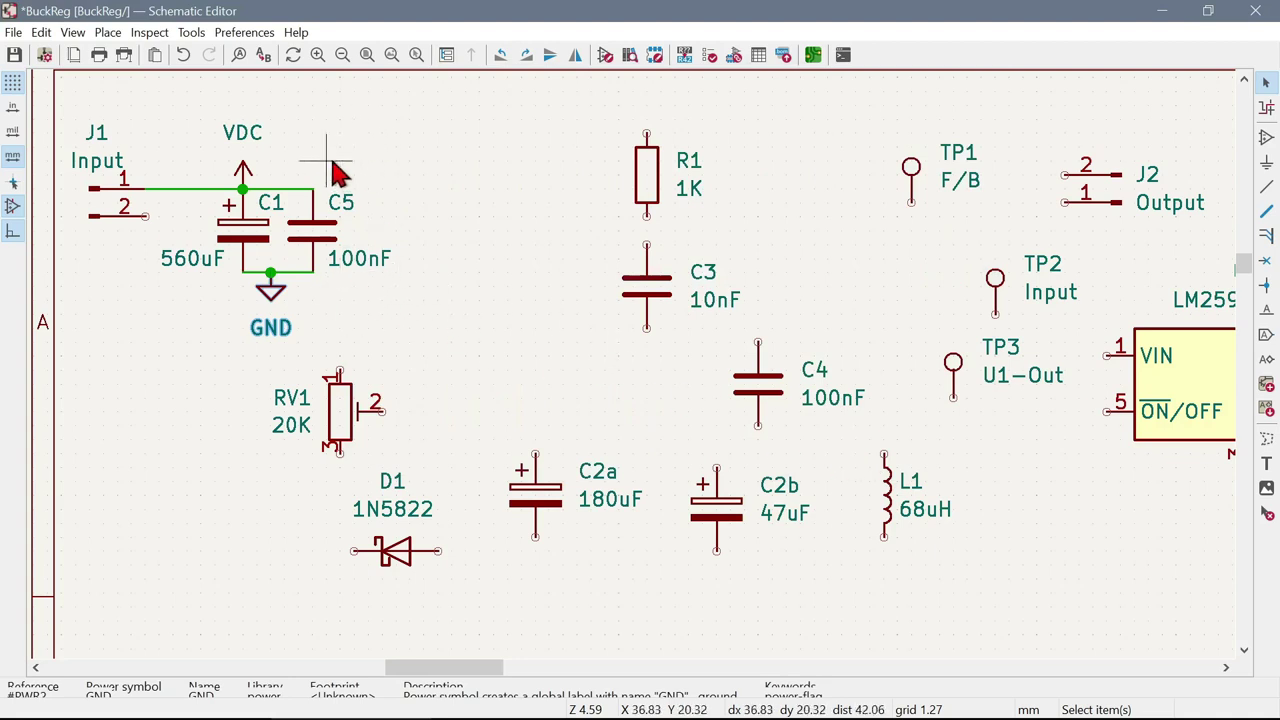
Place a PWR_FLAG power symbol on the wire between J1 pin 1 and the VDC junction
left_click(1268, 166)
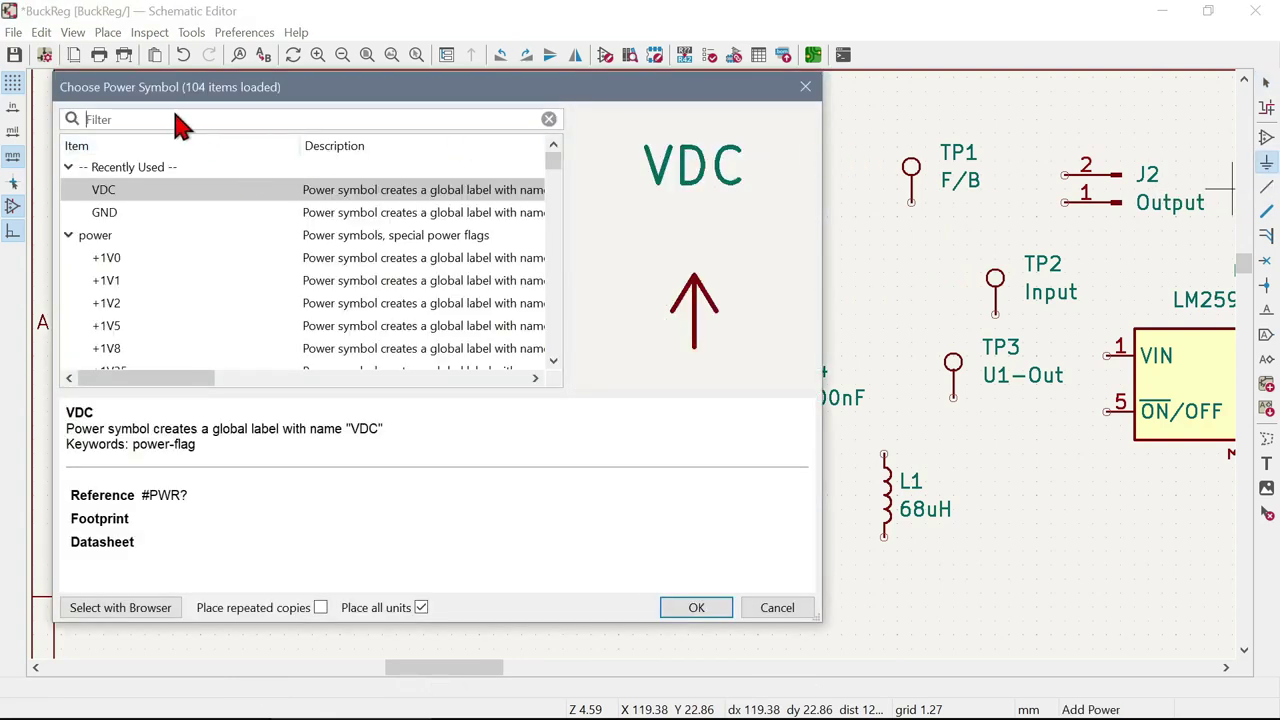
type("fla")
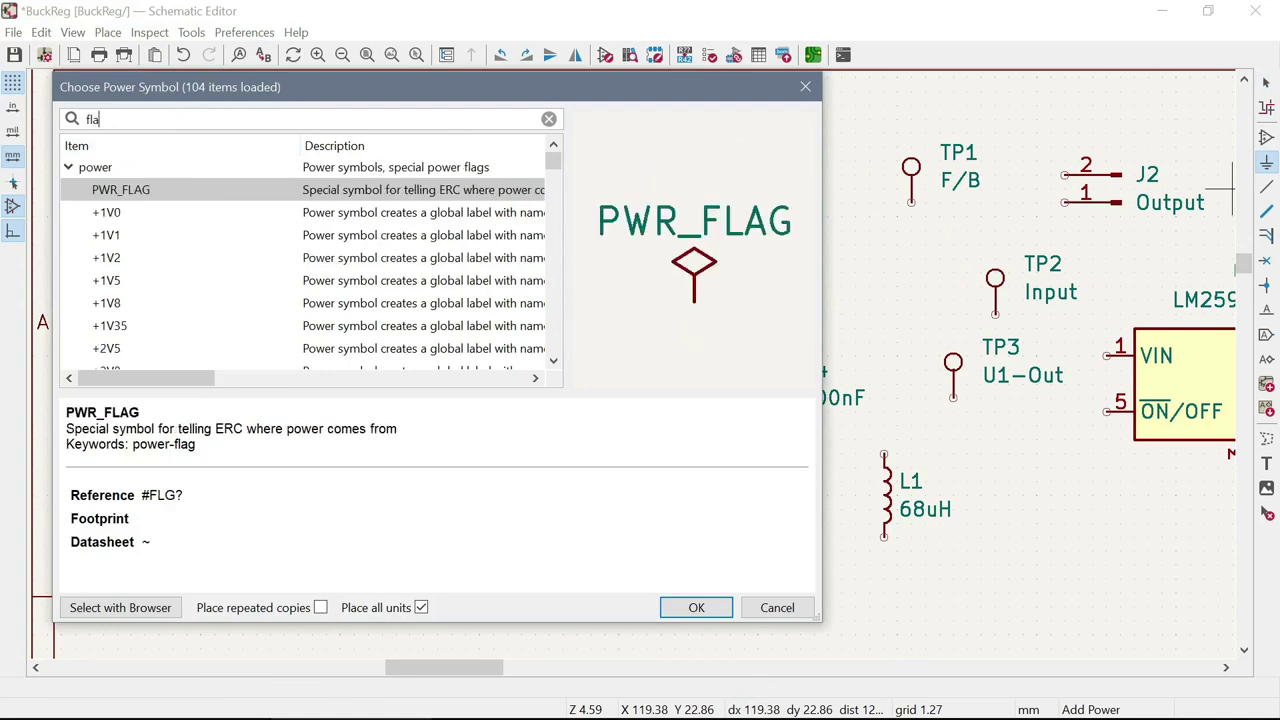
double_click(157, 195)
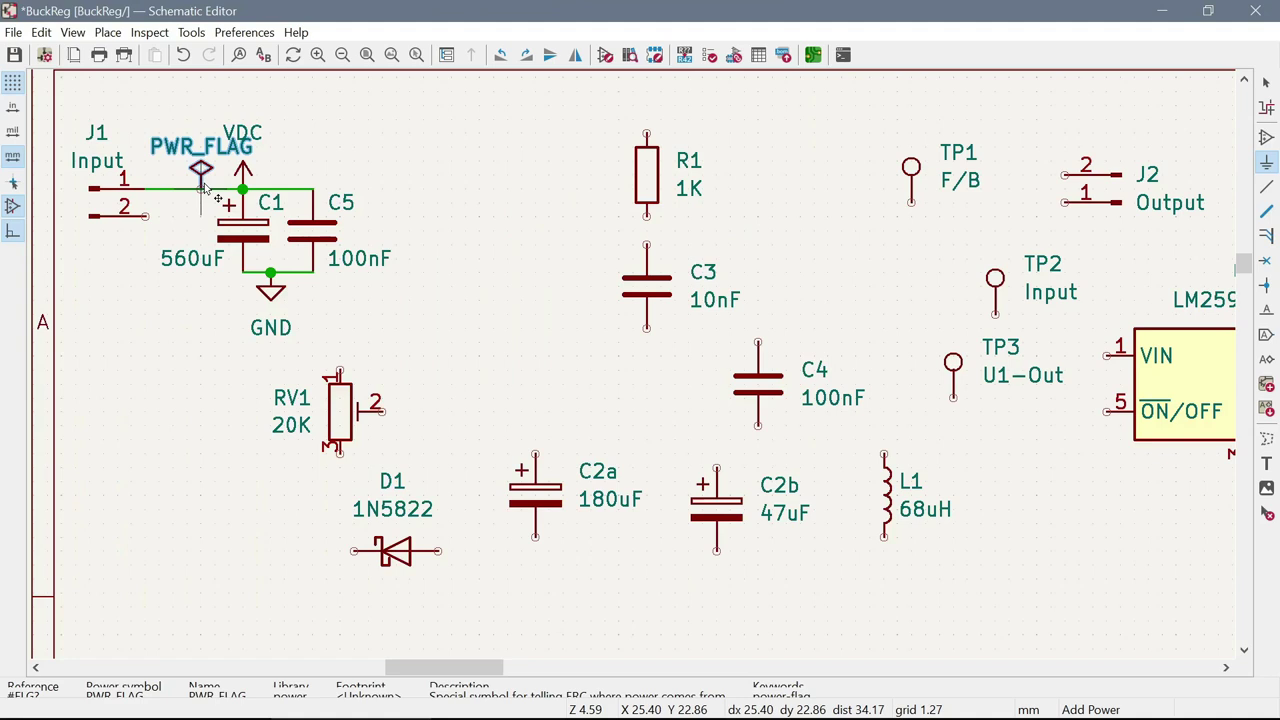
left_click(201, 187)
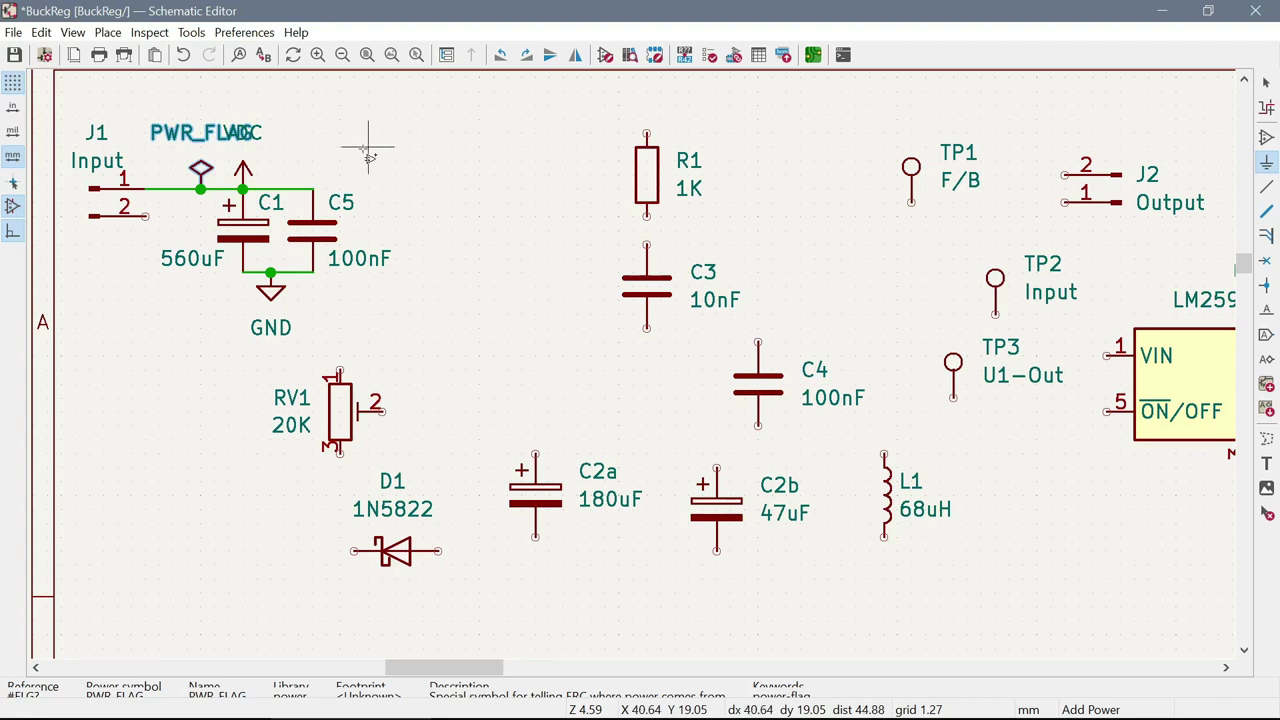
key("Escape")
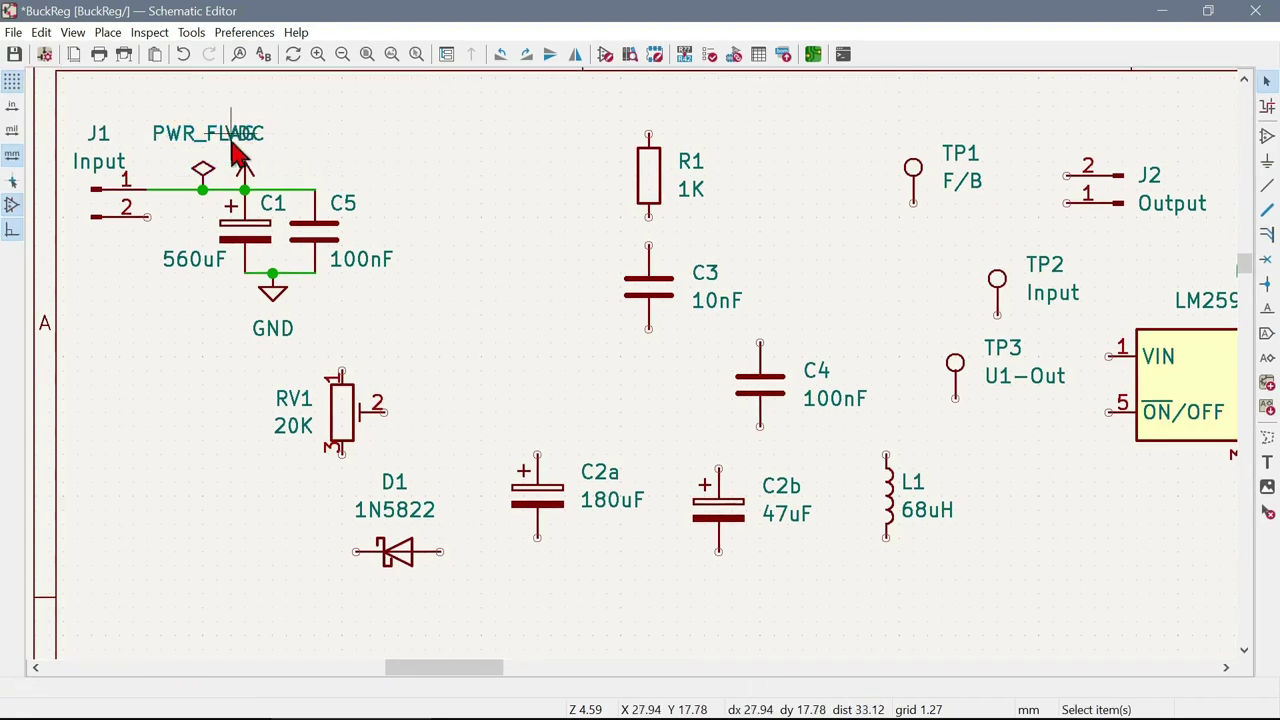
Hide the value text of the PWR_FLAG on the VDC wire and set its reference to #FLG1
right_click(201, 168)
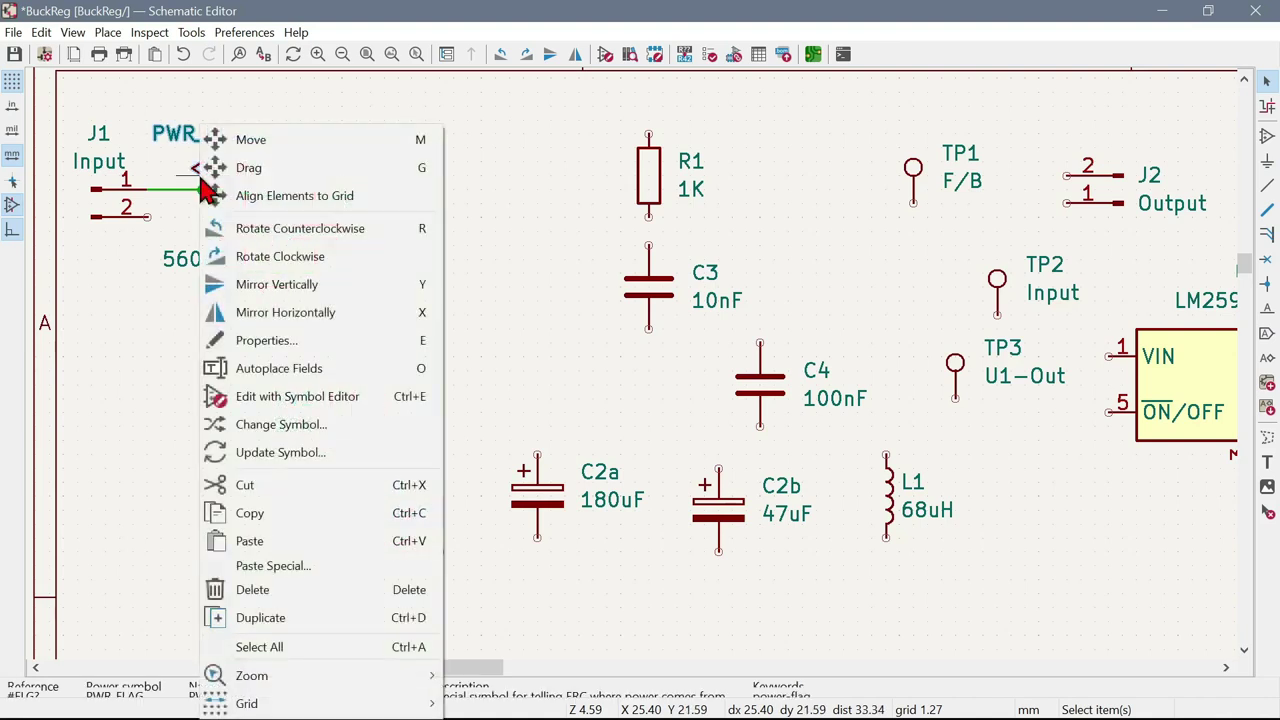
left_click(285, 345)
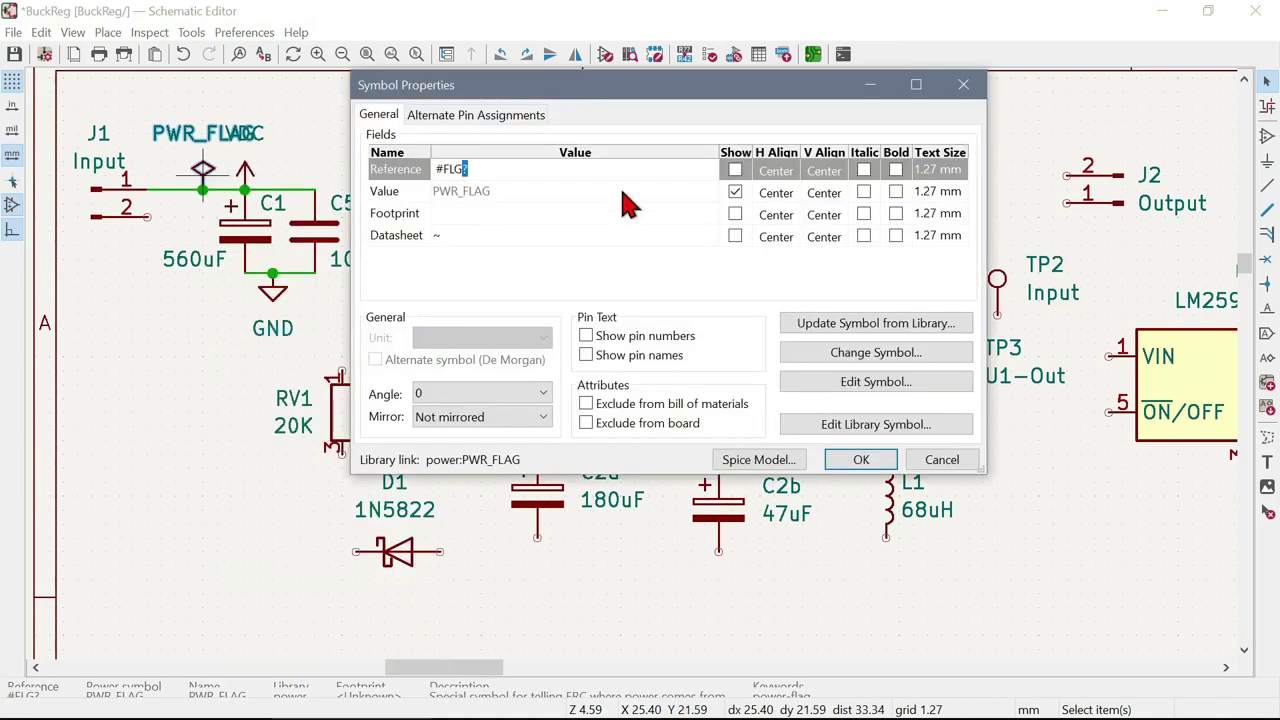
left_click(735, 192)
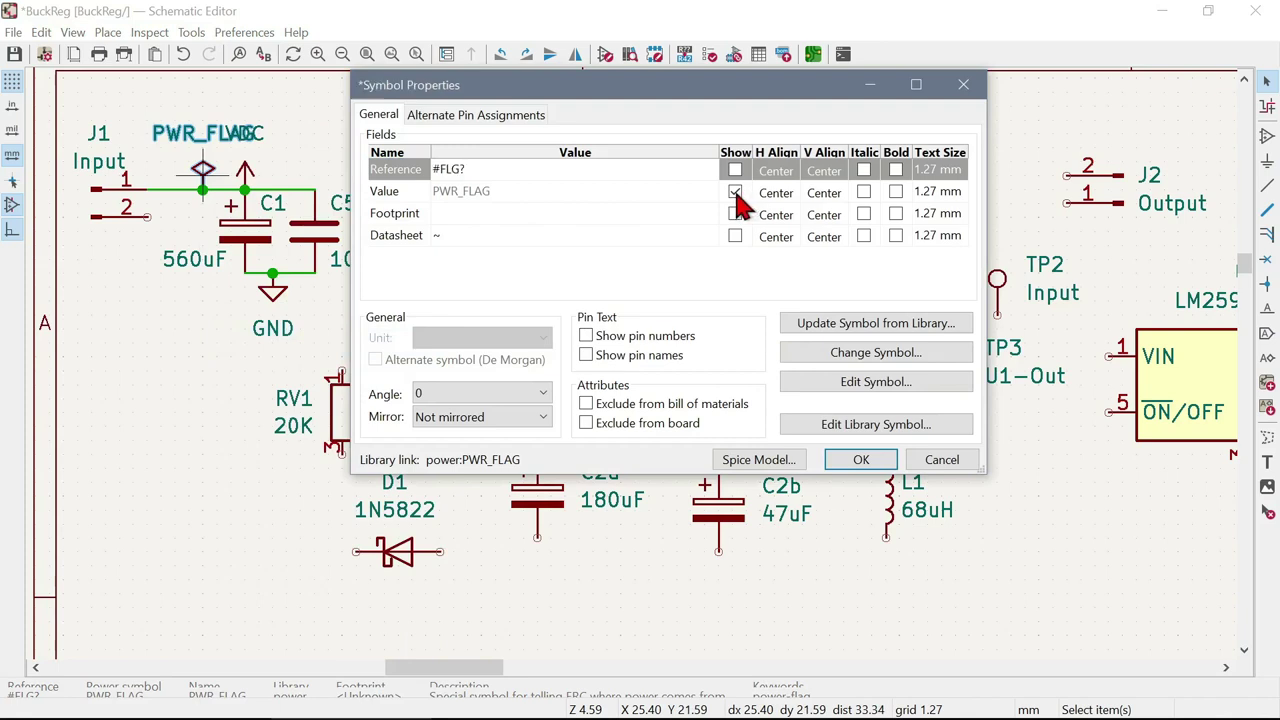
left_click(489, 176)
left_click(858, 463)
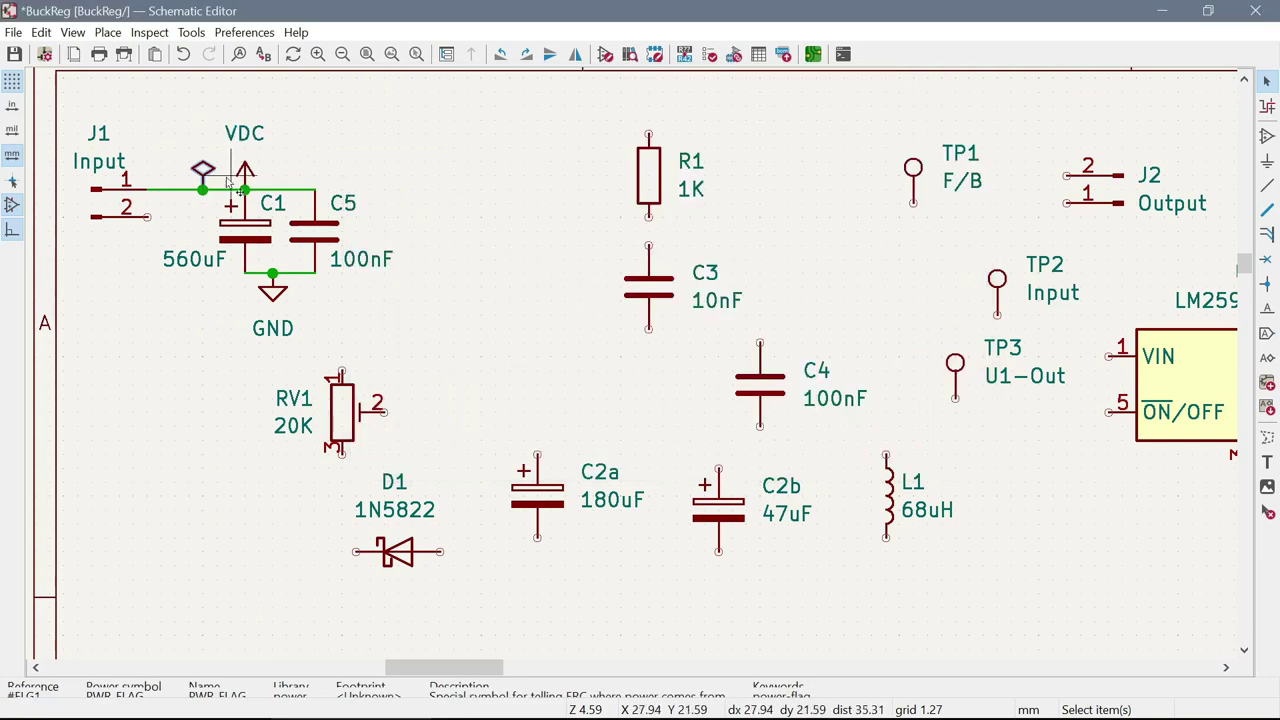
left_click(202, 189)
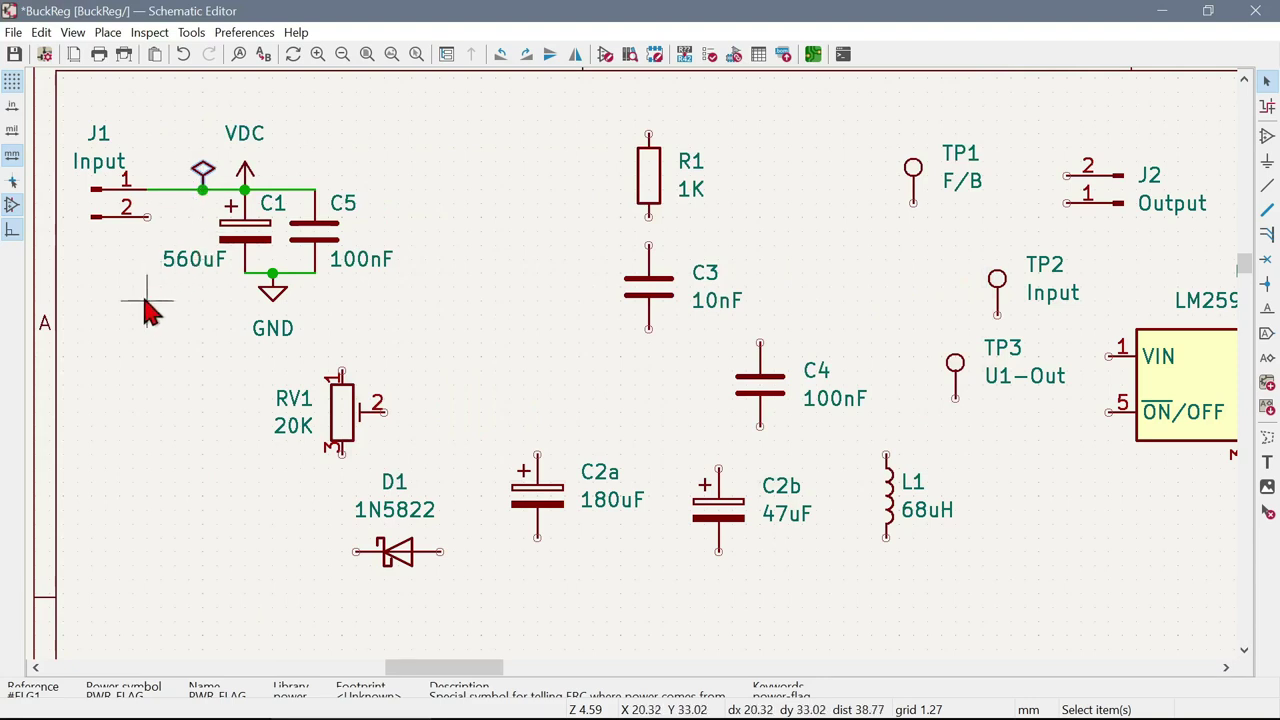
left_click(190, 266)
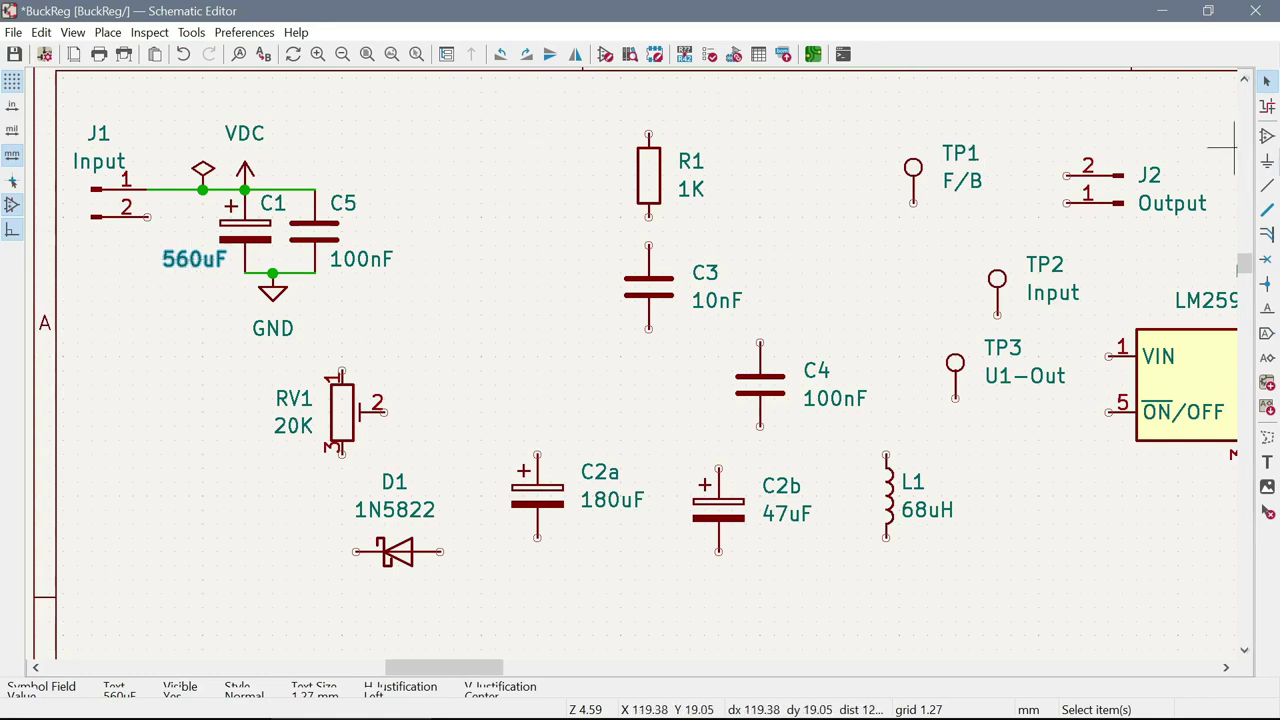
Wire J1 pin 2 down and across to the lower end of C1 on the ground line
left_click(1267, 186)
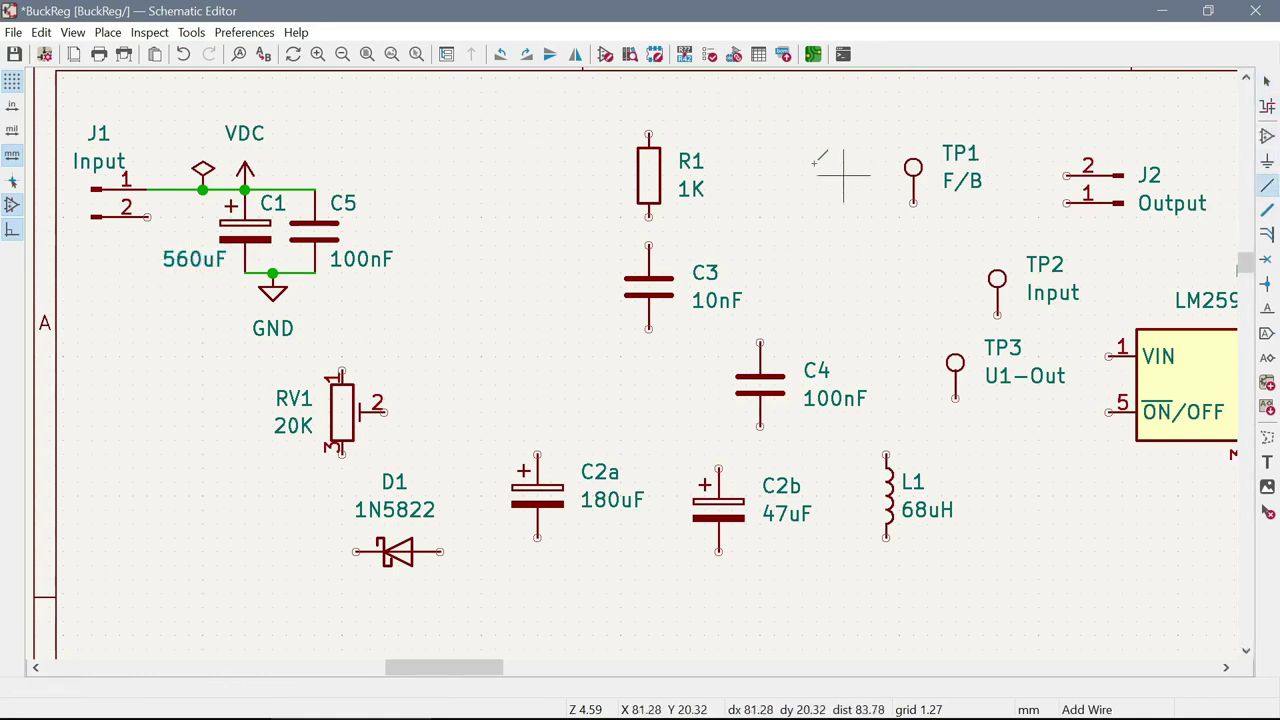
left_click(147, 216)
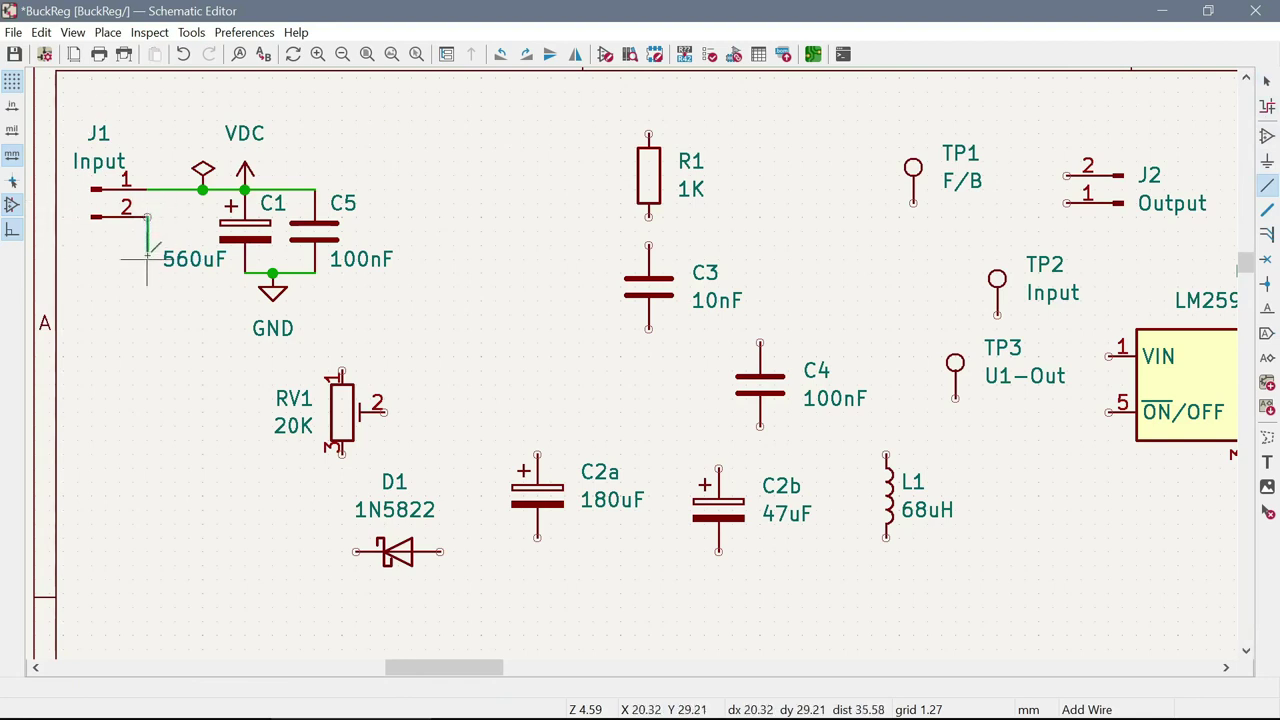
left_click(245, 272)
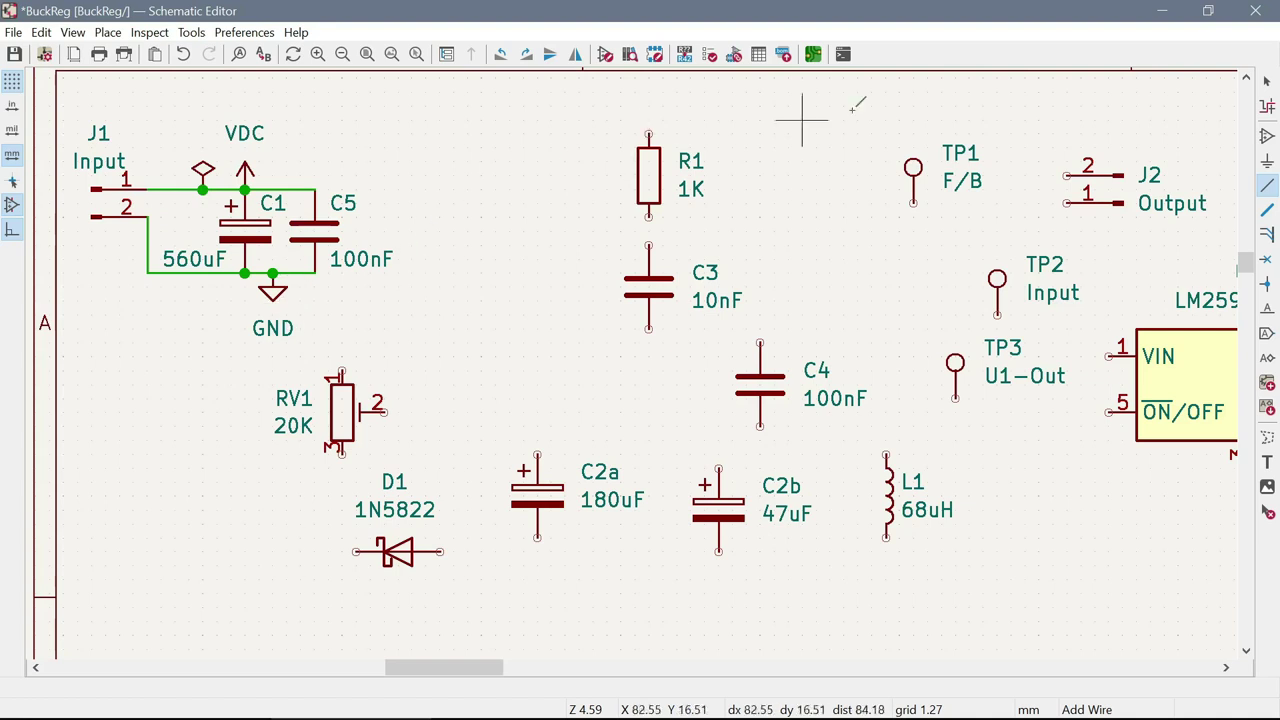
left_click(1268, 83)
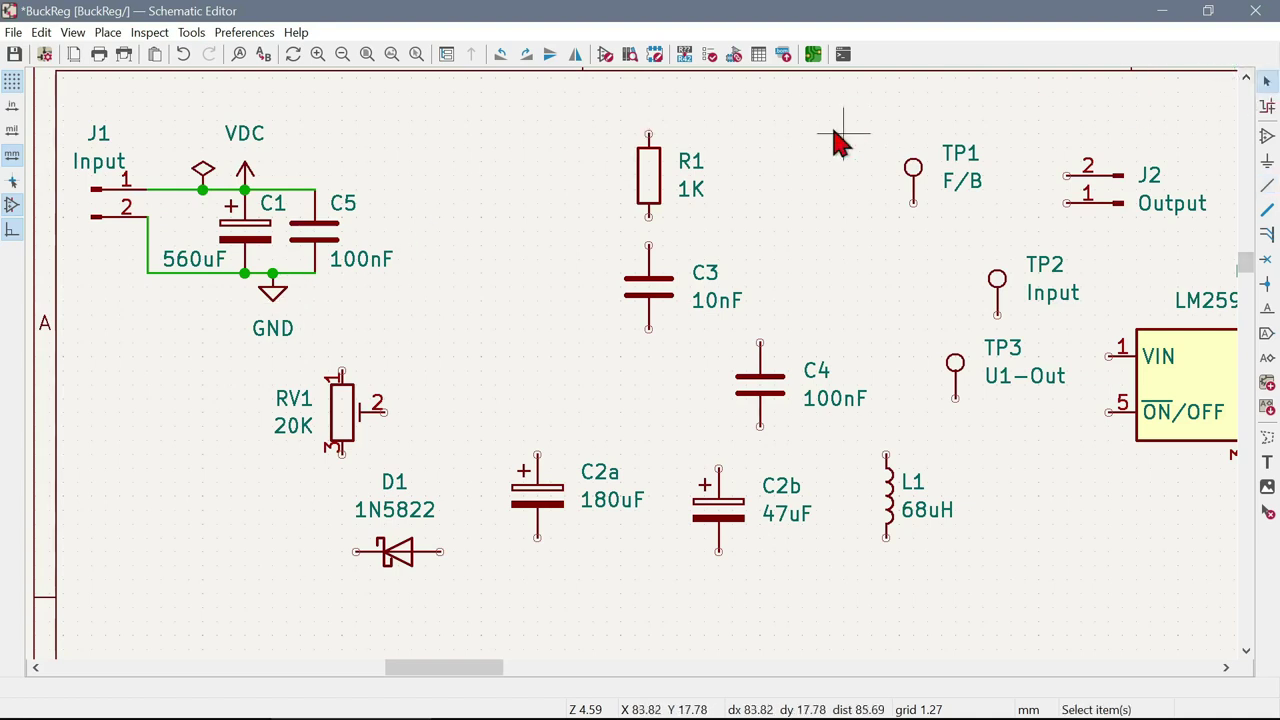
Move the GND symbol onto the wire junction directly below C1
left_click(272, 290)
key("m")
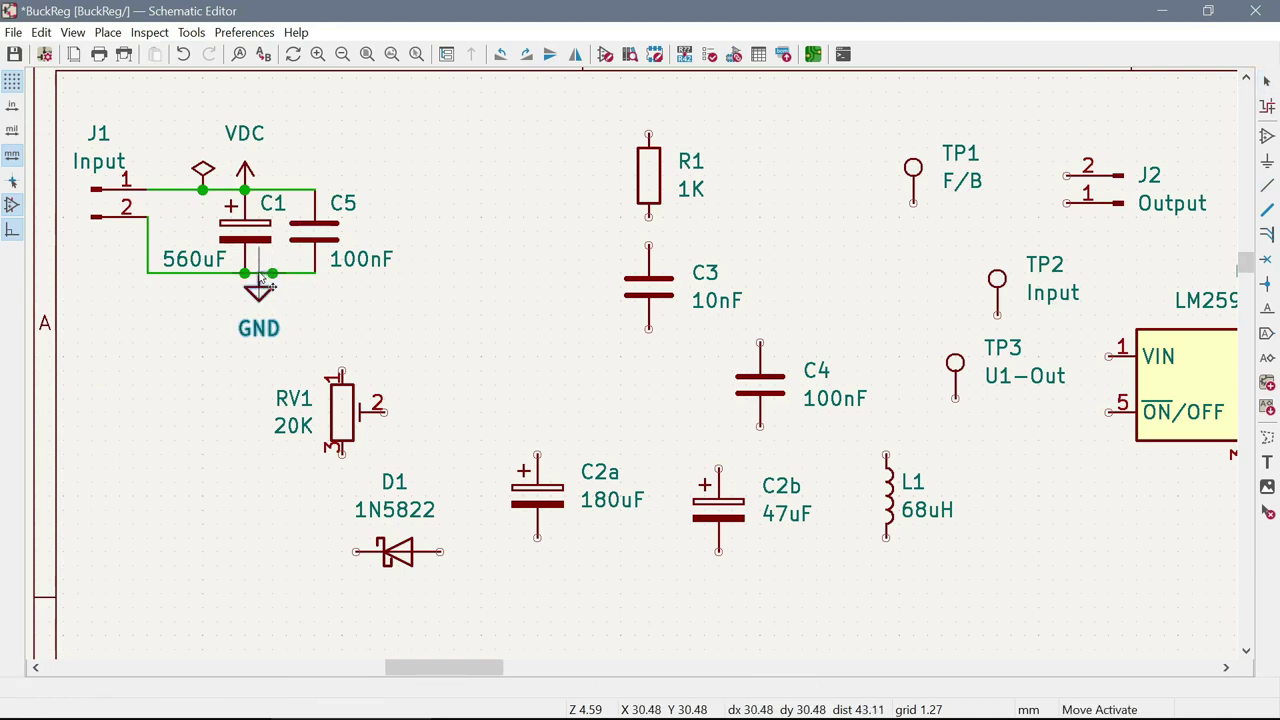
left_click(245, 287)
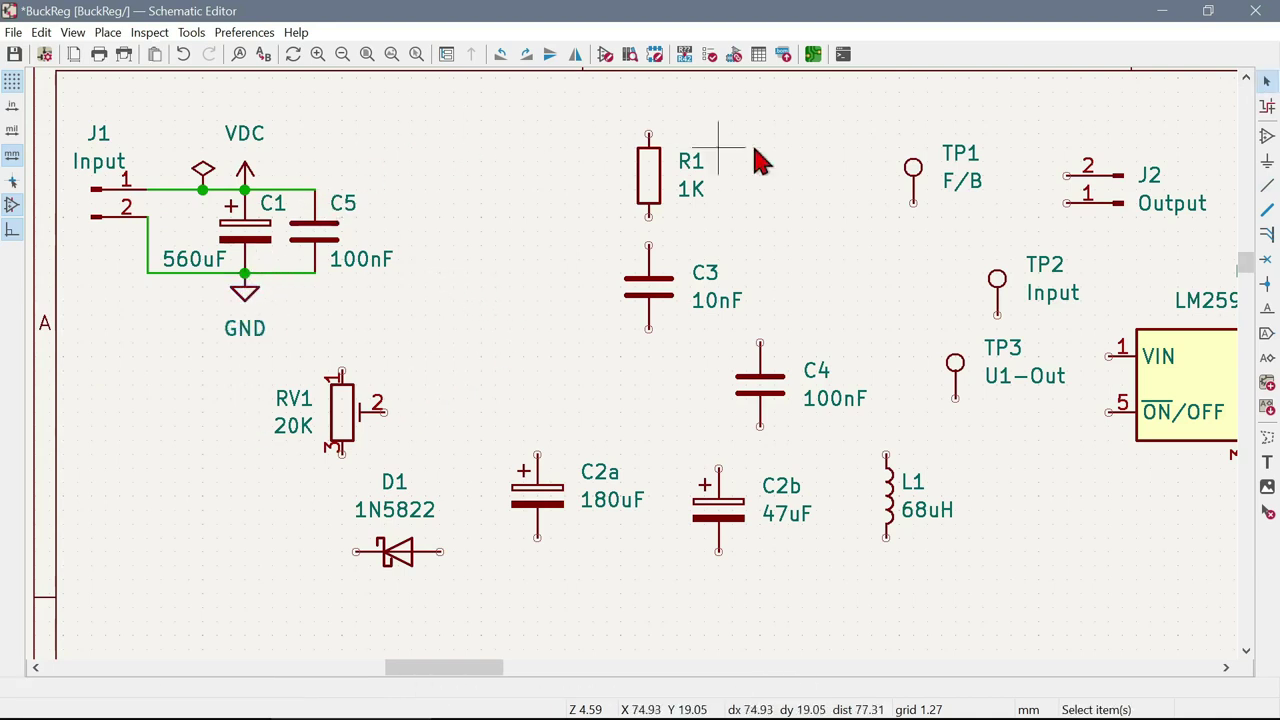
Place a second PWR_FLAG symbol on the ground wire near the corner leading to J1 pin 2
left_click(1267, 137)
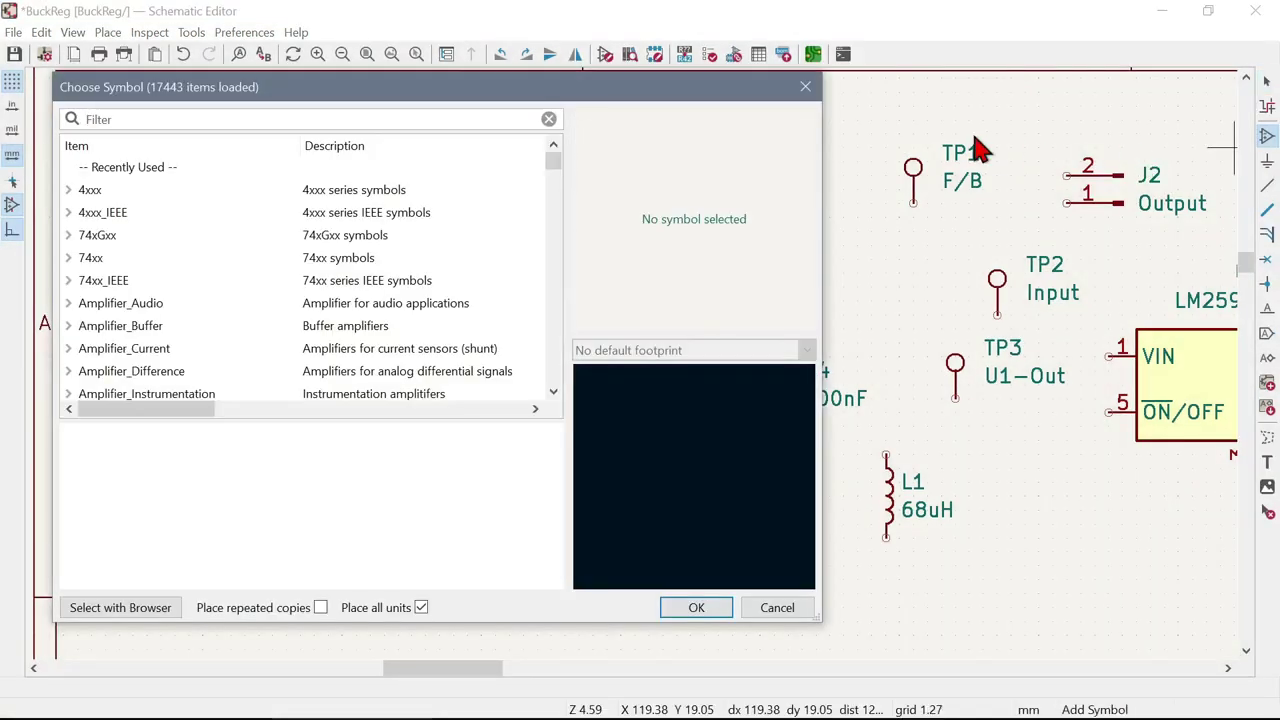
left_click(806, 88)
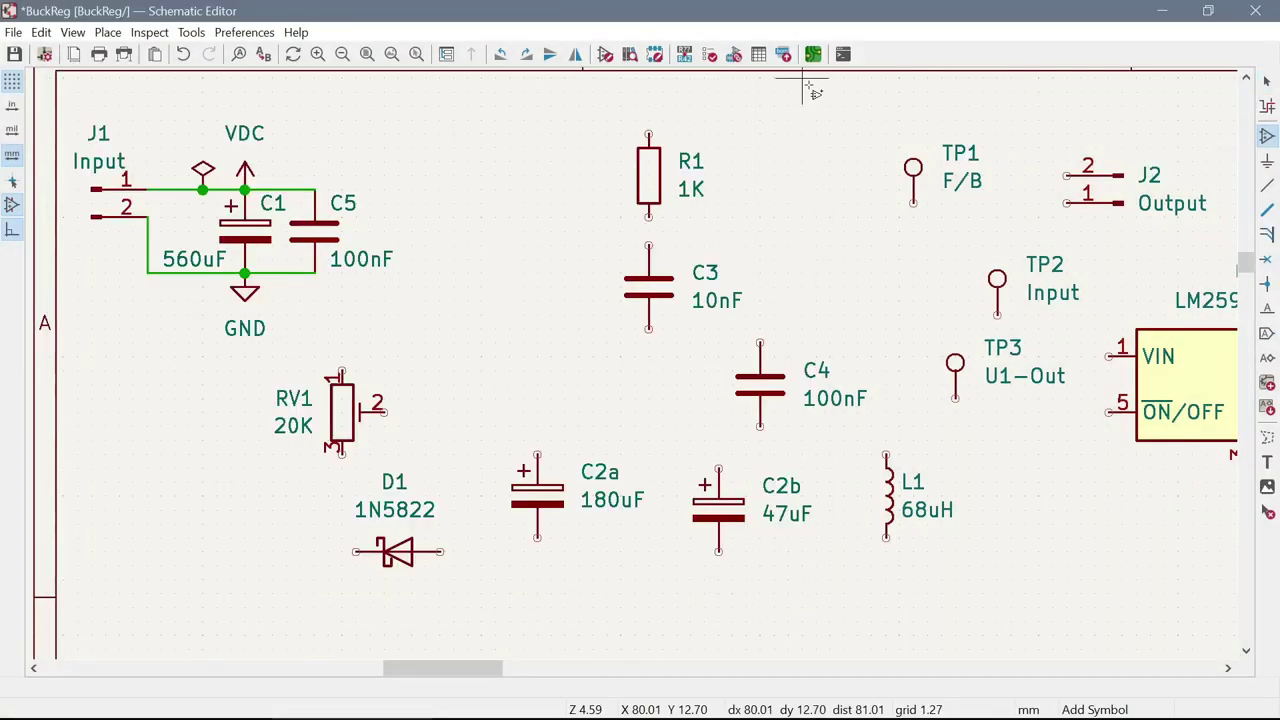
left_click(1267, 162)
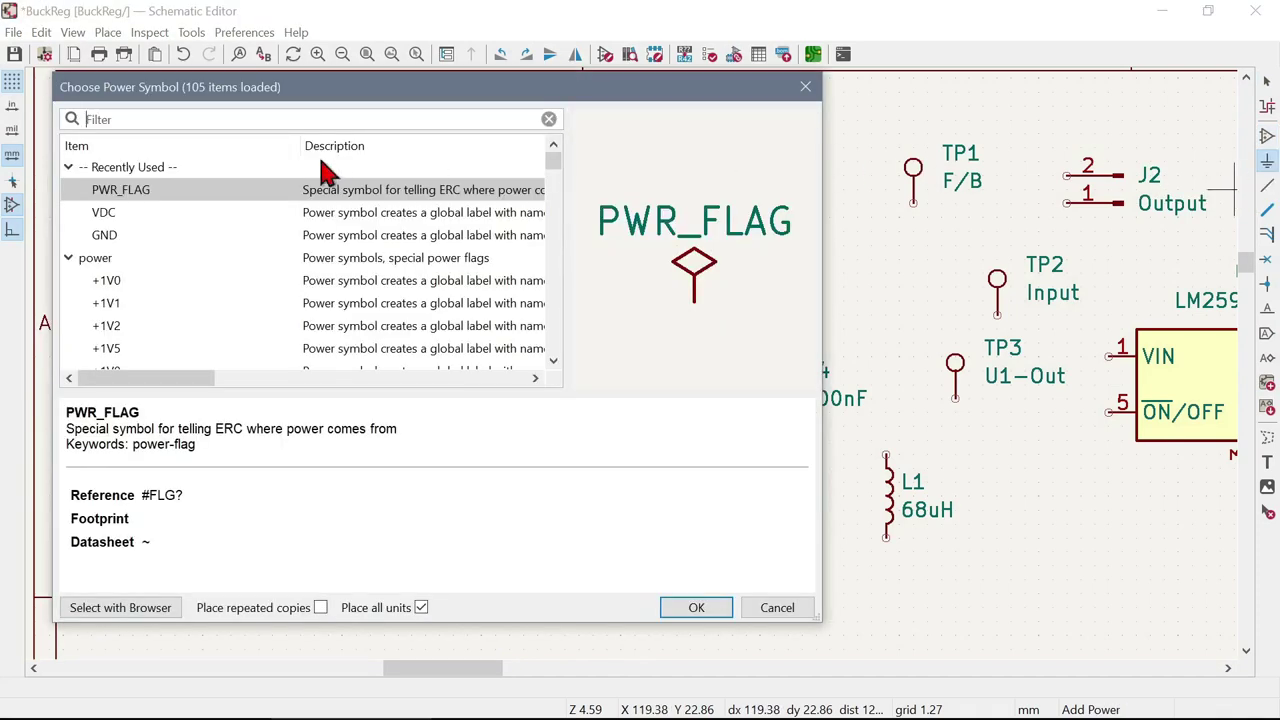
double_click(160, 190)
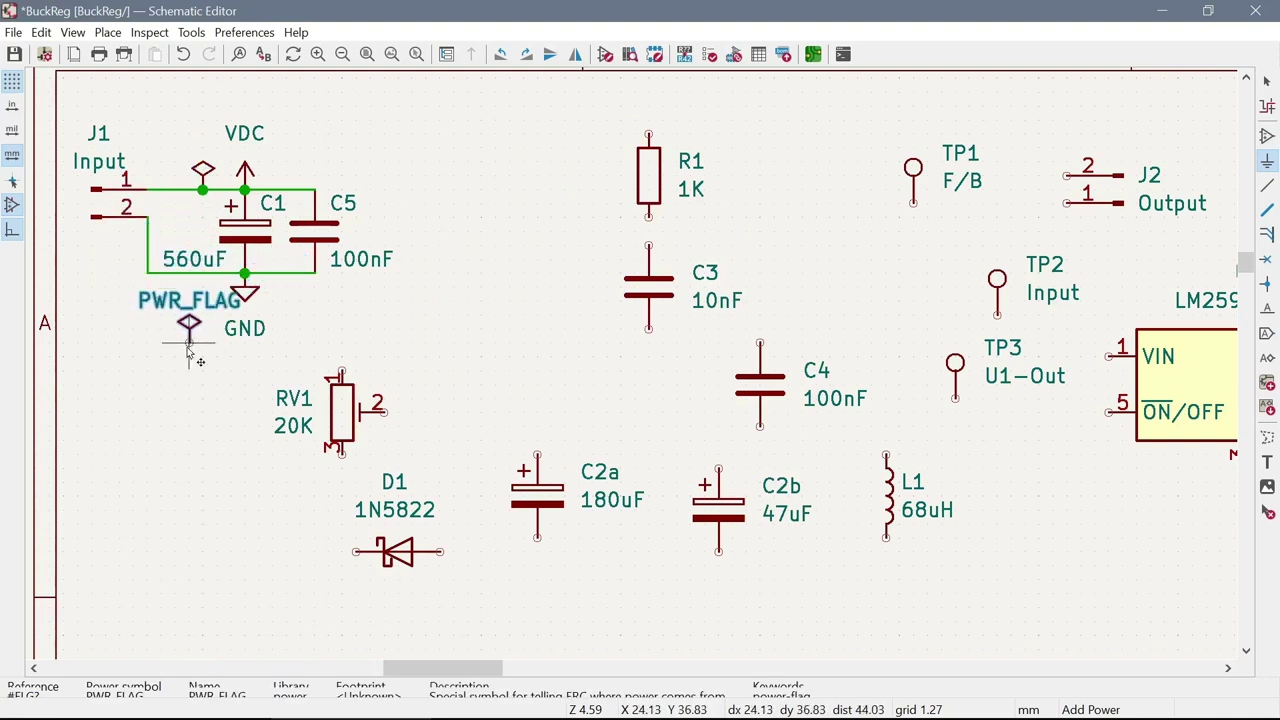
left_click(160, 272)
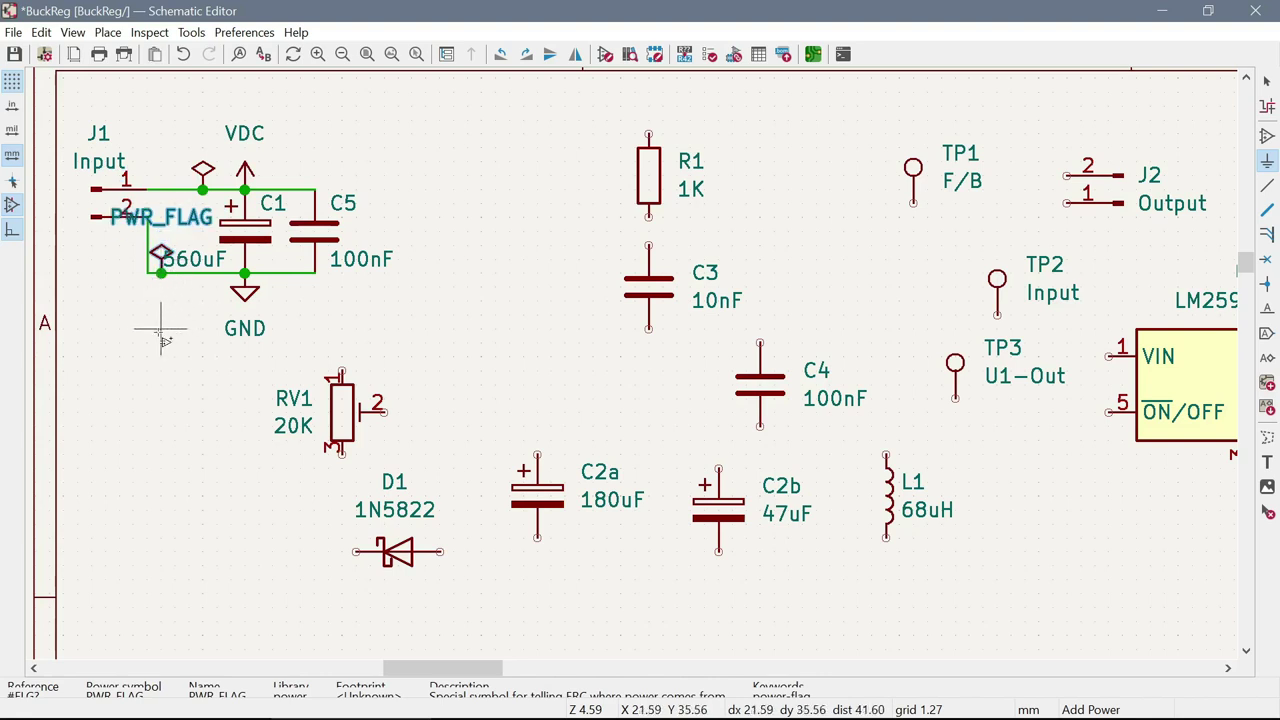
right_click(160, 255)
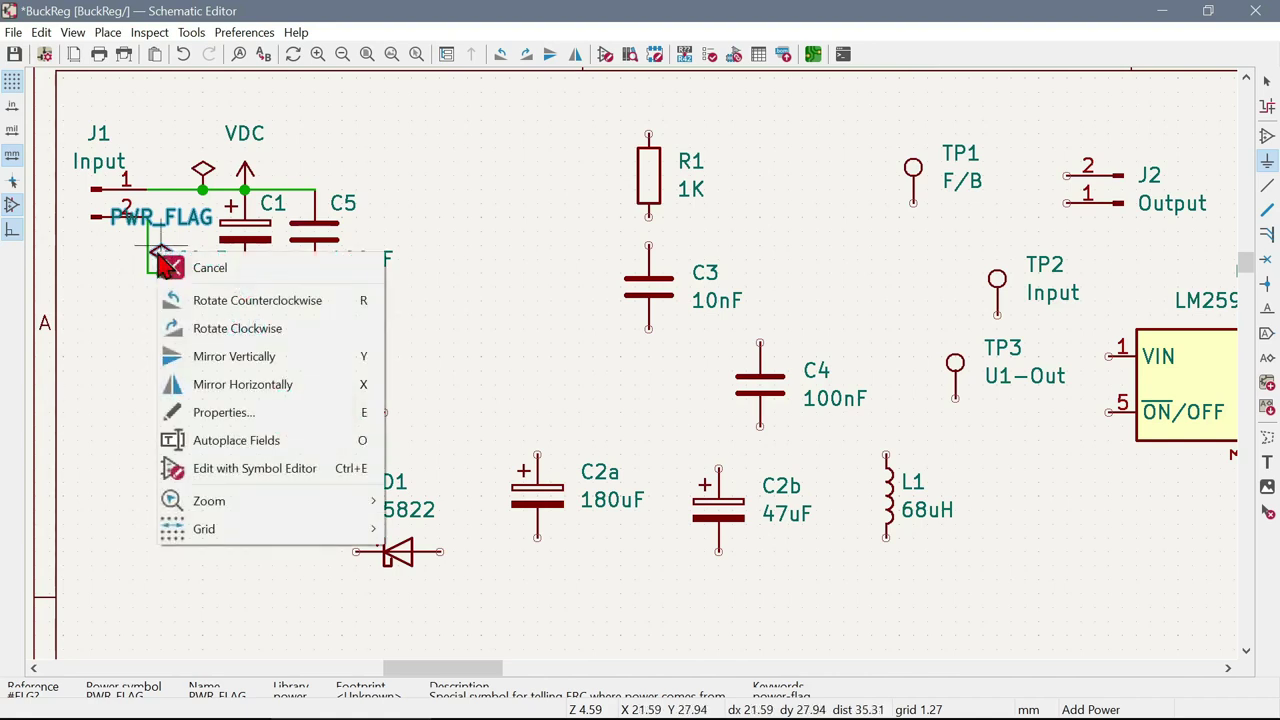
left_click(106, 351)
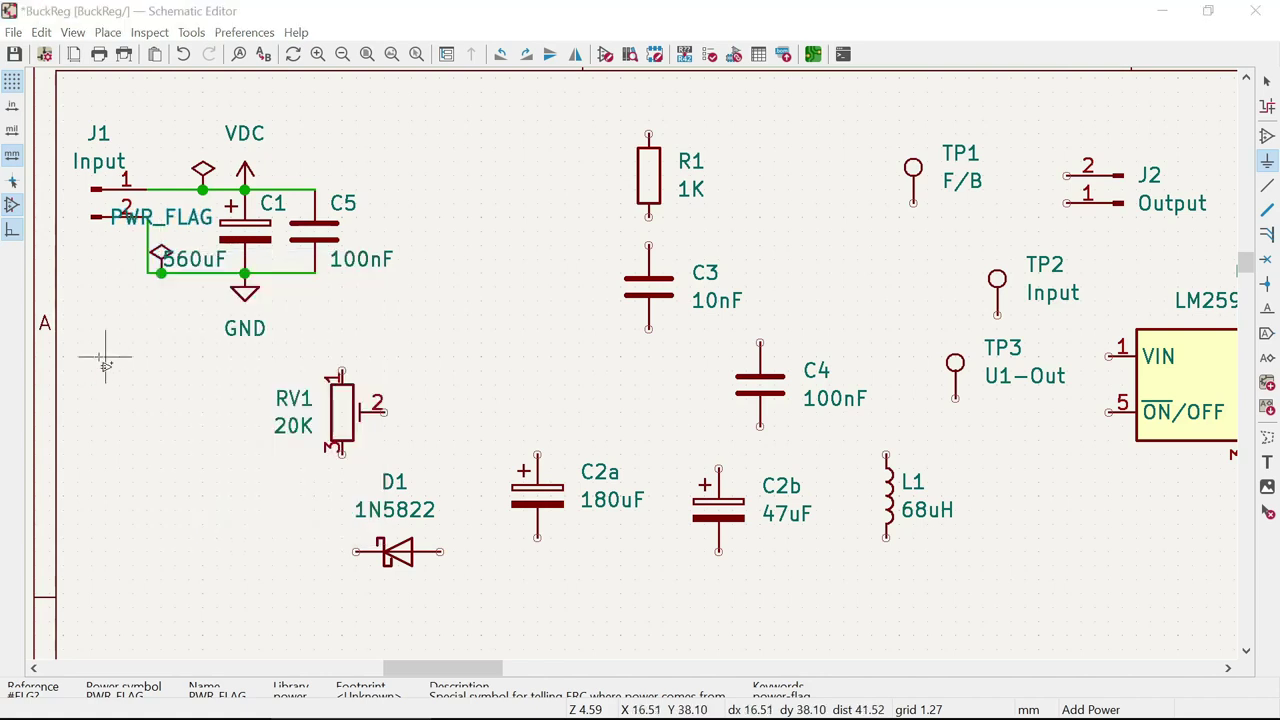
left_click(108, 354)
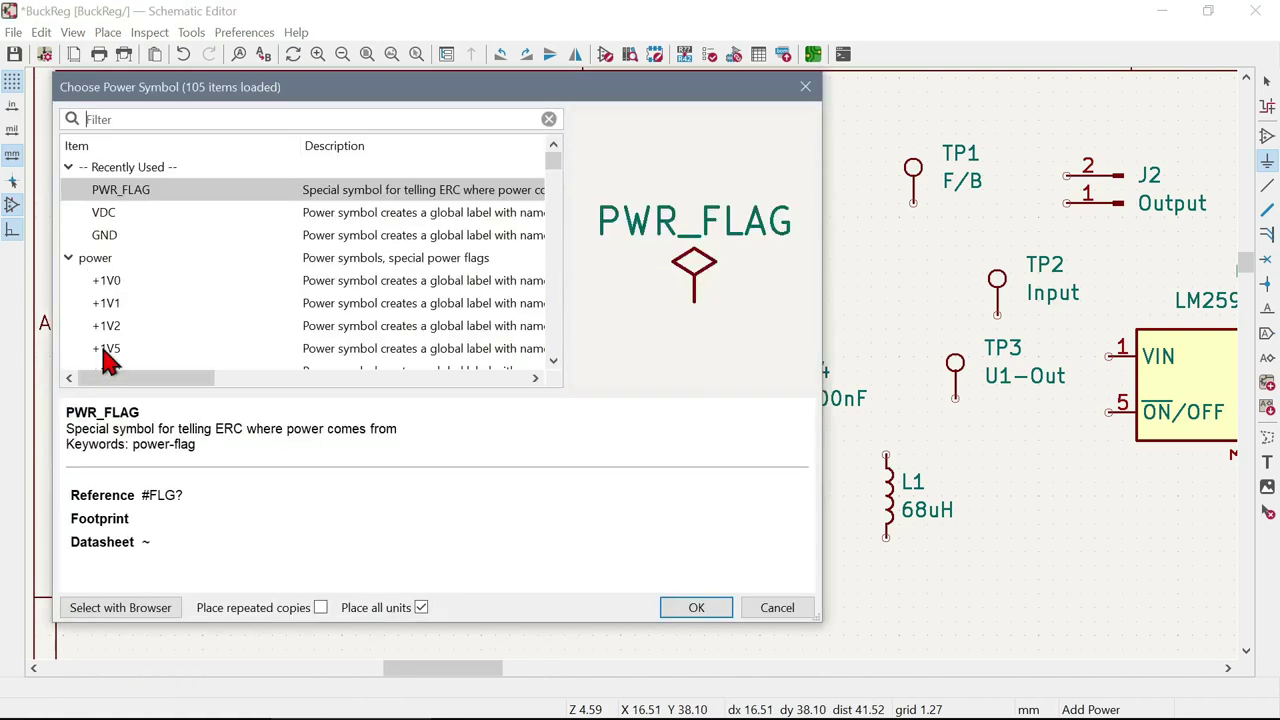
left_click(805, 86)
key("Escape")
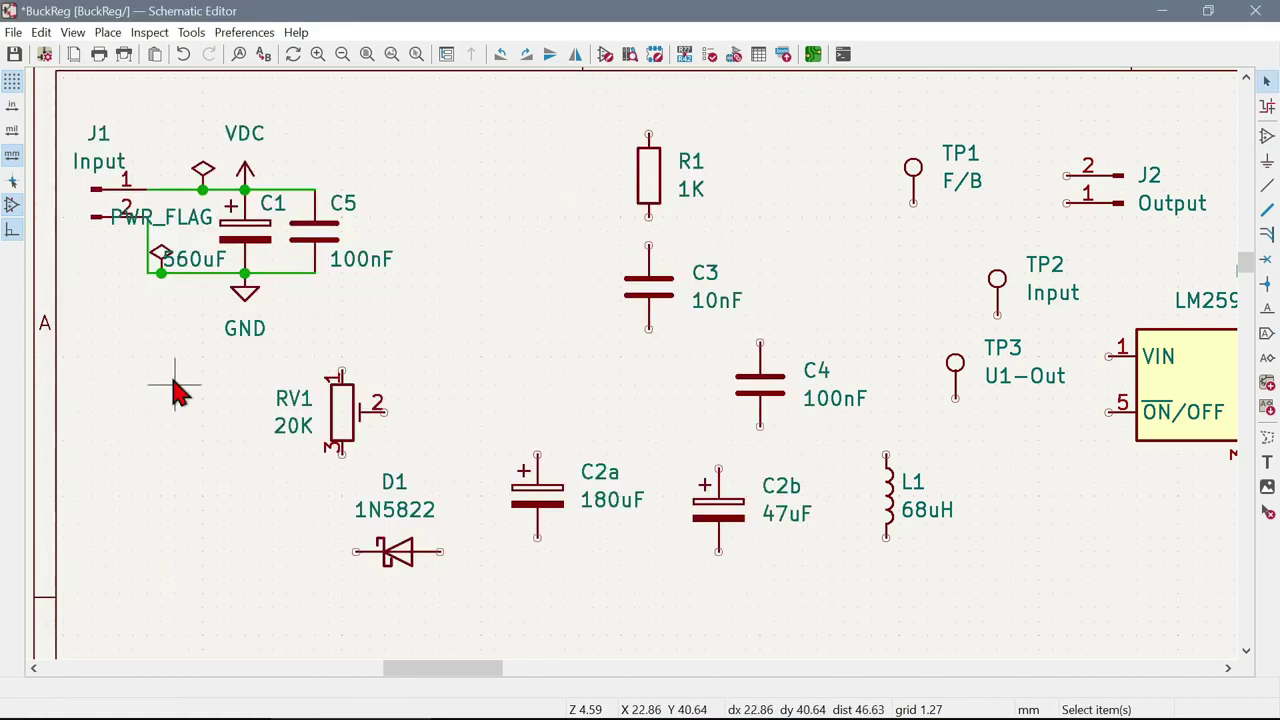
Hide the value text of the PWR_FLAG on the ground wire and set its reference to #FLG2
left_click(168, 266)
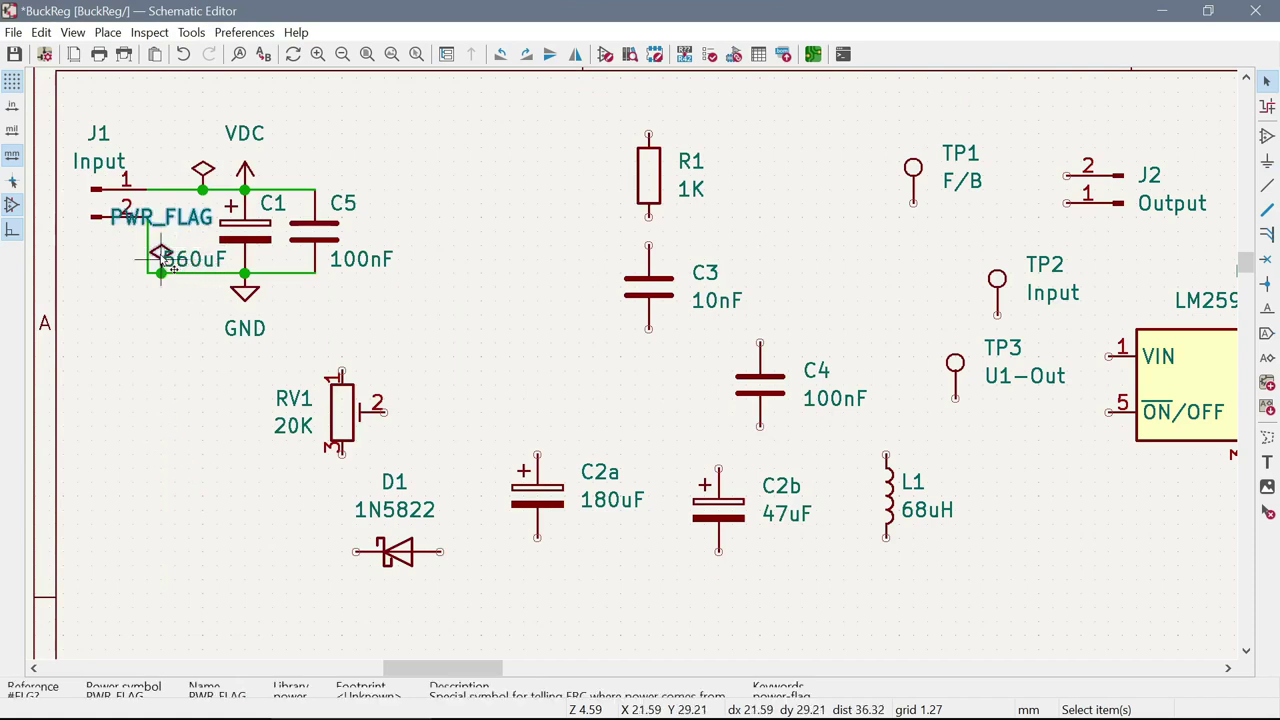
right_click(165, 268)
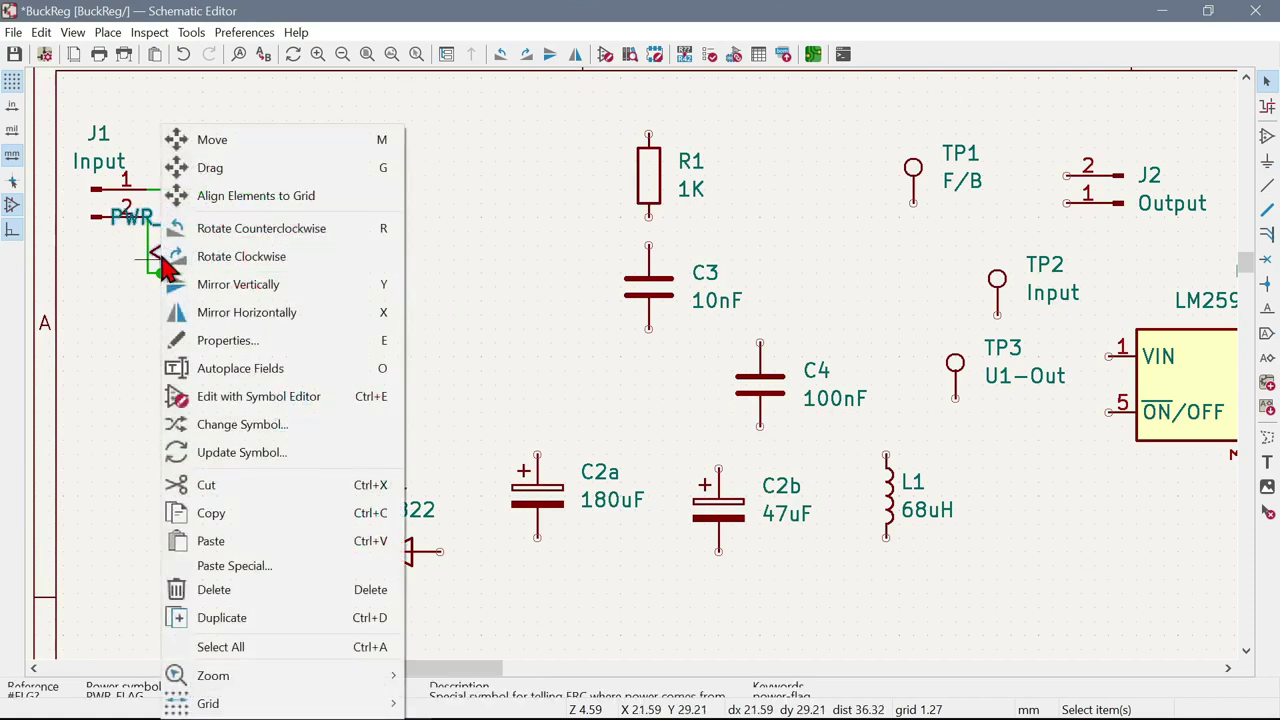
left_click(270, 341)
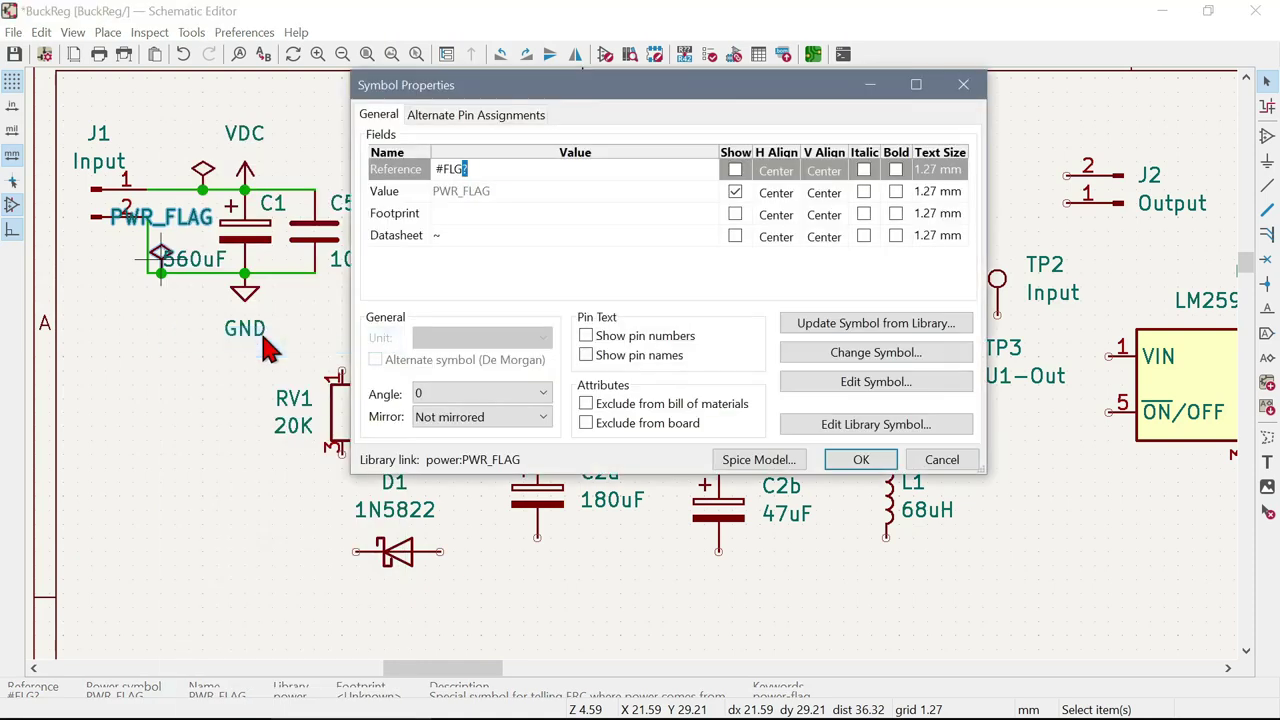
left_click(735, 193)
left_click(500, 171)
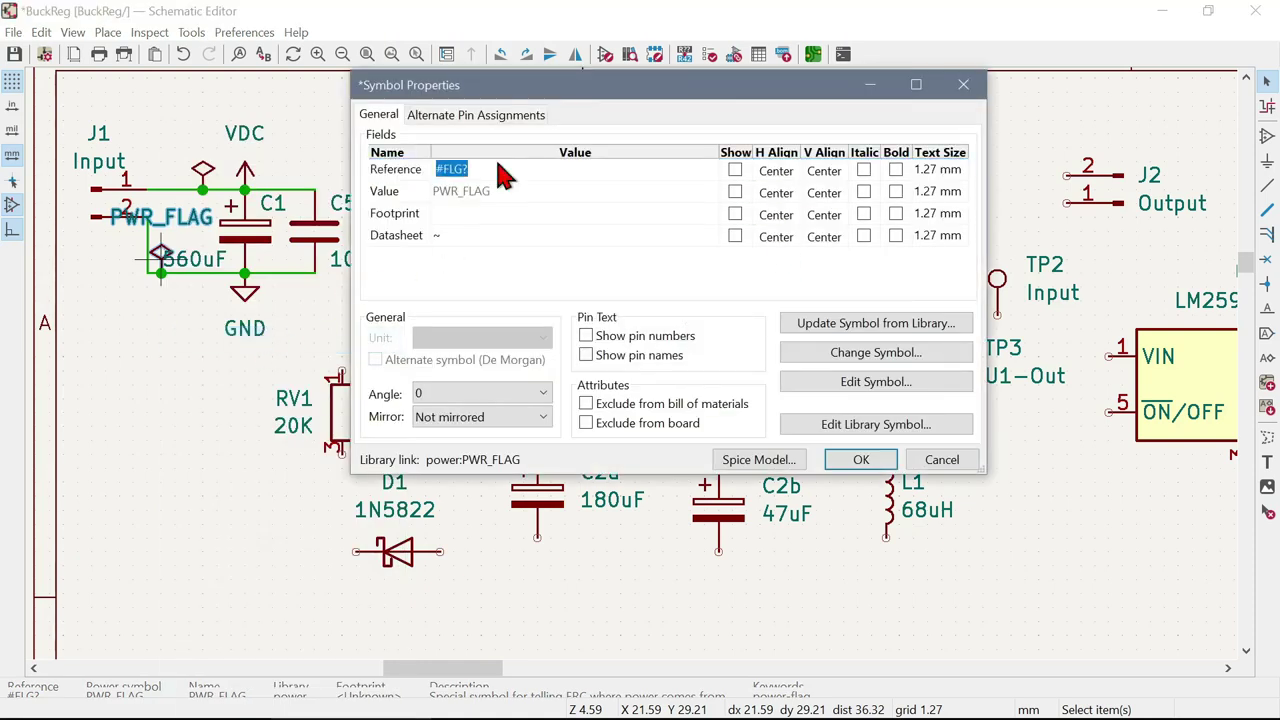
left_click(503, 173)
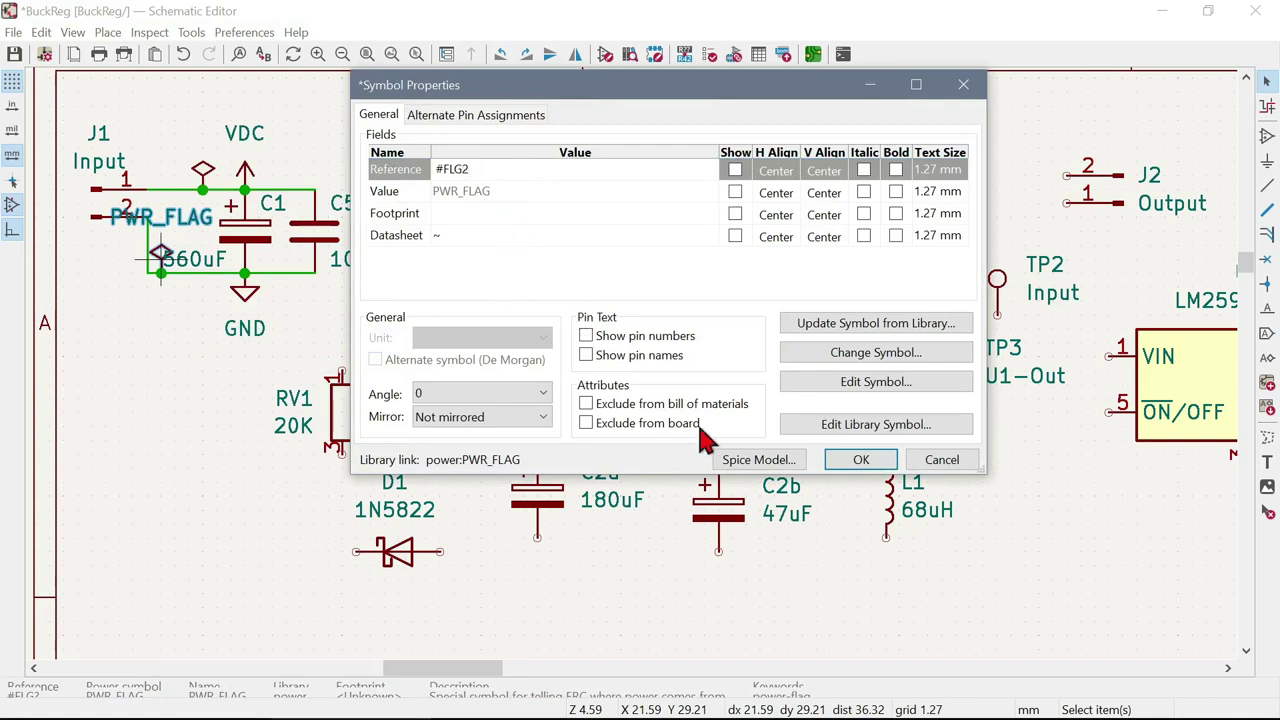
left_click(838, 463)
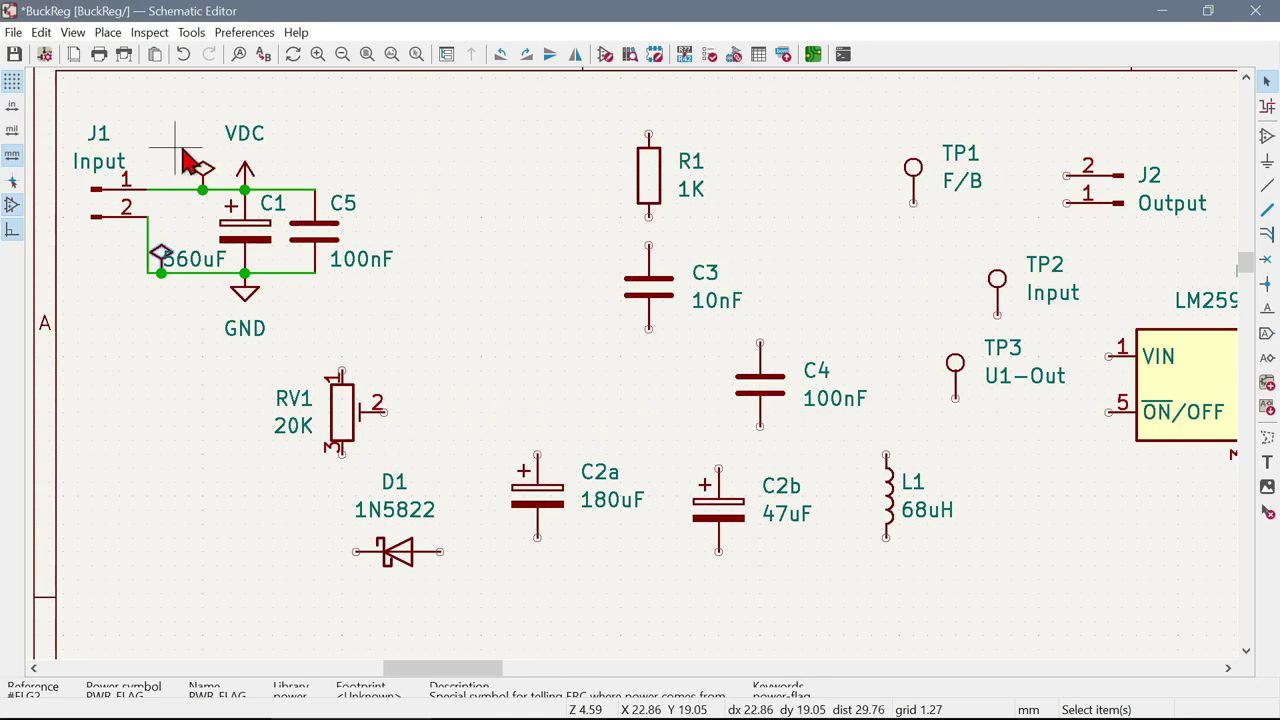
Shift C1, C5, VDC, GND and the upper PWR_FLAG together about 2.5 mm to the right, and select the lower PWR_FLAG
left_click_drag(181, 147, 410, 320)
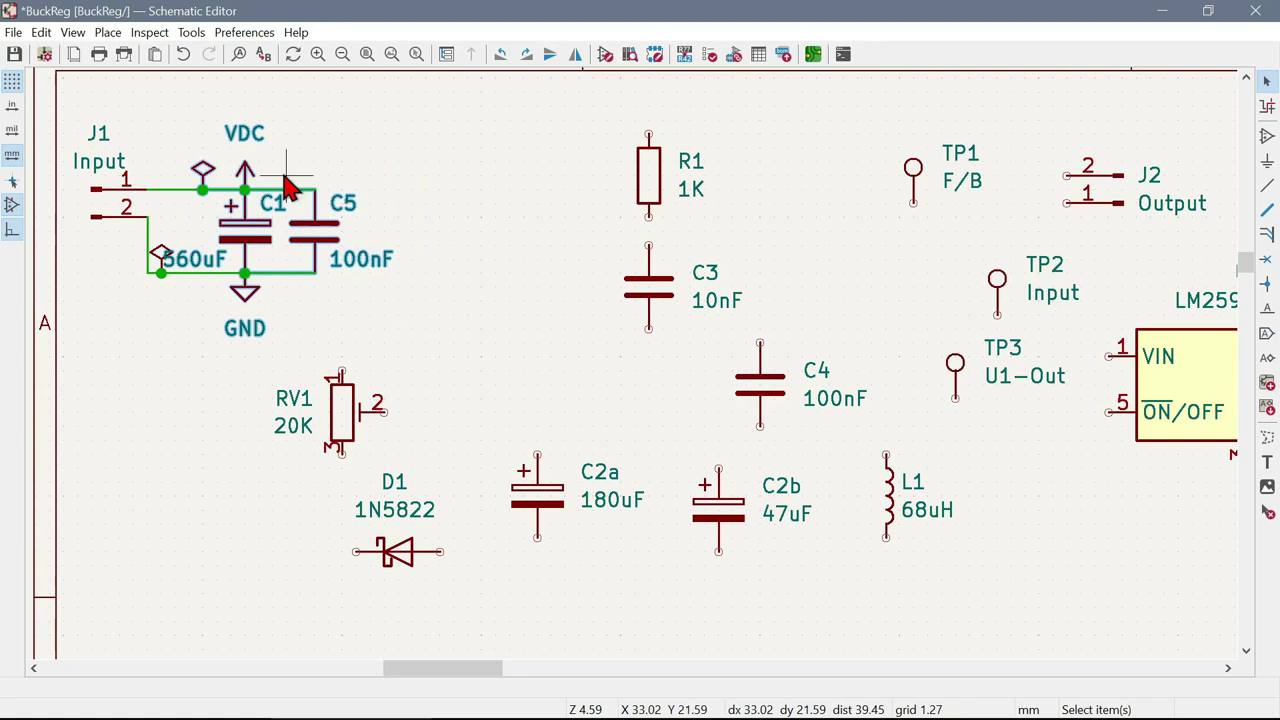
left_click_drag(286, 181, 347, 199)
left_click(161, 287)
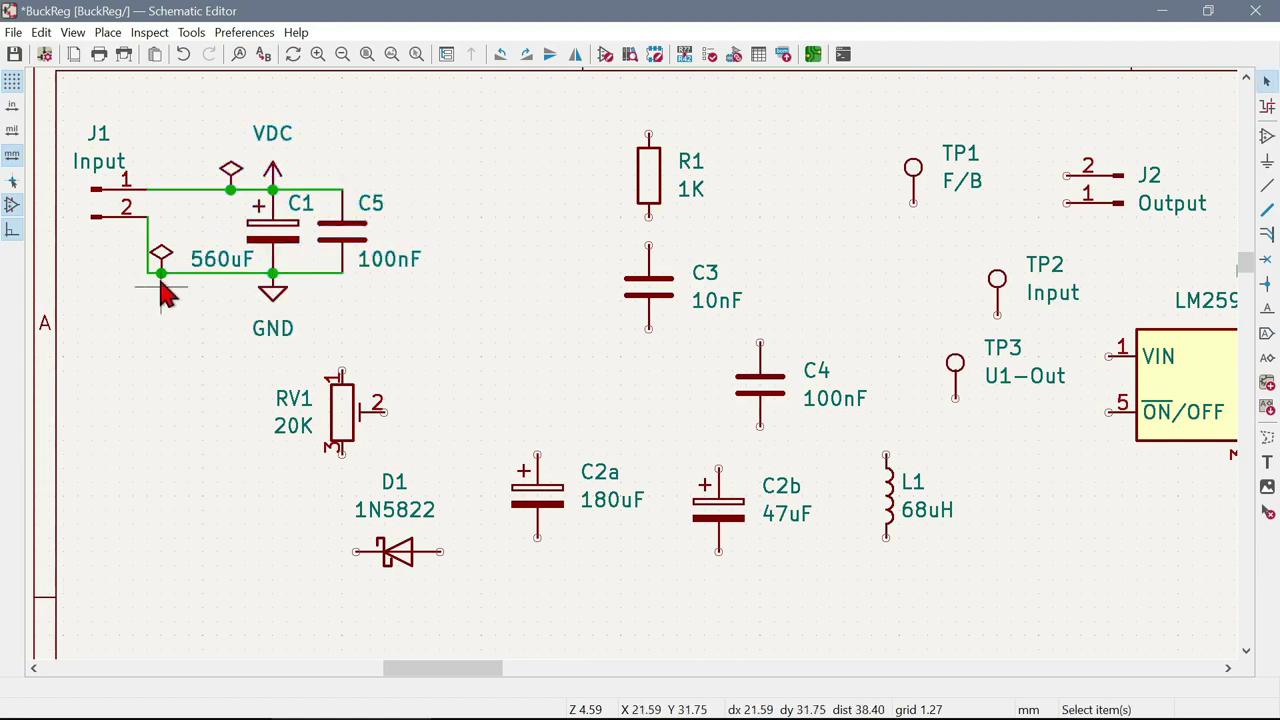
left_click(165, 275)
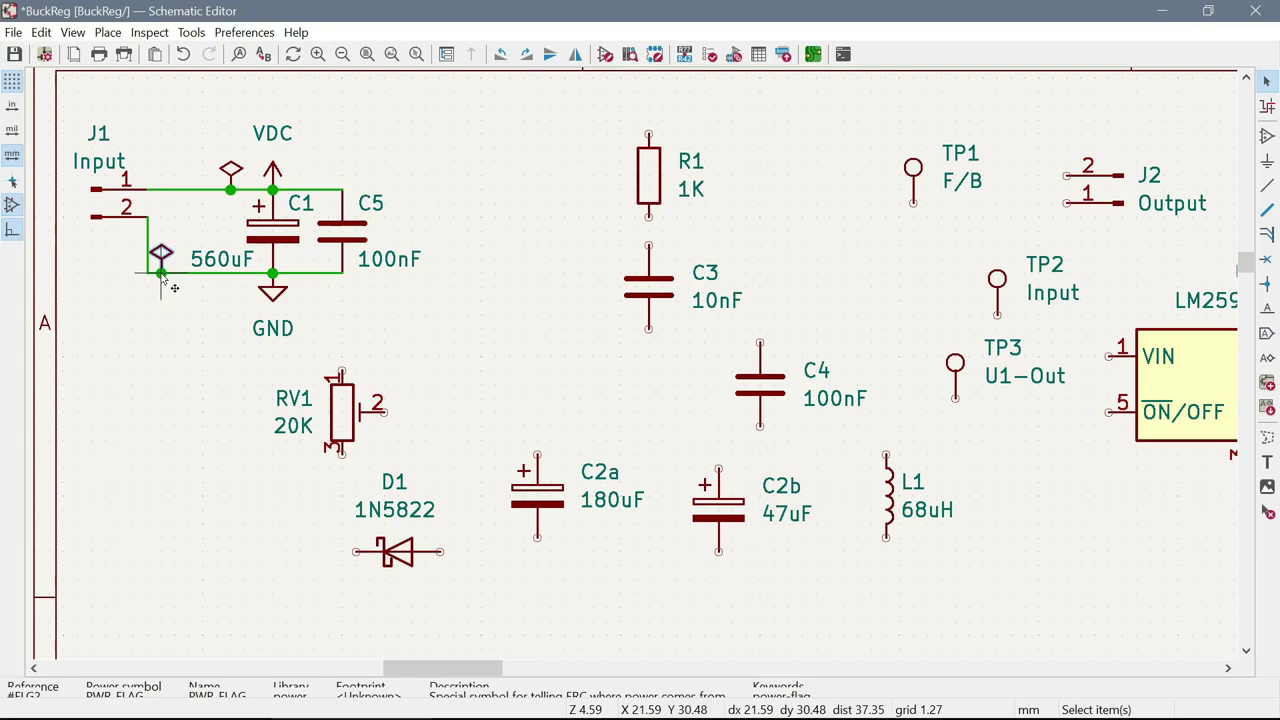
Shift the lower PWR_FLAG 1.27 mm right along the ground wire, and bring U1 in beside the input capacitors
key("g")
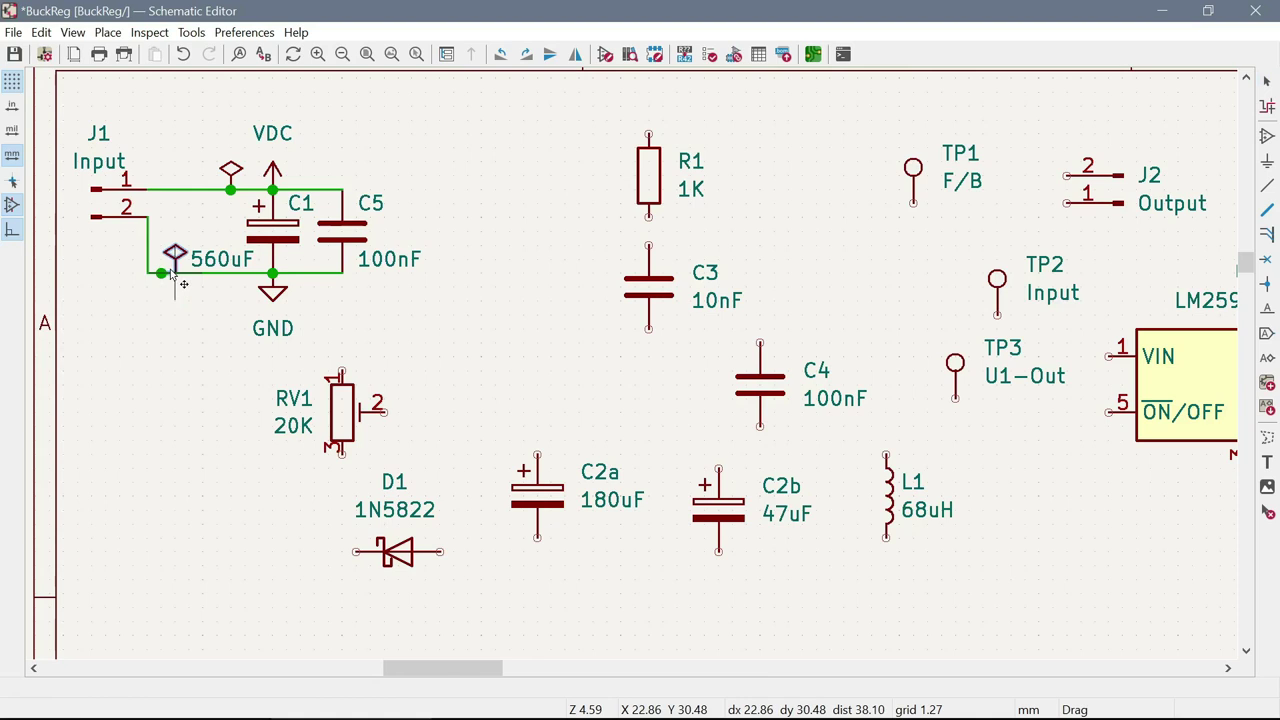
left_click(173, 275)
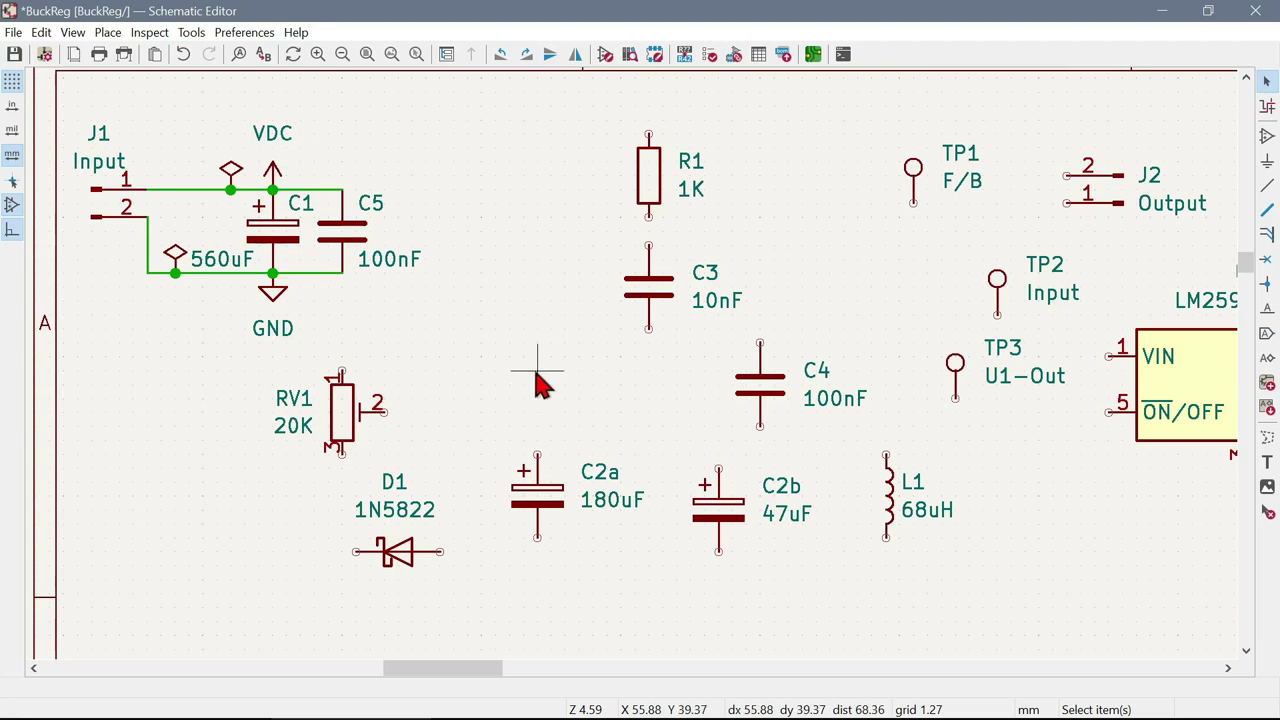
left_click(1185, 390)
key("m")
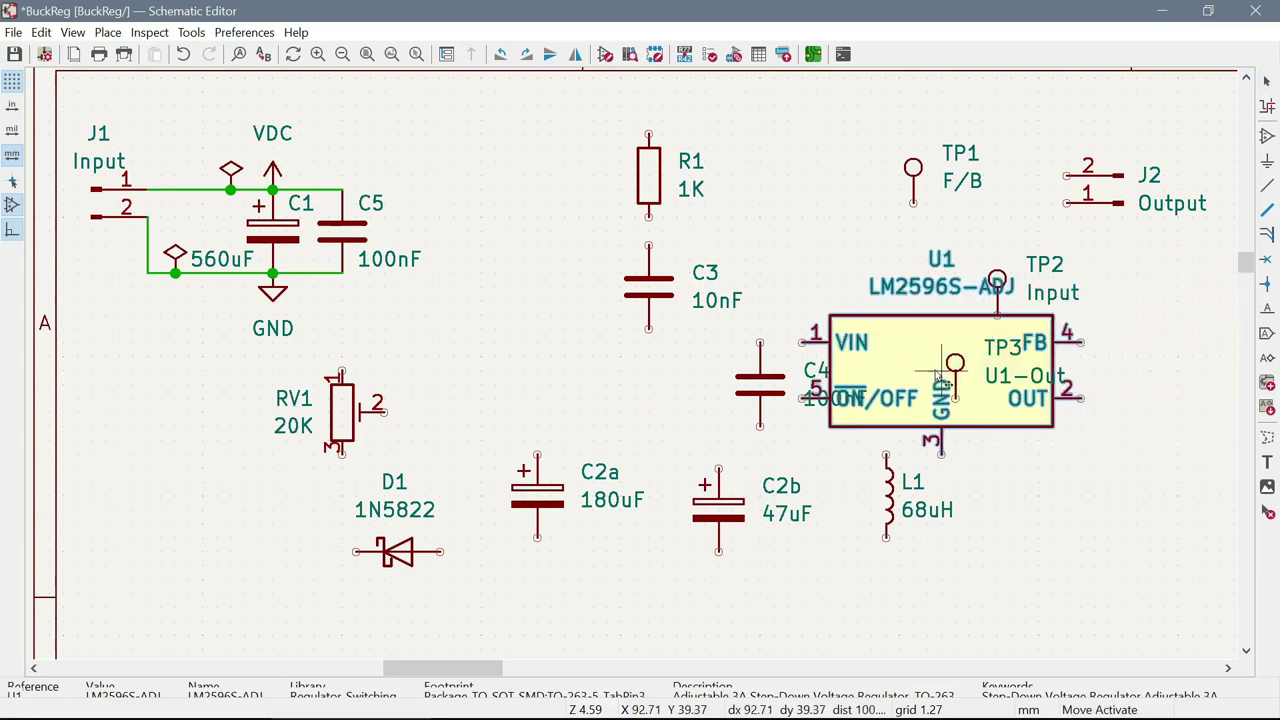
left_click(482, 334)
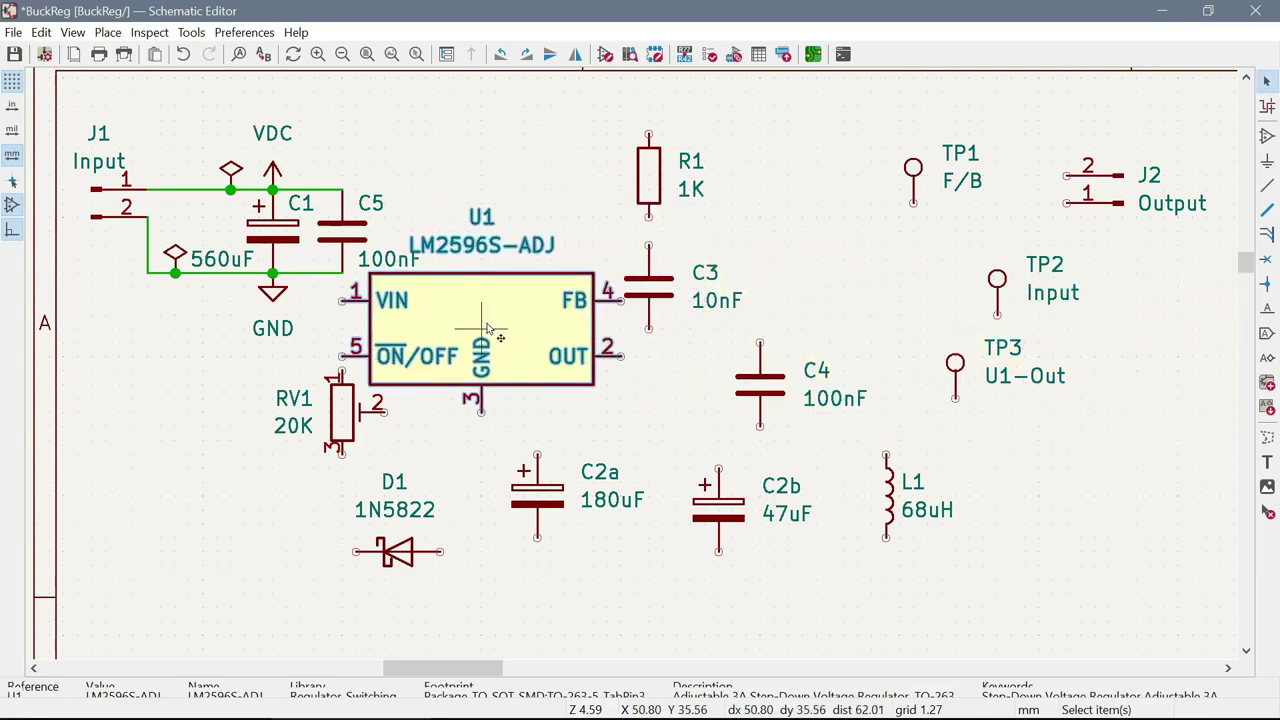
Move R1 and C3 to the right, clear of U1, into the space next to TP1 and TP2
left_click(648, 195)
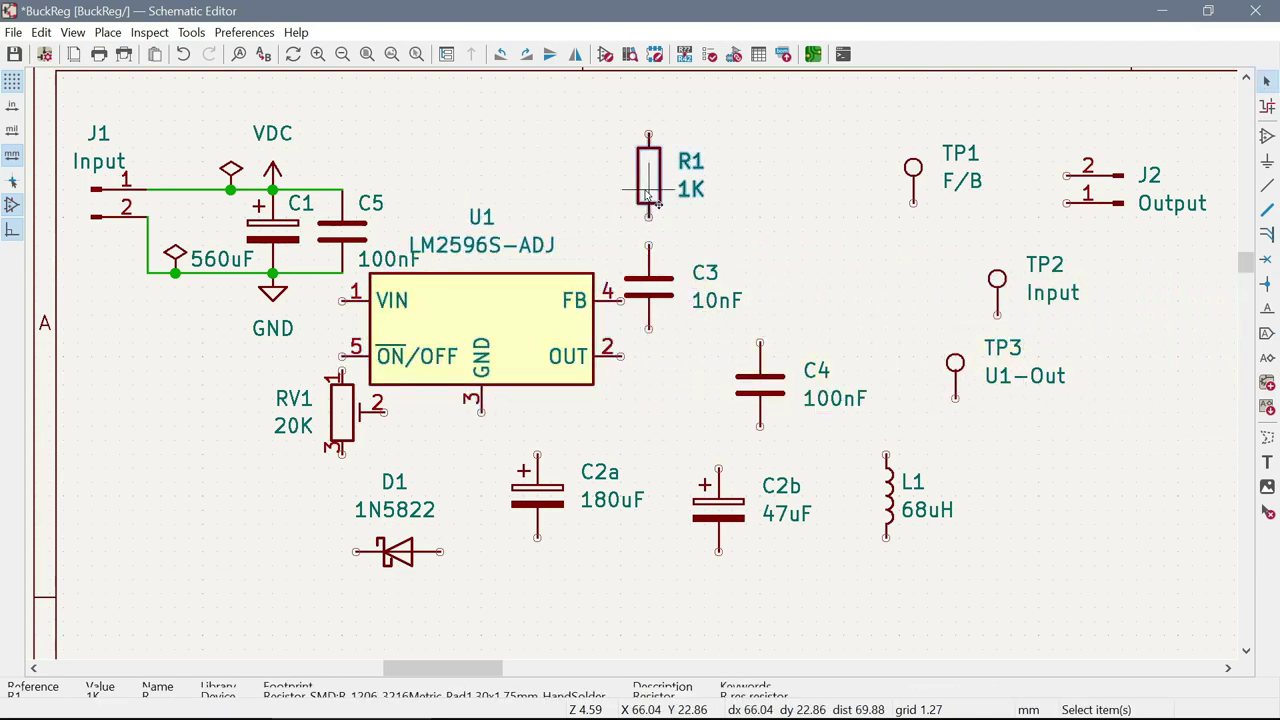
key("m")
left_click(802, 195)
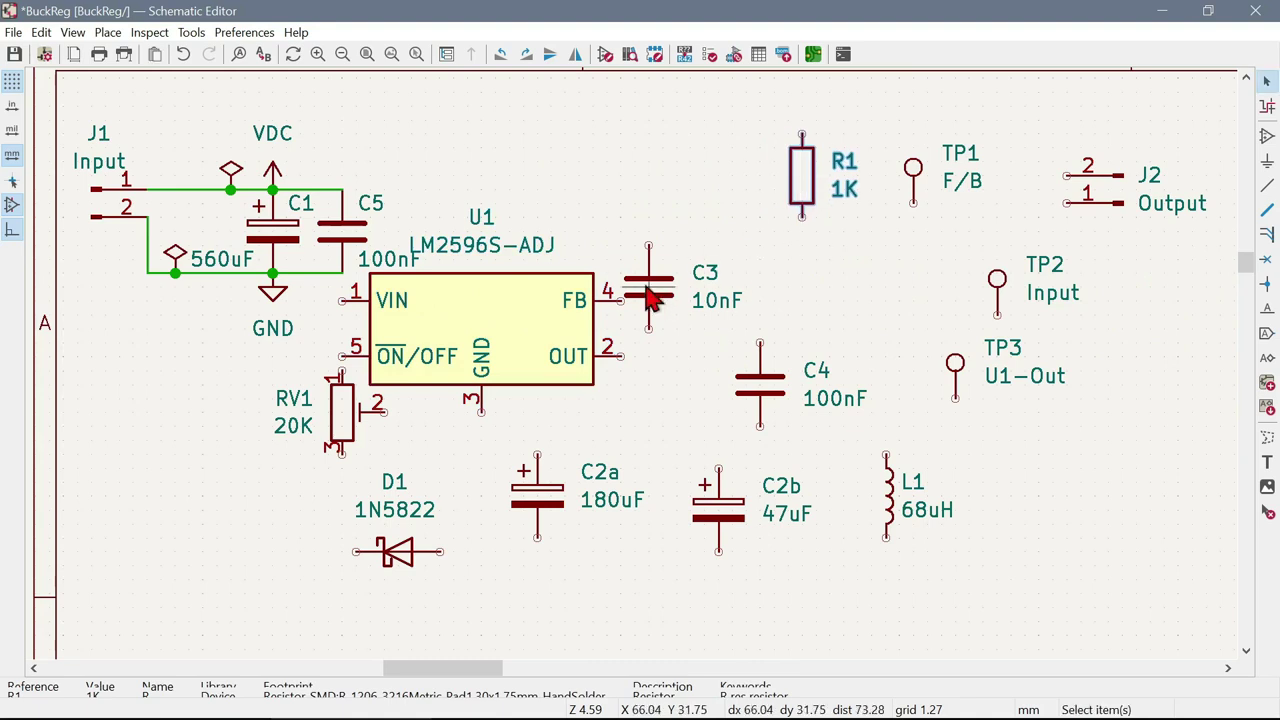
left_click(648, 298)
key("m")
left_click(815, 296)
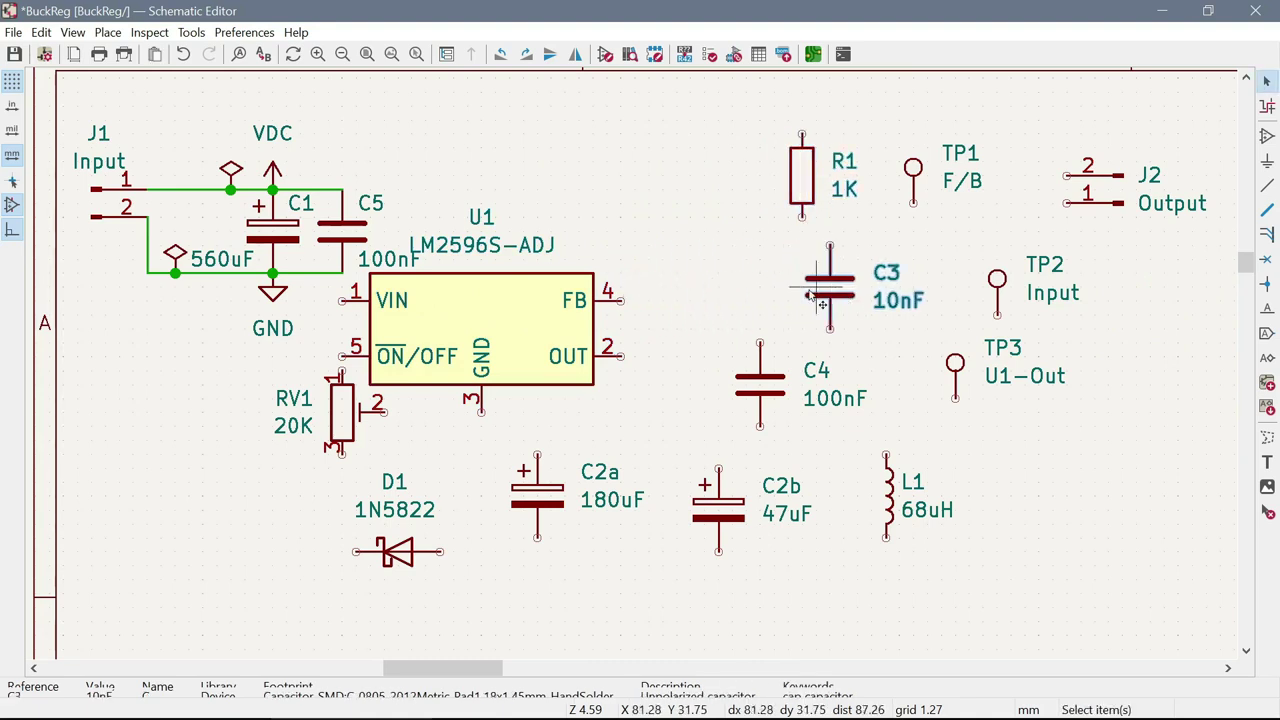
Move U1 so its VIN pin lines up with the input wire, and wire VIN to the top of C5
double_click(516, 328)
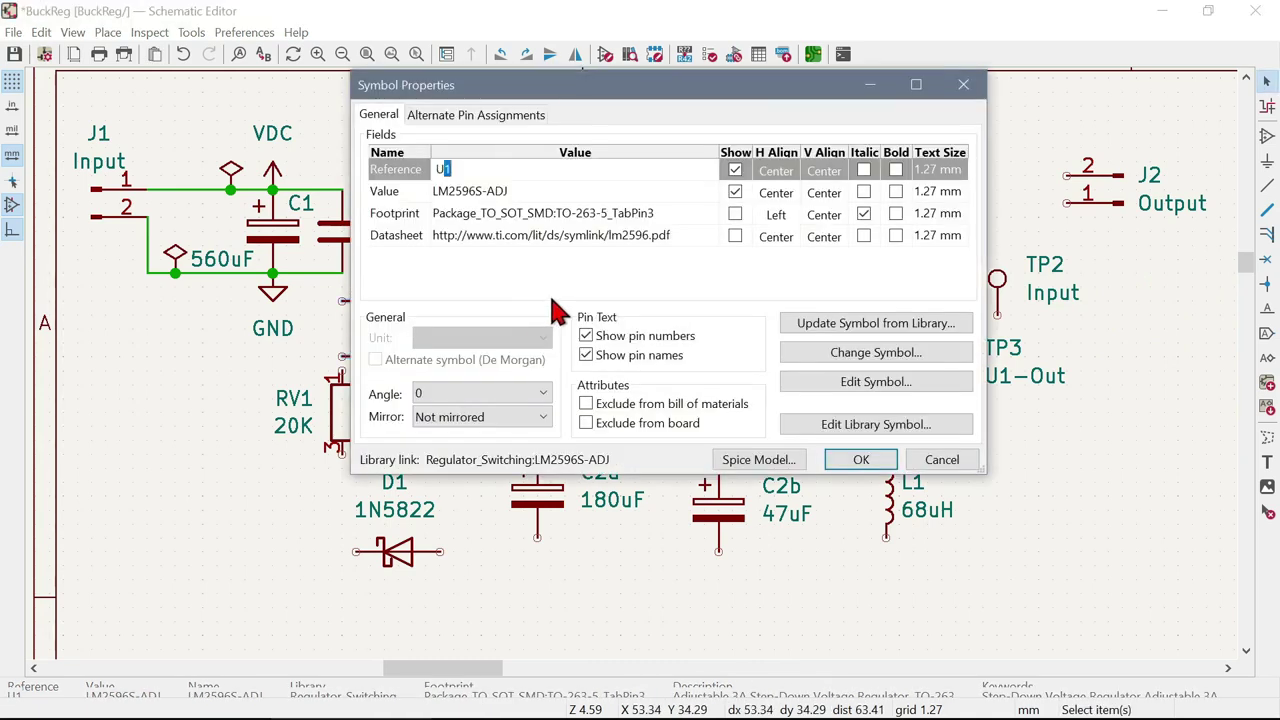
left_click(866, 460)
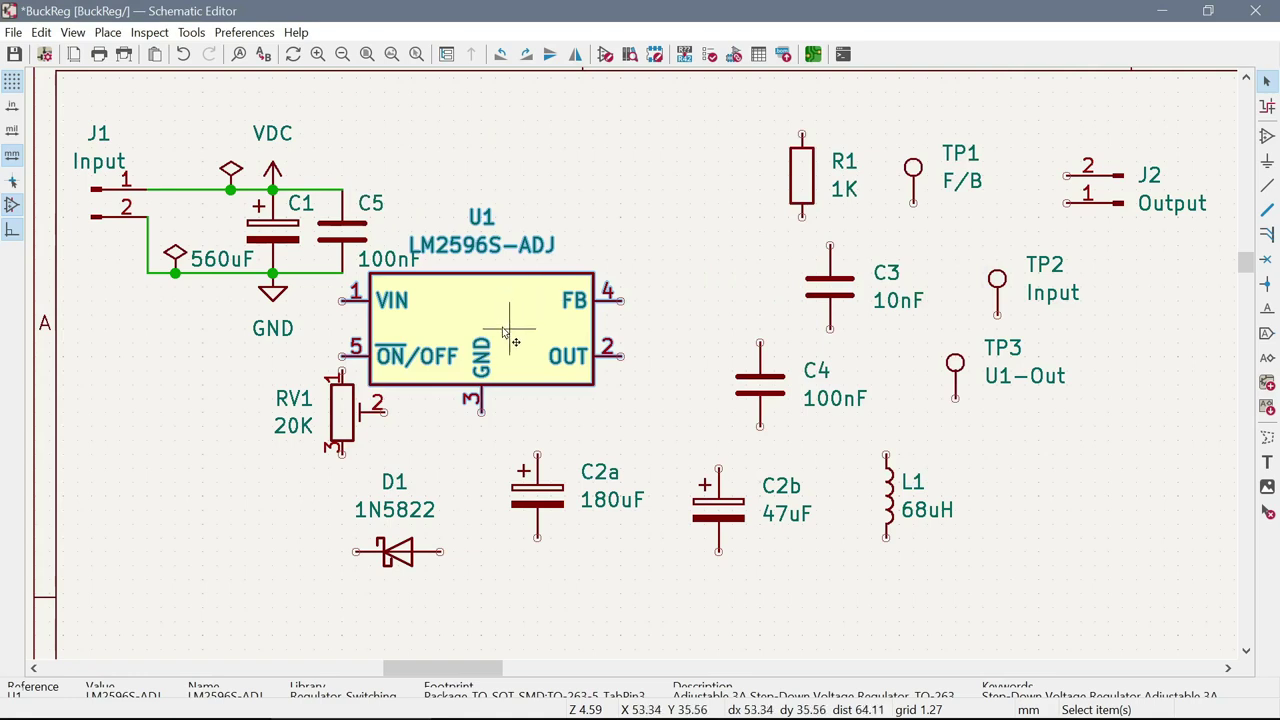
key("m")
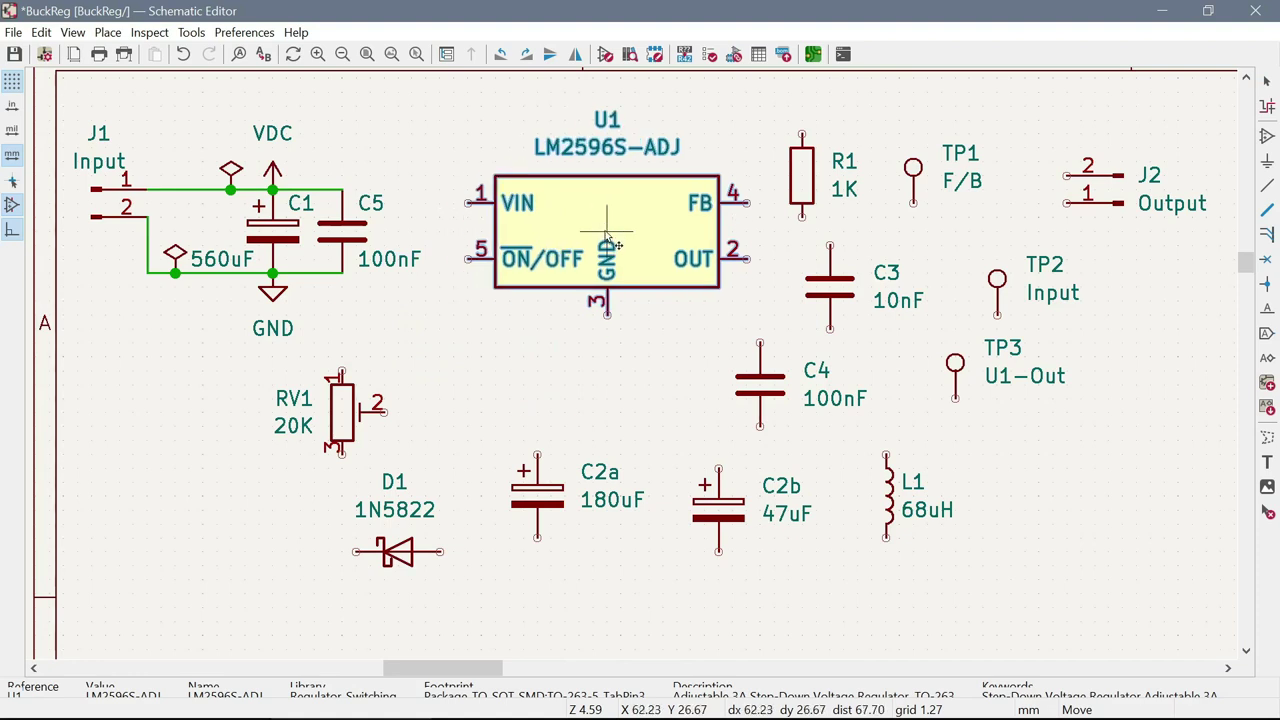
left_click(600, 237)
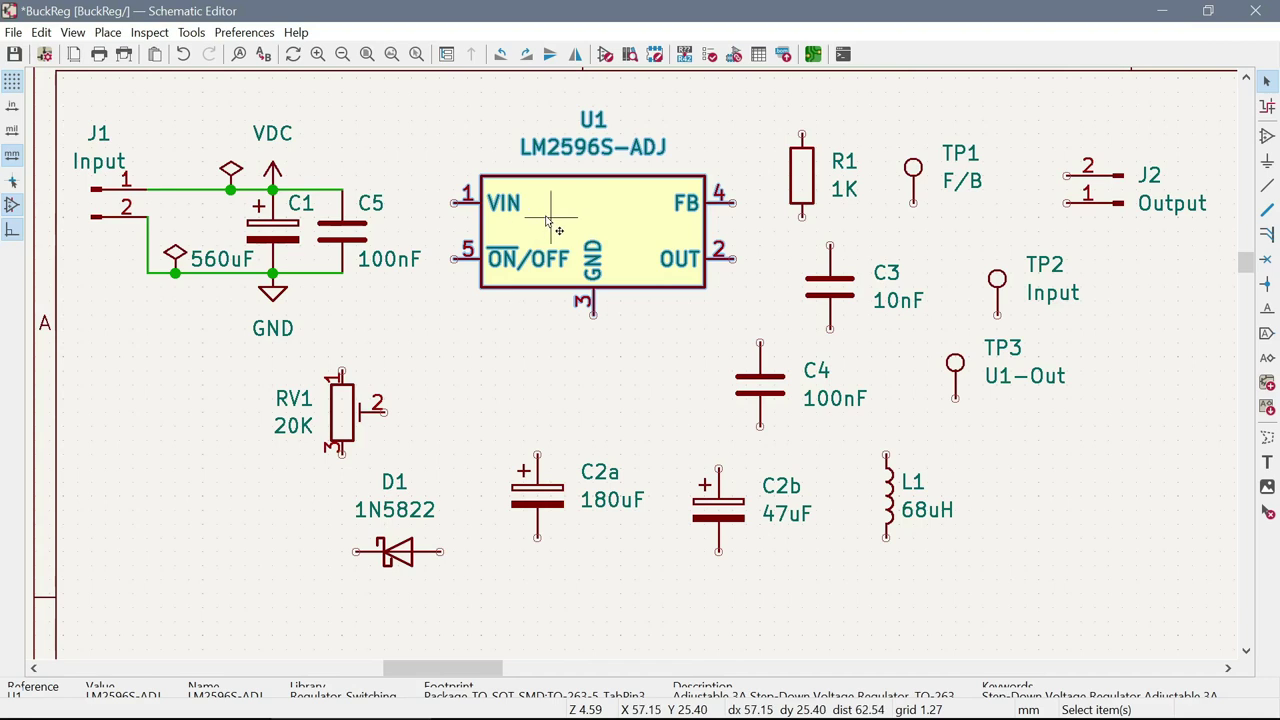
left_click_drag(548, 220, 548, 206)
left_click(455, 189)
left_click(342, 190)
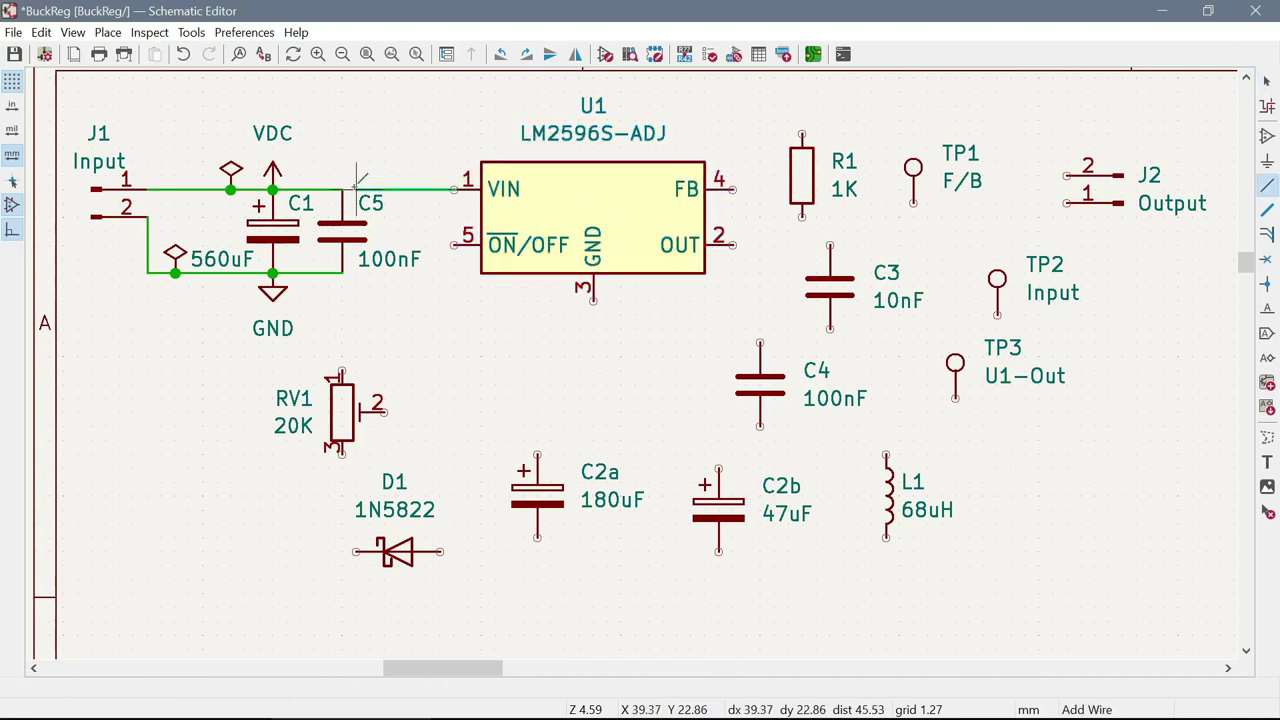
Duplicate the GND symbol onto a short wire below U1 pin 3, and wire U1 pin 5 (ON/OFF) to that ground wire
left_click(285, 358)
key("ctrl+d")
left_click(565, 410)
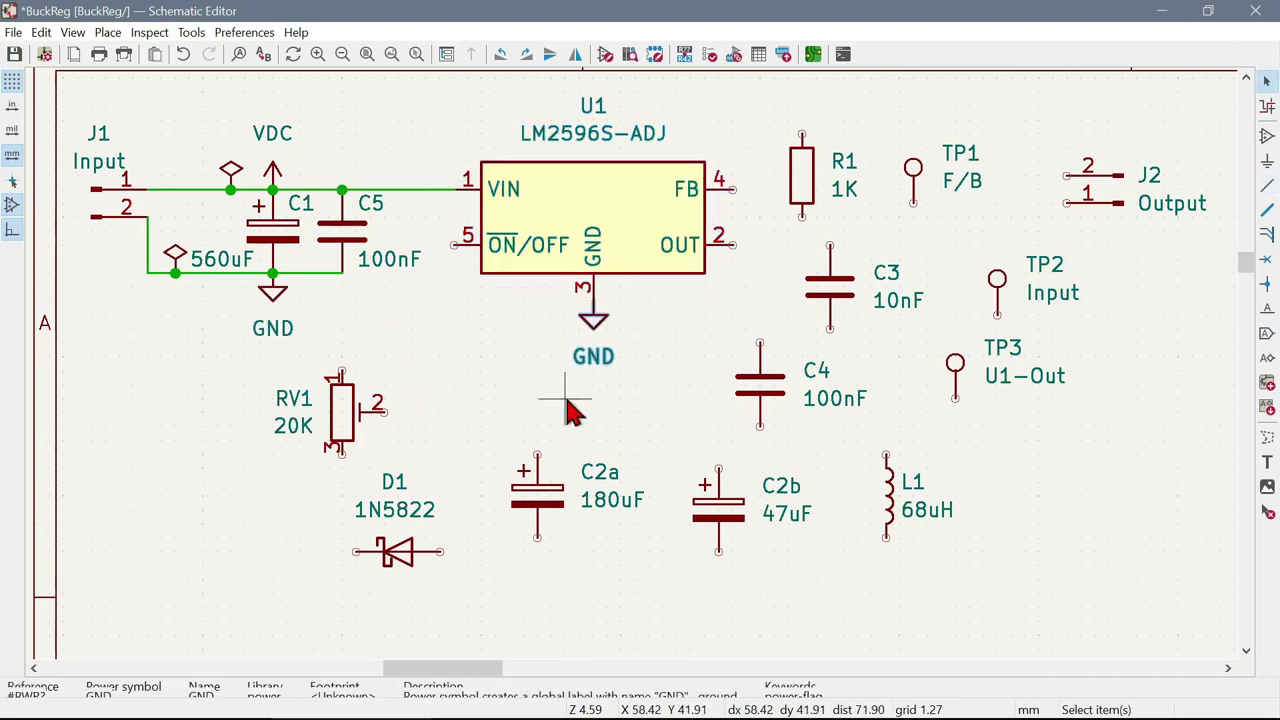
left_click_drag(593, 315, 593, 343)
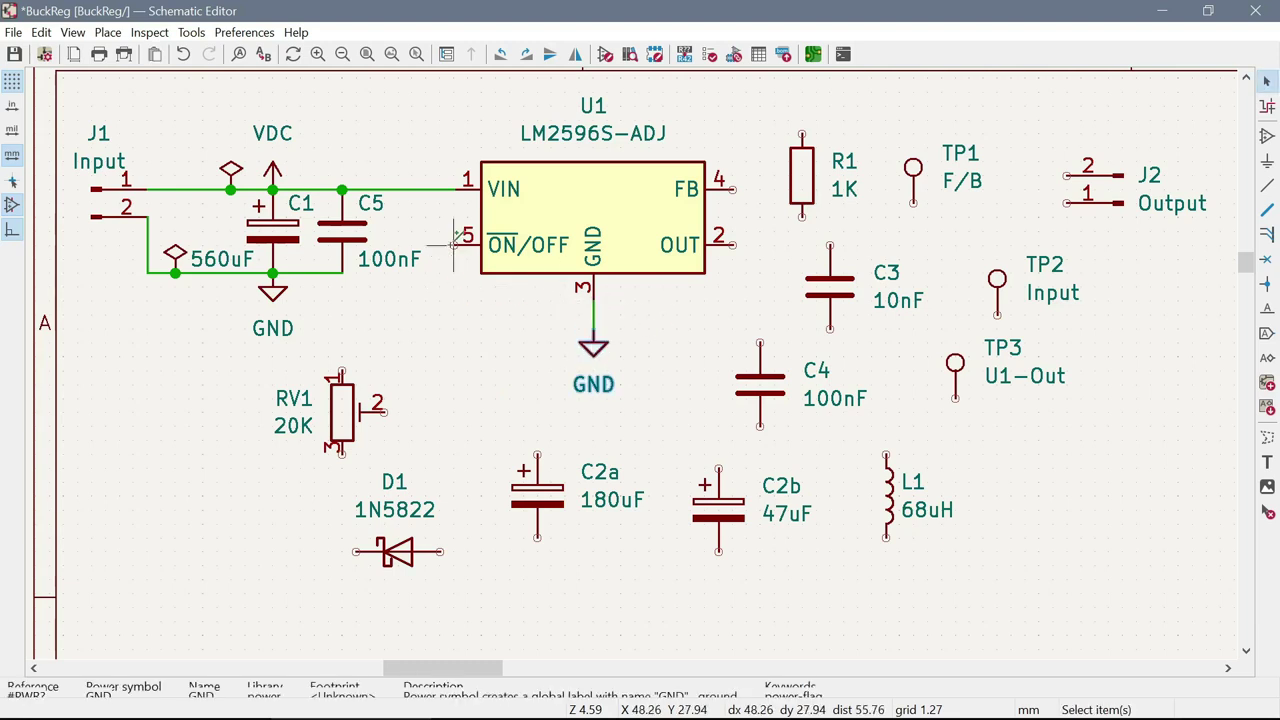
left_click(455, 240)
left_click(593, 315)
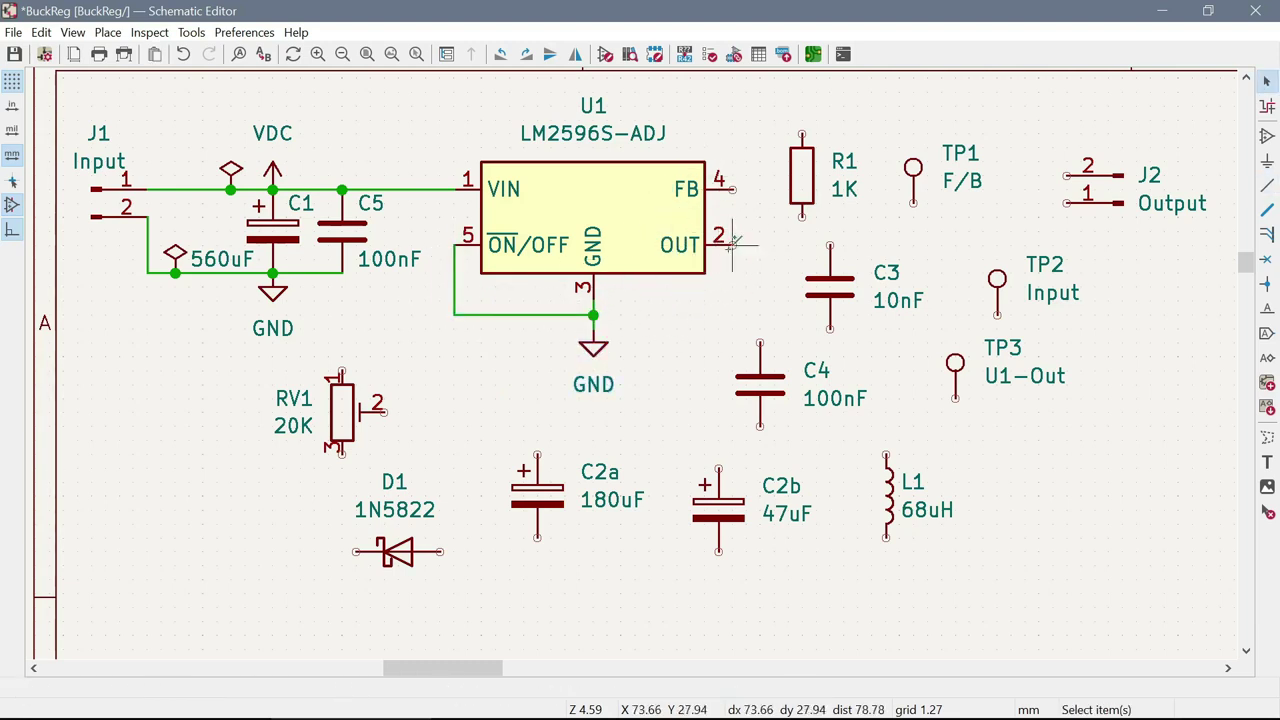
Move the wired input section together with U1 and its GND symbol down about 3.8 mm
scroll(1249, 257, "up", 1)
left_click_drag(68, 155, 732, 456)
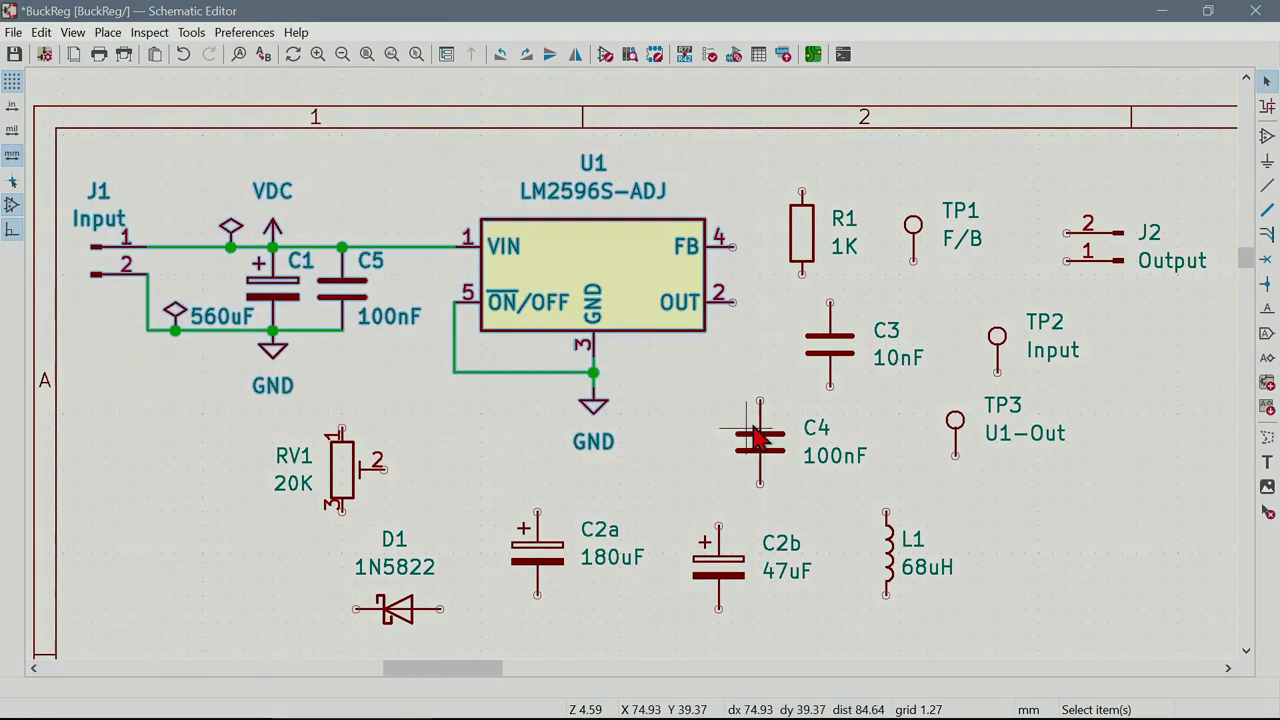
left_click_drag(605, 220, 605, 262)
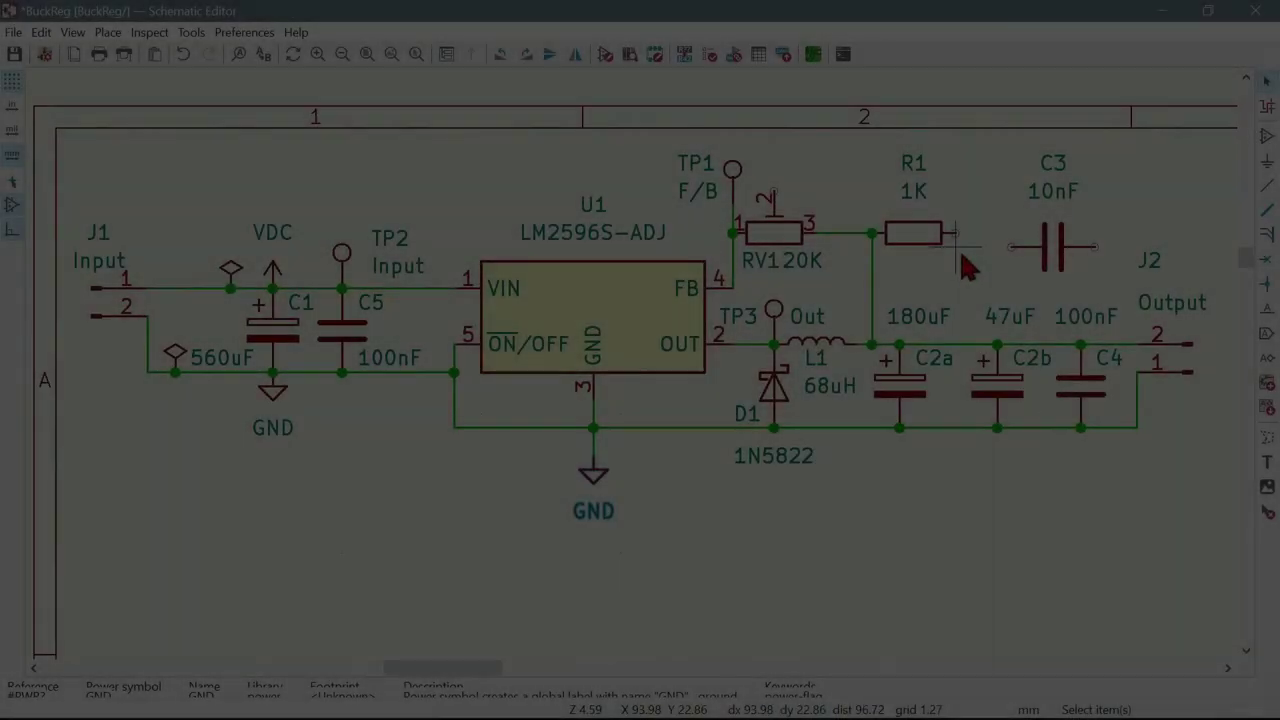
Paste a GND symbol at the free right-hand pin of R1
right_click(955, 325)
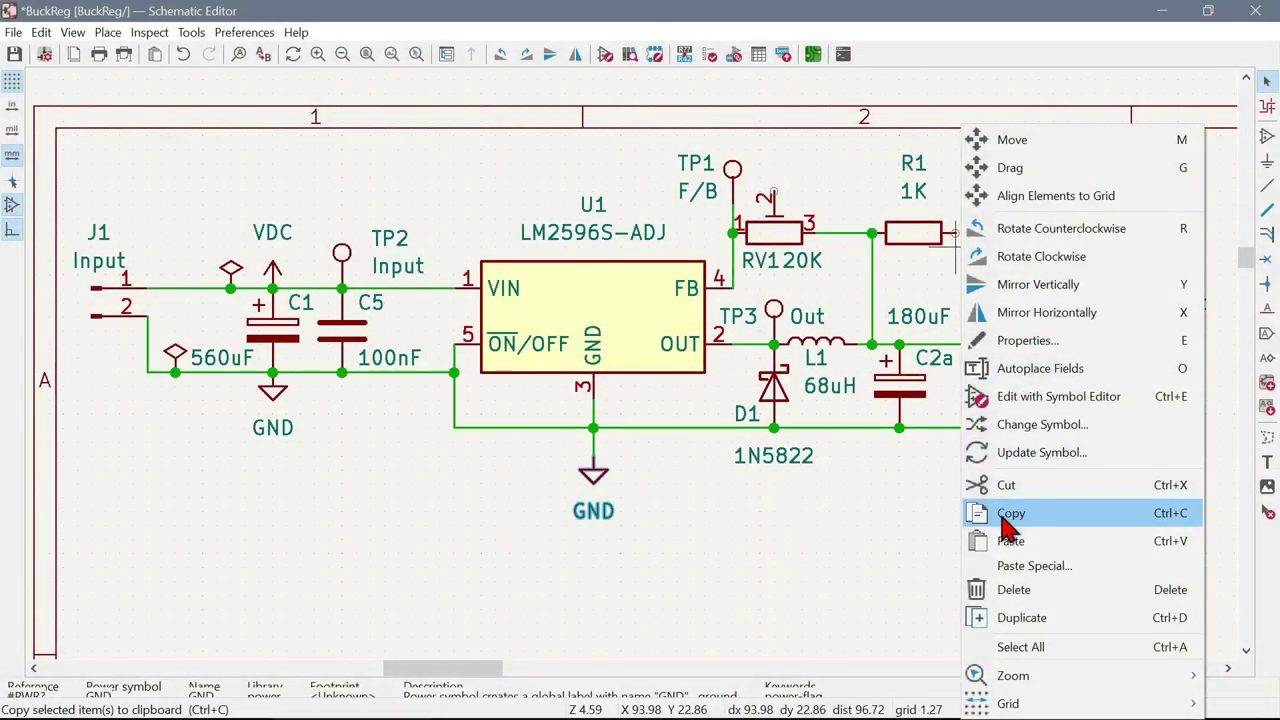
left_click(1012, 541)
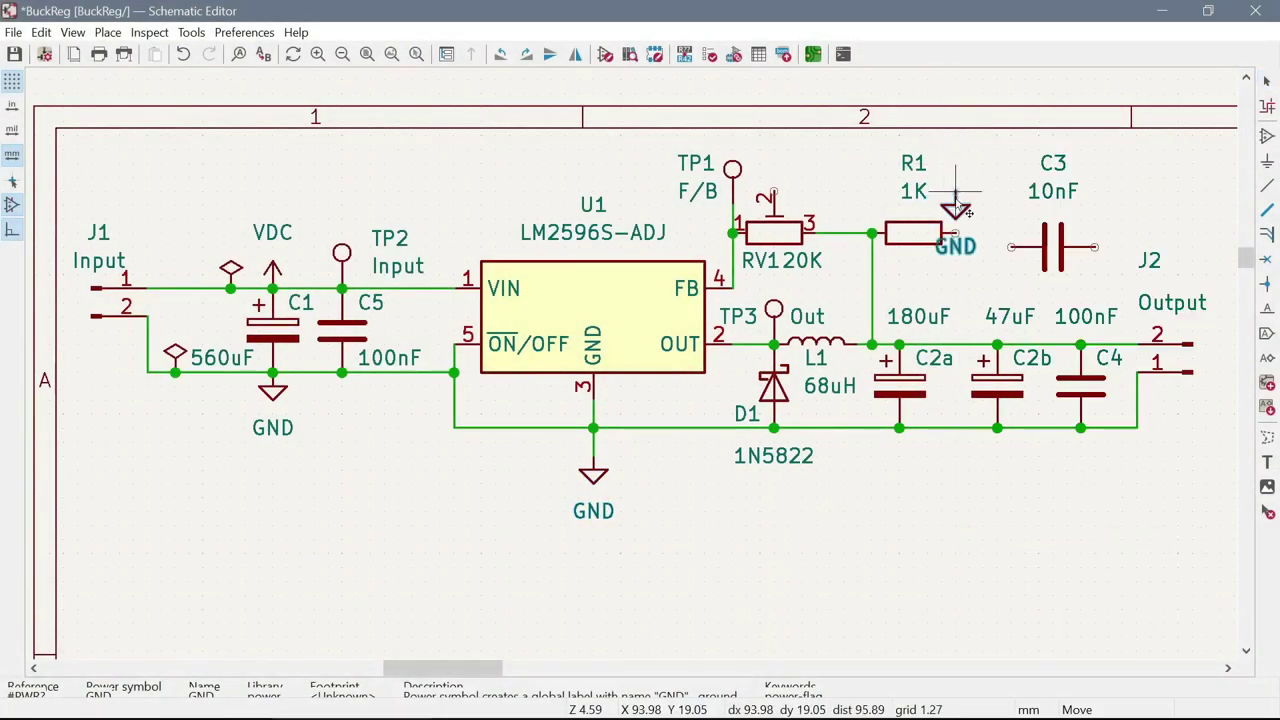
left_click(960, 250)
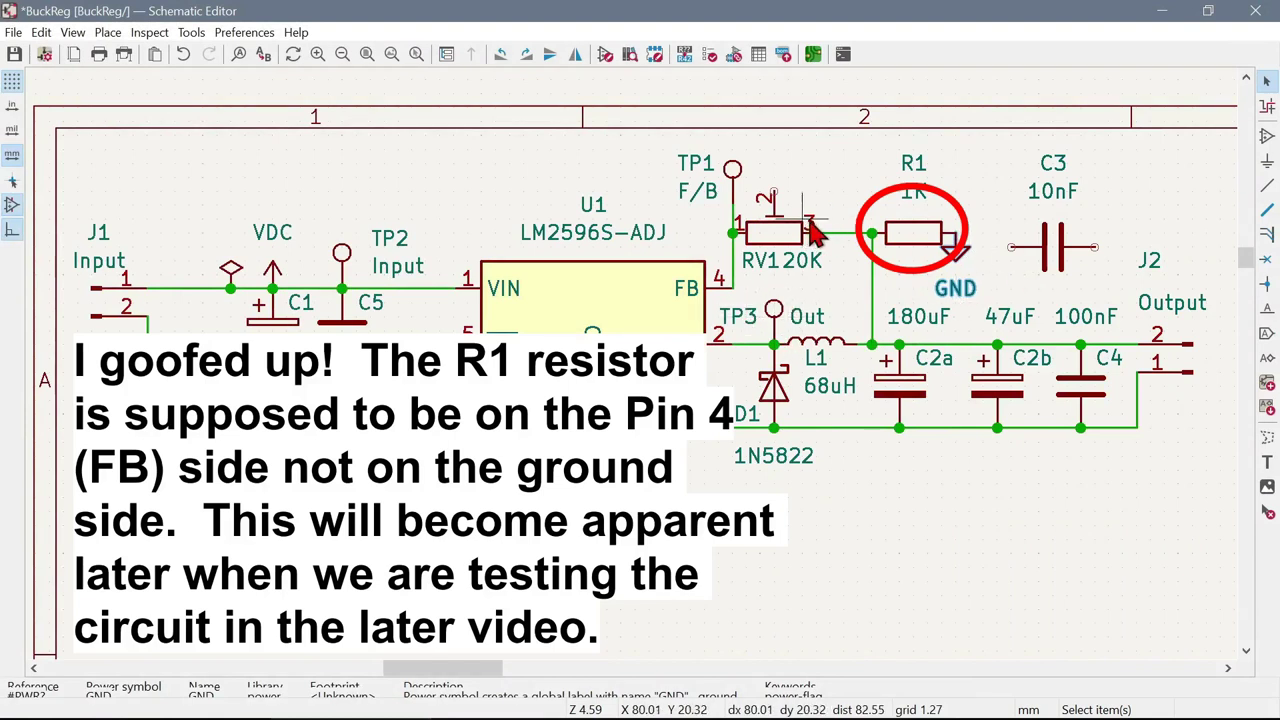
Move RV1 up and to the right between TP1 and R1, and delete the slanted wires attached to it
key("g")
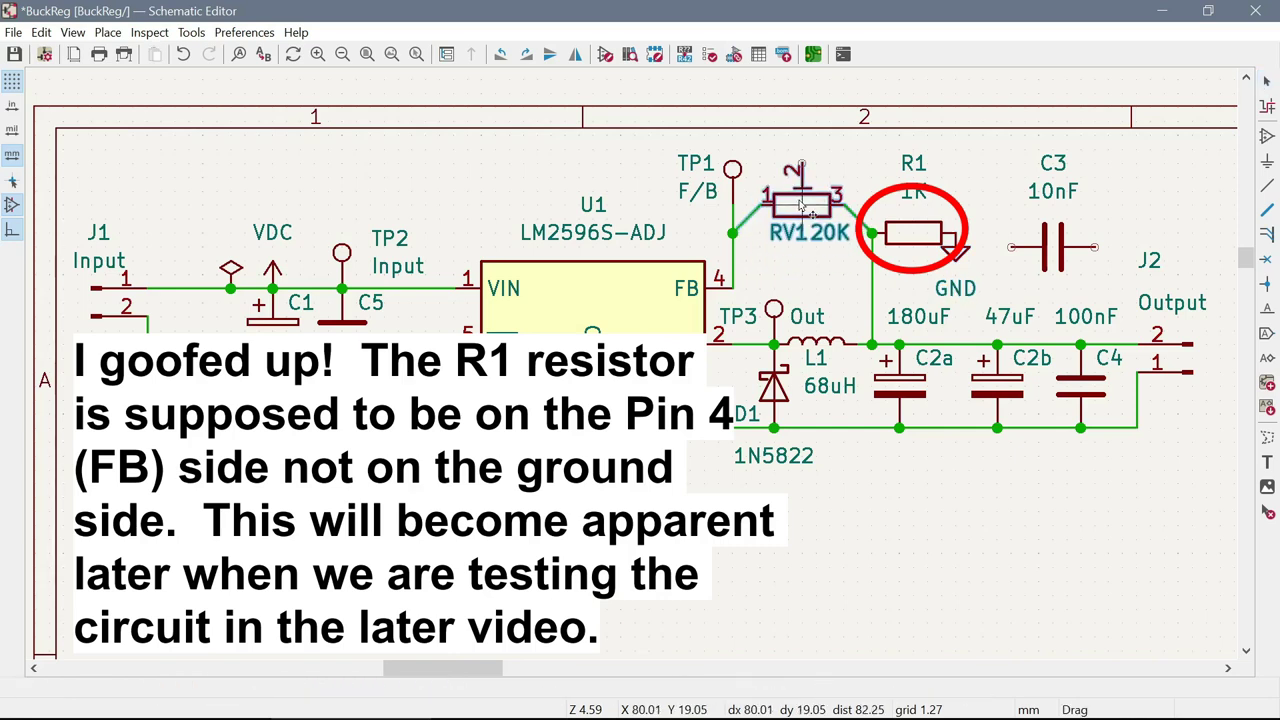
left_click(800, 205)
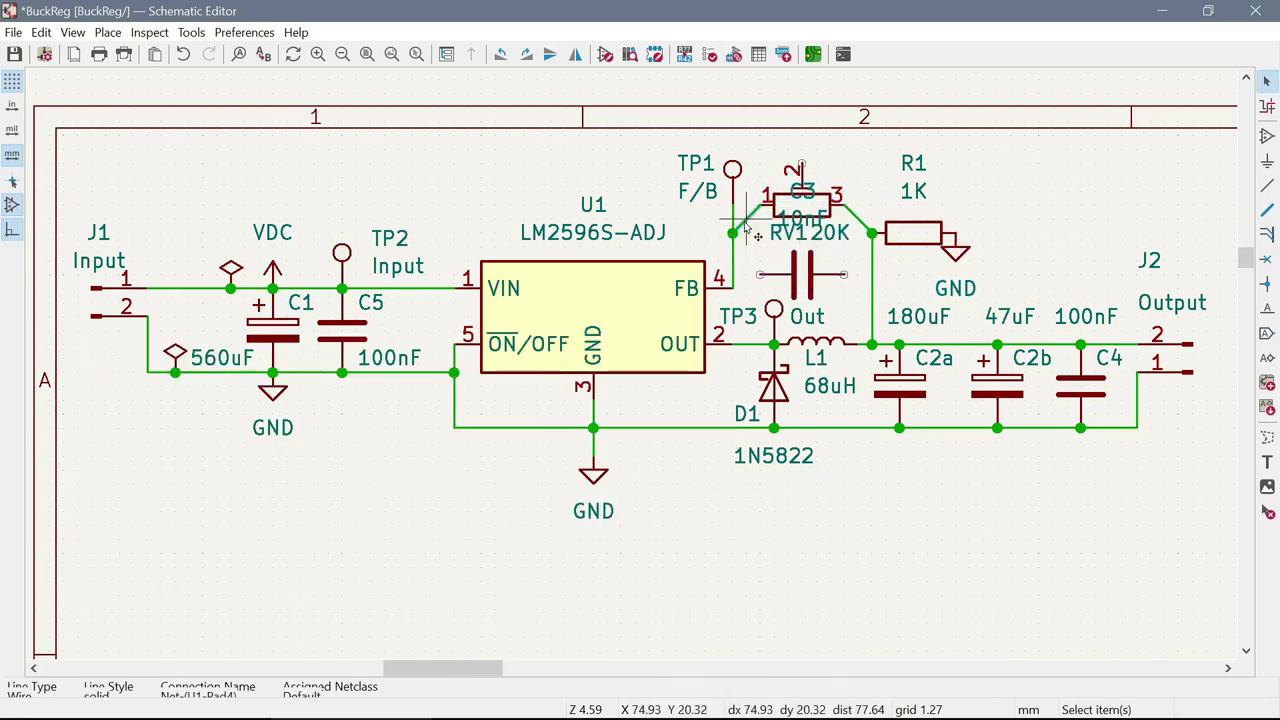
key("Delete")
left_click(815, 208)
key("Escape")
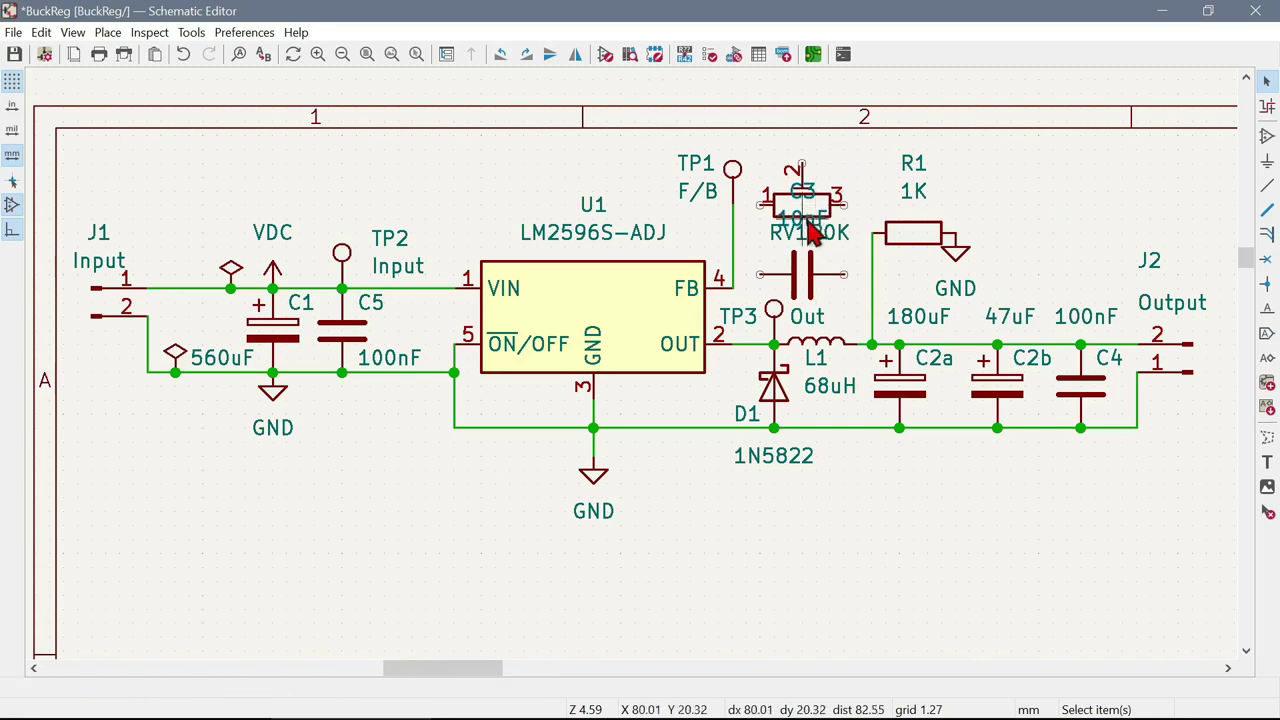
key("m")
left_click(812, 218)
Place C3's reference and value beside its body, and attach its left pin to the FB wire below RV1
key("m")
left_click(857, 208)
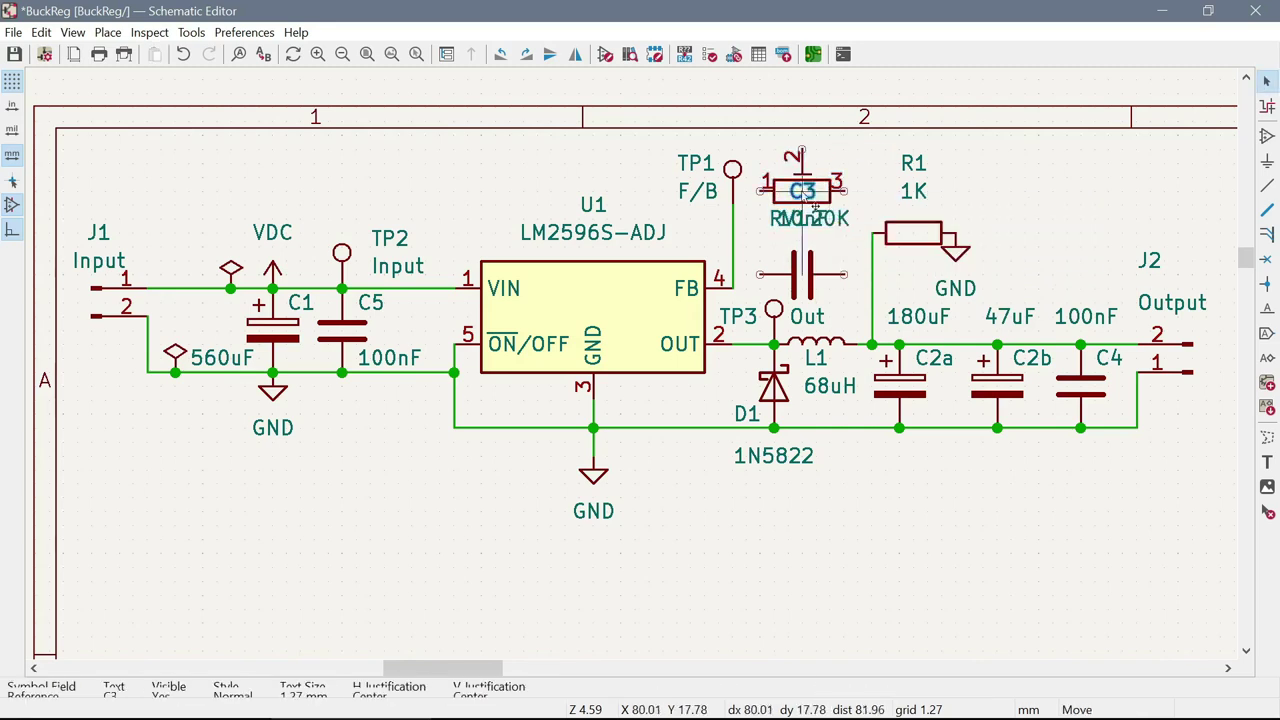
left_click(838, 268)
key("m")
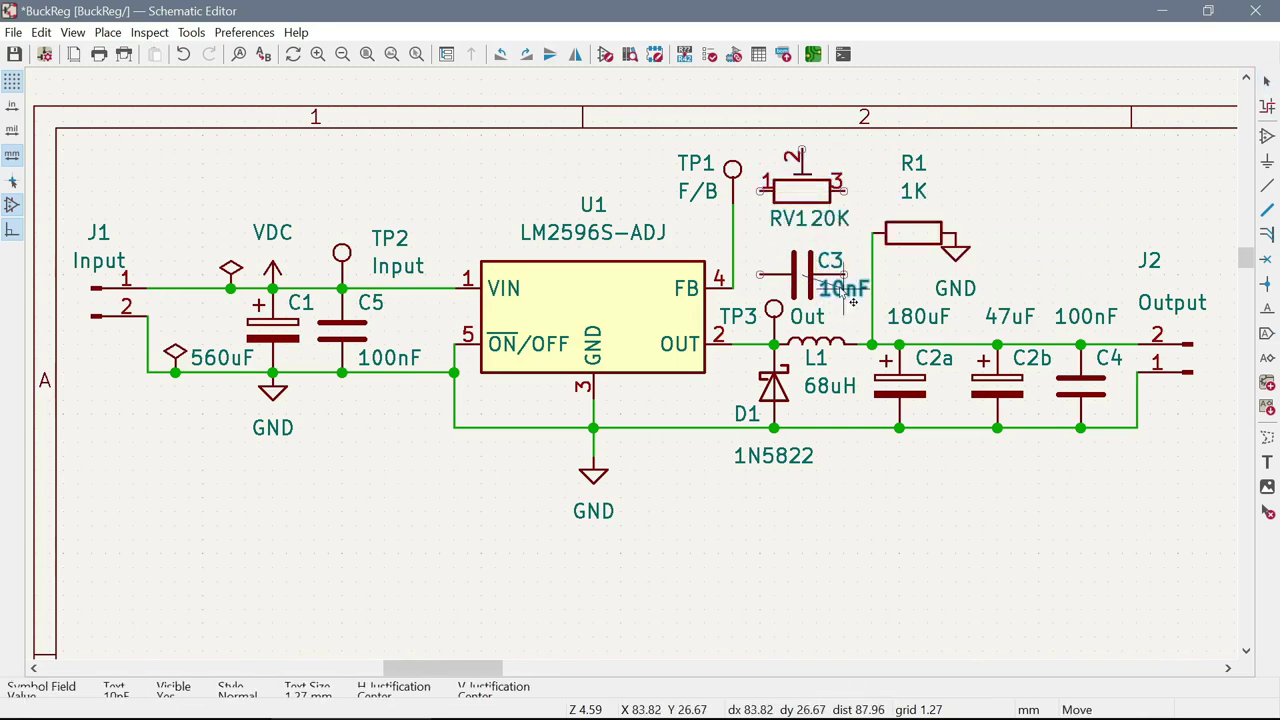
left_click(852, 300)
key("m")
left_click(773, 260)
Raise TP1 about 2.5 mm with its wire attached, and place RV1 pin 1 on that wire
key("m")
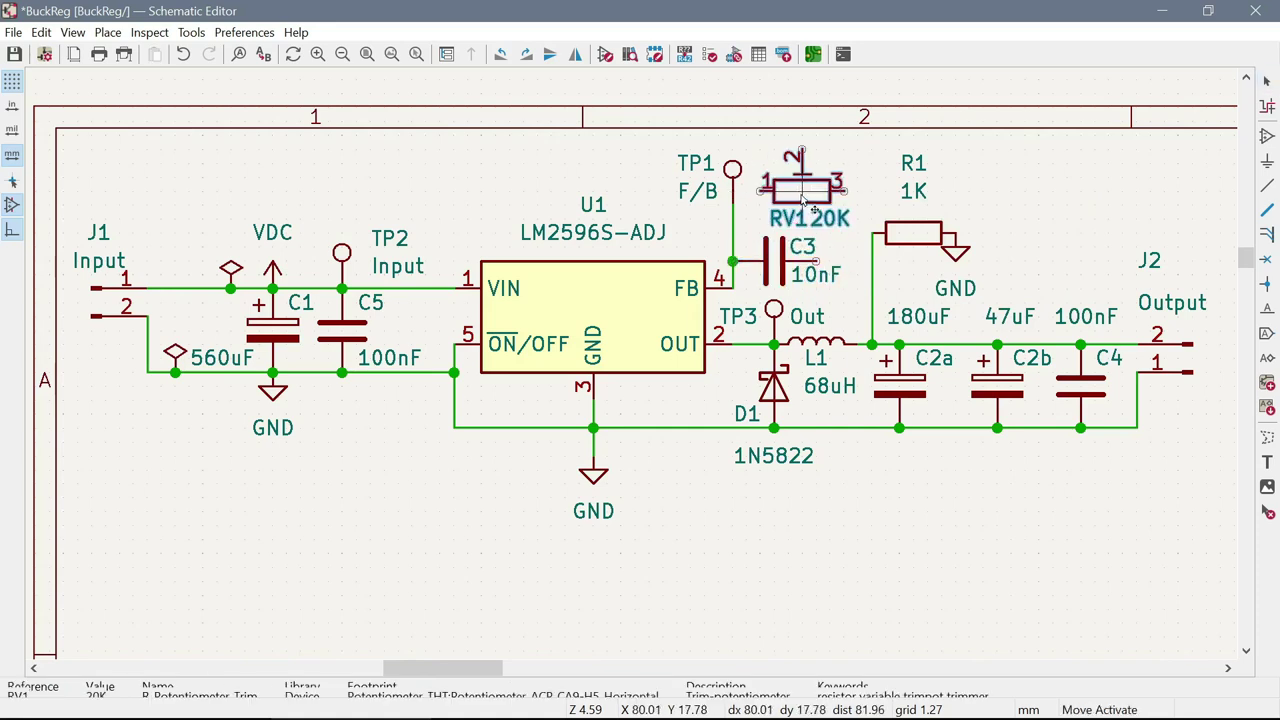
left_click(803, 200)
key("g")
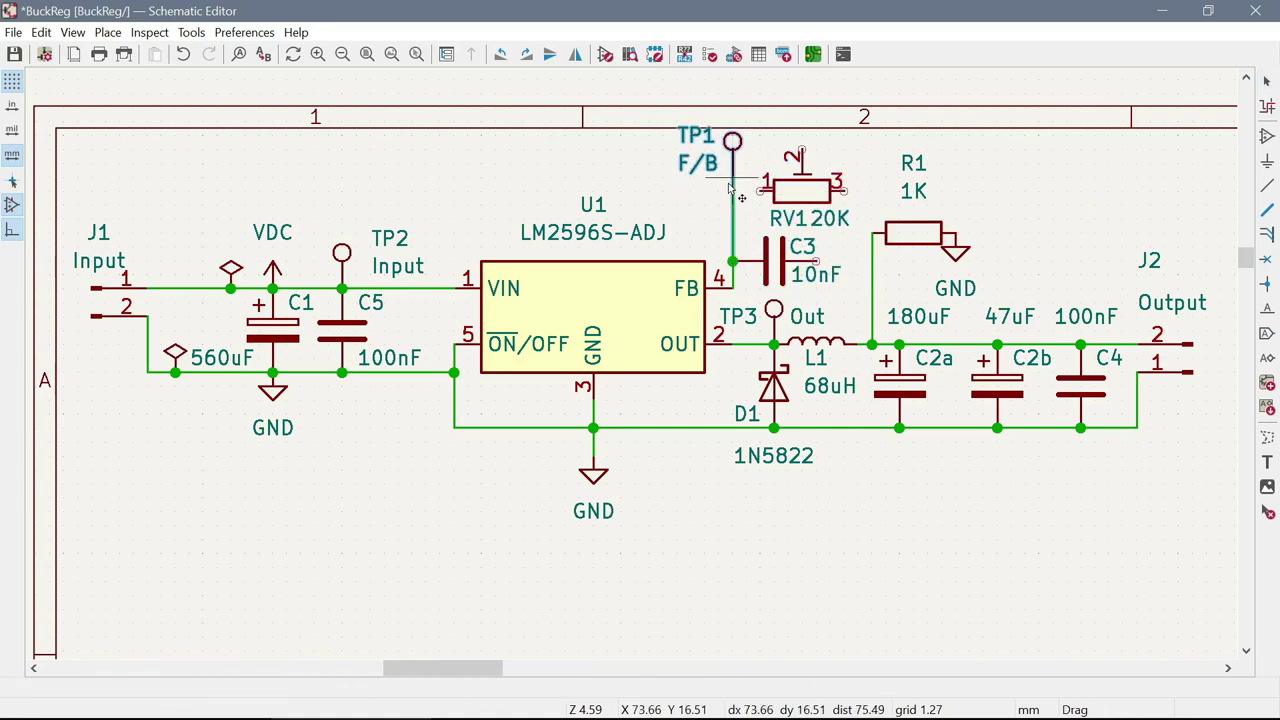
left_click(730, 188)
left_click_drag(800, 190, 771, 197)
Raise R1 level with RV1, put its reference below the body, and delete the slanted wire to its GND symbol
left_click_drag(913, 190, 913, 258)
left_click_drag(969, 190, 925, 190)
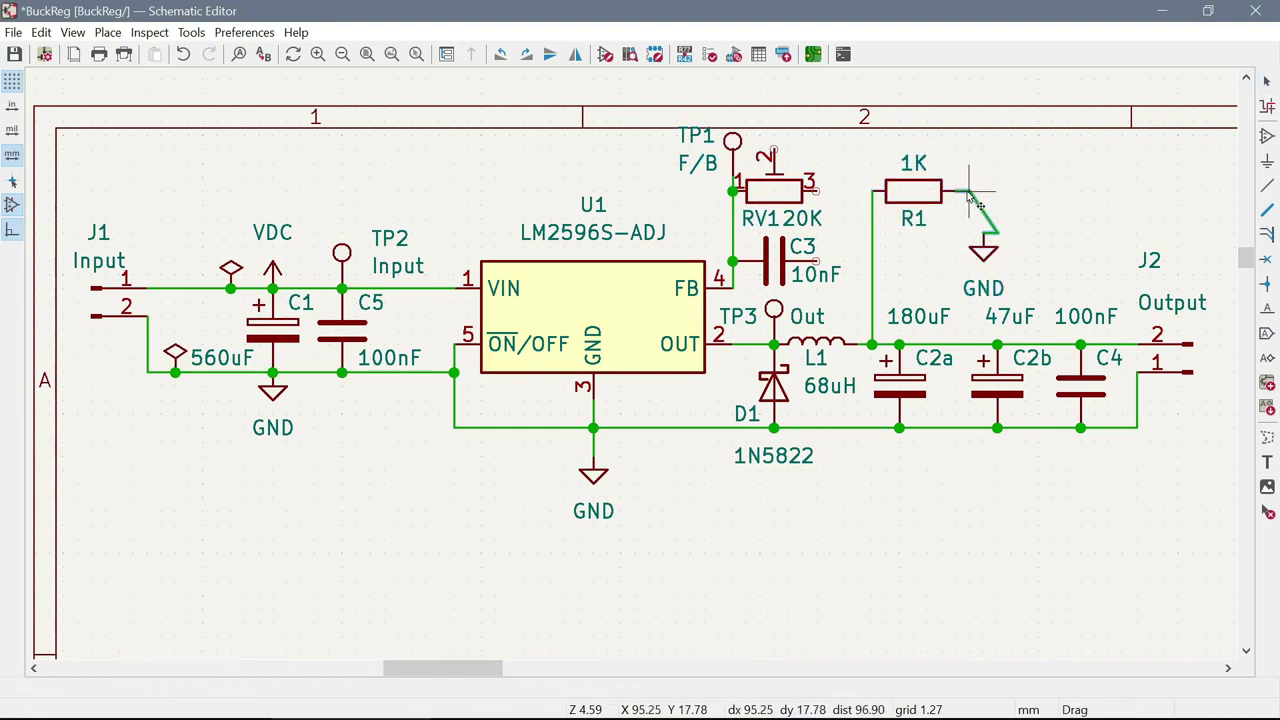
left_click(977, 210)
key("Delete")
Wire RV1 pin 3 to R1, raise the right-hand GND symbol 1.27 mm, and wire R1's free end to it
key("w")
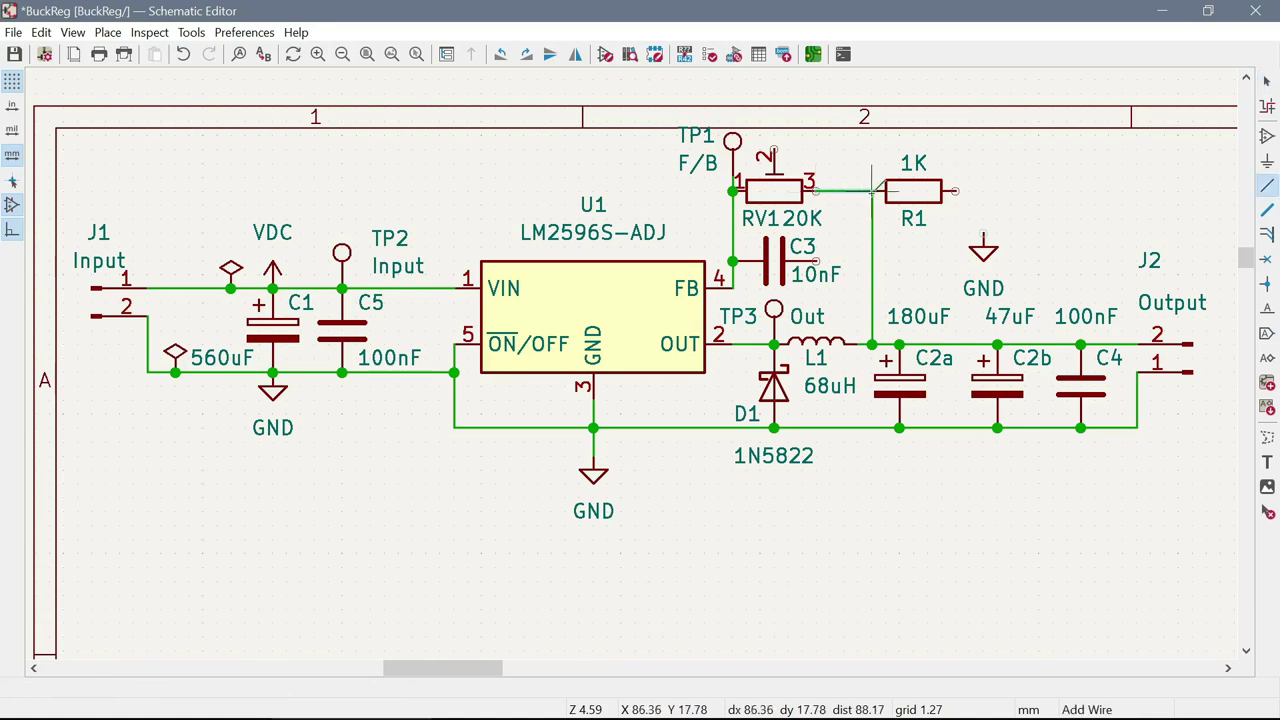
left_click(872, 190)
key("Escape")
left_click_drag(983, 245, 983, 231)
key("w")
left_click(957, 190)
left_click(983, 222)
key("Escape")
Wire RV1 pin 2 to the junction between RV1 and R1, and shift R1 about 1.3 mm to the right
key("w")
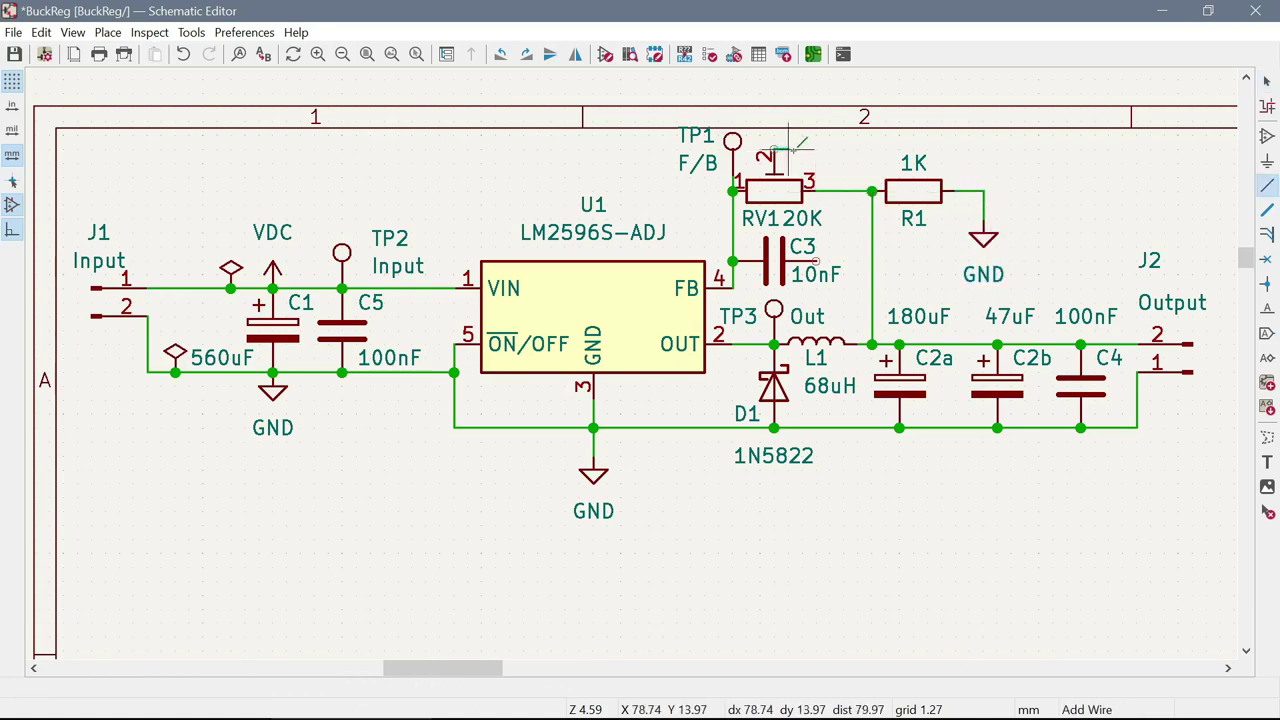
left_click(775, 150)
left_click(872, 190)
key("Escape")
left_click(913, 190)
left_click_drag(913, 190, 927, 190)
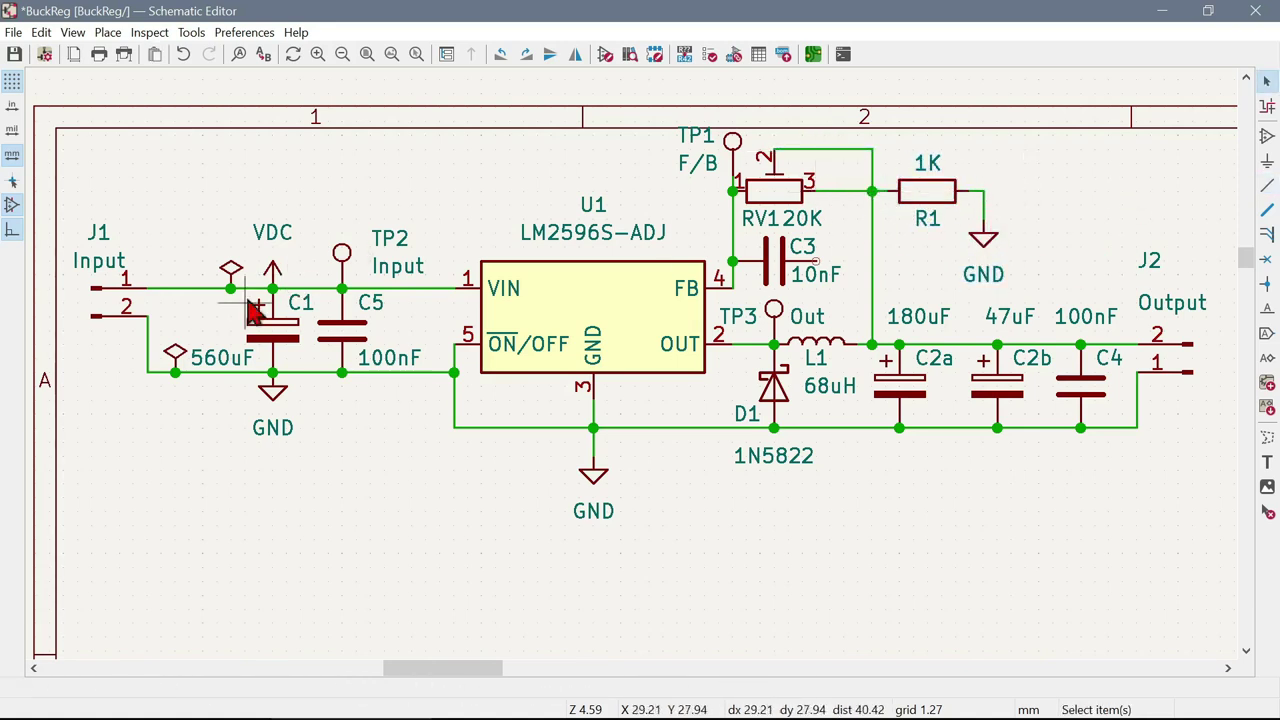
Move the entire circuit down about 3.8 mm within the sheet frame
key("ctrl+a")
key("m")
left_click(457, 486)
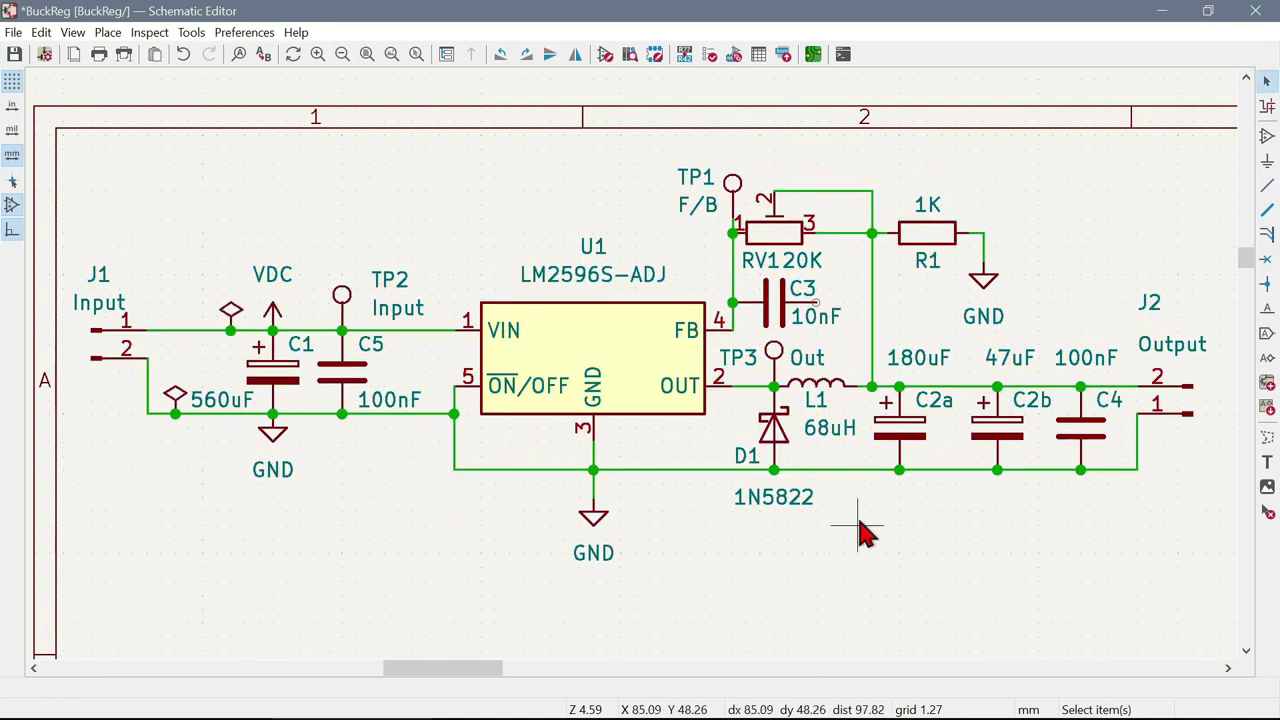
Drag D1, C2a, C2b, C4, the bottom ground wire and its GND symbol down about 6.4 mm with wires attached
left_click_drag(553, 441, 1122, 566)
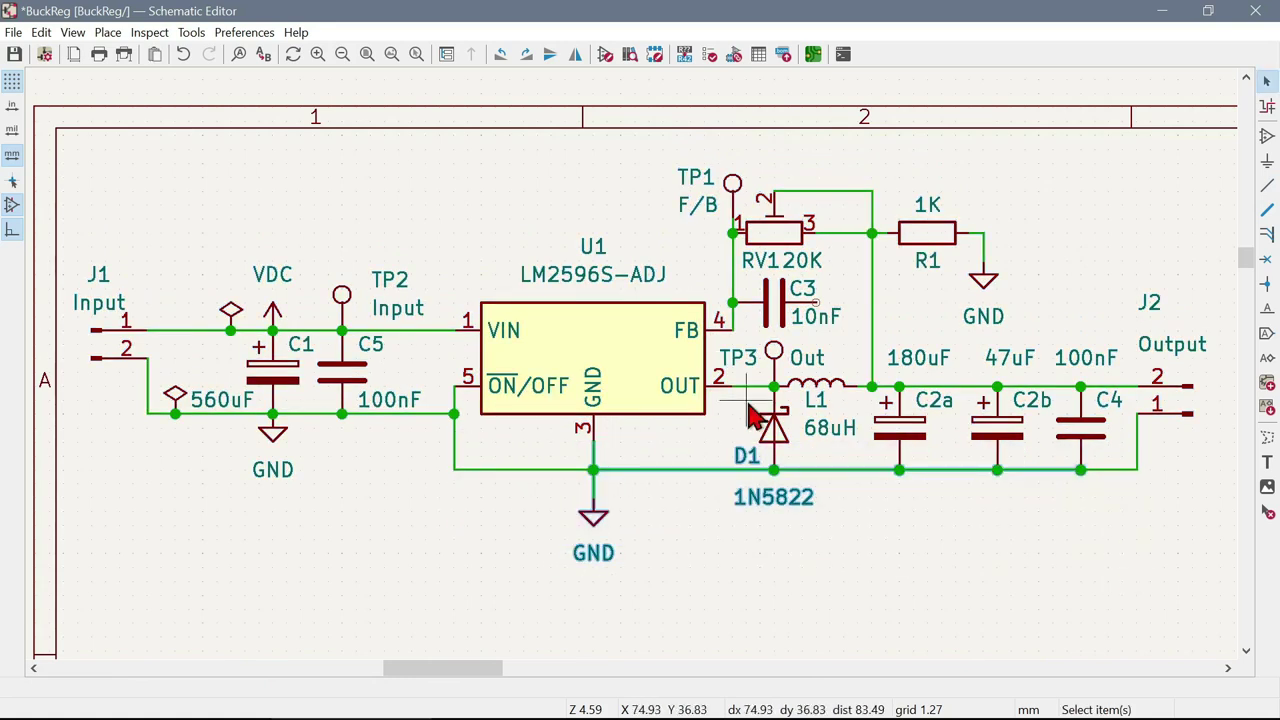
left_click(893, 428, "shift")
key("g")
left_click(1003, 550)
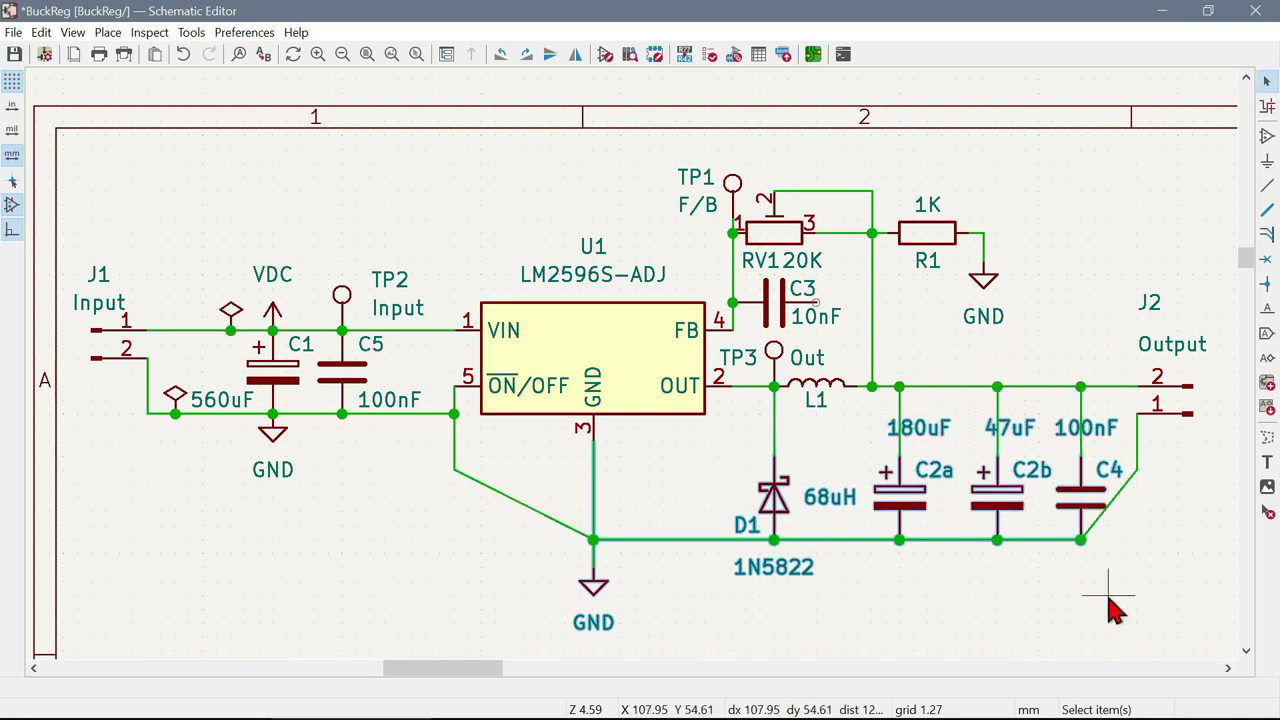
Delete the slanted ground wires and their vertical stubs leading to U1 pin 5 and J2 pin 1
key("Delete")
key("Delete")
key("Delete")
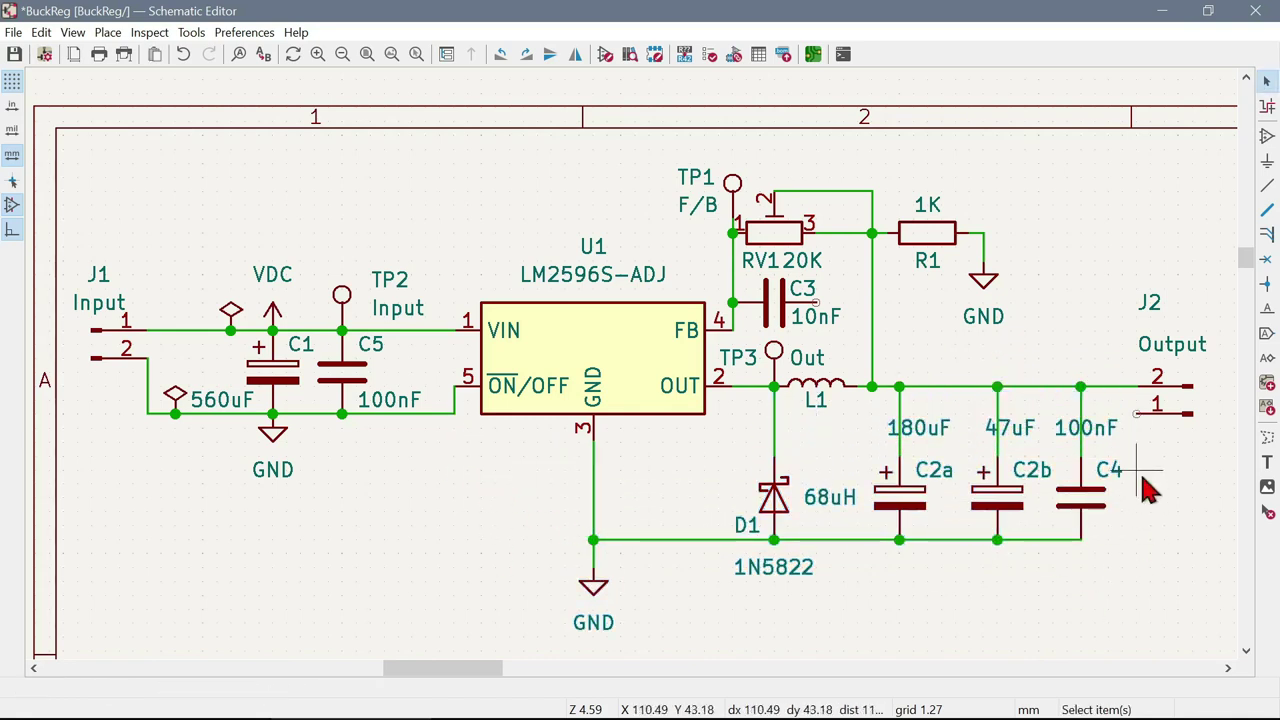
Wire J2 pin 1 and the input ground wire near U1 pin 5 to the bottom ground rail, and save the schematic
left_click(1137, 413)
left_click(1080, 540)
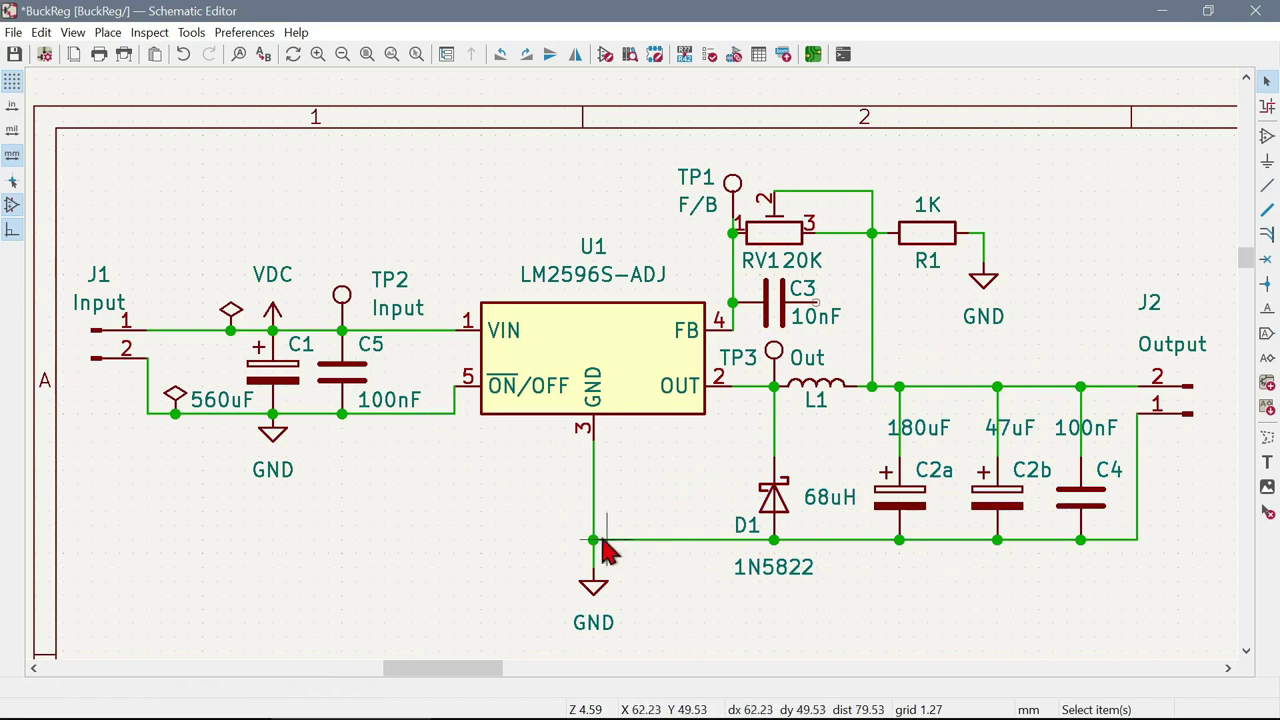
key("w")
left_click(454, 413)
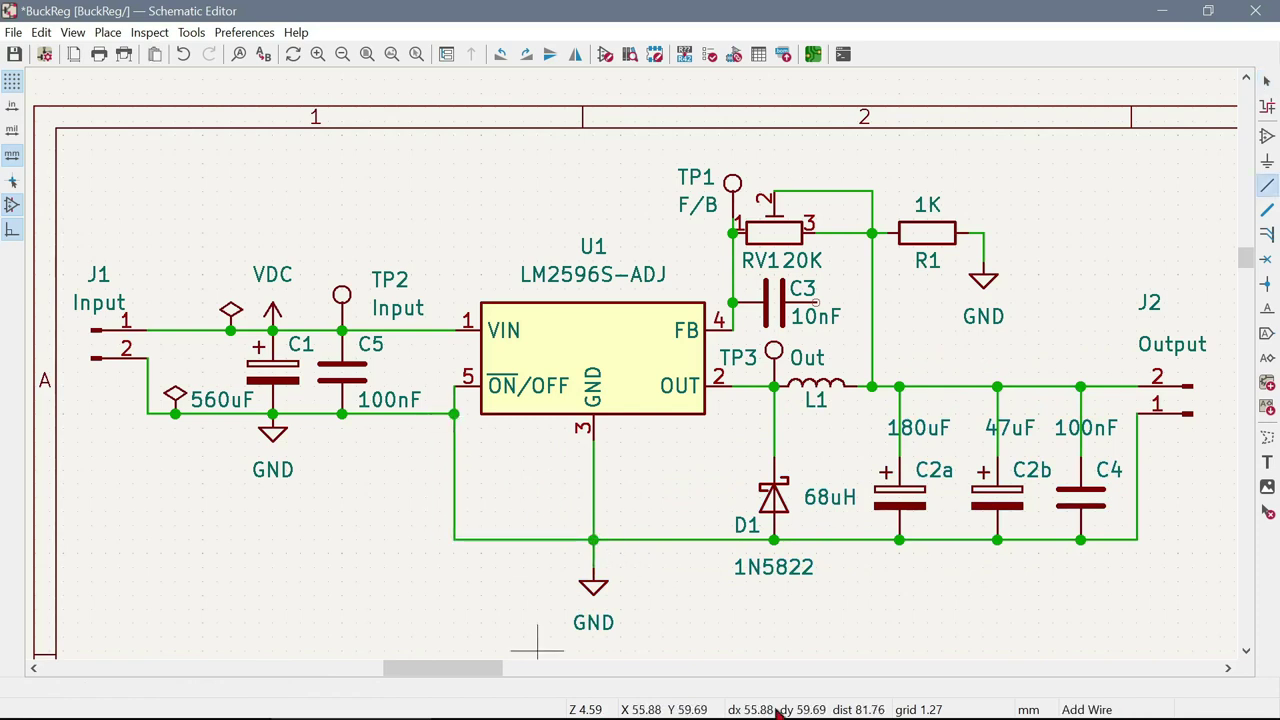
mouse_move(983, 715)
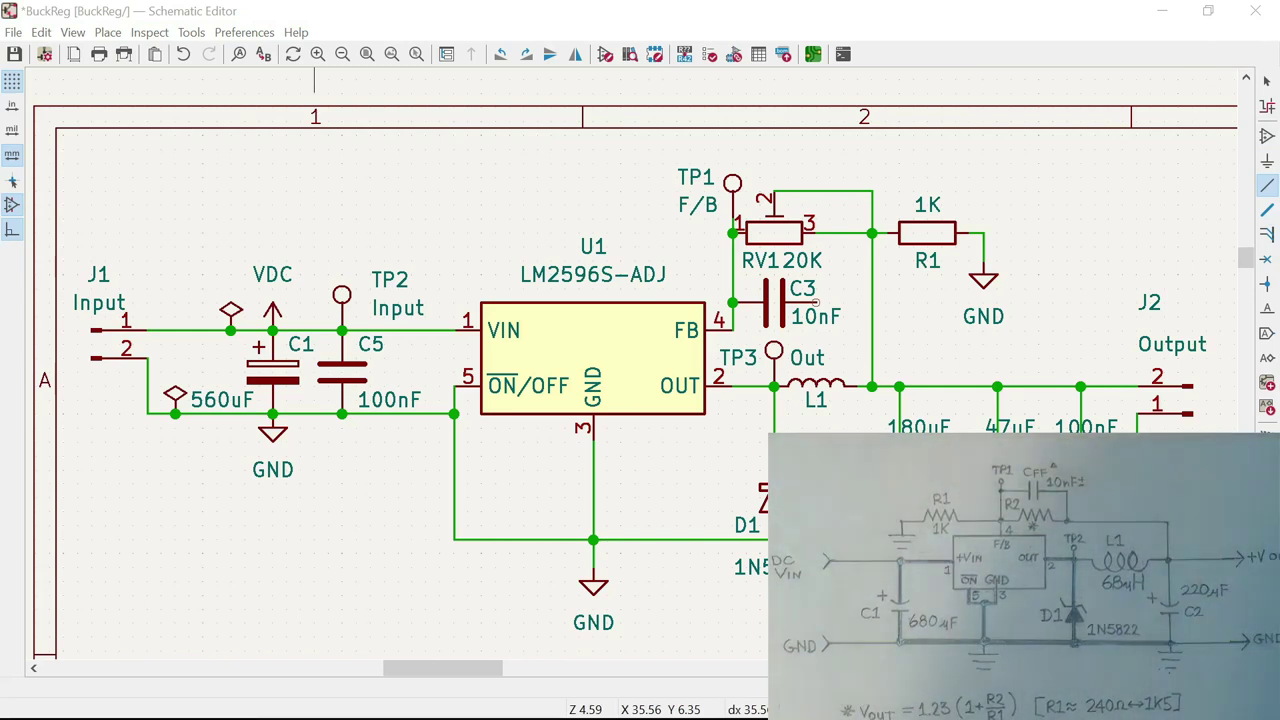
key("ctrl+s")
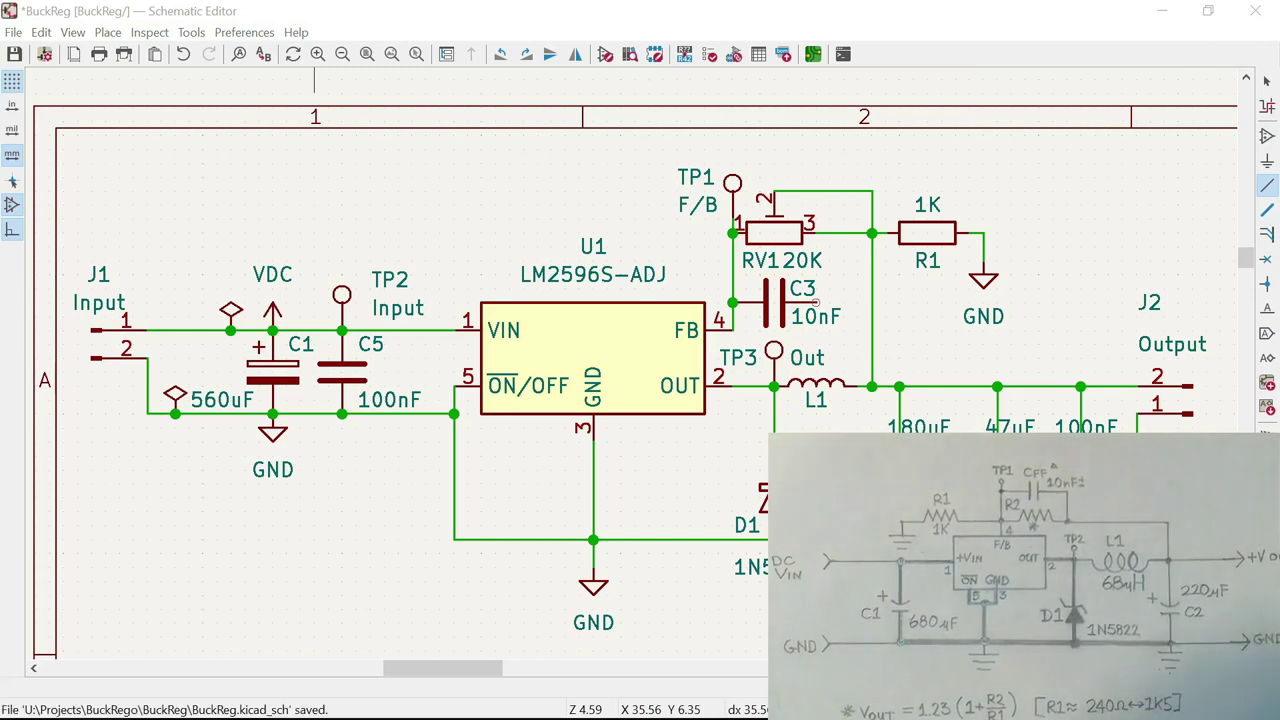
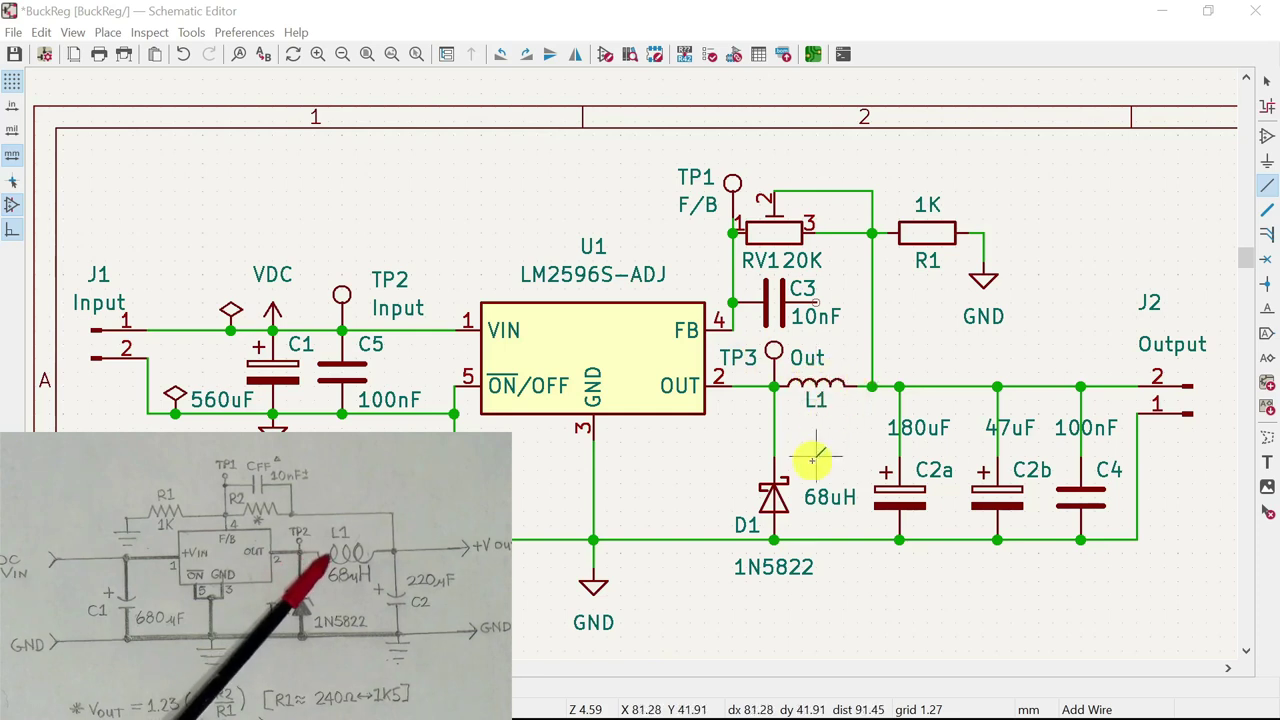
left_click(822, 496)
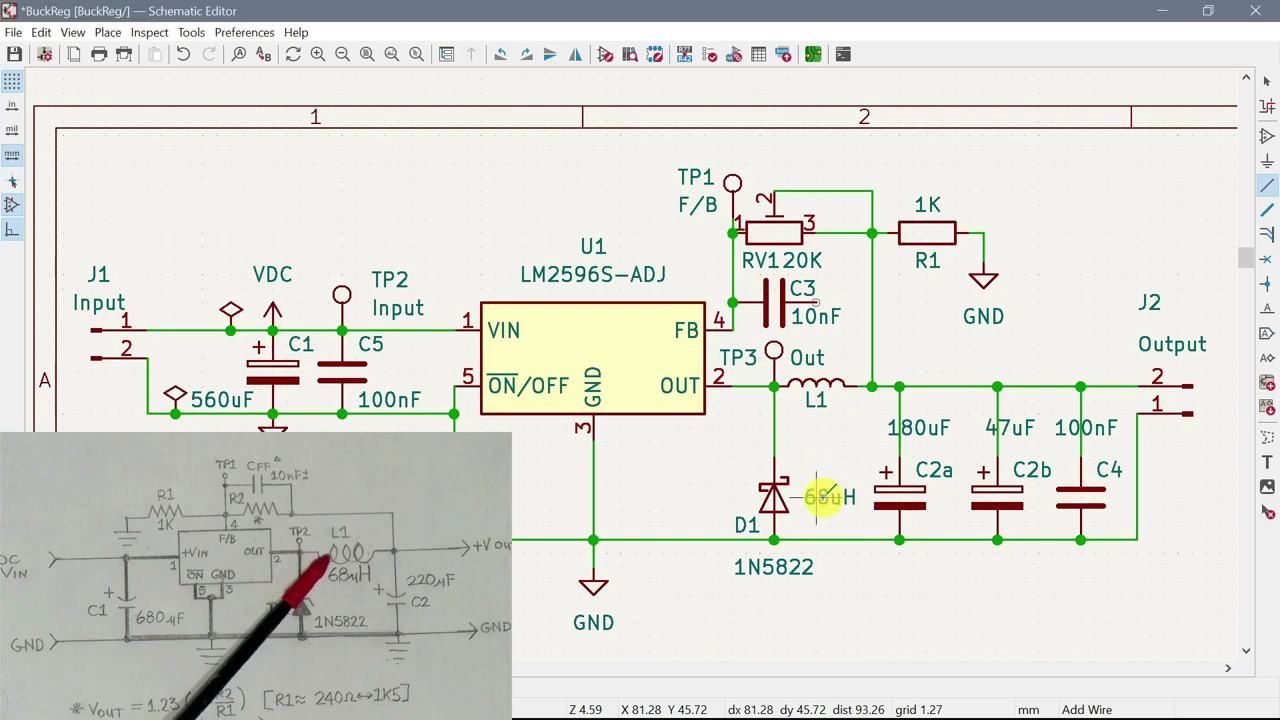
left_click(822, 496)
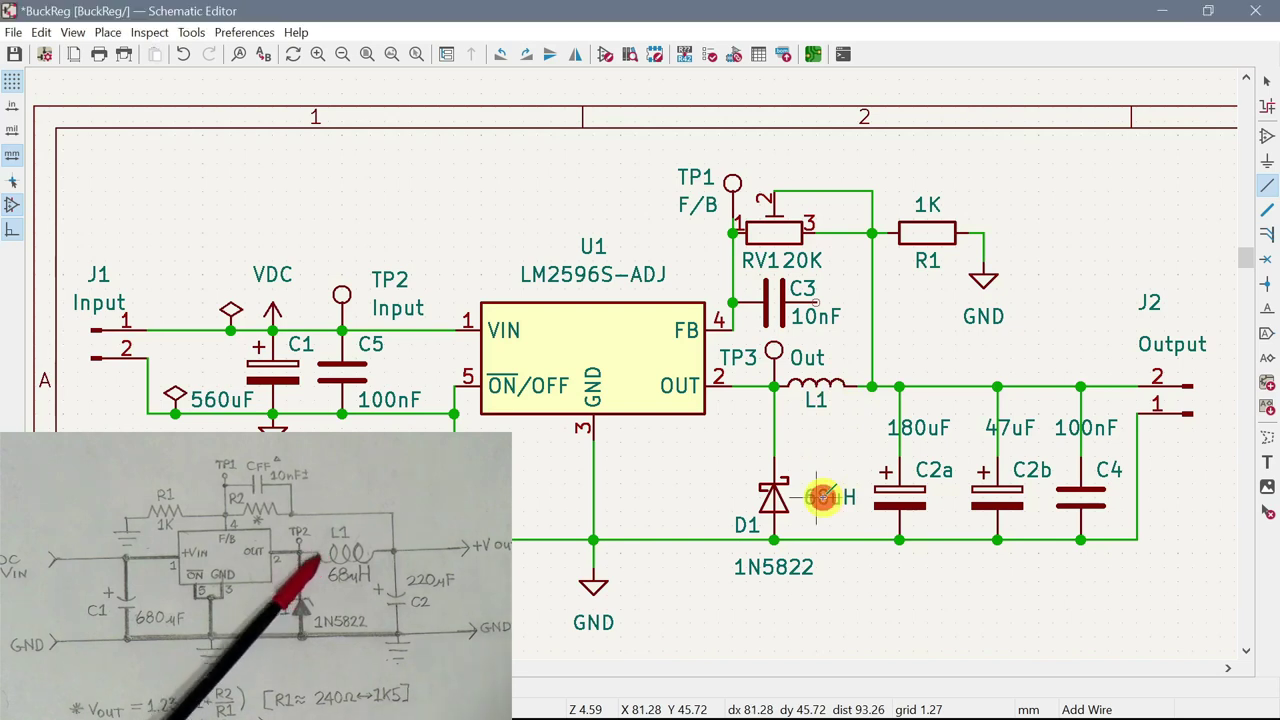
left_click(826, 496)
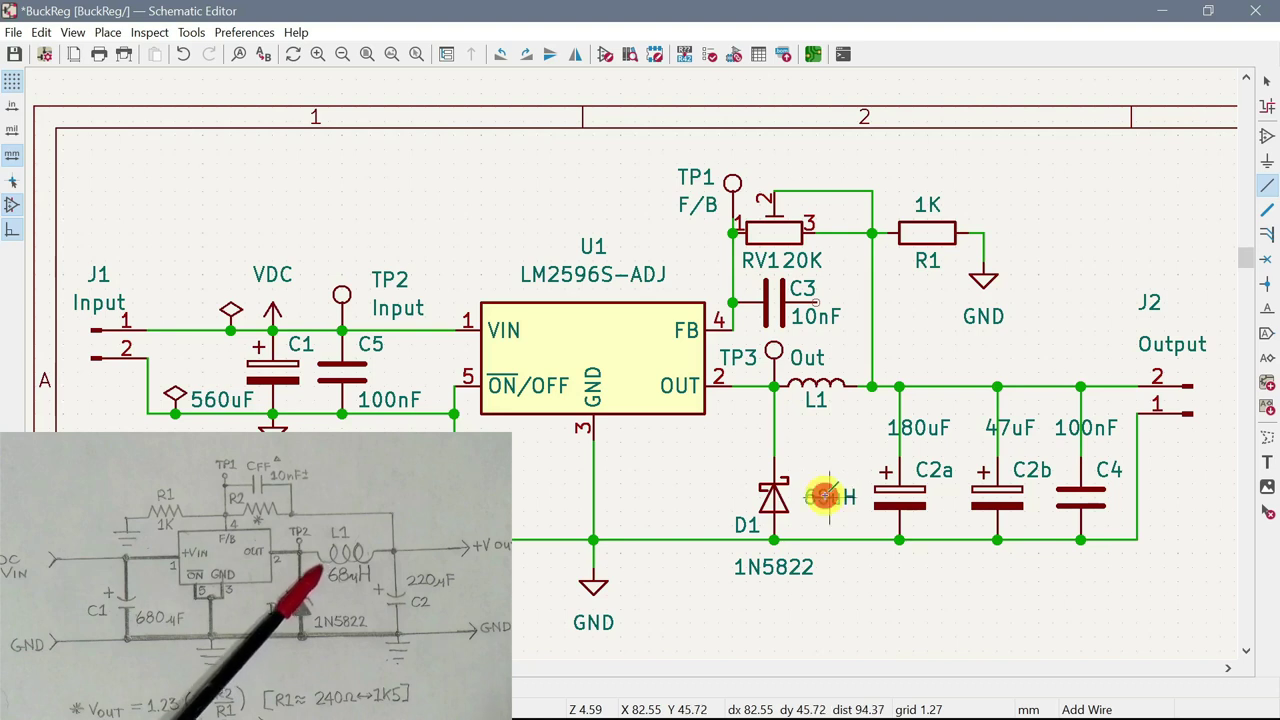
left_click(822, 496)
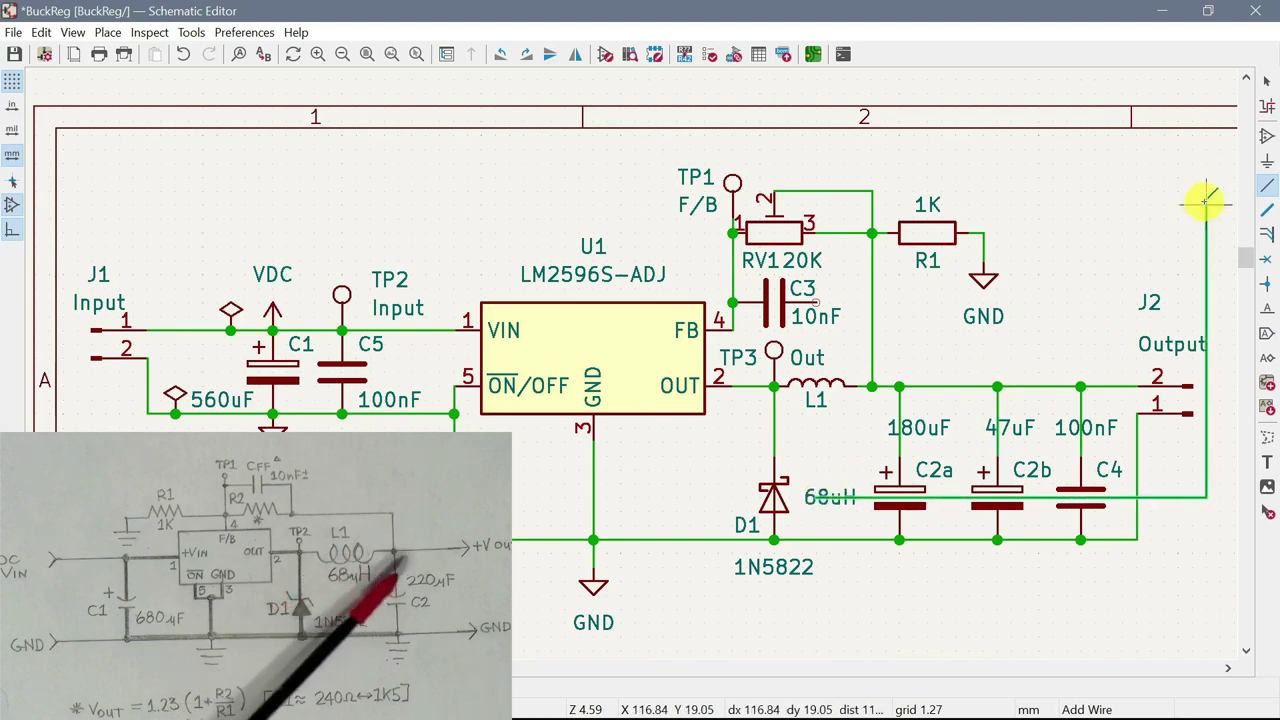
left_click(1267, 79)
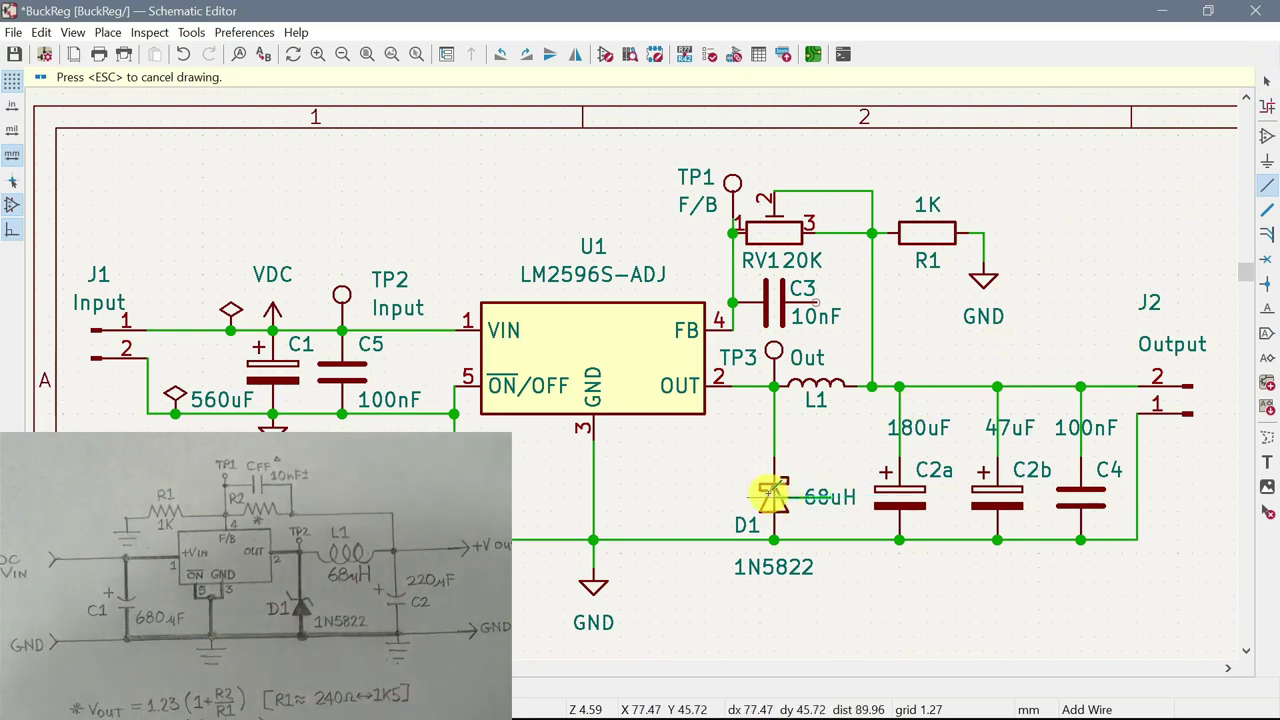
key("Escape")
left_click(773, 495)
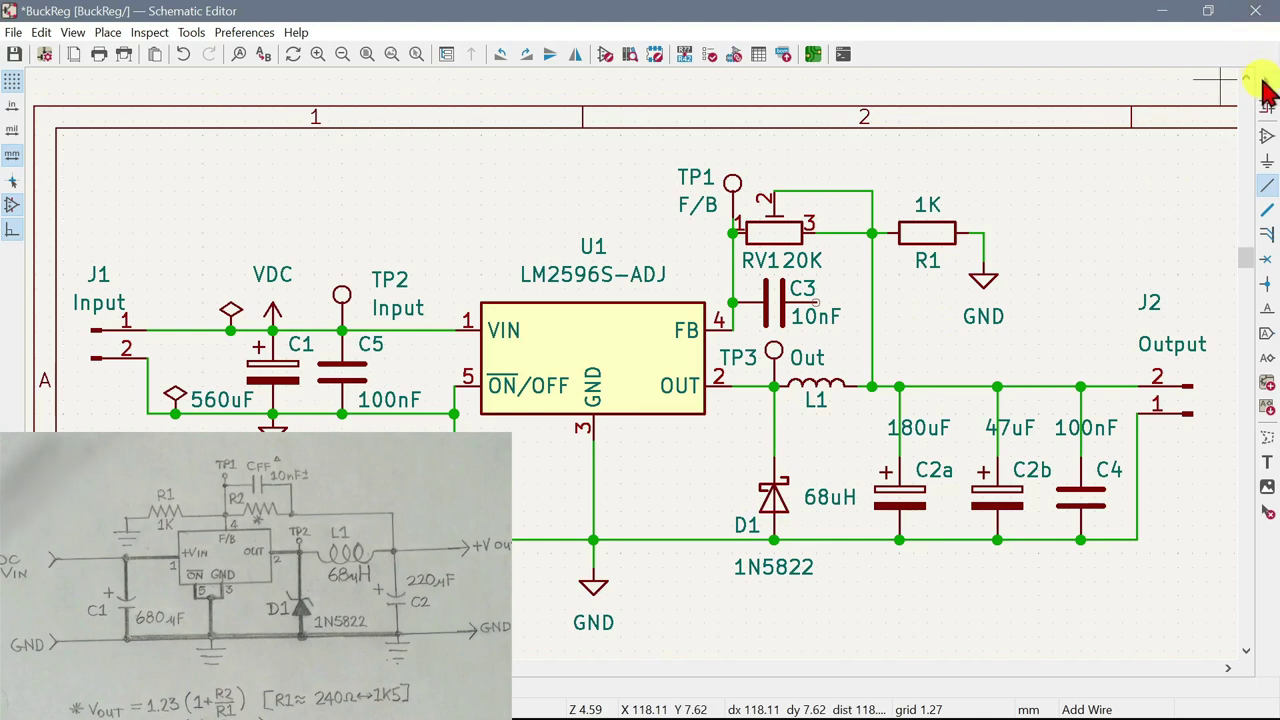
Move the 68uH value directly beneath L1's reference and the D1 reference to the left of the diode symbol
left_click(818, 500)
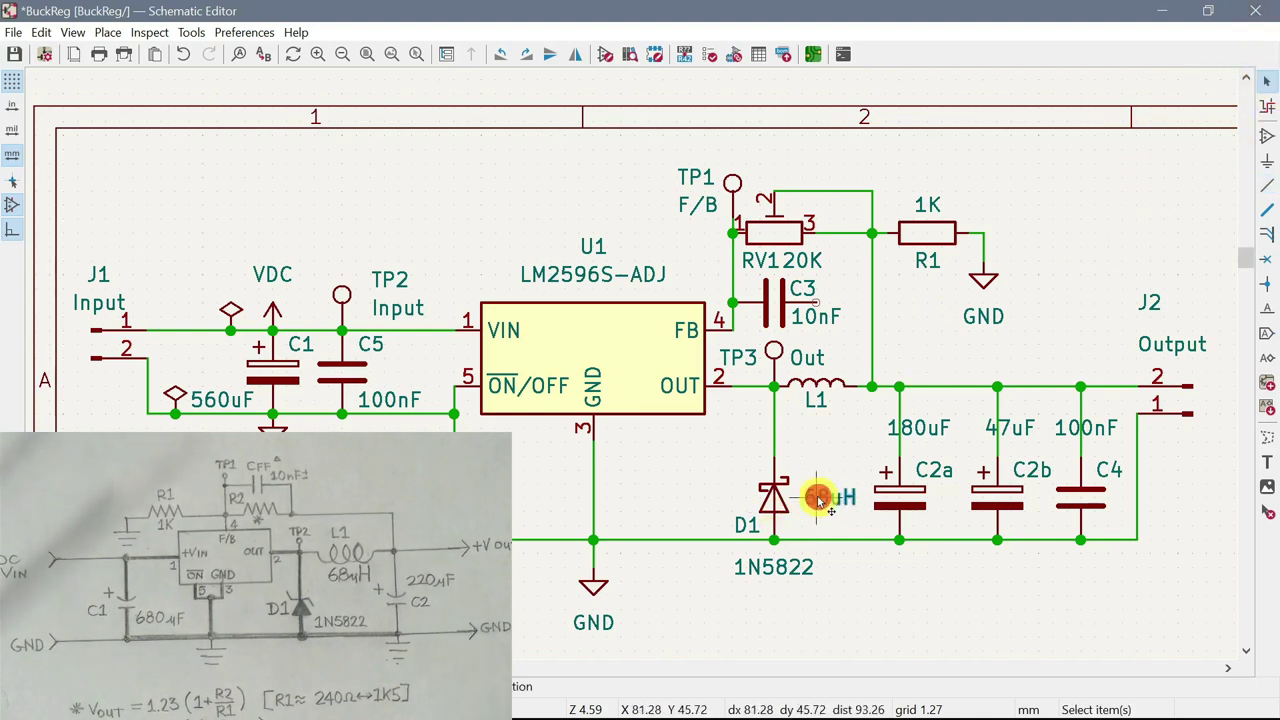
left_click_drag(818, 500, 818, 430)
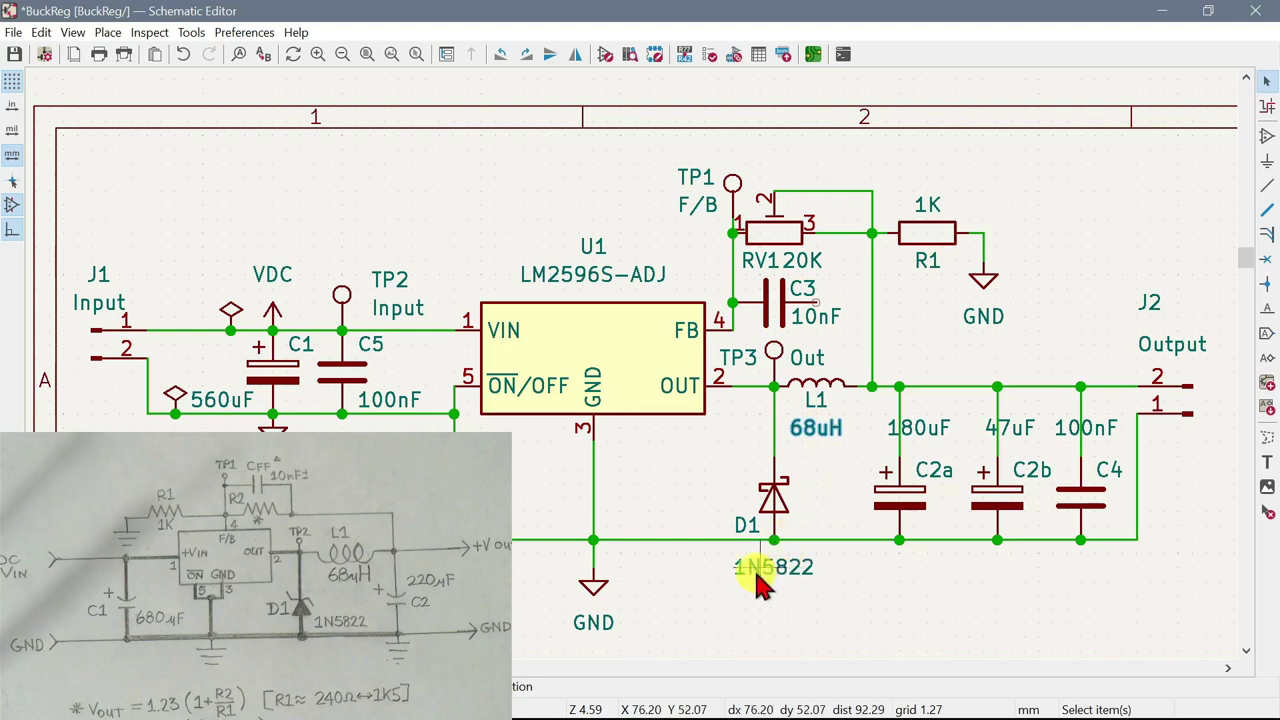
left_click(750, 528)
double_click(750, 526)
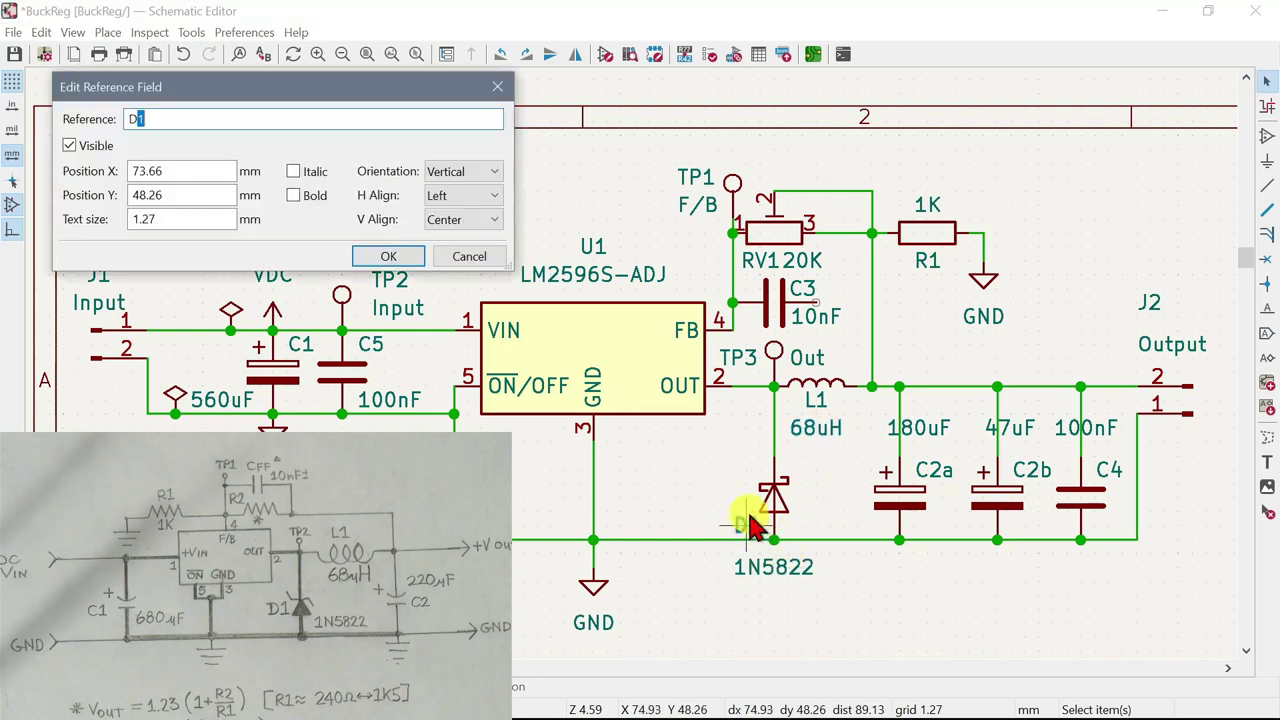
left_click(469, 258)
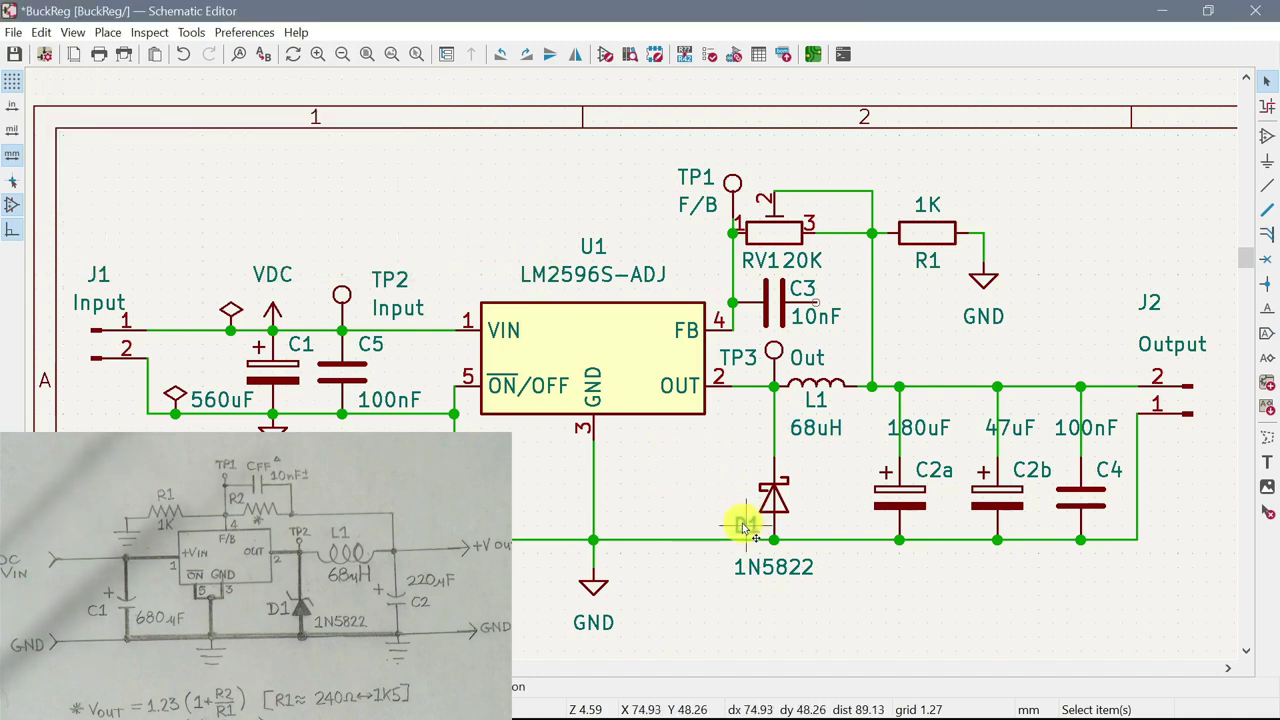
key("m")
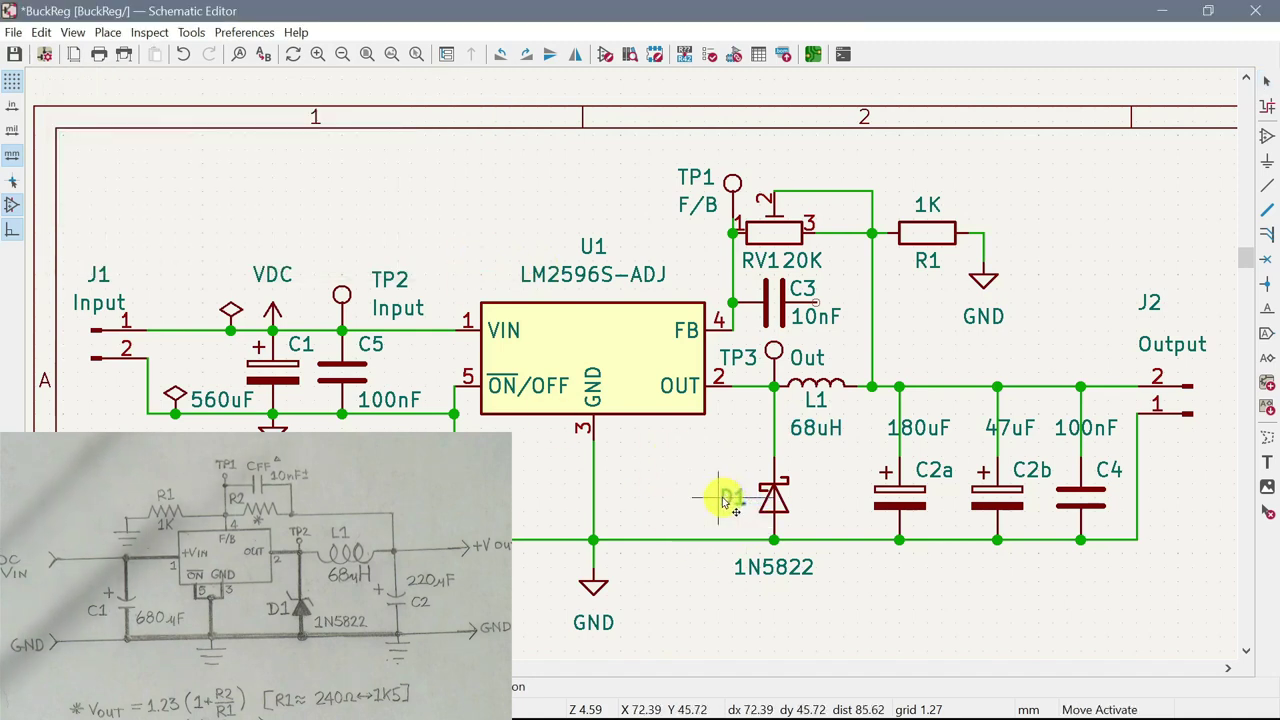
left_click(726, 516)
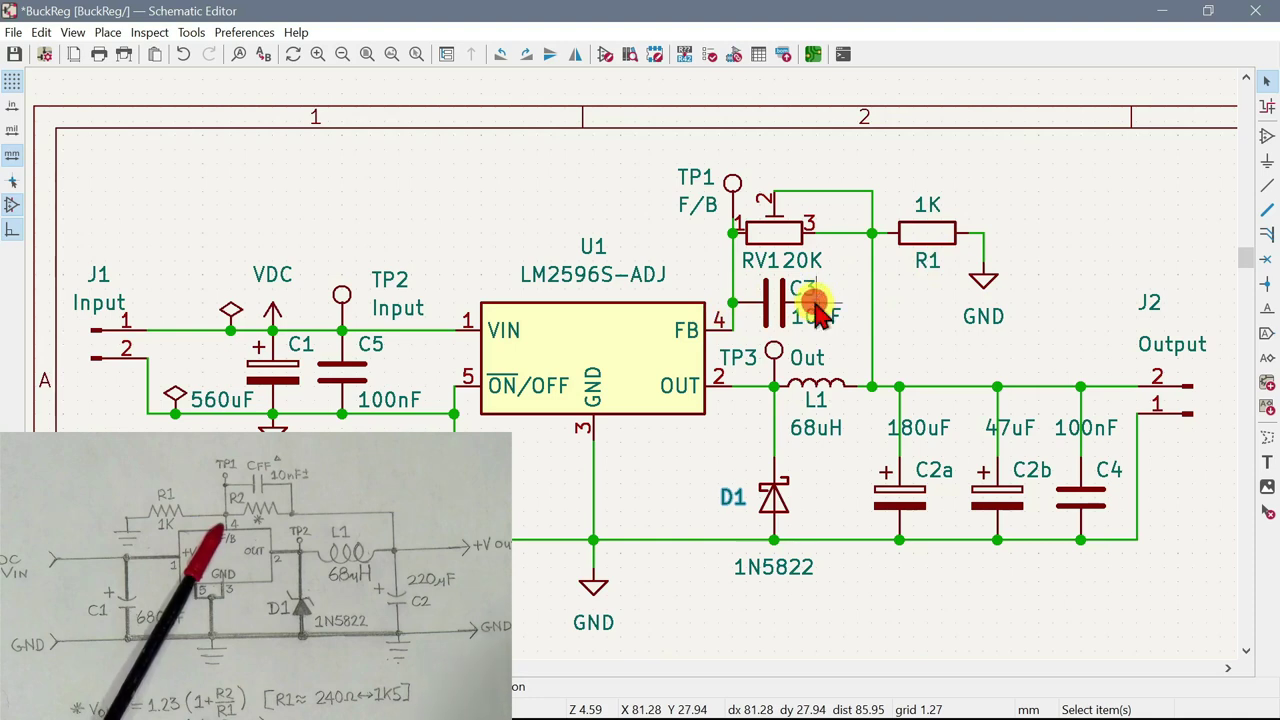
Wire the open right end of C3 to the vertical wire joining RV1 pin 3 to the output line
key("w")
left_click(872, 301)
key("Escape")
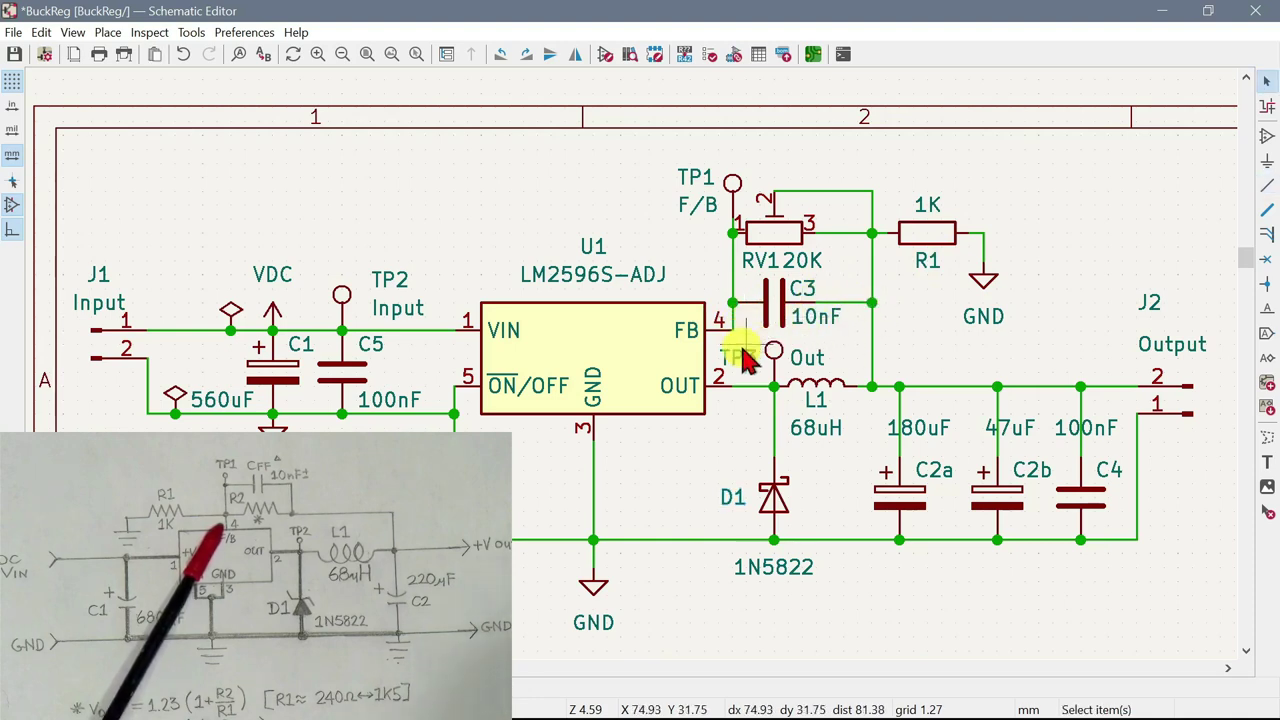
Shift C3 and RV1 together about 1.3 mm to the right with wires attached, and save the schematic
left_click(768, 318)
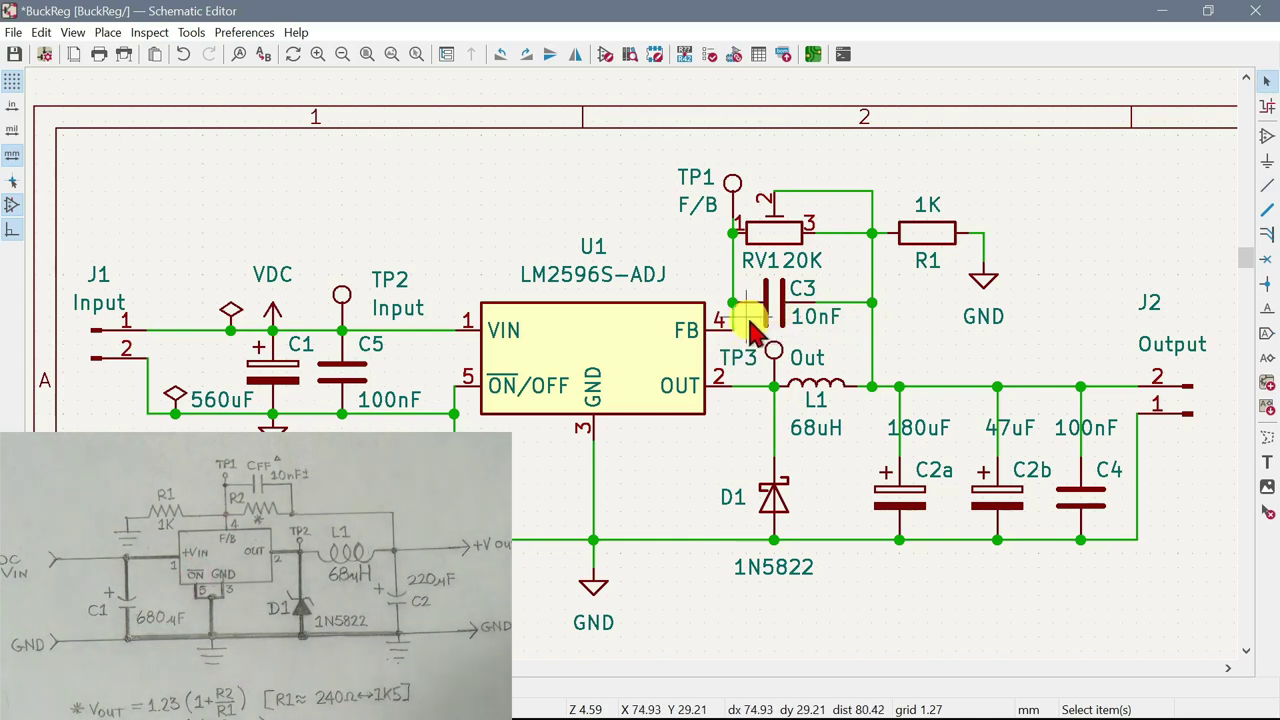
left_click(772, 314)
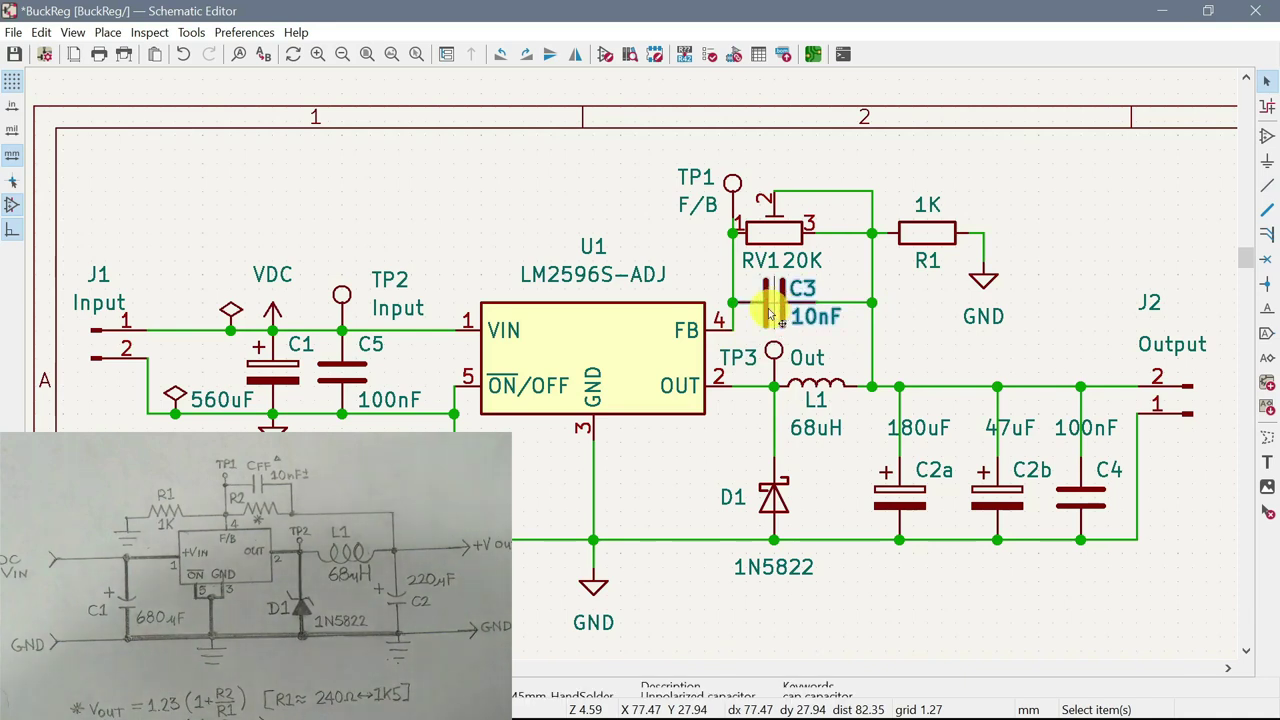
key("m")
left_click(776, 290)
left_click(797, 236)
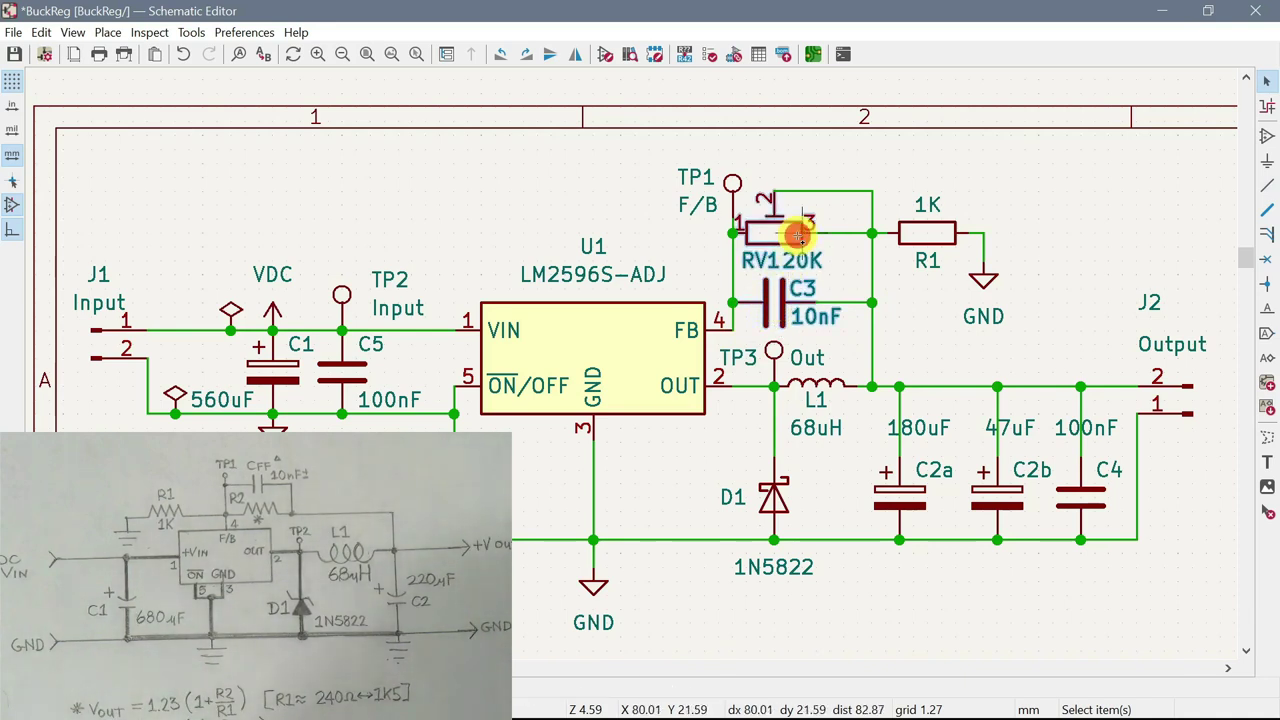
left_click_drag(797, 236, 826, 238)
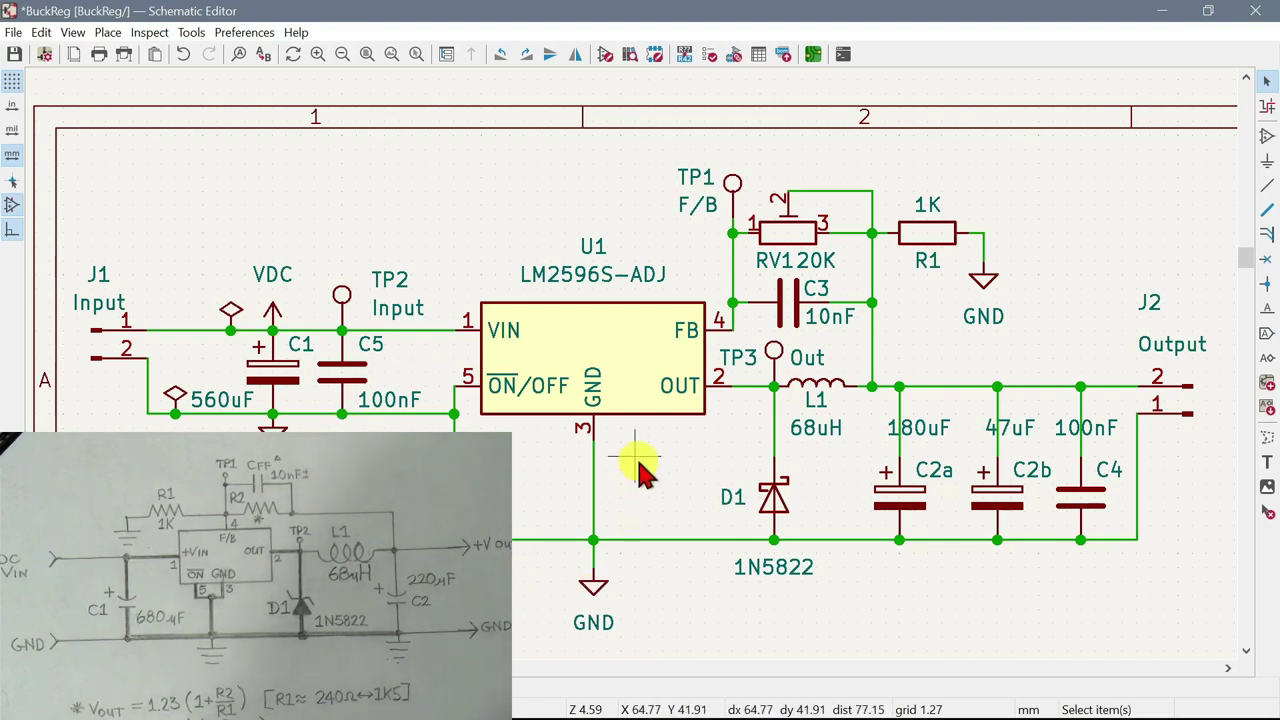
left_click(15, 53)
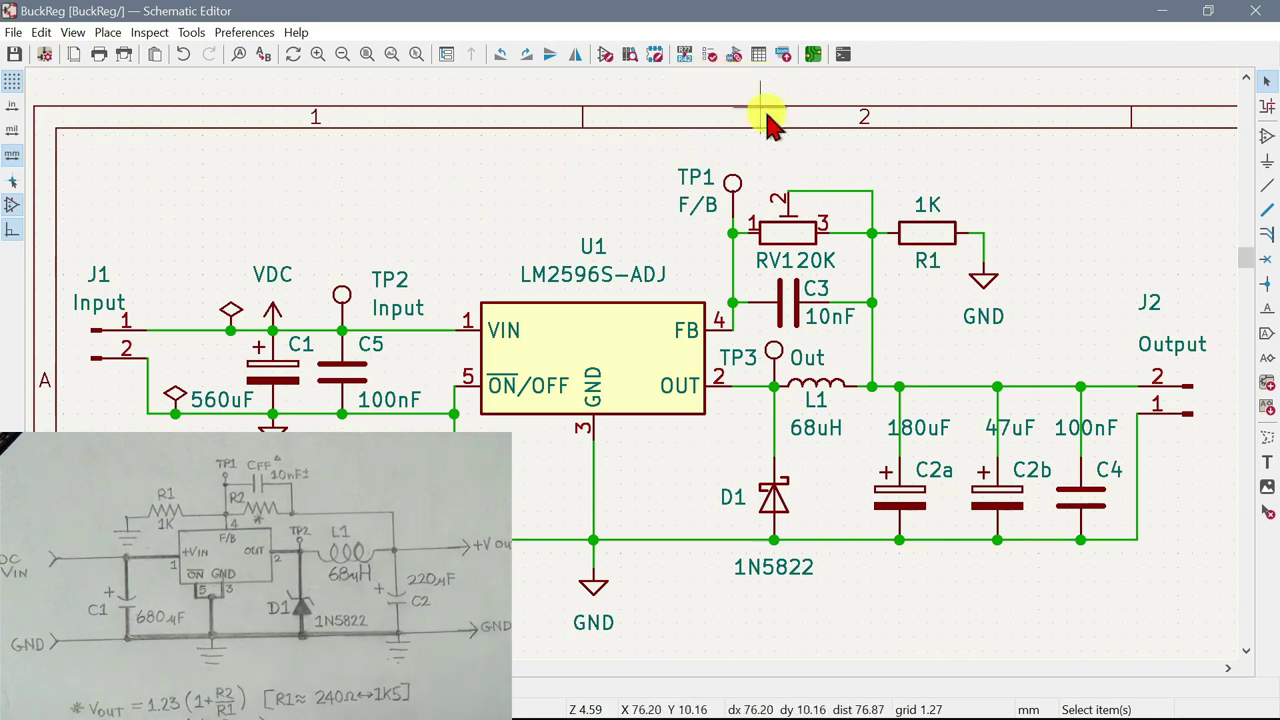
Leave the Electrical Rules Checker without running it and annotate the entire schematic, sorted by X position and keeping existing annotations
left_click(707, 56)
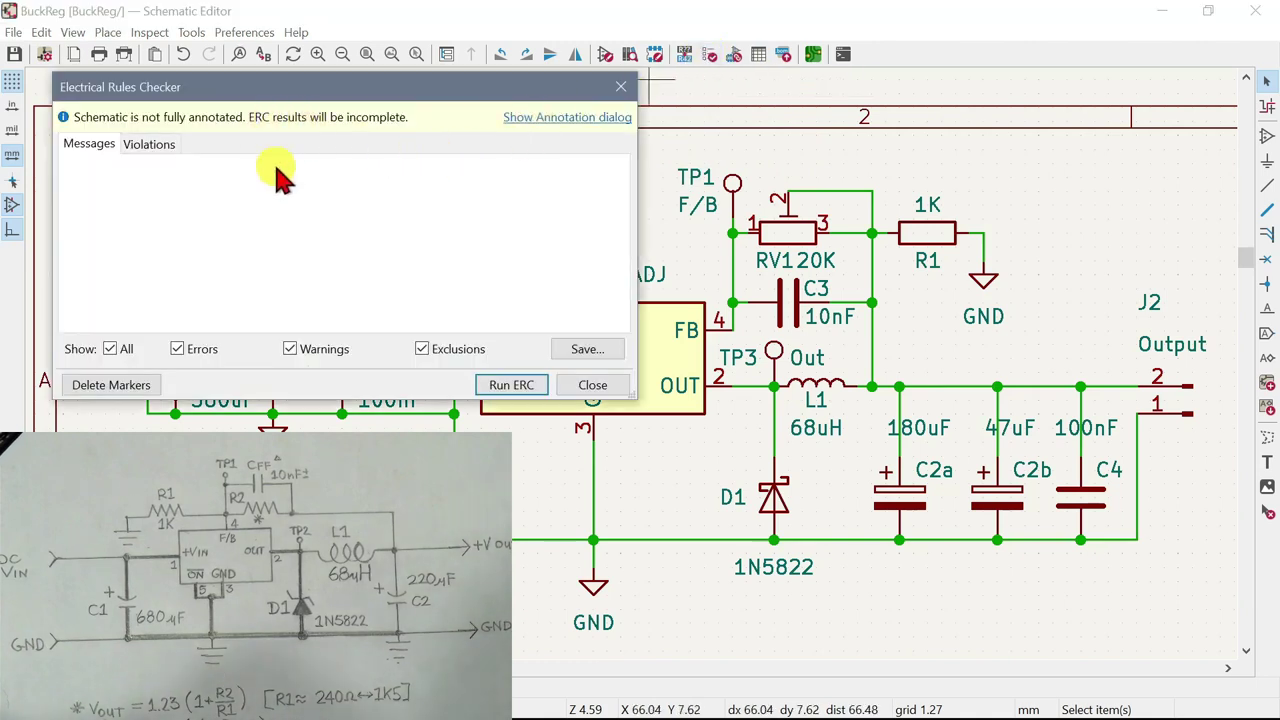
left_click(590, 388)
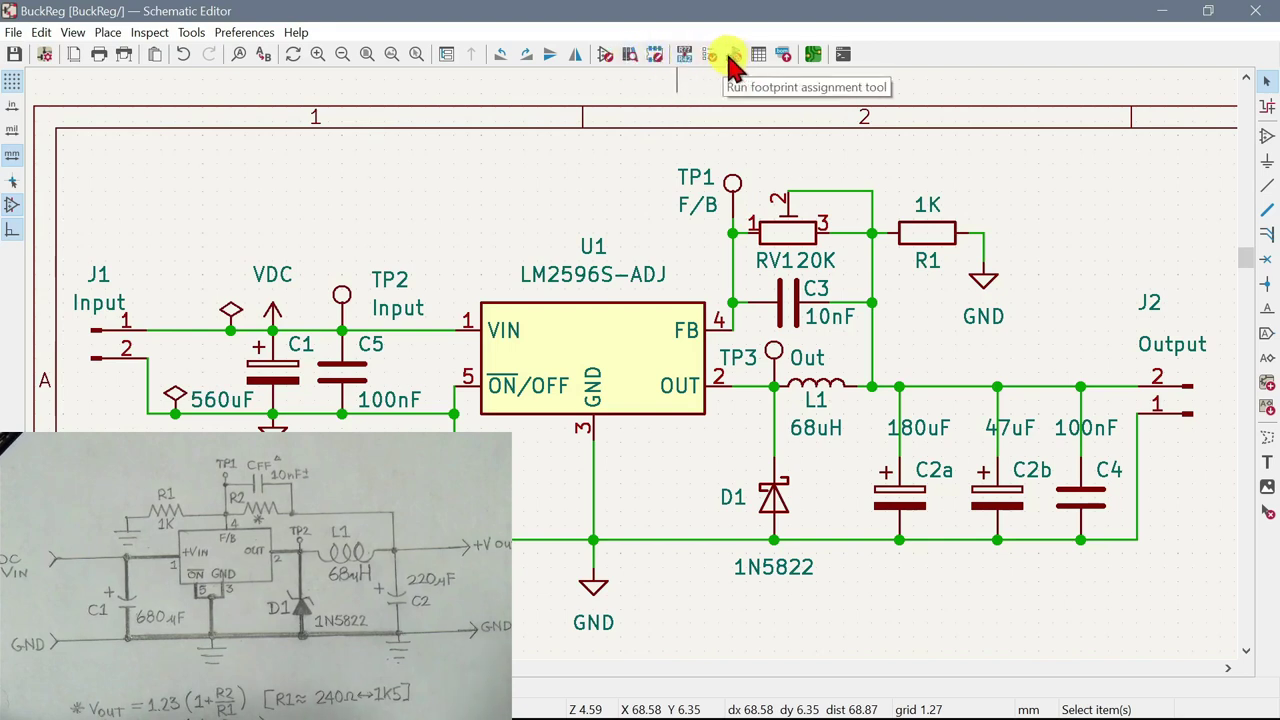
left_click(684, 55)
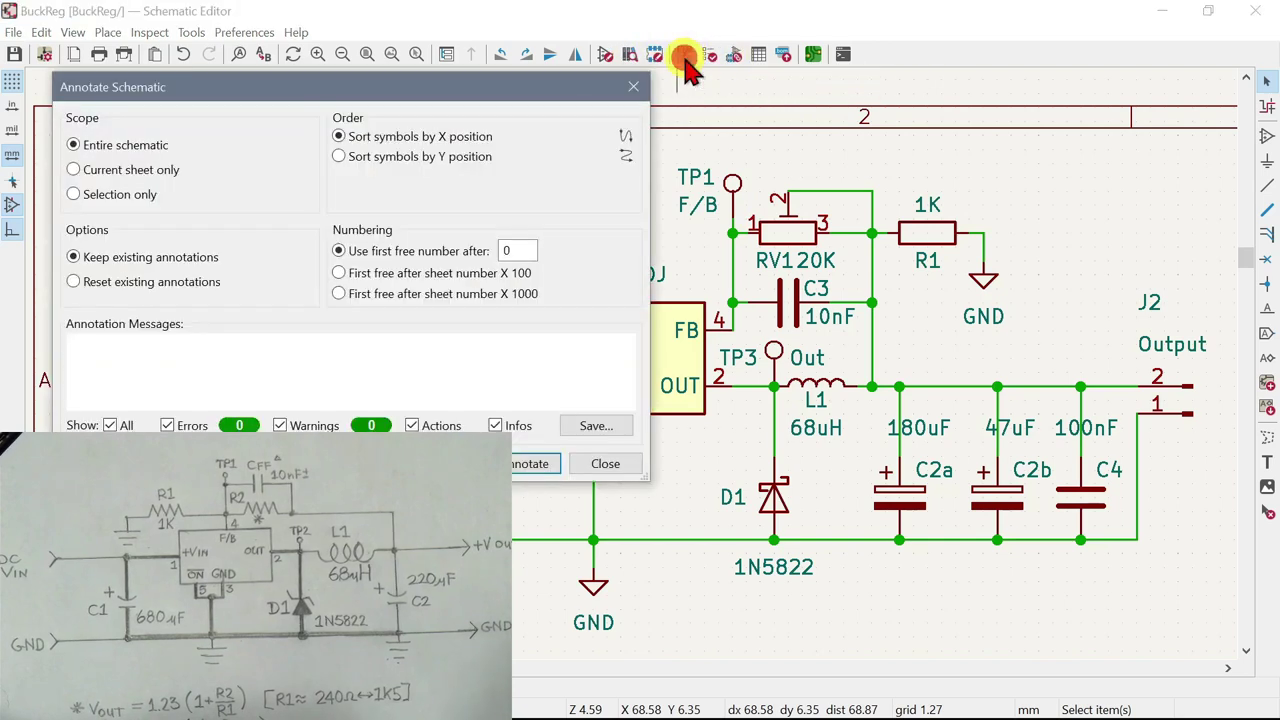
left_click(524, 467)
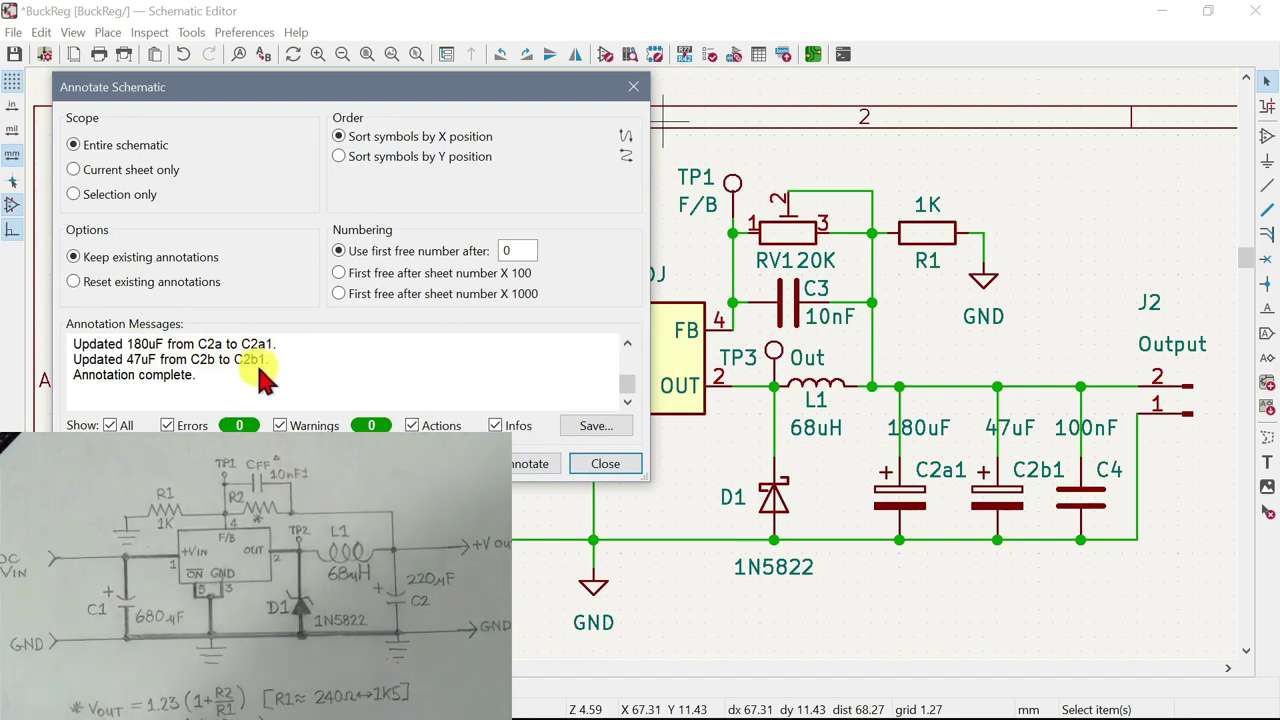
left_click(603, 466)
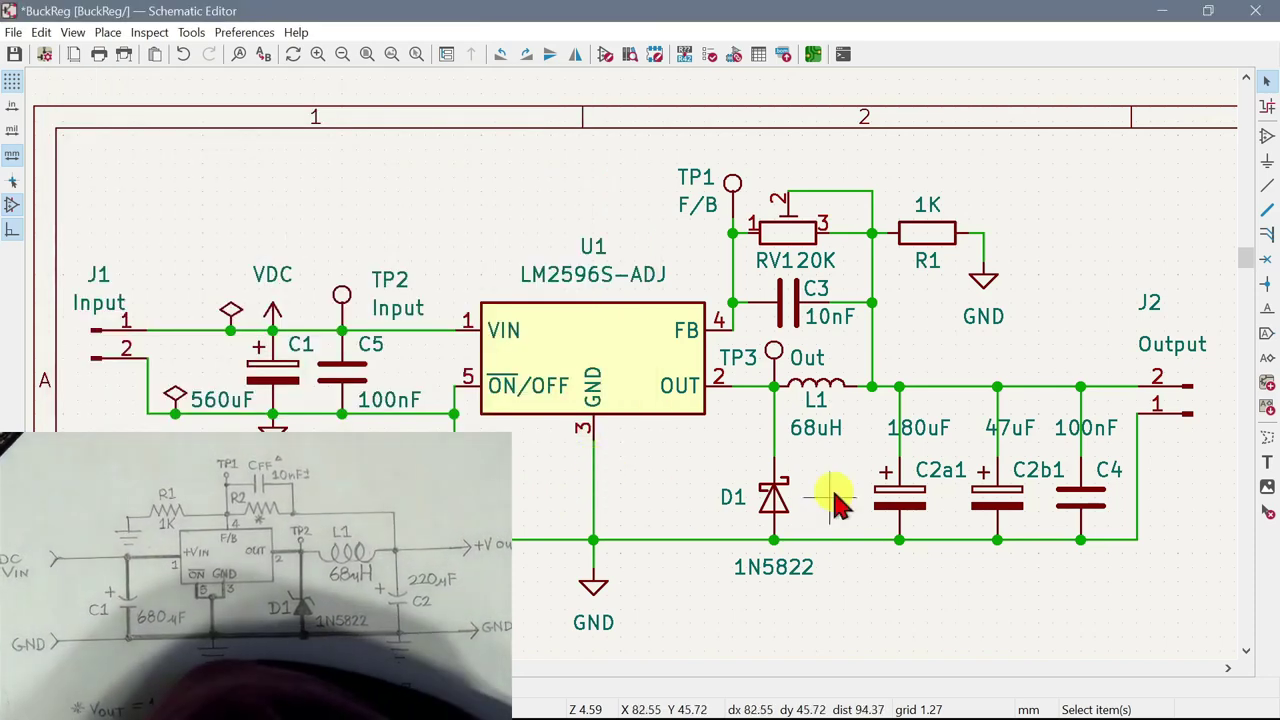
Move the 180uF, 47uF and 100nF output capacitor values about 2.5 mm right and 1.3 mm down, clear of the wires
left_click(918, 433)
key("m")
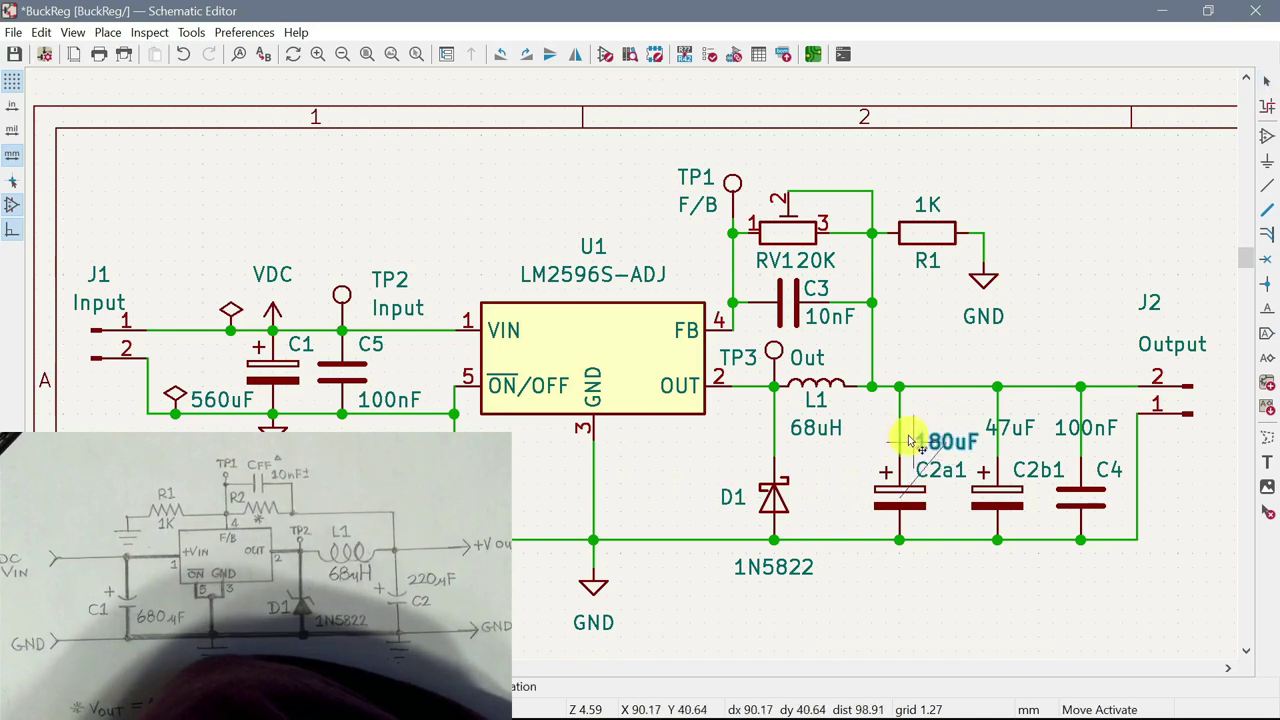
left_click(912, 440)
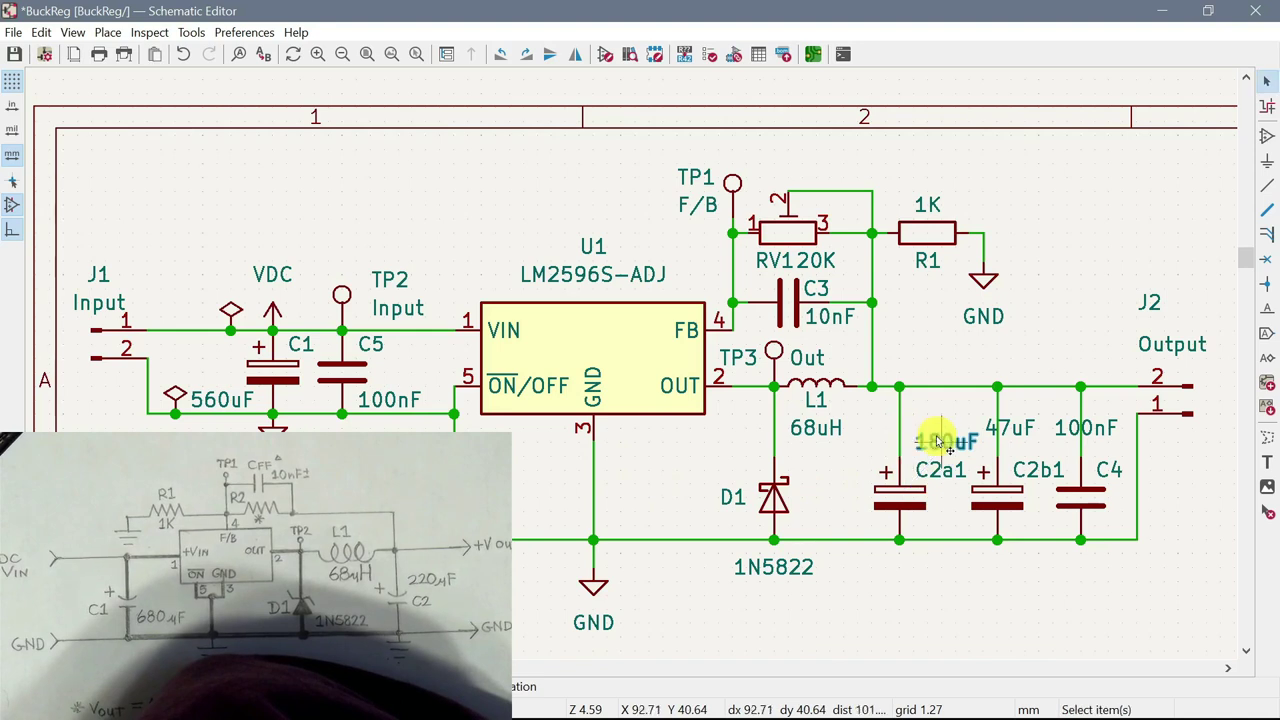
left_click(1005, 428)
key("m")
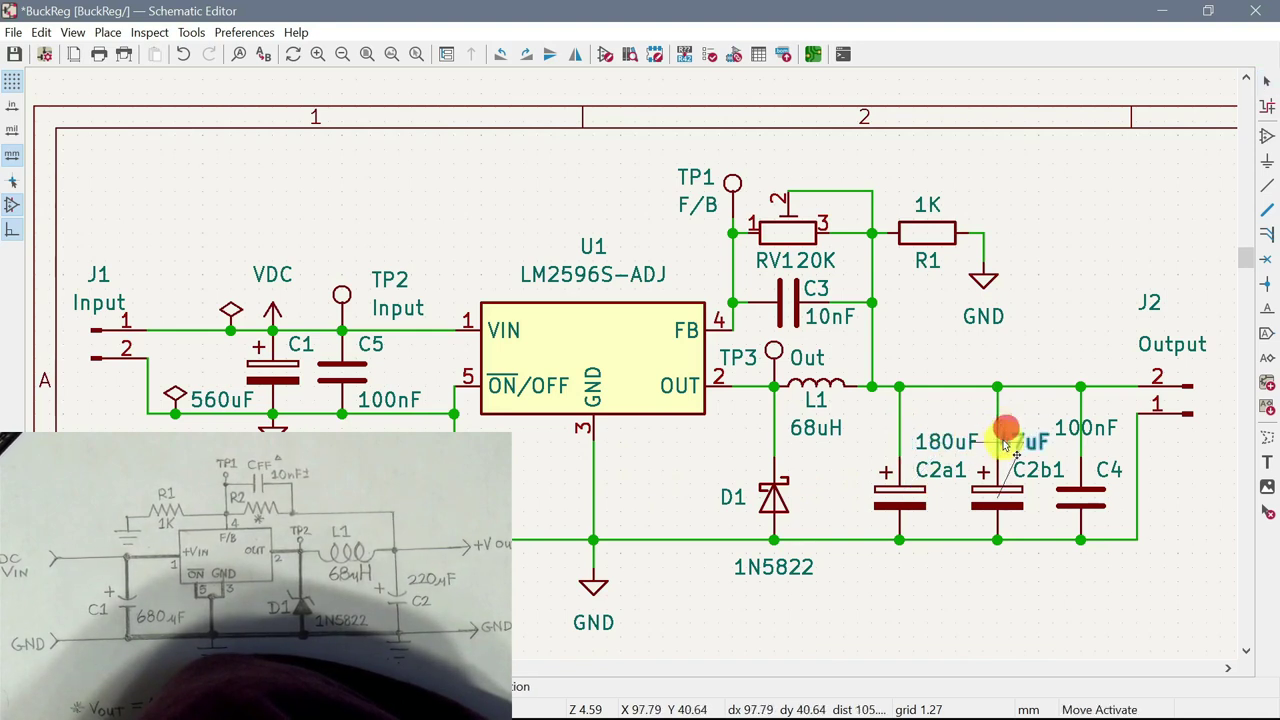
left_click(1030, 440)
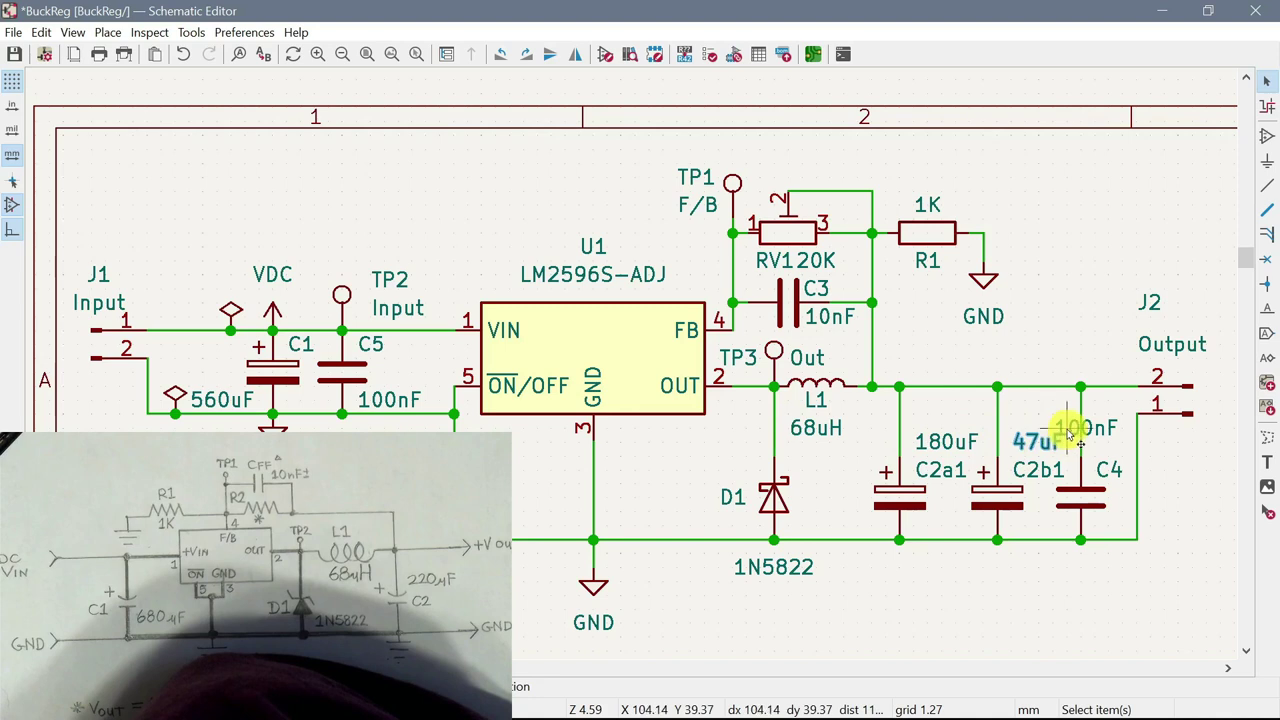
left_click(1068, 430)
key("m")
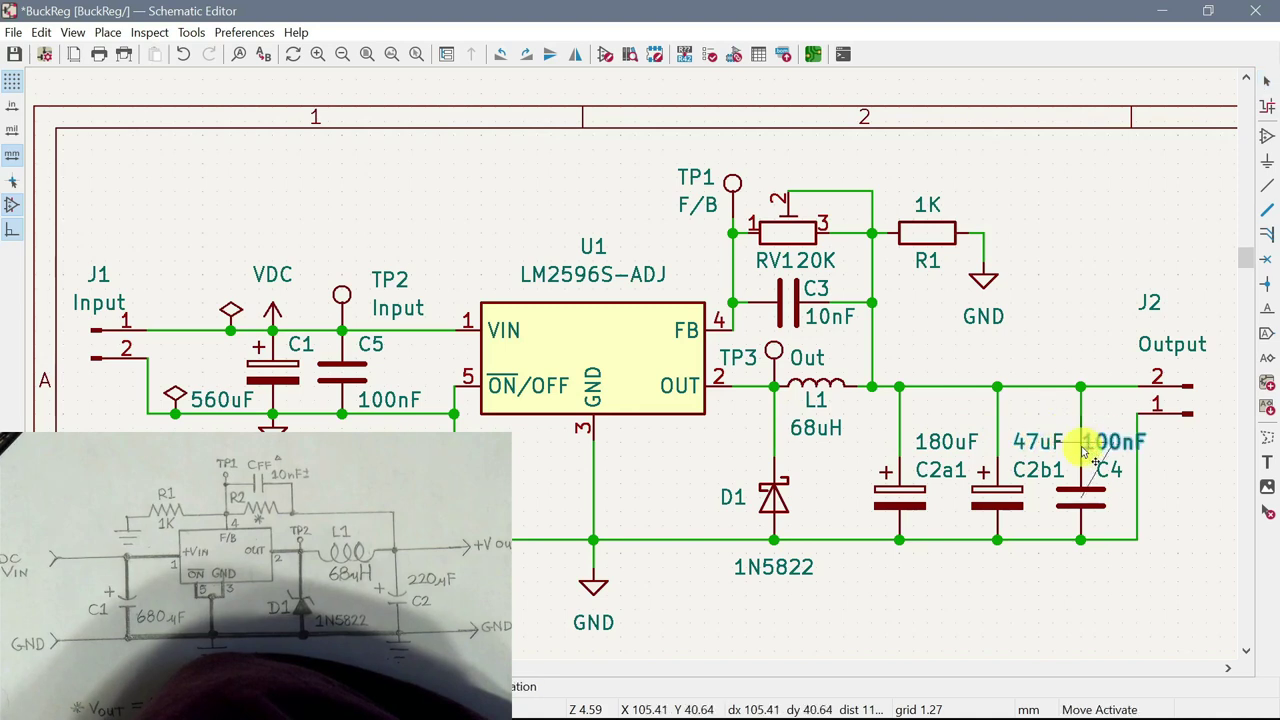
left_click(1085, 452)
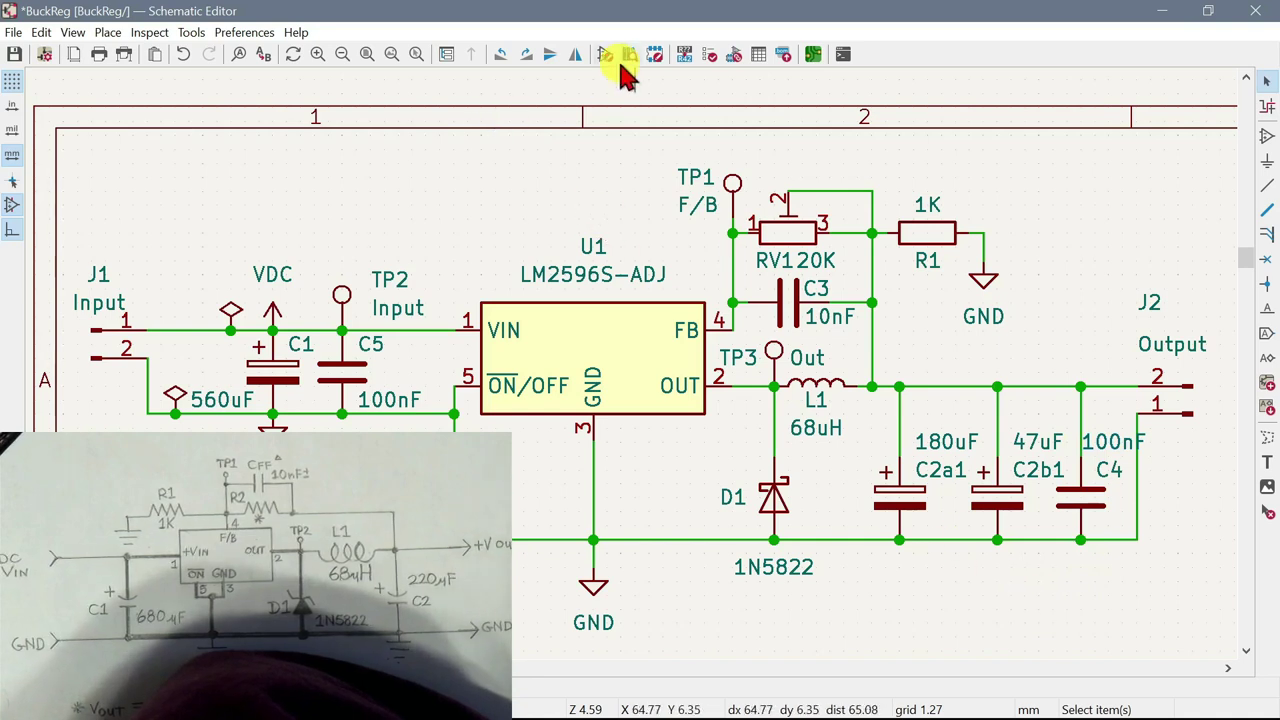
Run the electrical rules check on the whole schematic, review its errors and warnings, and leave the checker
left_click(707, 52)
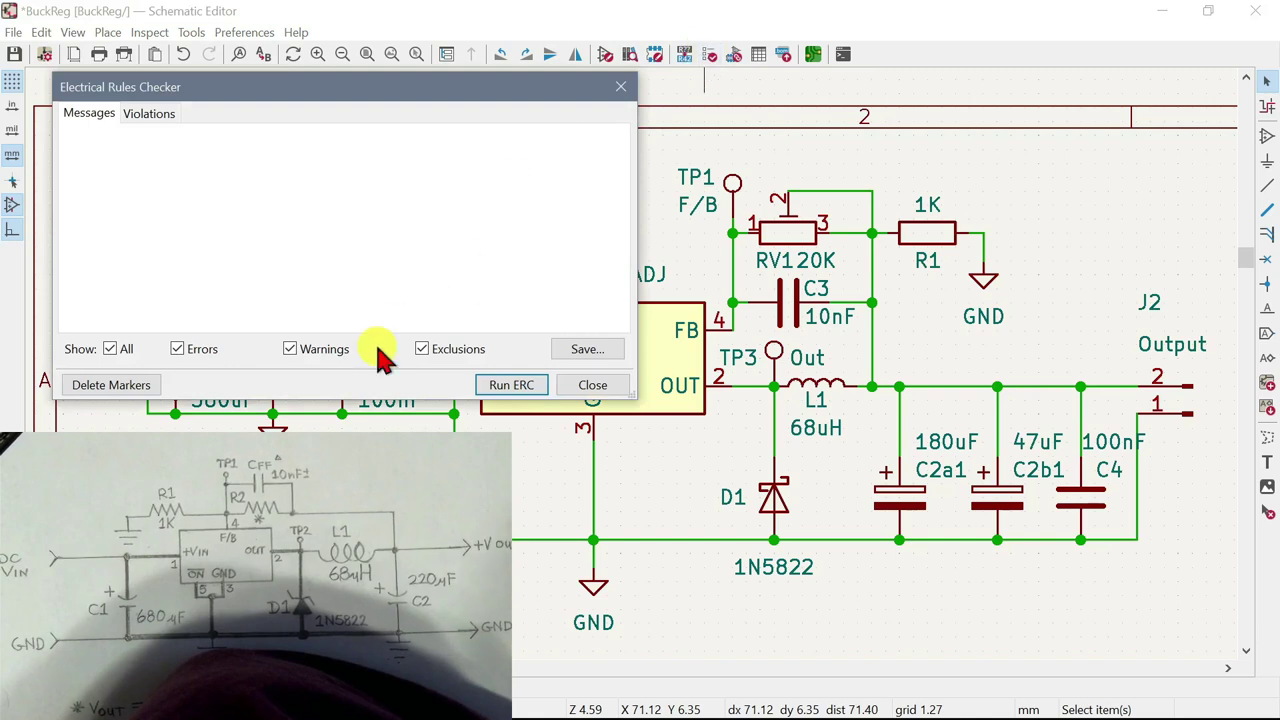
left_click(512, 385)
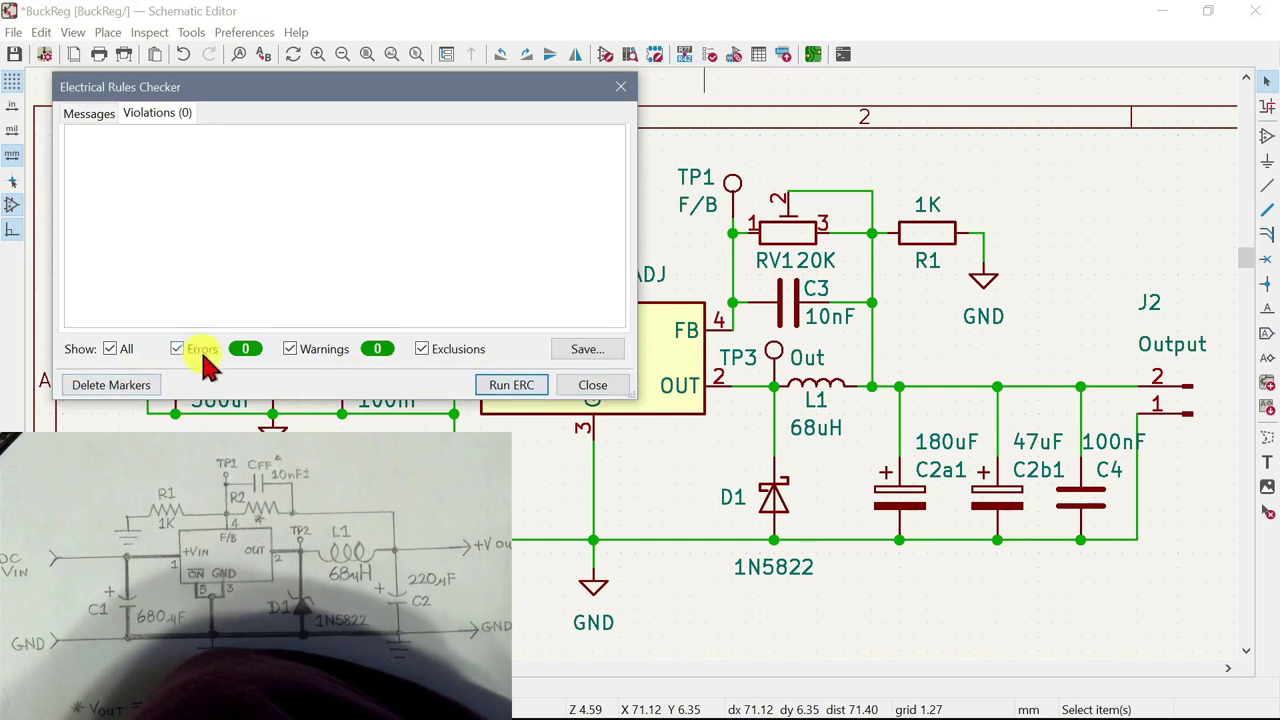
left_click(245, 350)
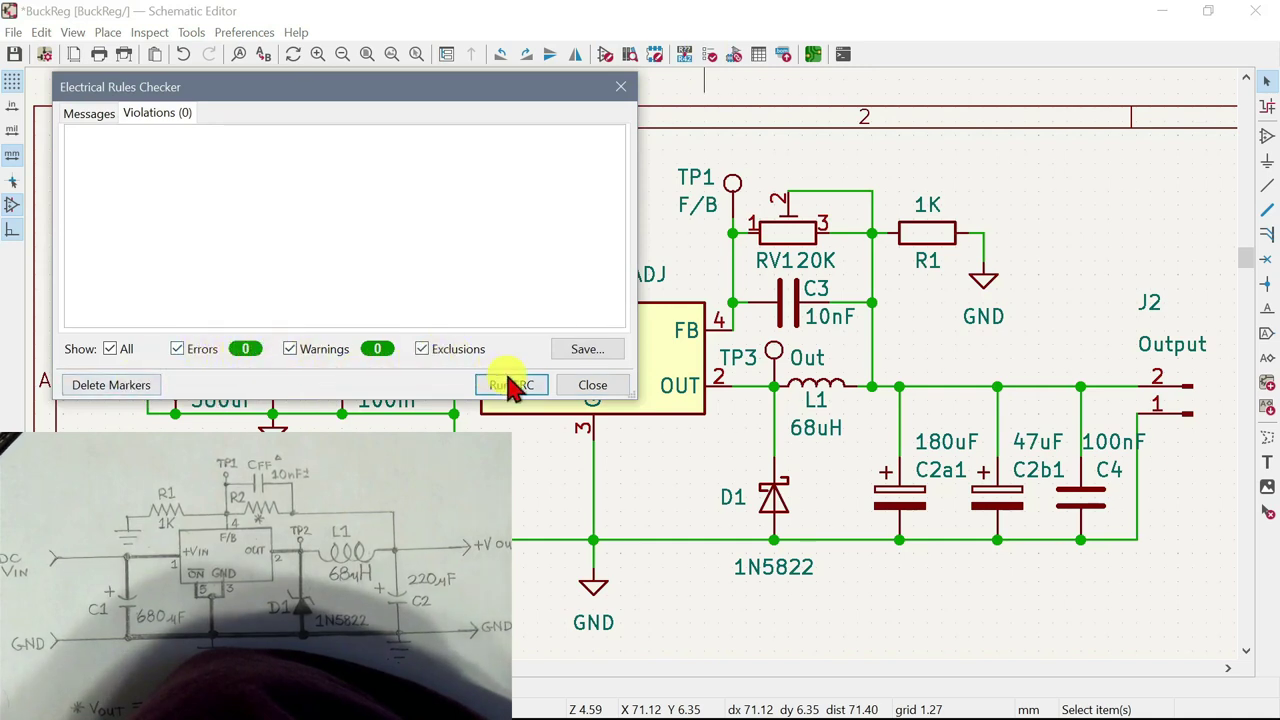
left_click(582, 388)
left_click(593, 388)
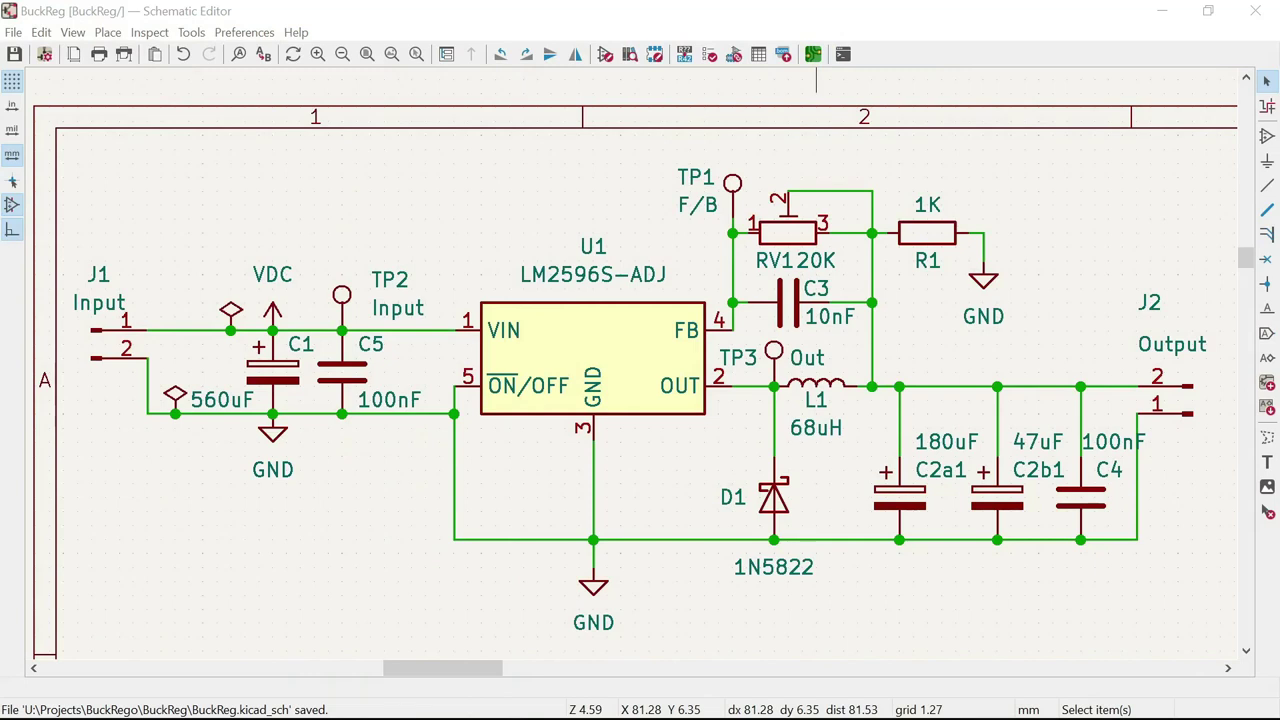
Switch to the PCB Editor and update the board from the schematic, replacing footprints with those specified there, and drop them on the sheet
left_click(815, 58)
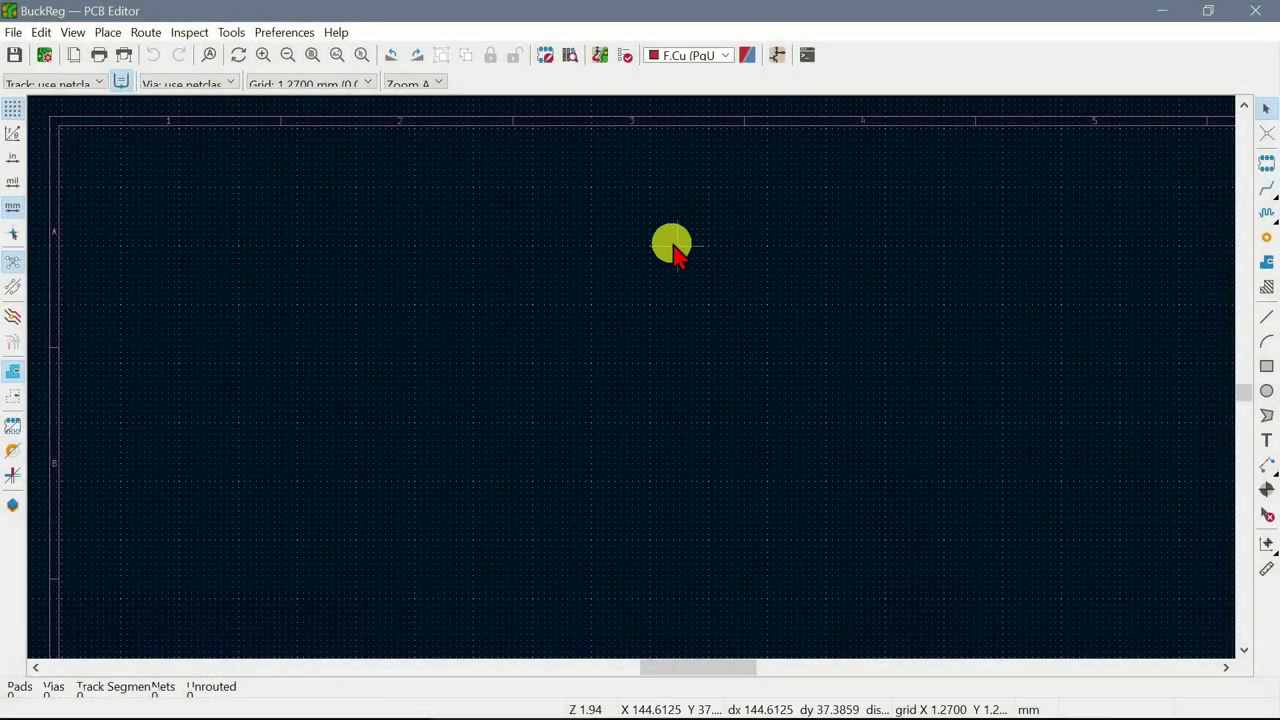
left_click(607, 58)
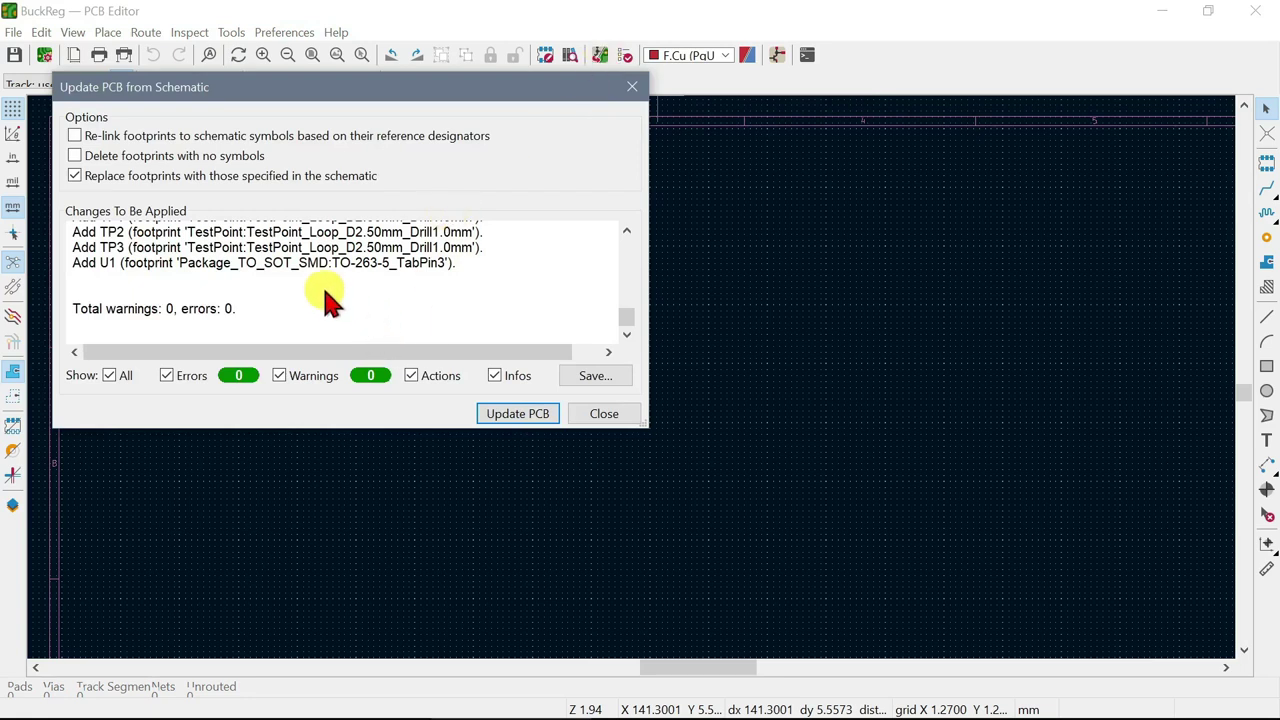
left_click(519, 416)
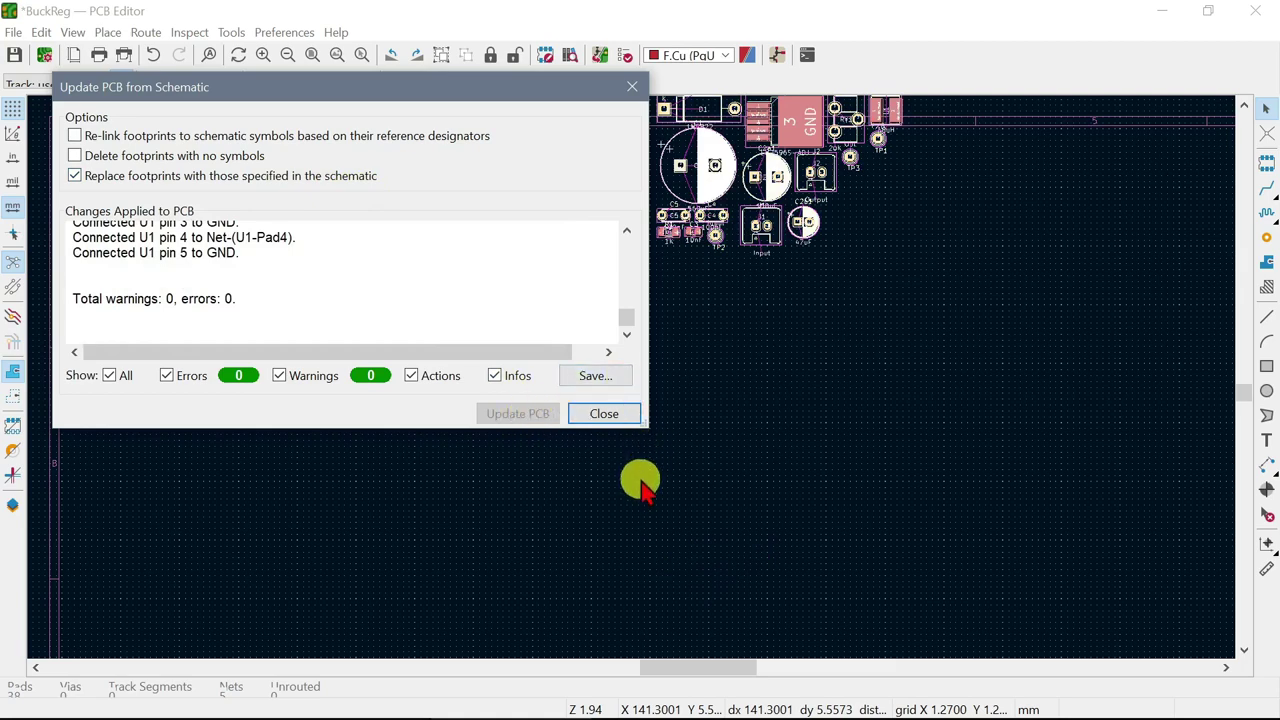
left_click(603, 415)
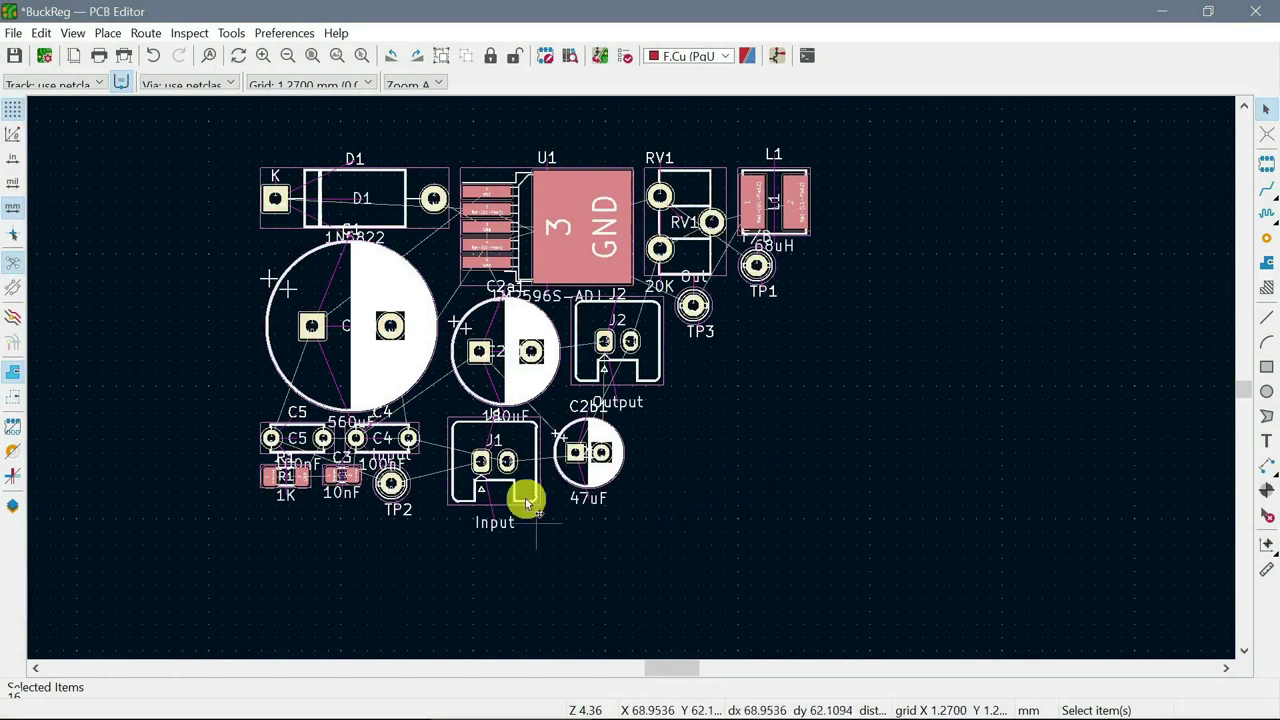
Move connector J1 to the left of D1 and rotate it to -90° so its pads stack vertically
left_click(499, 462)
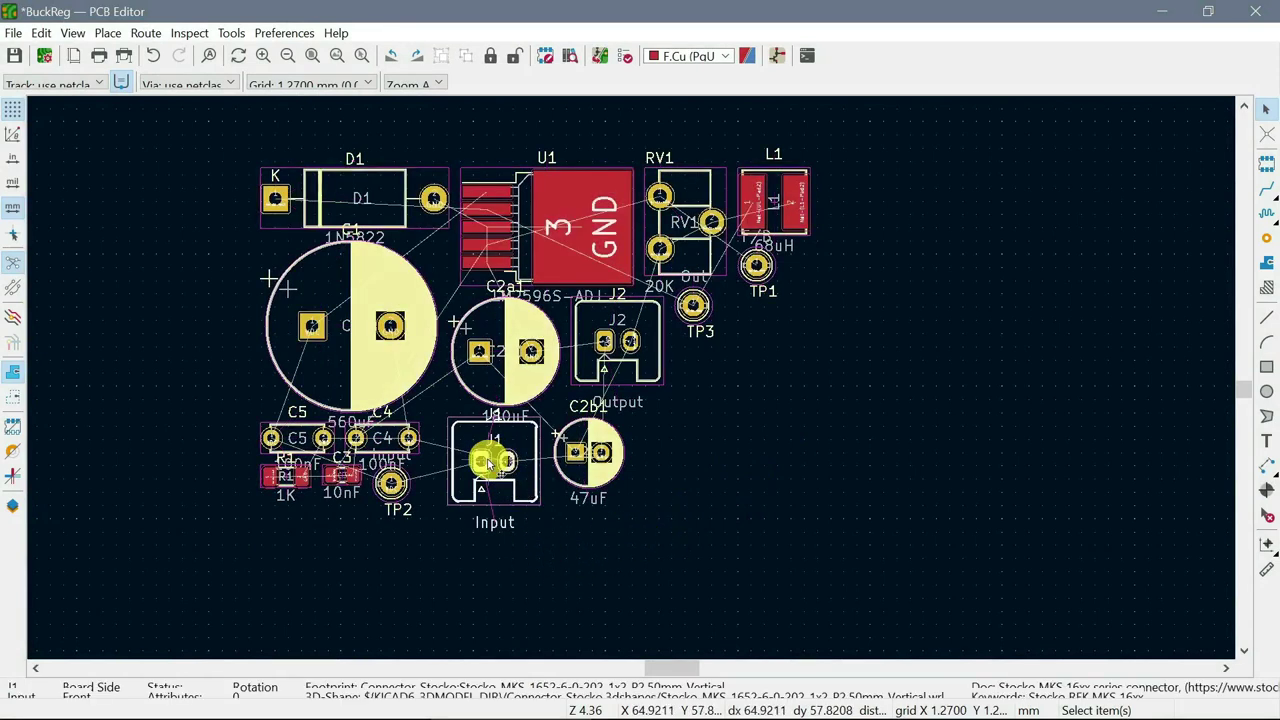
left_click_drag(488, 463, 135, 258)
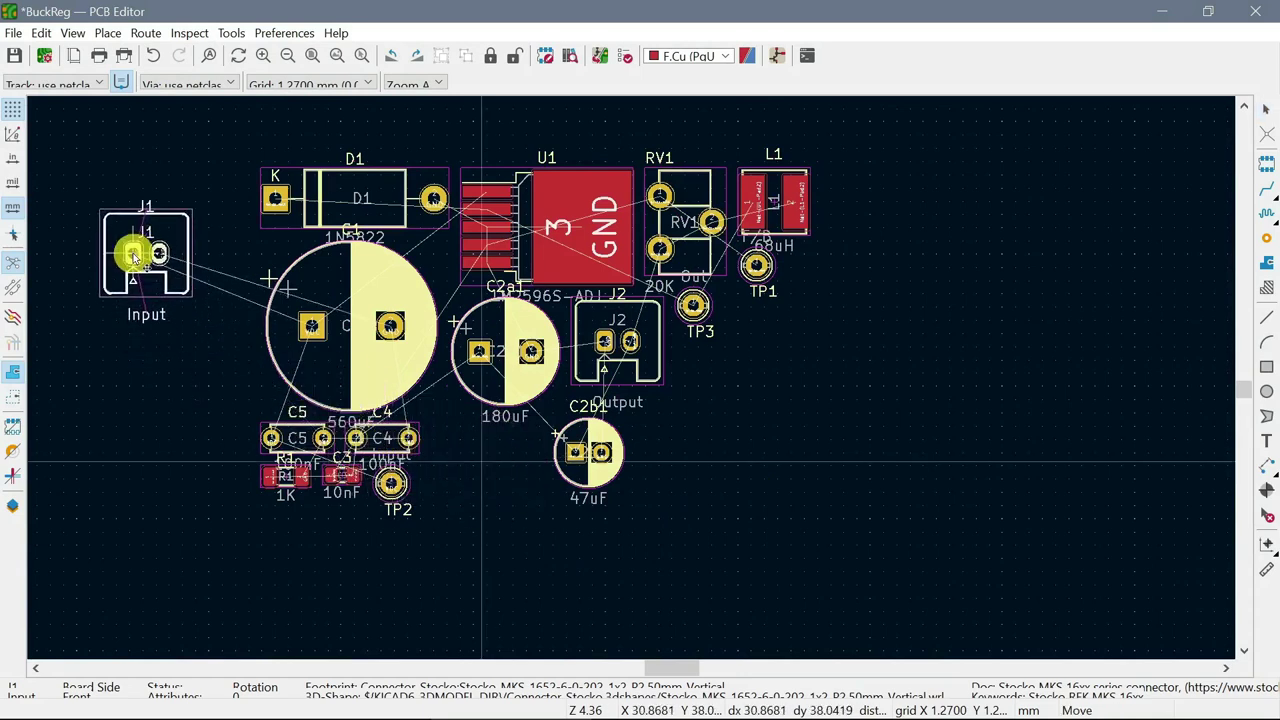
key("r")
key("r")
key("r")
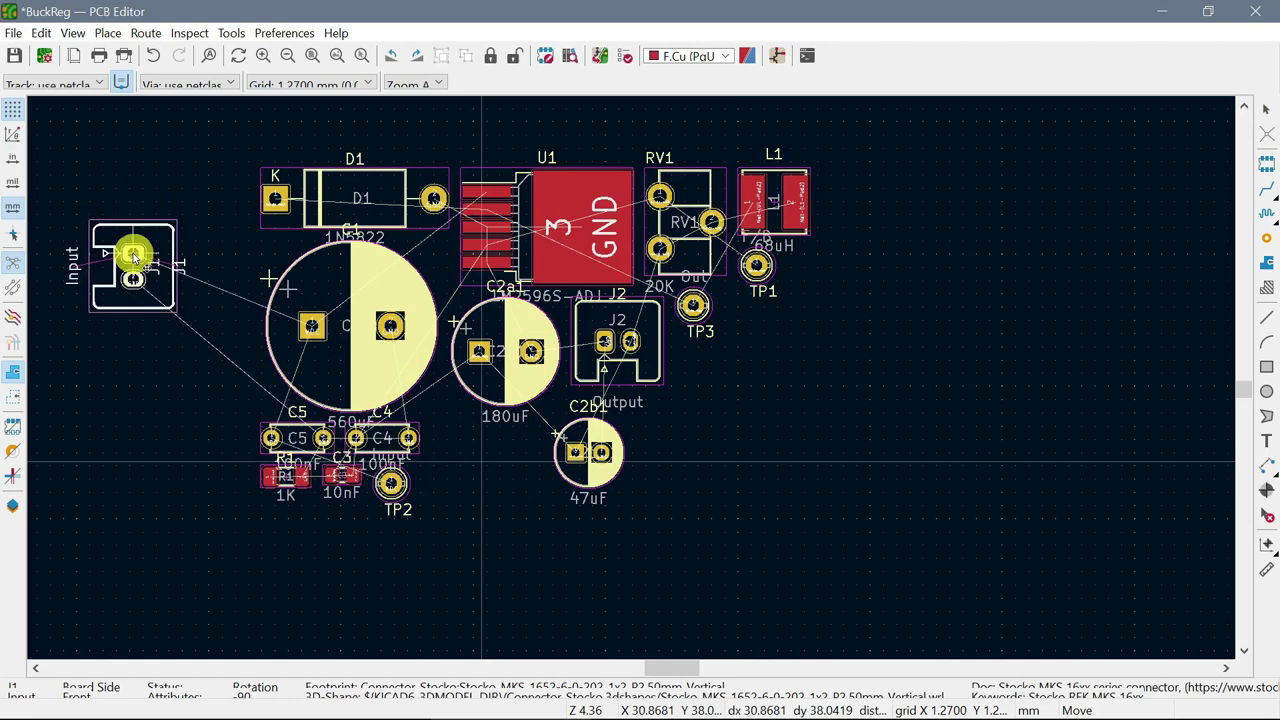
left_click_drag(137, 270, 130, 193)
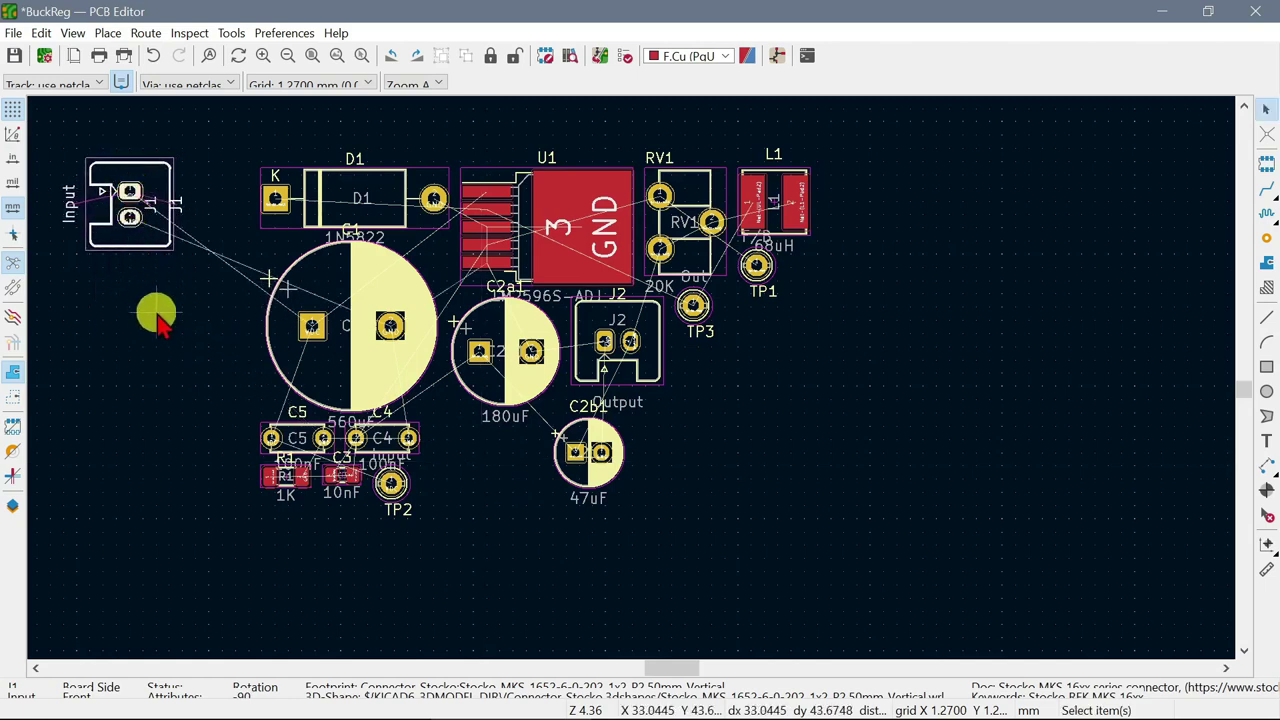
Turn J1's Input value and silkscreen reference horizontal, placing the value below the connector and the reference above it
left_click(70, 208)
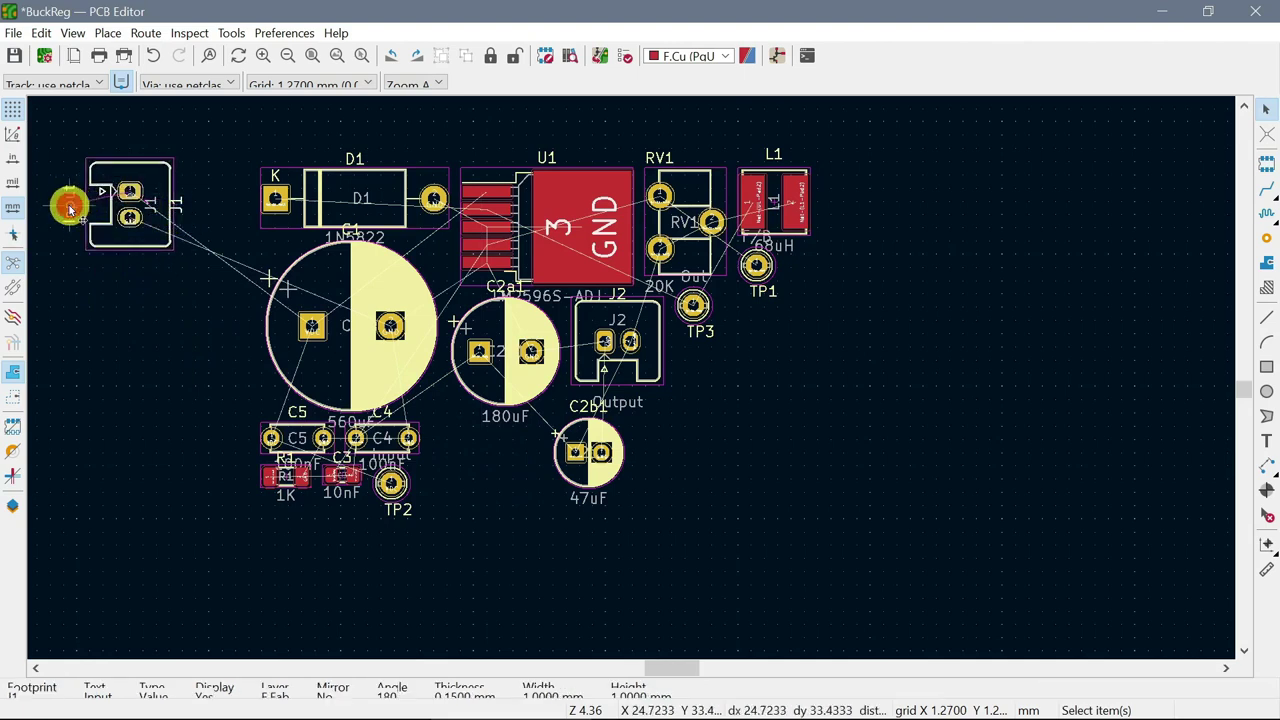
key("m")
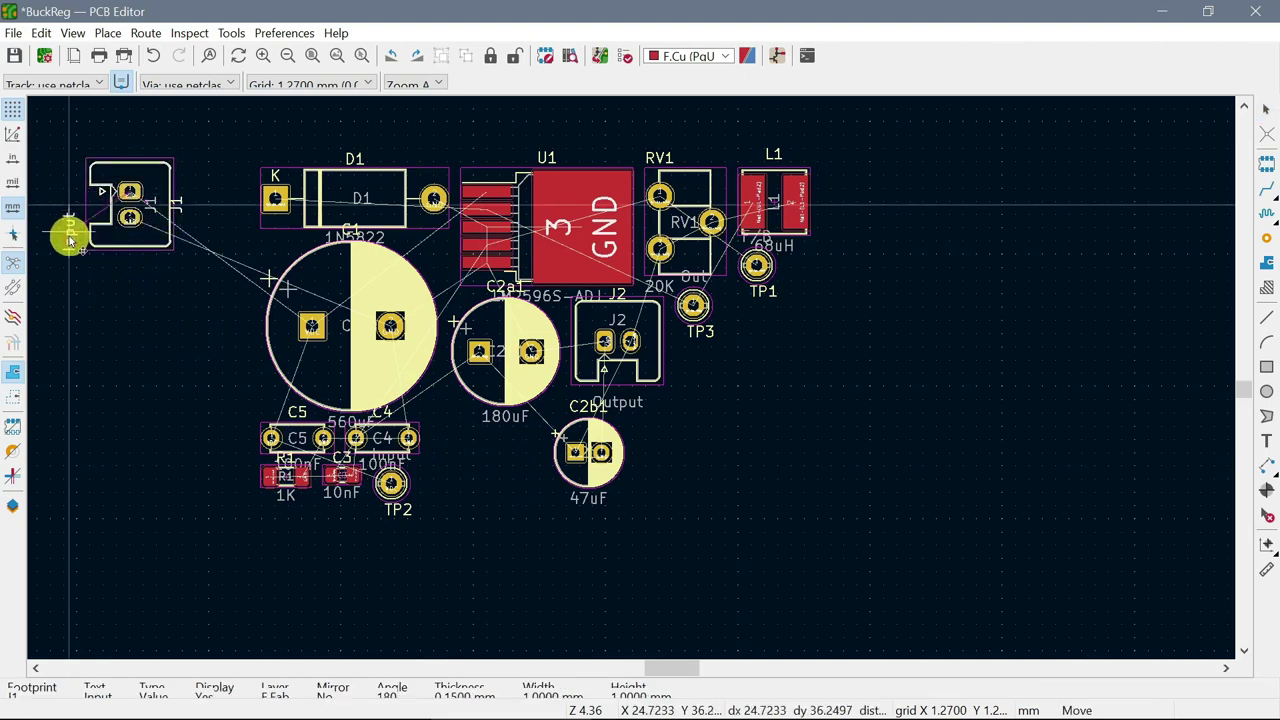
left_click(117, 305)
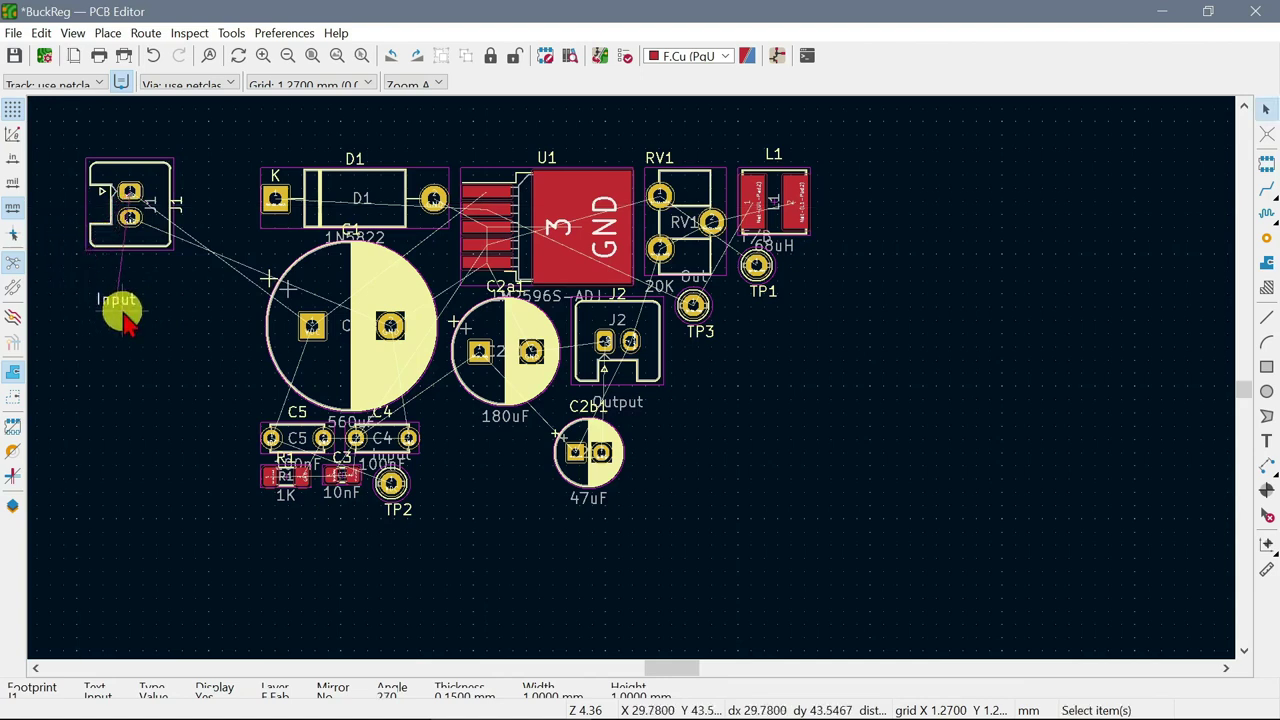
key("r")
left_click_drag(116, 303, 112, 276)
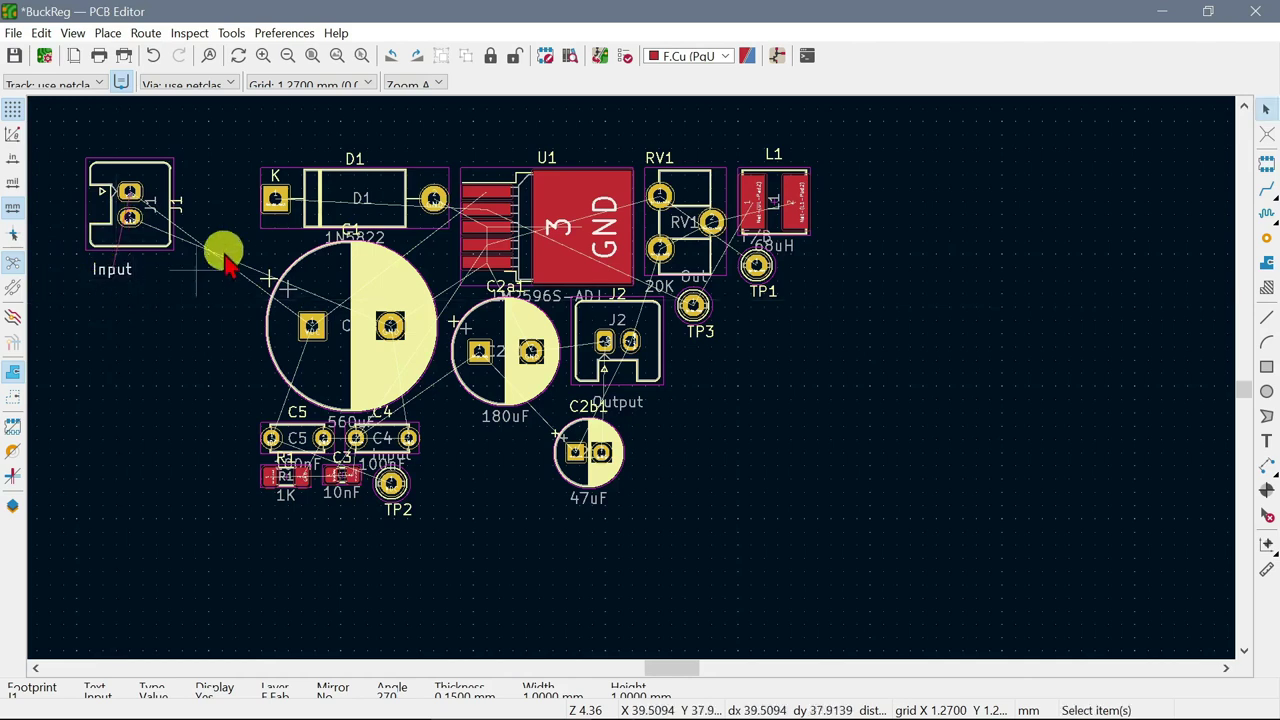
left_click(177, 208)
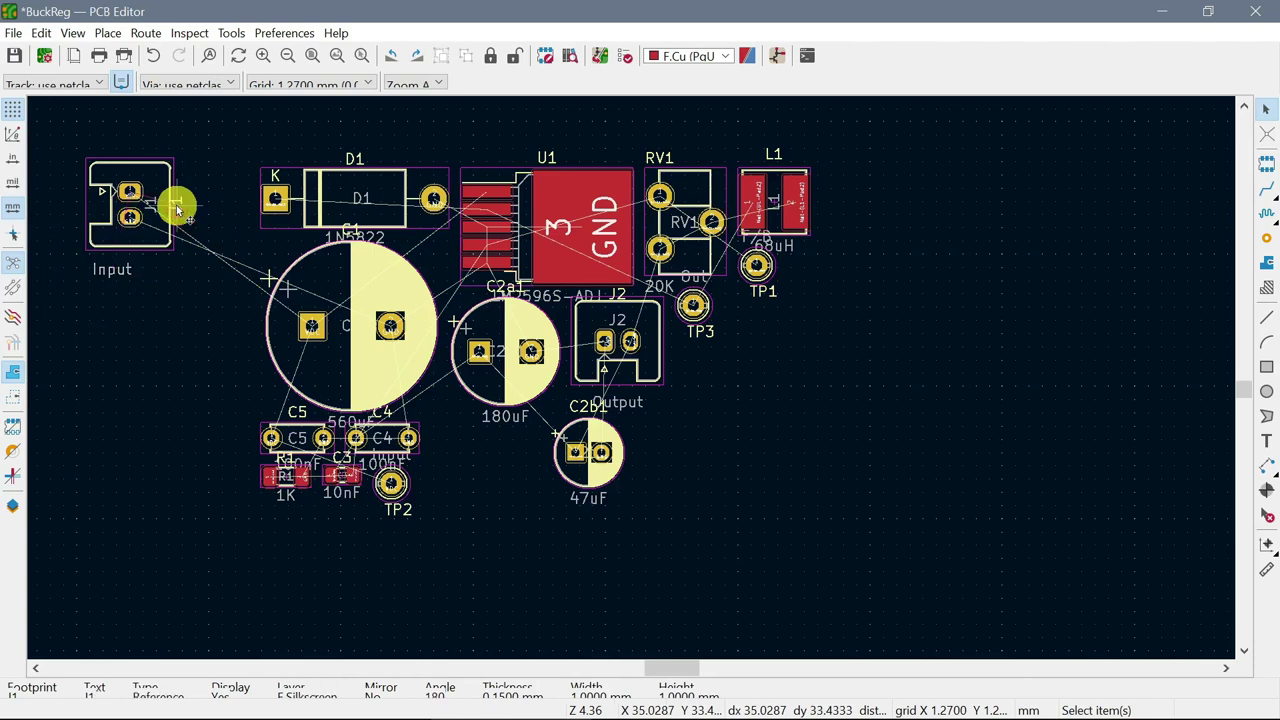
left_click_drag(176, 205, 127, 140)
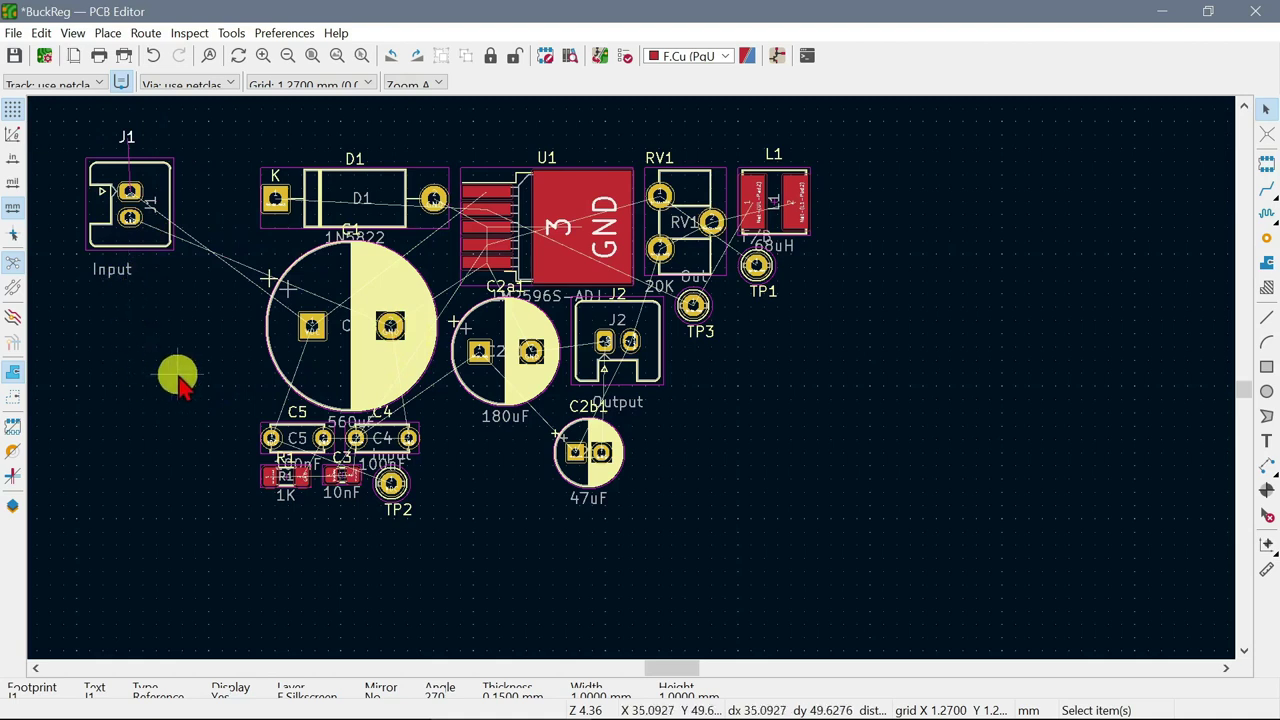
Move D1 to the open area below L1, and place C1 between J1 and U1, rotated to -90° with its positive pad uppermost
left_click(348, 199)
left_click_drag(350, 199, 820, 436)
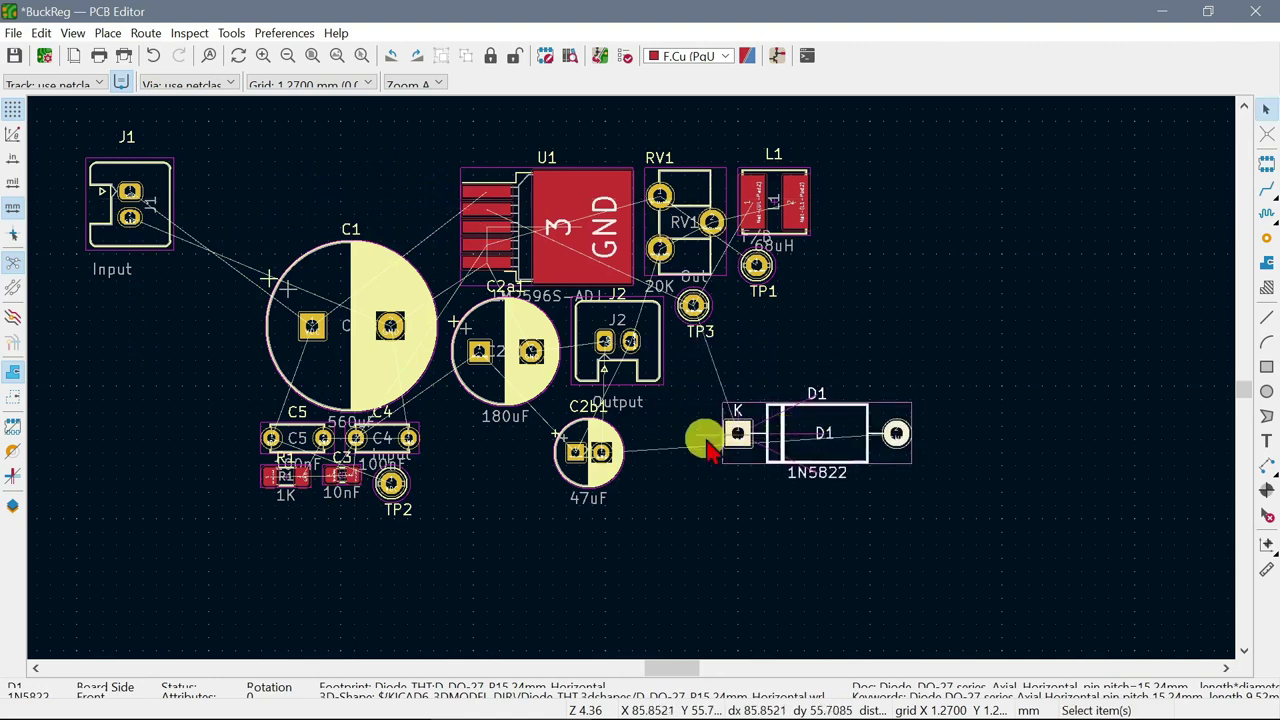
left_click(349, 315)
left_click_drag(355, 312, 304, 249)
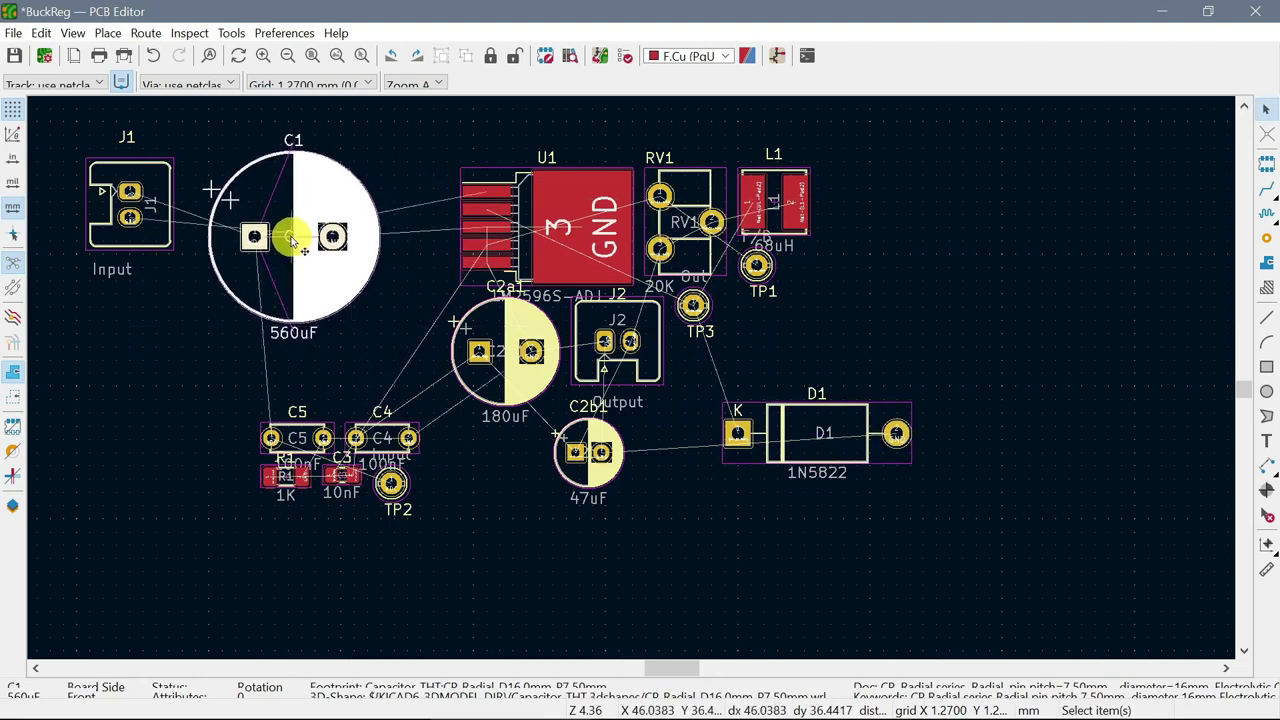
key("r")
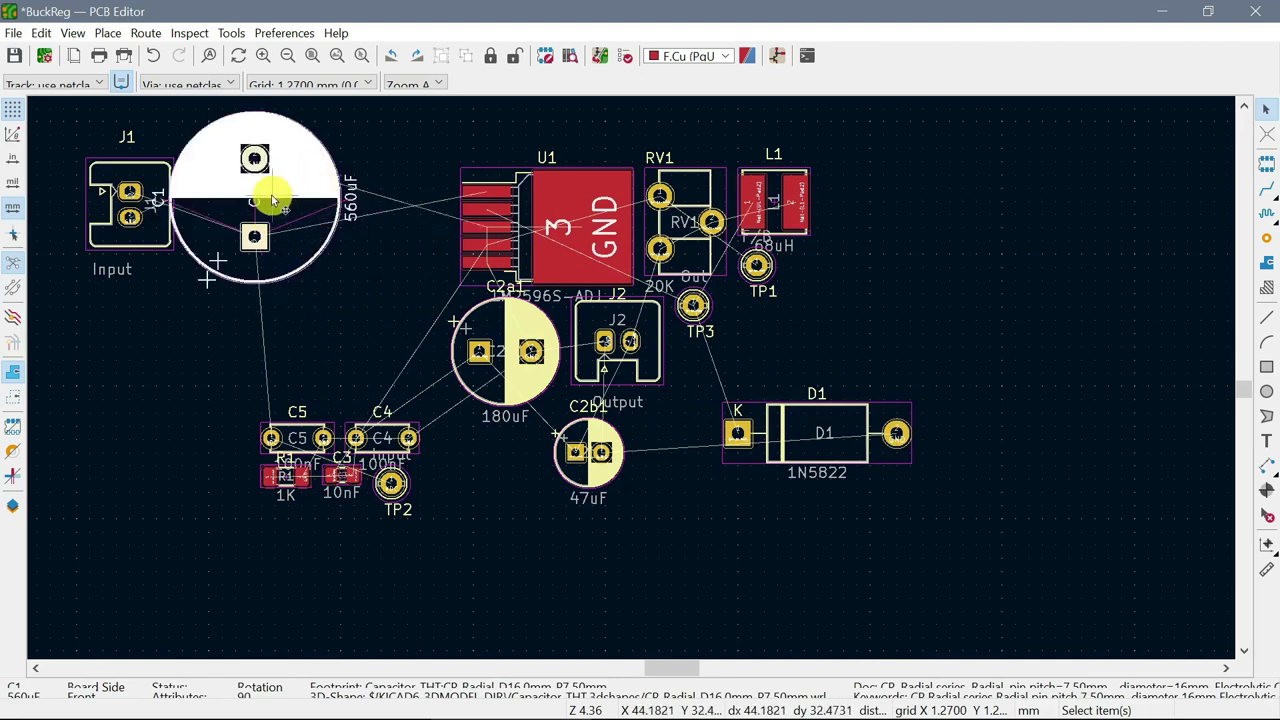
key("m")
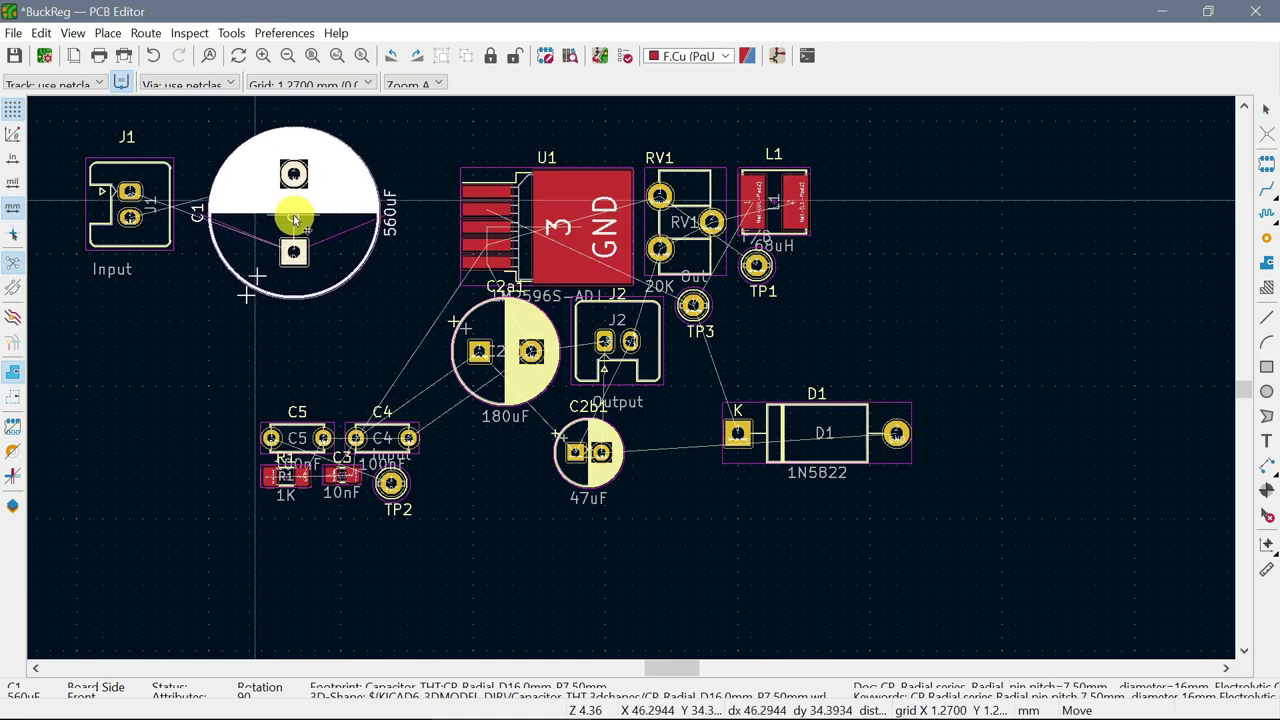
left_click(300, 218)
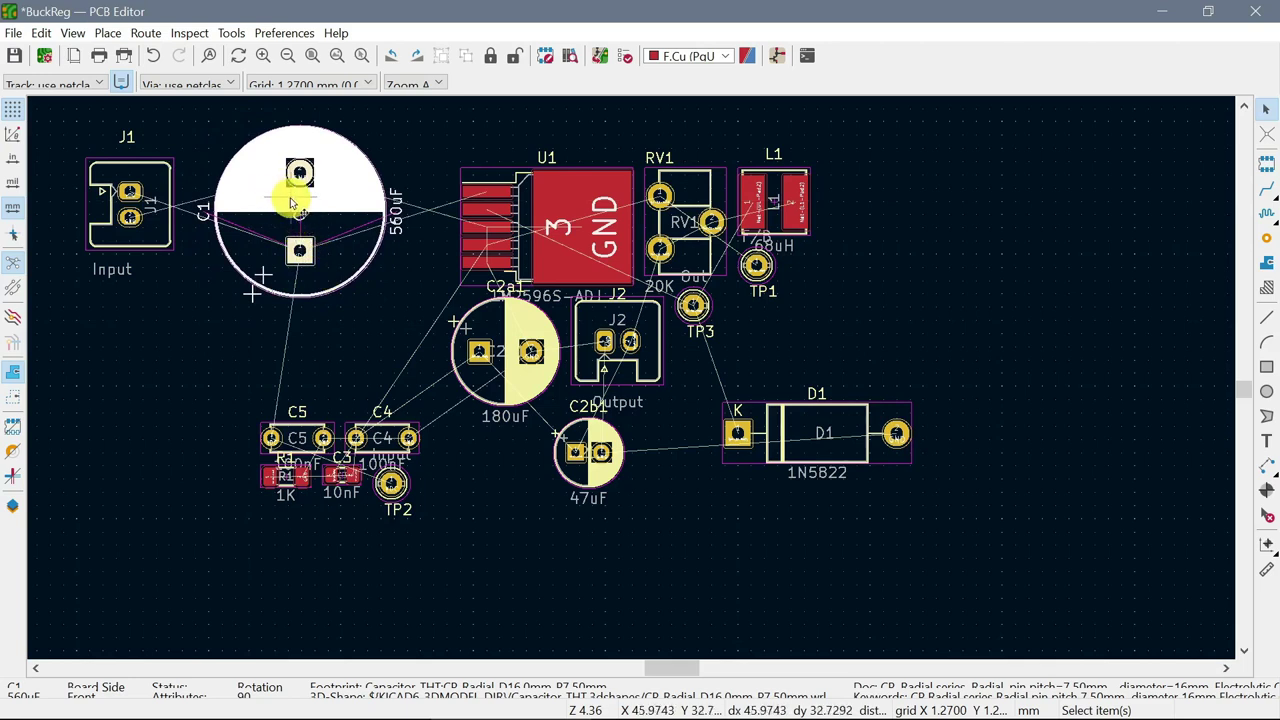
key("r")
key("r")
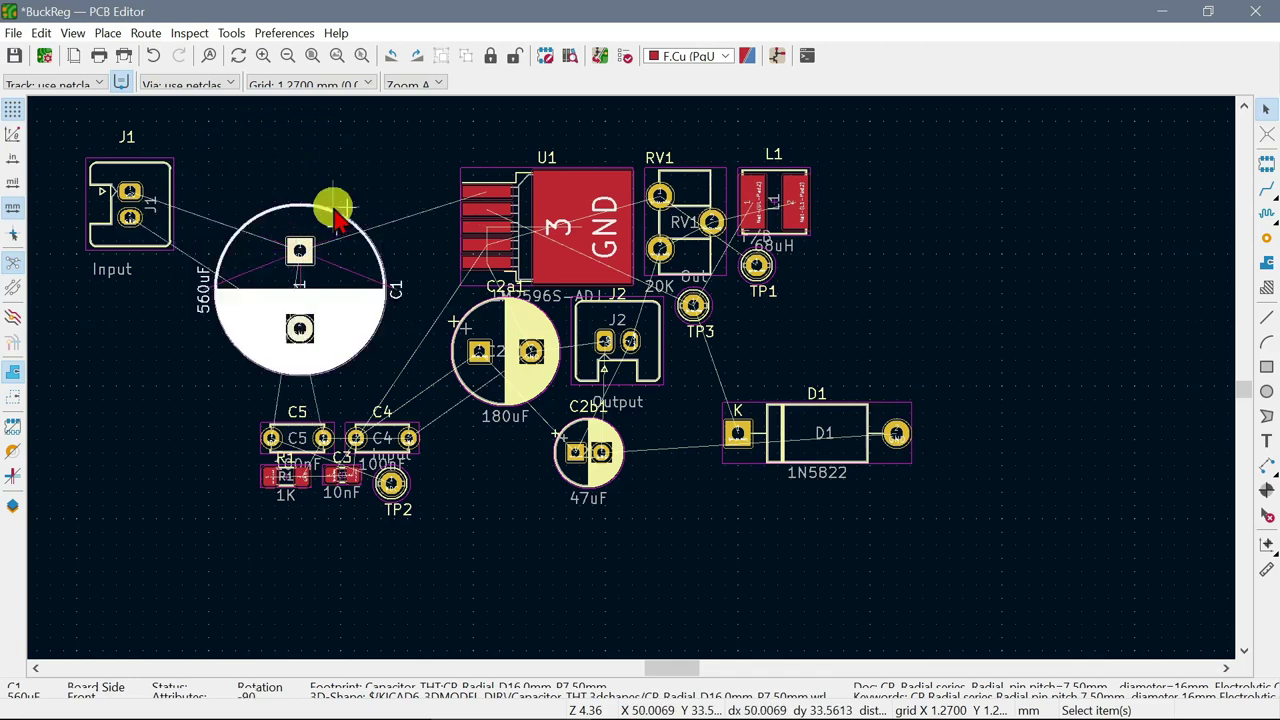
left_click_drag(306, 286, 303, 225)
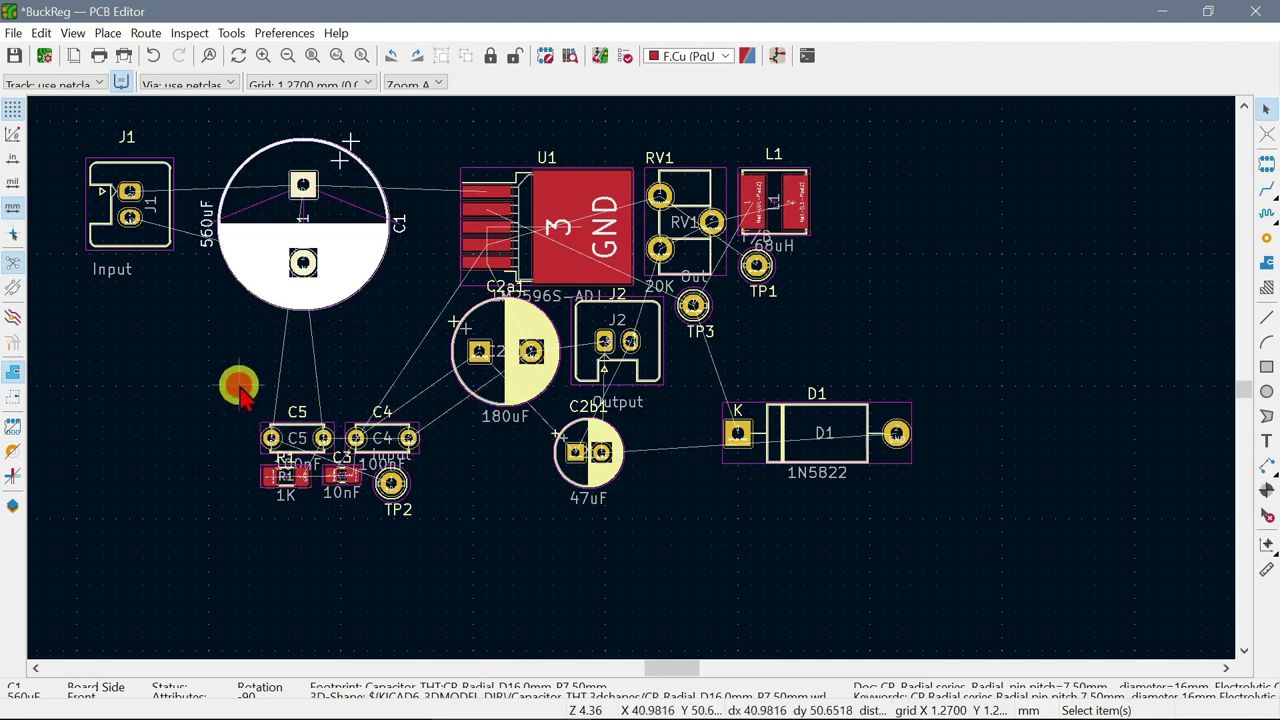
left_click(238, 390)
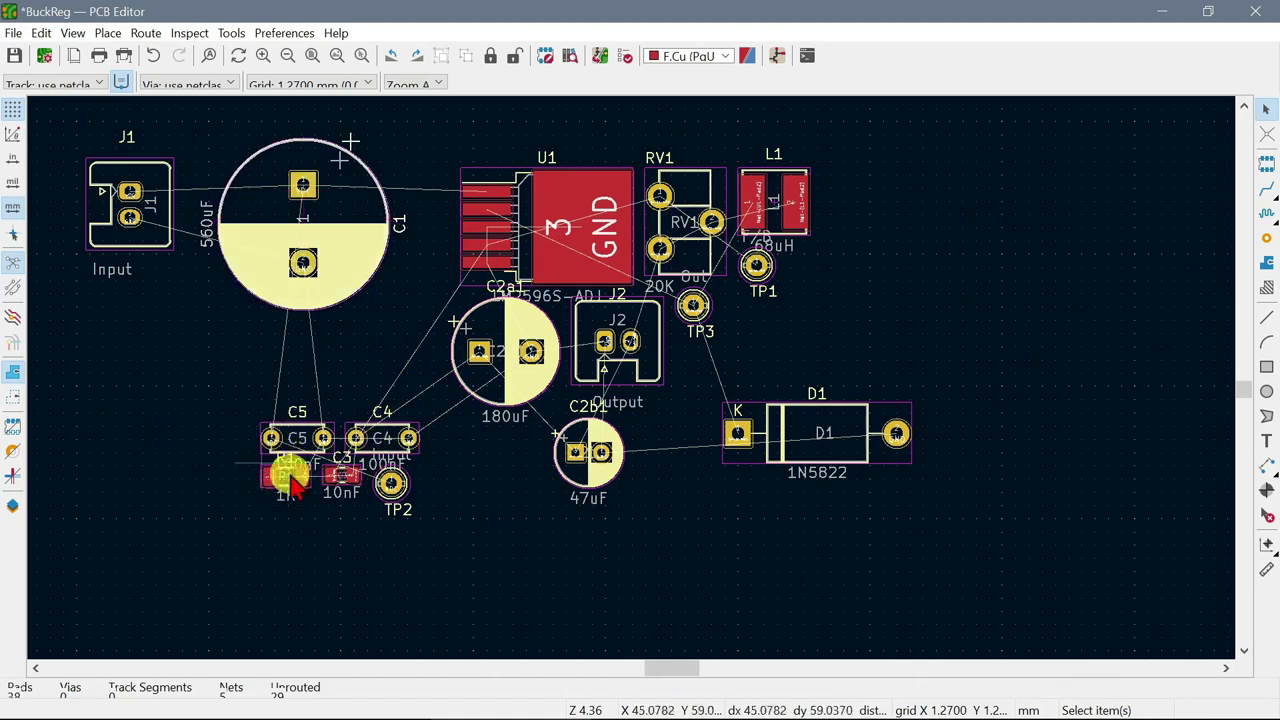
Move C2a1 to the lower right of L1, and place connector J2 to the right of D1, rotated to 90°
left_click(508, 340)
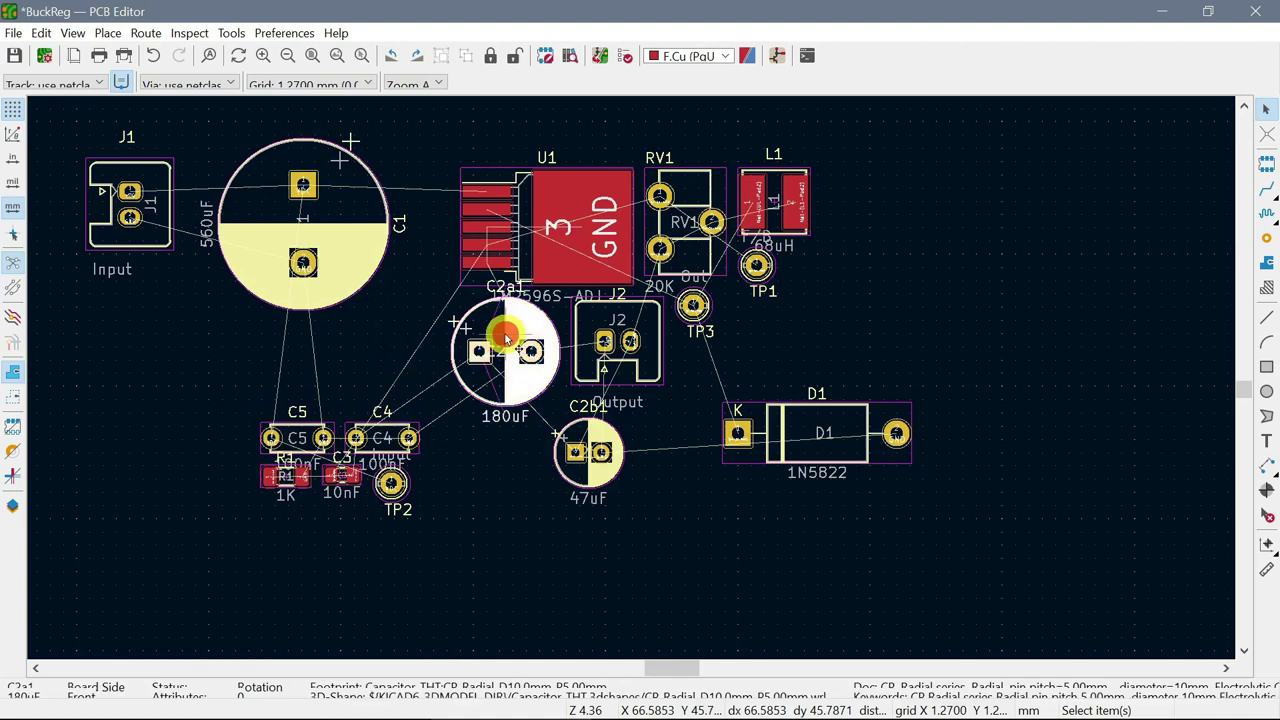
left_click_drag(508, 342, 920, 308)
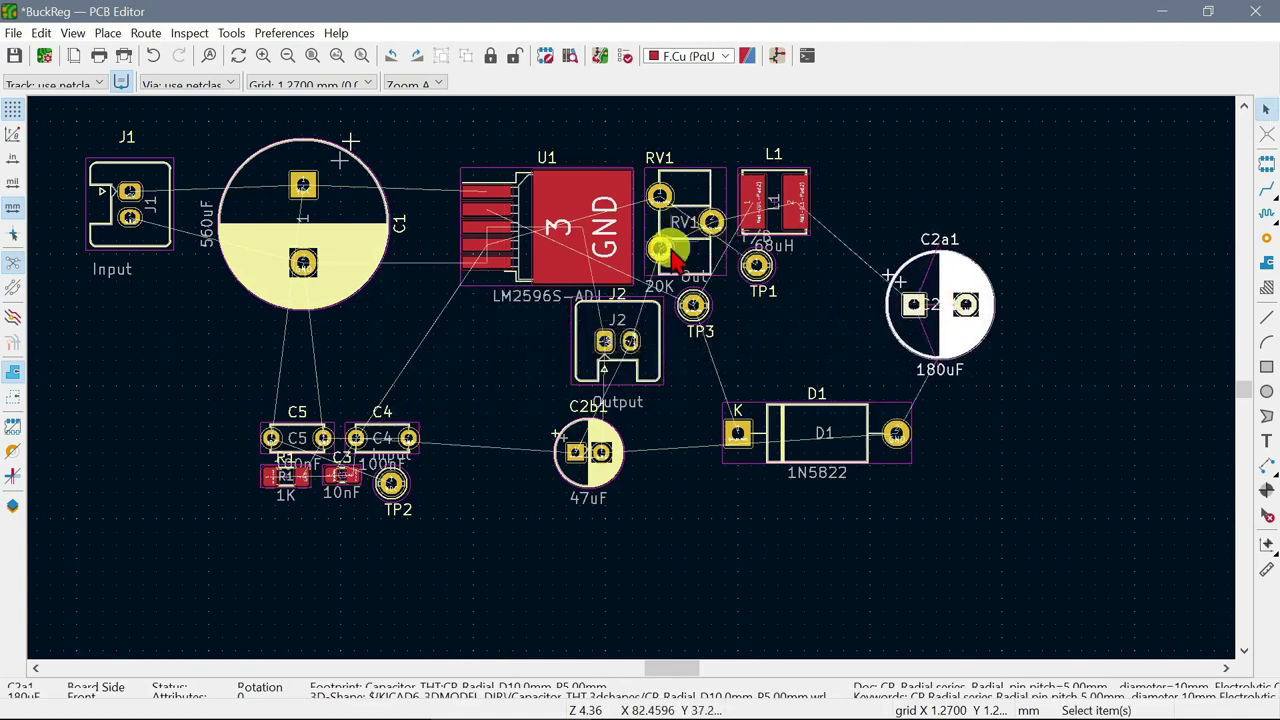
left_click(616, 325)
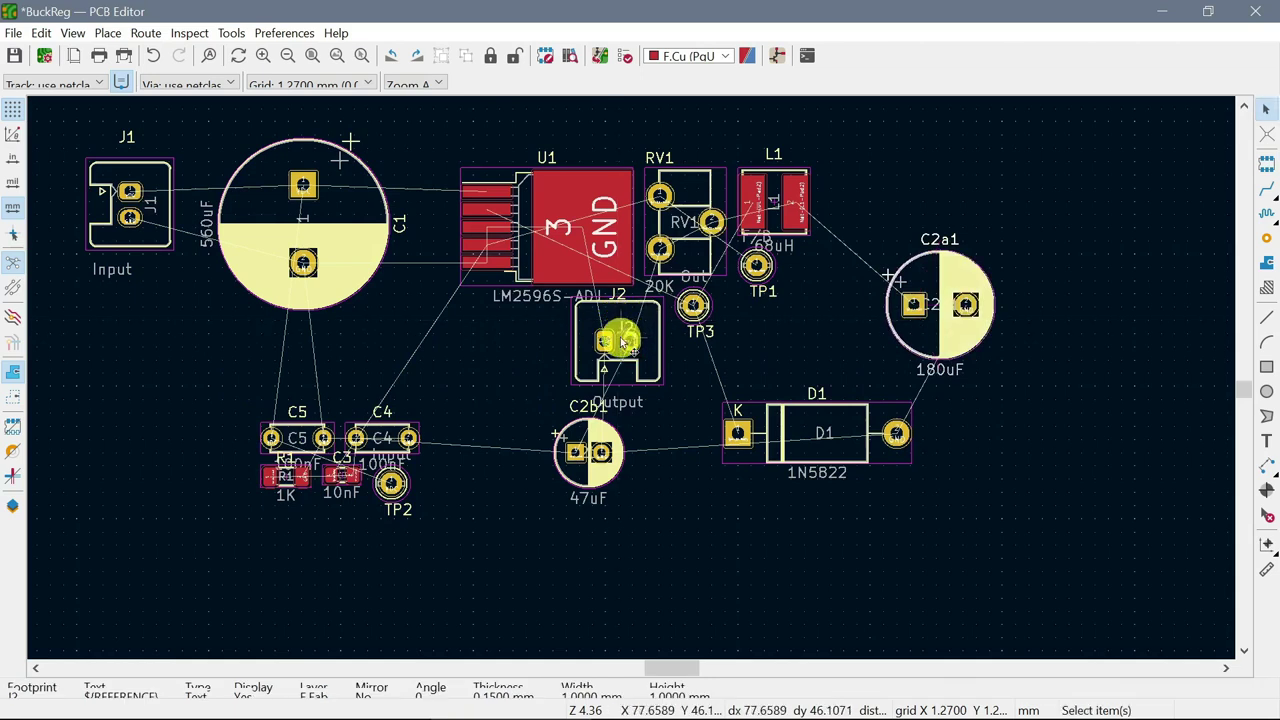
left_click_drag(622, 342, 1015, 428)
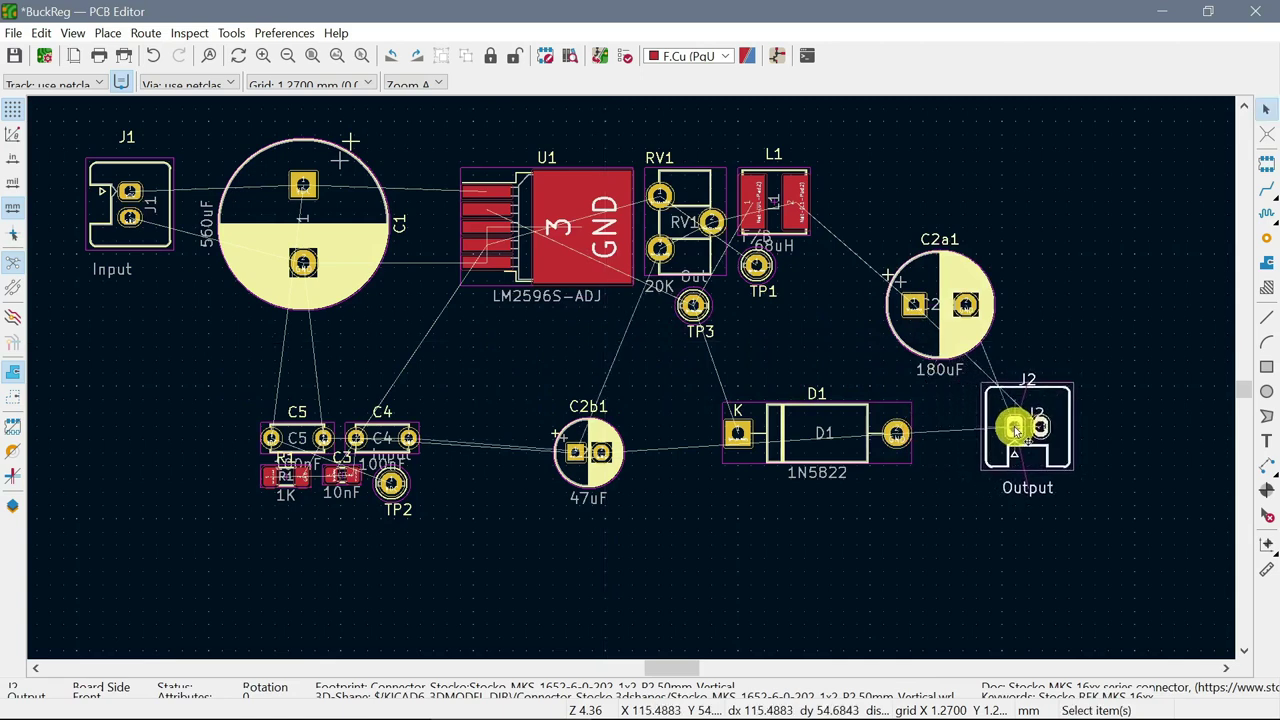
key("r")
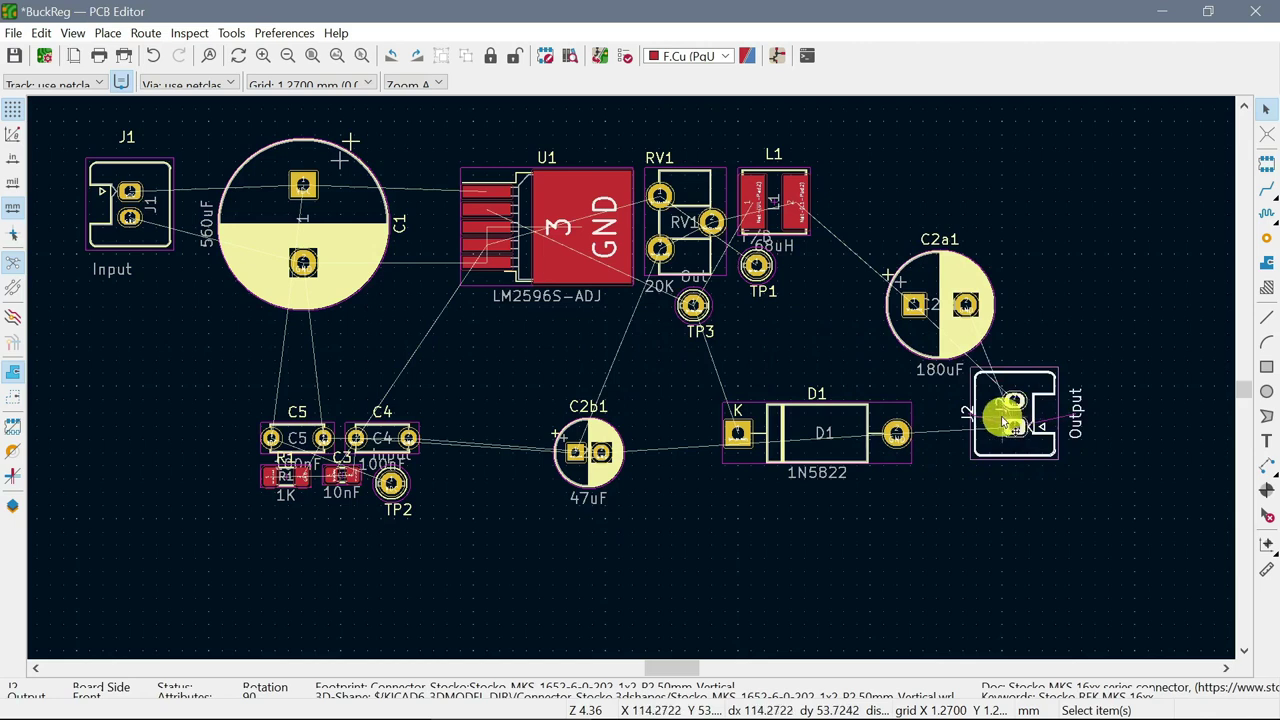
left_click_drag(1003, 420, 1030, 420)
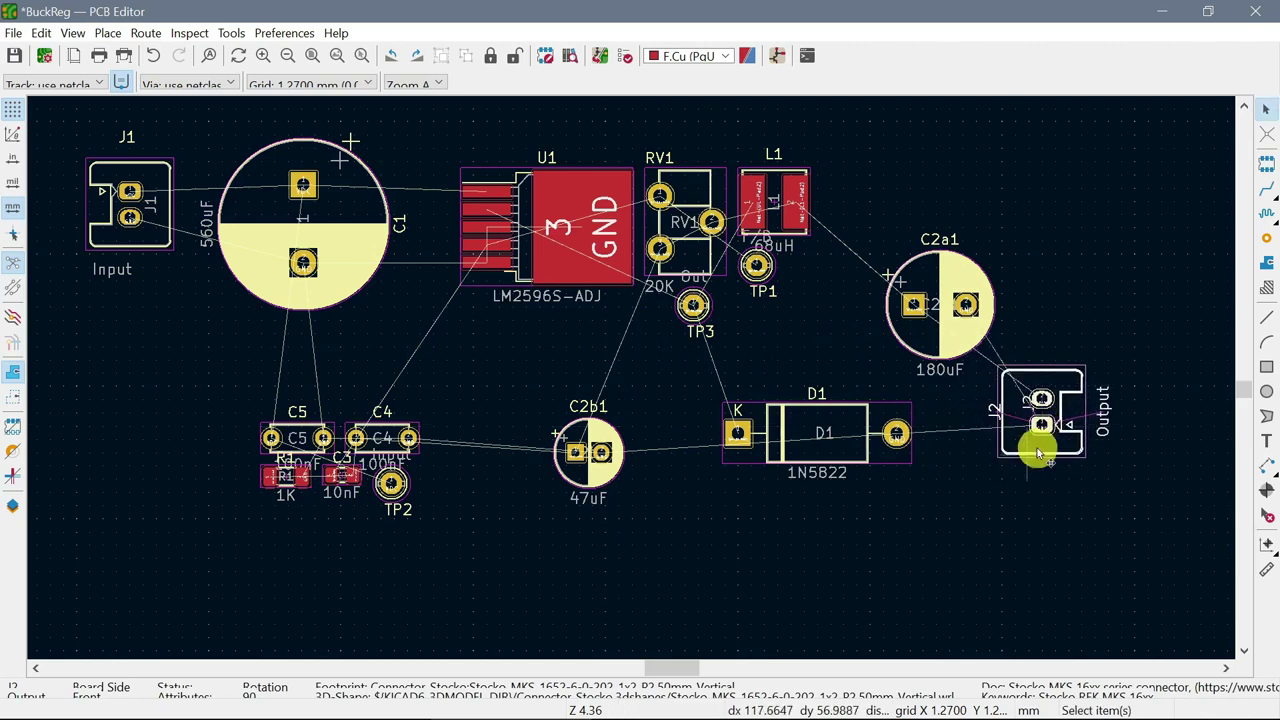
left_click(985, 505)
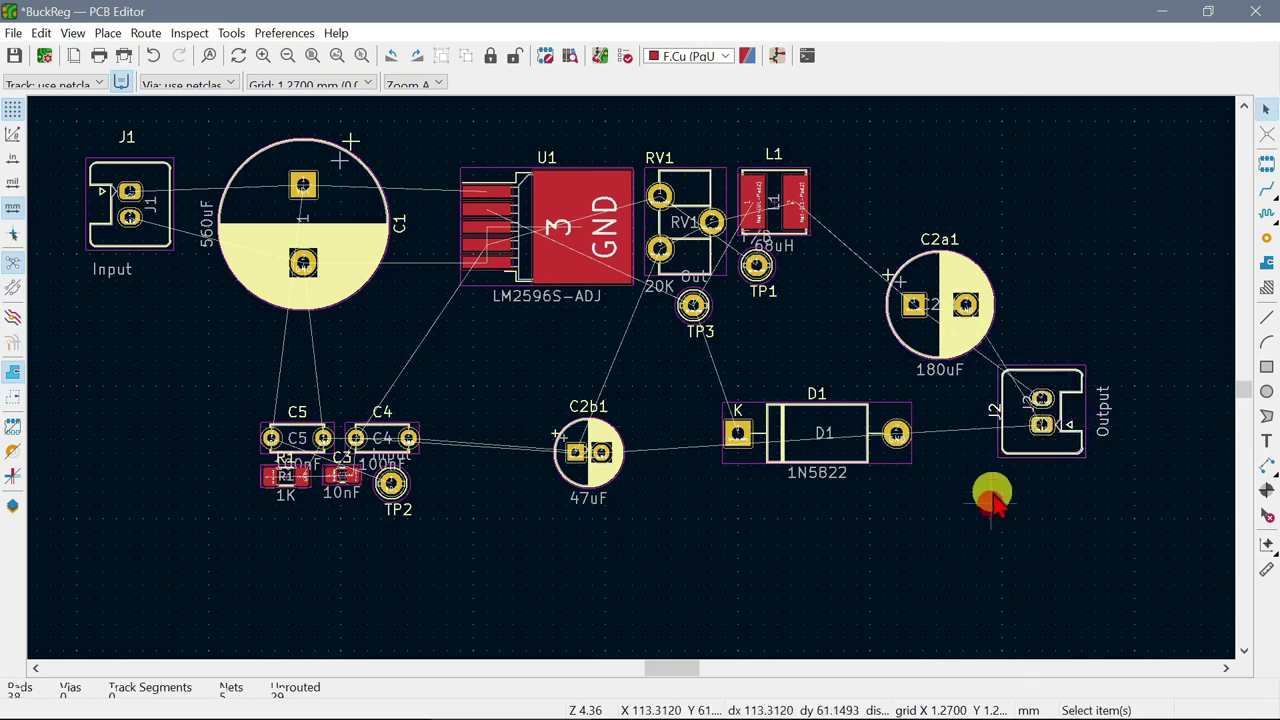
Move J2's silkscreen reference above the connector, then turn its Output value horizontal and place it below the connector
left_click(993, 417)
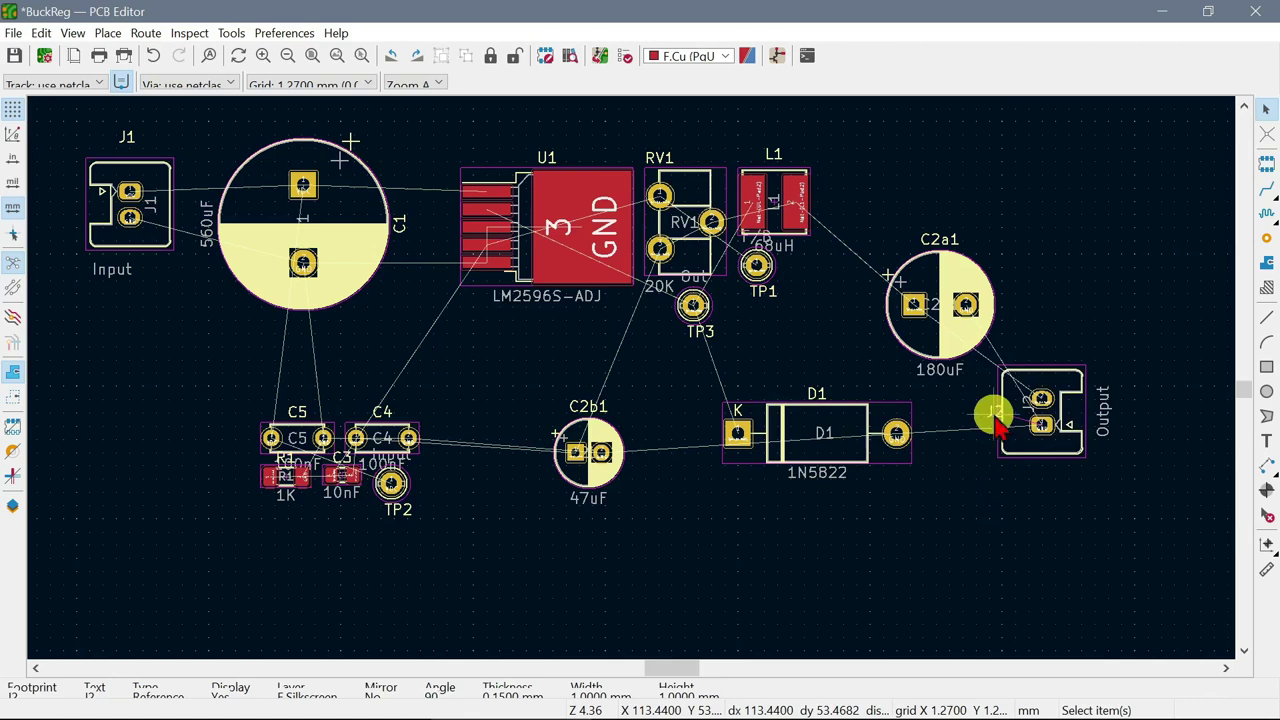
key("m")
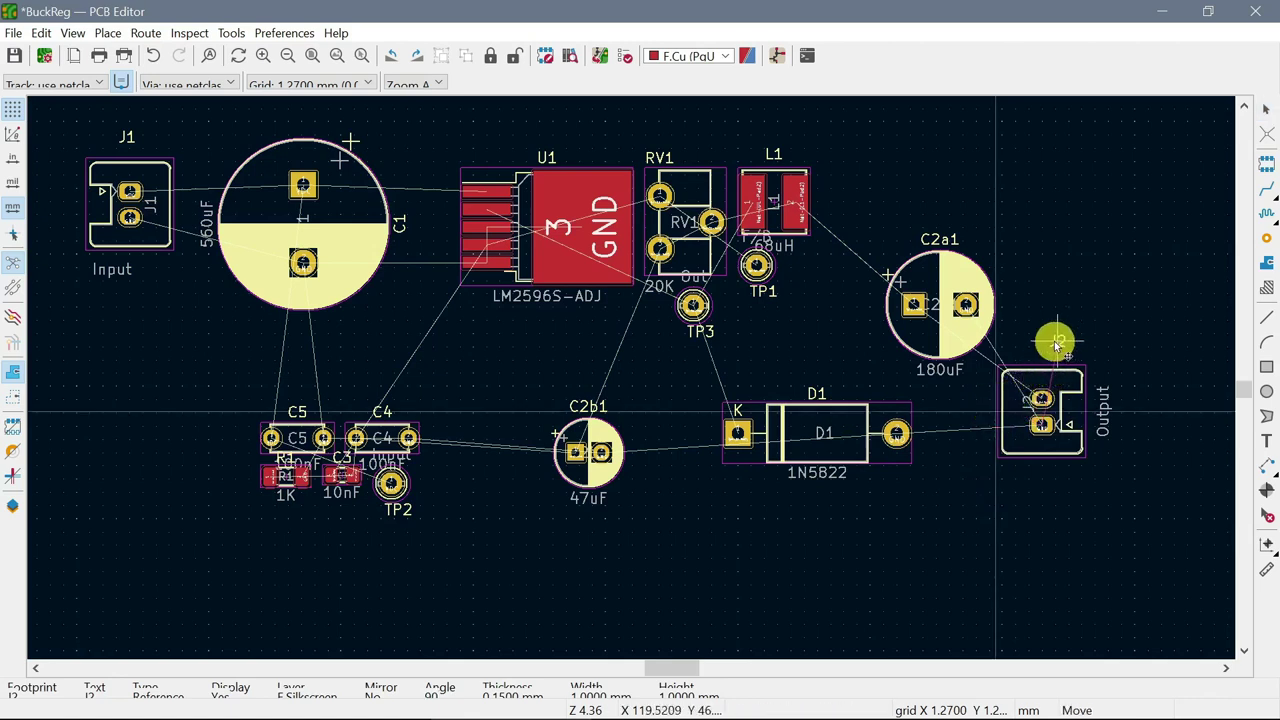
left_click(1047, 344)
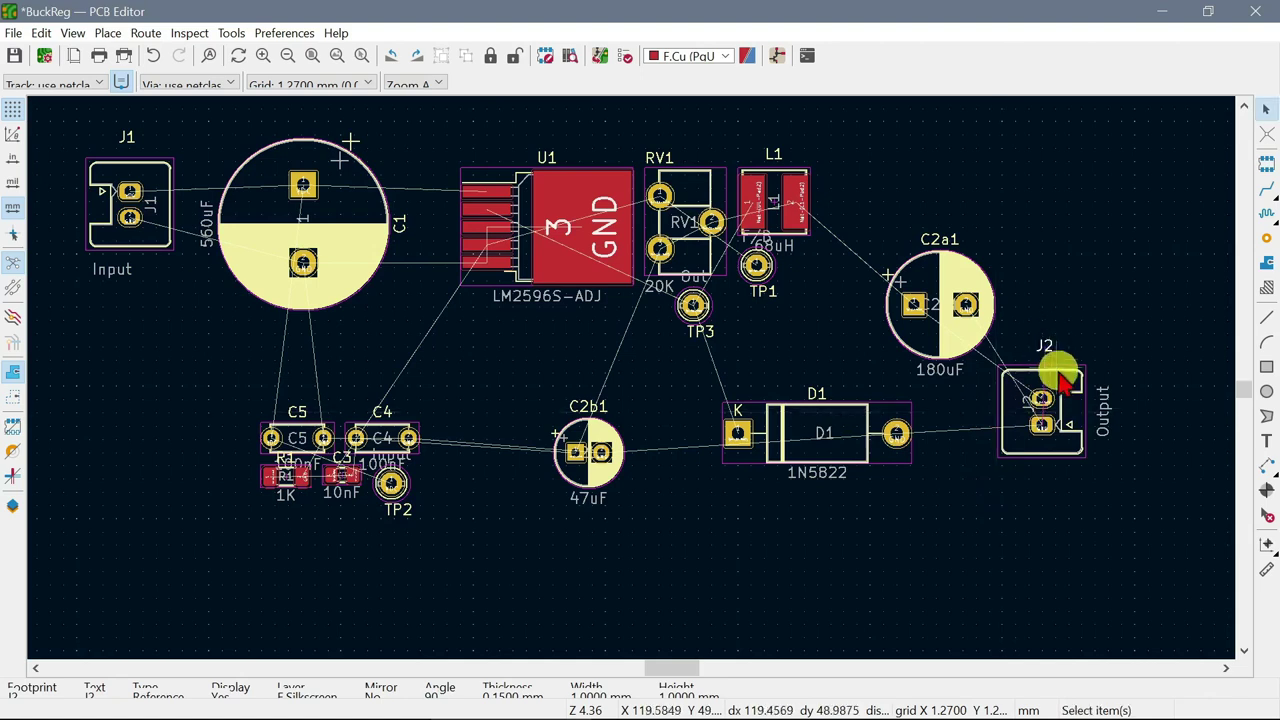
left_click(1105, 415)
left_click_drag(1105, 418, 1028, 490)
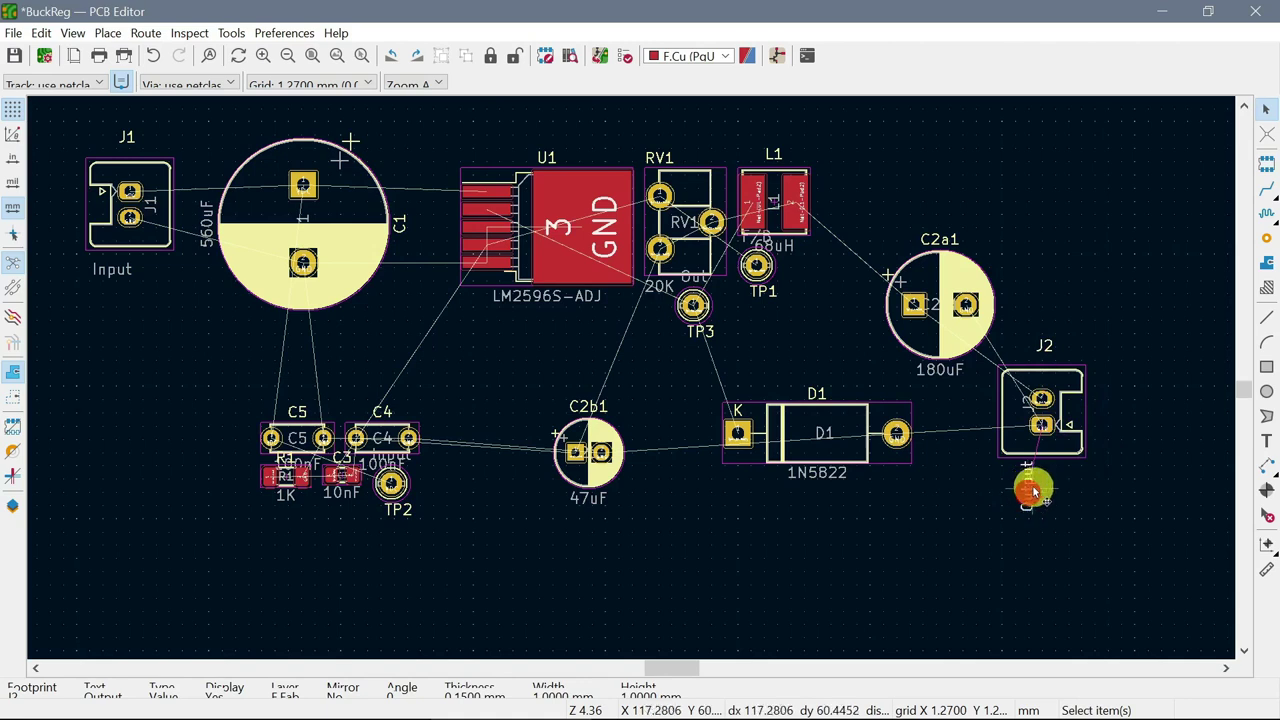
key("r")
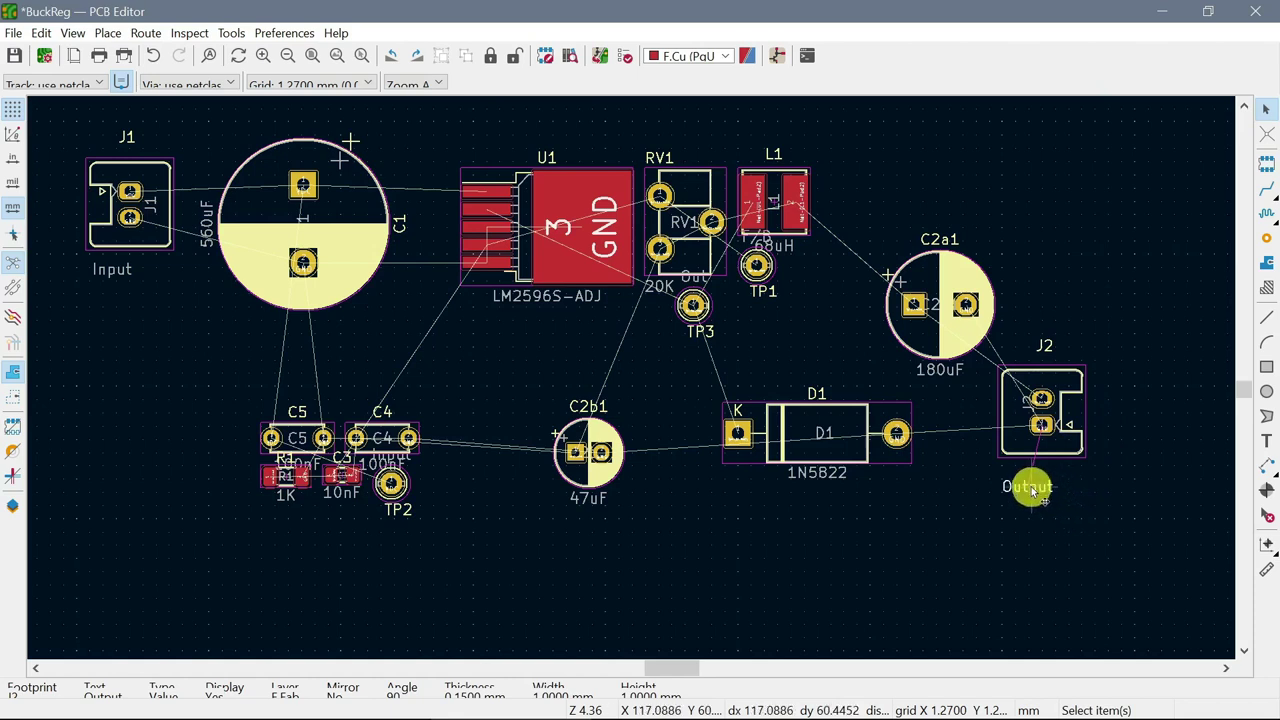
left_click_drag(1031, 490, 1043, 480)
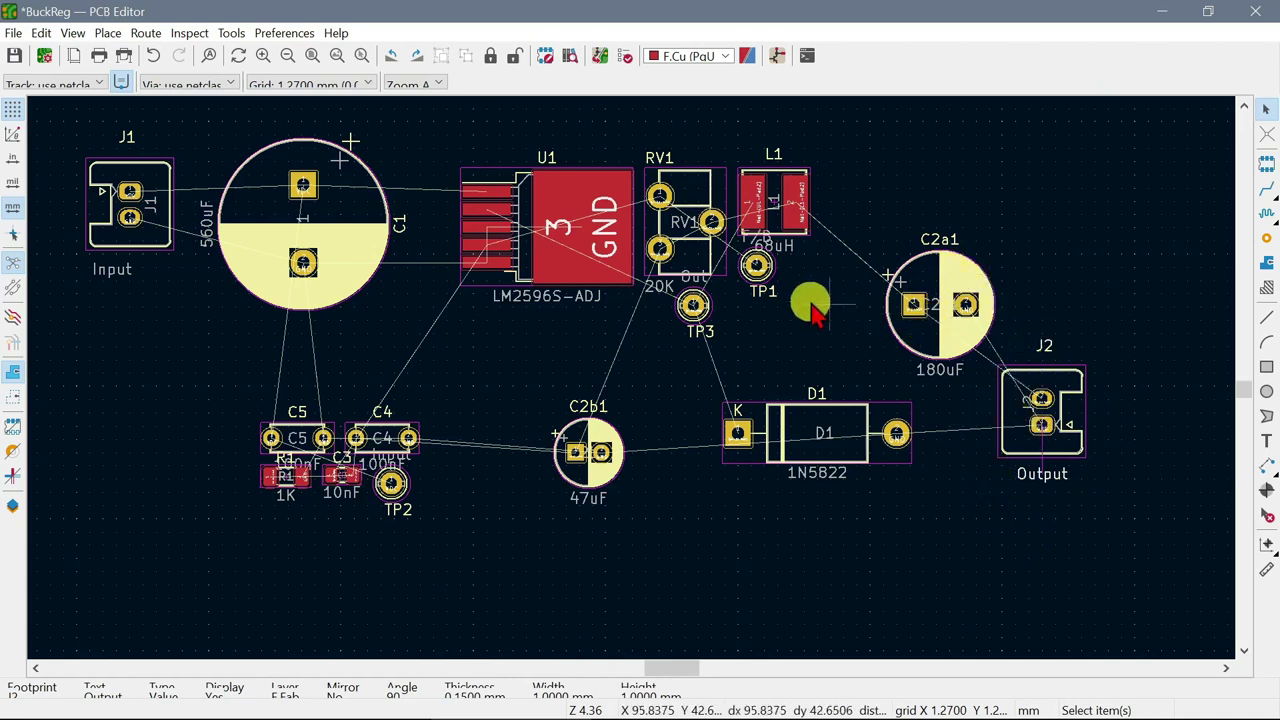
Rotate the U1 footprint 90° counterclockwise so its pins point downward
left_click(585, 243)
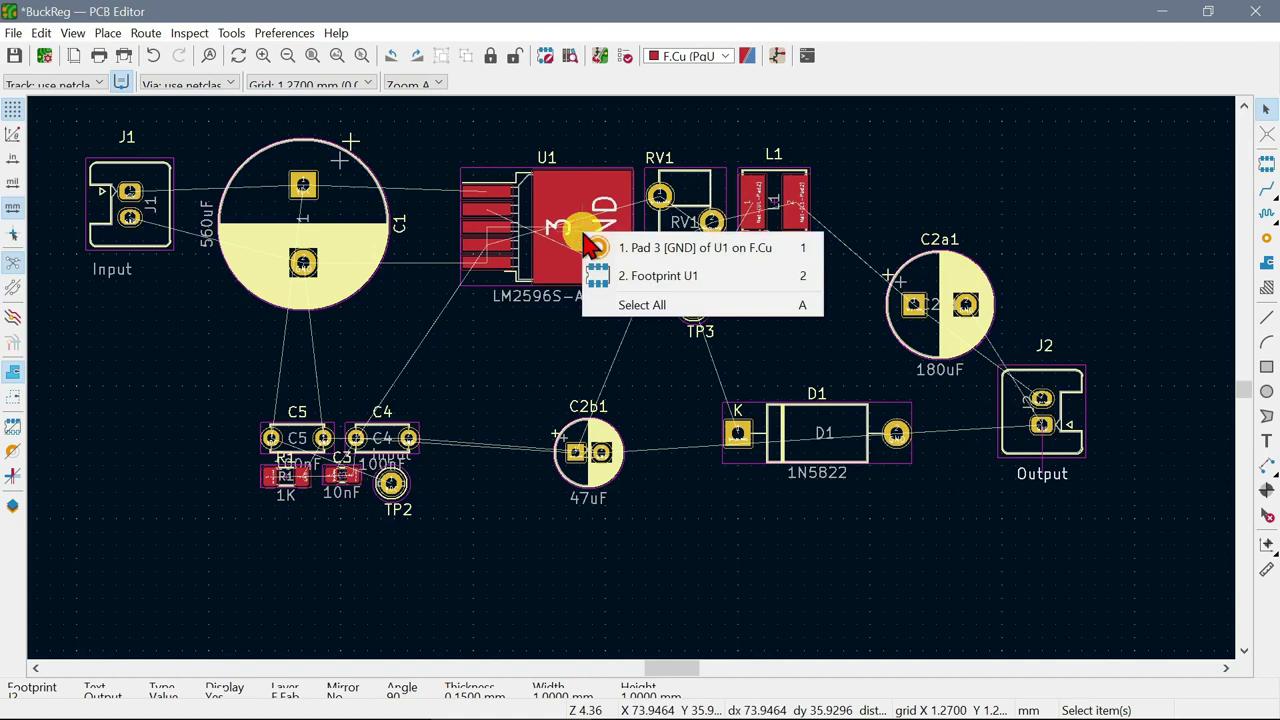
left_click(651, 278)
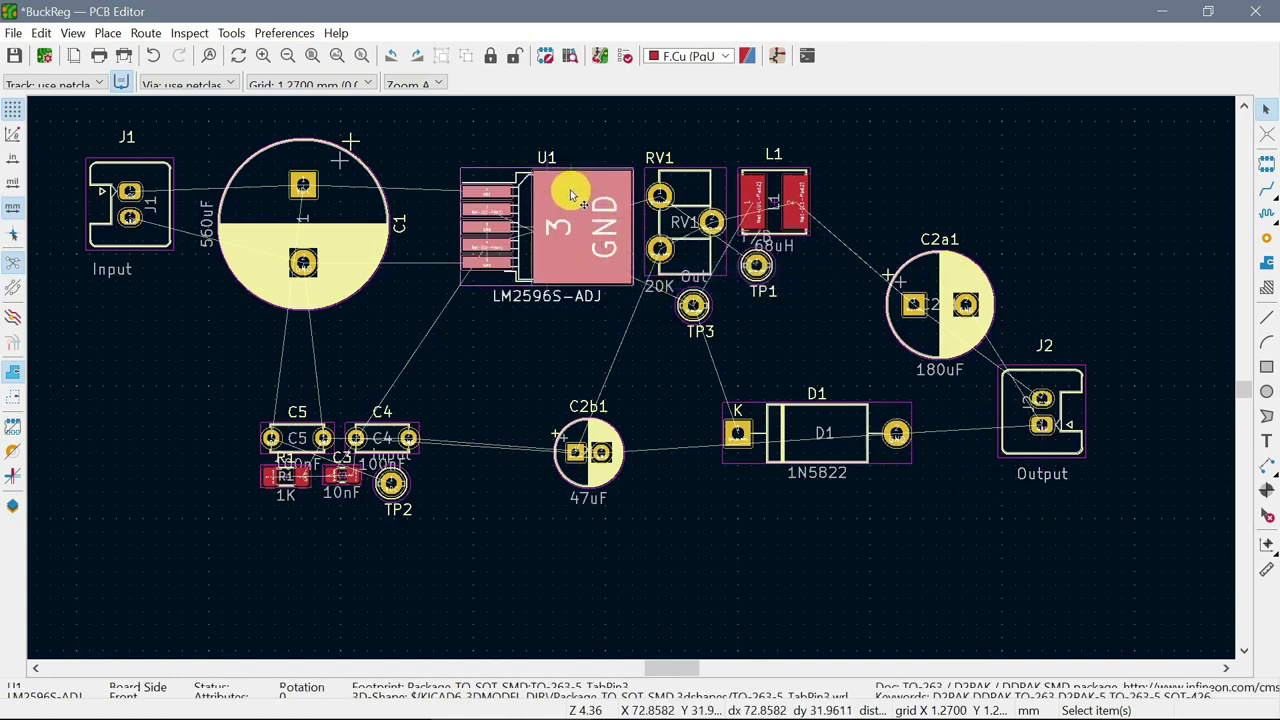
key("r")
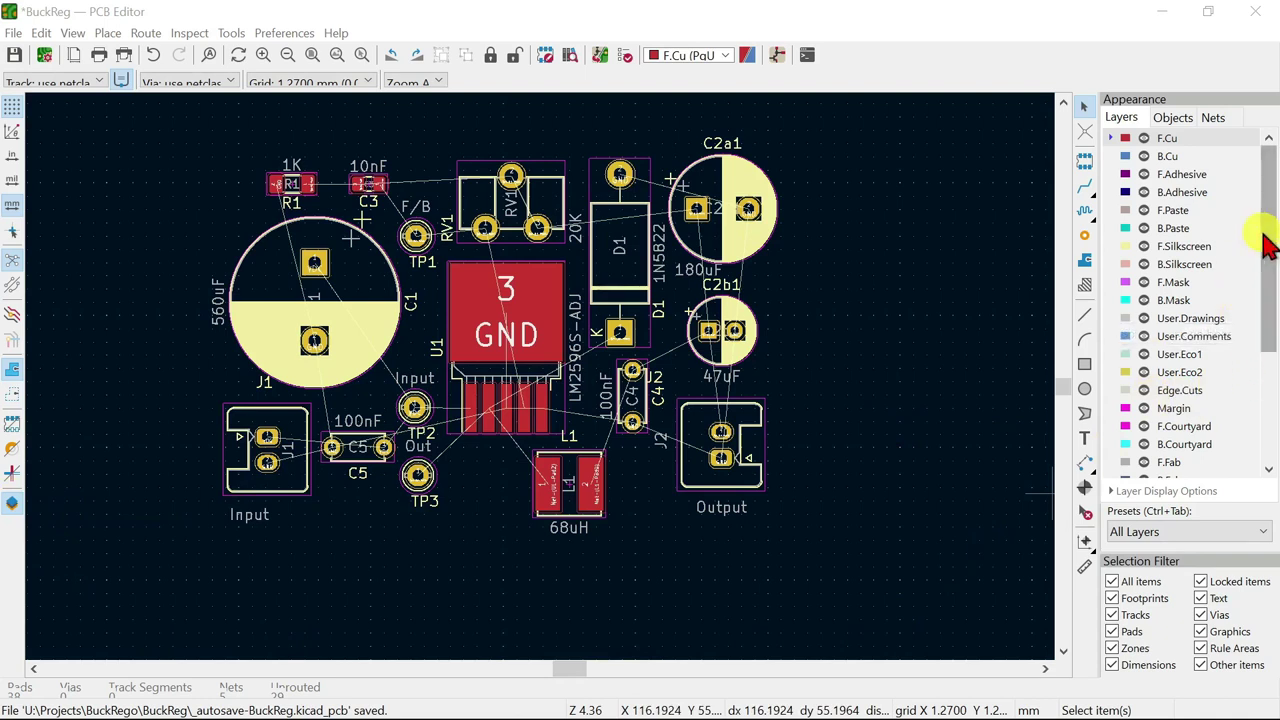
Make Edge.Cuts the active layer and activate the Rectangle tool for the board outline
left_click_drag(1271, 244, 1274, 282)
left_click(1170, 337)
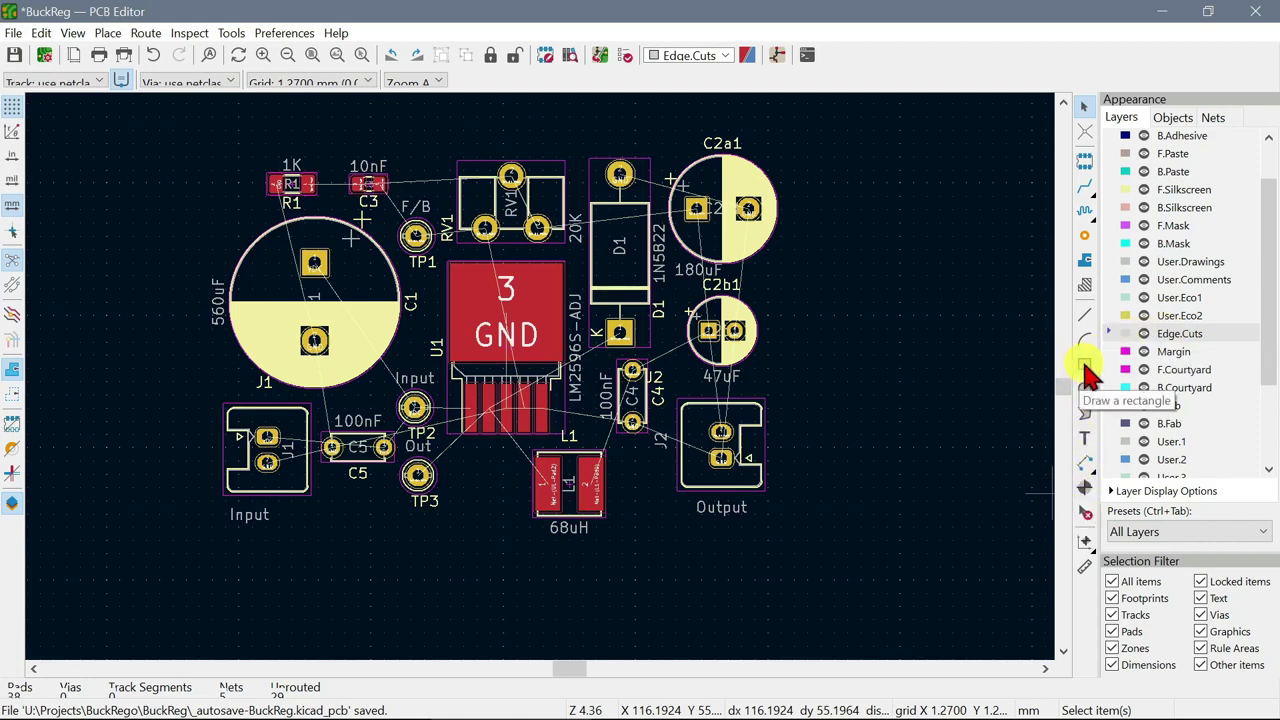
left_click(1085, 362)
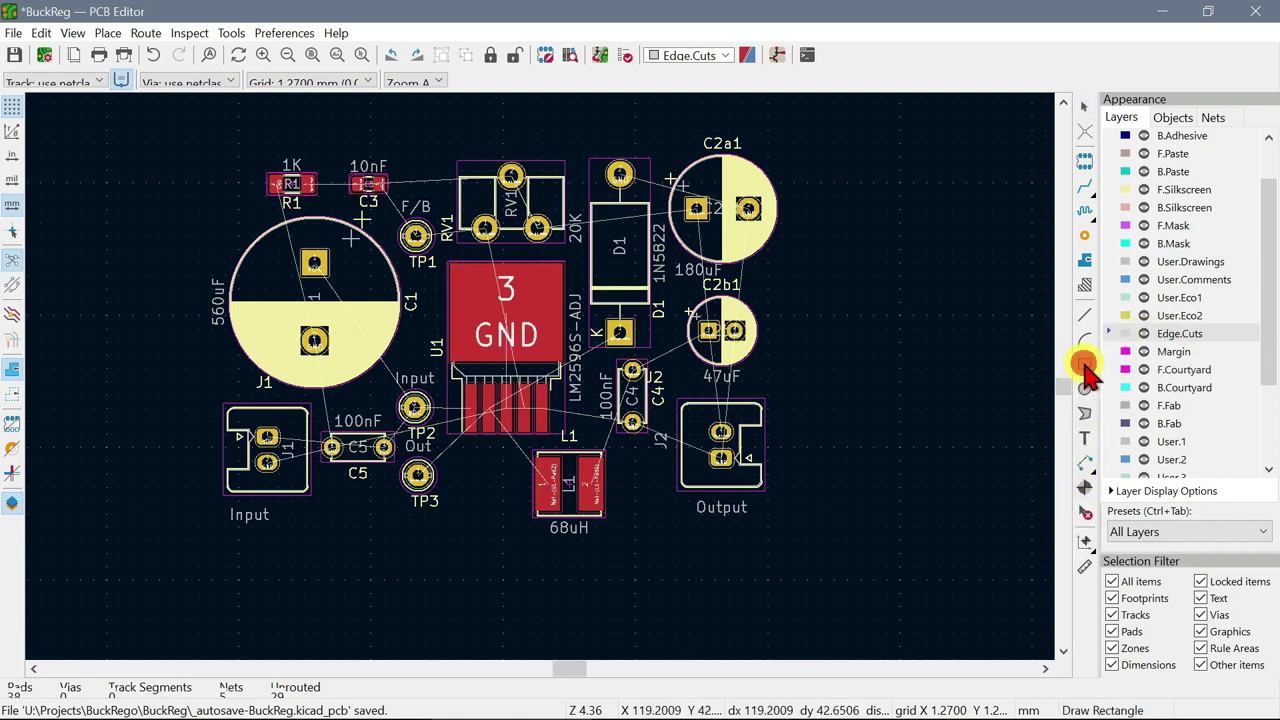
left_click(209, 128)
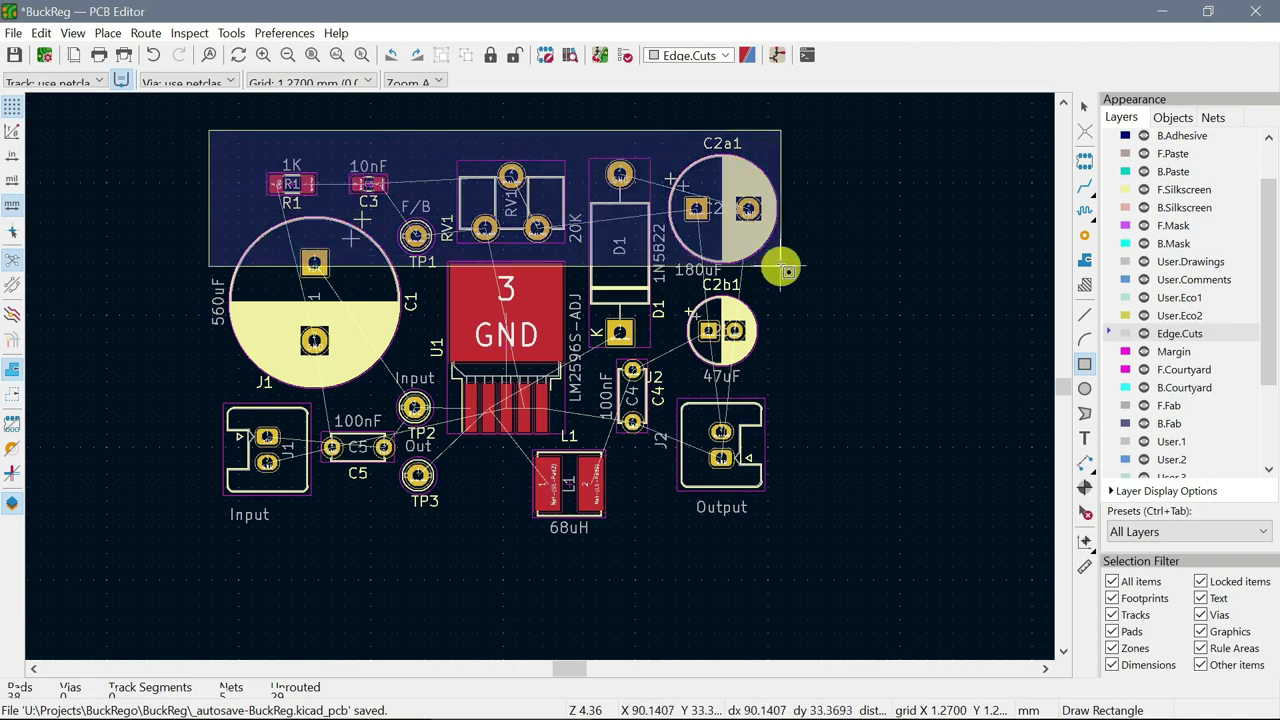
left_click(801, 546)
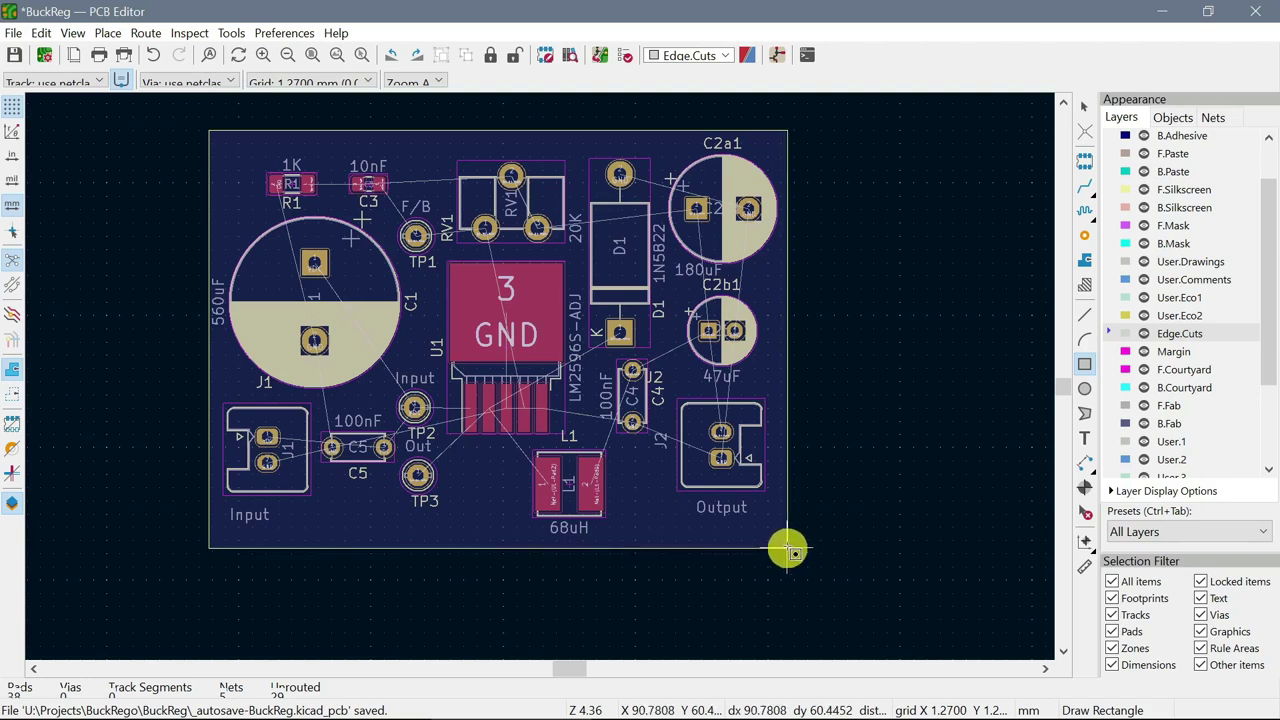
left_click(788, 549)
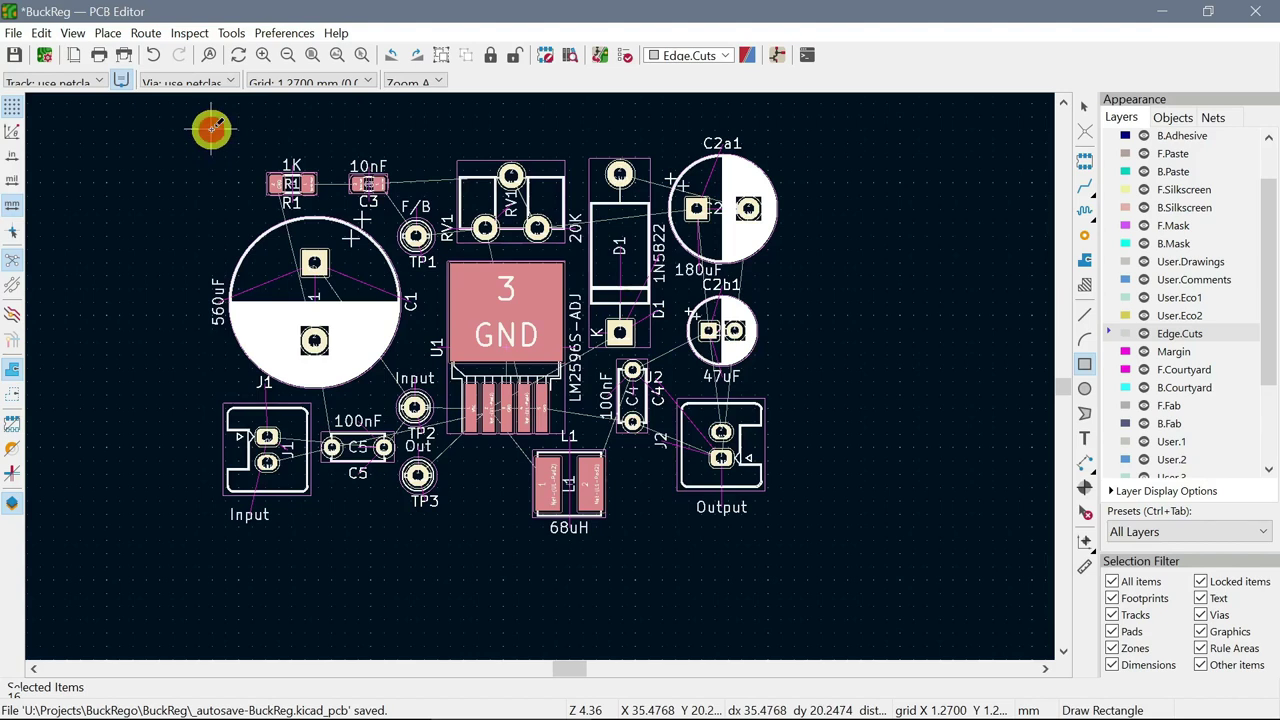
Draw a rectangular board outline around all the footprints and extend its left edge outward, making it about 56 × 40 mm
left_click(211, 128)
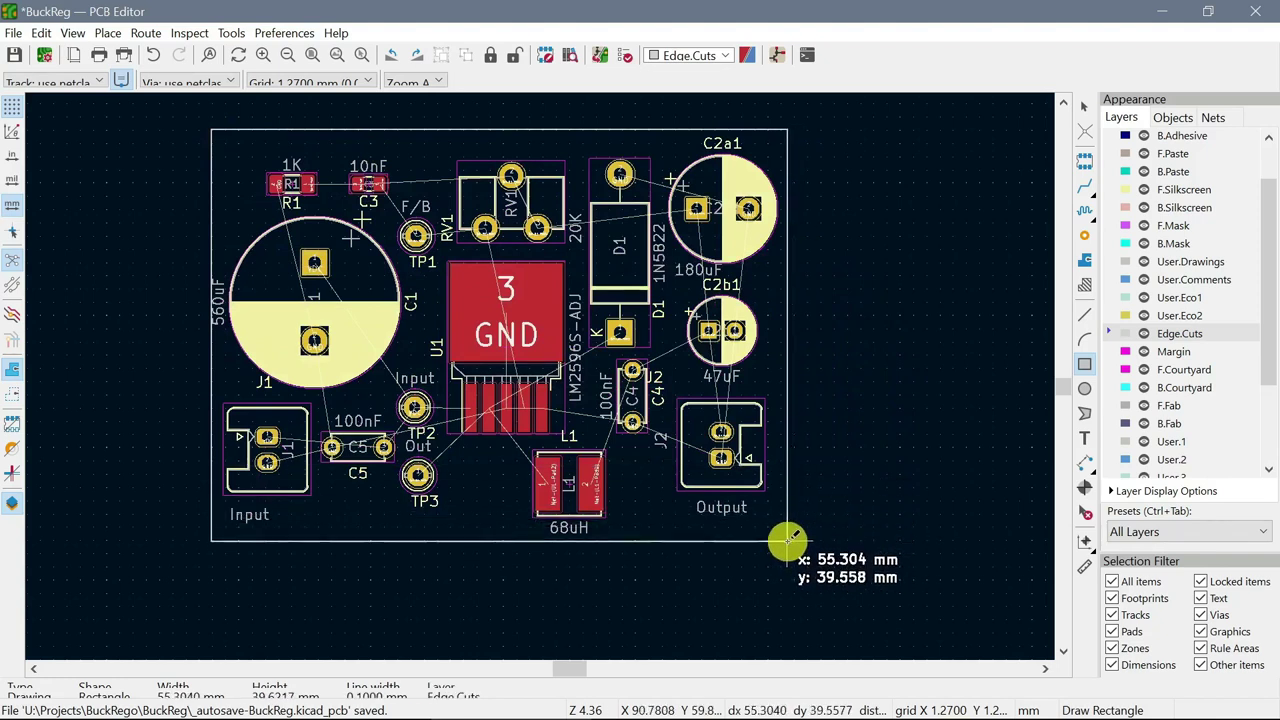
left_click(788, 541)
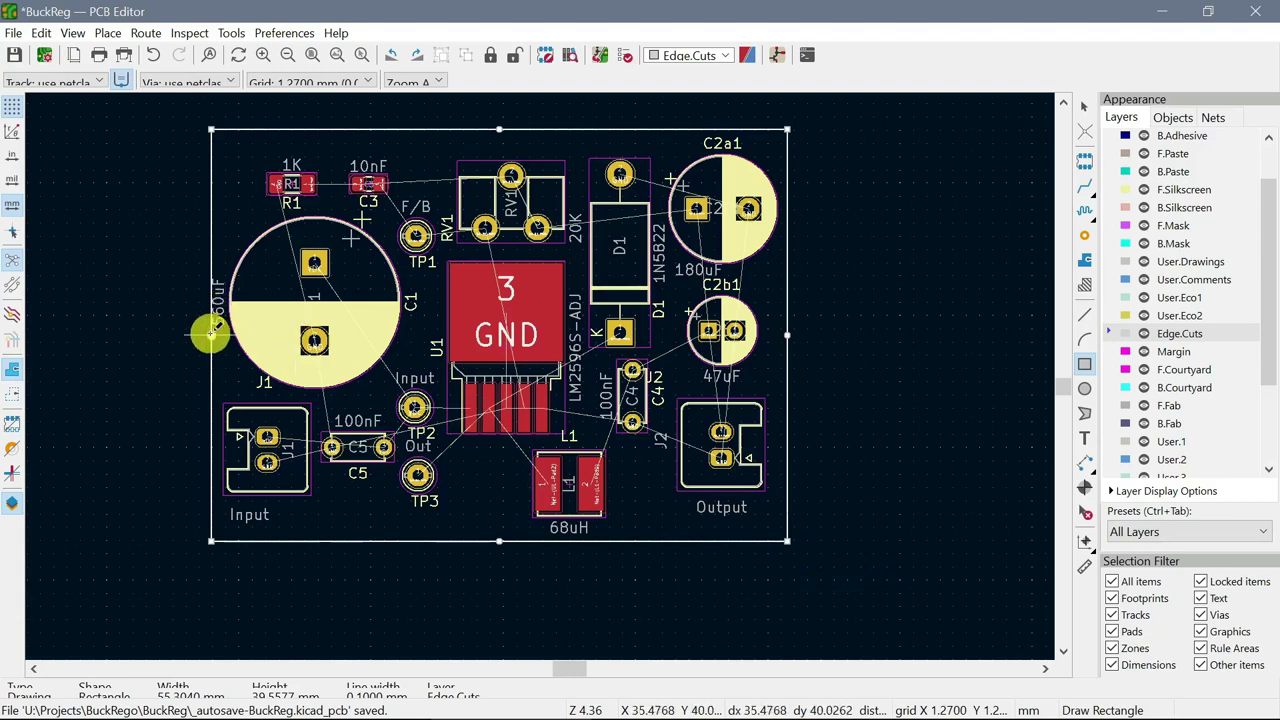
left_click_drag(211, 335, 206, 336)
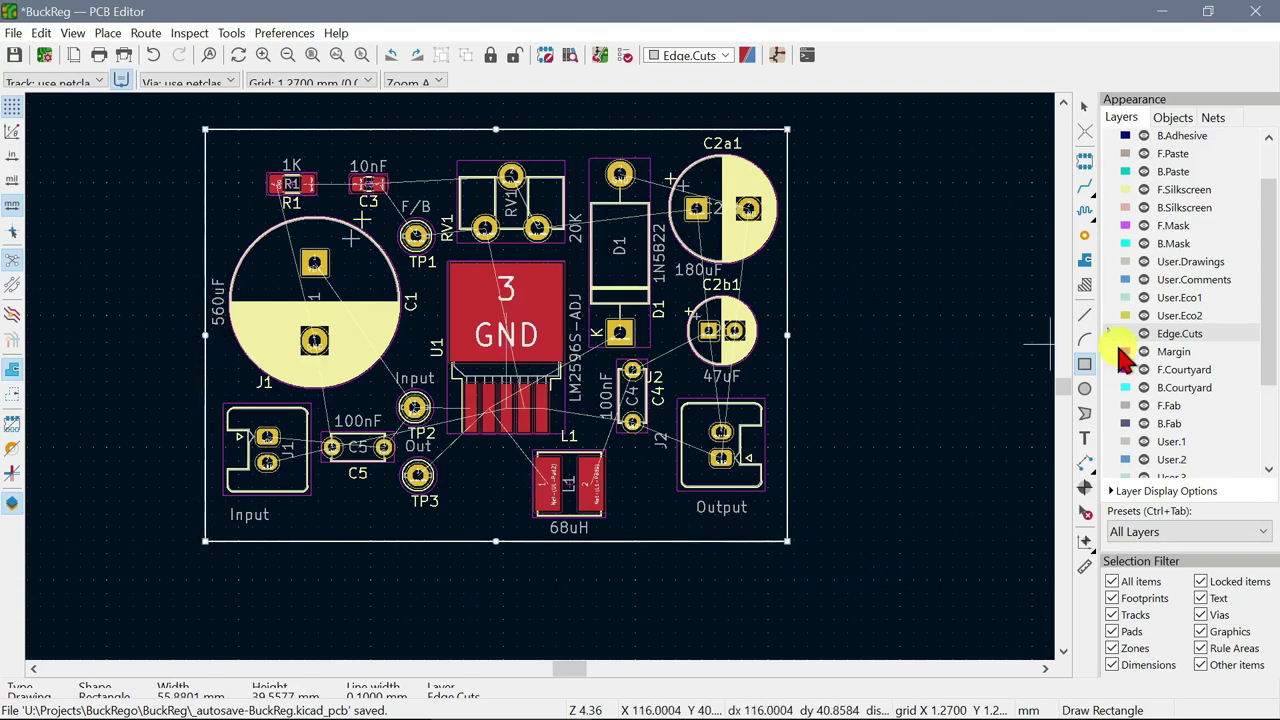
Activate the filled zone tool and make F.Cu the active layer instead of Edge.Cuts
left_click(1084, 259)
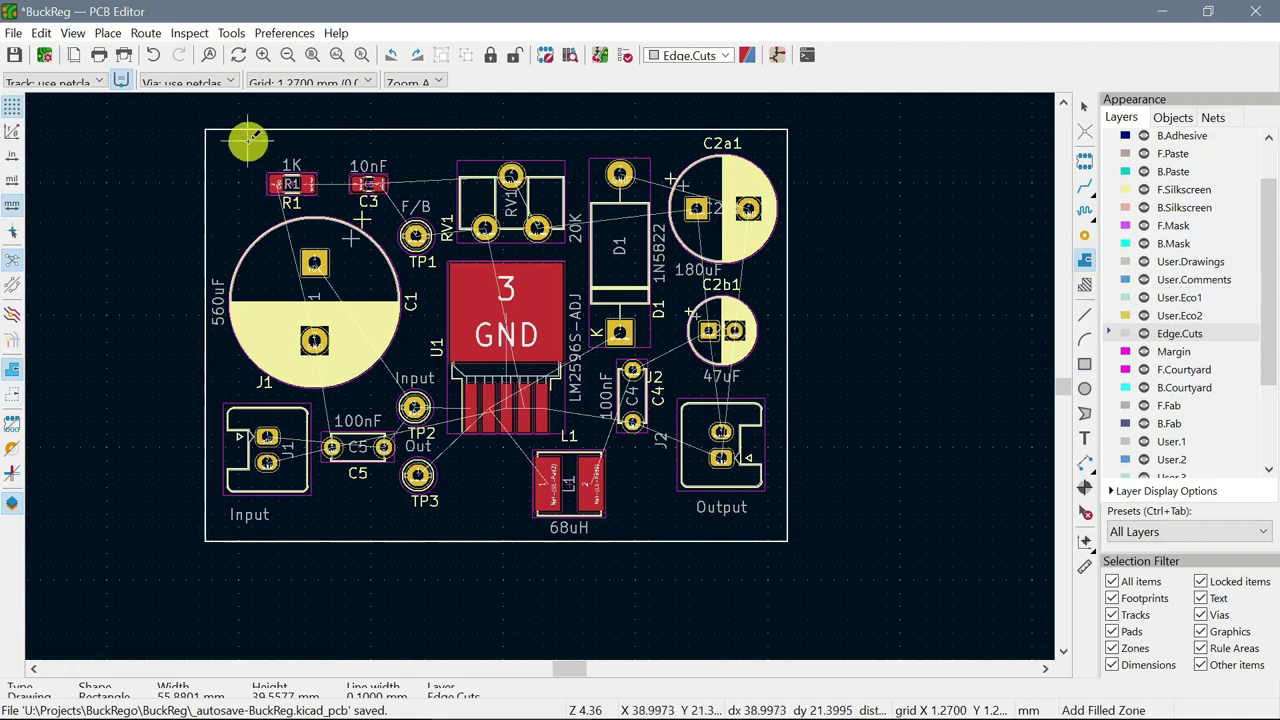
left_click(203, 124)
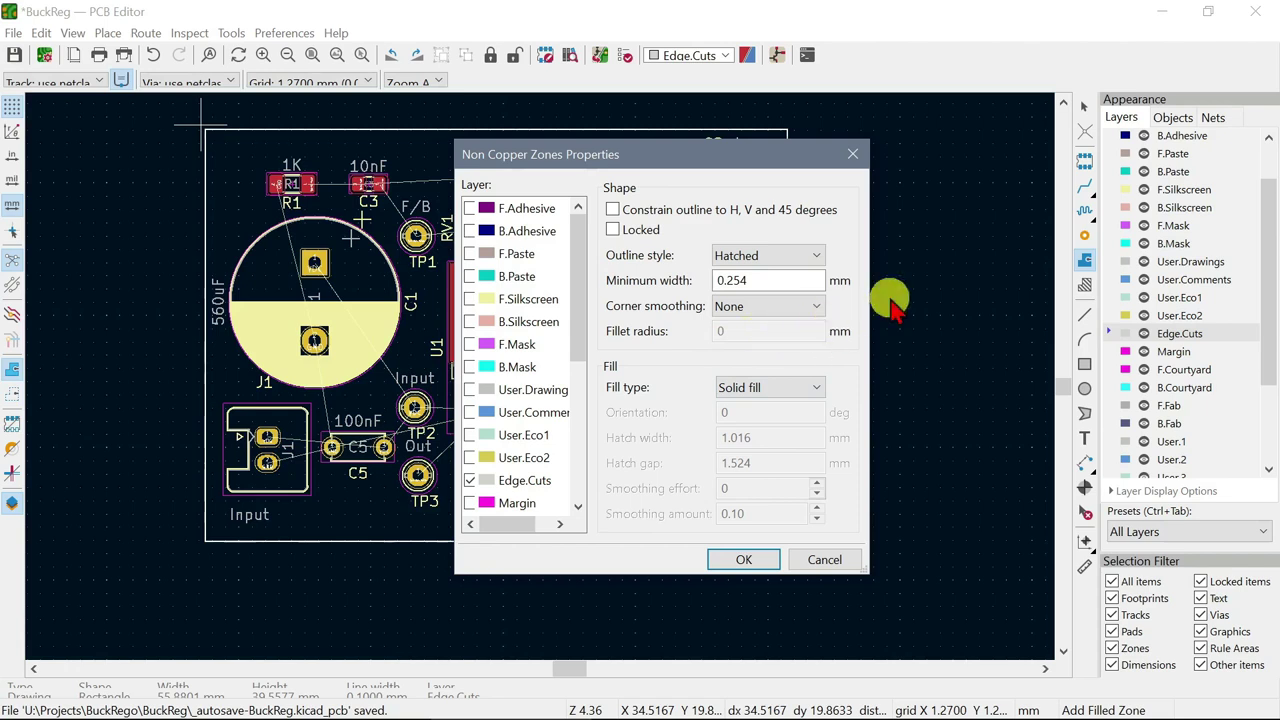
left_click(822, 562)
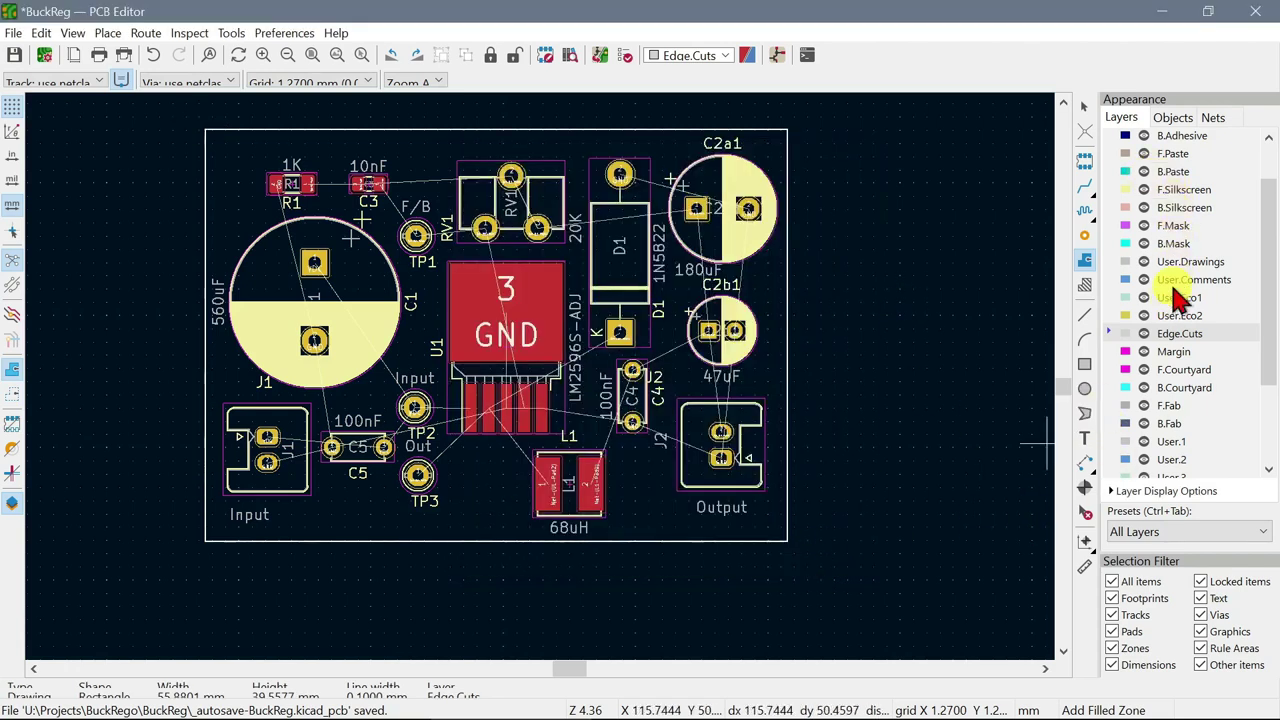
scroll(1180, 300, "up", 2)
scroll(1180, 295, "up", 1)
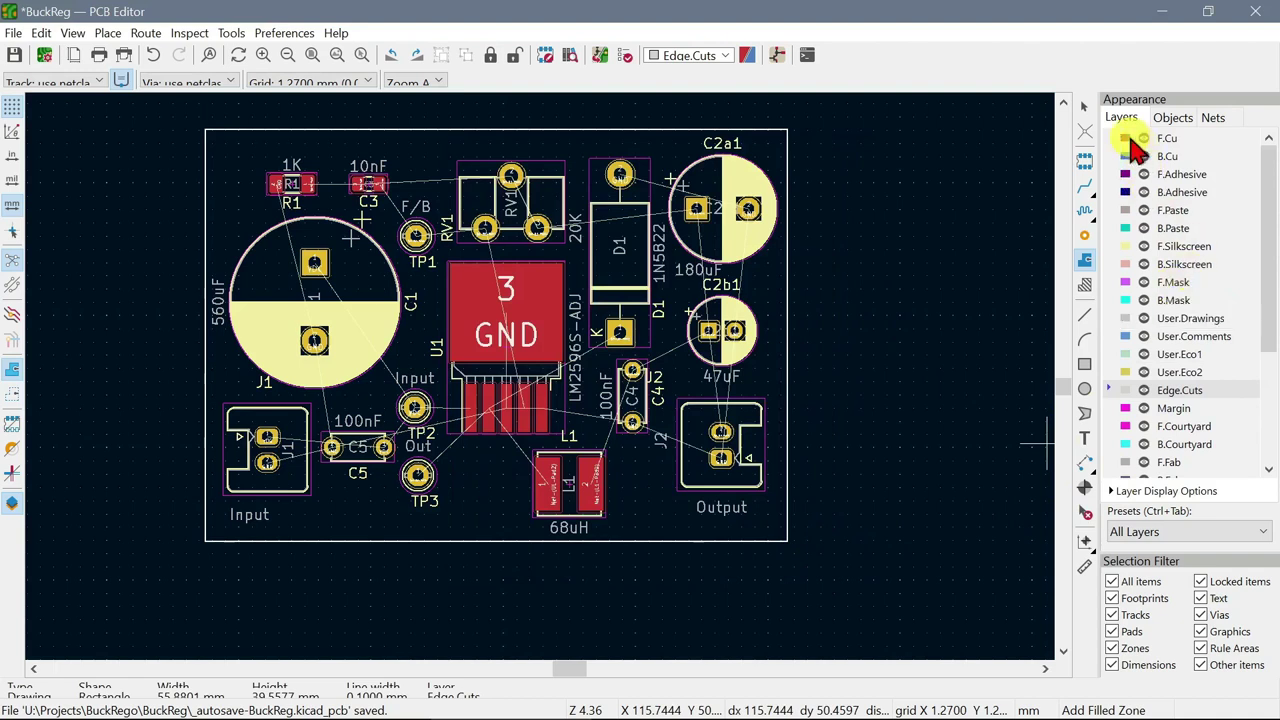
left_click(1127, 138)
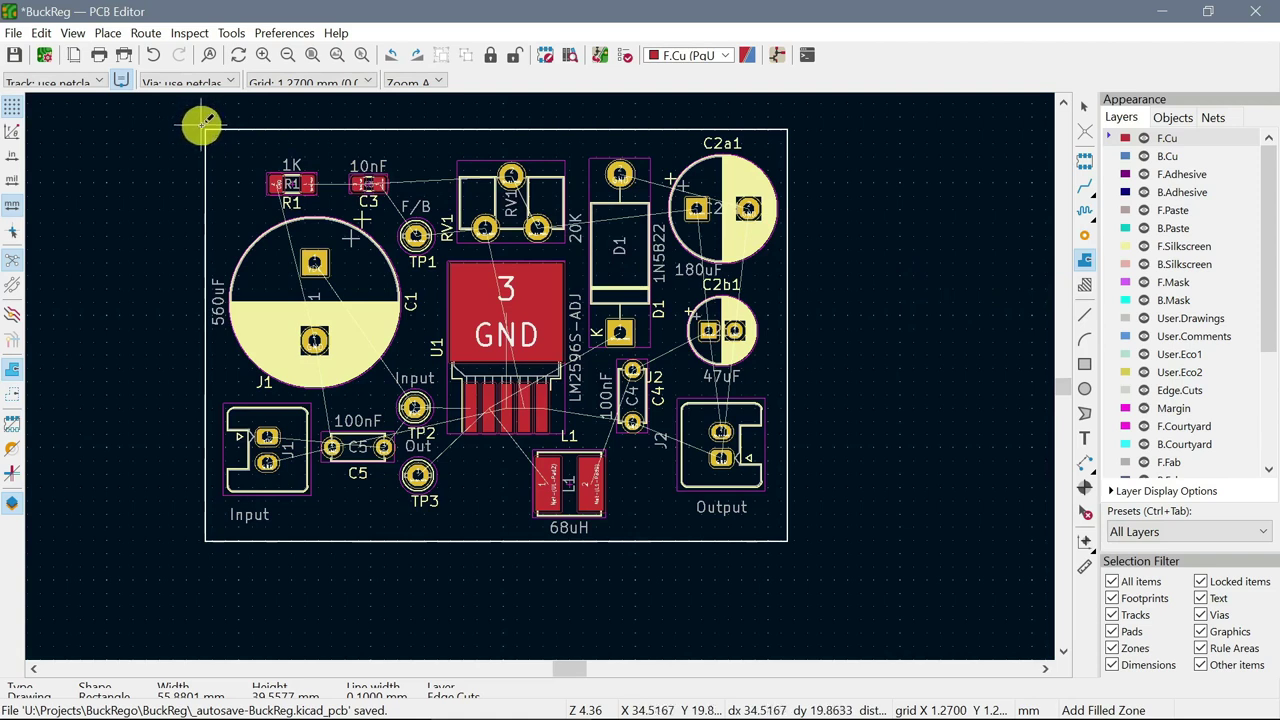
left_click_drag(201, 124, 285, 180)
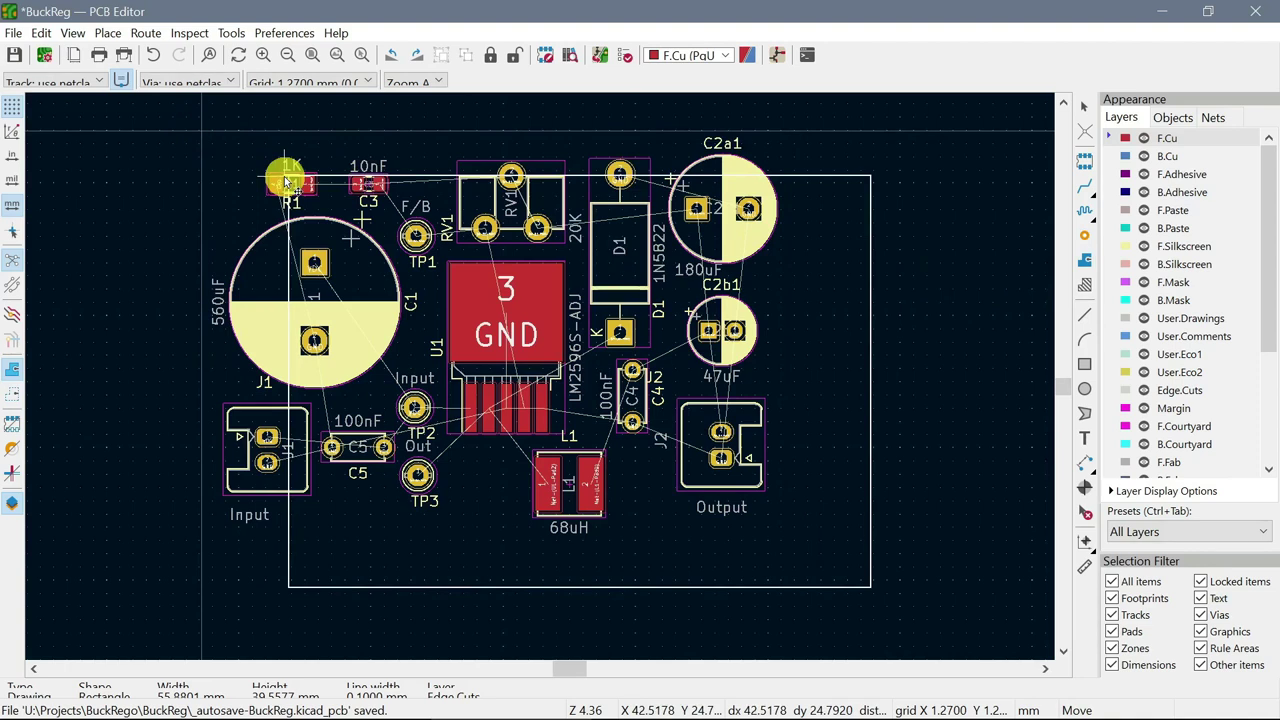
left_click(285, 180)
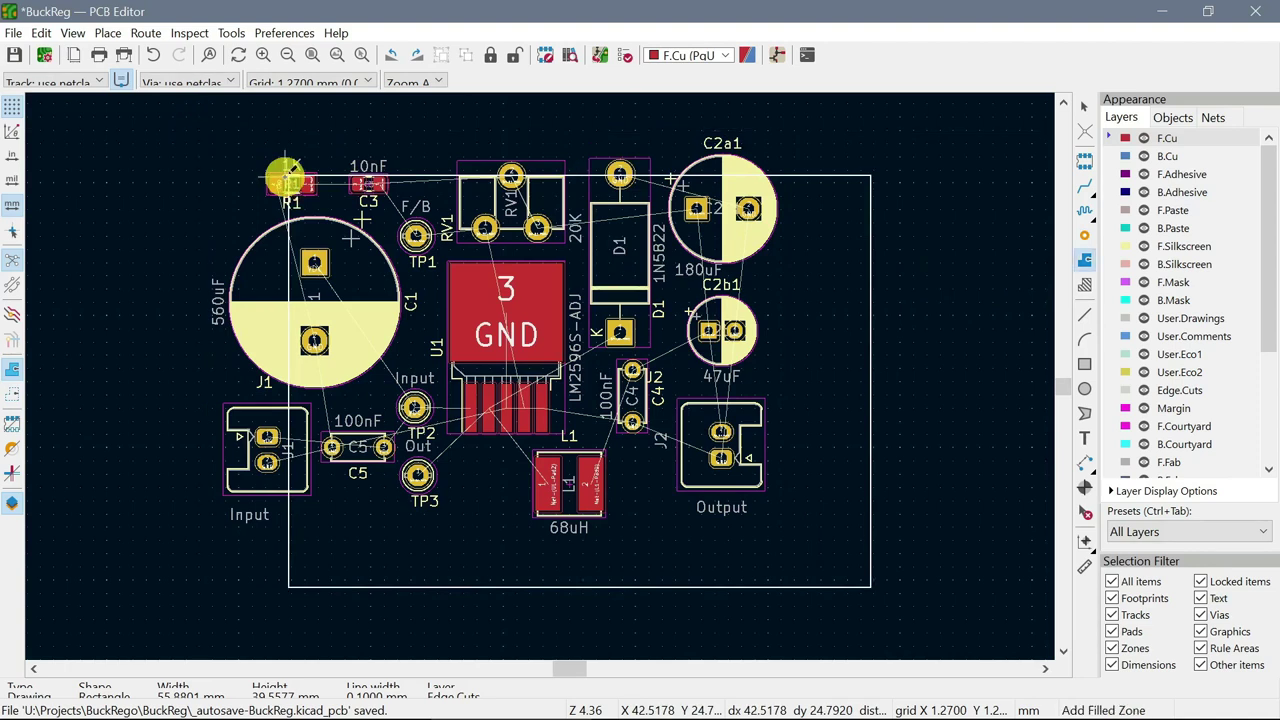
key("ctrl+z")
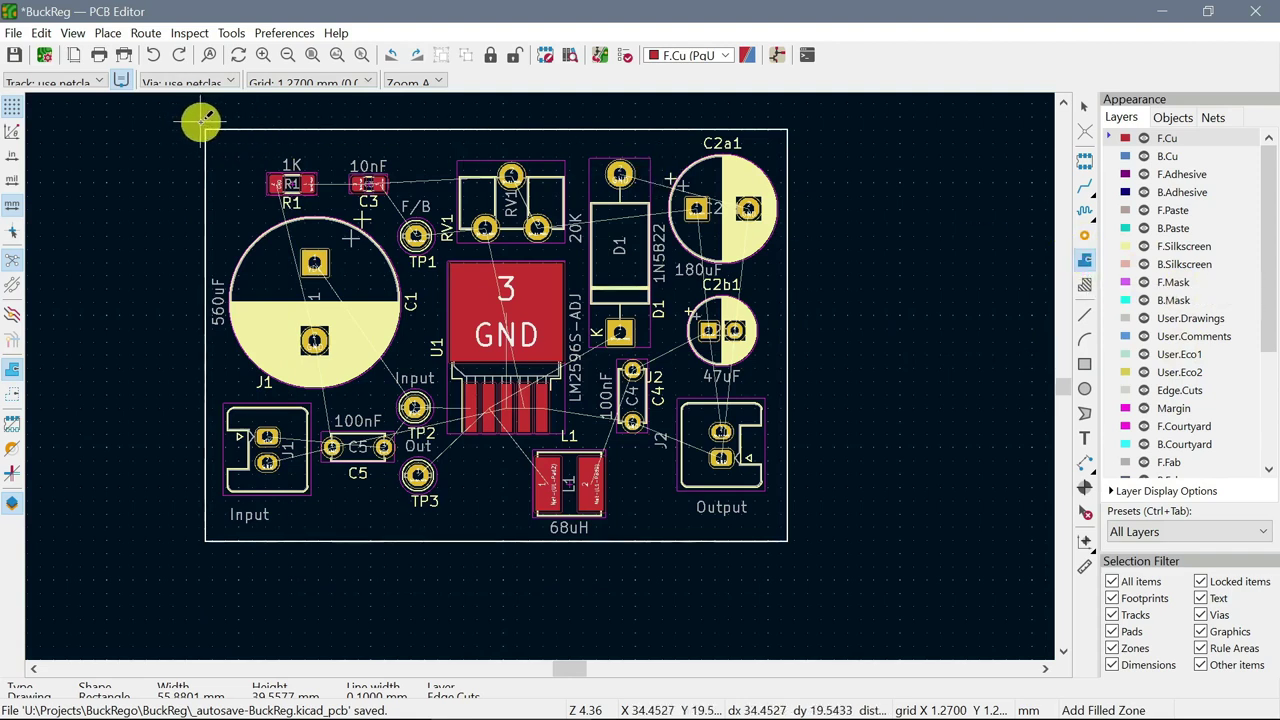
Start a copper zone just outside the board outline's upper-left corner, assigning net GND and a clearance of 0.75 mm
left_click(199, 120)
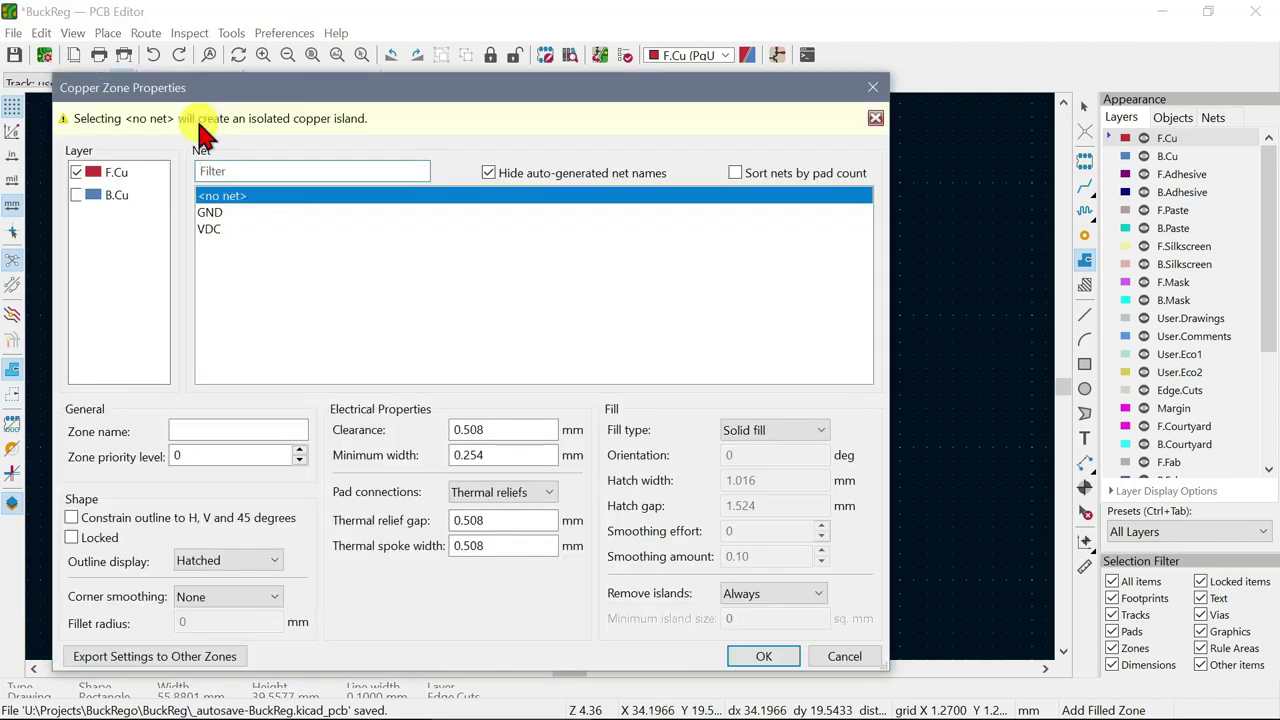
left_click(216, 212)
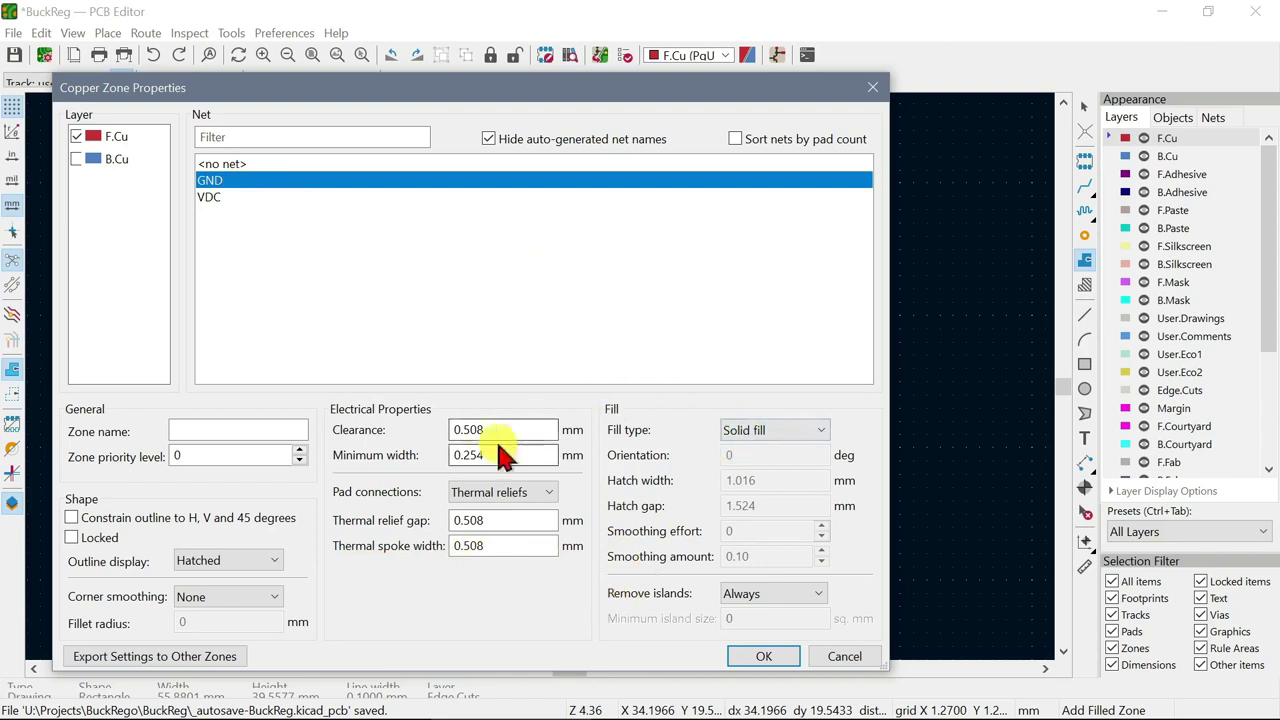
left_click_drag(506, 429, 437, 430)
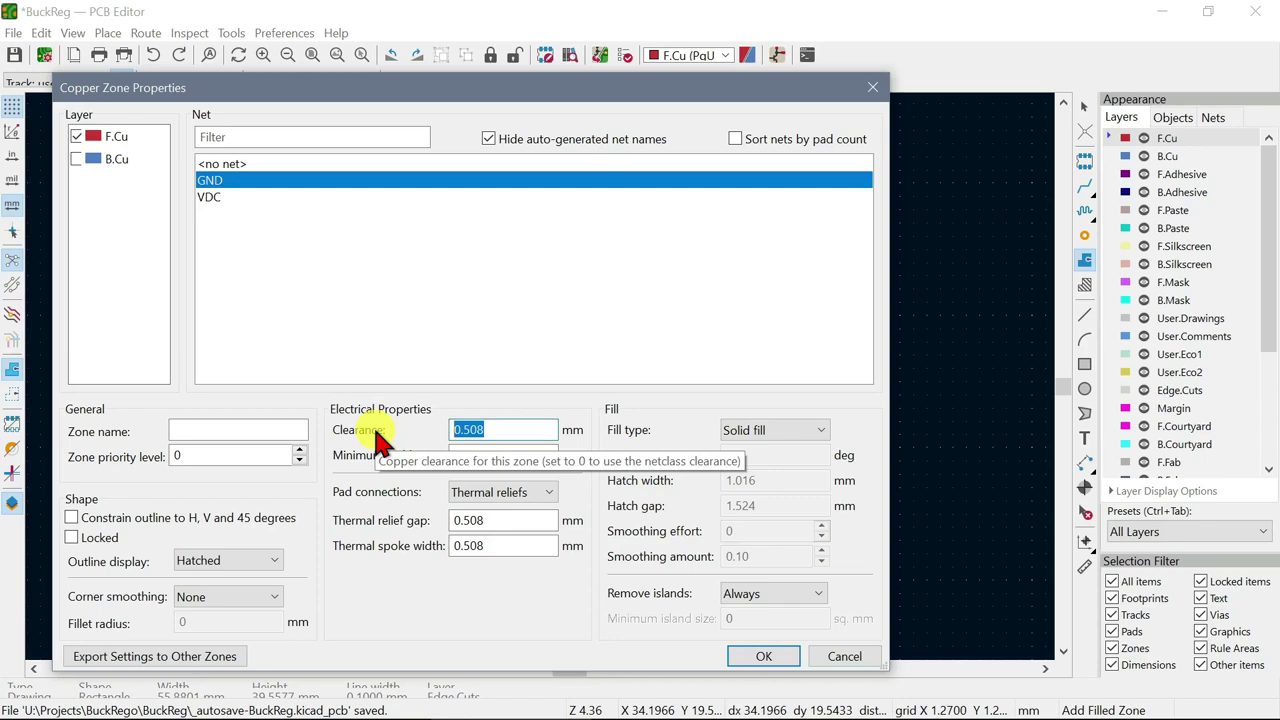
type(".7")
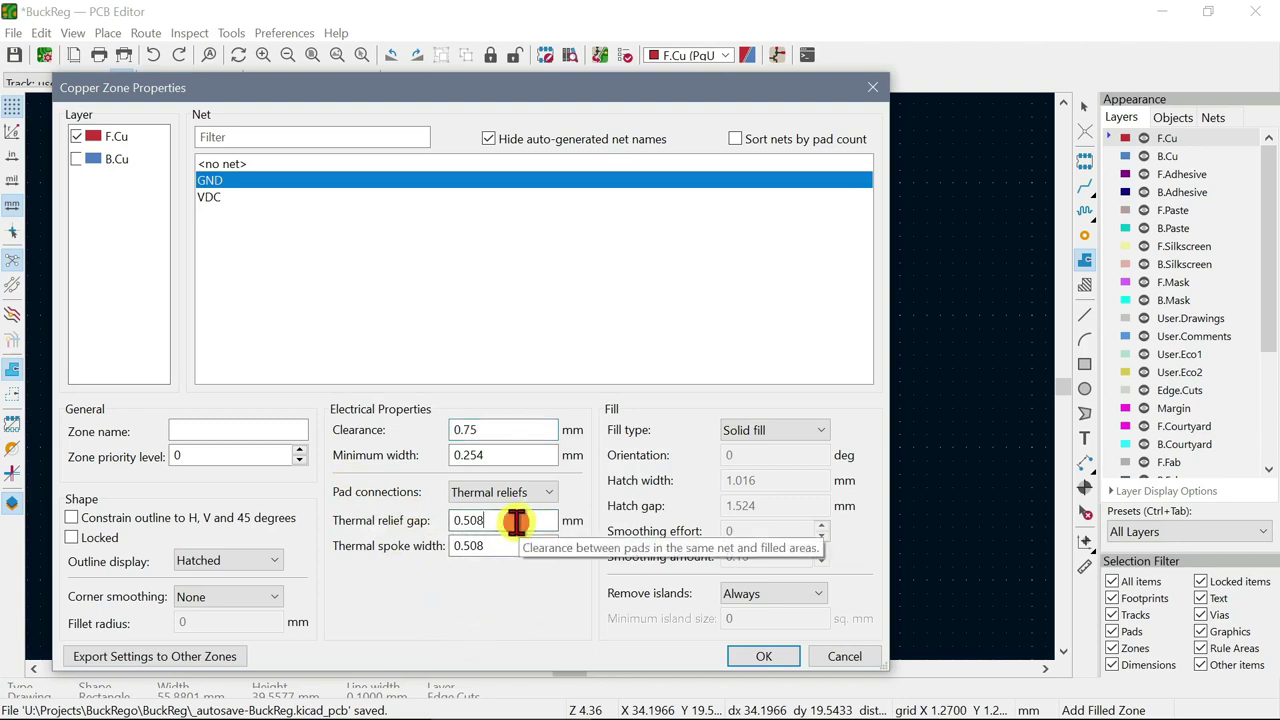
Set the zone's thermal relief gap and thermal spoke width to 0.75 mm, and name the zone GND
left_click_drag(516, 521, 443, 520)
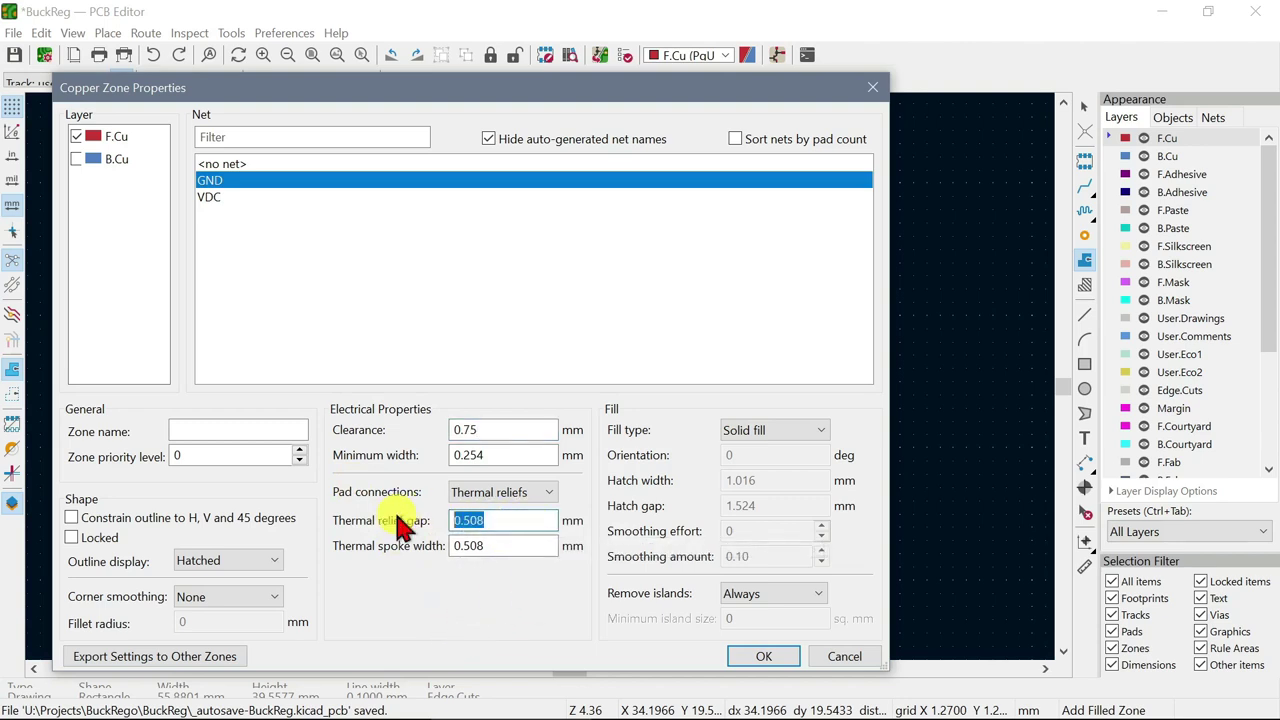
type("0")
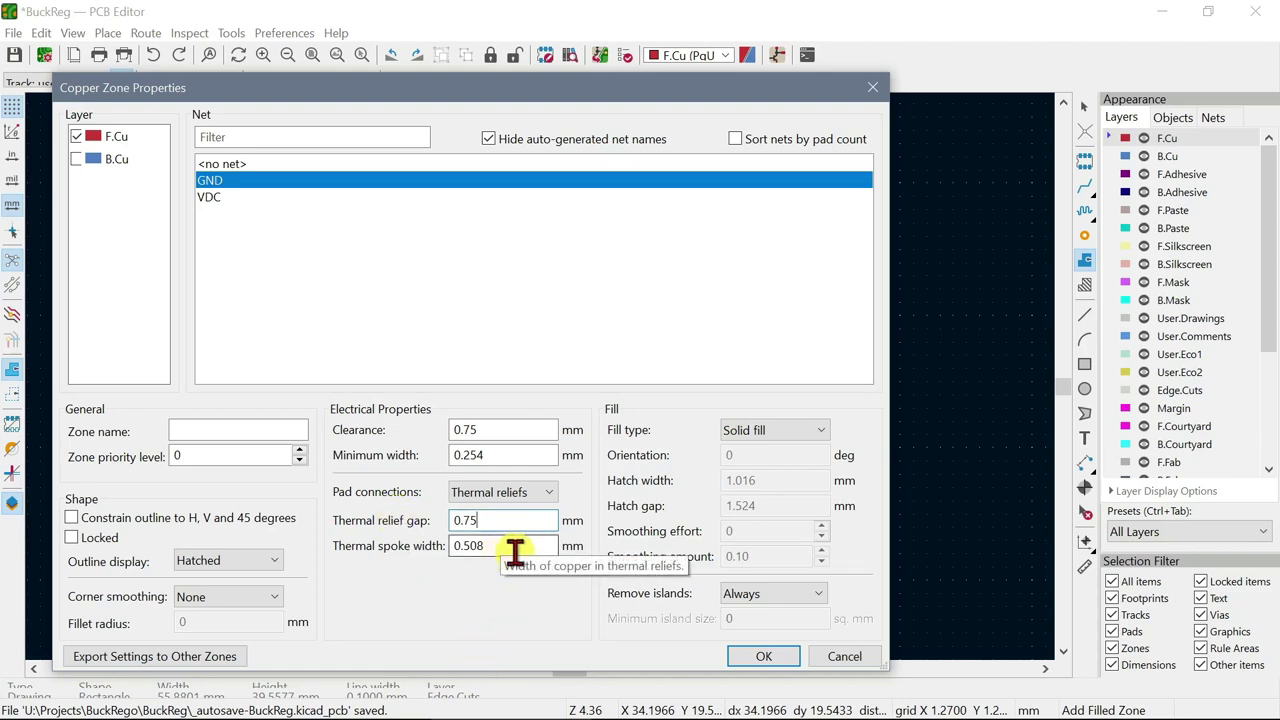
left_click_drag(512, 547, 357, 543)
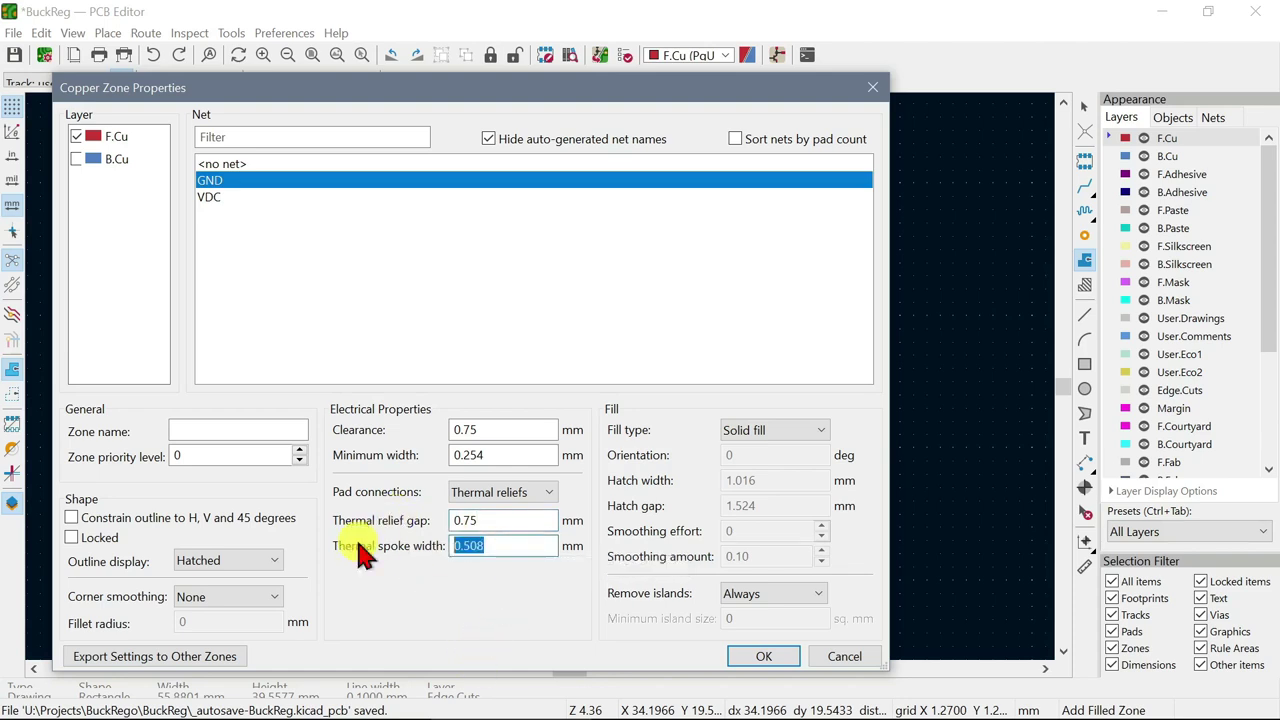
type("0")
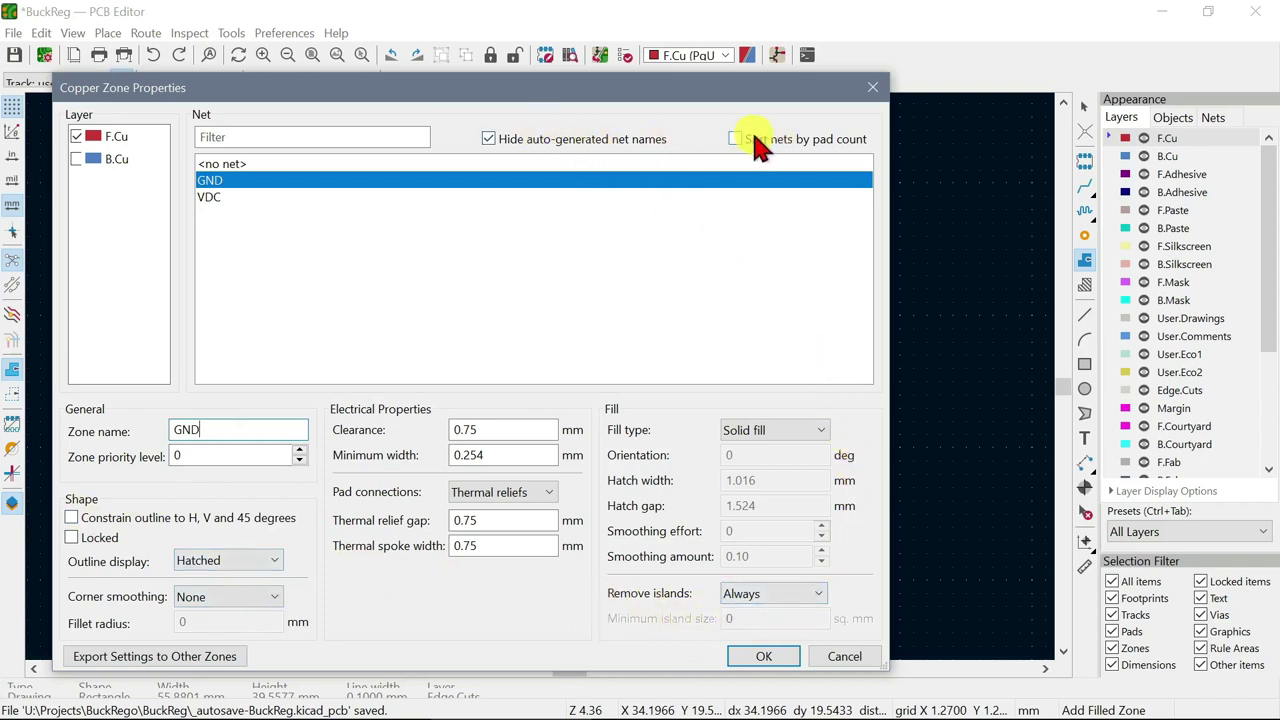
left_click(752, 660)
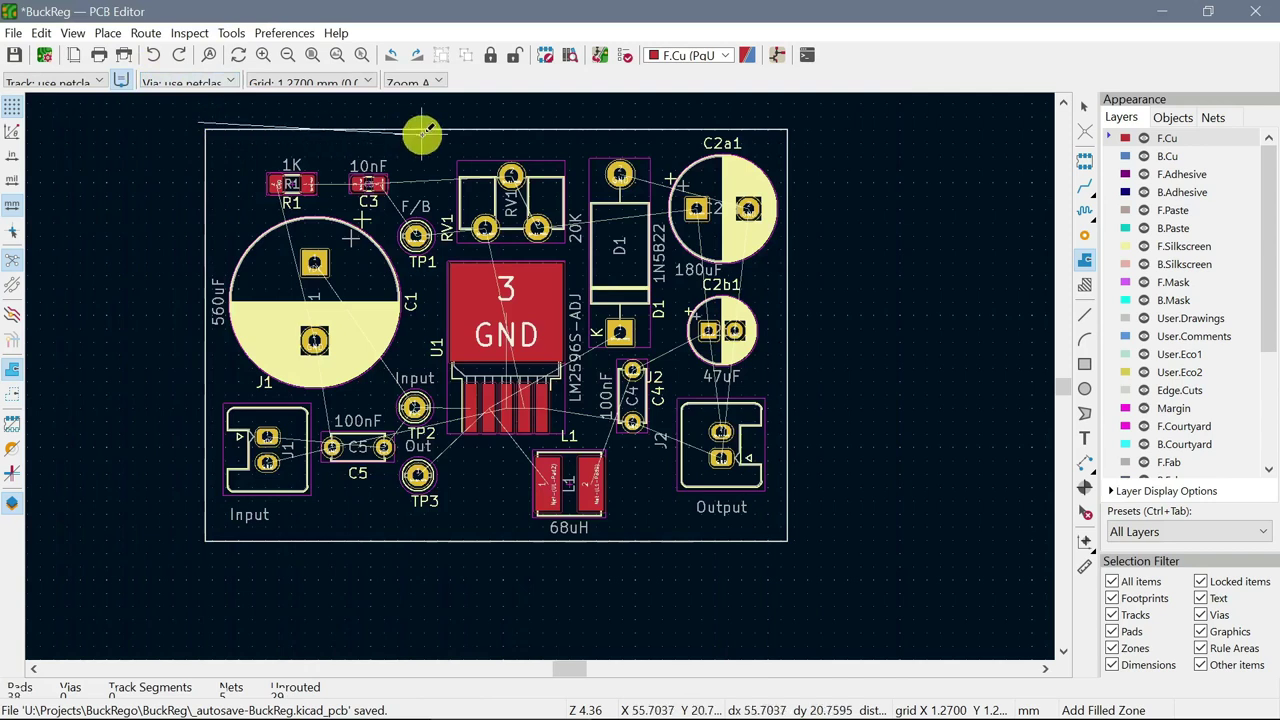
Draw the GND zone as a rectangle of about 57 × 41 mm just outside the board outline and close its outline
left_click(794, 121)
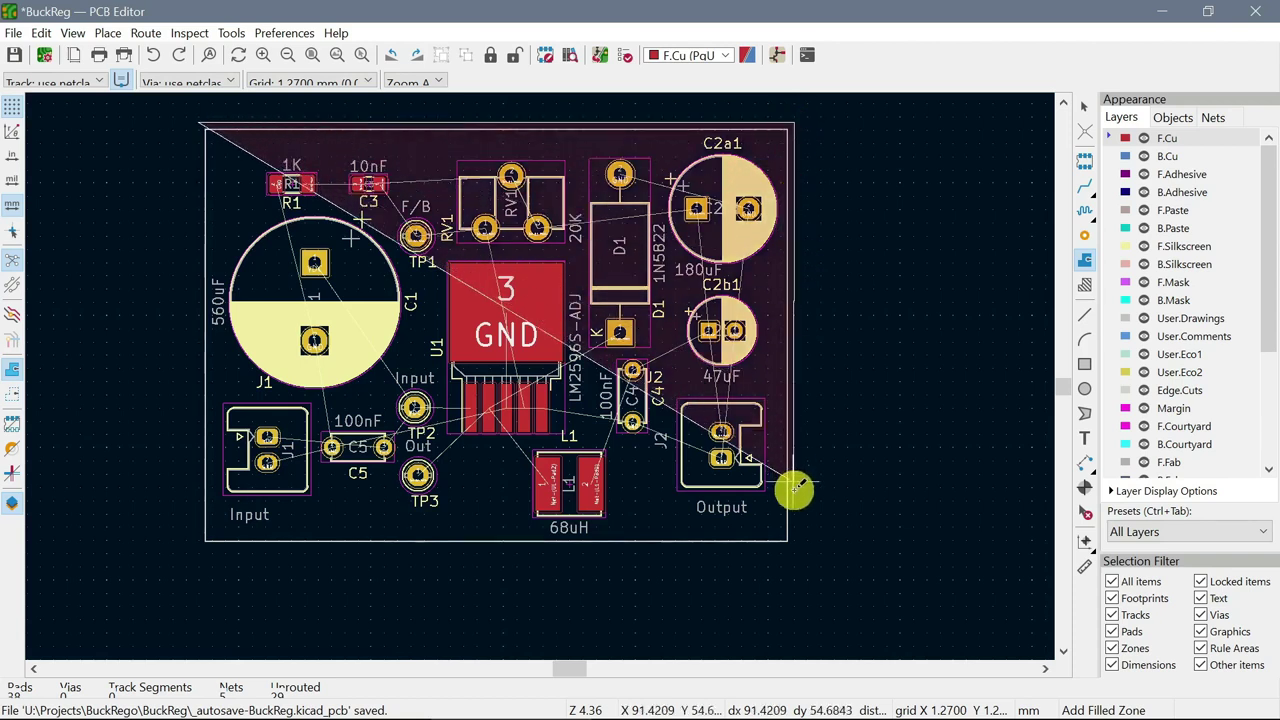
left_click(793, 546)
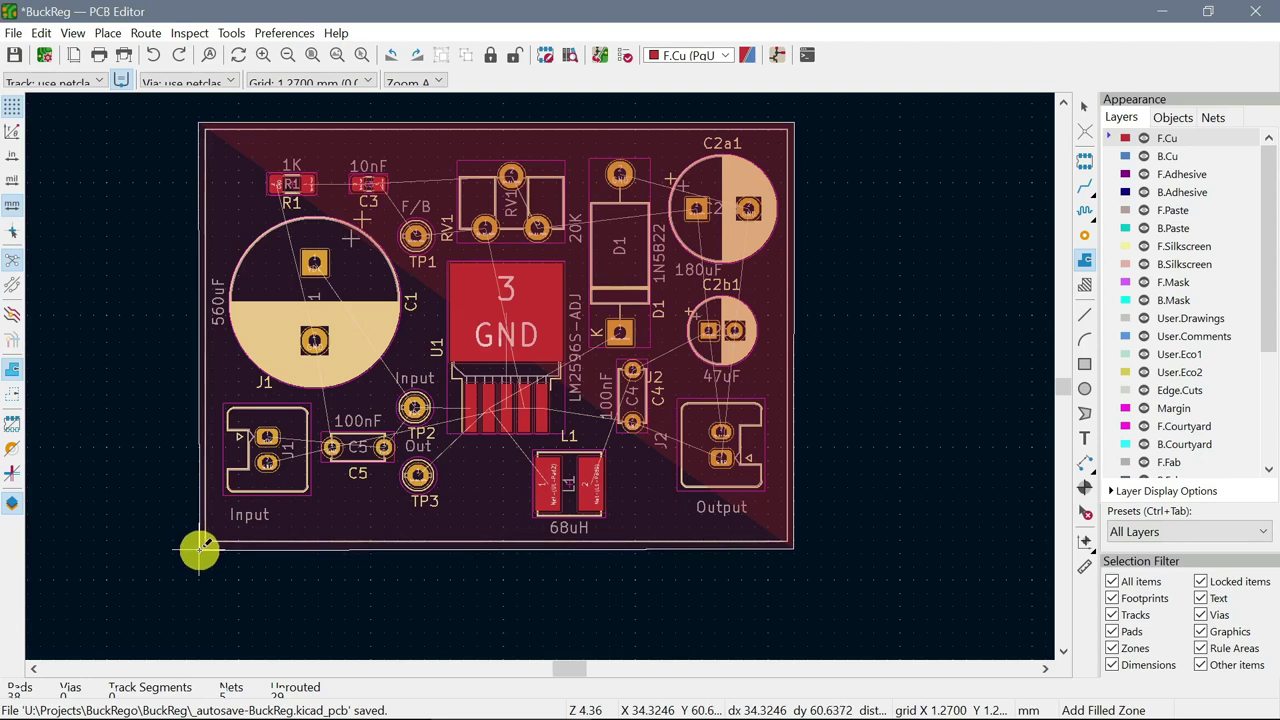
left_click(200, 548)
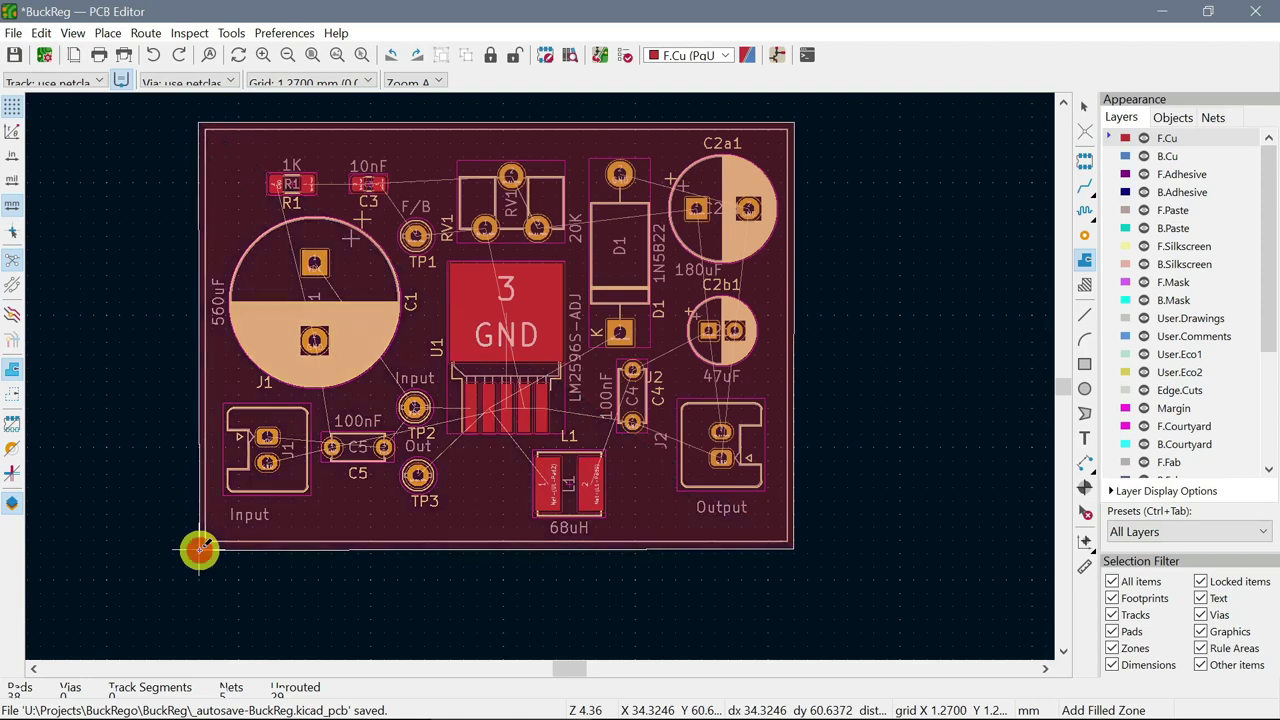
left_click(200, 548)
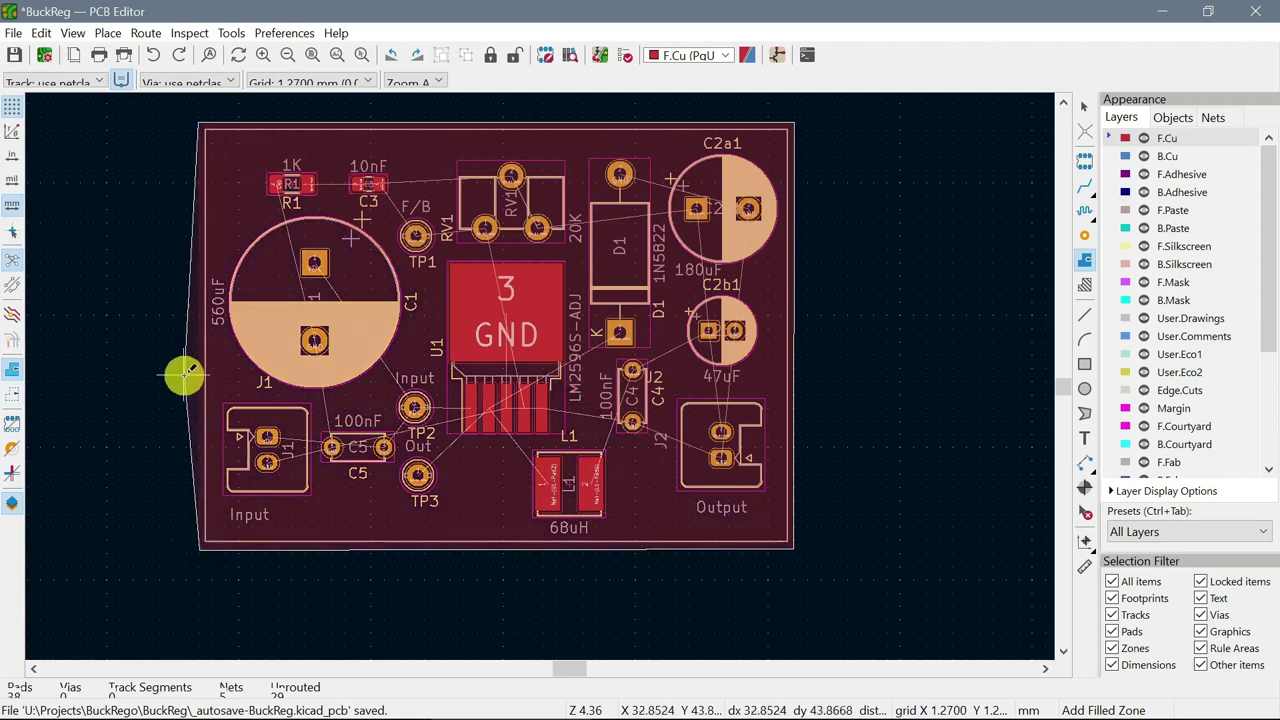
left_click(200, 120)
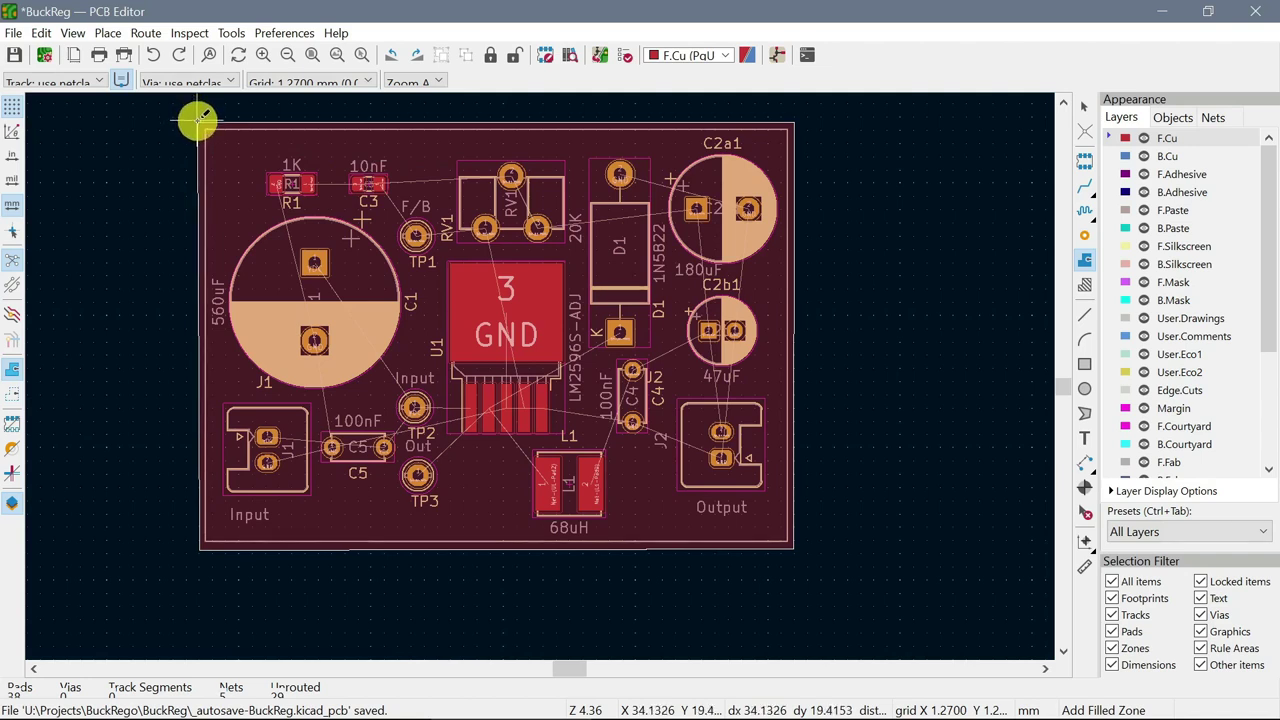
right_click(199, 120)
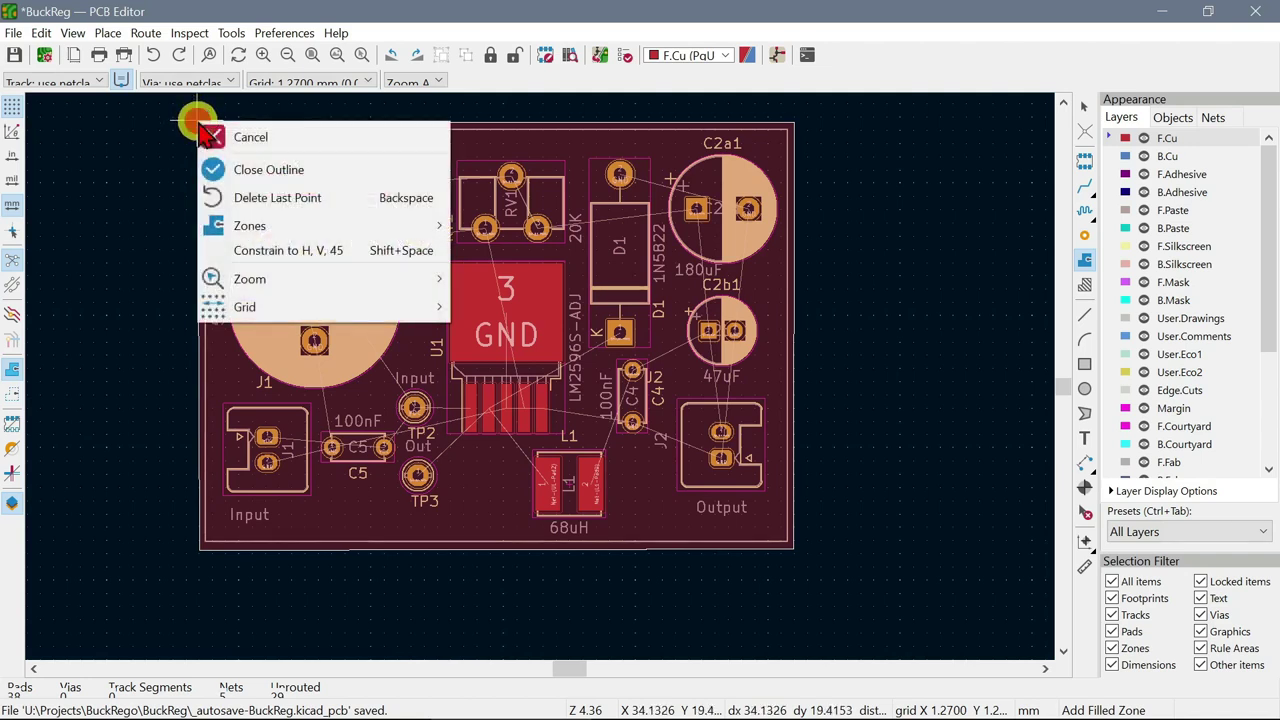
left_click(255, 170)
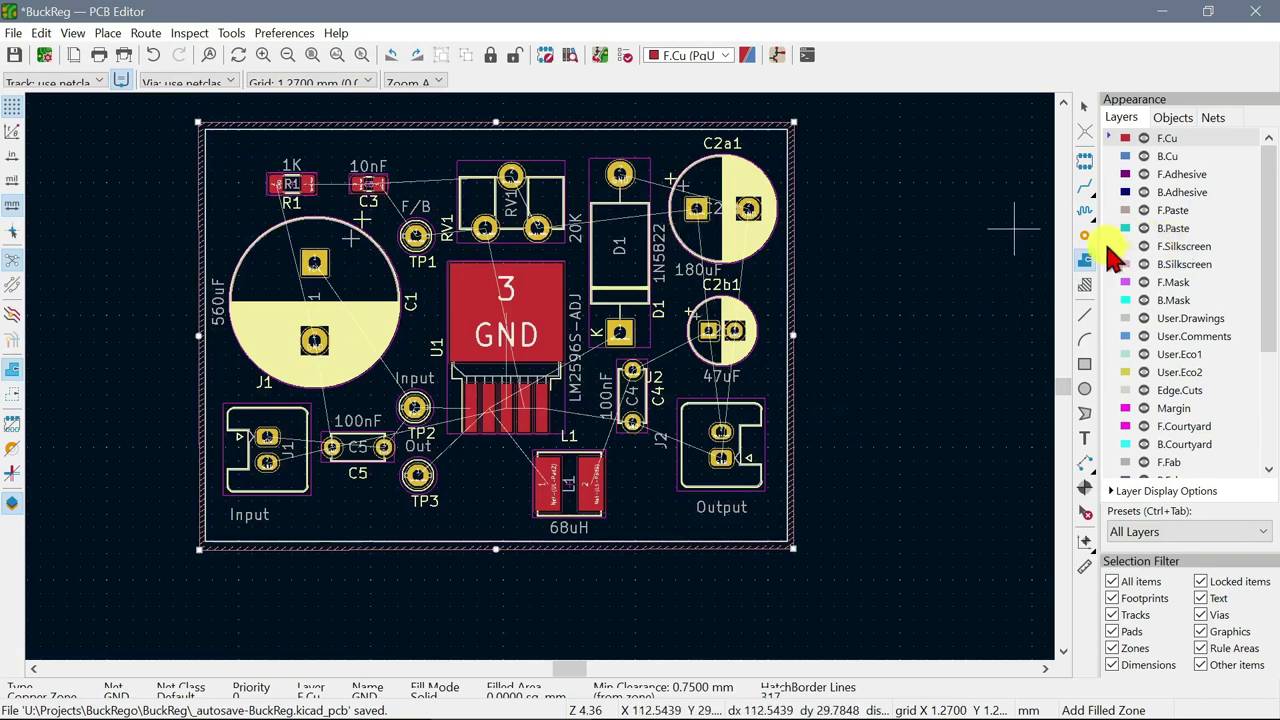
Fill all copper zones, and set the zone display to show outlines only
right_click(1087, 275)
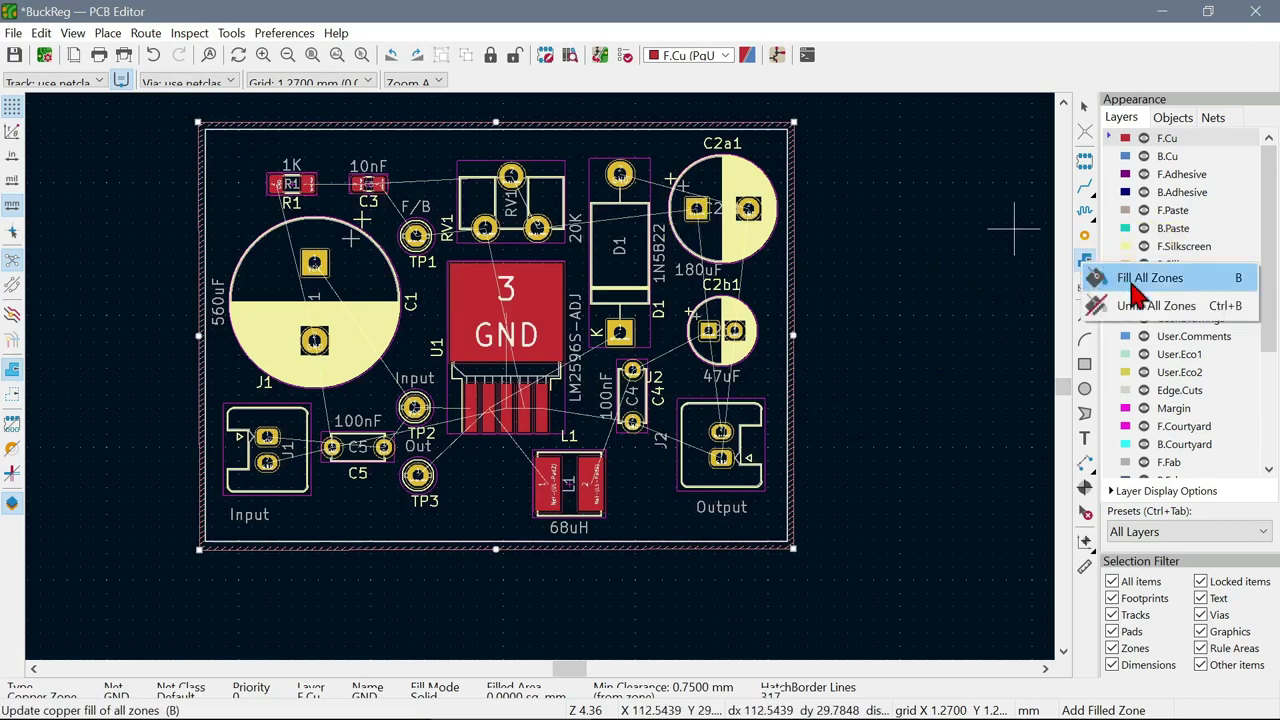
left_click(1137, 280)
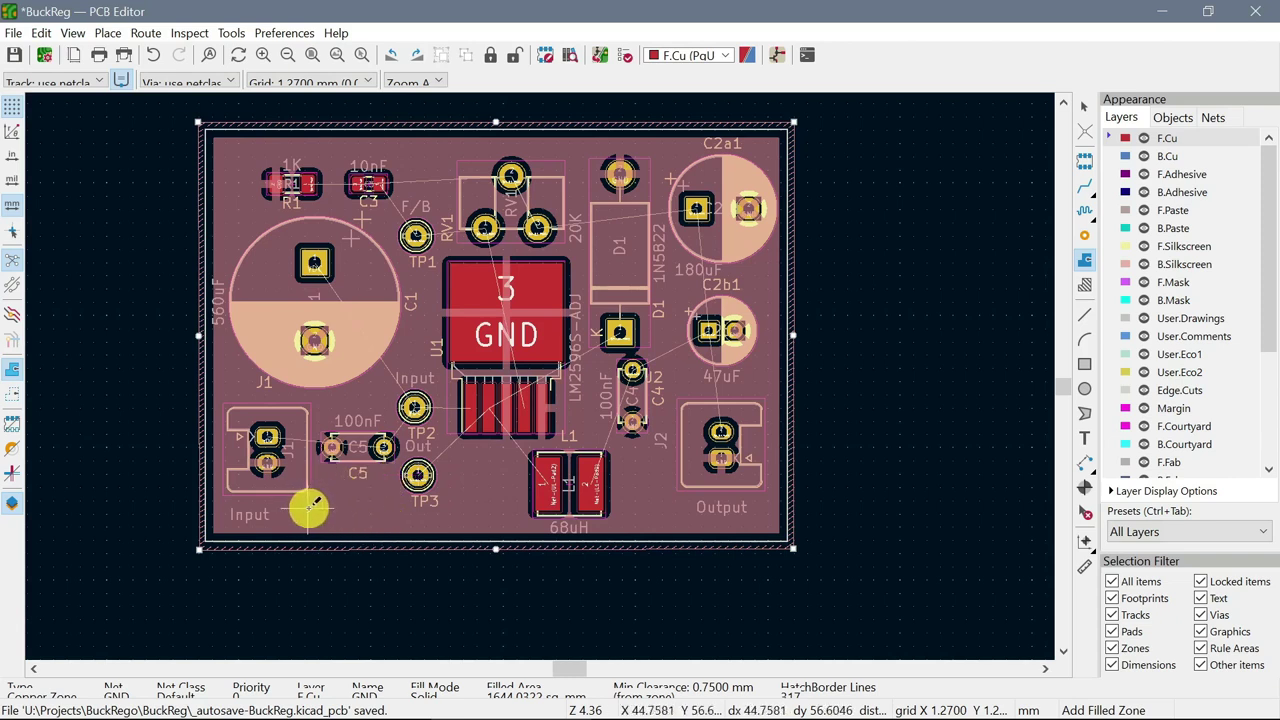
left_click(14, 398)
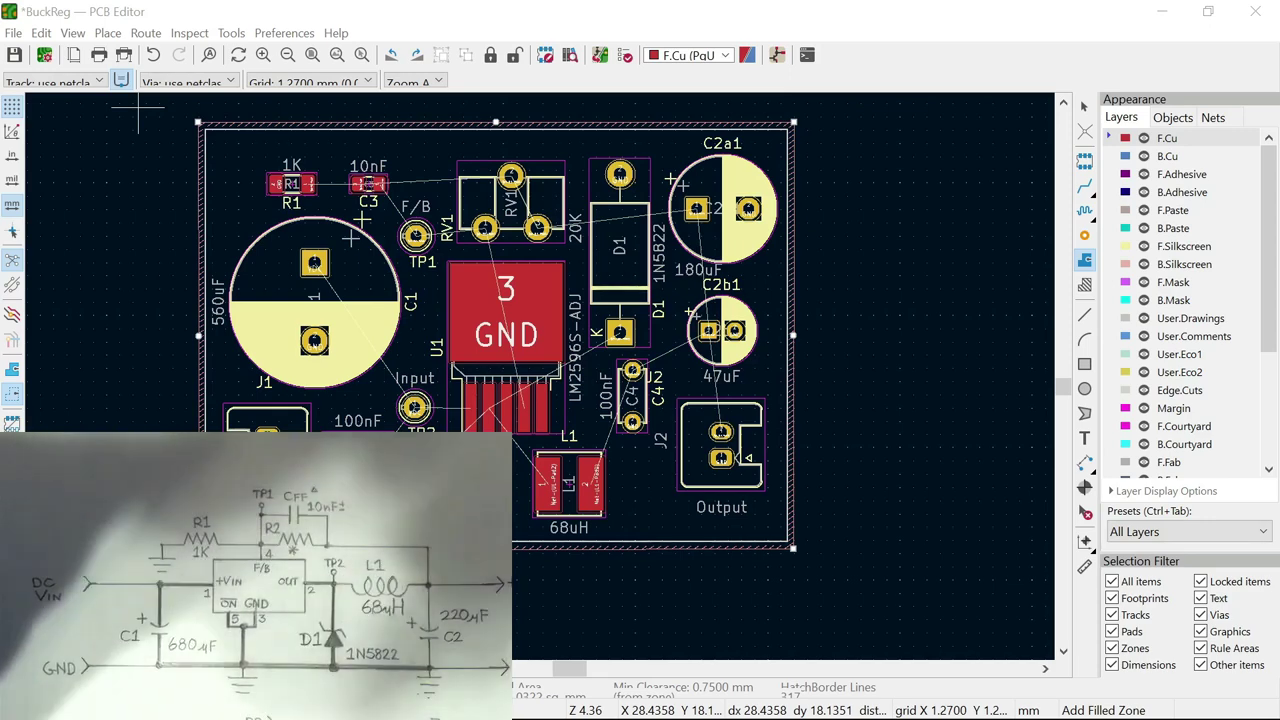
In the board setup's net classes, set the Default class clearance to 0.5 mm and track width to 2 mm
key("Escape")
left_click(13, 33)
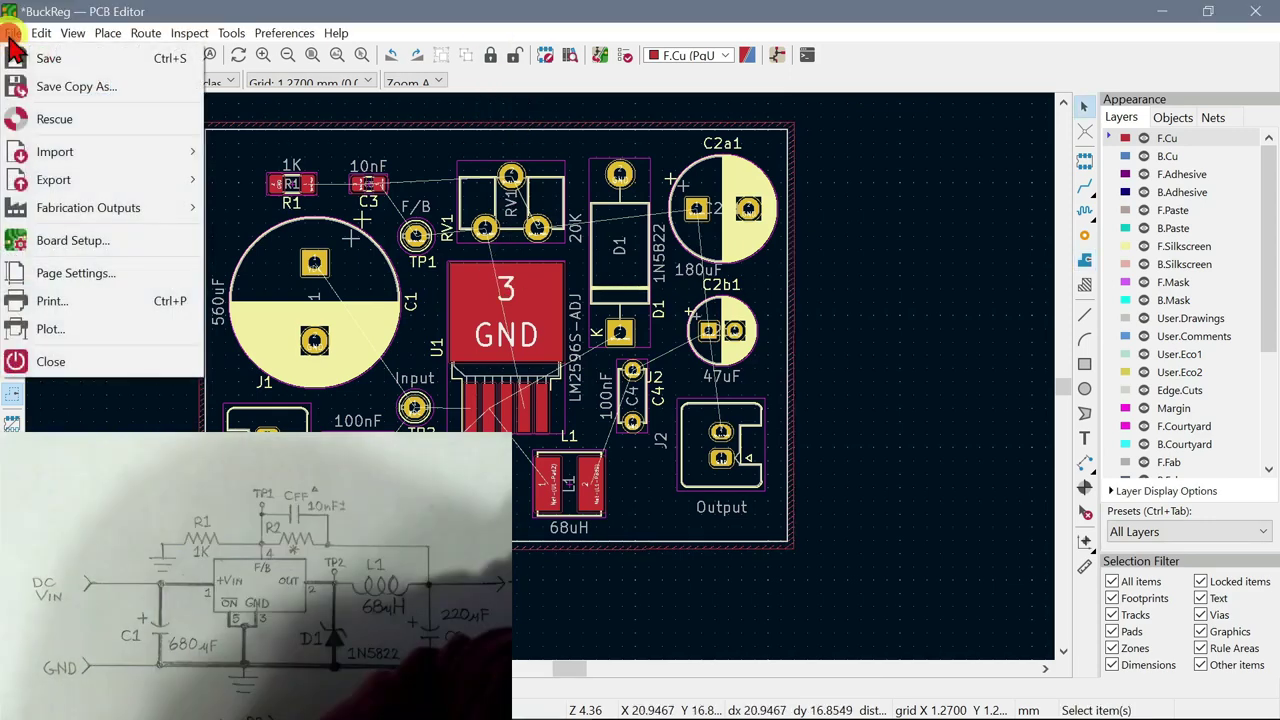
left_click(75, 242)
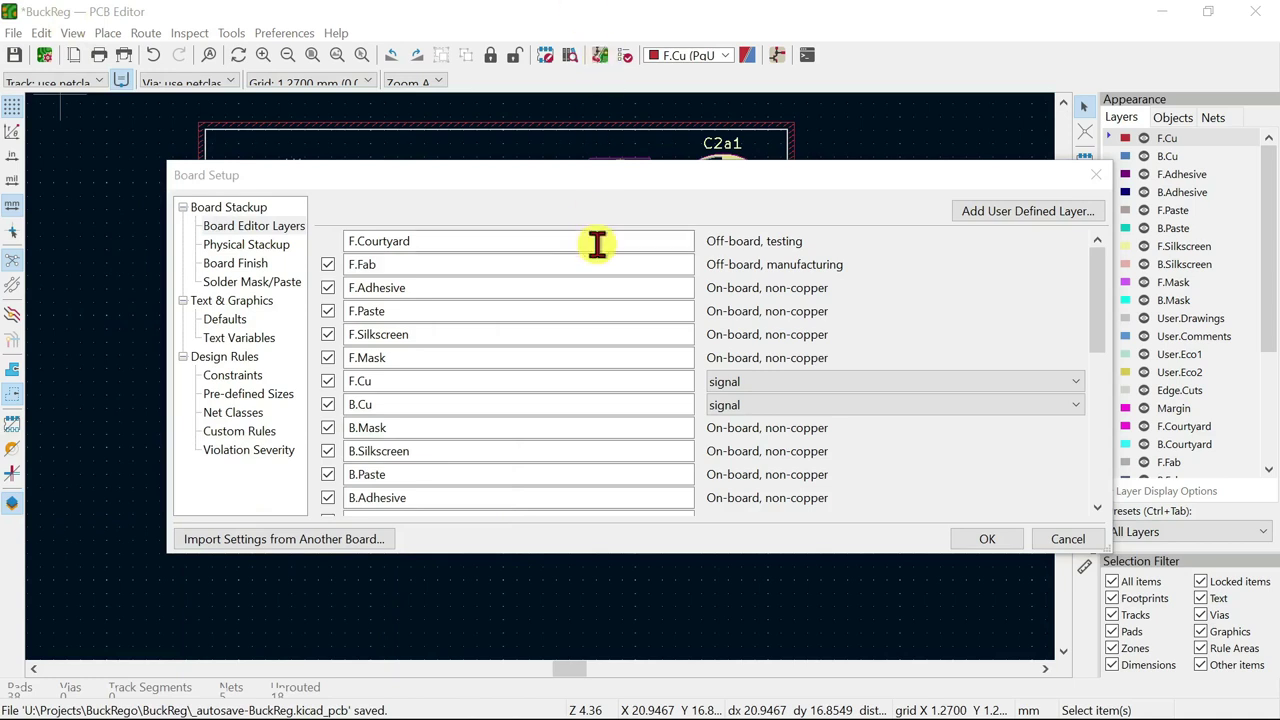
left_click(235, 412)
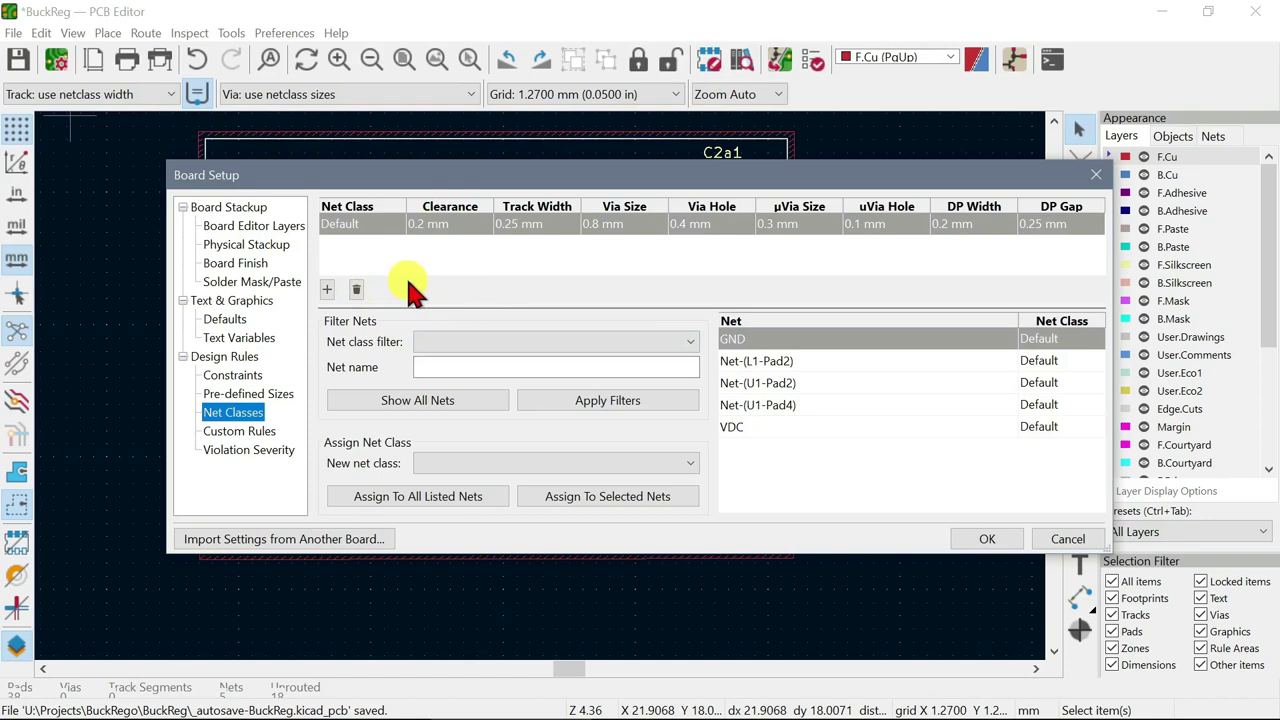
left_click(437, 226)
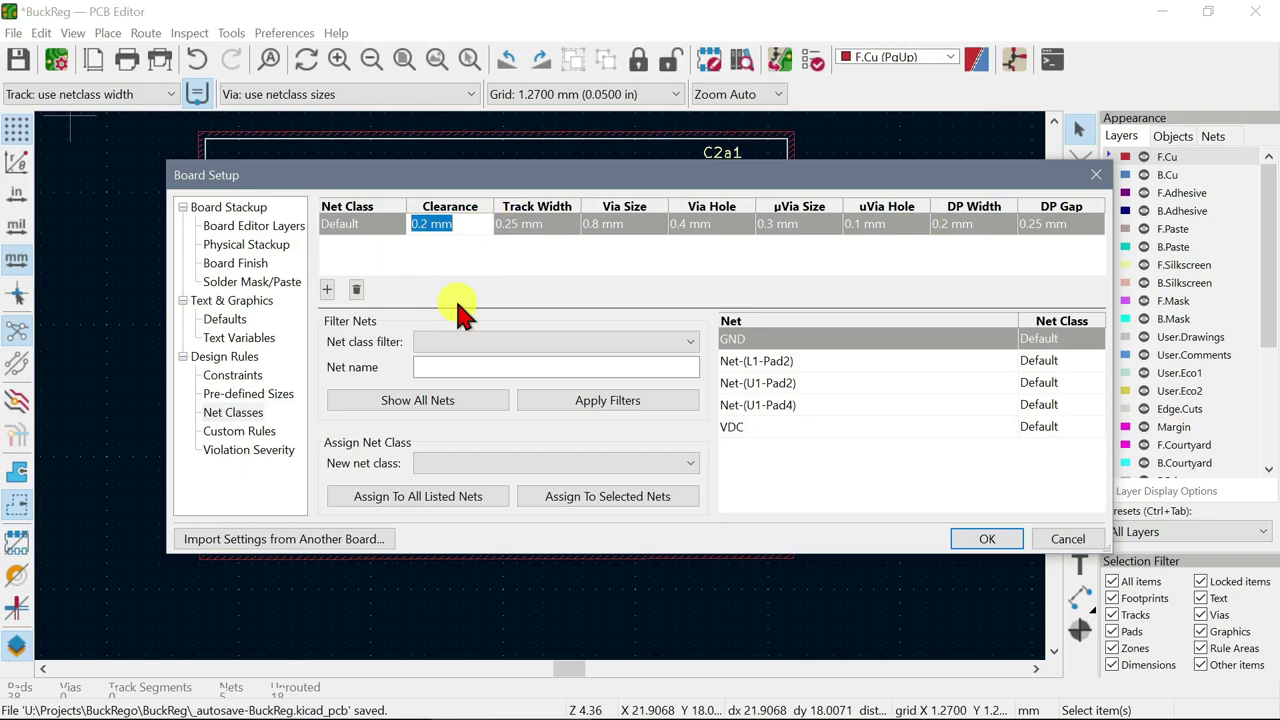
type(".5")
left_click(525, 224)
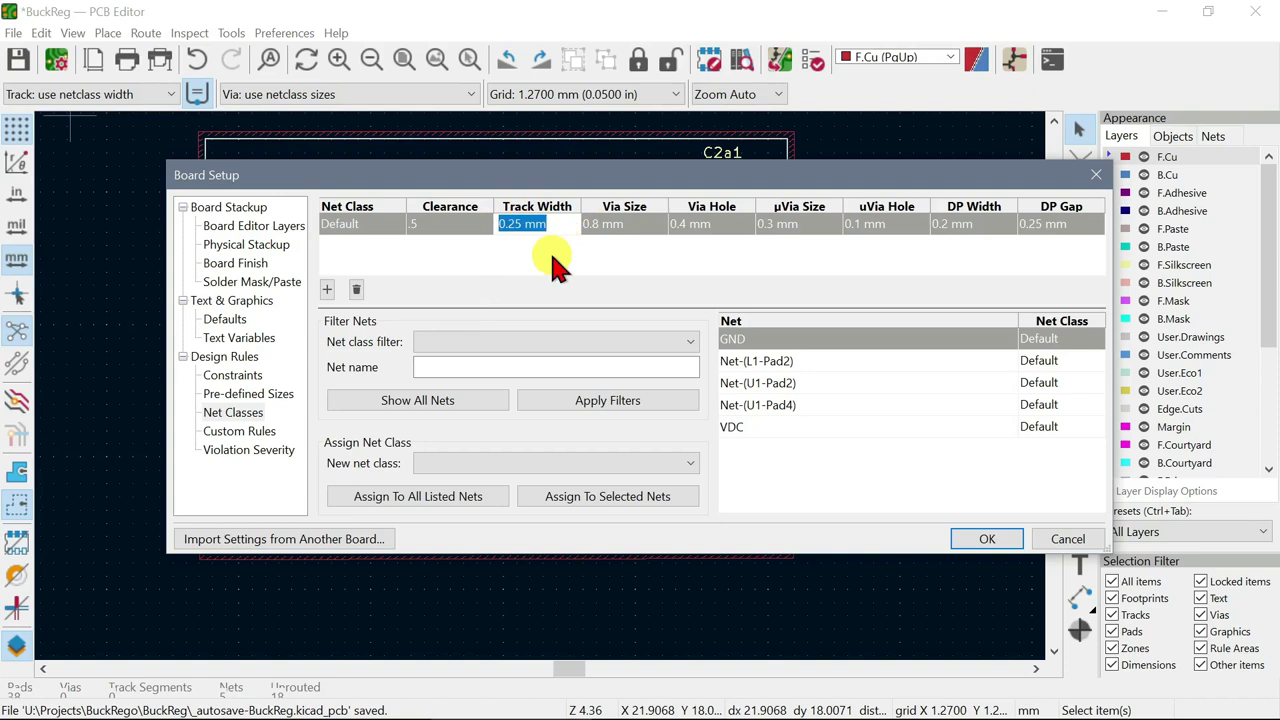
type("2")
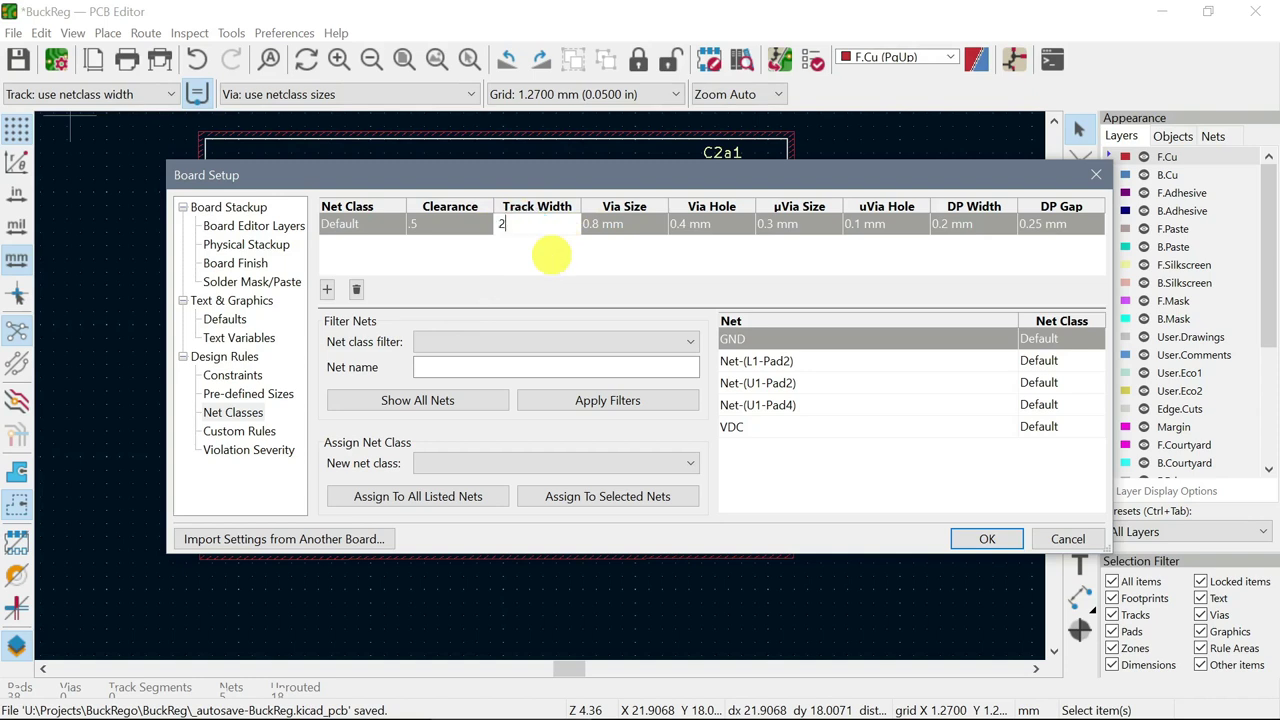
type("mm")
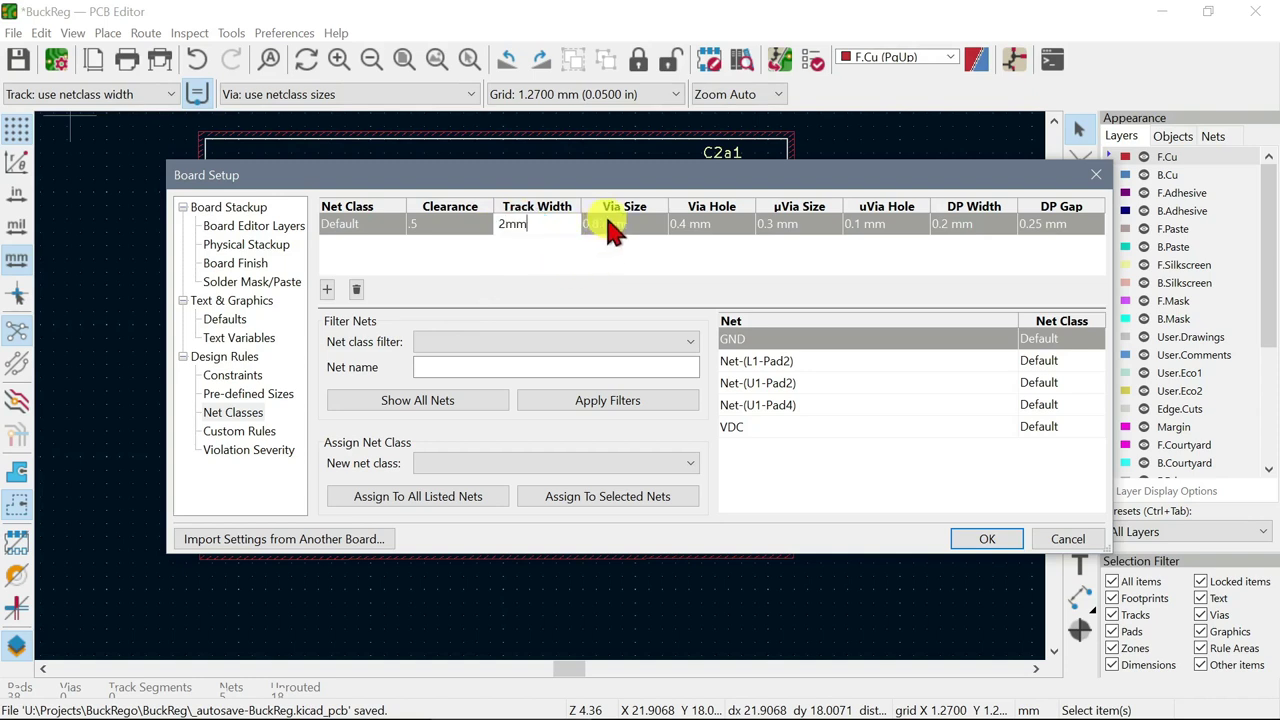
Set the Default net class's via size to 2 mm and via hole to 1 mm
left_click(614, 226)
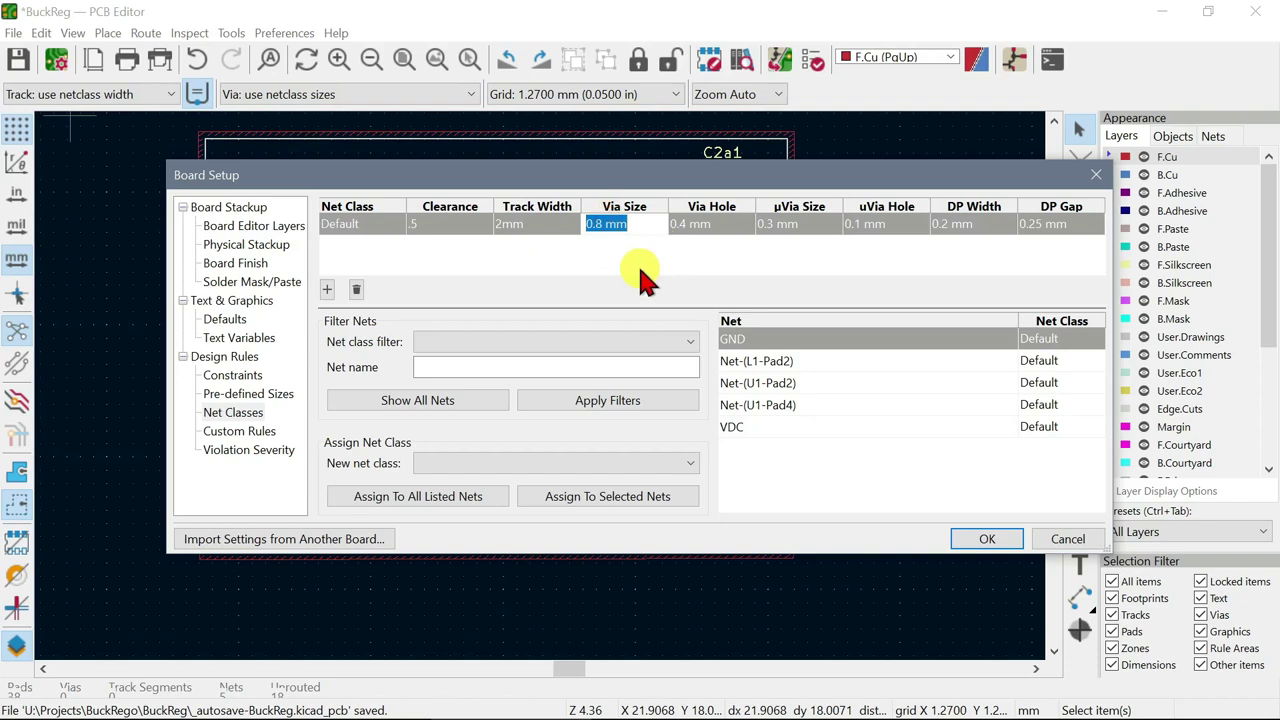
type("2")
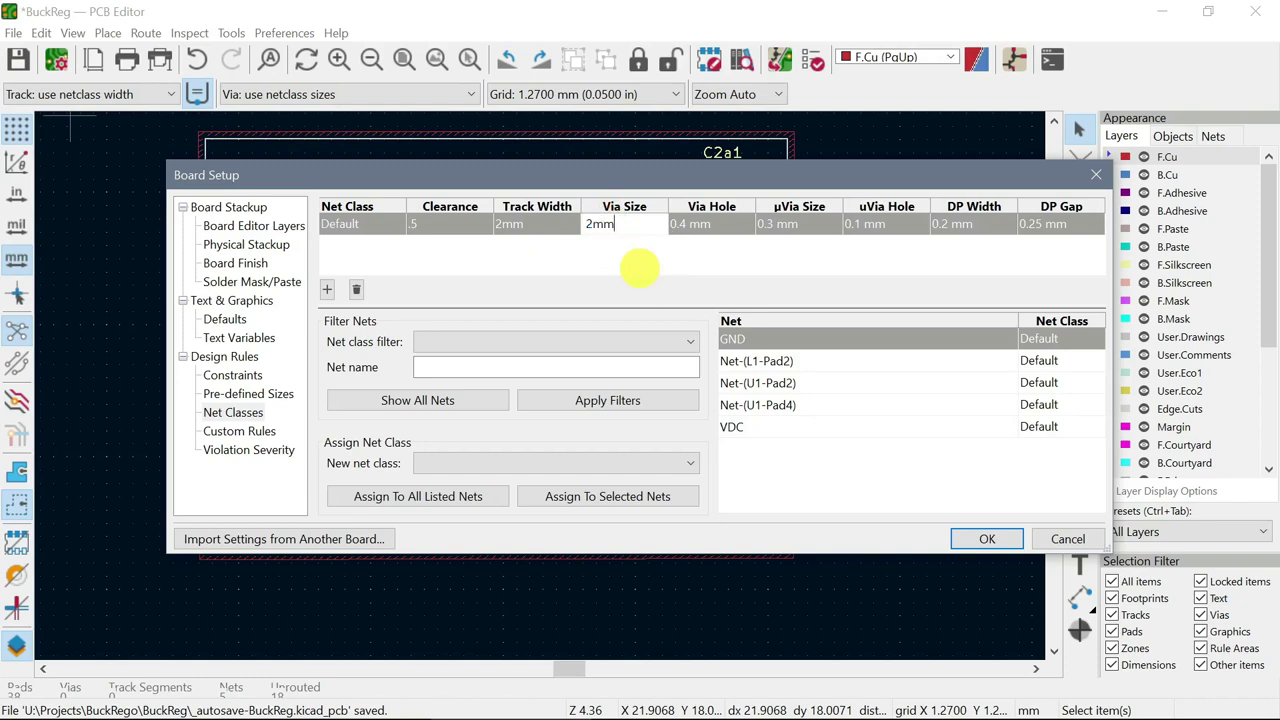
left_click(720, 228)
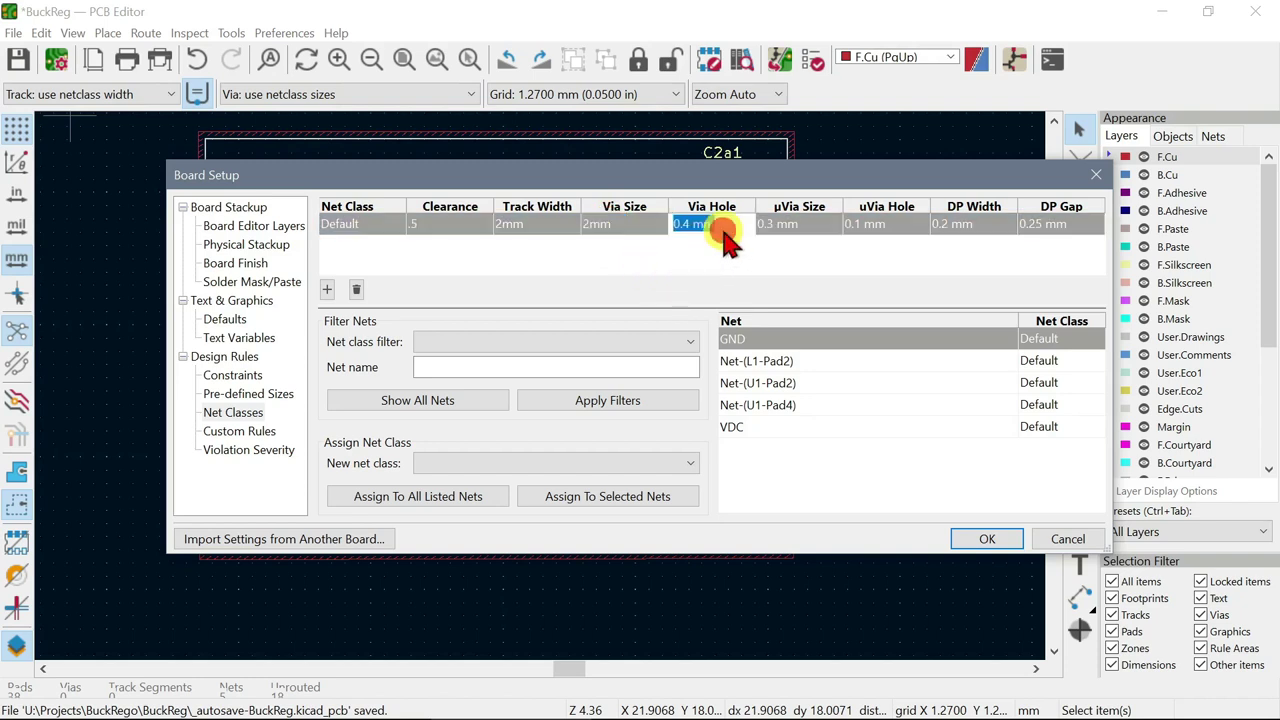
type("1")
left_click(795, 227)
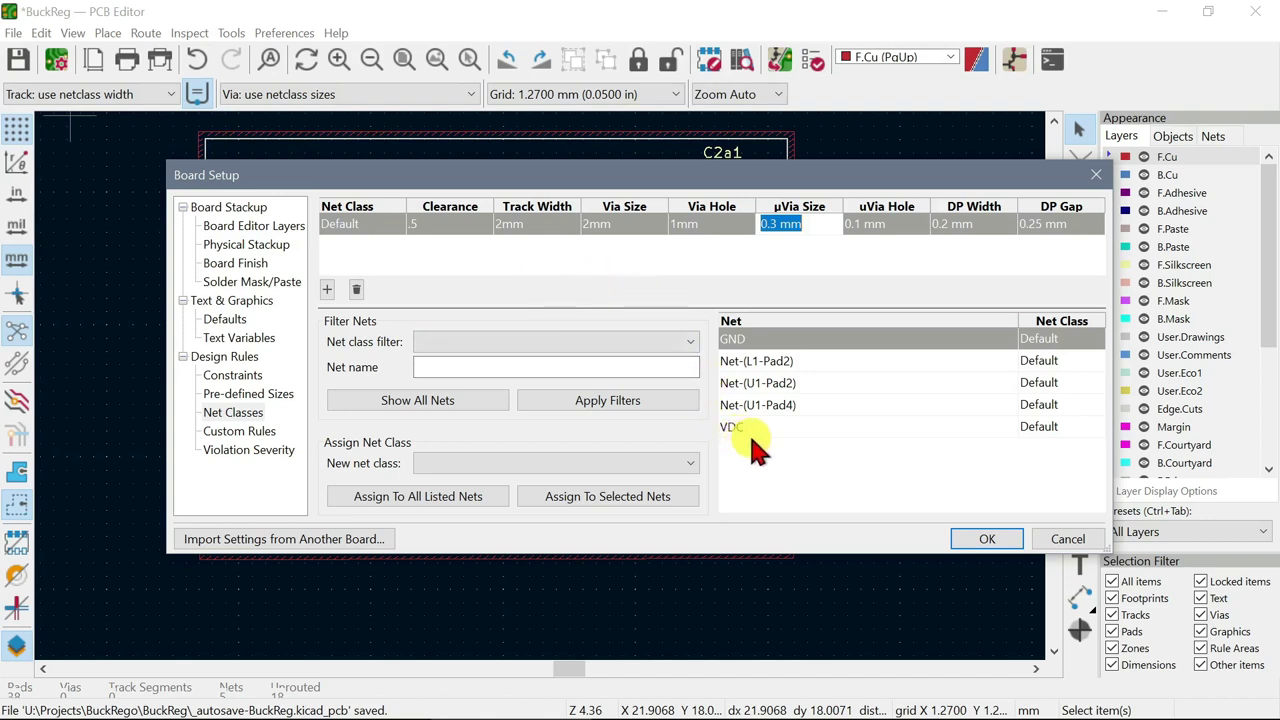
Check the net class choice for the VDC net, keep it at Default, and accept the board setup
left_click(1045, 437)
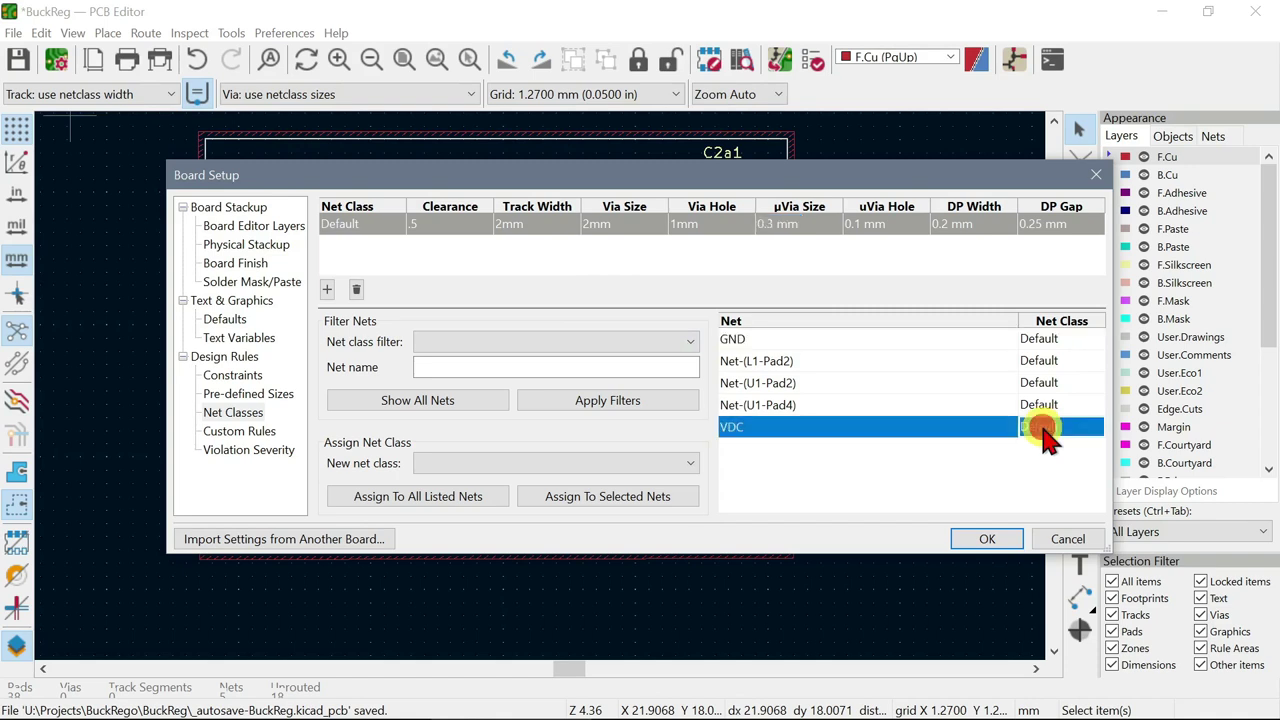
left_click(1060, 444)
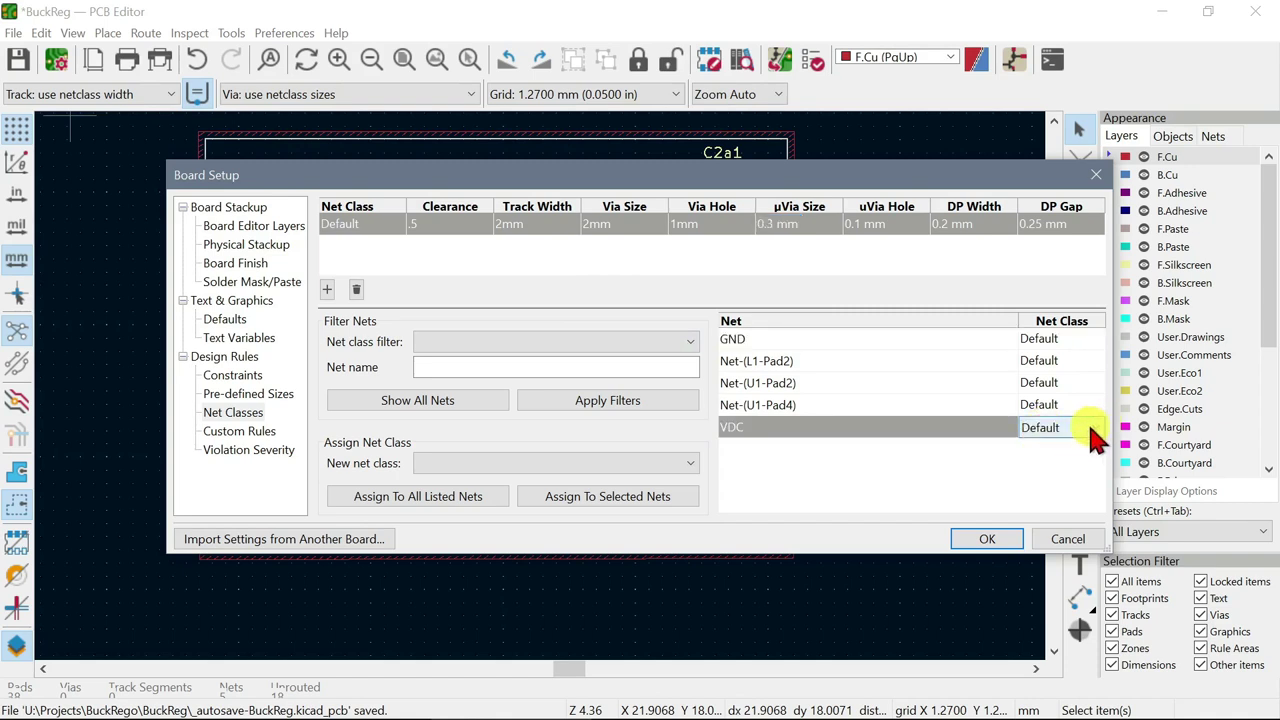
left_click(1100, 430)
left_click(1088, 445)
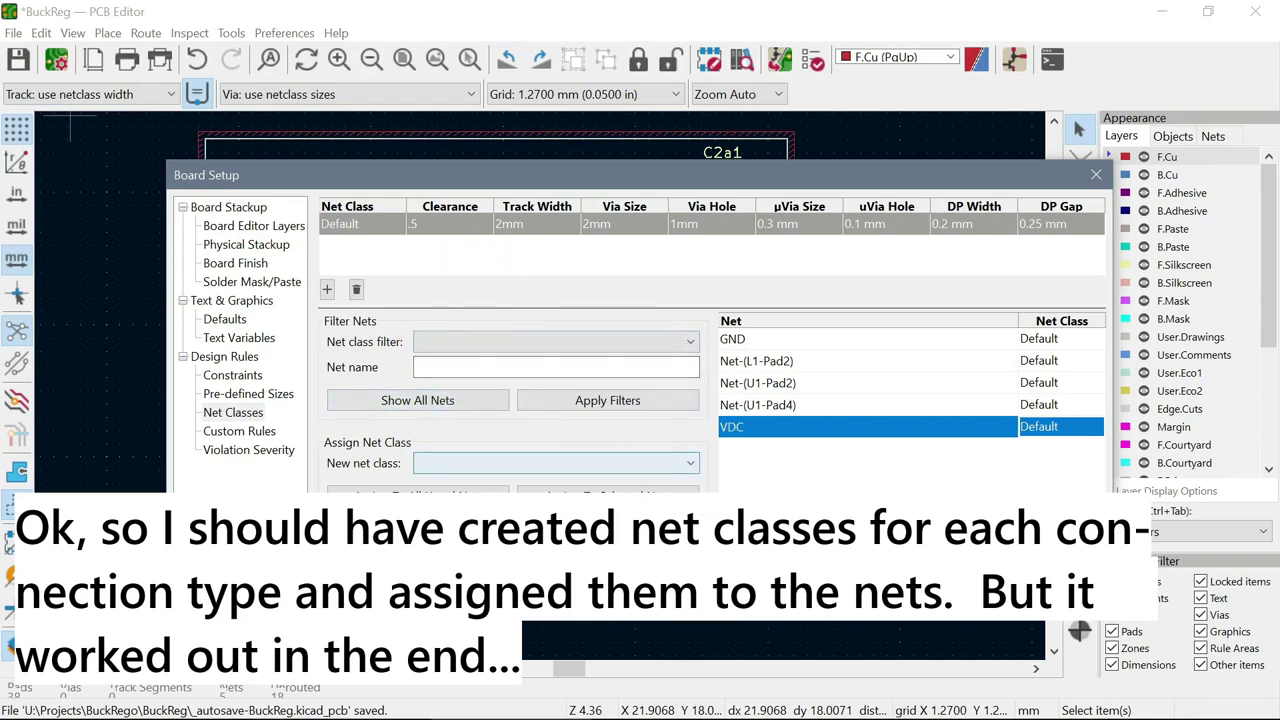
left_click(985, 540)
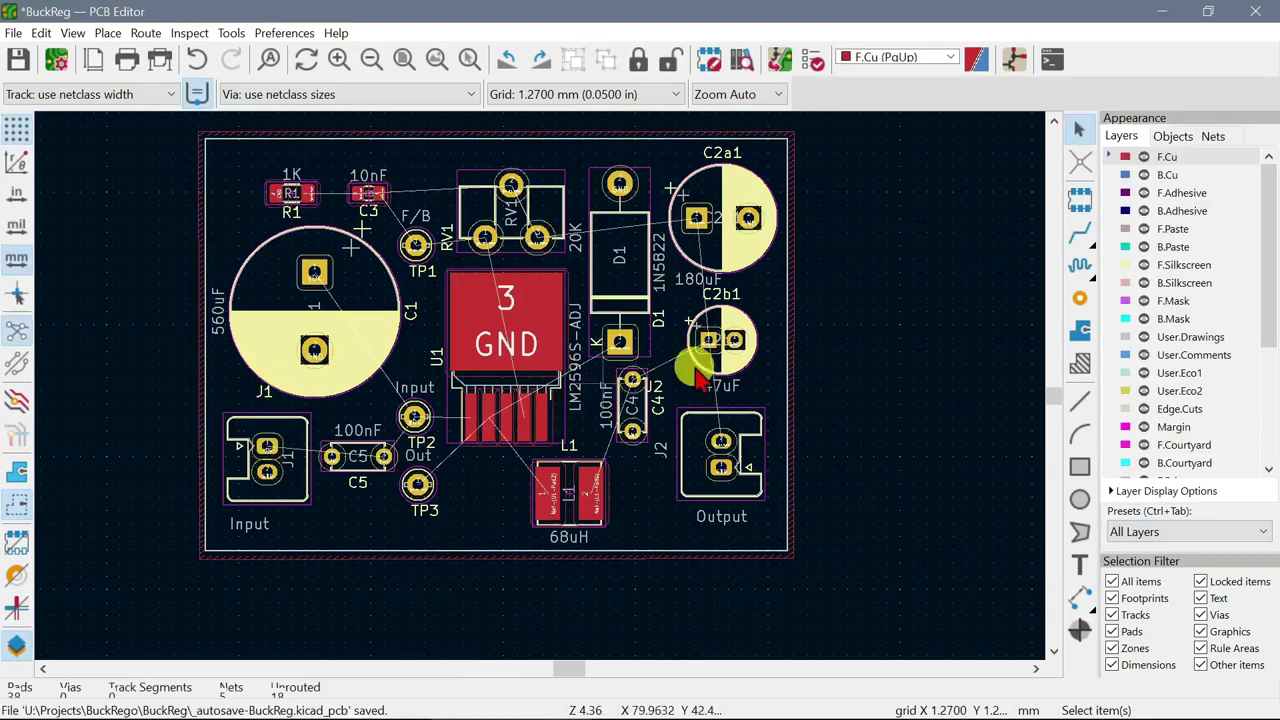
Route a 2 mm F.Cu track from J1's upper VDC pad to the upper, positive pad of C1
left_click(1079, 230)
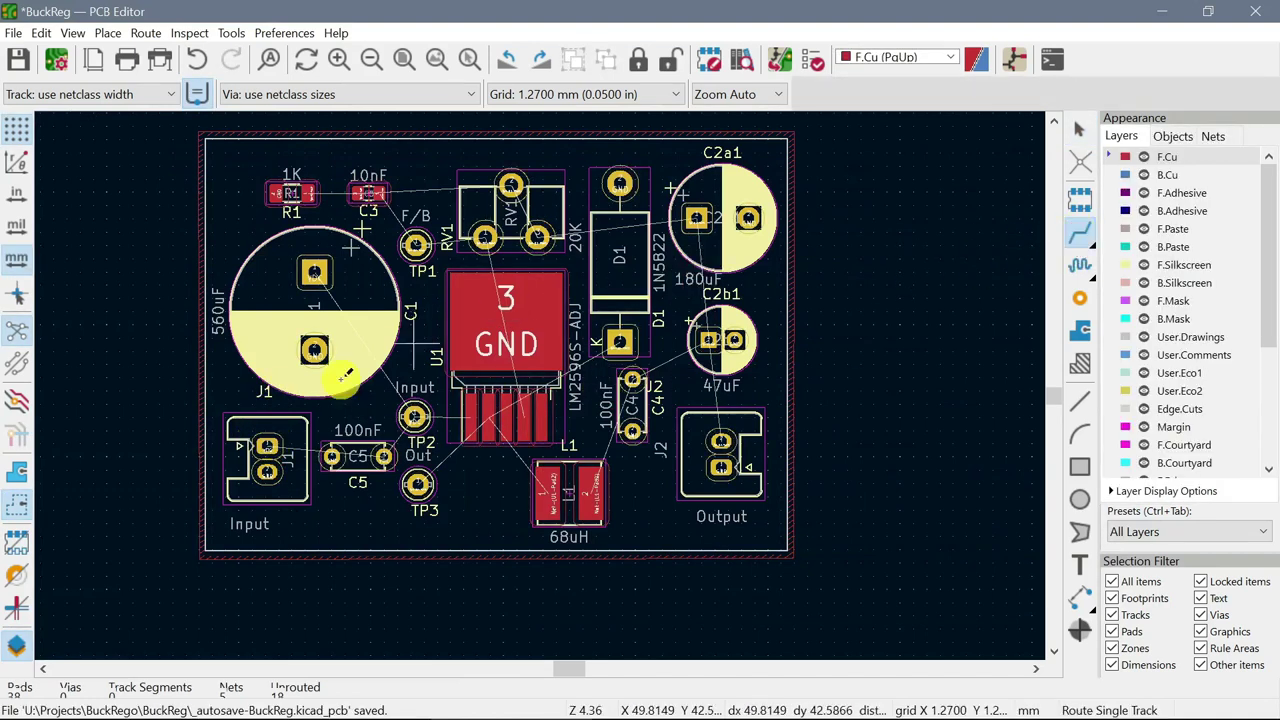
left_click(268, 445)
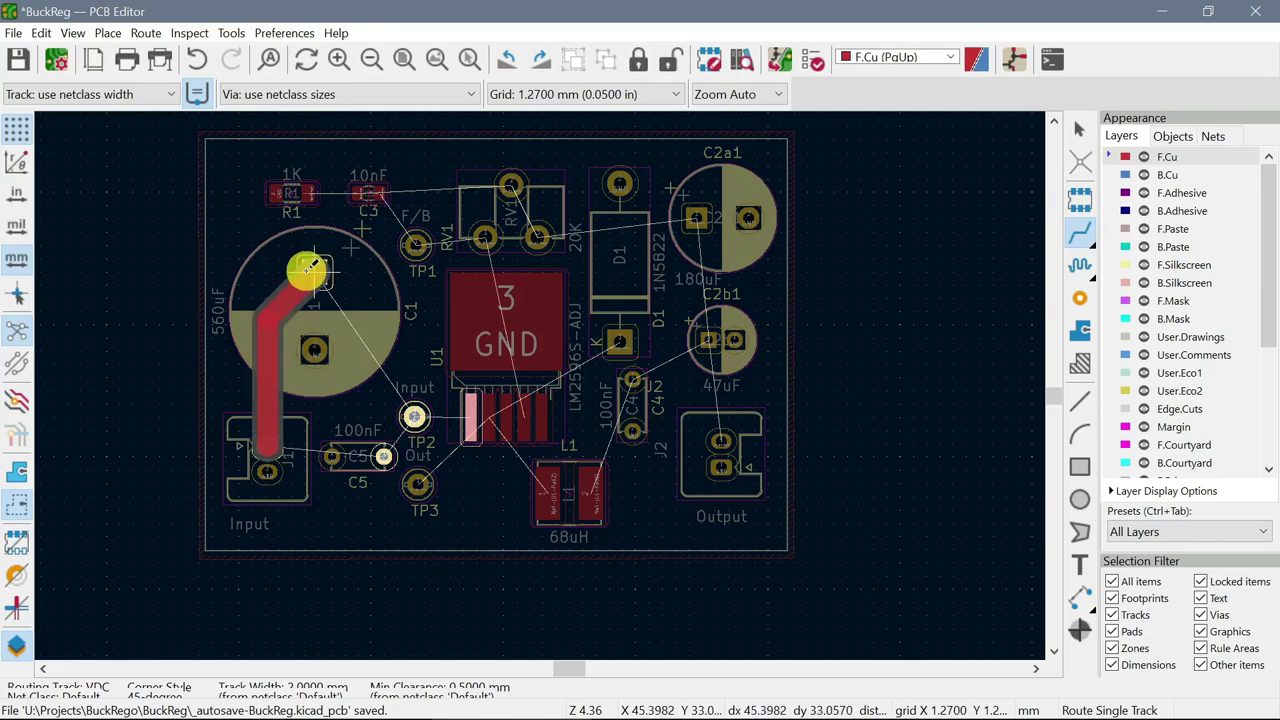
left_click(311, 268)
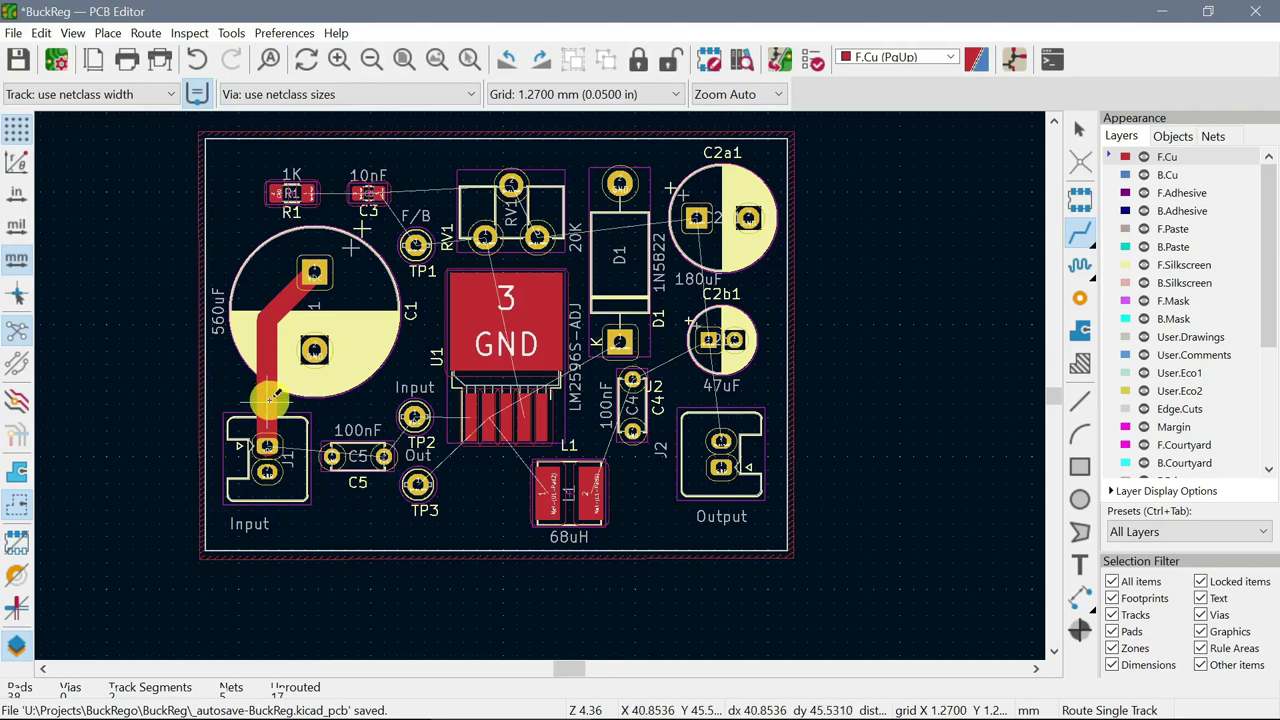
Route VDC tracks from C5's pad nearest TP2 to TP2, and from TP2 to the track between J1 and C1
left_click(385, 456)
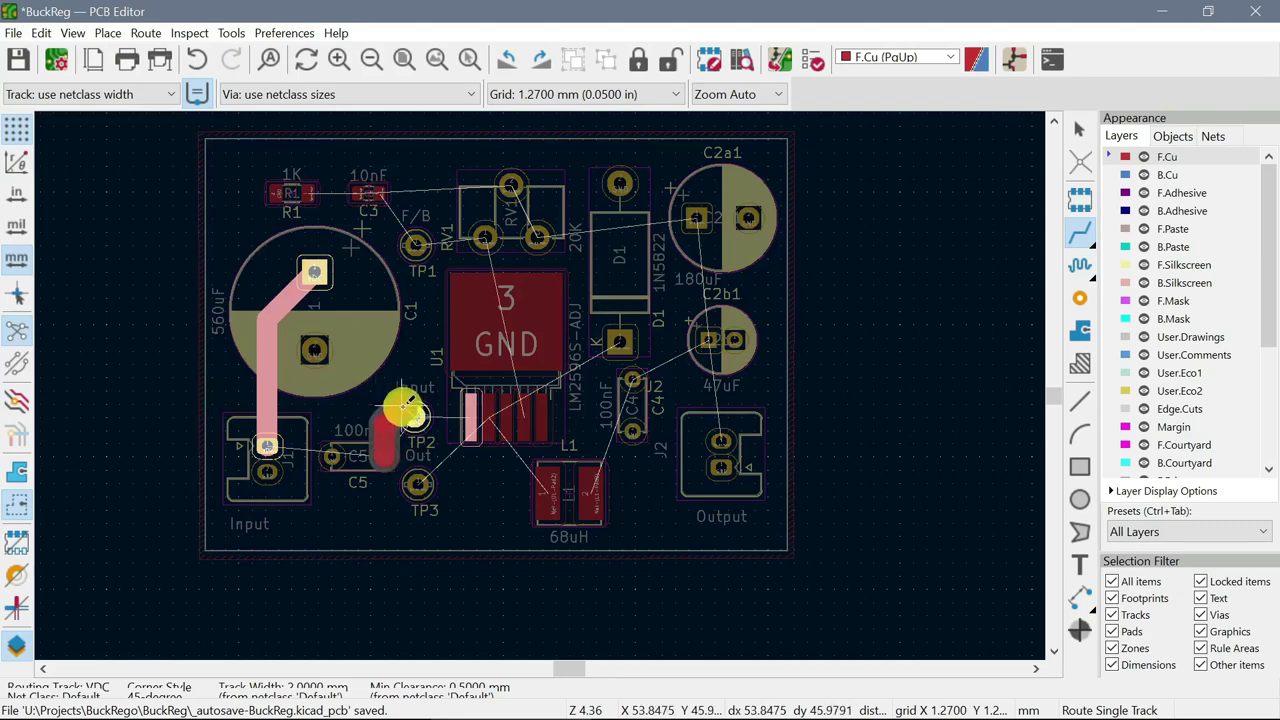
left_click(417, 411)
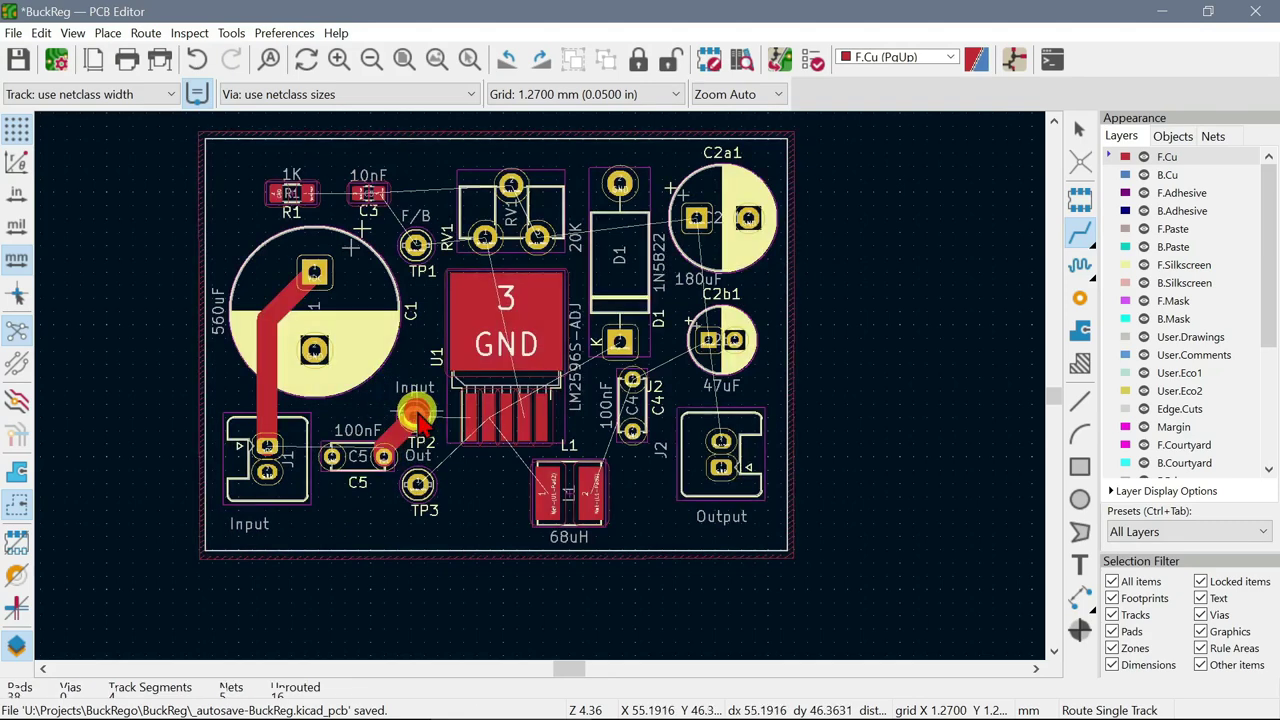
left_click(417, 418)
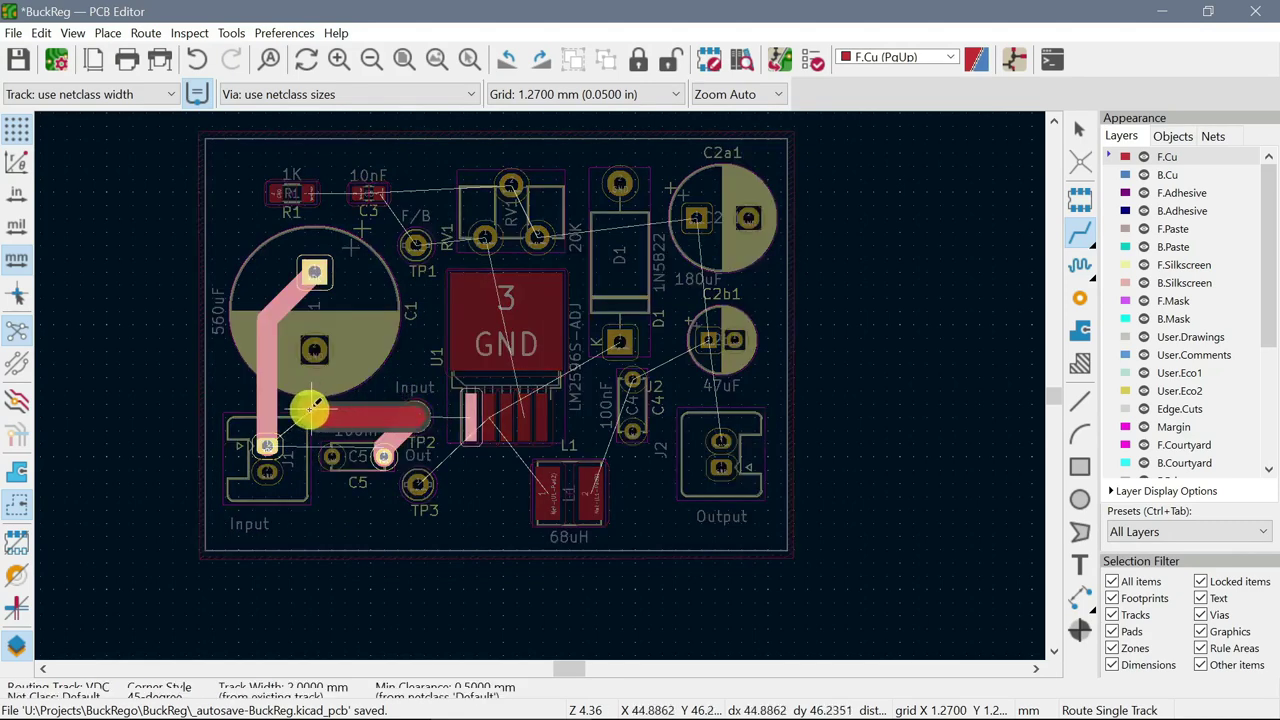
left_click(272, 407)
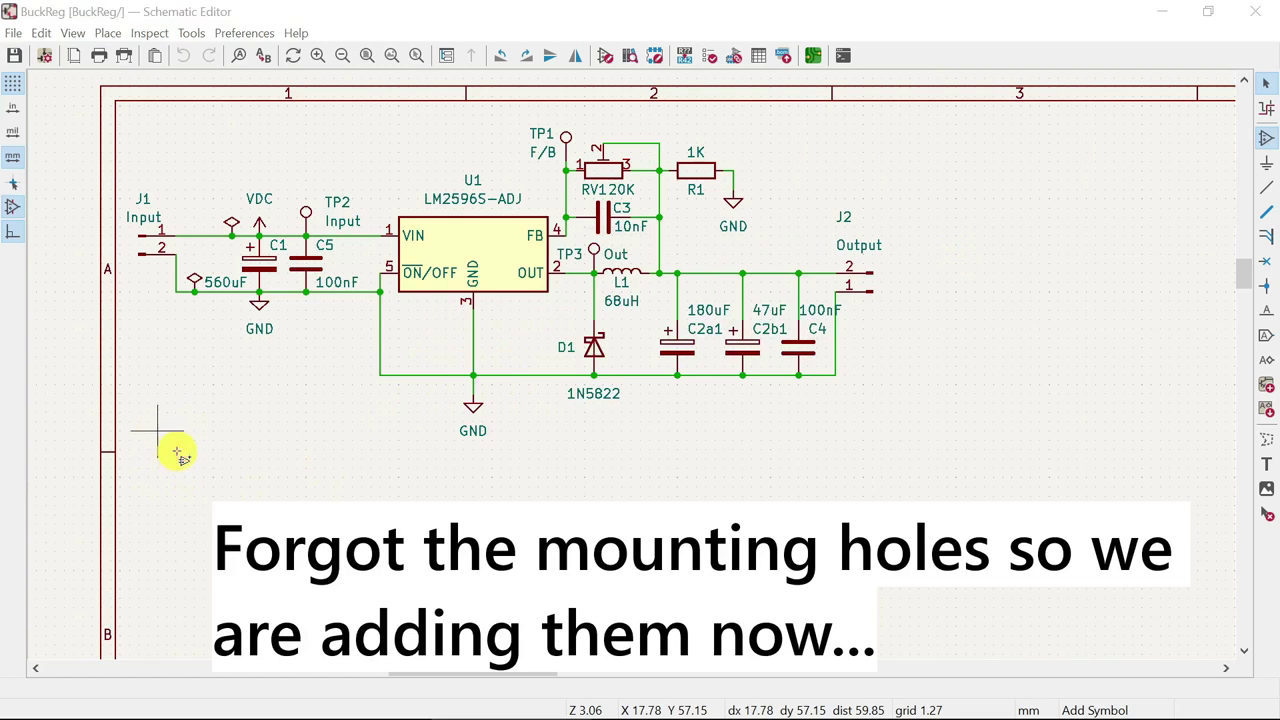
Choose the MountingHole_Pad symbol from the Mechanical library for placement in the empty schematic area below the input circuit
left_click(178, 453)
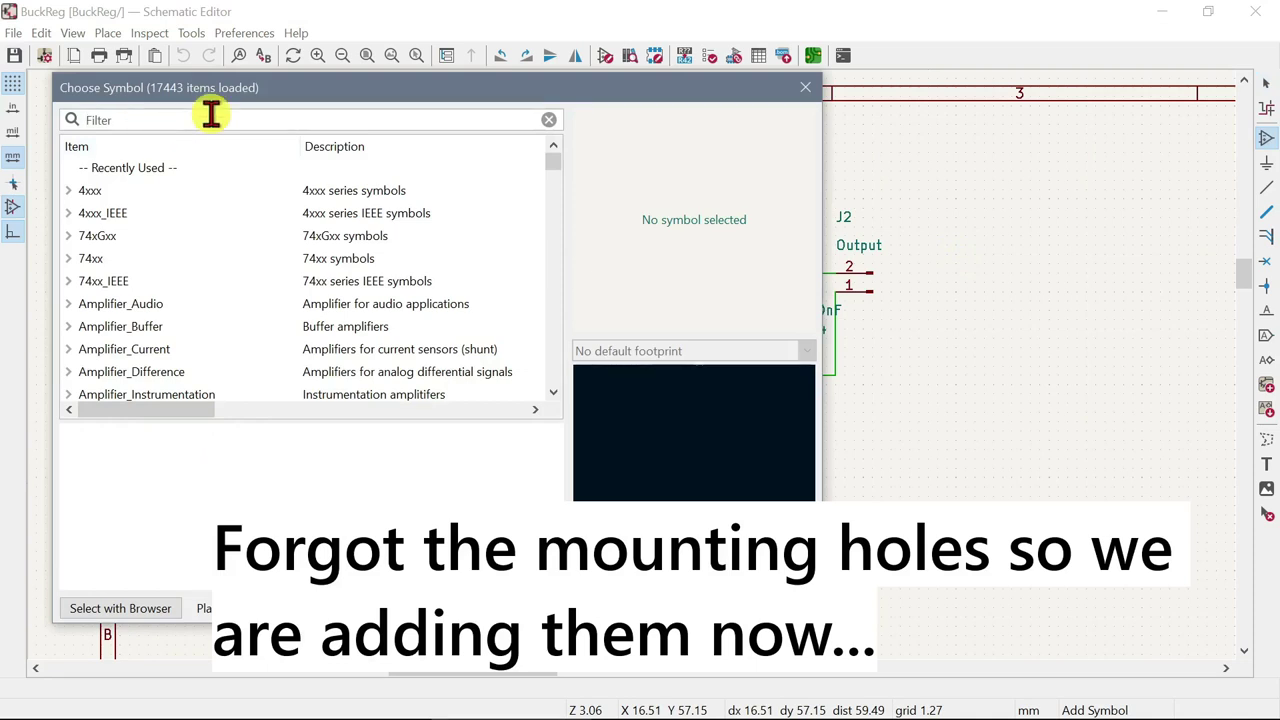
type("mount")
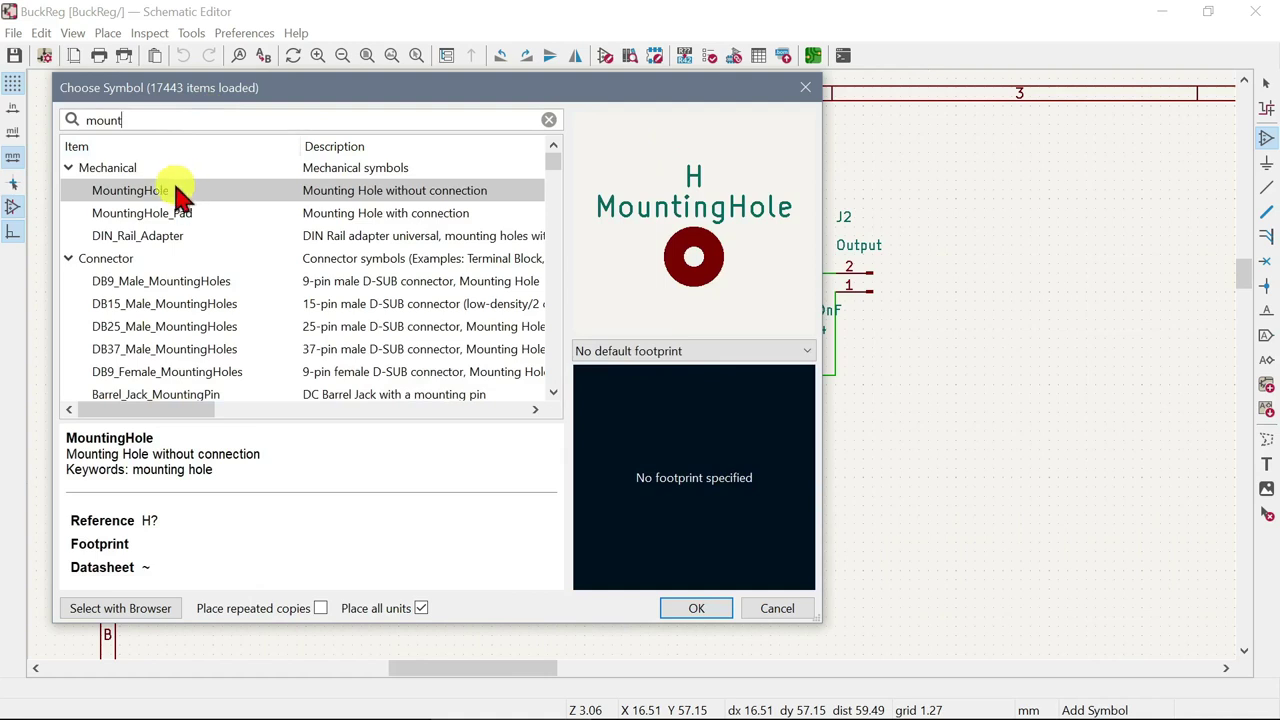
left_click(176, 218)
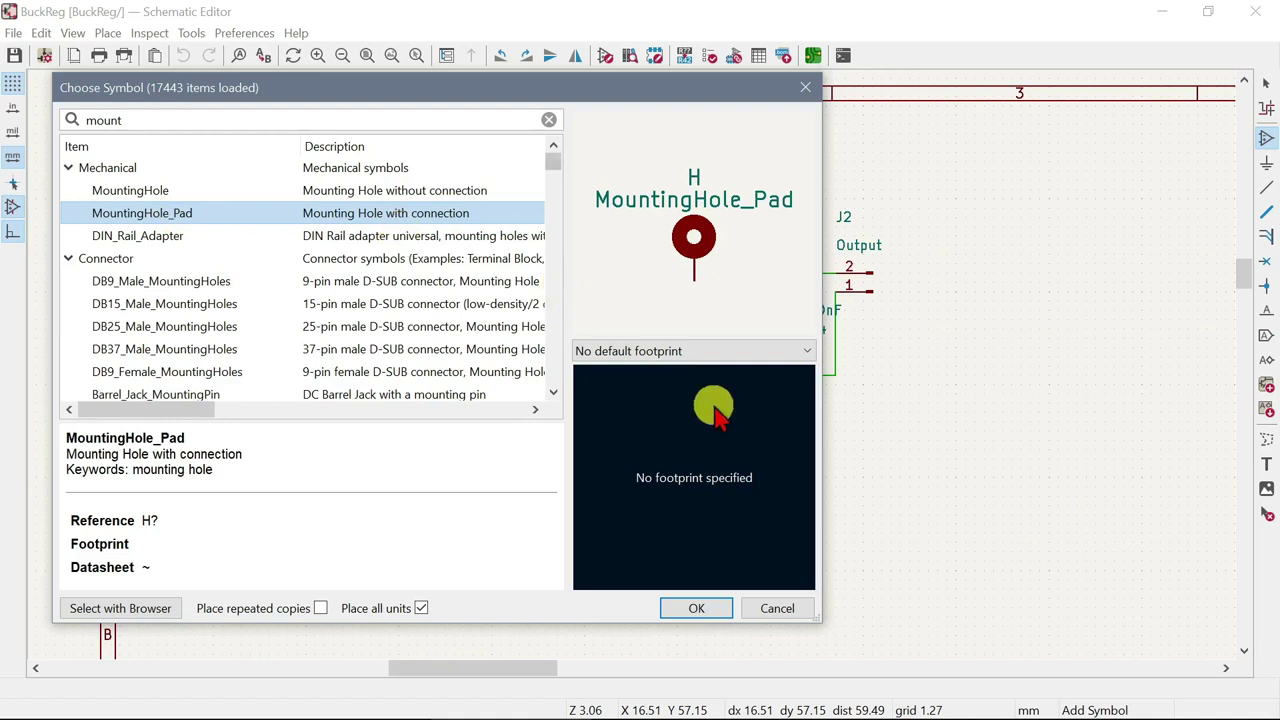
left_click(706, 614)
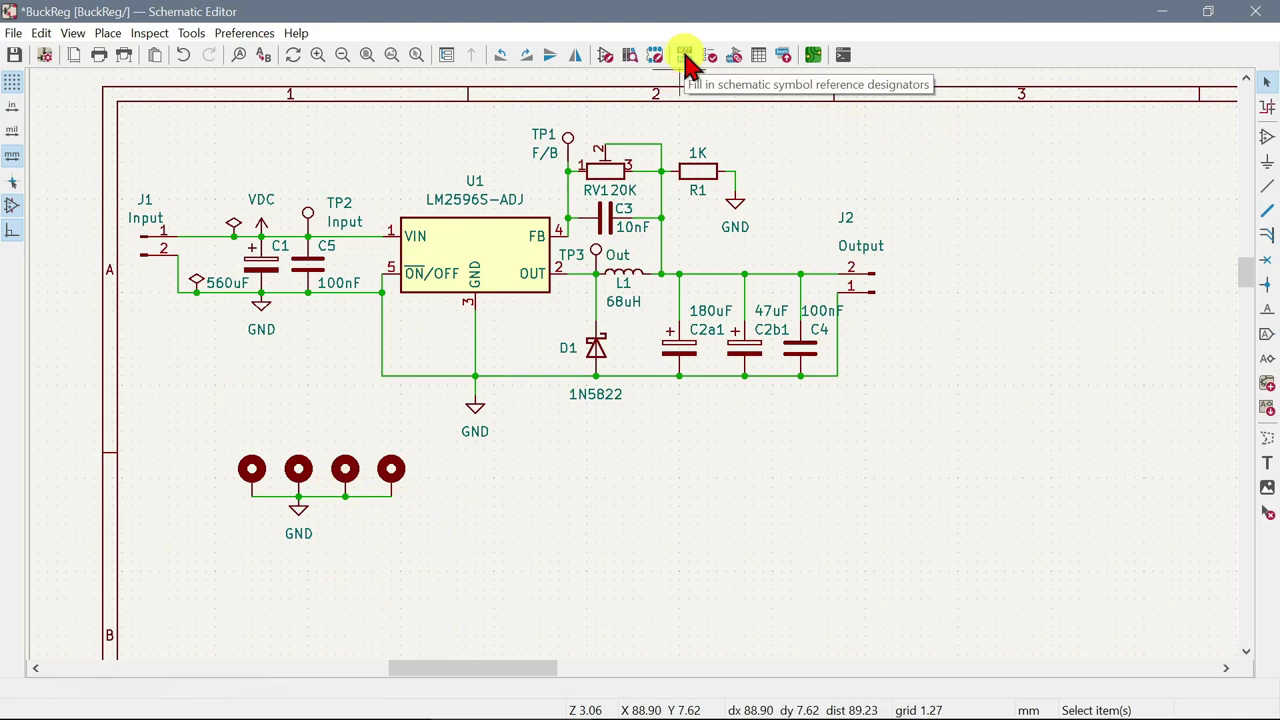
Annotate the entire schematic by X position, keeping existing annotations, check the mounting hole entries in the messages, and save the schematic
left_click(686, 58)
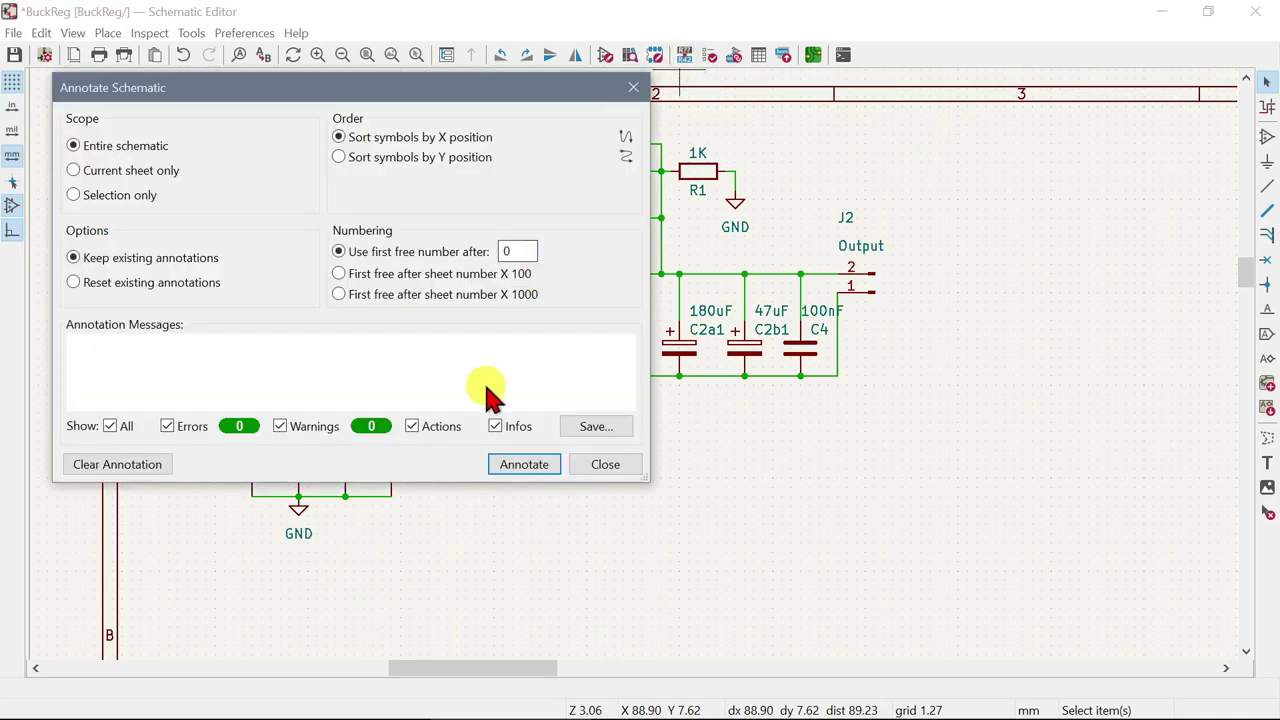
left_click(510, 470)
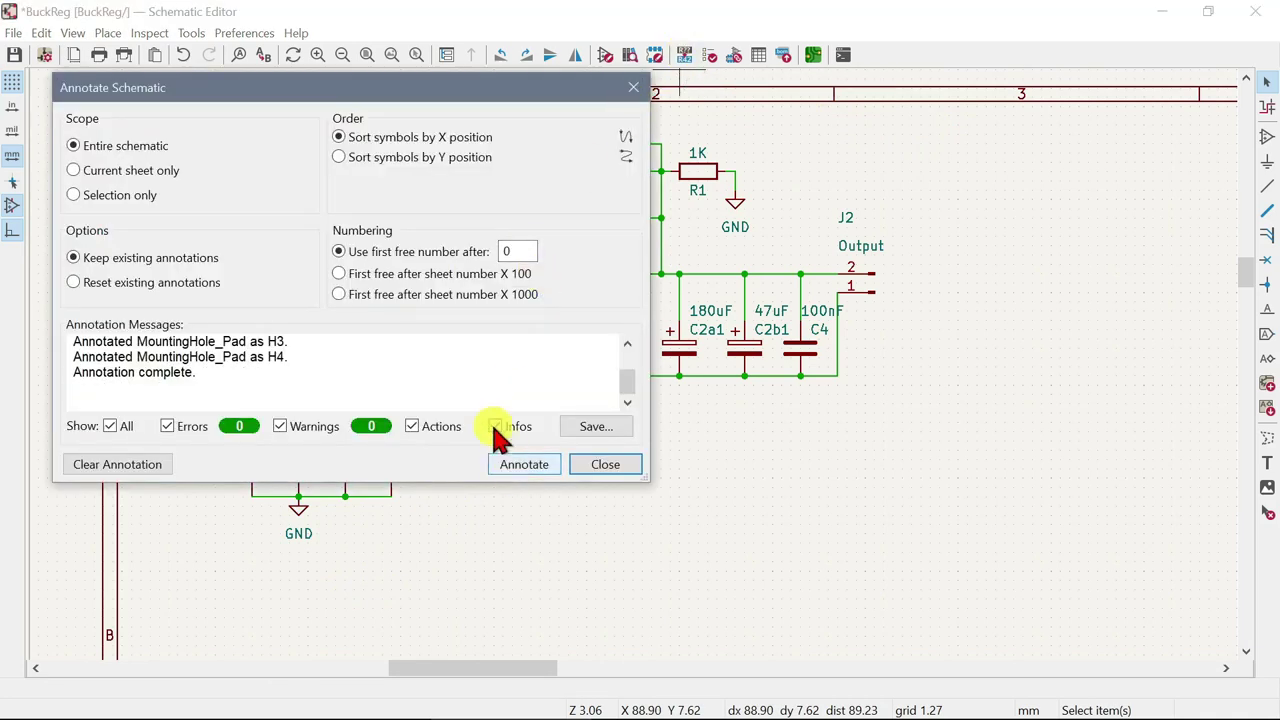
left_click(630, 345)
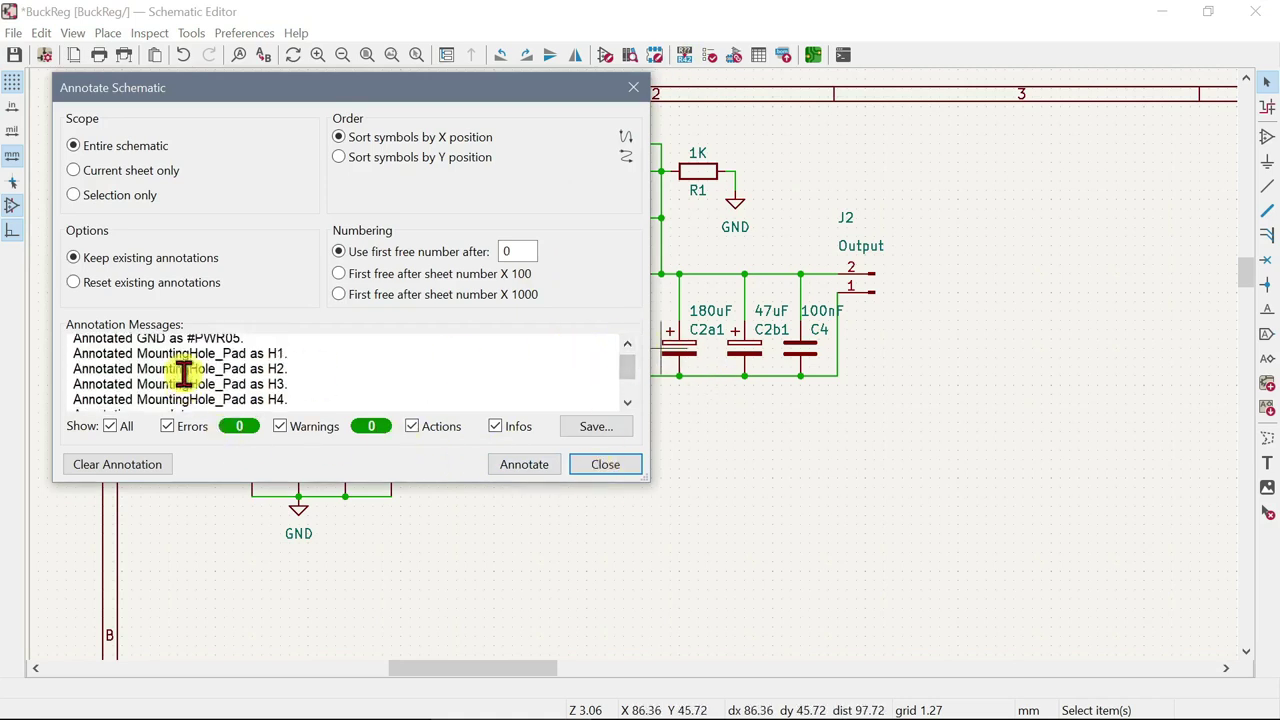
left_click(607, 470)
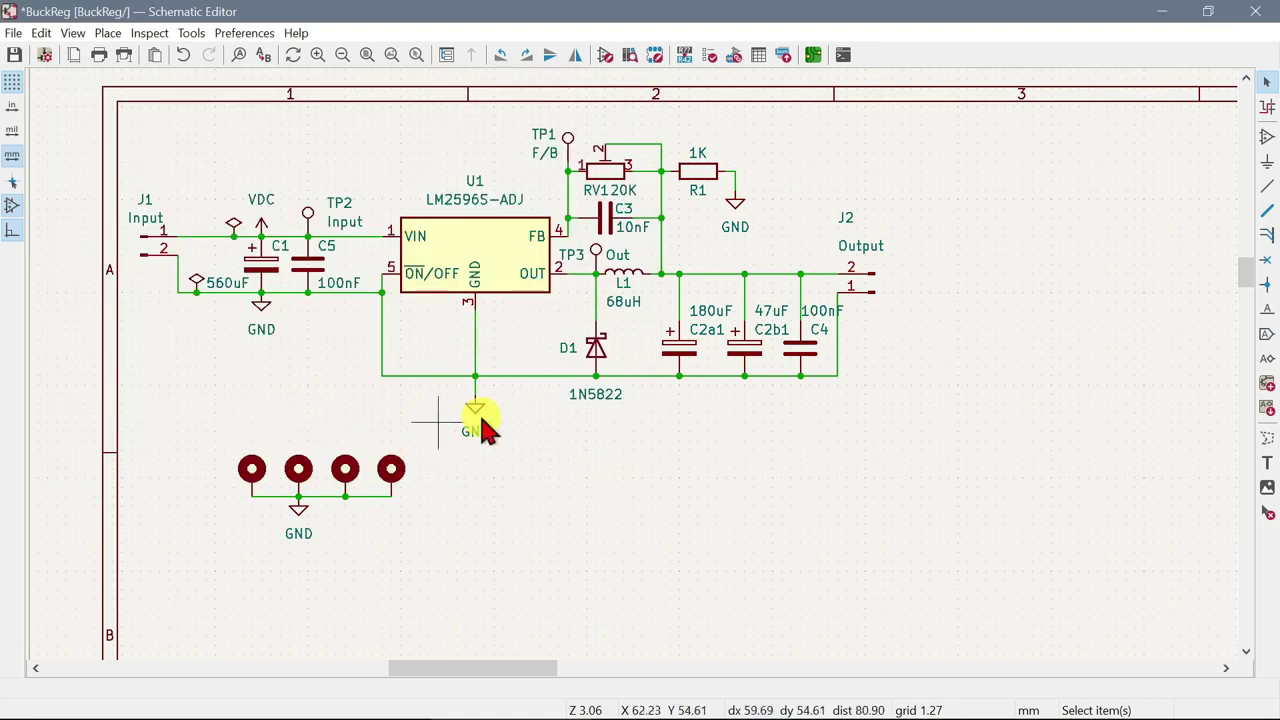
left_click(13, 55)
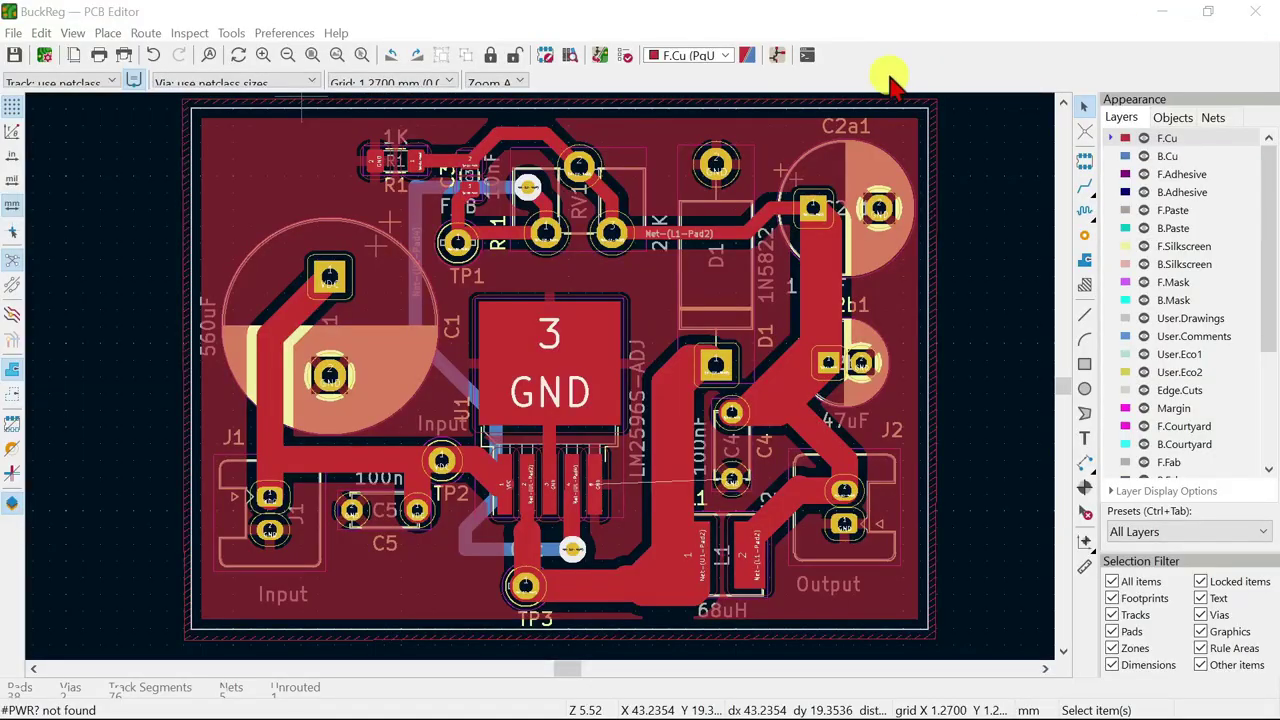
Update the PCB from the schematic to bring in the mounting holes, replacing footprints with those specified in the schematic
left_click(596, 57)
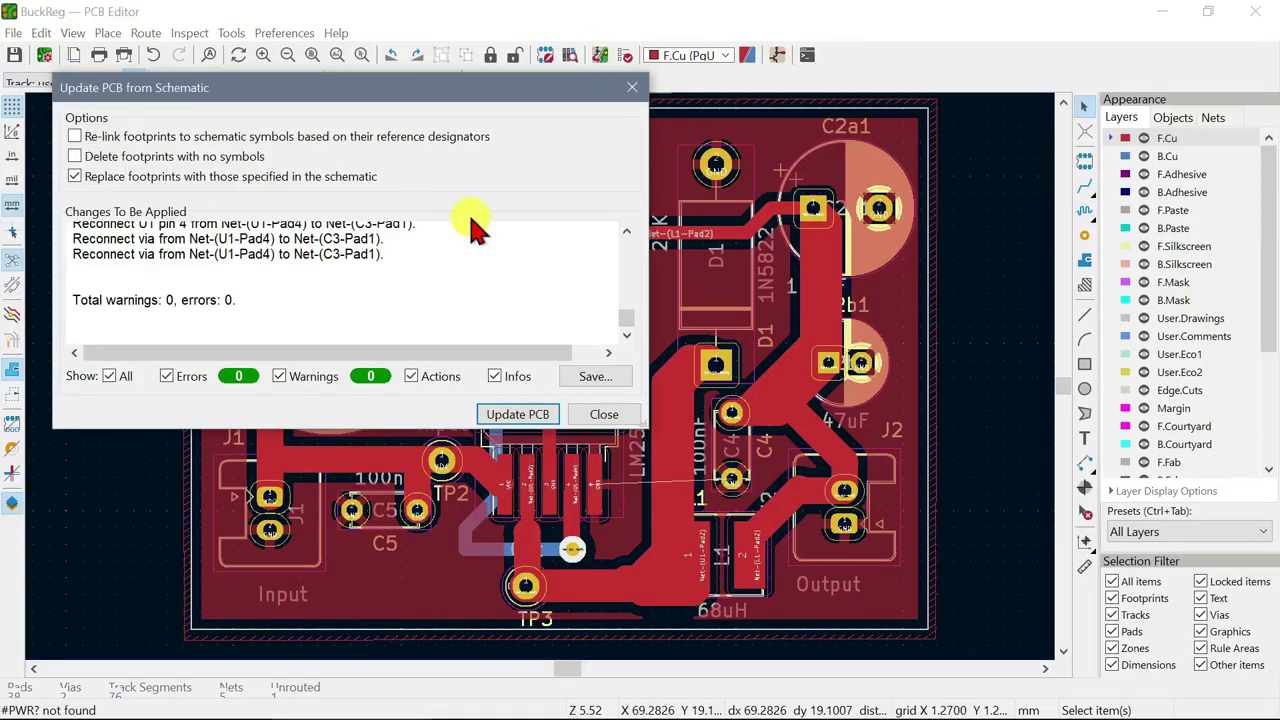
left_click(514, 414)
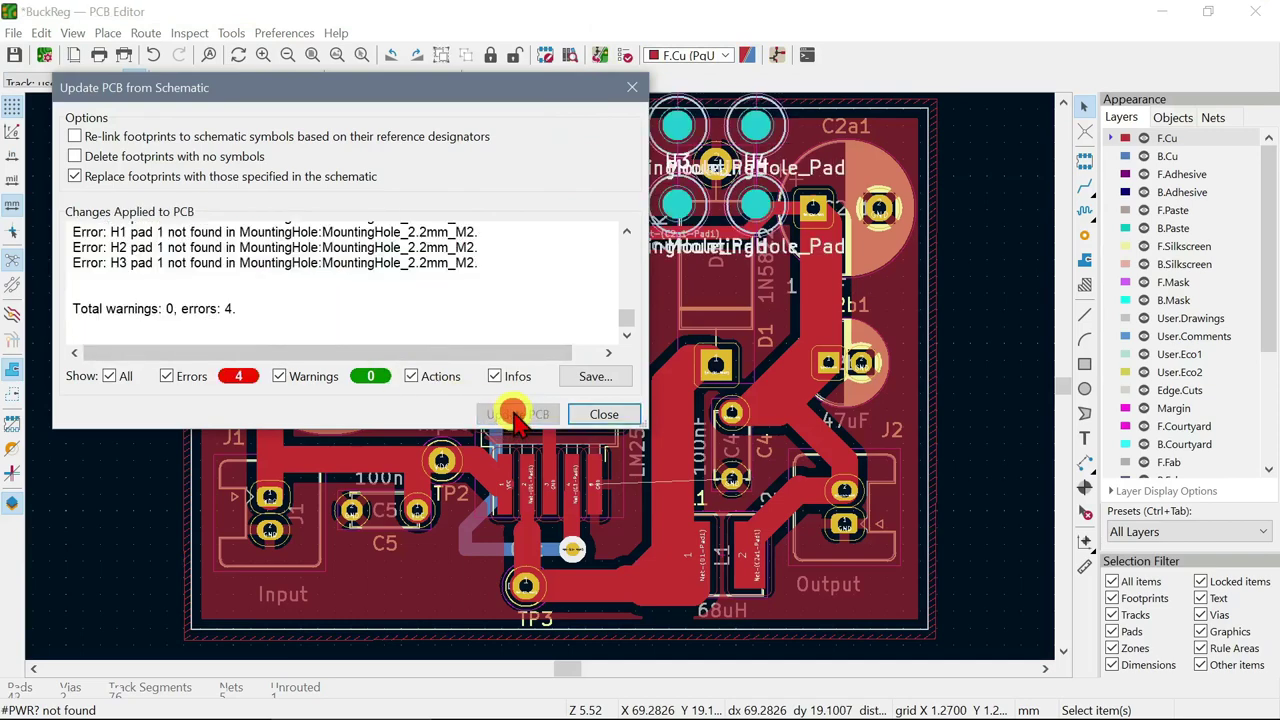
left_click(604, 414)
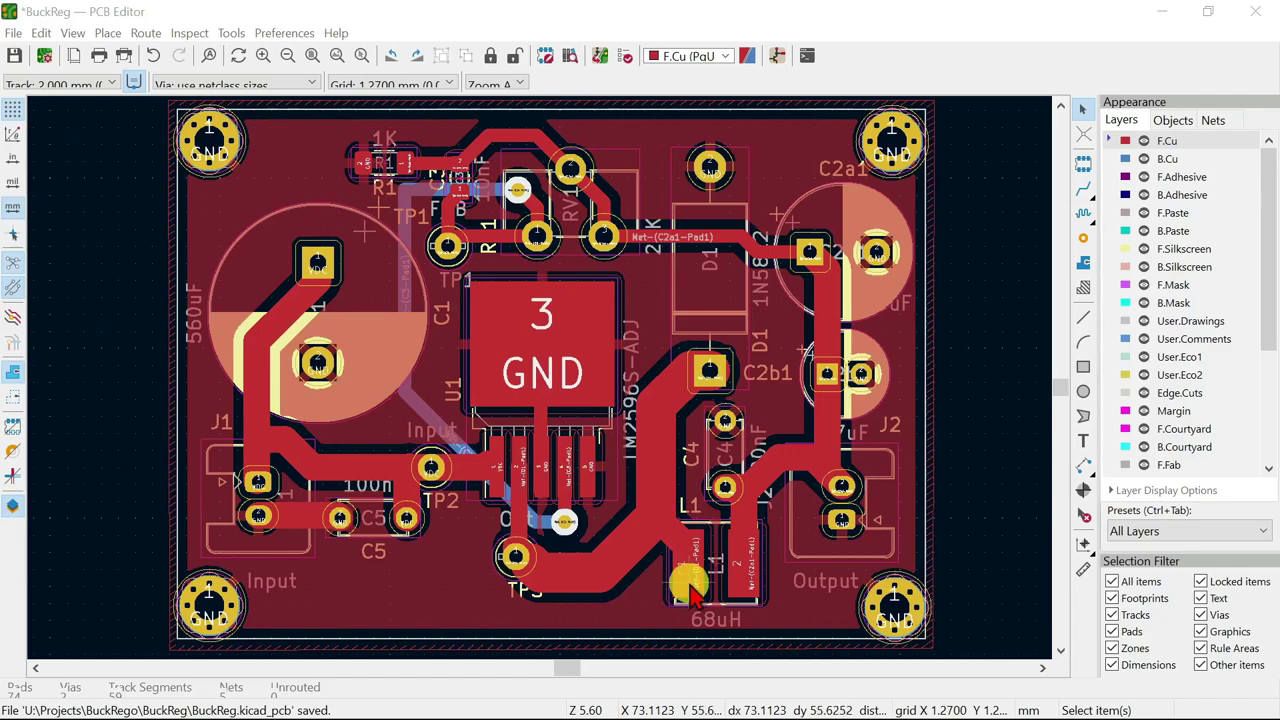
Make B.Cu the active layer to inspect the back copper track, and switch the pads from outline to filled display
left_click(1116, 159)
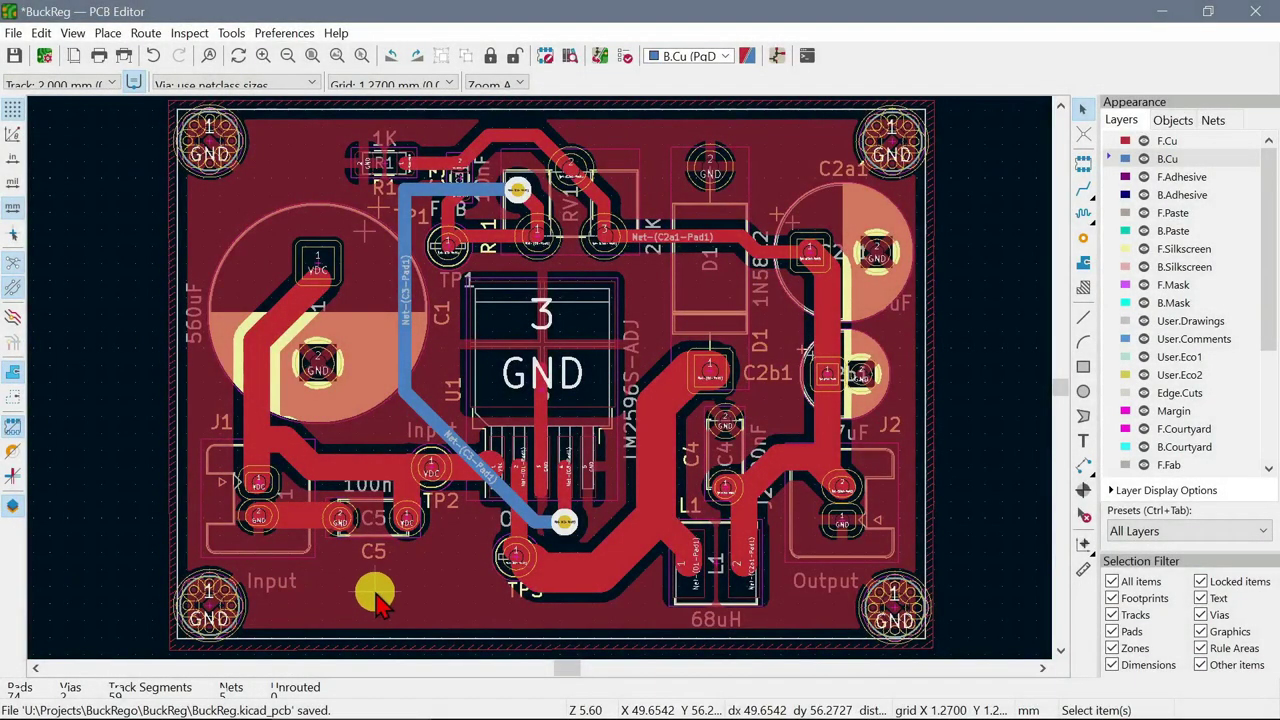
left_click(12, 432)
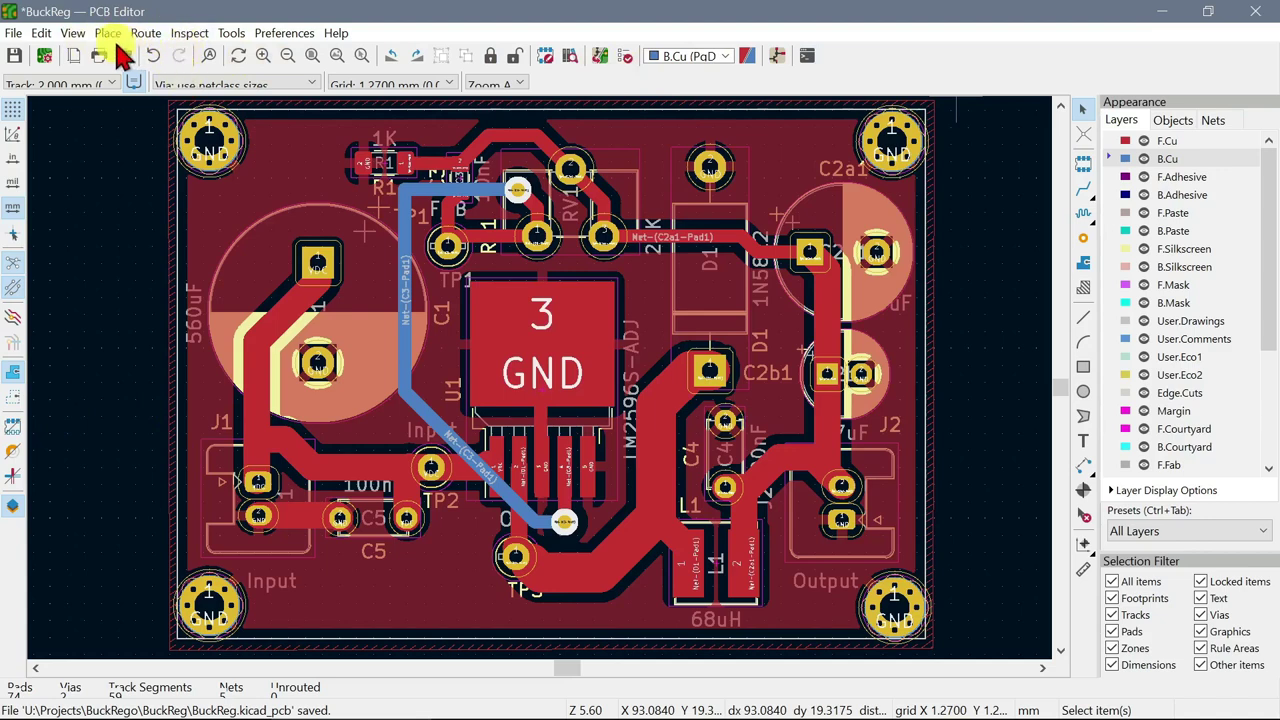
Examine the PDF plot settings and the full list of layers to include, and close the plot settings without plotting
left_click(123, 60)
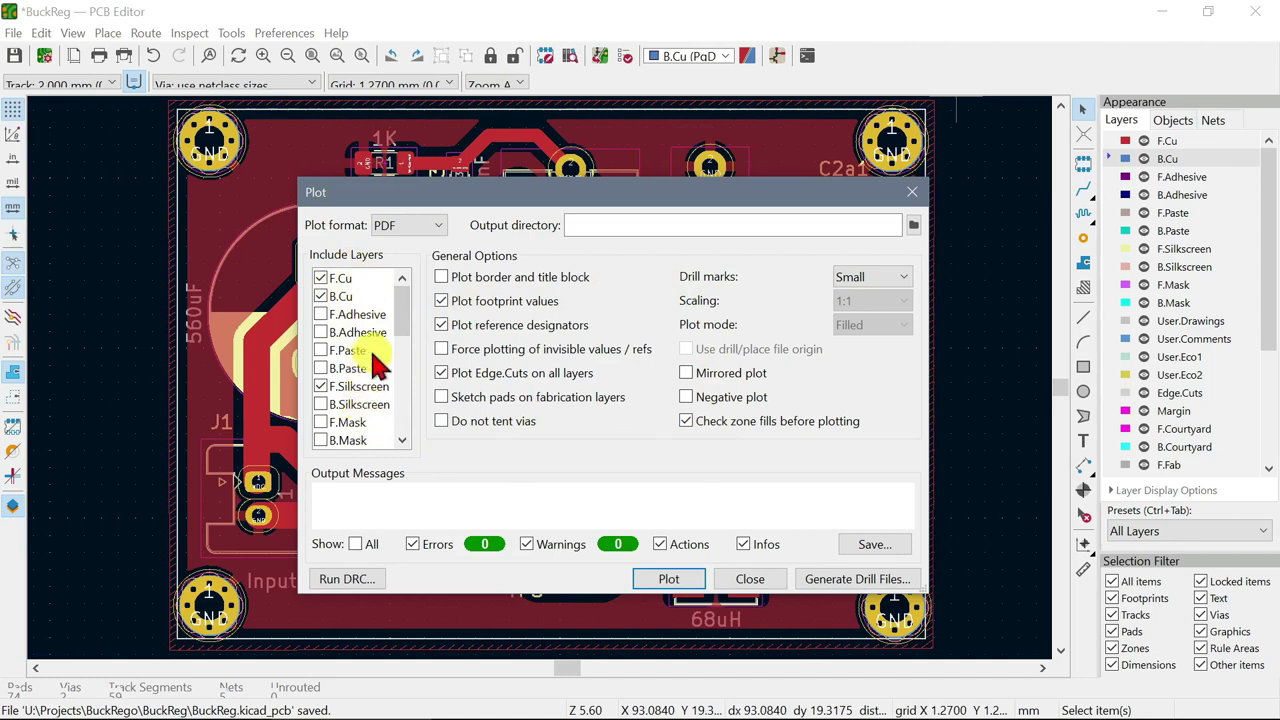
scroll(405, 345, "down", 2)
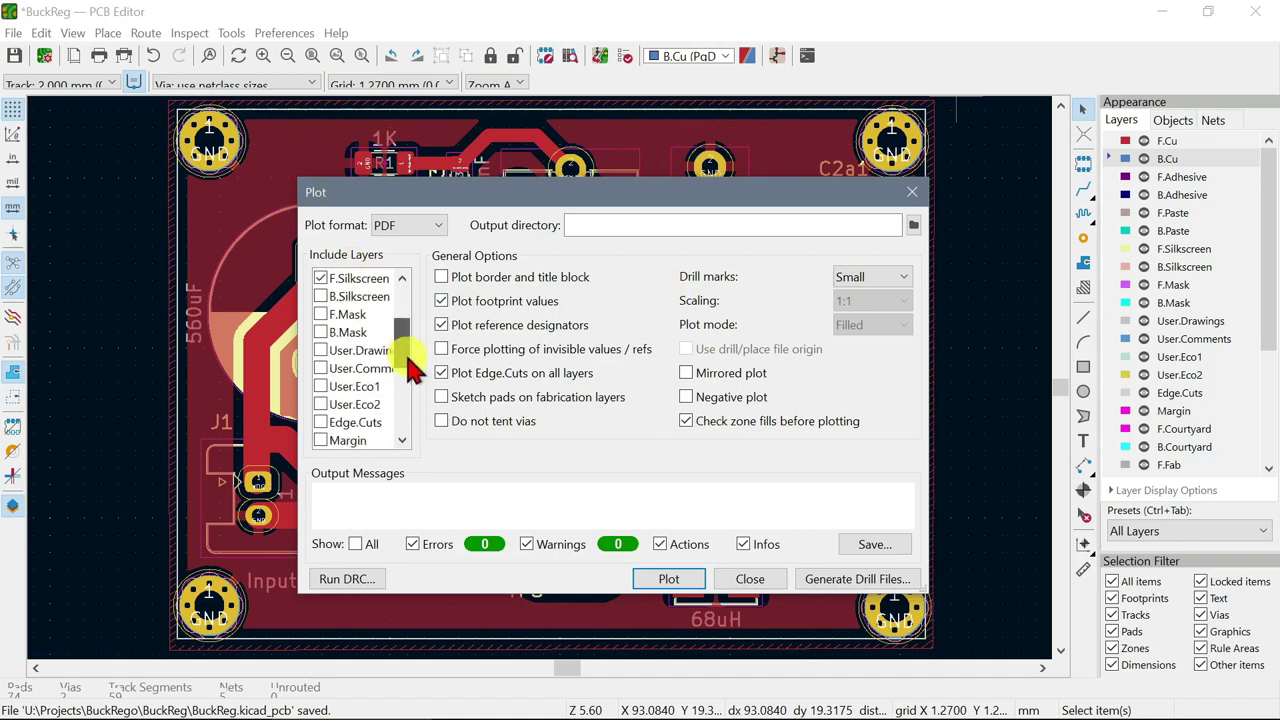
left_click_drag(408, 357, 470, 265)
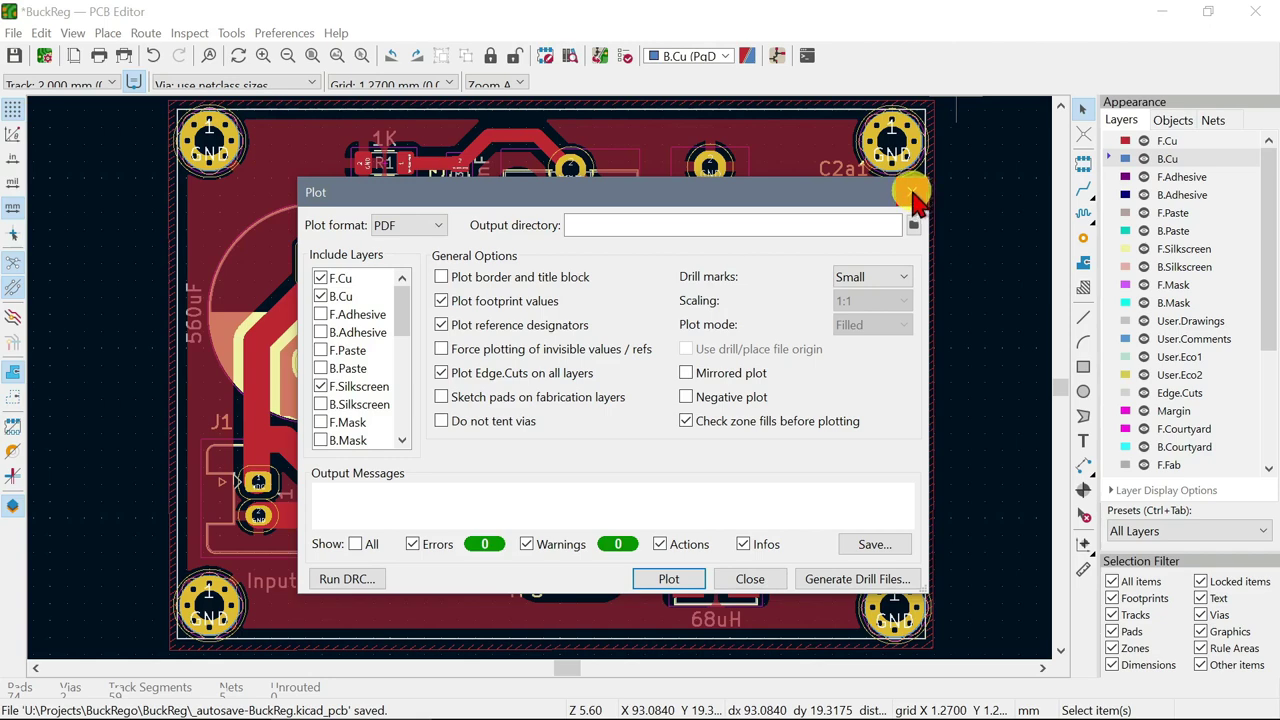
left_click(911, 193)
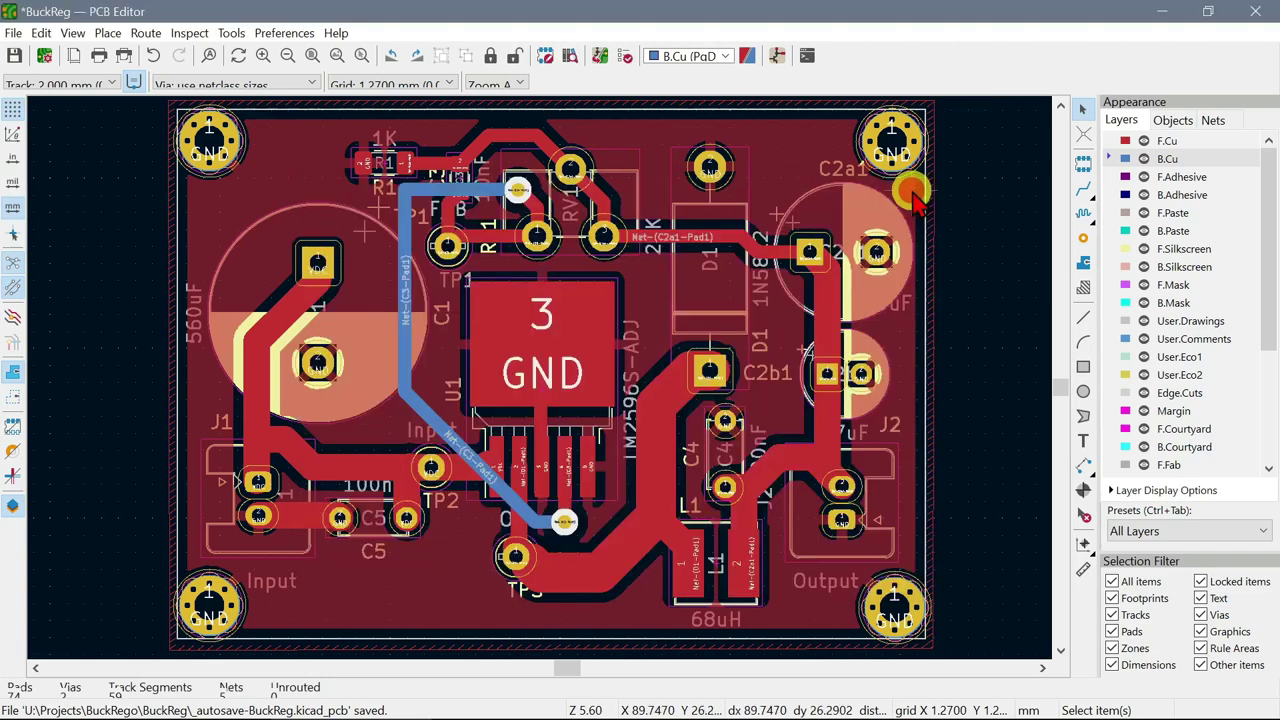
Close the PCB Editor and save the changes to BuckReg.kicad_pcb
left_click(1255, 14)
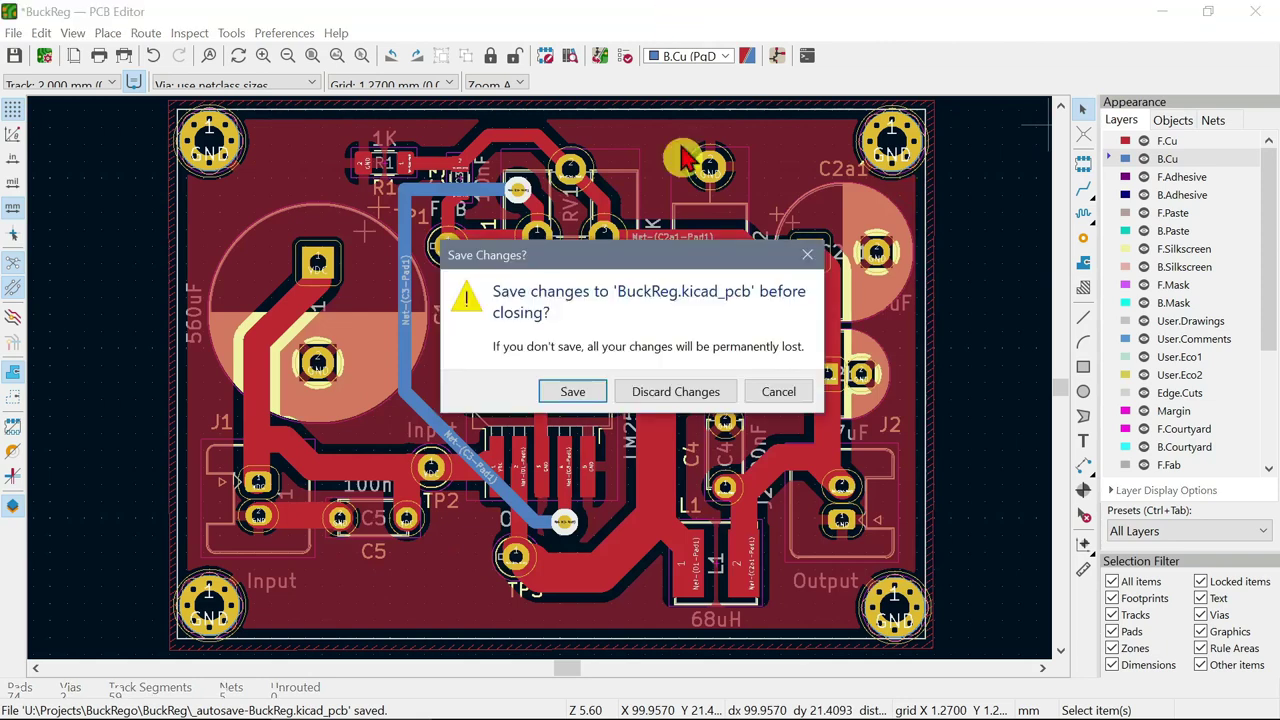
left_click(573, 391)
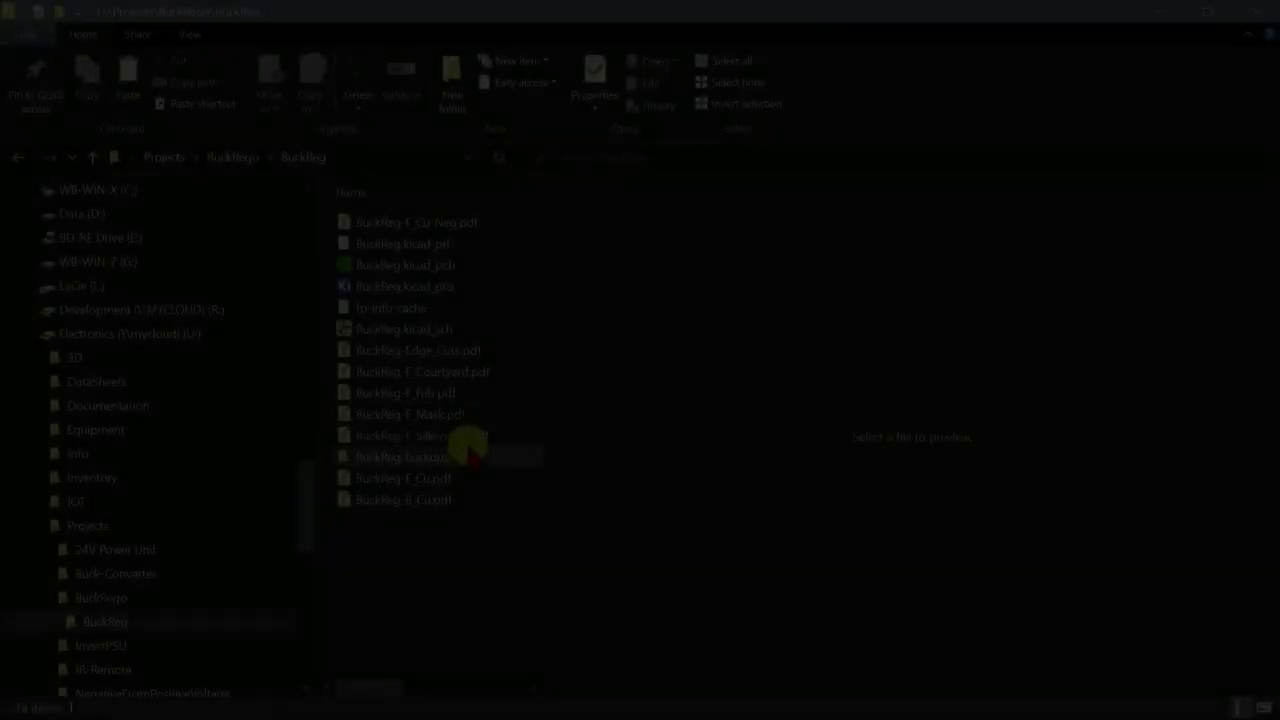
Preview BuckReg-F_Cu-Neg.pdf in File Explorer, and check the mirrored and negative F.Cu plot options in the PCB Editor without plotting
left_click(458, 224)
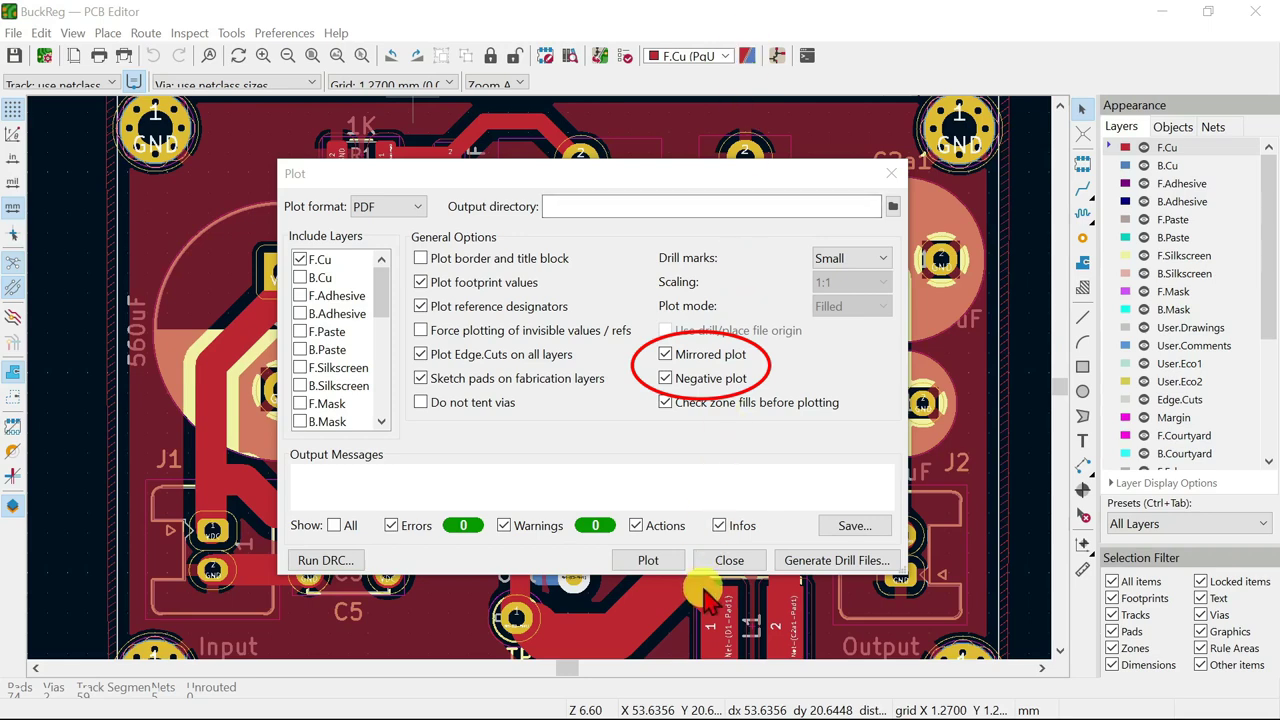
left_click(727, 561)
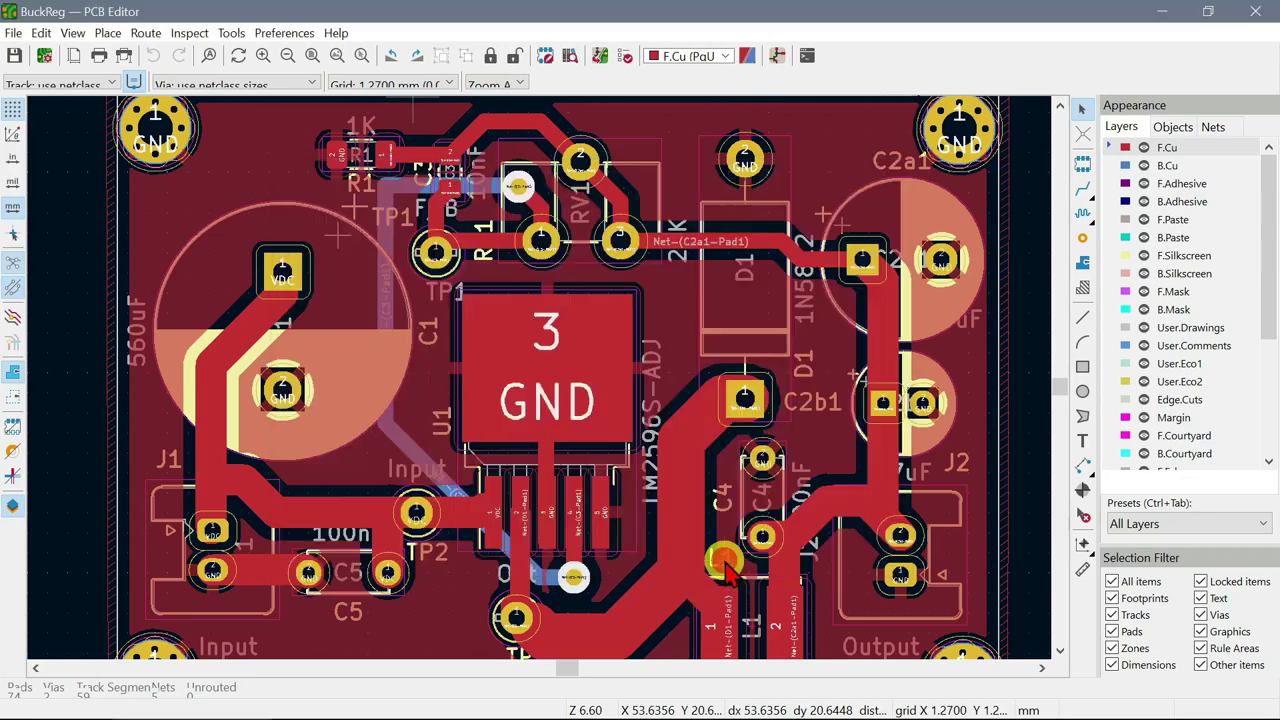